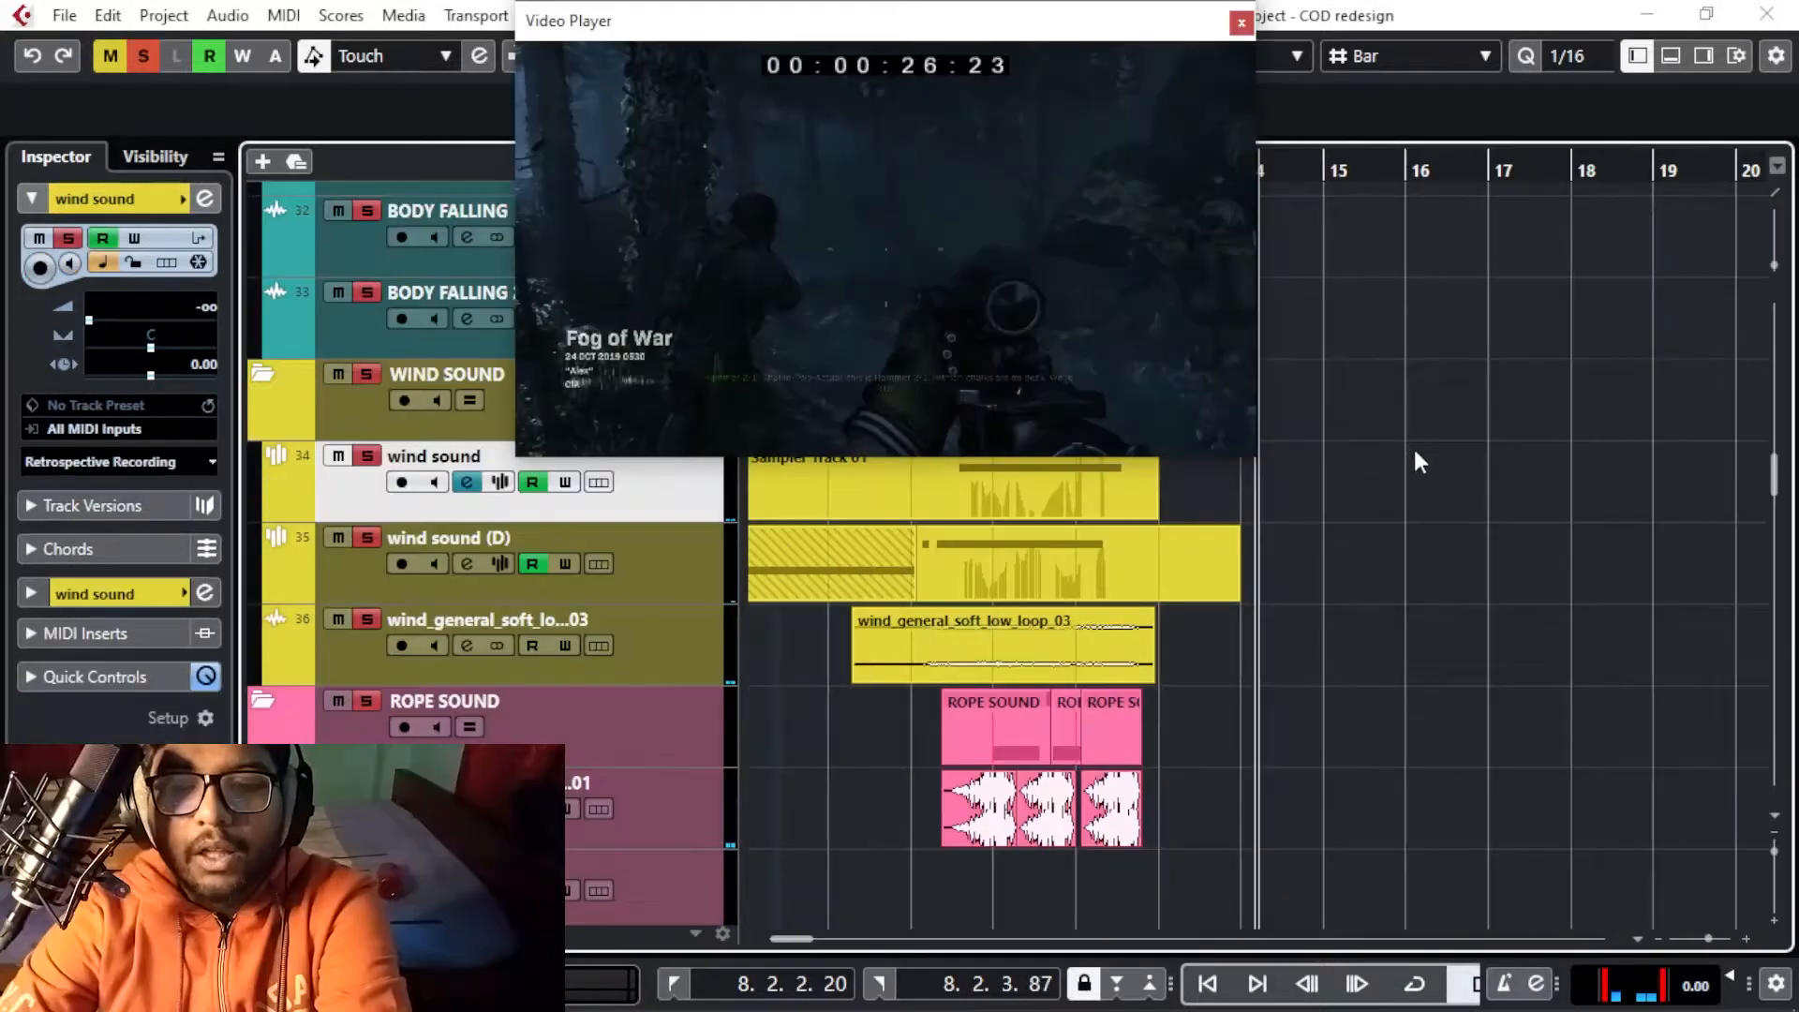
Bring the Foot steps folder into view around bar 11 and solo it
{"action": "scroll", "coordinate": [1295, 443], "scroll_direction": "down", "scroll_amount": 5}
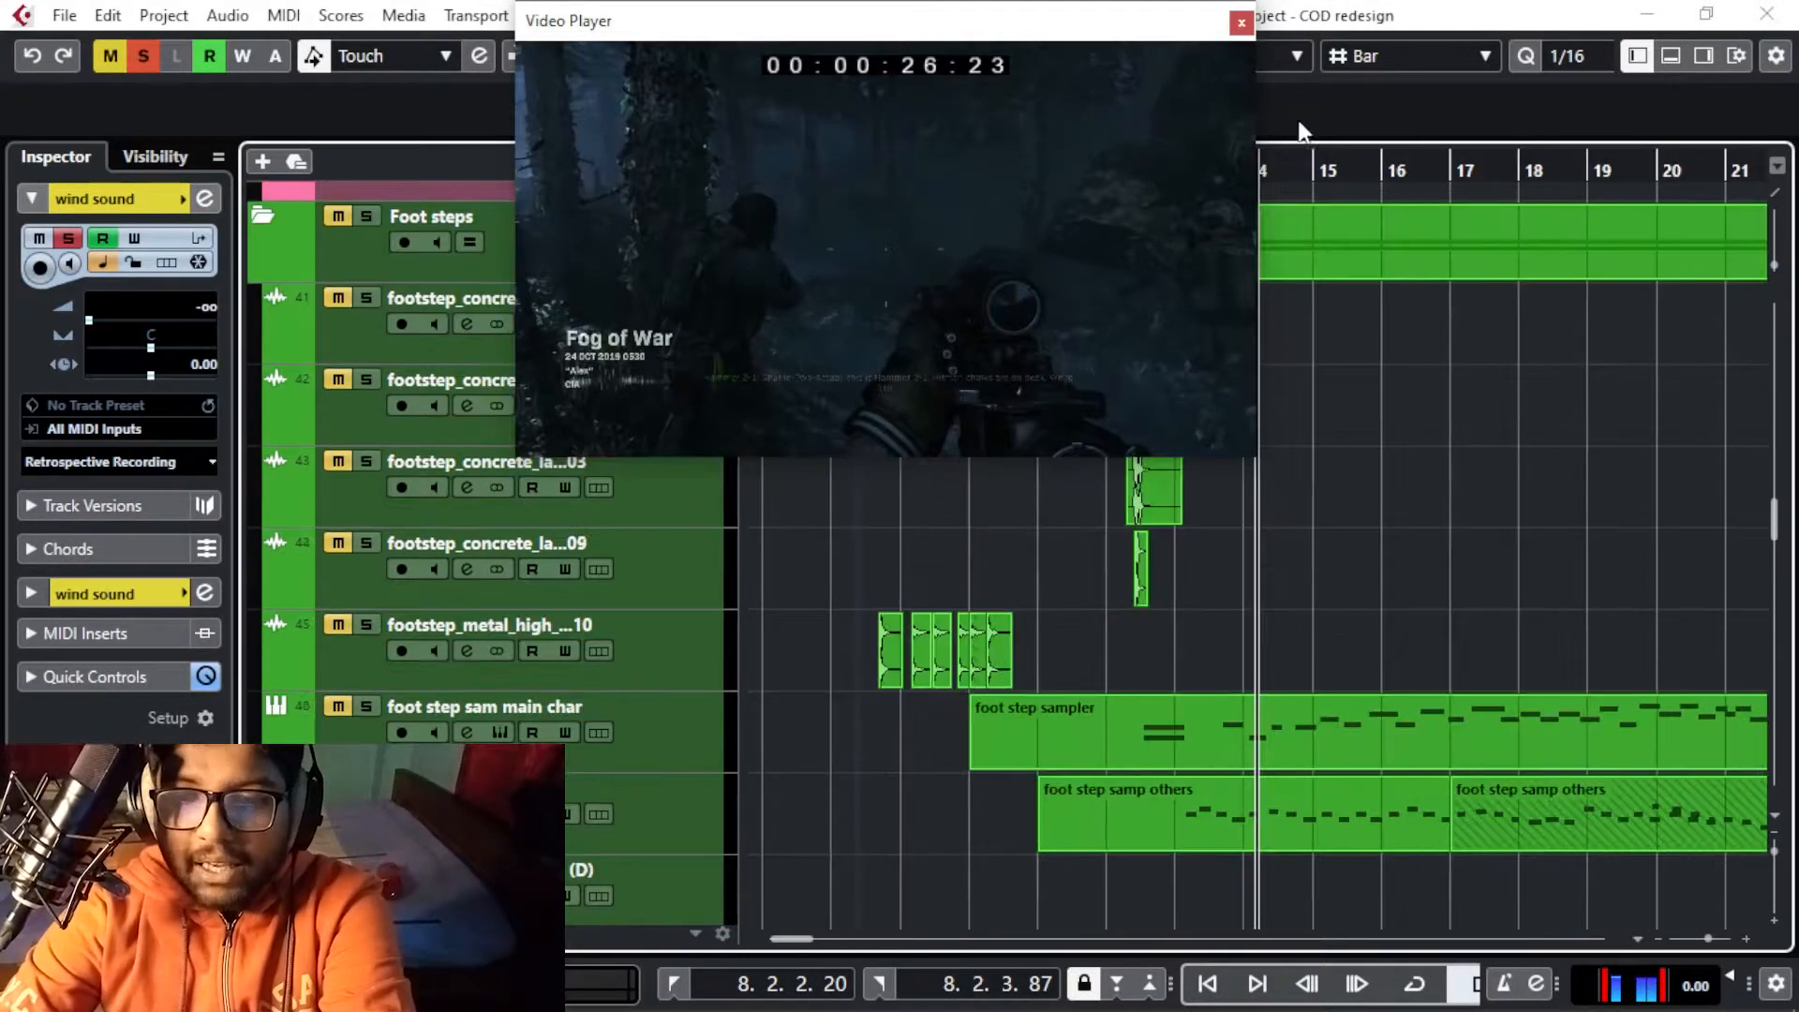
{"action": "key", "text": "h"}
{"action": "left_click_drag", "start_coordinate": [1293, 165], "coordinate": [866, 165]}
{"action": "scroll", "coordinate": [1346, 525], "scroll_direction": "up", "scroll_amount": 3}
{"action": "key", "text": "h"}
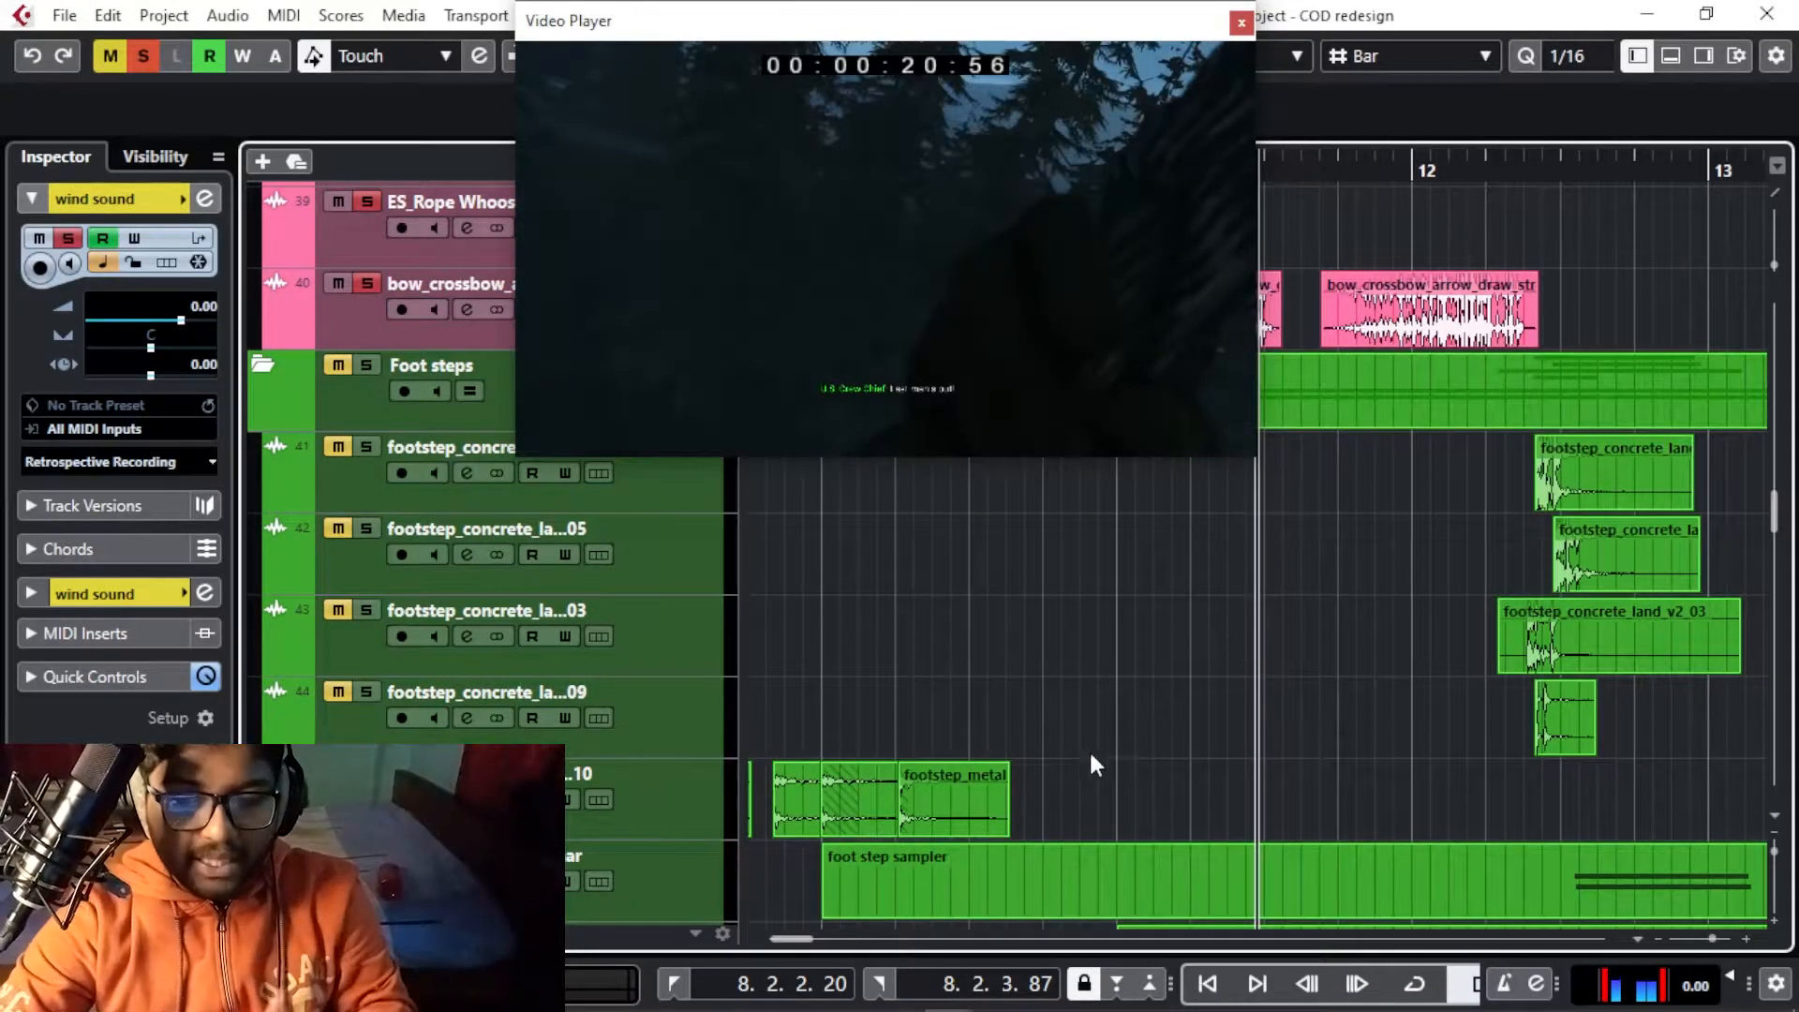
{"action": "left_click", "coordinate": [366, 365]}
{"action": "key", "text": "g"}
{"action": "key", "text": "g"}
{"action": "key", "text": "g"}
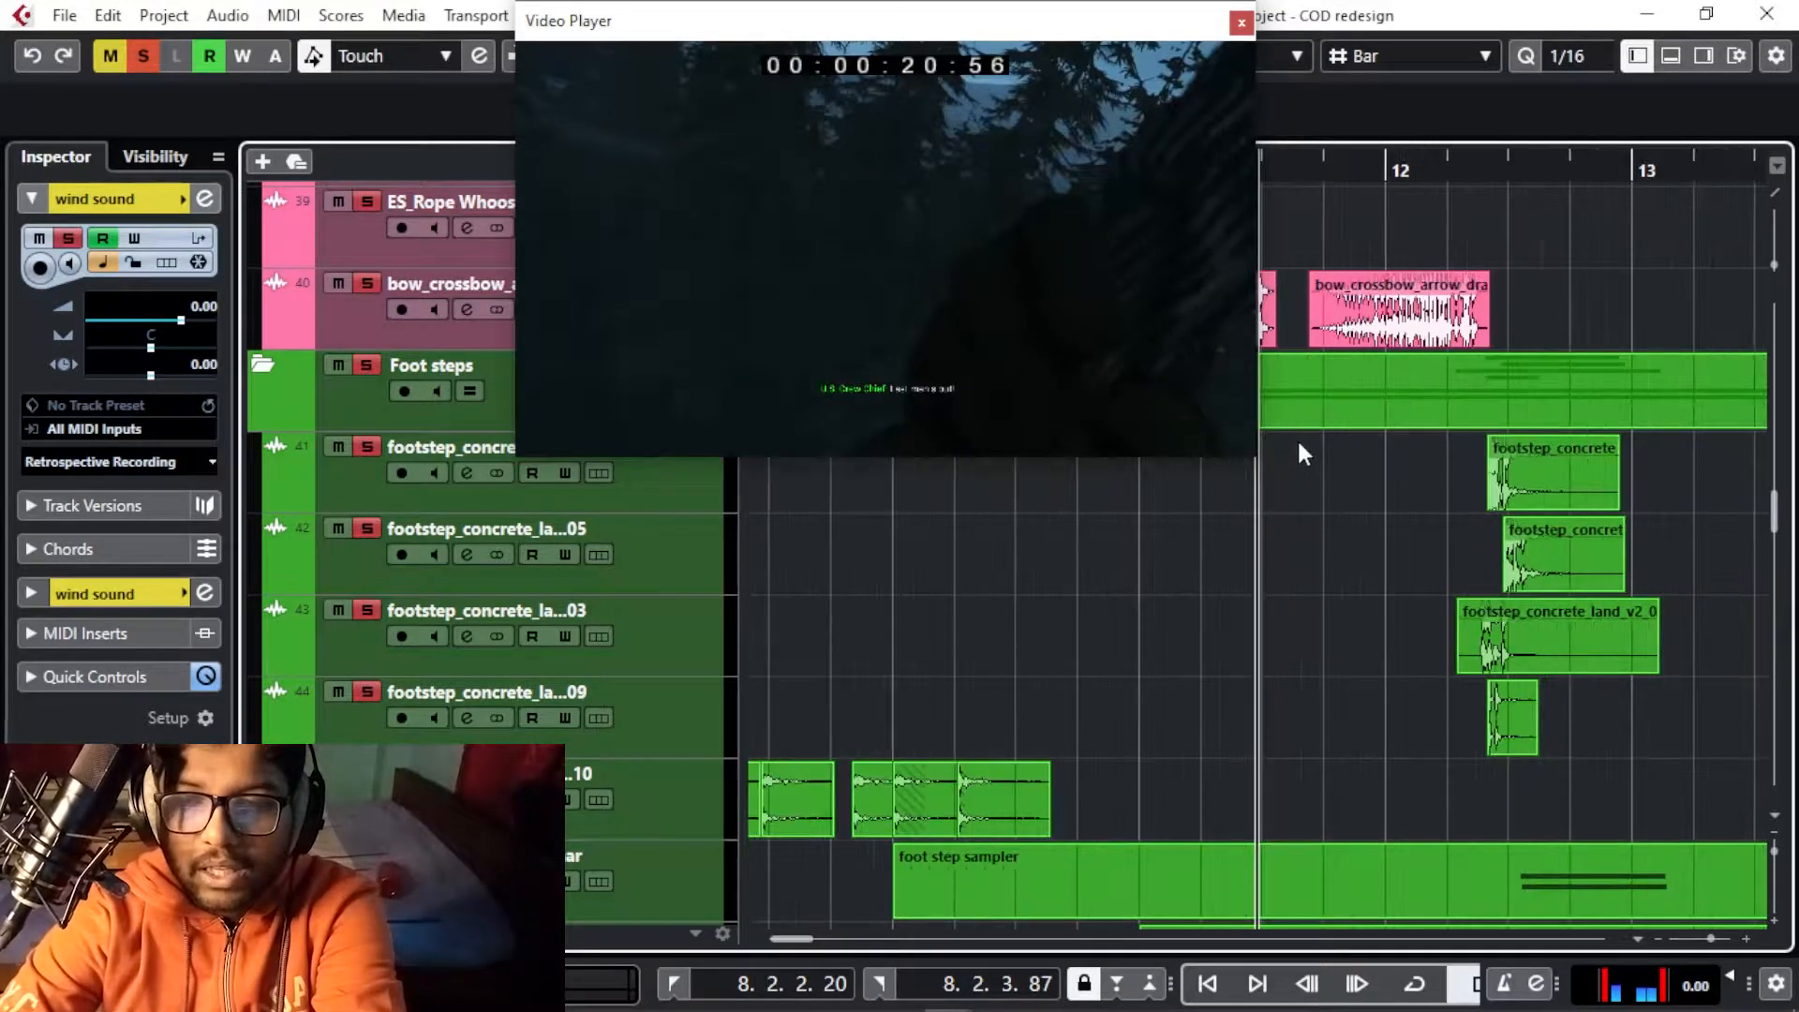
Move the video window off the timeline and set the playhead just before the first metal footstep clip, after bar 8
{"action": "left_click_drag", "start_coordinate": [945, 26], "coordinate": [406, 26]}
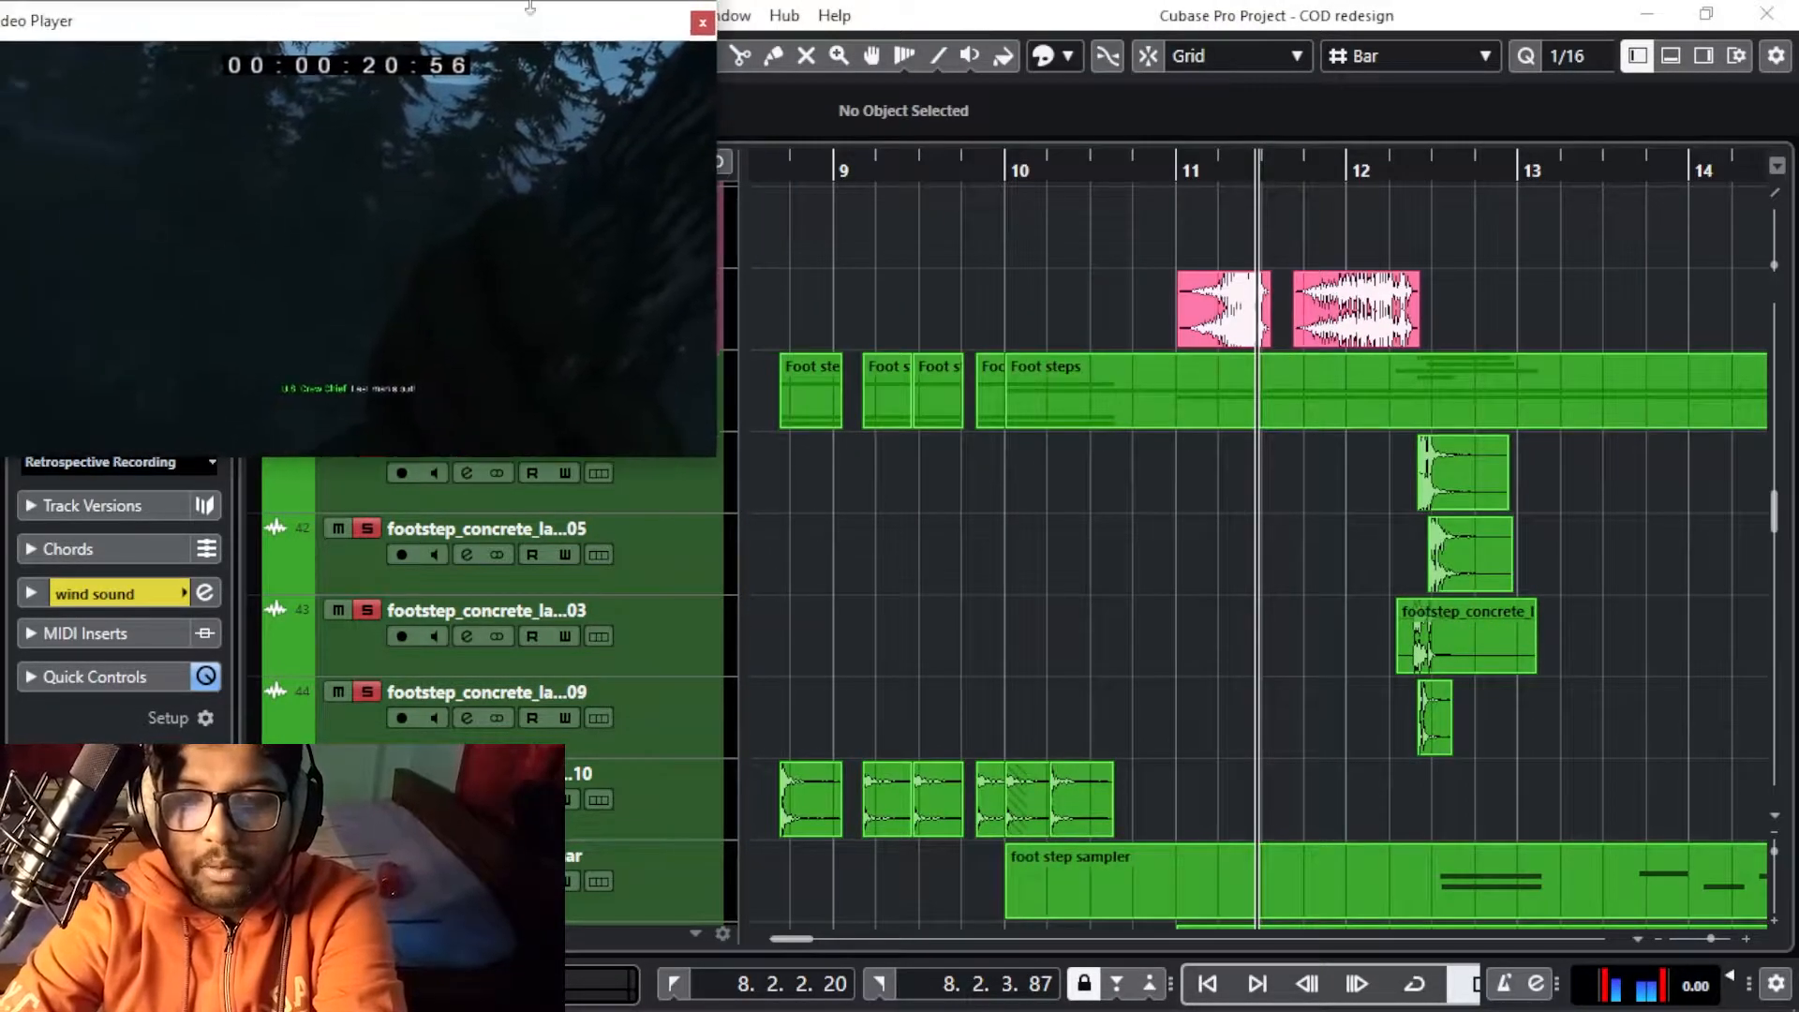
{"action": "key", "text": "g"}
{"action": "left_click", "coordinate": [895, 180]}
{"action": "key", "text": "h"}
{"action": "scroll", "coordinate": [1042, 409], "scroll_direction": "down", "scroll_amount": 3}
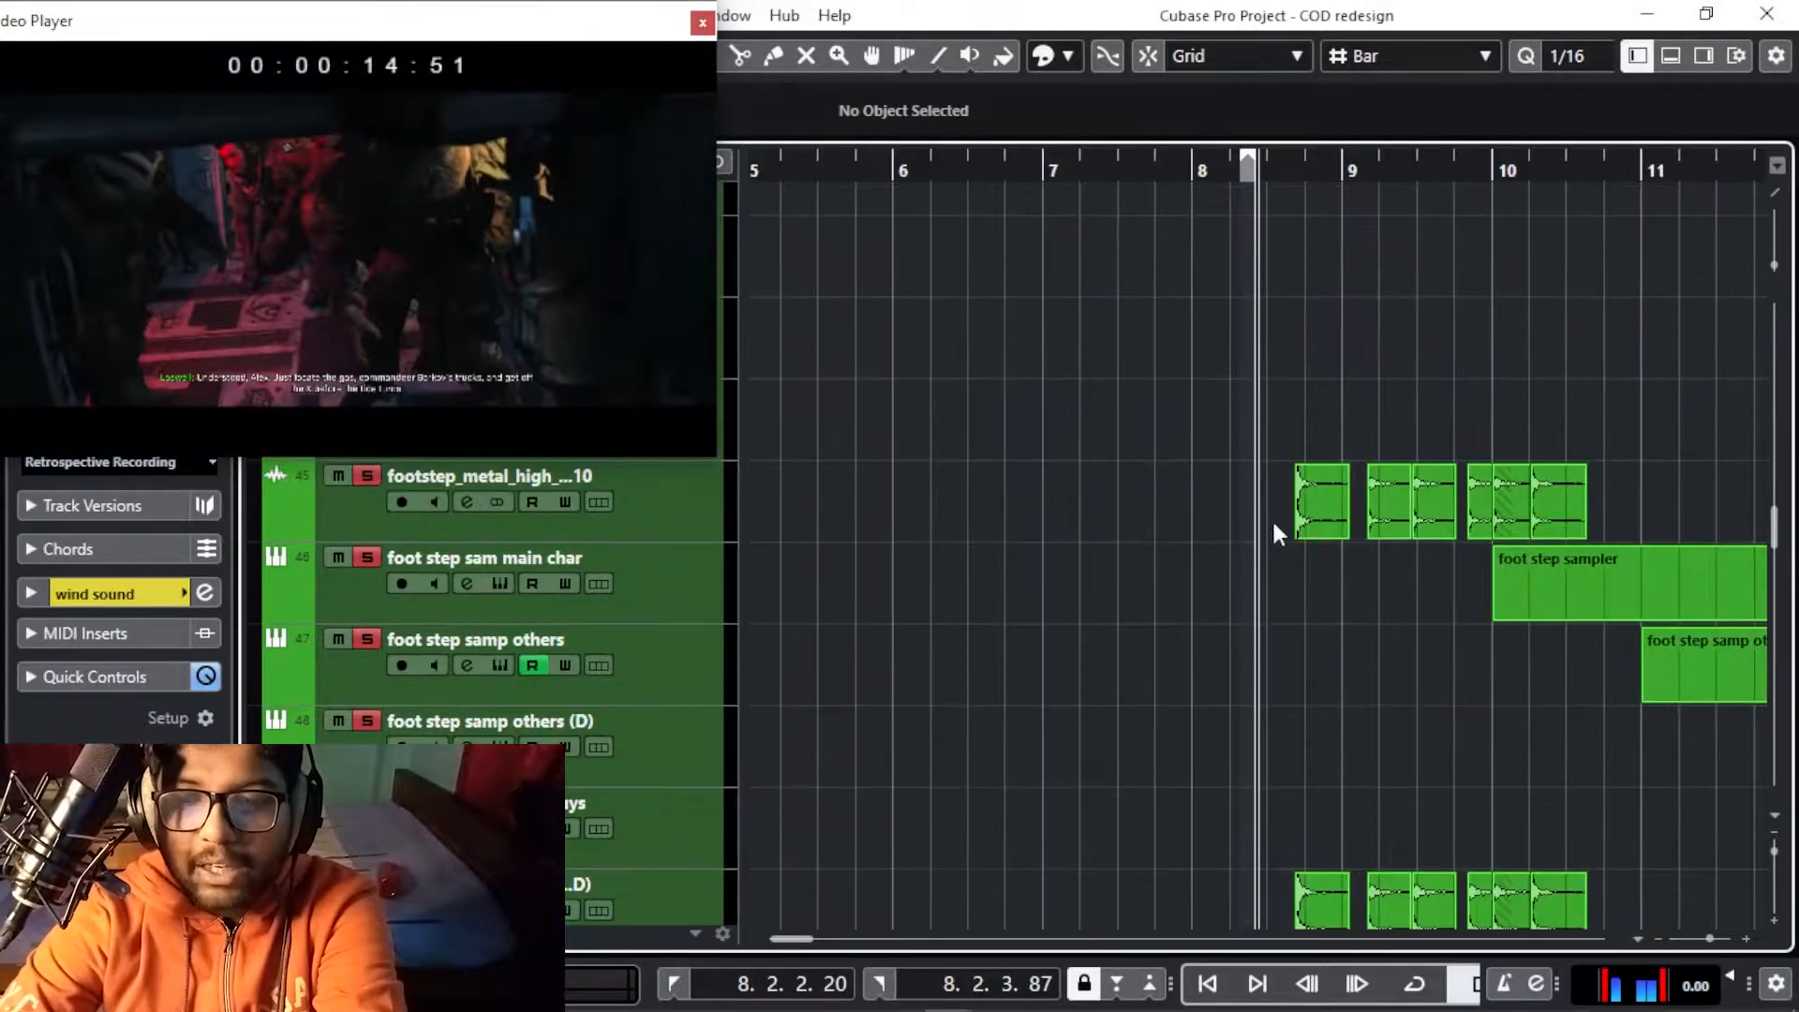
Move the two duplicated footstep_metal_high tracks directly below the original footstep_metal_high track
{"action": "key", "text": "g"}
{"action": "key", "text": "g"}
{"action": "key", "text": "h"}
{"action": "scroll", "coordinate": [1039, 661], "scroll_direction": "down", "scroll_amount": 3}
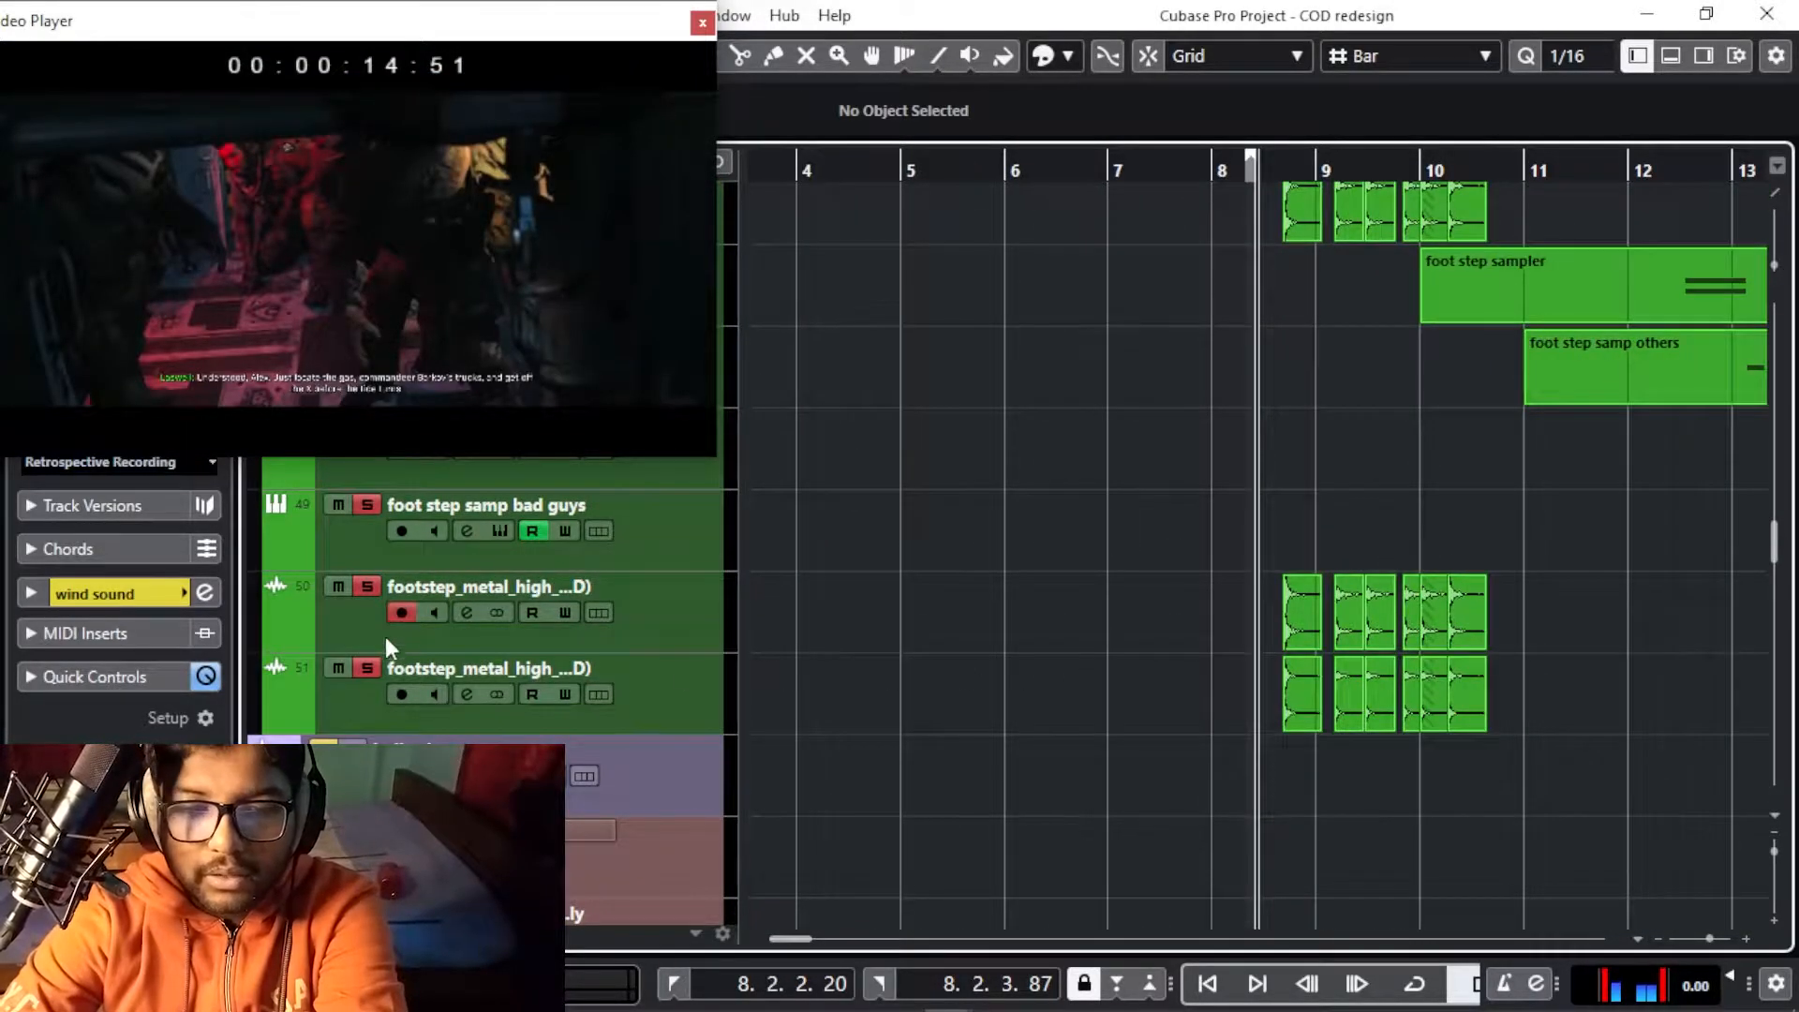
{"action": "left_click", "coordinate": [386, 639]}
{"action": "left_click", "coordinate": [371, 680], "text": "shift"}
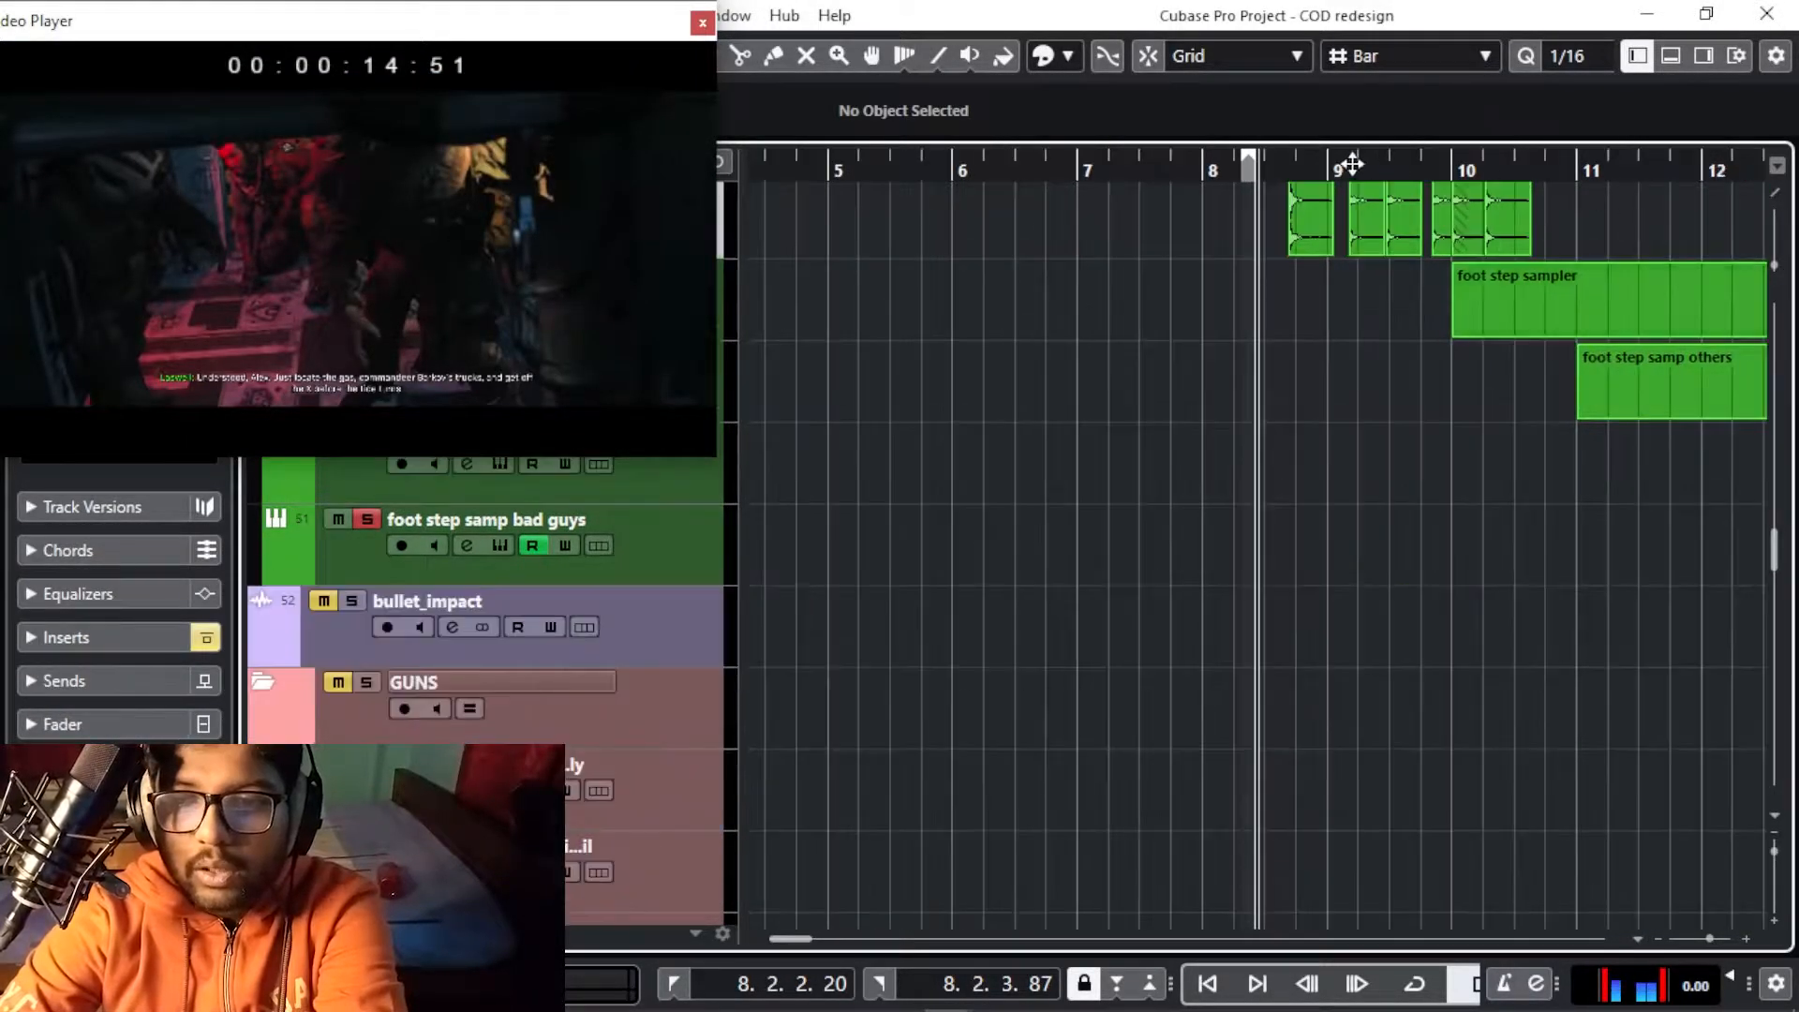
Play the three stacked metal footstep layers together against the video from just after bar 8
{"action": "scroll", "coordinate": [1388, 454], "scroll_direction": "up", "scroll_amount": 3}
{"action": "key", "text": "h"}
{"action": "key", "text": "h"}
{"action": "key", "text": "h"}
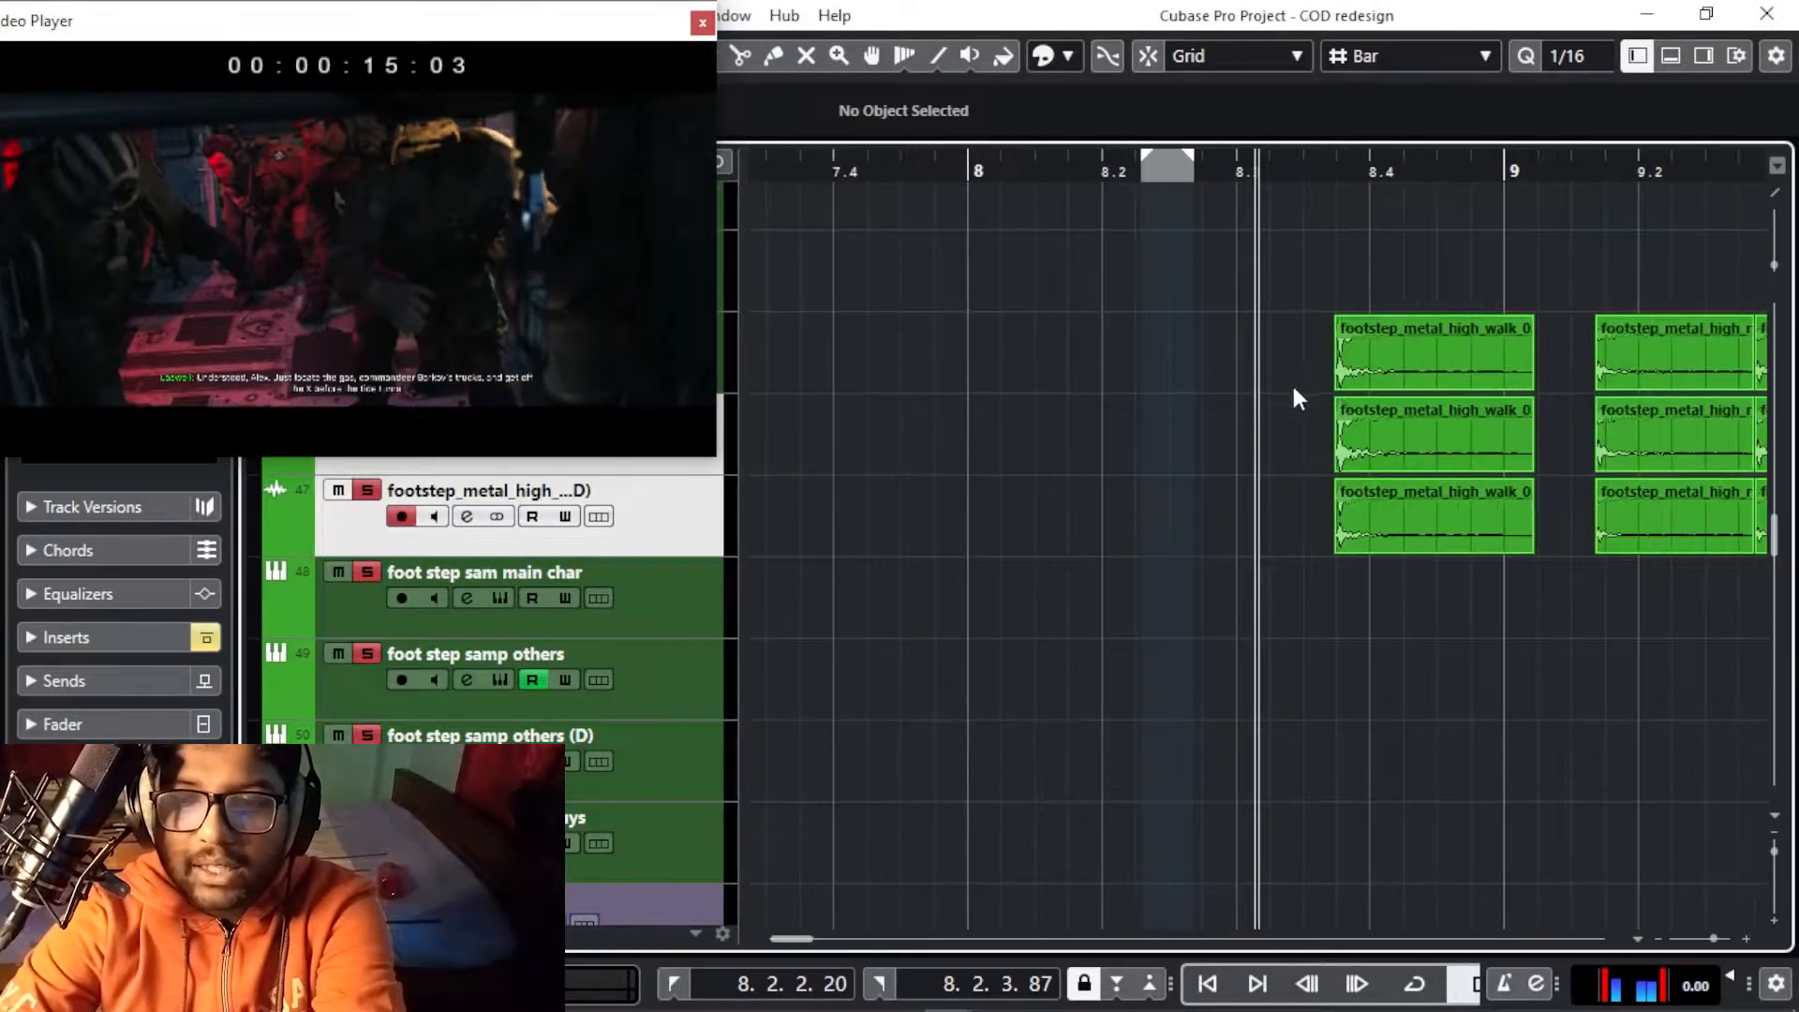
{"action": "key", "text": "g"}
{"action": "key", "text": "g"}
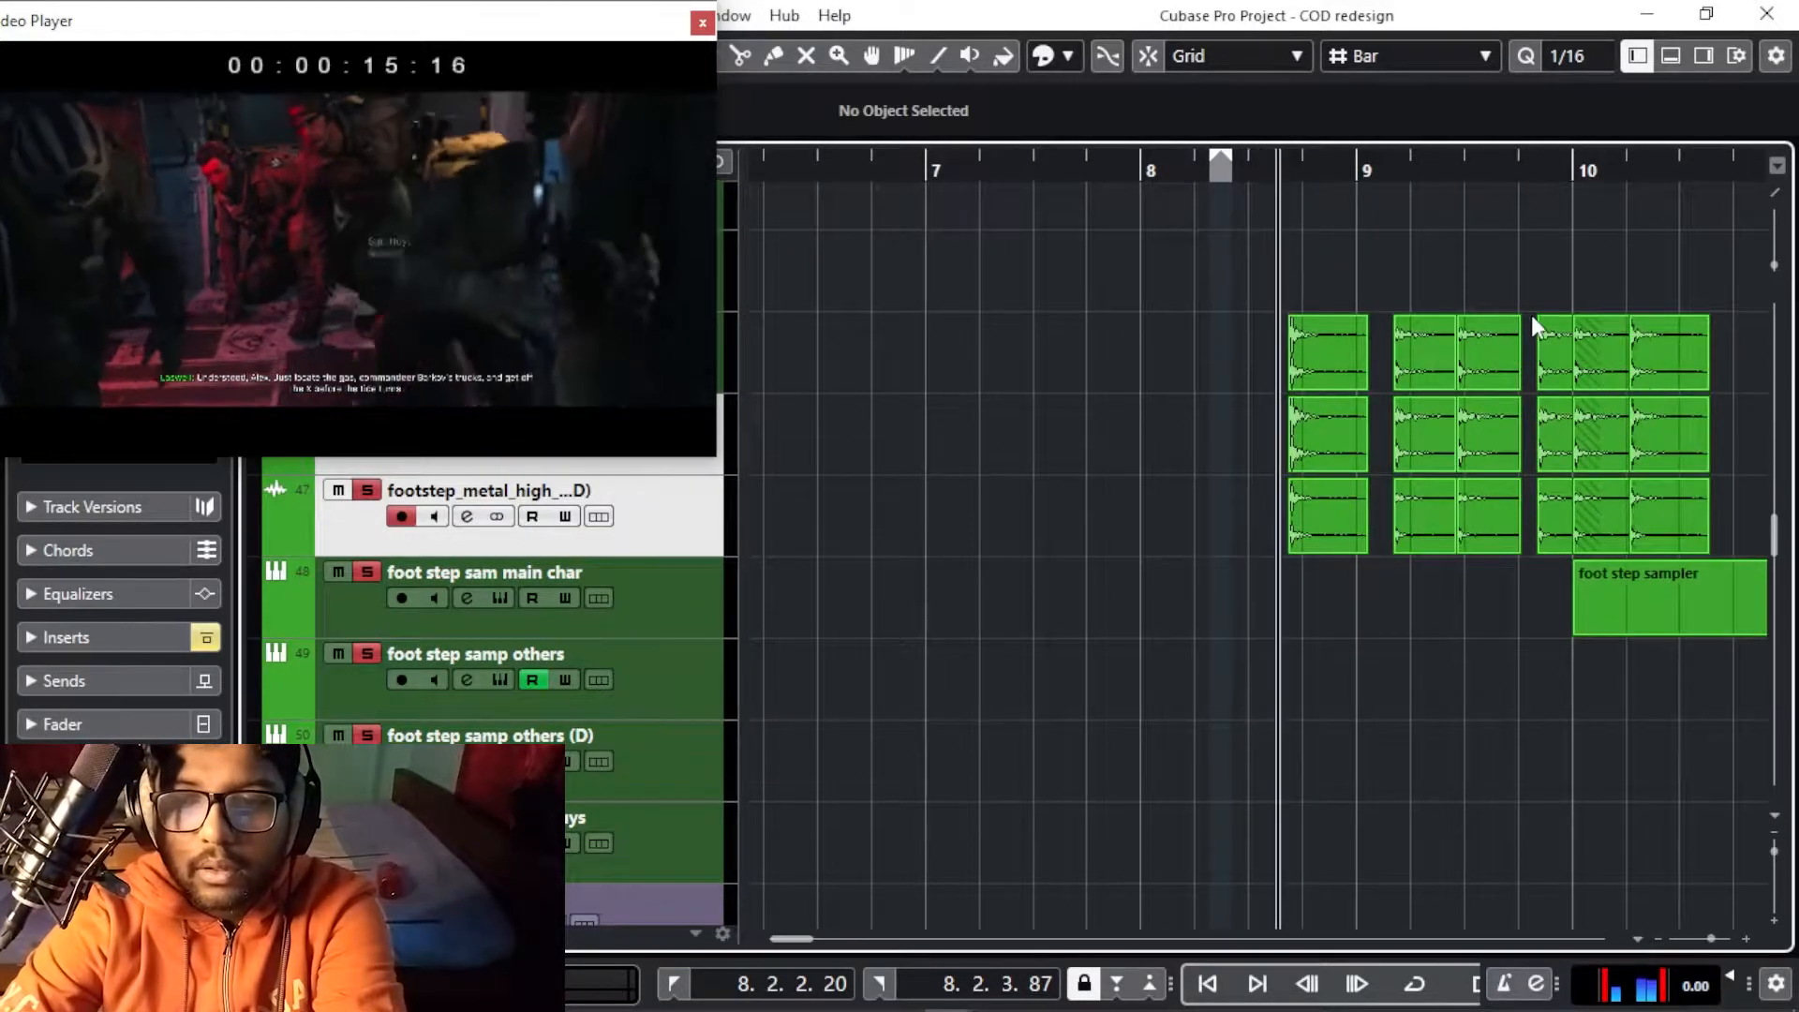
{"action": "key", "text": "space"}
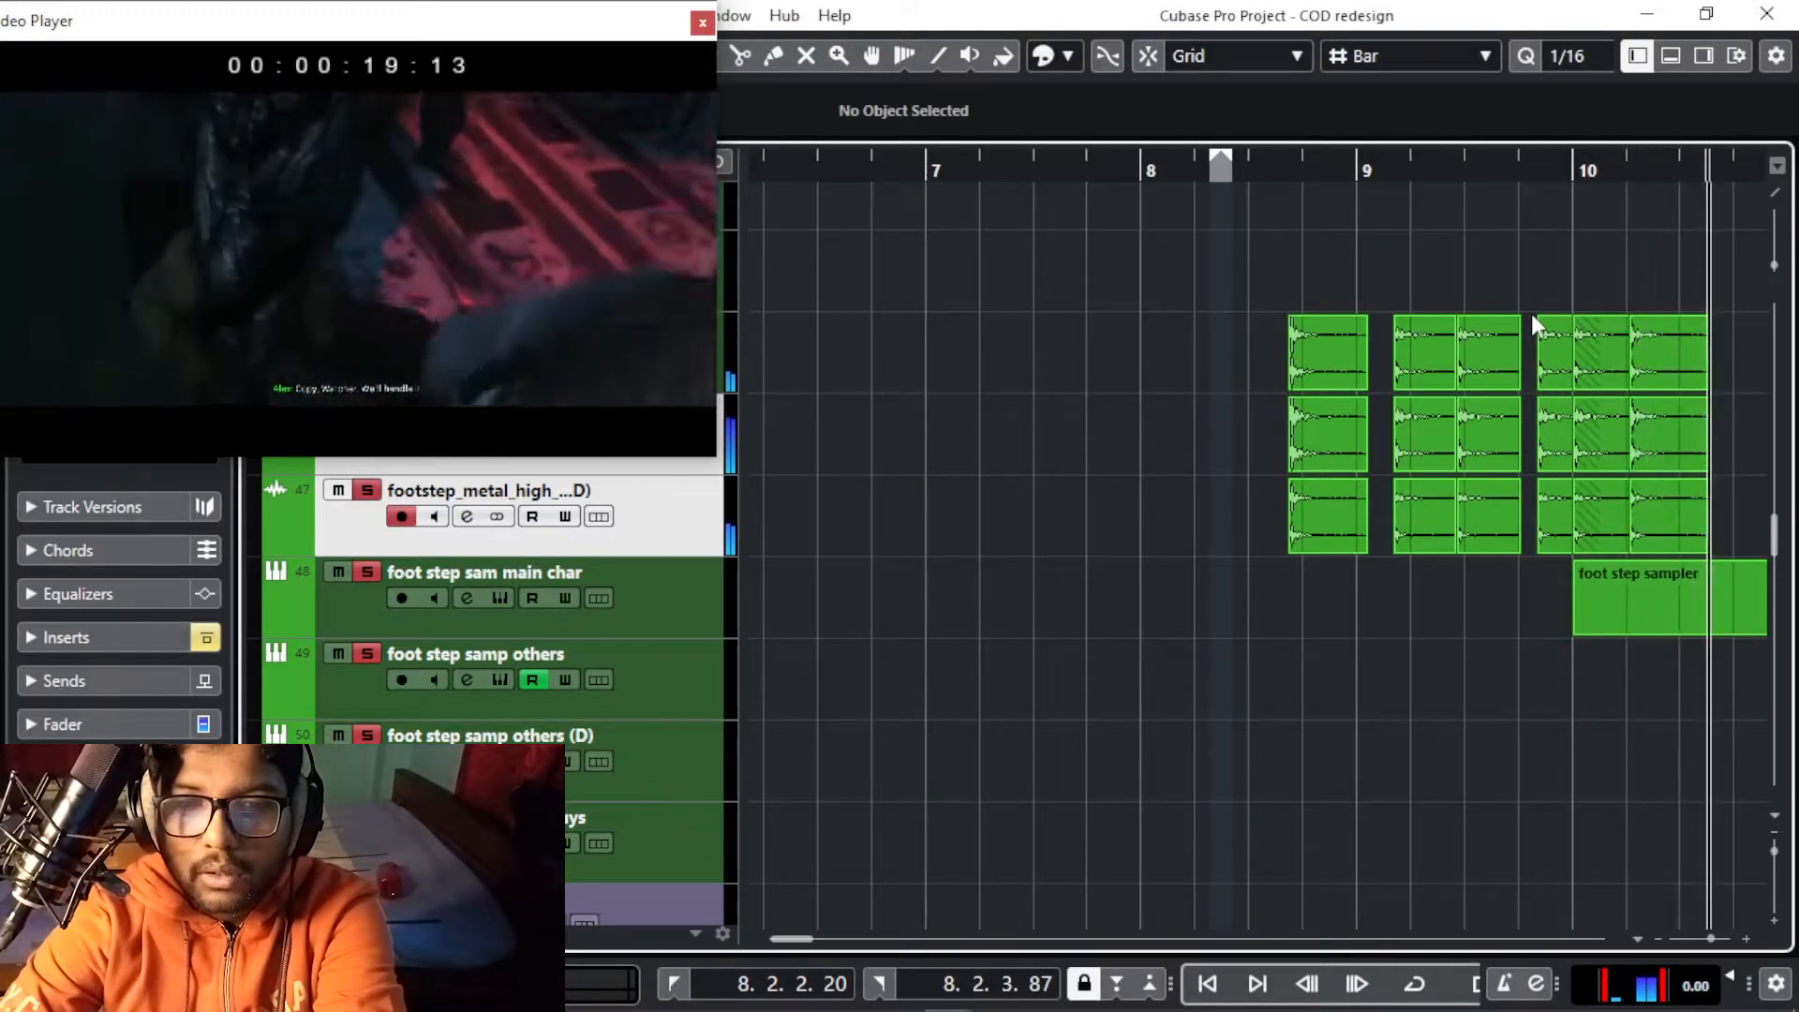
{"action": "key", "text": "space"}
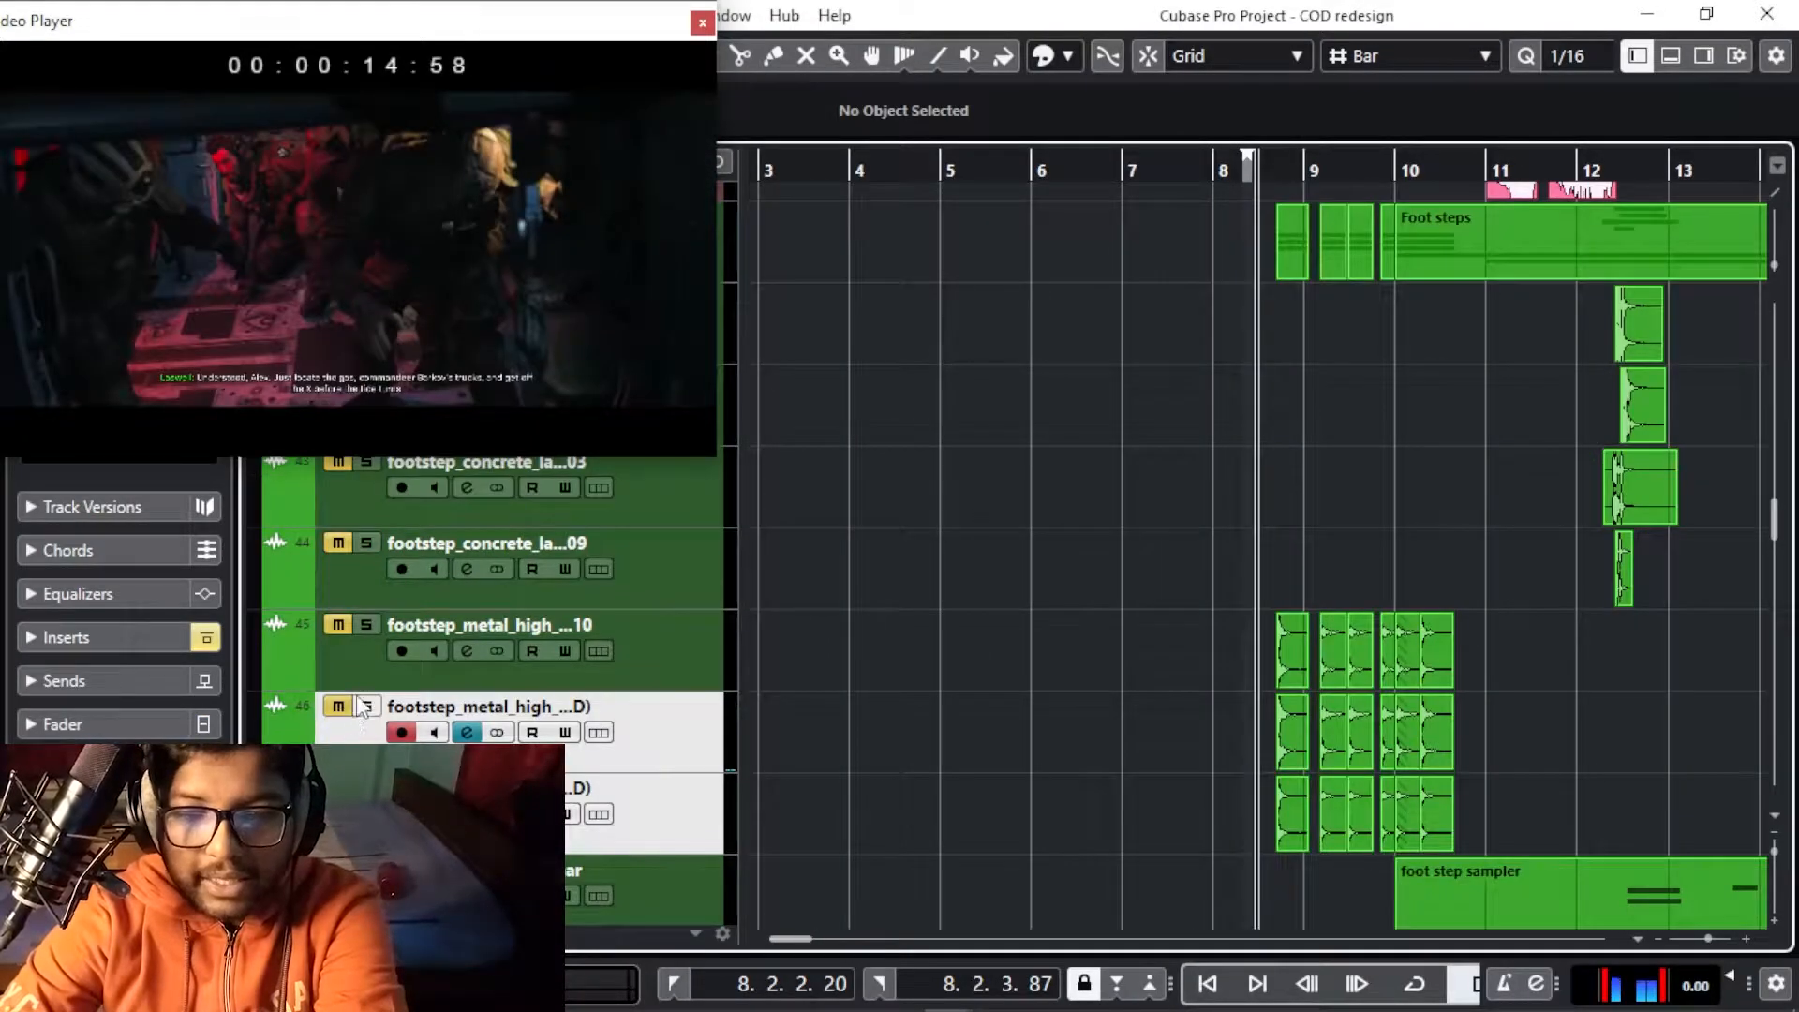
Play the original metal footstep layer with the video window recentred, and clear the solo on the ROPE SOUND and WIND SOUND folders
{"action": "key", "text": "space"}
{"action": "left_click_drag", "start_coordinate": [428, 38], "coordinate": [785, 38]}
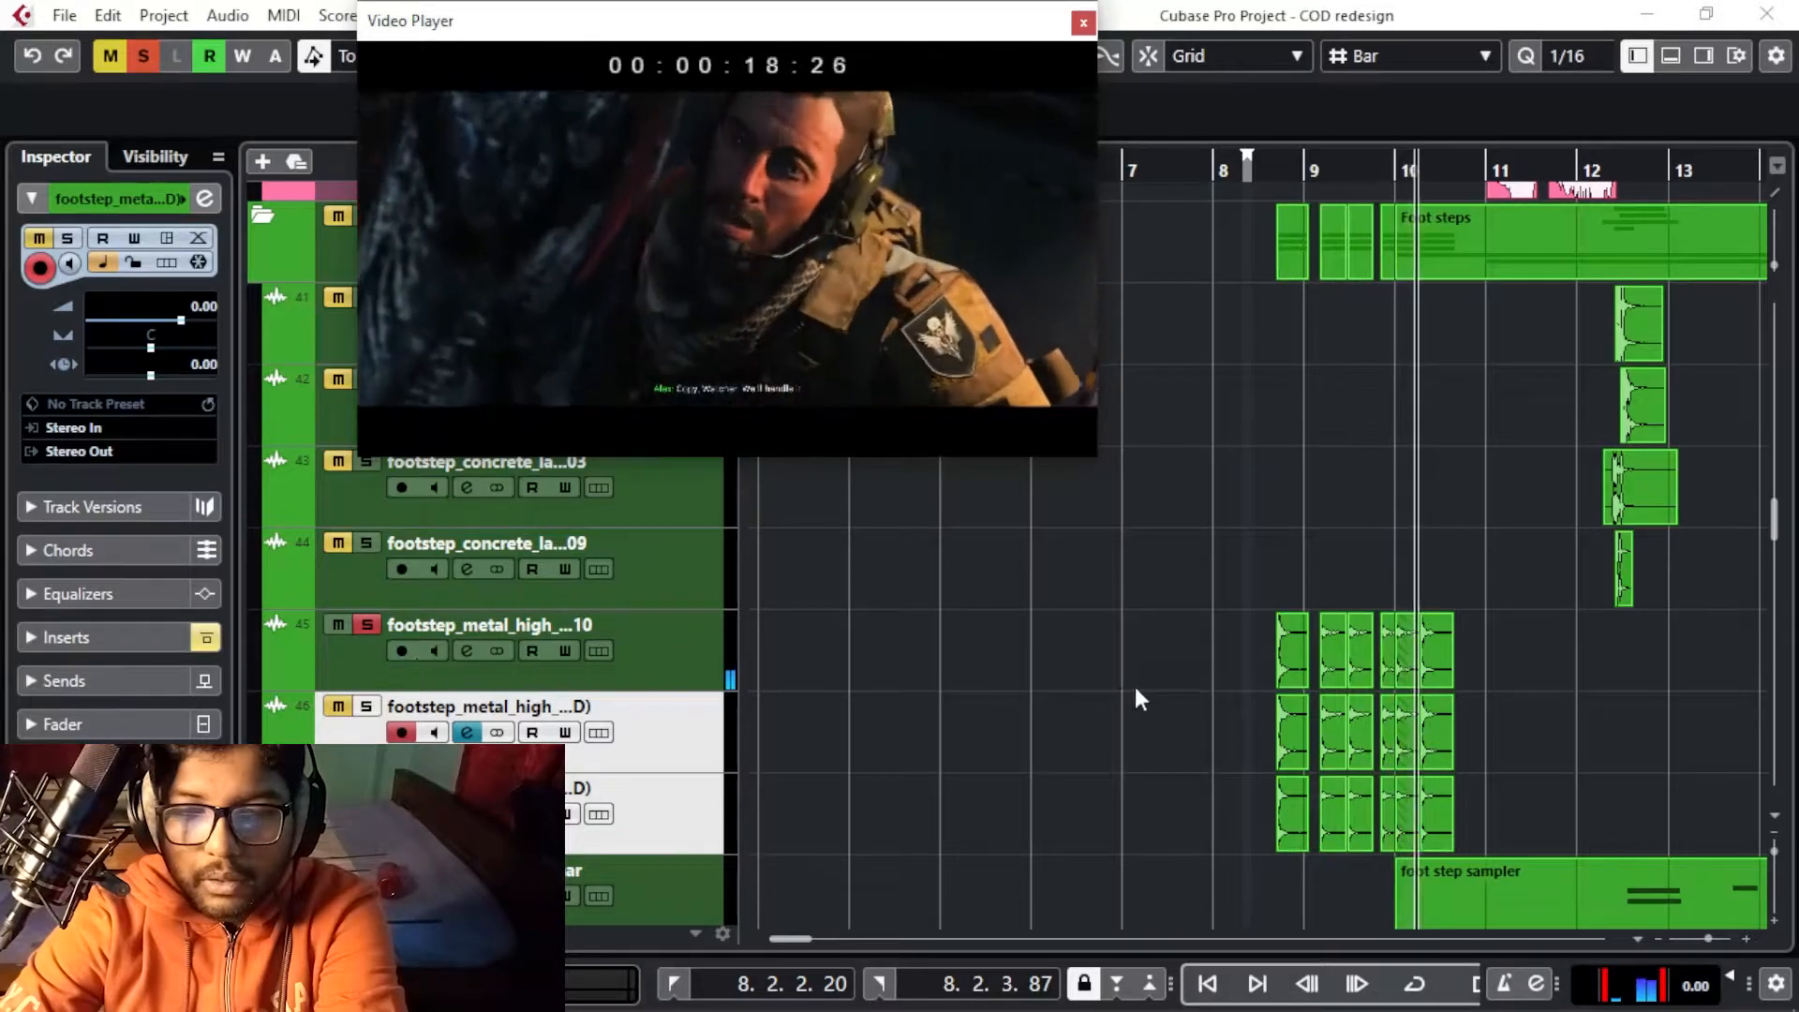
{"action": "left_click", "coordinate": [375, 673]}
{"action": "scroll", "coordinate": [375, 672], "scroll_direction": "up", "scroll_amount": 6}
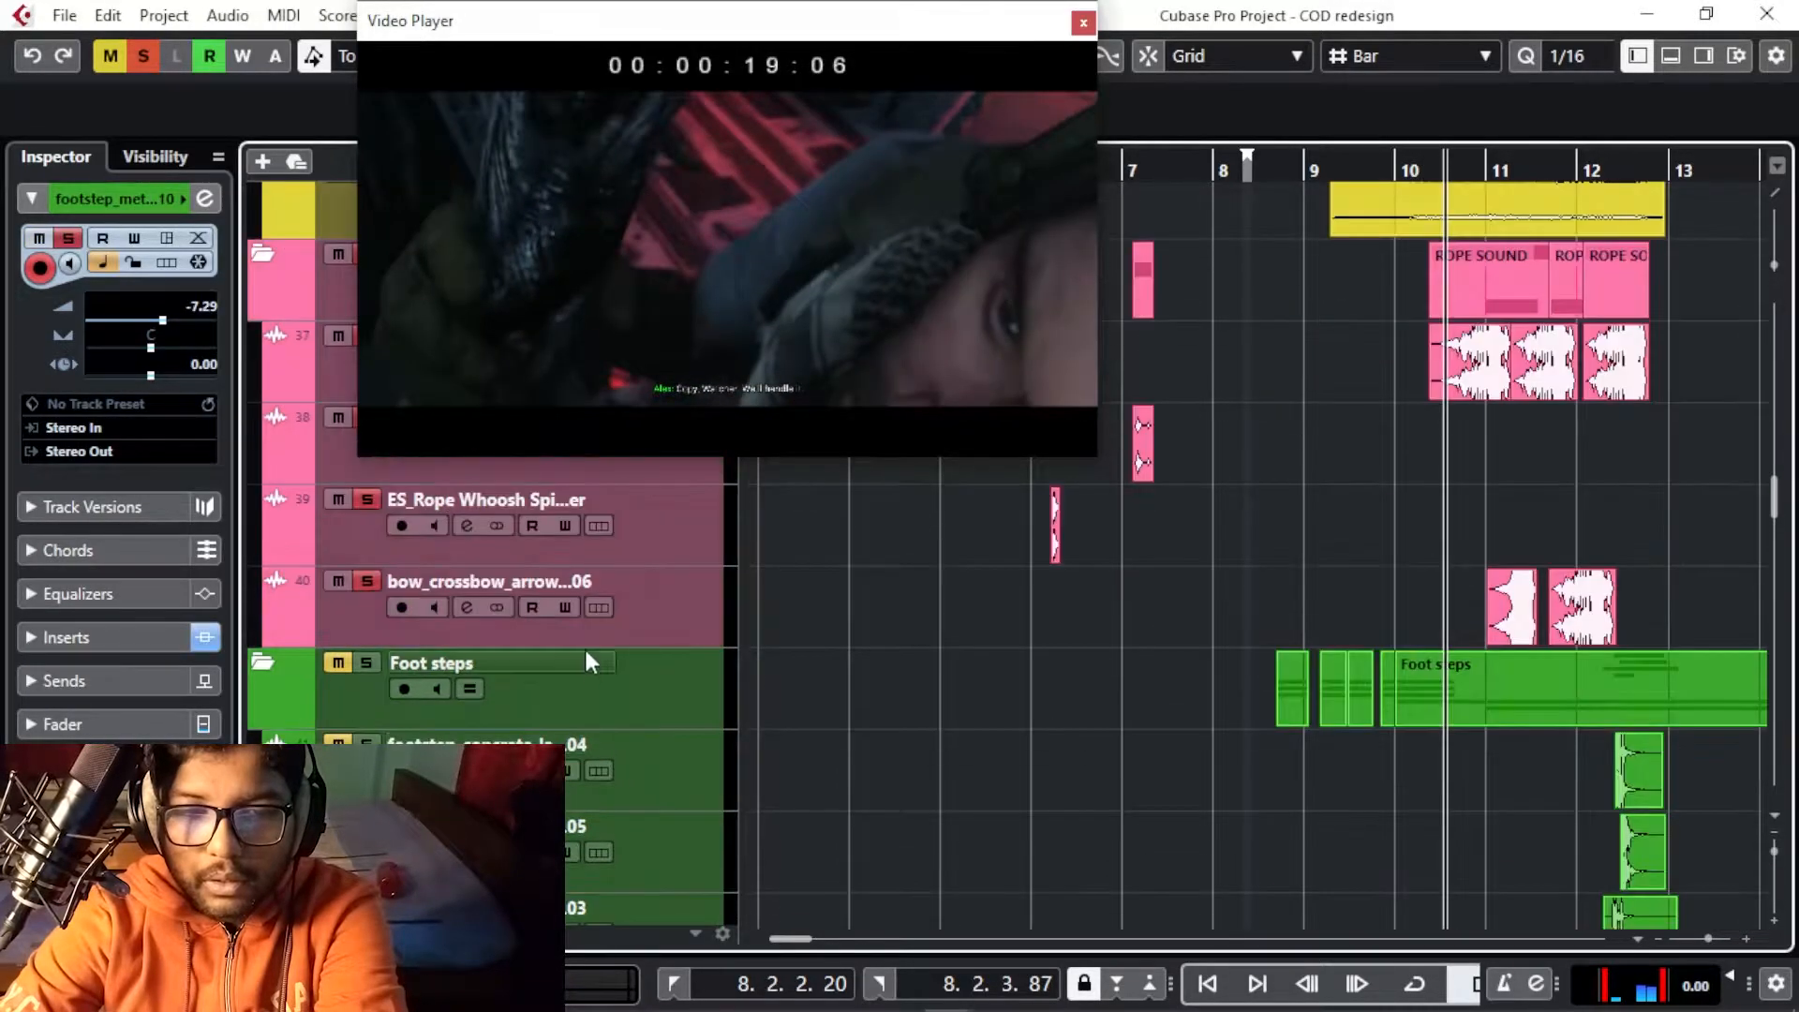
{"action": "left_click", "coordinate": [373, 550]}
{"action": "scroll", "coordinate": [401, 579], "scroll_direction": "up", "scroll_amount": 3}
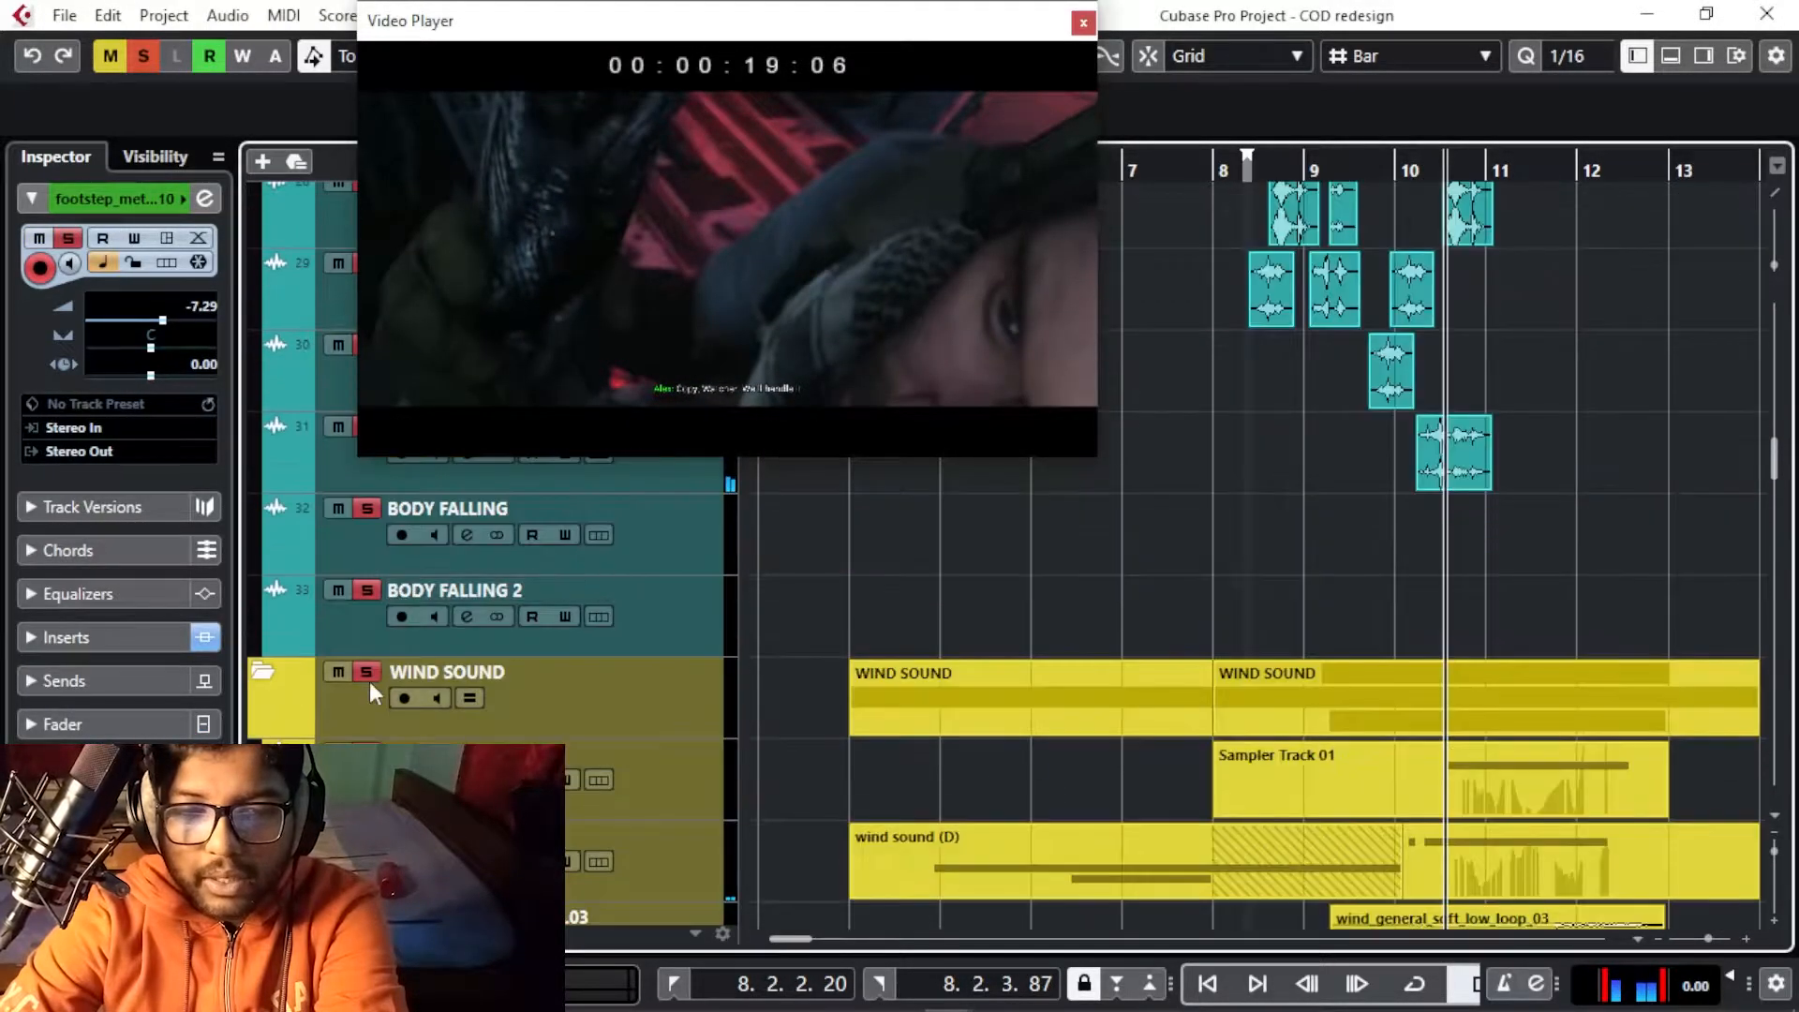
{"action": "left_click", "coordinate": [370, 681]}
{"action": "scroll", "coordinate": [1162, 645], "scroll_direction": "down", "scroll_amount": 3}
{"action": "scroll", "coordinate": [1387, 504], "scroll_direction": "down", "scroll_amount": 10}
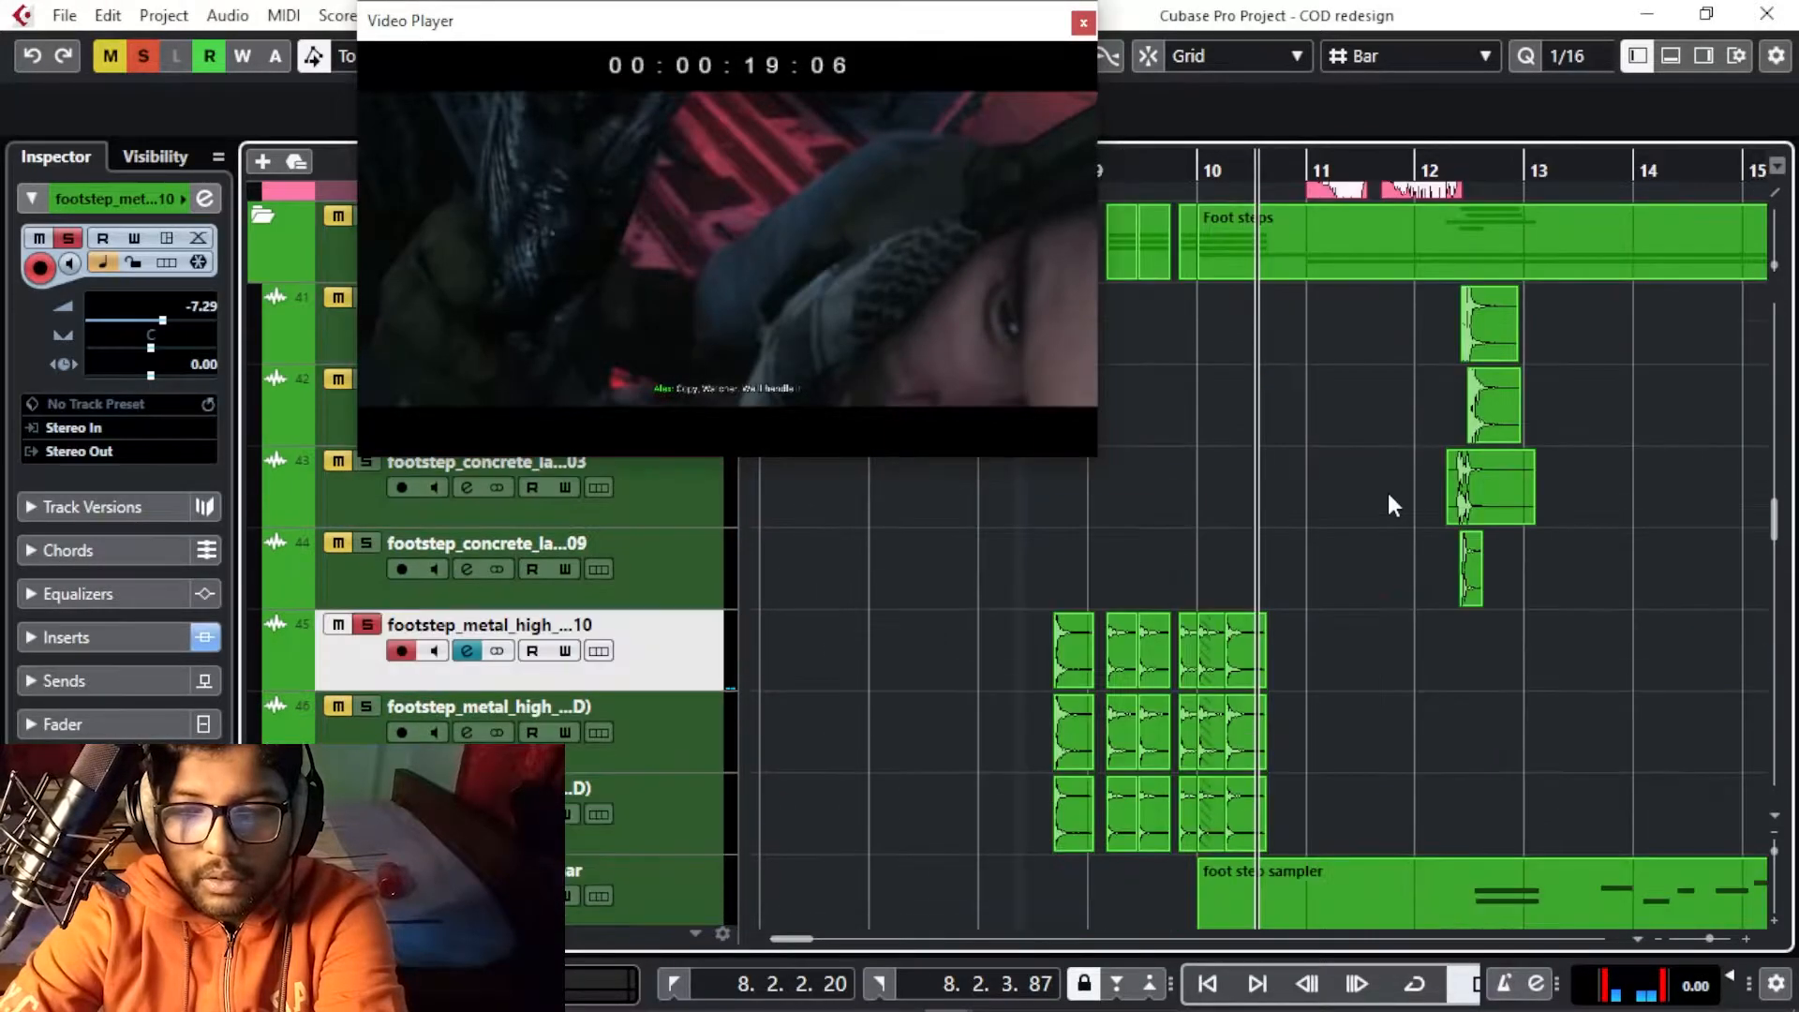
Replay the metal footsteps from before their first clip and clear the solo on the remaining foley tracks
{"action": "left_click_drag", "start_coordinate": [1176, 175], "coordinate": [966, 183]}
{"action": "key", "text": "space"}
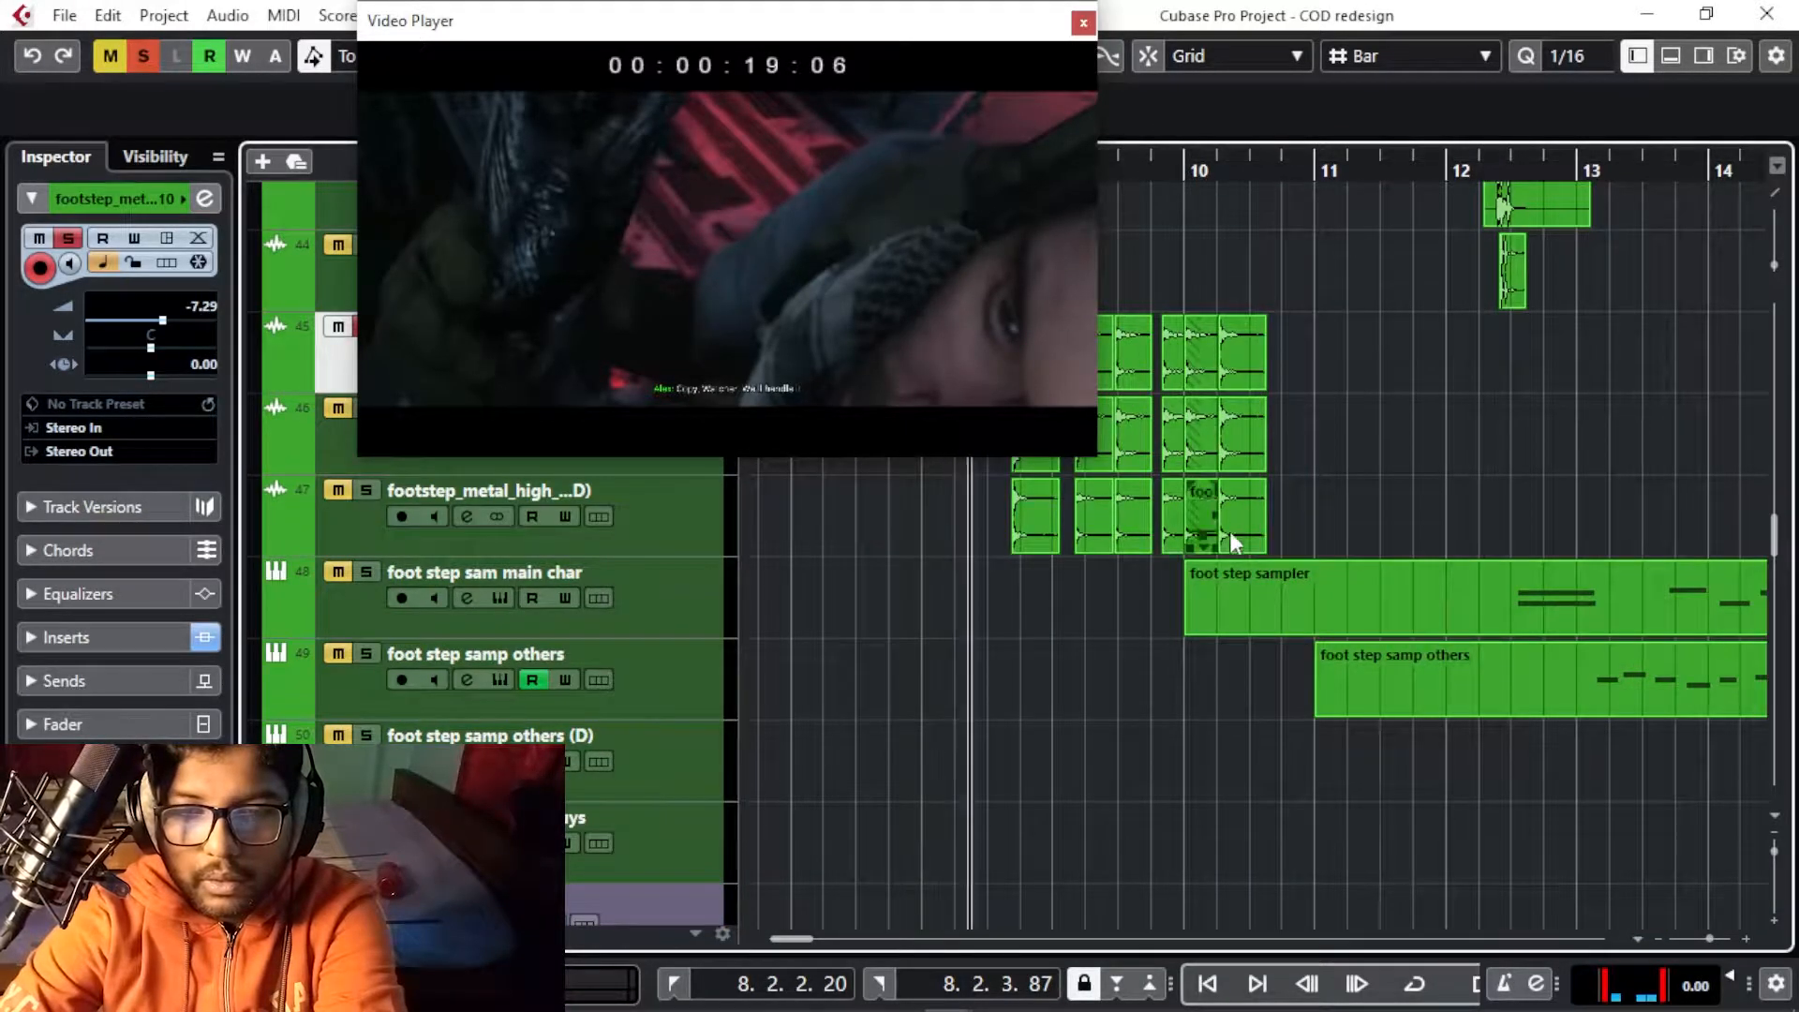
{"action": "scroll", "coordinate": [1155, 602], "scroll_direction": "up", "scroll_amount": 15}
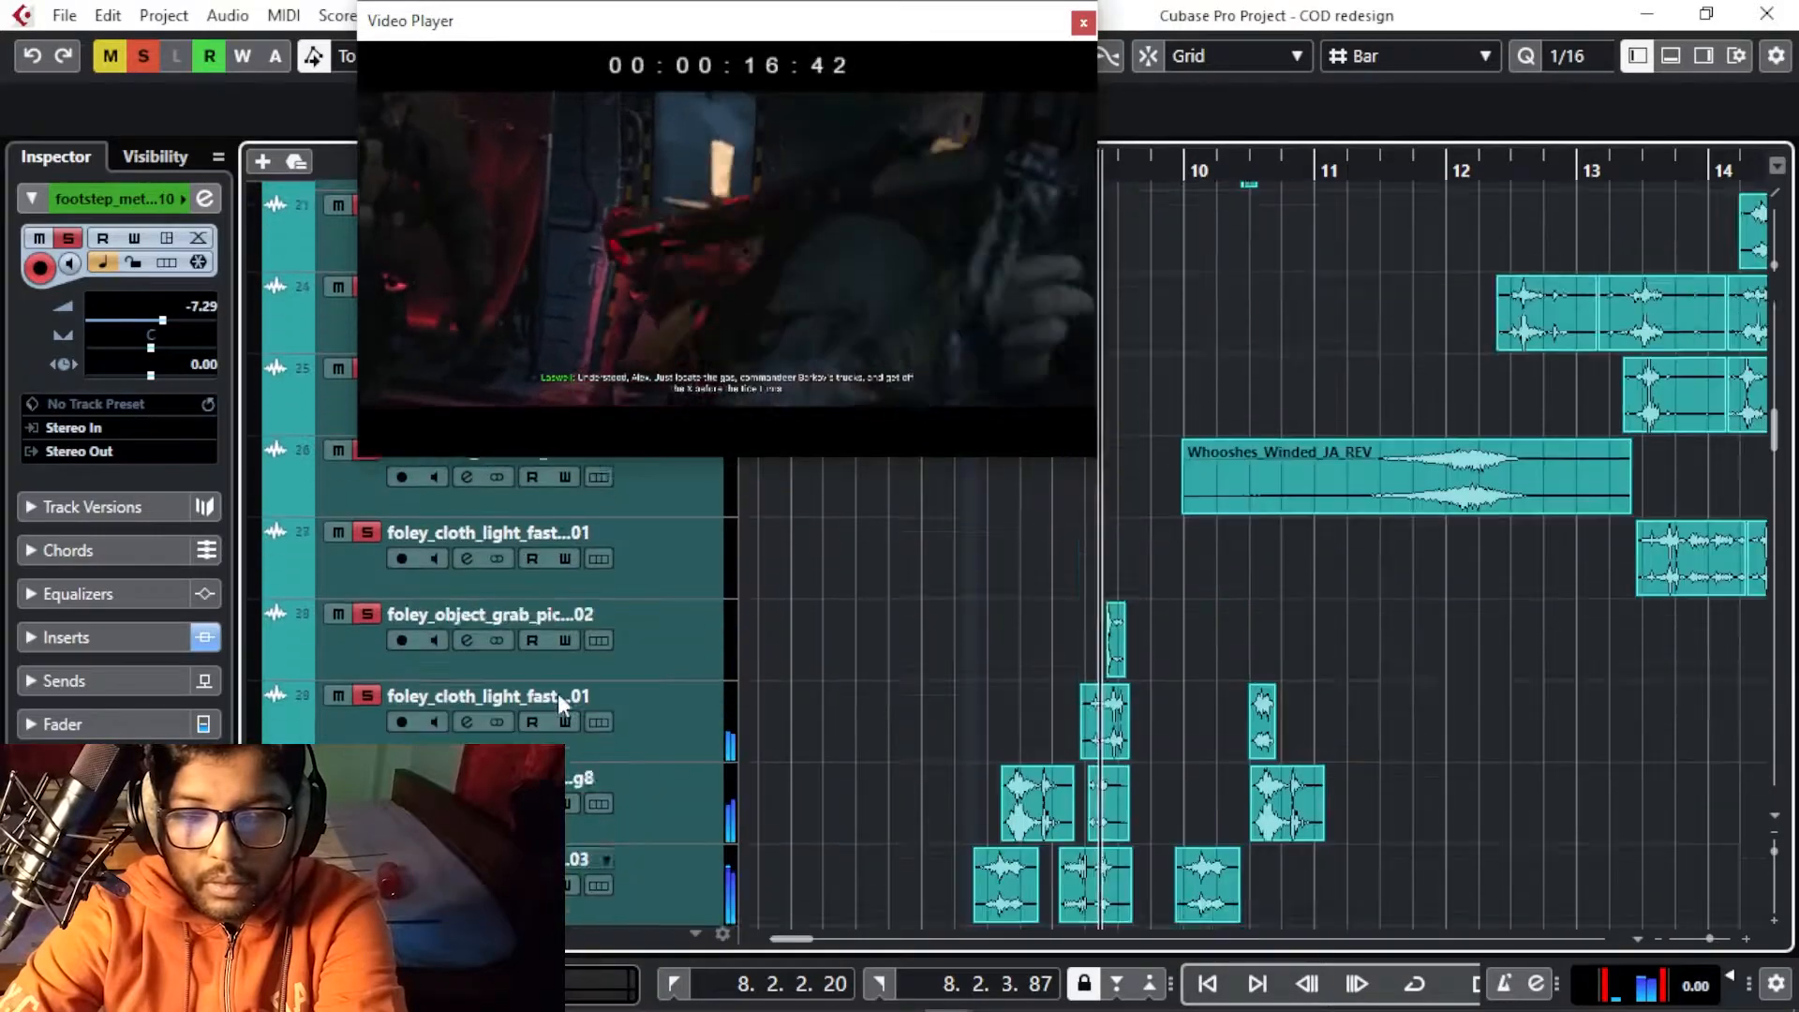
{"action": "scroll", "coordinate": [1306, 667], "scroll_direction": "down", "scroll_amount": 8}
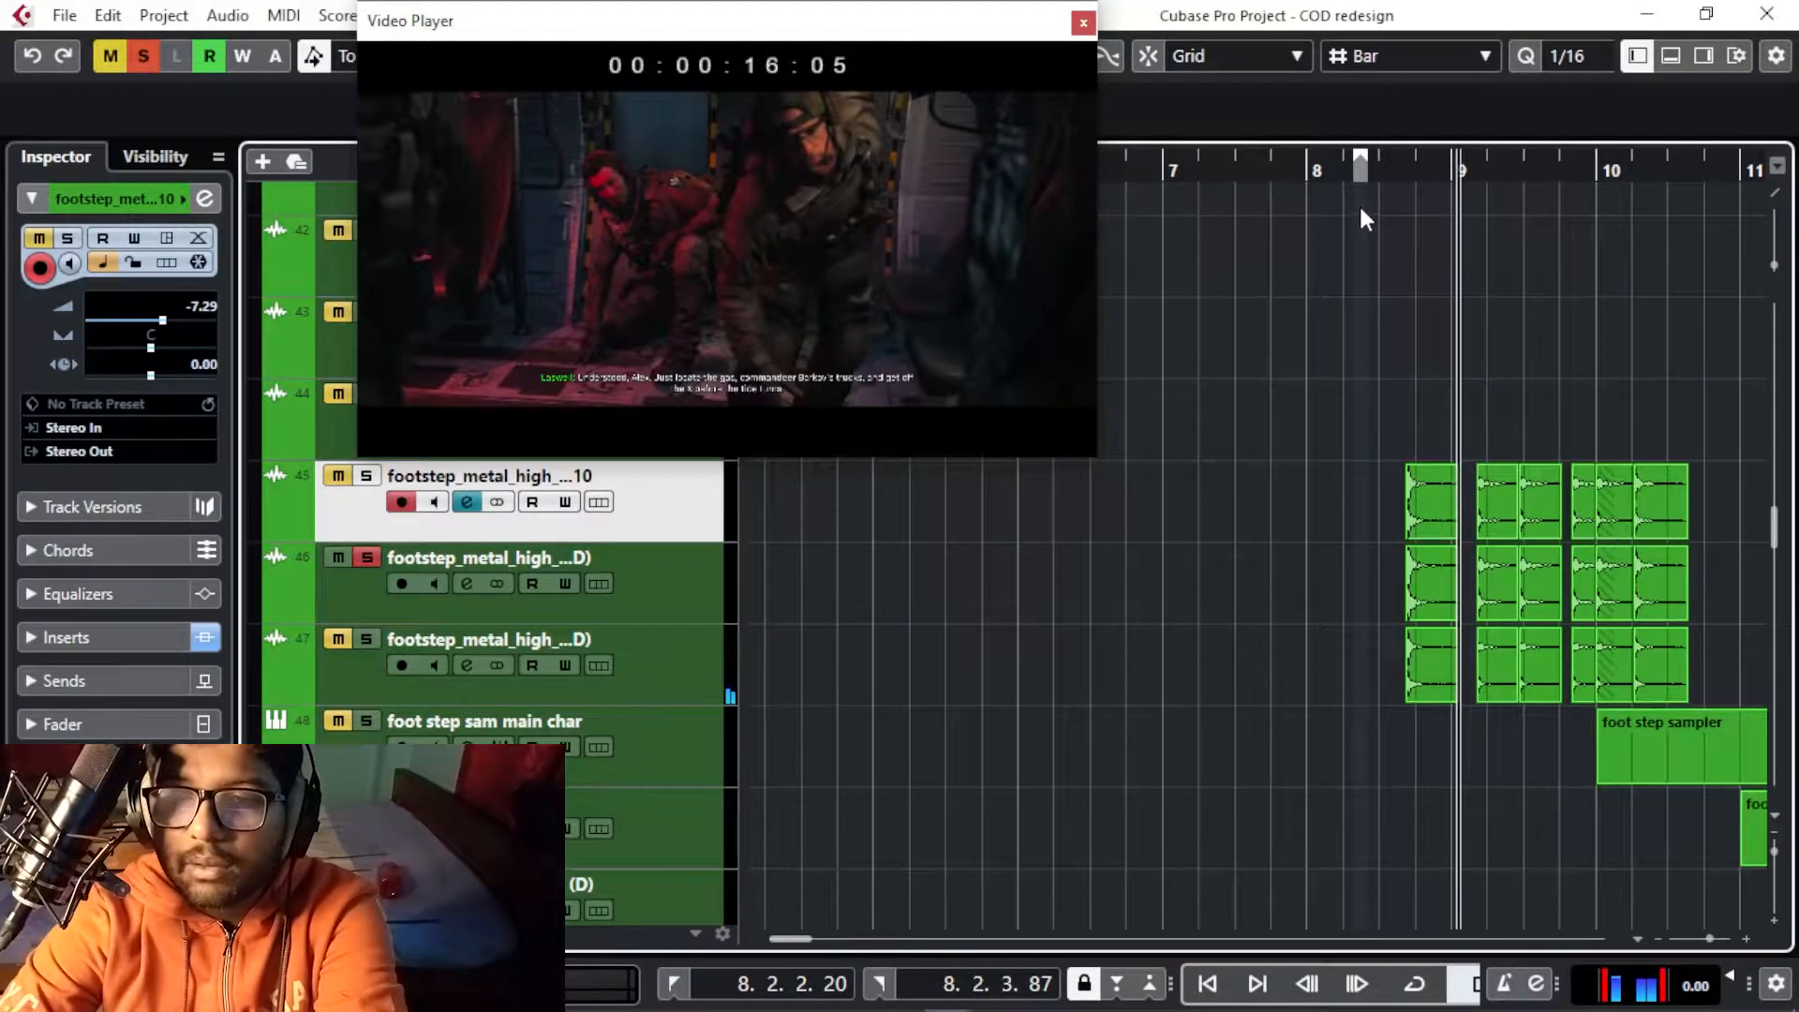
Play the first duplicated metal footstep layer on its own from just after bar 8
{"action": "left_click", "coordinate": [1363, 192]}
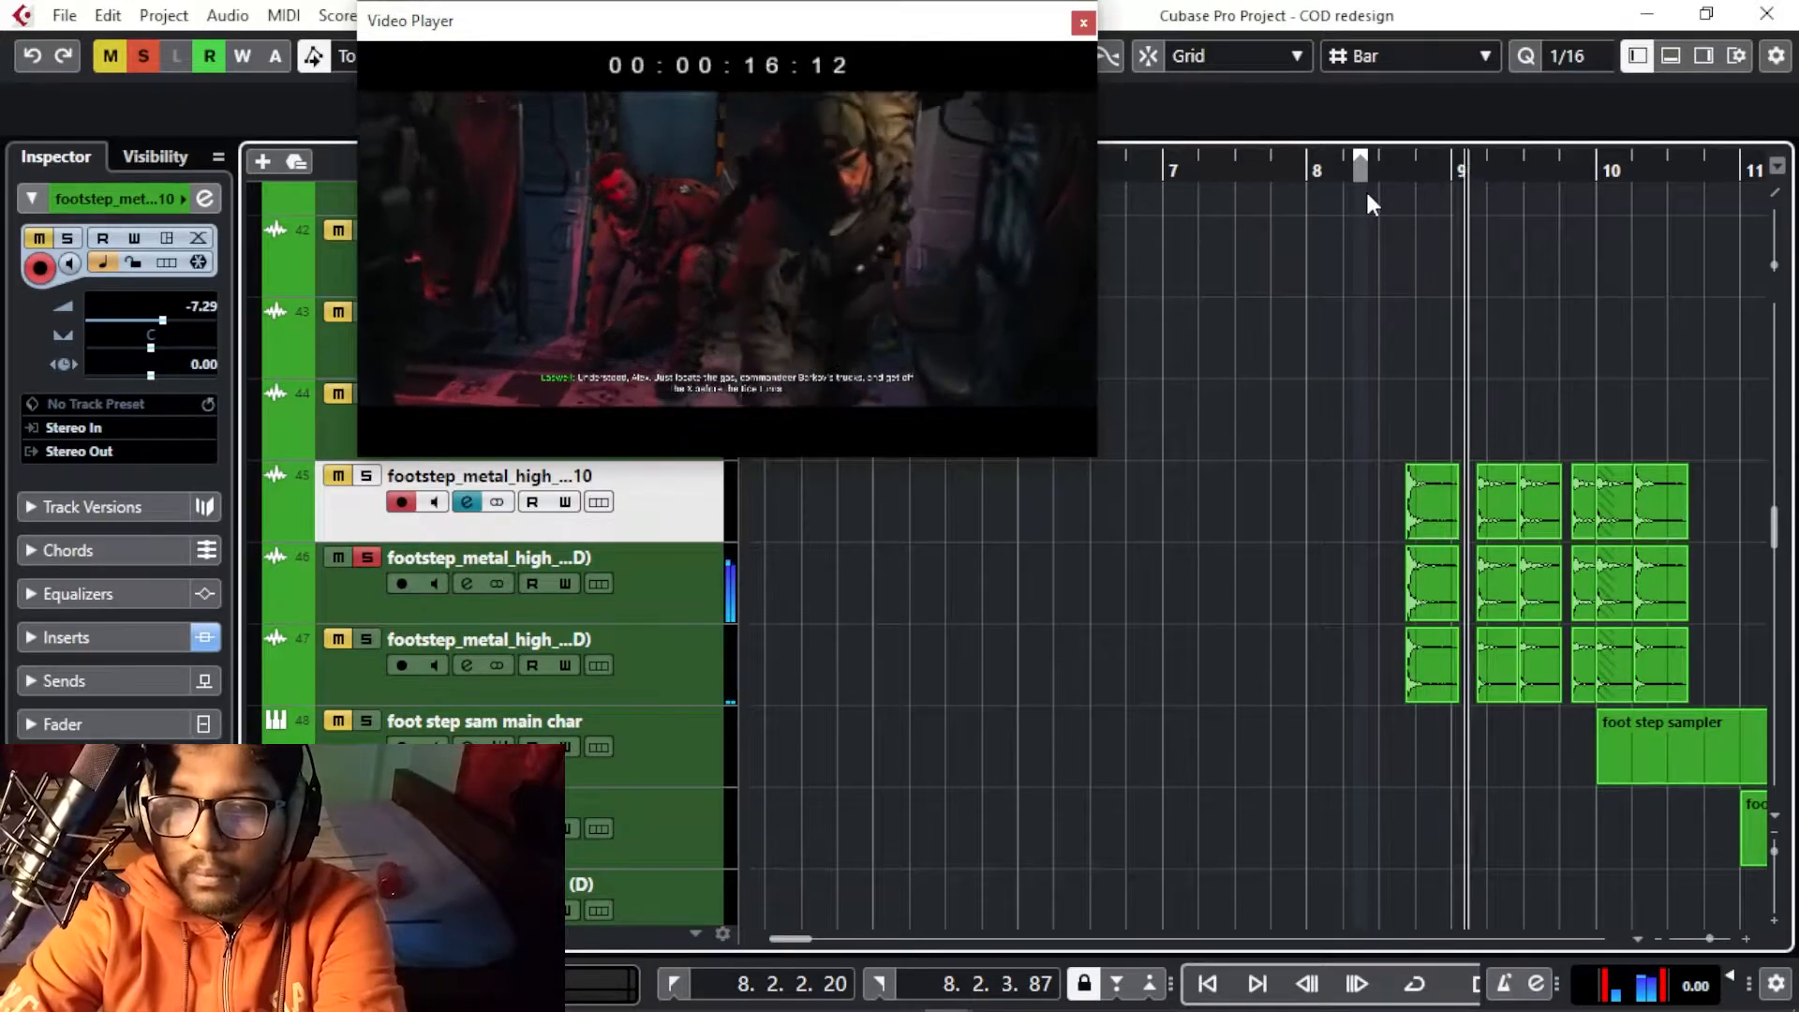
{"action": "key", "text": "g"}
{"action": "key", "text": "g"}
{"action": "key", "text": "g"}
{"action": "key", "text": "g"}
{"action": "key", "text": "g"}
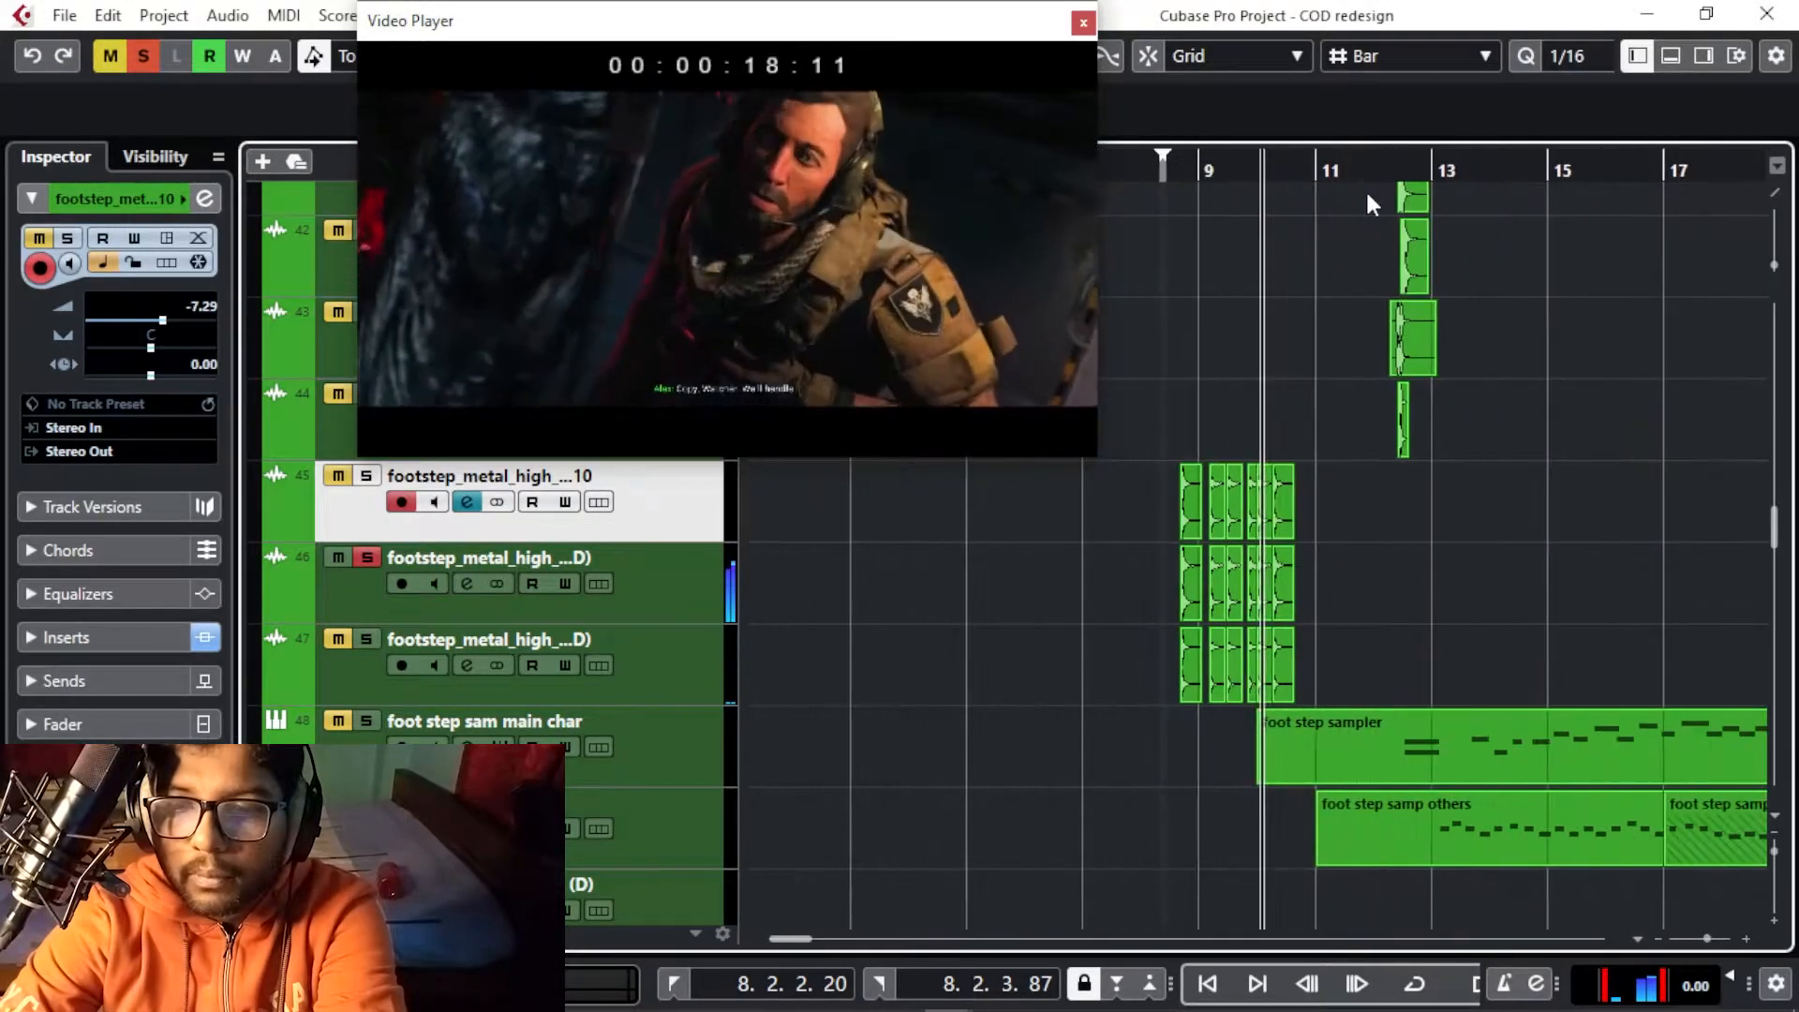
{"action": "key", "text": "h"}
{"action": "key", "text": "h"}
{"action": "key", "text": "space"}
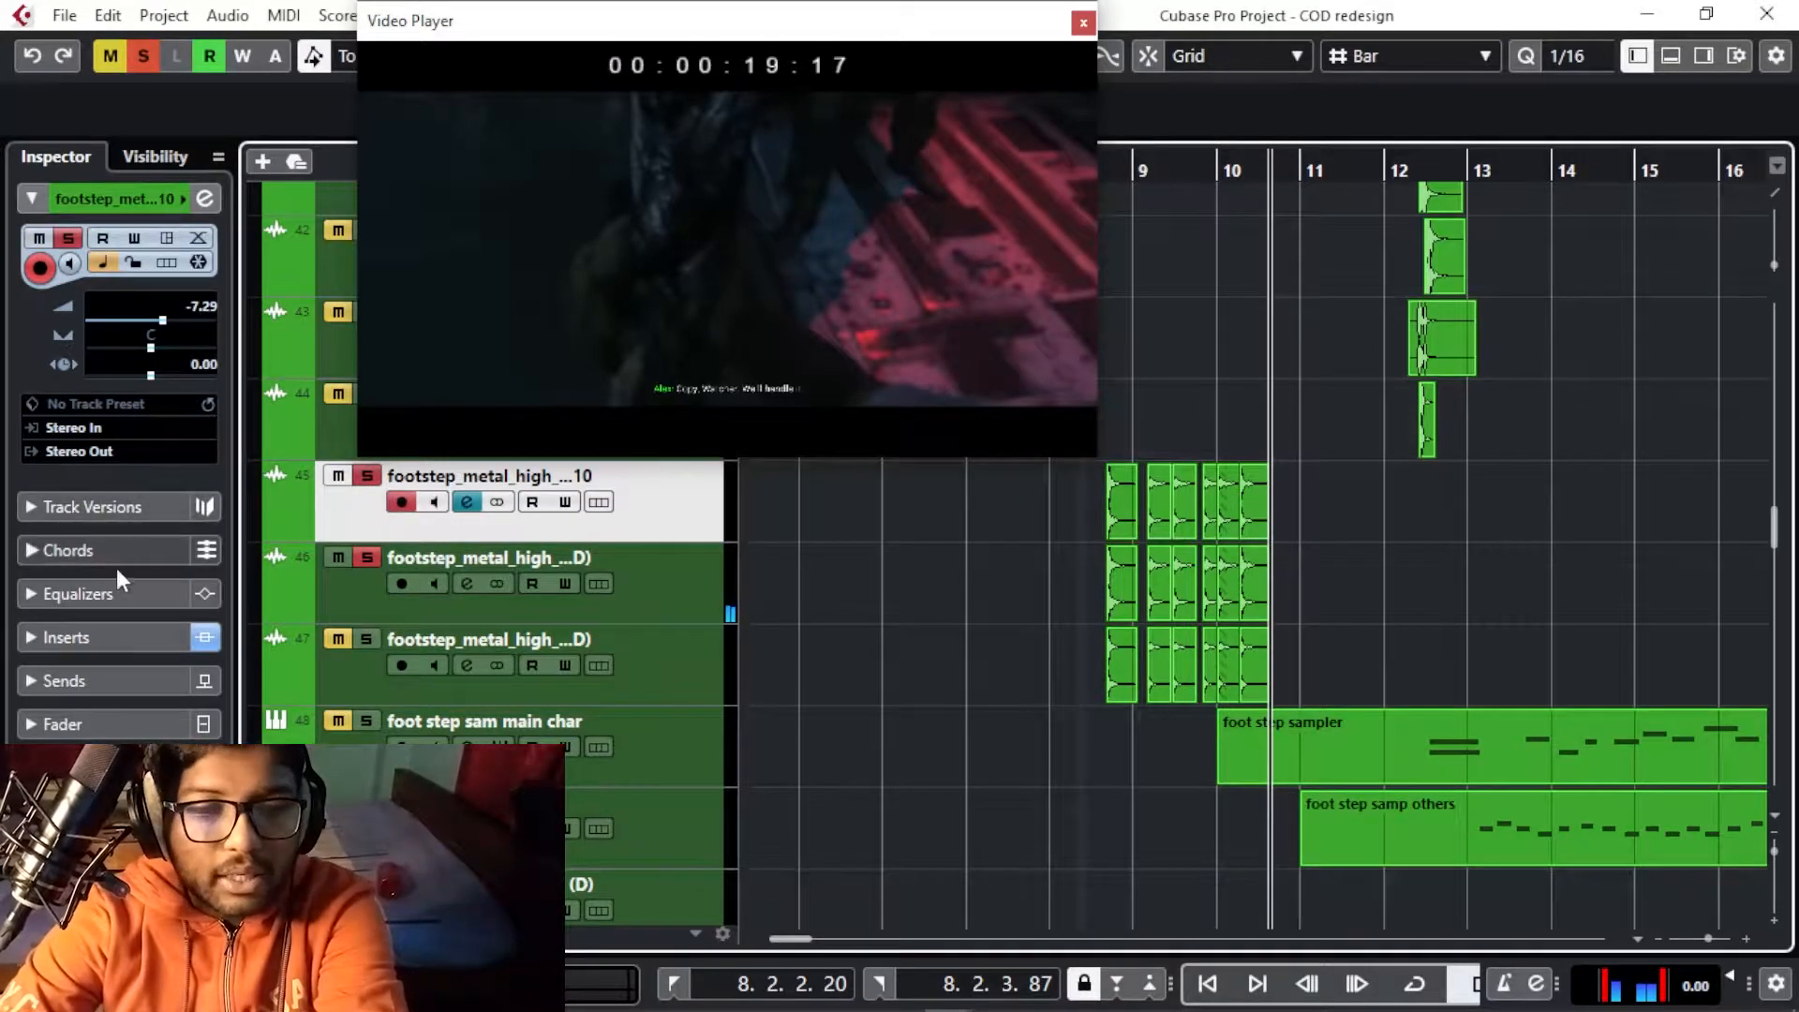
Turn off the first duplicate's solo and open the Metalizer insert on the original metal footstep track
{"action": "left_click", "coordinate": [364, 558]}
{"action": "left_click", "coordinate": [348, 555]}
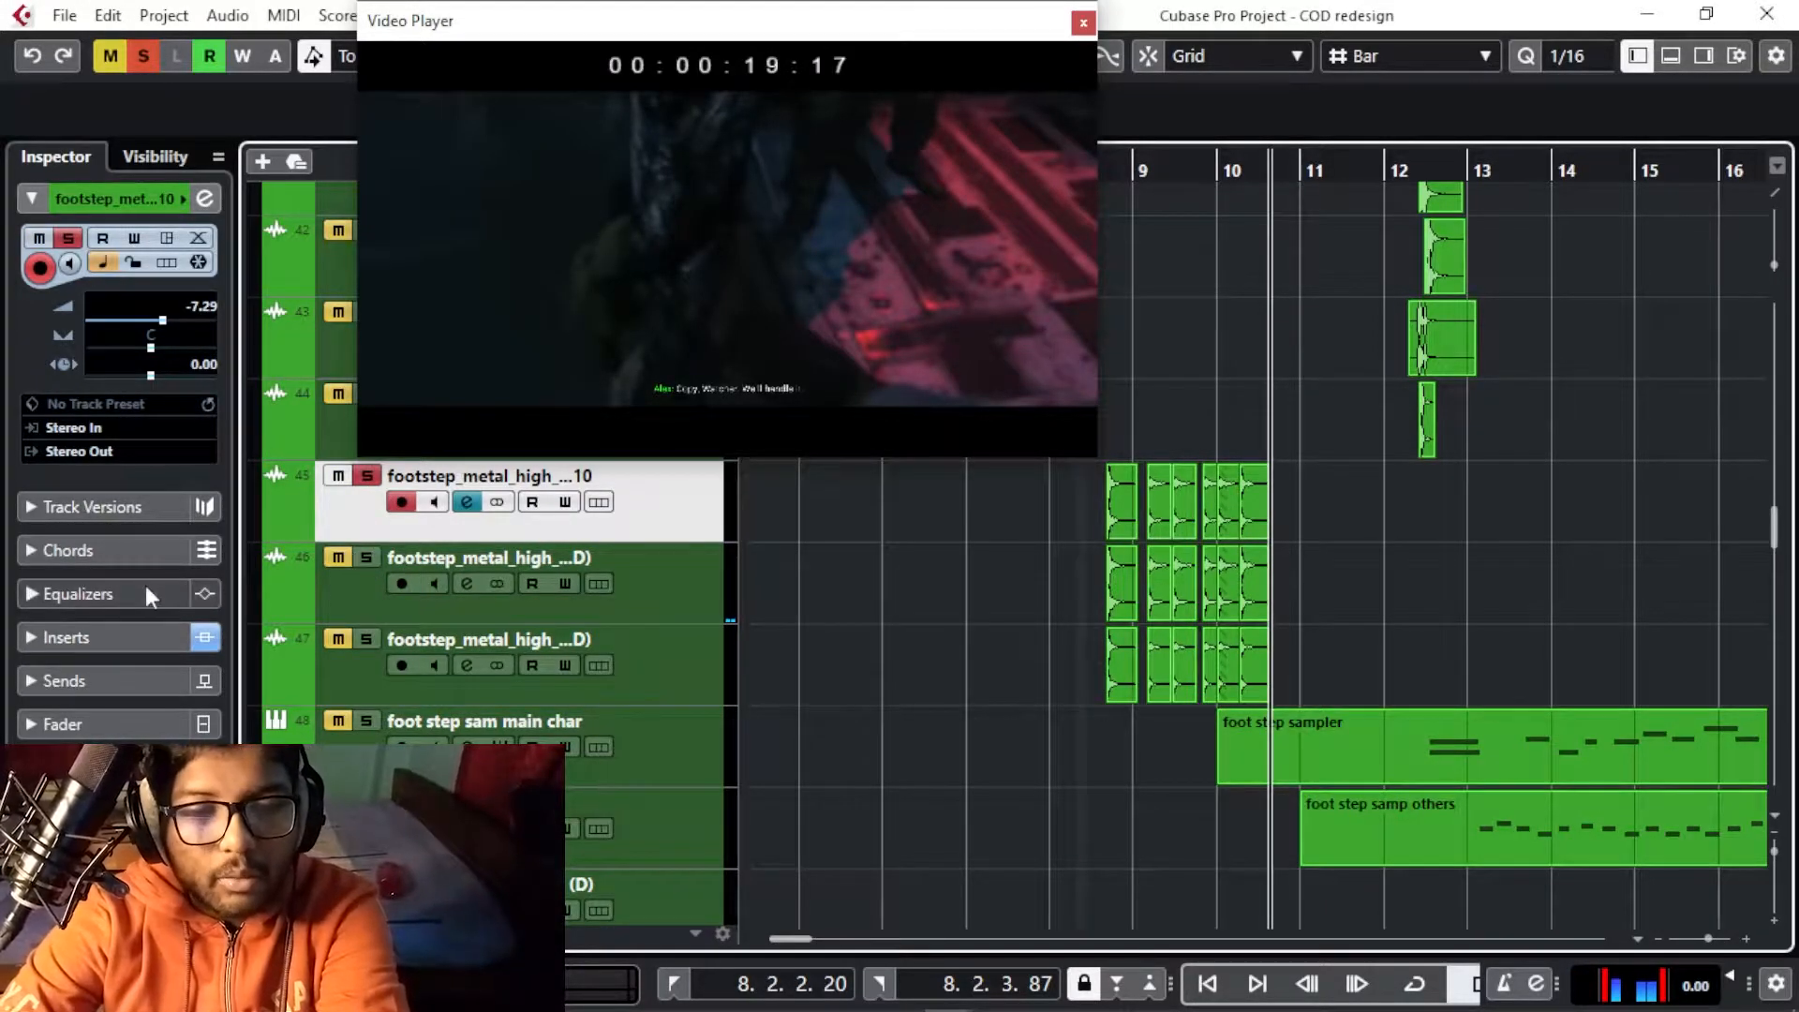
{"action": "left_click", "coordinate": [99, 624]}
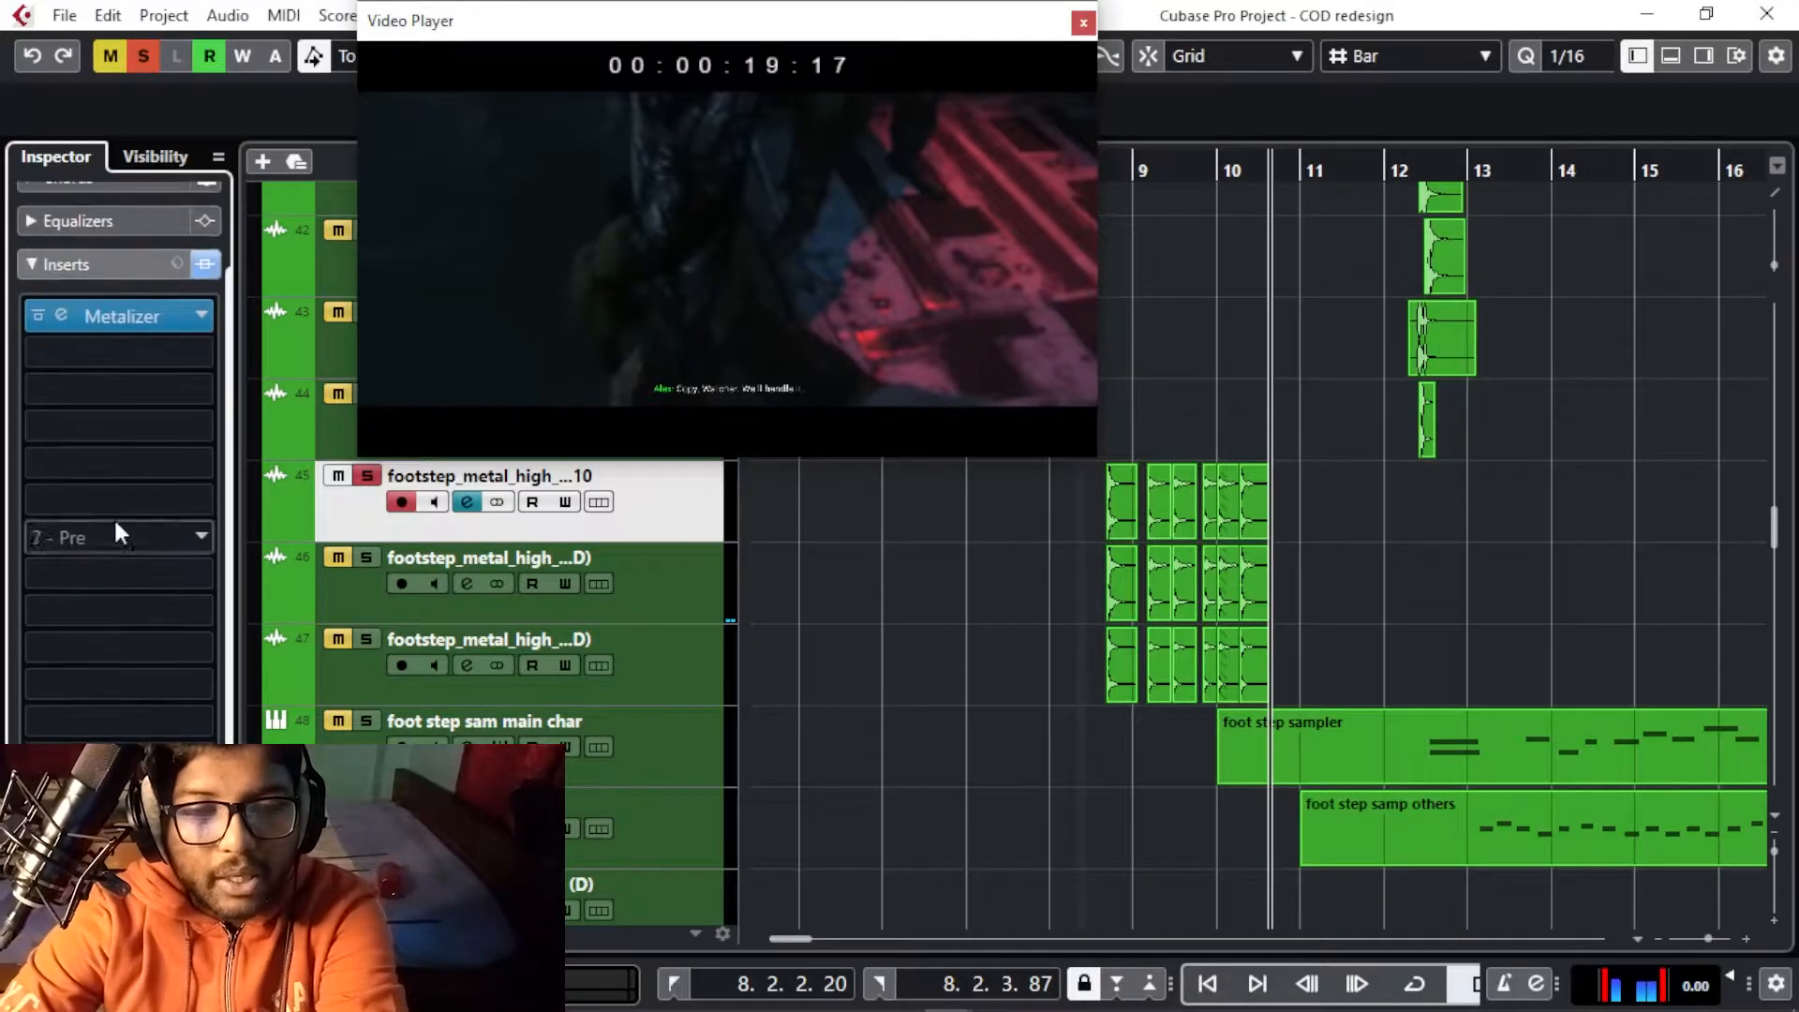
{"action": "left_click", "coordinate": [133, 317]}
{"action": "left_click_drag", "start_coordinate": [940, 183], "coordinate": [752, 136]}
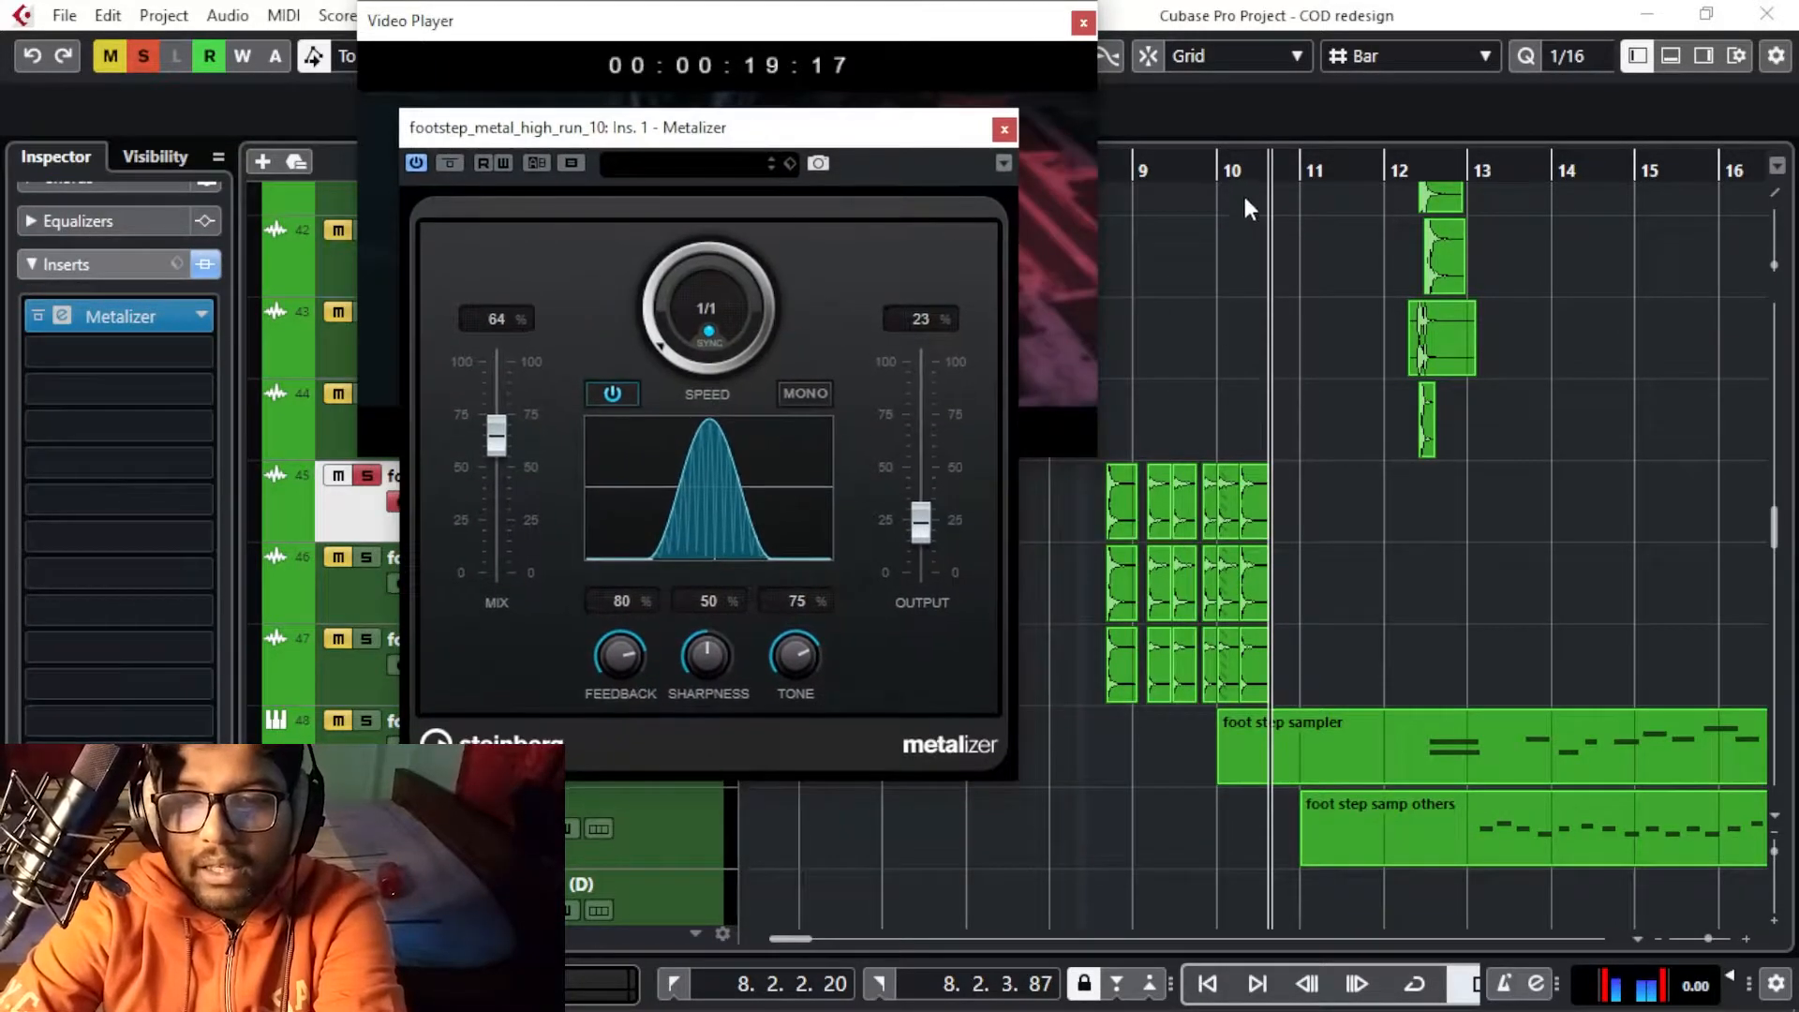
Play the metal footsteps from just after bar 8 with the Metalizer settings in view, and close the plug-in window
{"action": "left_click", "coordinate": [1087, 169]}
{"action": "scroll", "coordinate": [1137, 427], "scroll_direction": "up", "scroll_amount": 2}
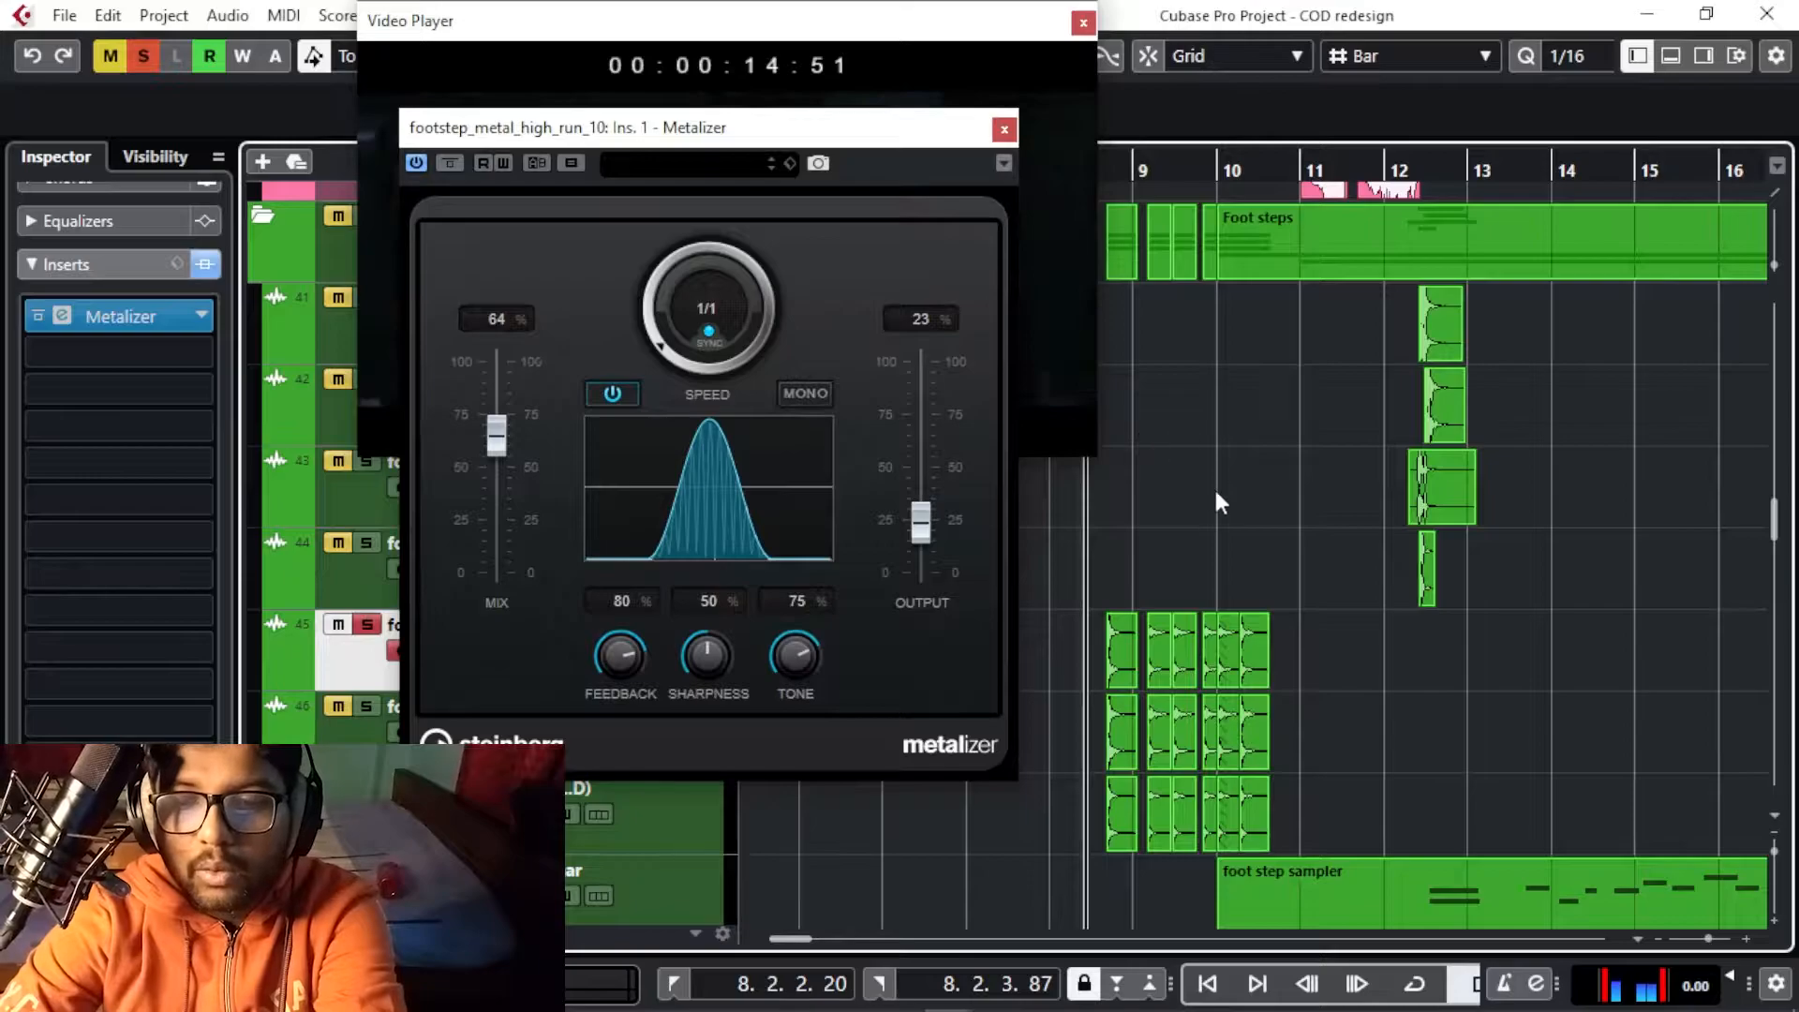
{"action": "scroll", "coordinate": [1216, 504], "scroll_direction": "down", "scroll_amount": 3}
{"action": "key", "text": "h"}
{"action": "key", "text": "space"}
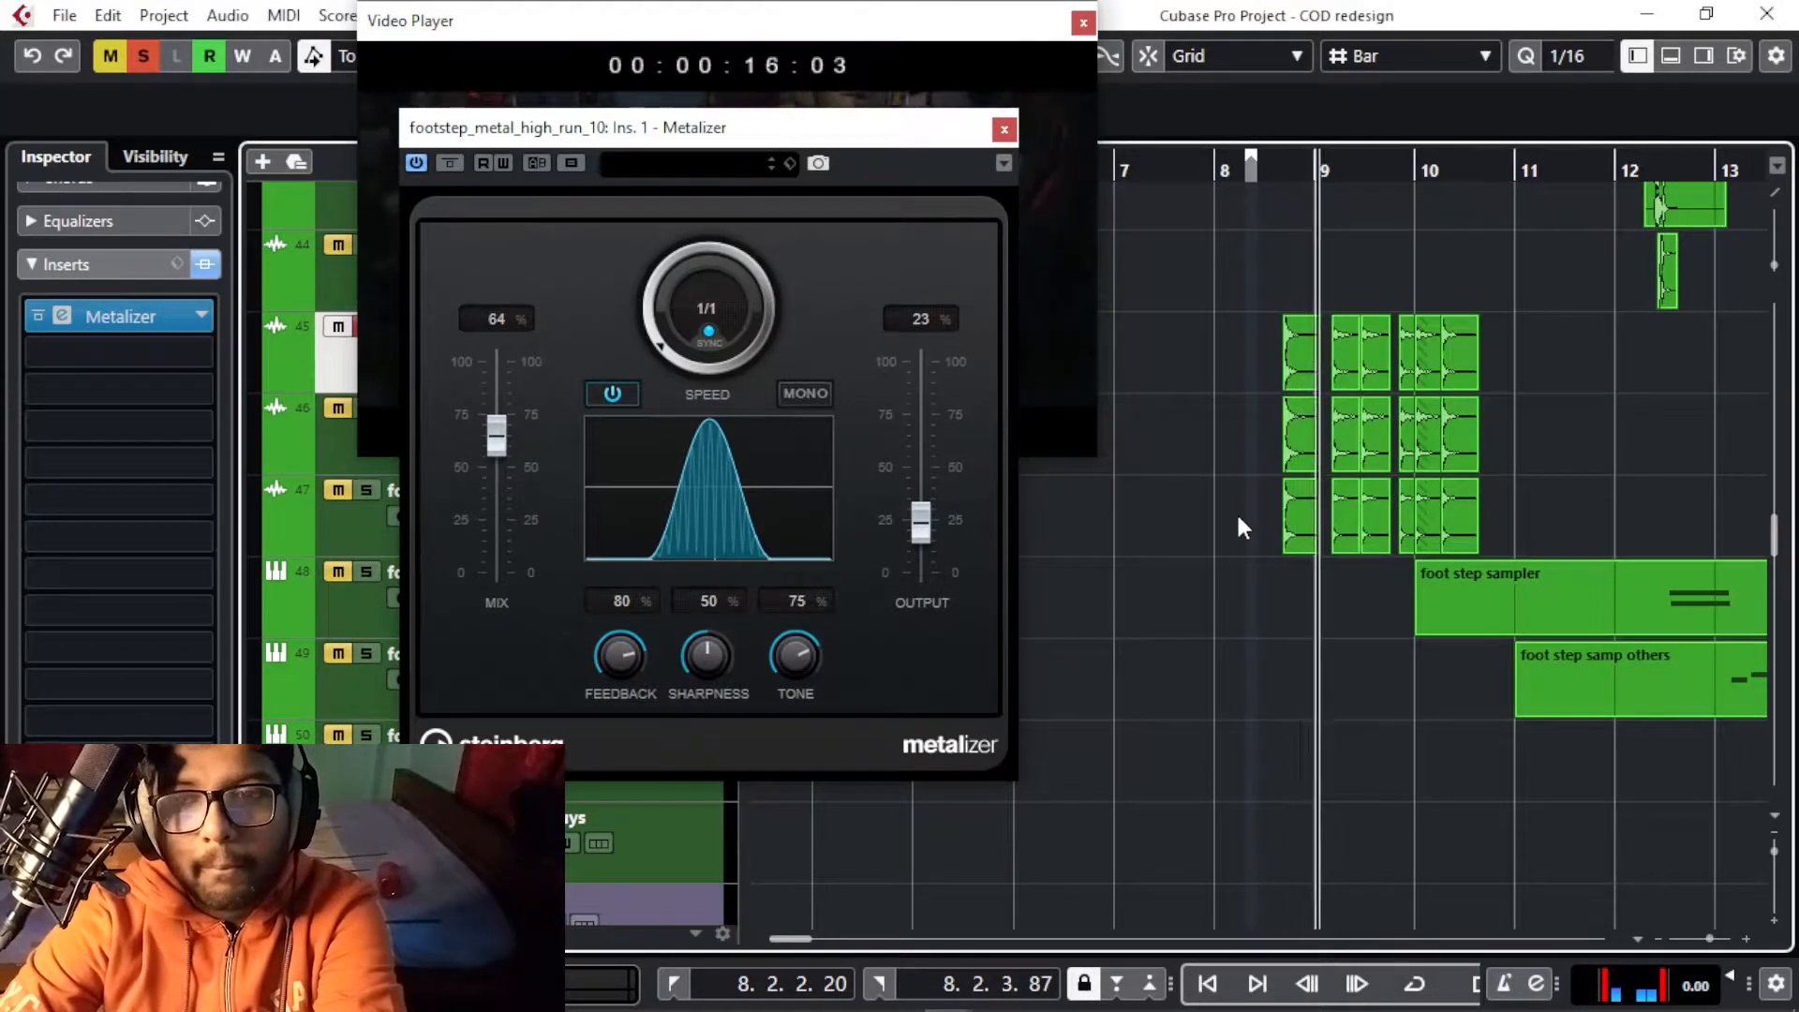
{"action": "key", "text": "h"}
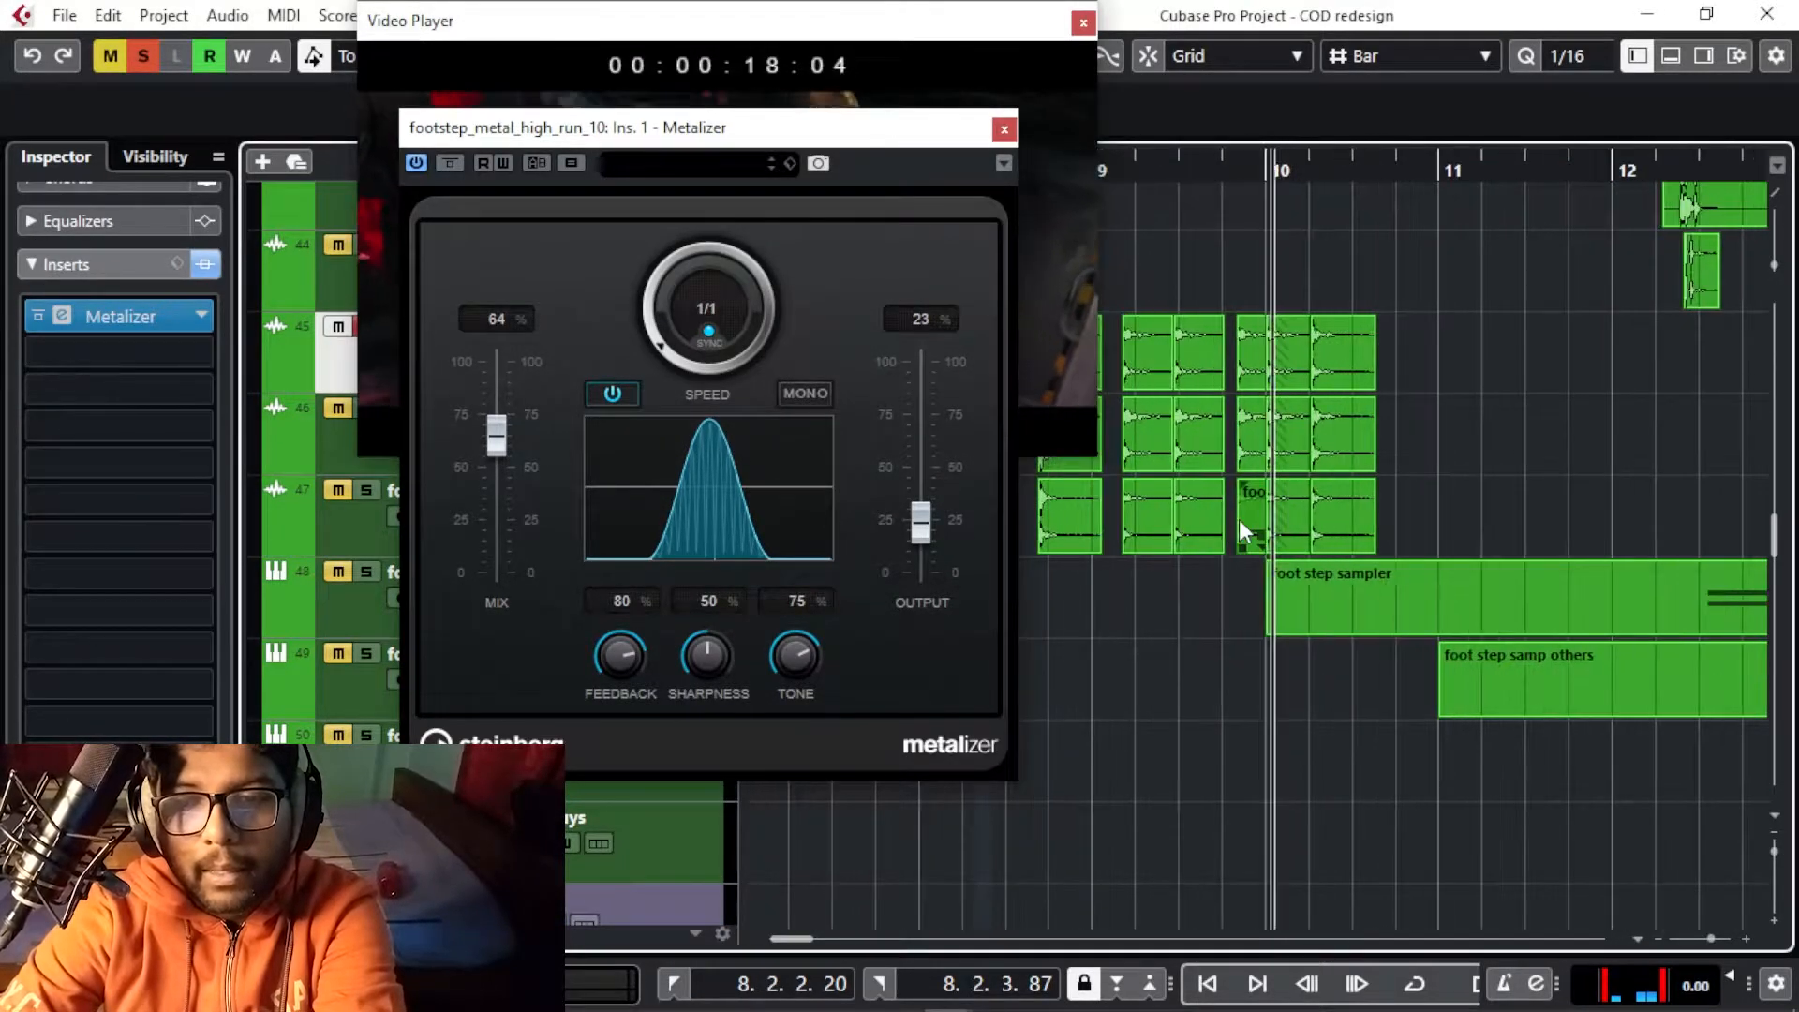
{"action": "key", "text": "space"}
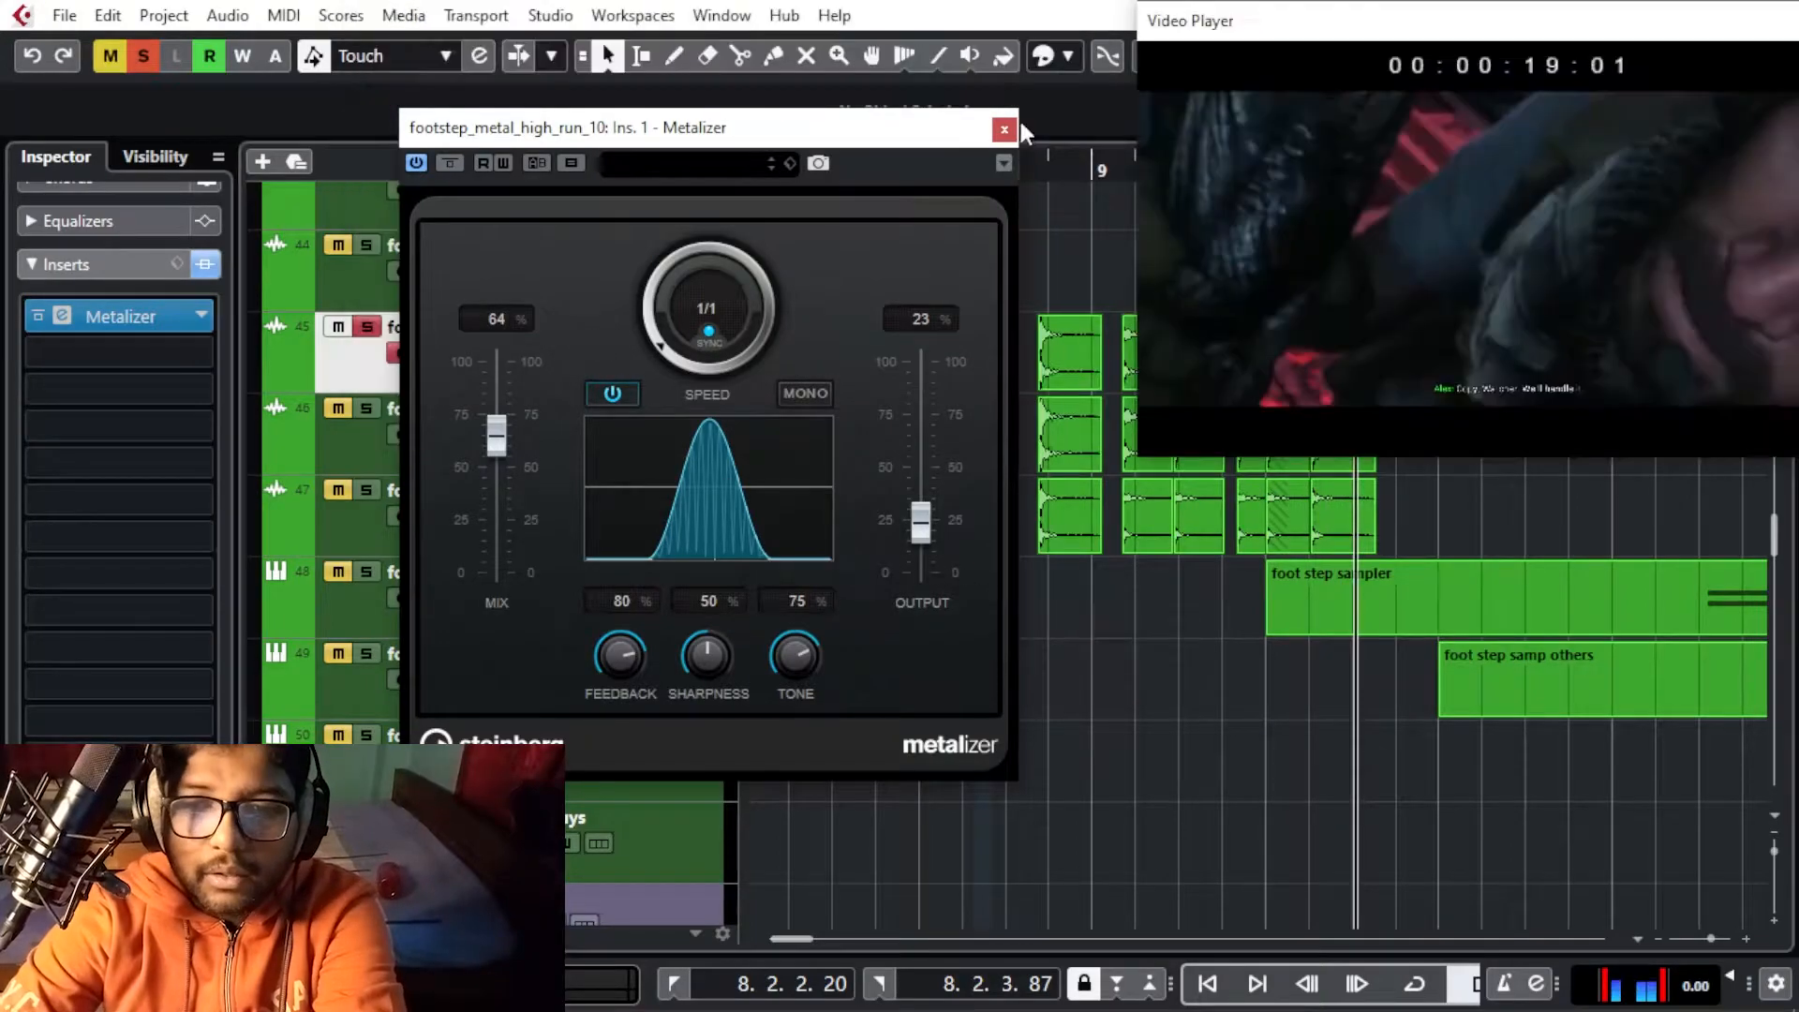
{"action": "left_click", "coordinate": [1012, 125]}
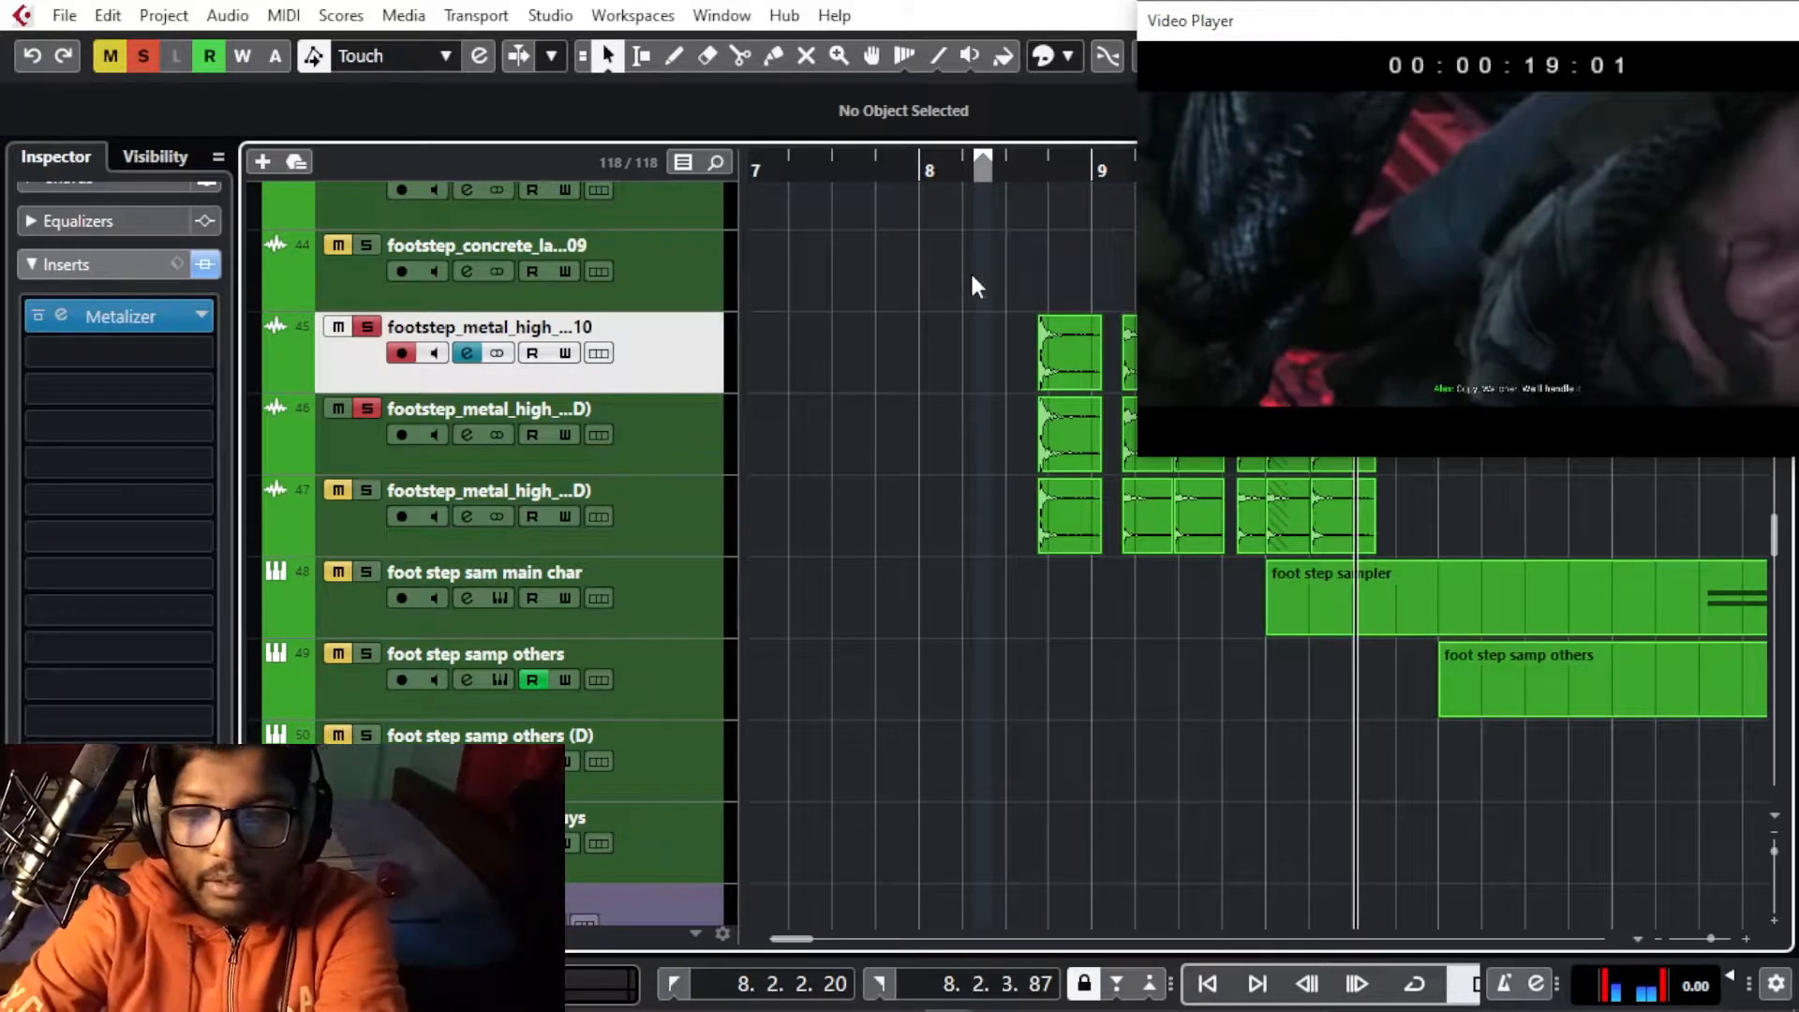
Solo only the second duplicated metal footstep track and play it from just after bar 8
{"action": "left_click", "coordinate": [1019, 175]}
{"action": "key", "text": "g"}
{"action": "key", "text": "g"}
{"action": "key", "text": "g"}
{"action": "key", "text": "g"}
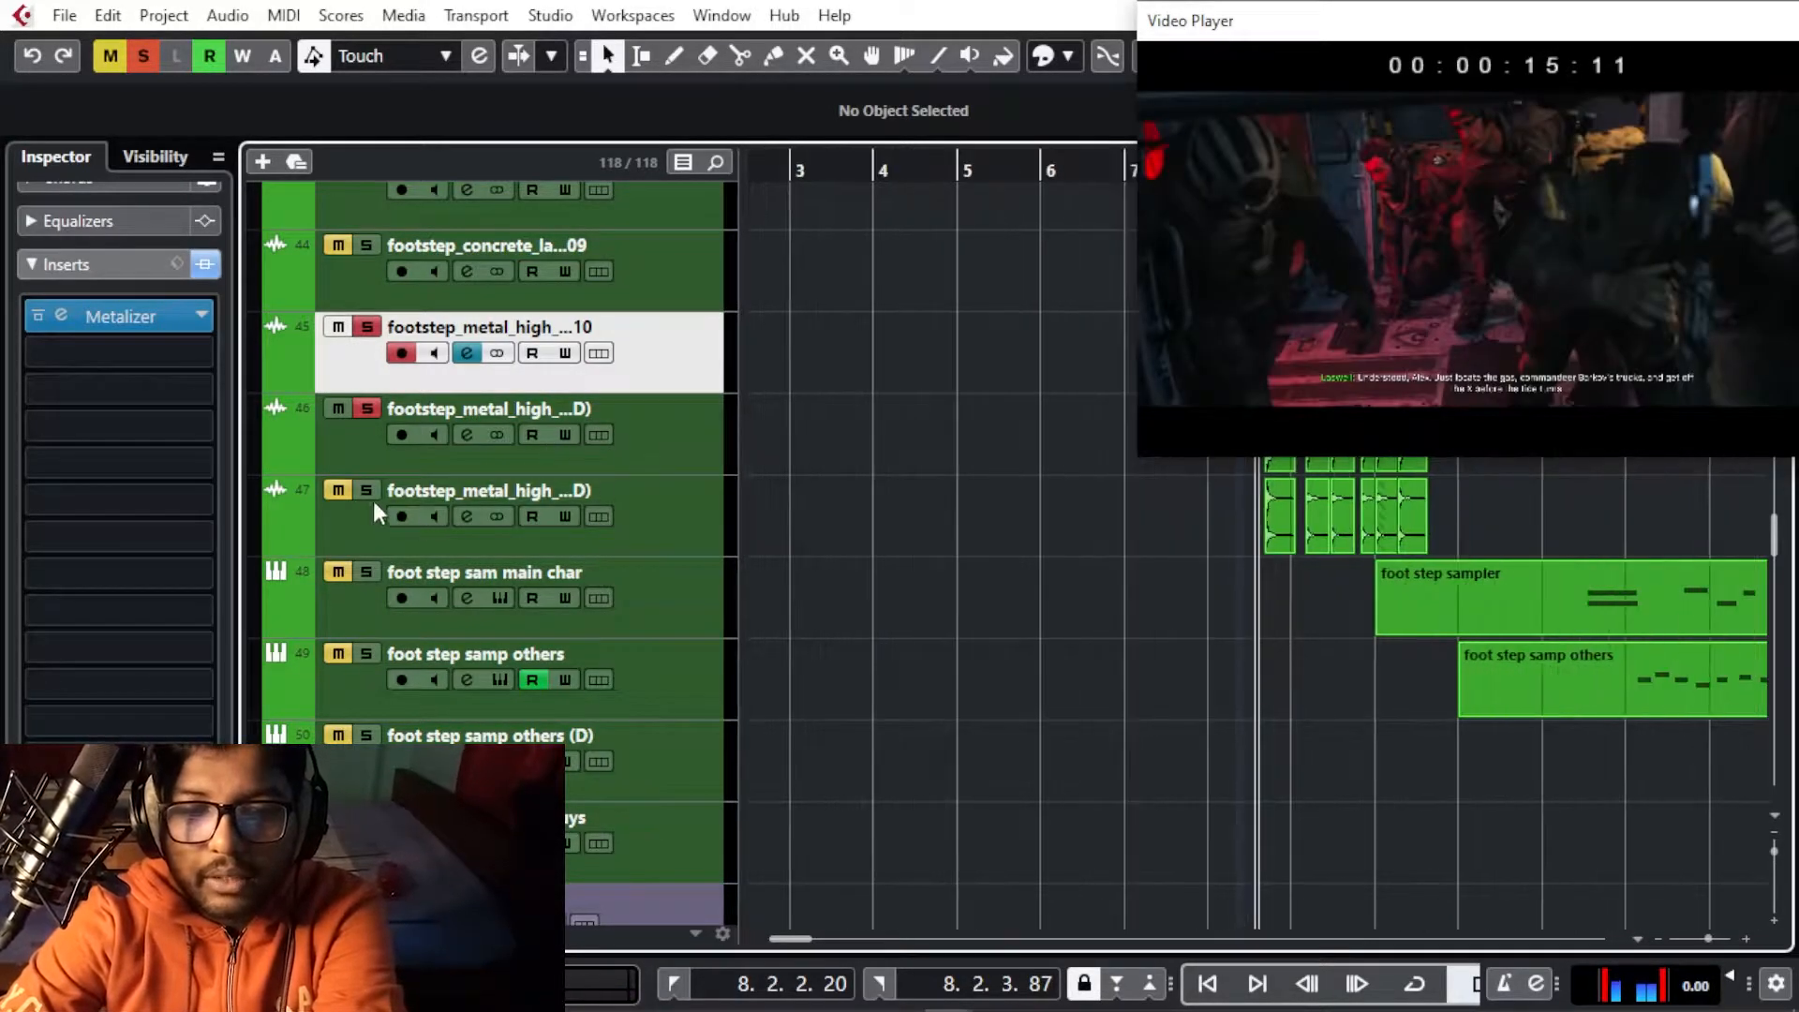
{"action": "left_click", "coordinate": [372, 495]}
{"action": "key", "text": "h"}
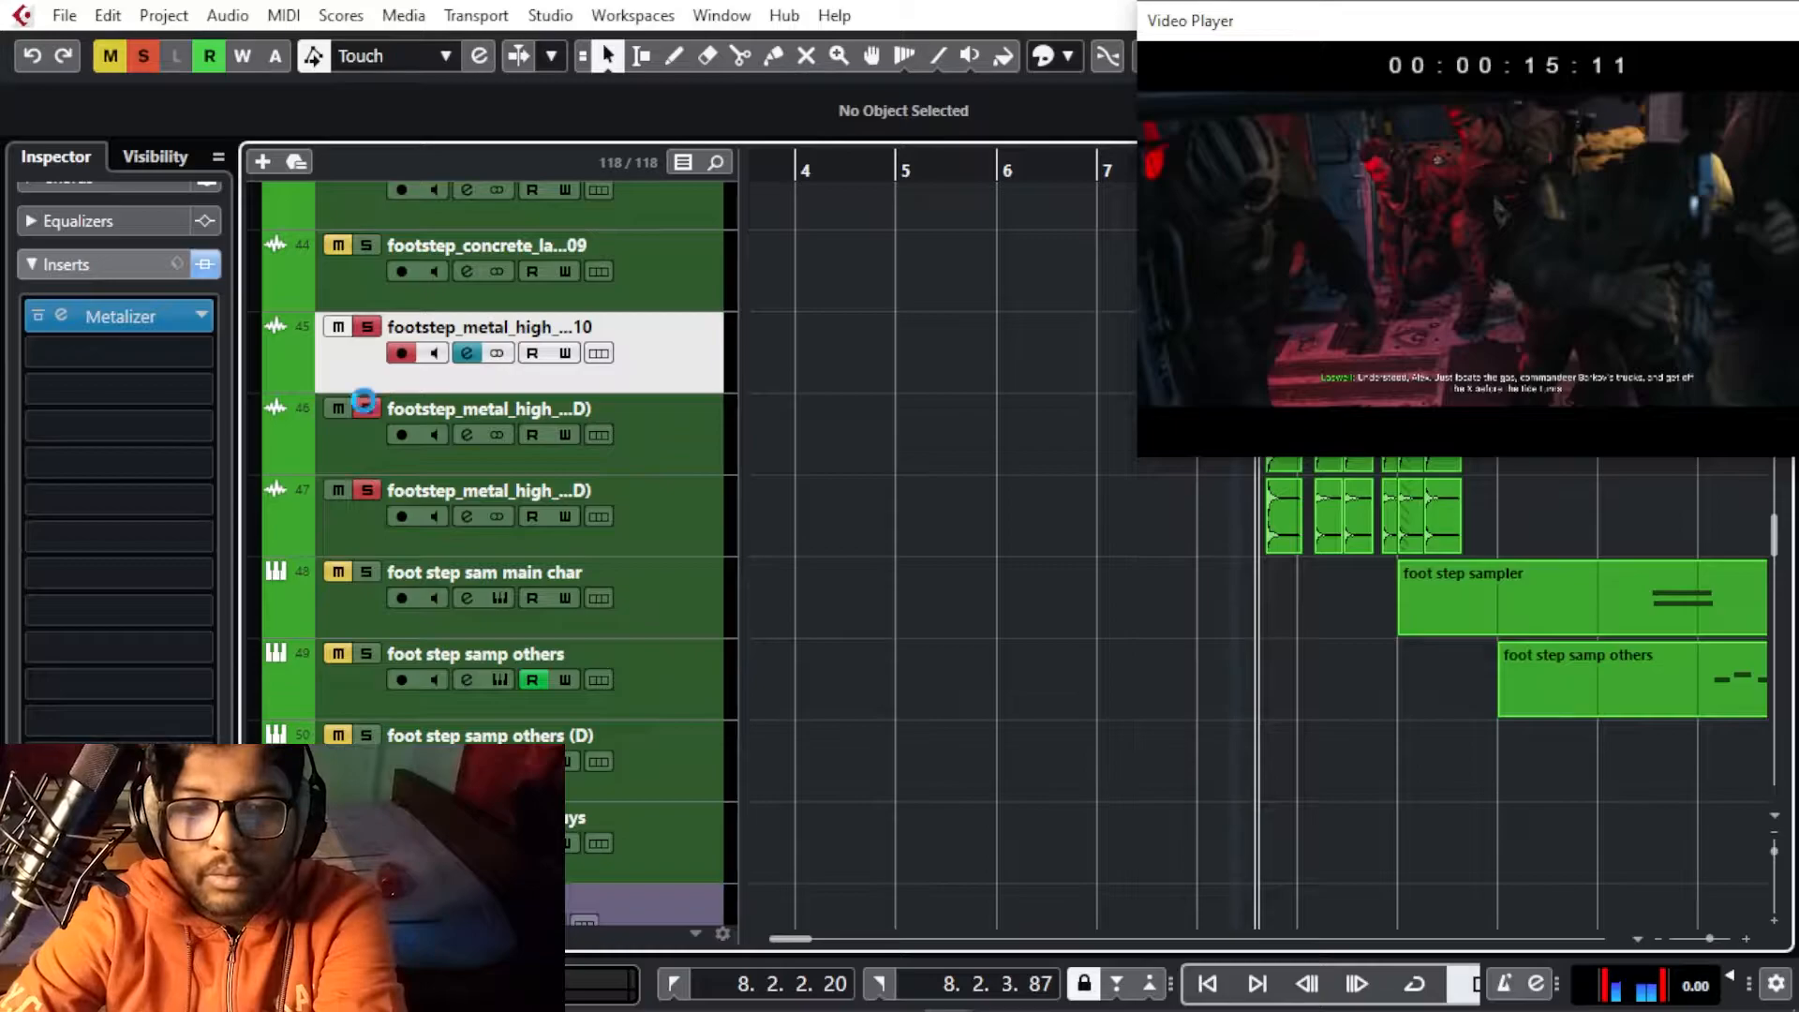
{"action": "key", "text": "space"}
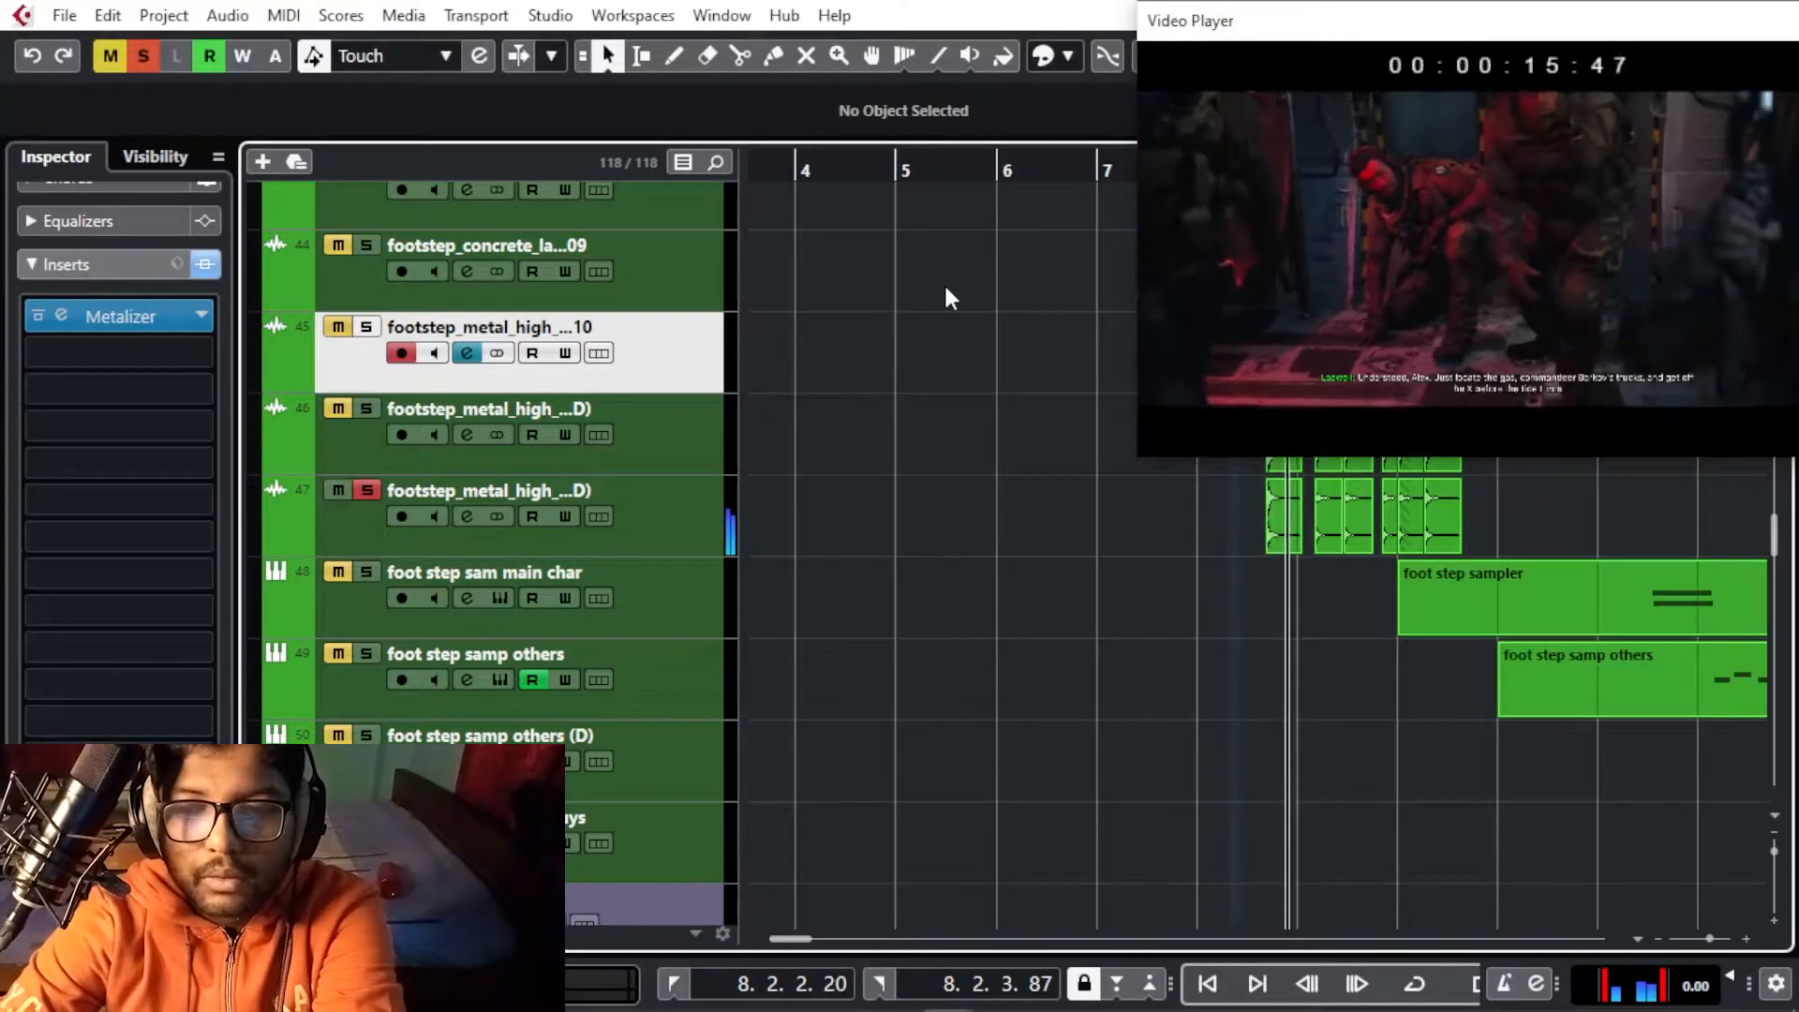
Move the video window below the footstep clips and select the last four clips on the second duplicated track to inspect their transpose
{"action": "key", "text": "h"}
{"action": "key", "text": "h"}
{"action": "left_click_drag", "start_coordinate": [1387, 33], "coordinate": [1261, 645]}
{"action": "key", "text": "space"}
{"action": "left_click_drag", "start_coordinate": [1663, 483], "coordinate": [1280, 538]}
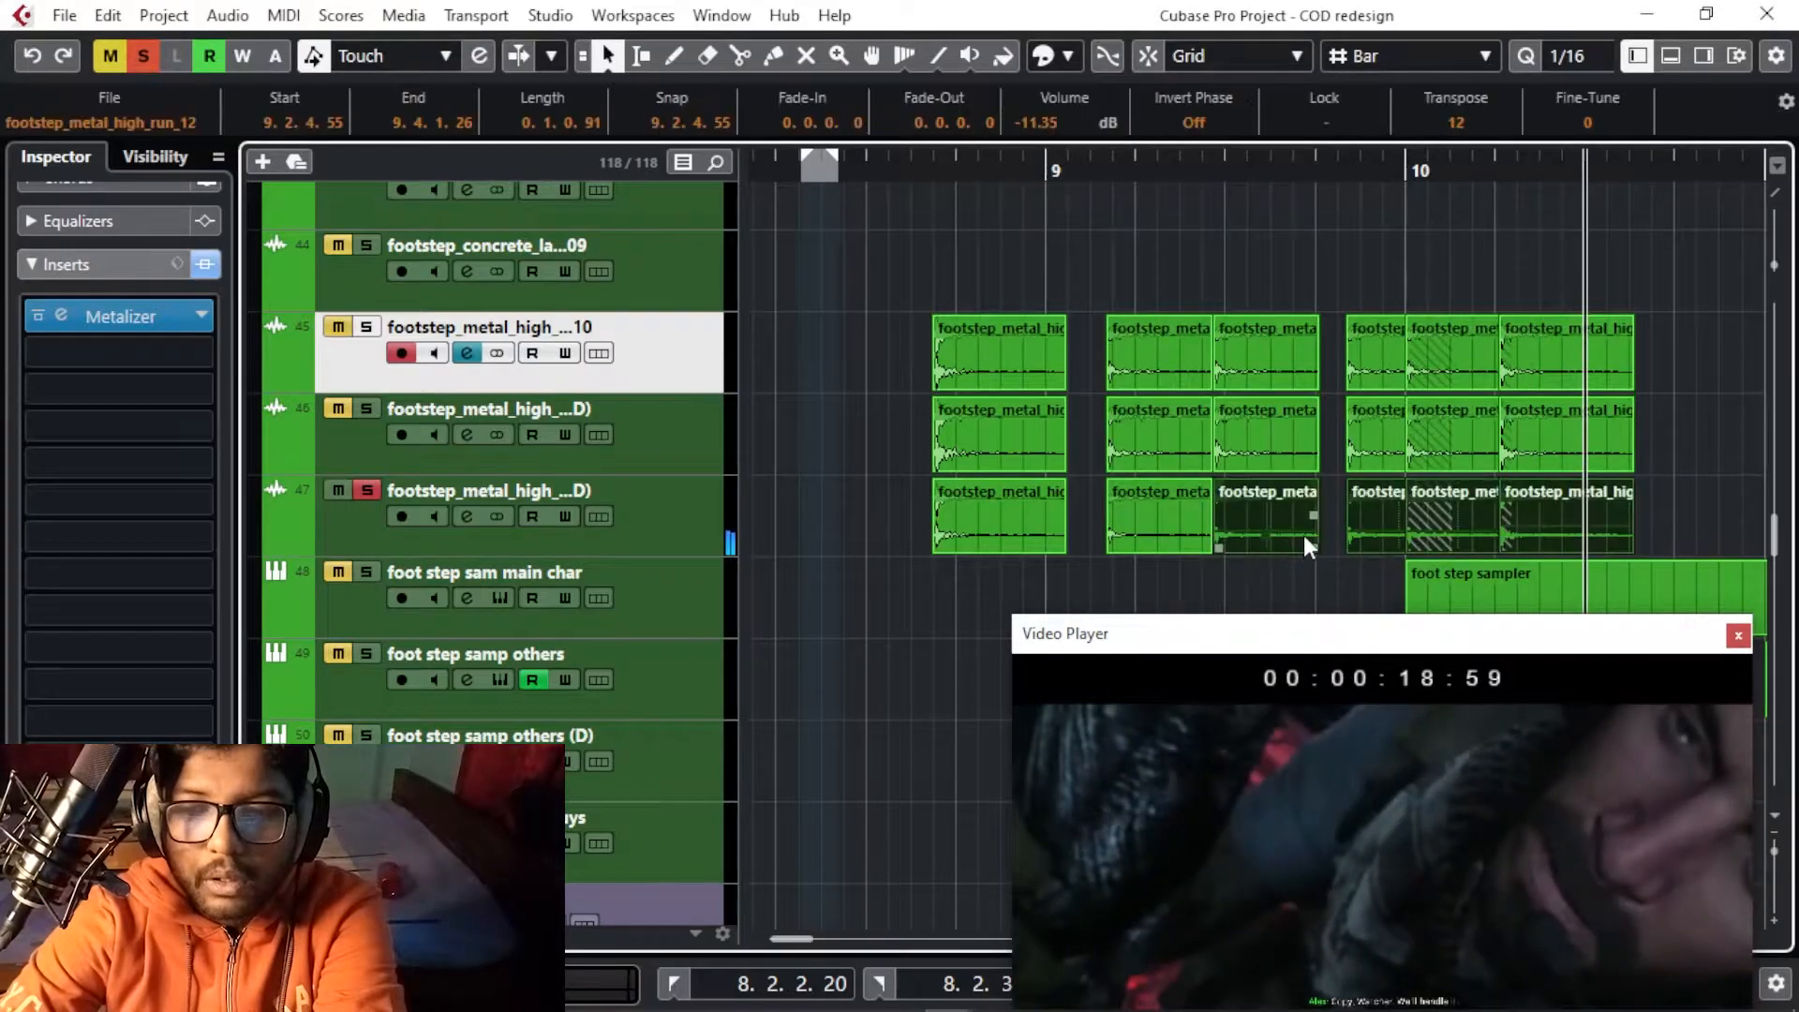
{"action": "key", "text": "g"}
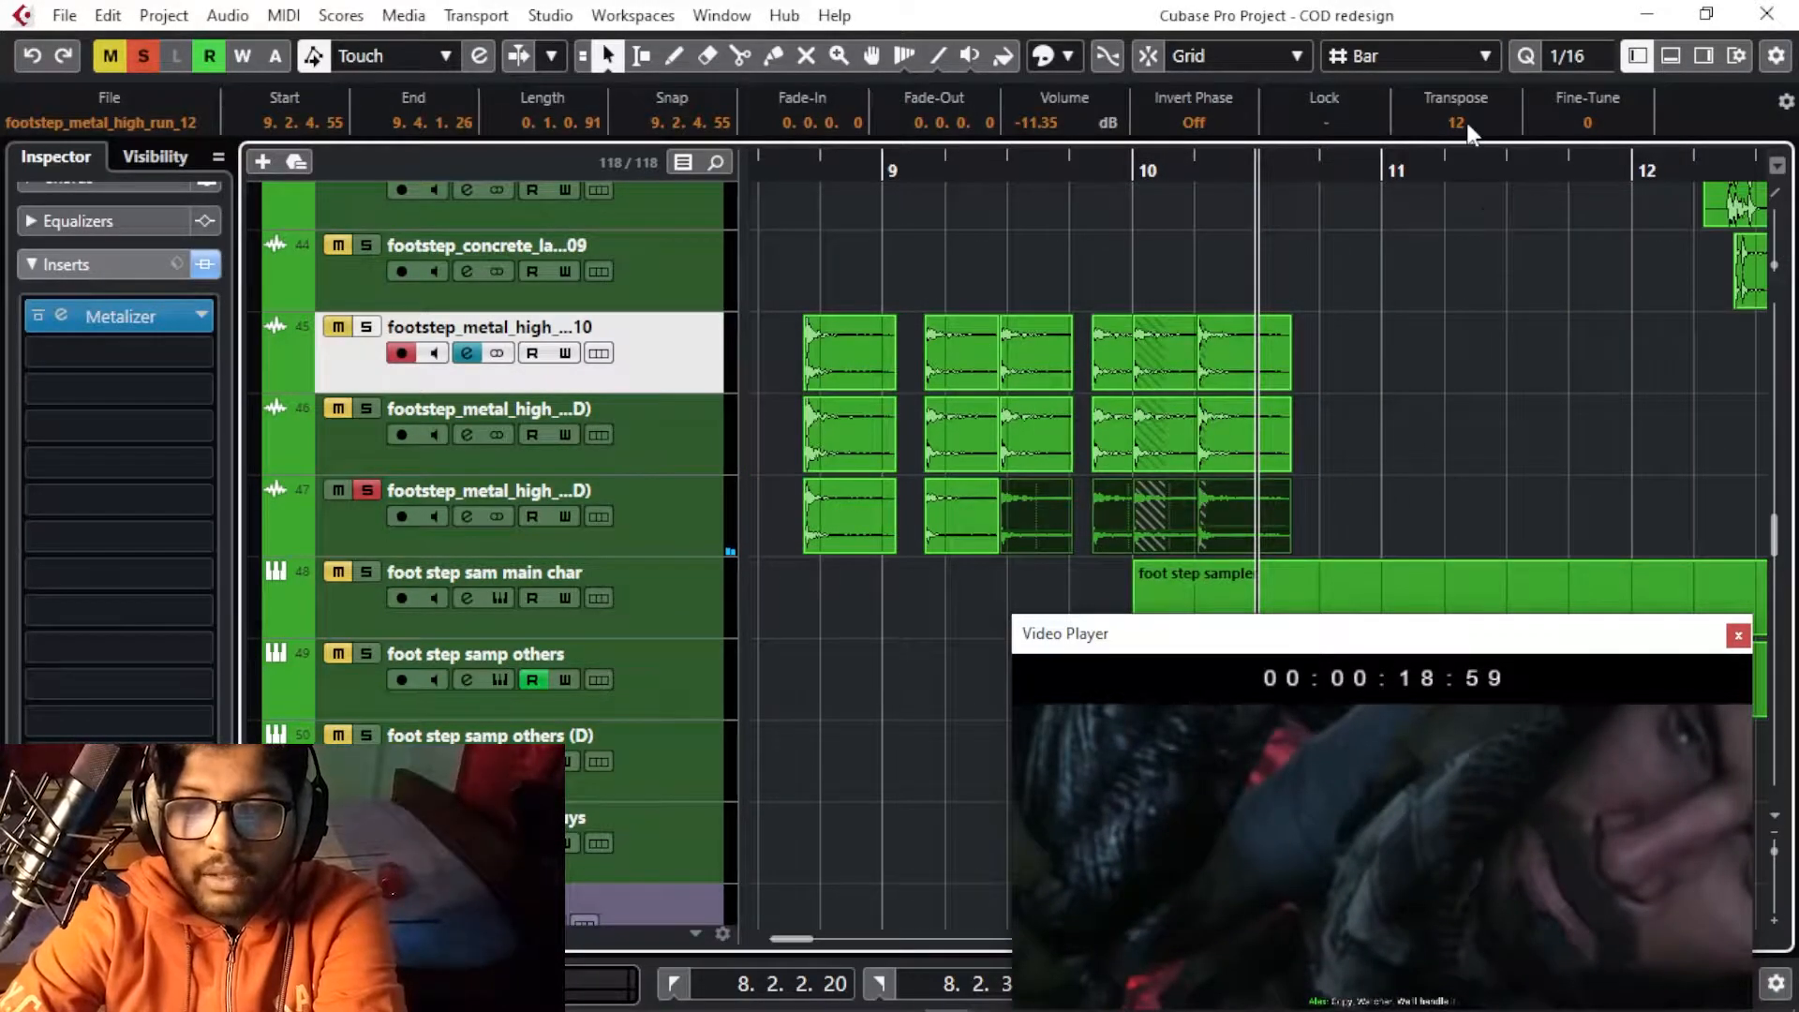
Switch the solo from the second duplicated track to the original metal footstep track
{"action": "left_click", "coordinate": [366, 491]}
{"action": "left_click", "coordinate": [367, 326]}
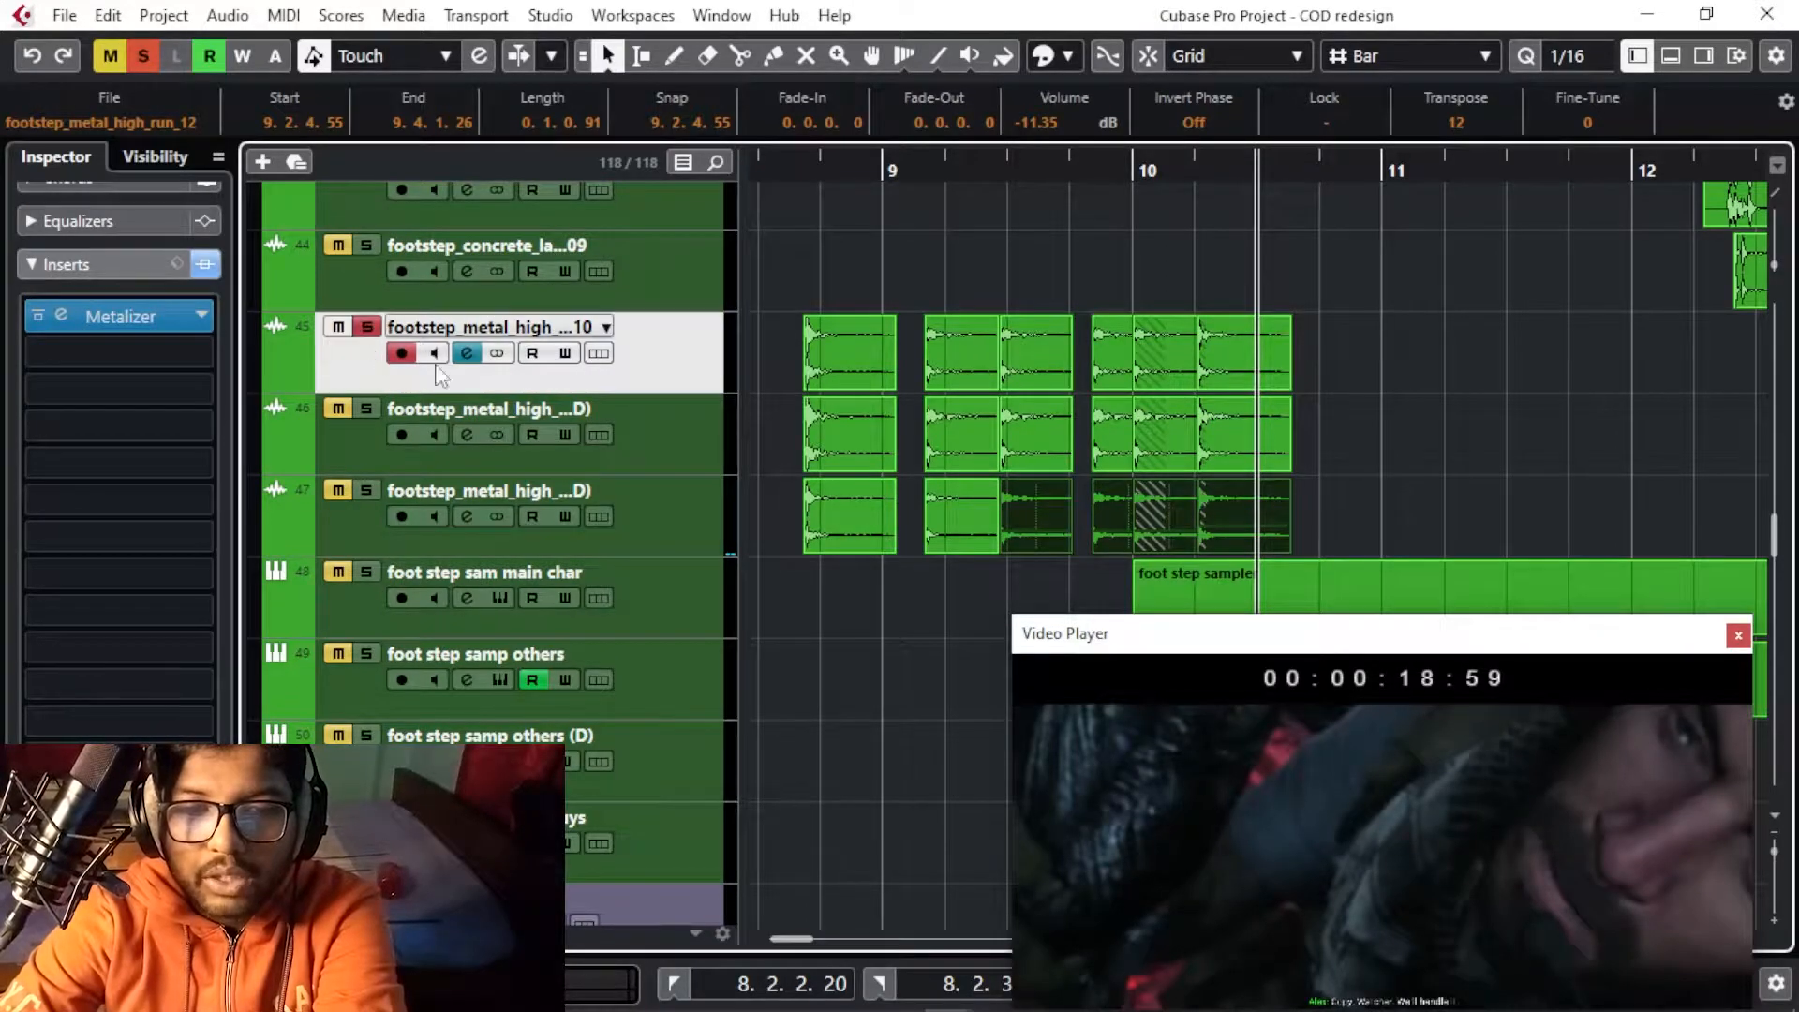
Solo the whole Foot steps folder and play its layers from just after bar 8
{"action": "scroll", "coordinate": [427, 352], "scroll_direction": "up", "scroll_amount": 5}
{"action": "left_click", "coordinate": [366, 365]}
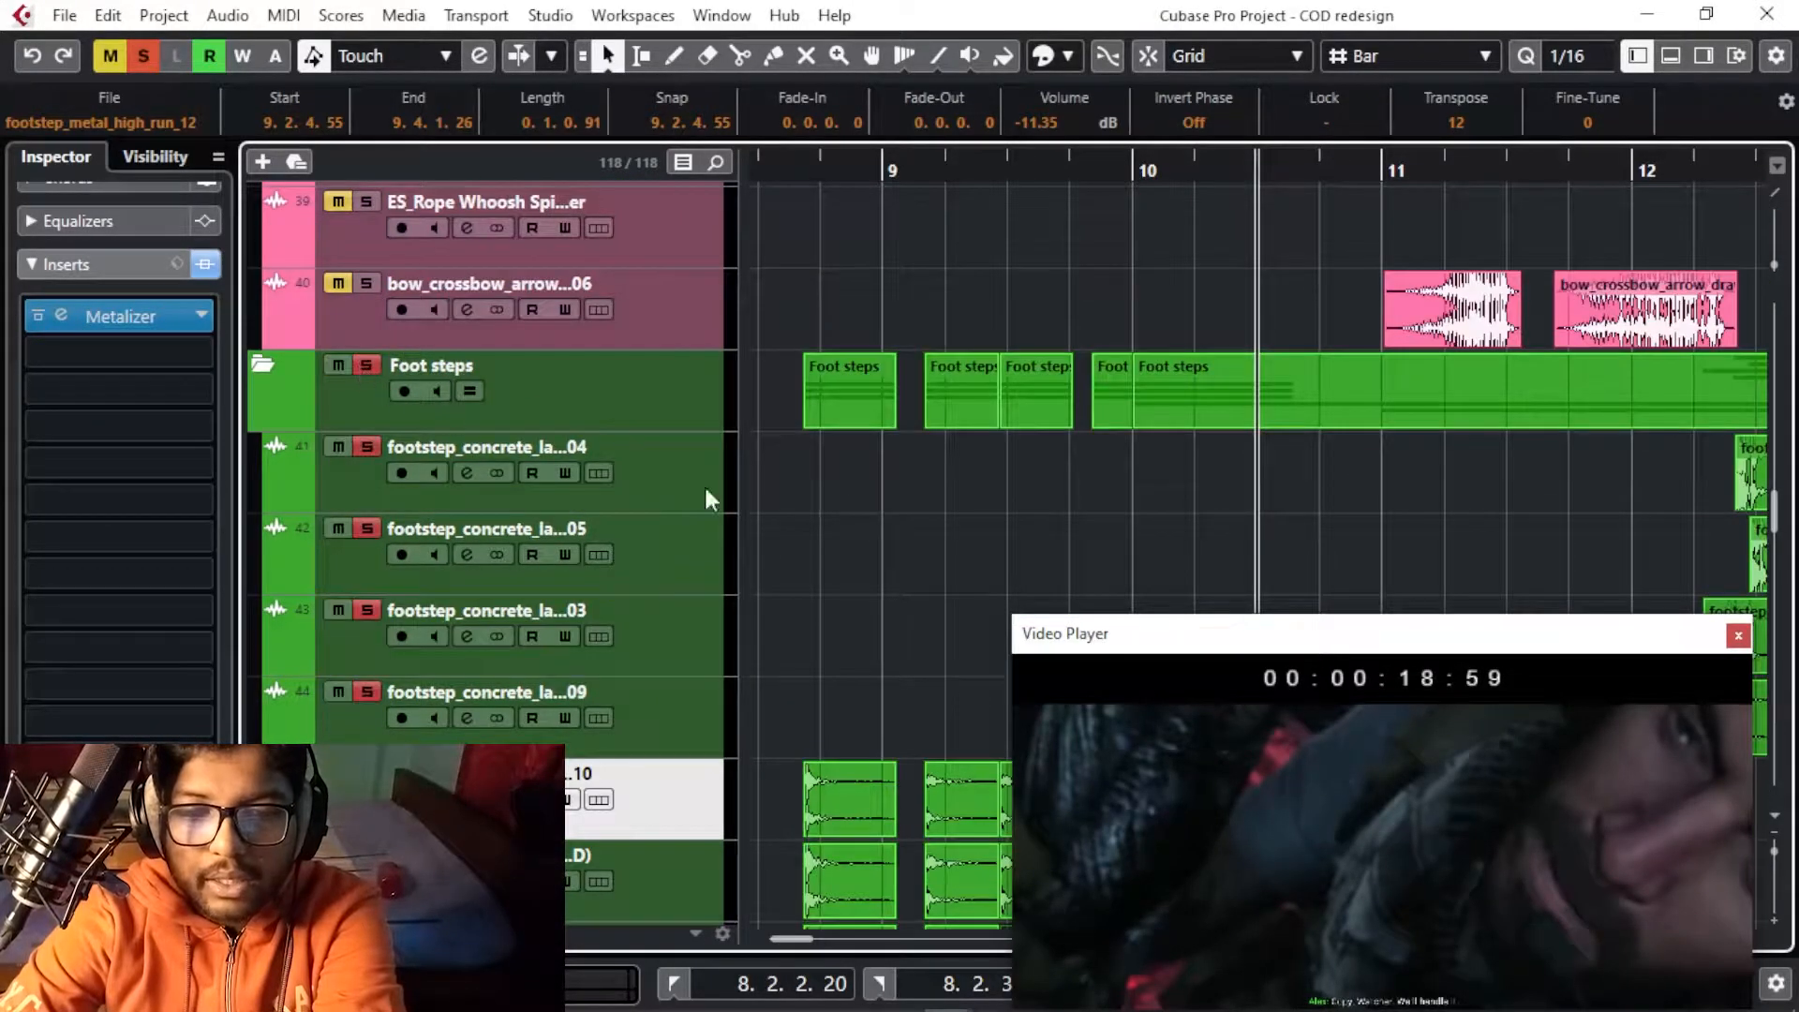
{"action": "scroll", "coordinate": [875, 345], "scroll_direction": "down", "scroll_amount": 4}
{"action": "left_click", "coordinate": [772, 169]}
{"action": "key", "text": "space"}
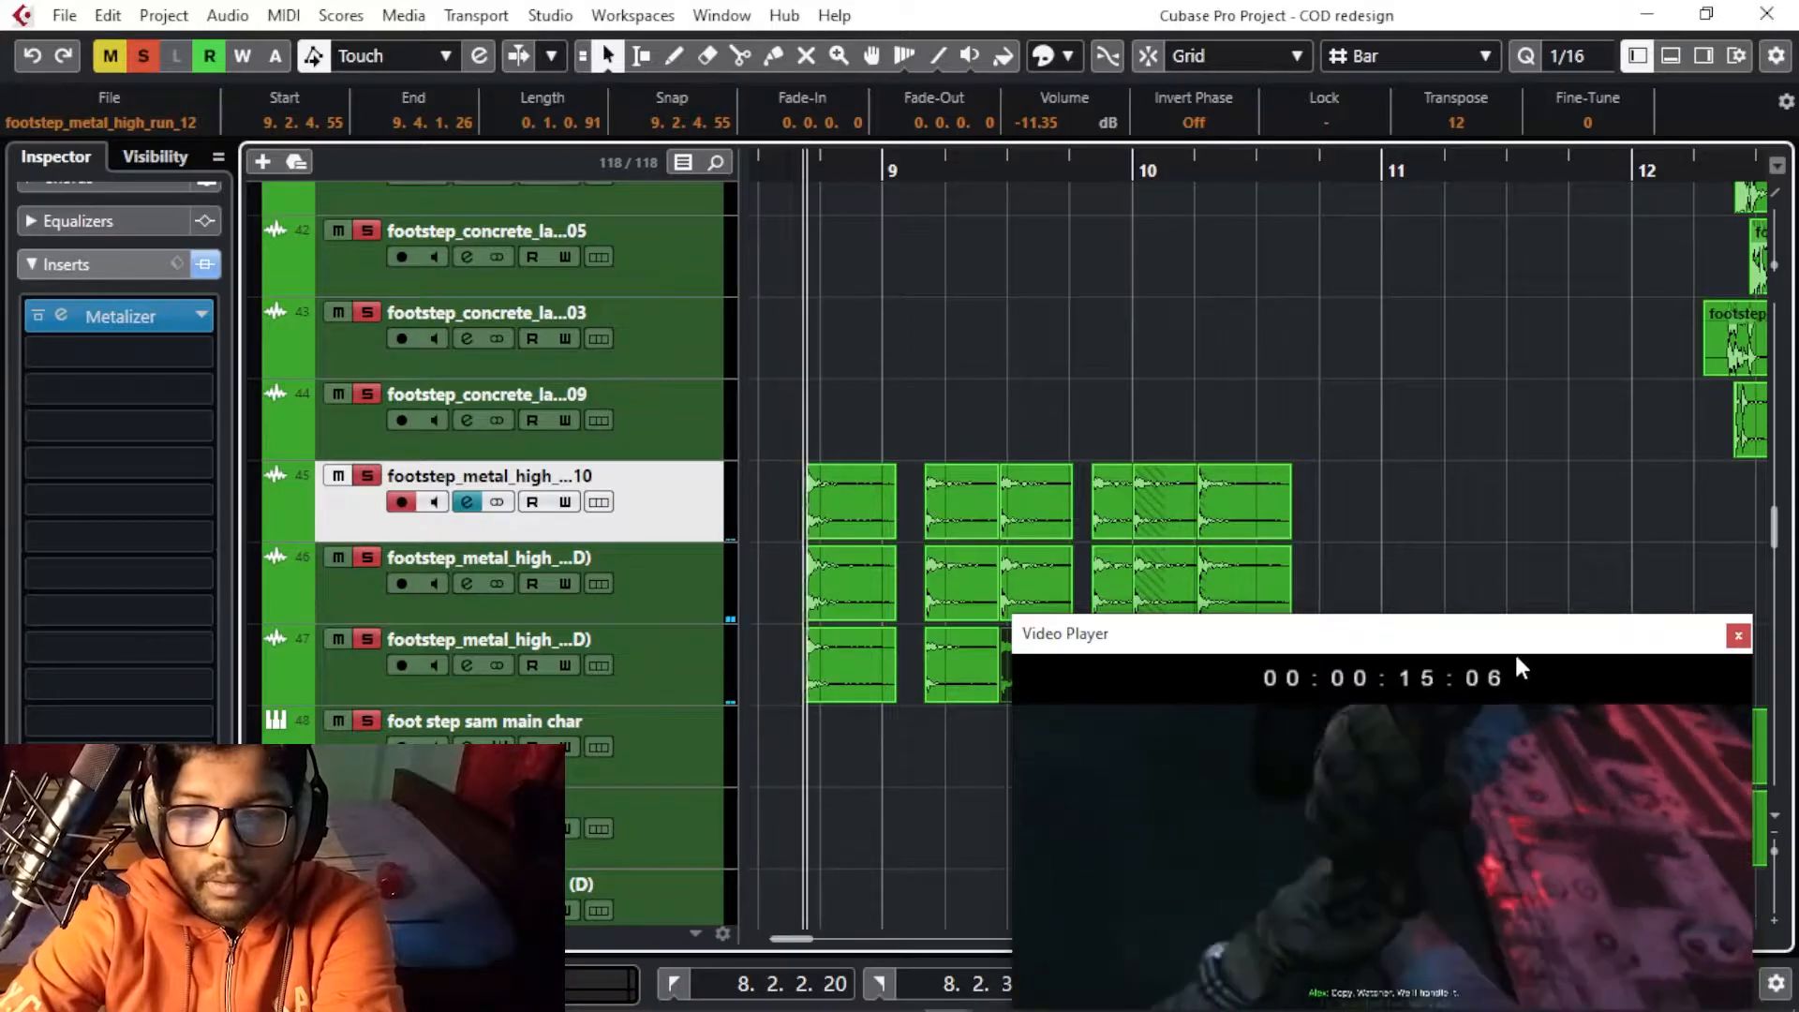
Move the video window away from the footstep clips and solo the WIND SOUND folder
{"action": "left_click_drag", "start_coordinate": [1518, 637], "coordinate": [1310, 566]}
{"action": "scroll", "coordinate": [791, 478], "scroll_direction": "up", "scroll_amount": 9}
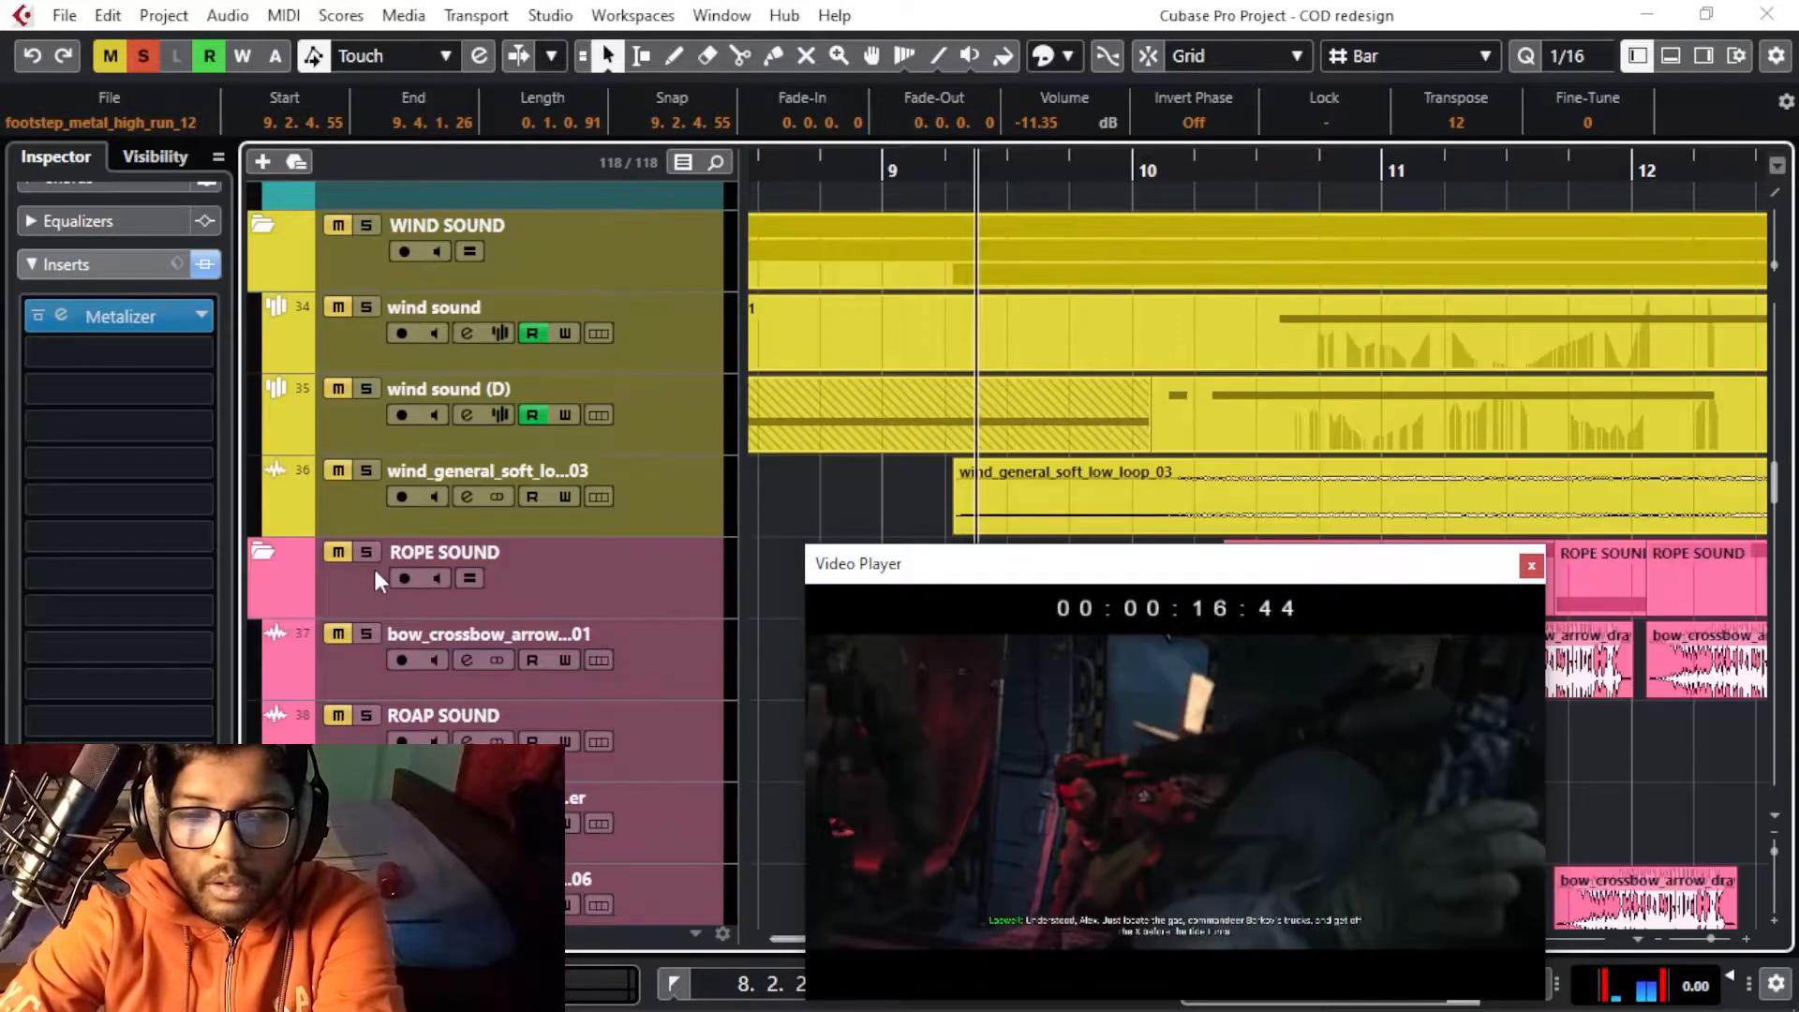
{"action": "scroll", "coordinate": [387, 563], "scroll_direction": "up", "scroll_amount": 4}
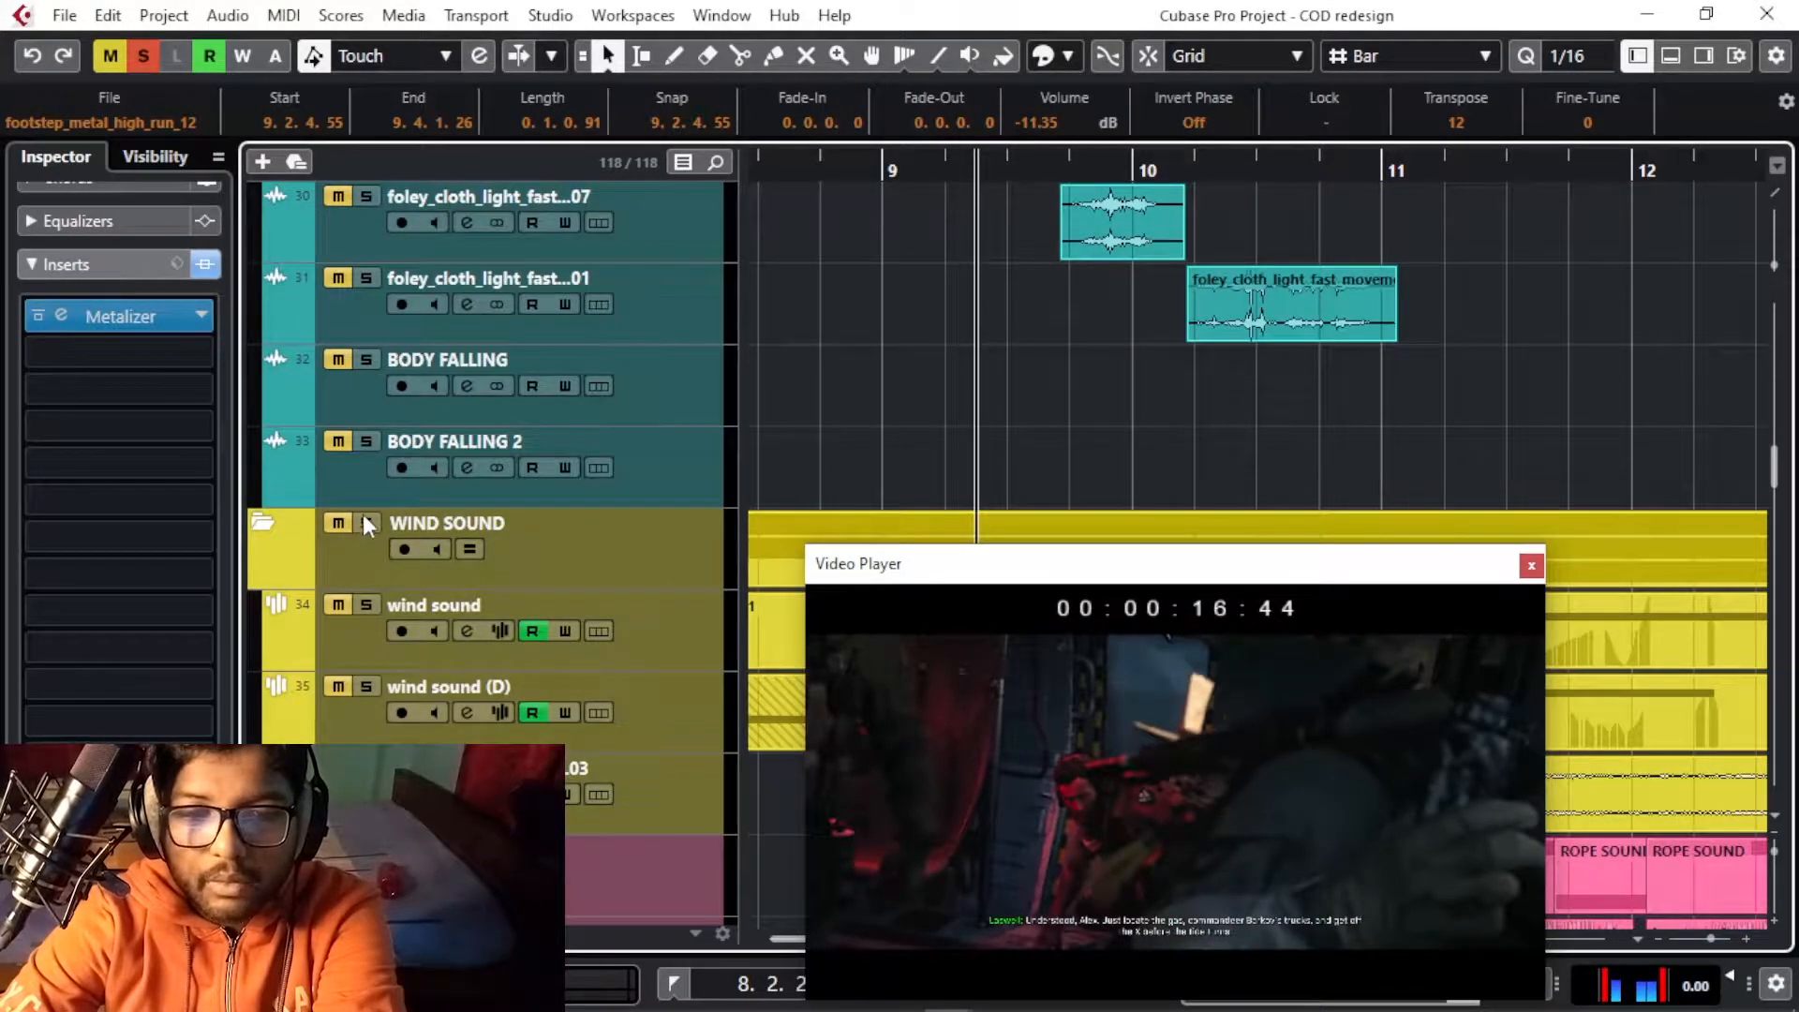
{"action": "left_click", "coordinate": [366, 522]}
{"action": "scroll", "coordinate": [663, 588], "scroll_direction": "up", "scroll_amount": 2}
{"action": "scroll", "coordinate": [482, 279], "scroll_direction": "up", "scroll_amount": 10}
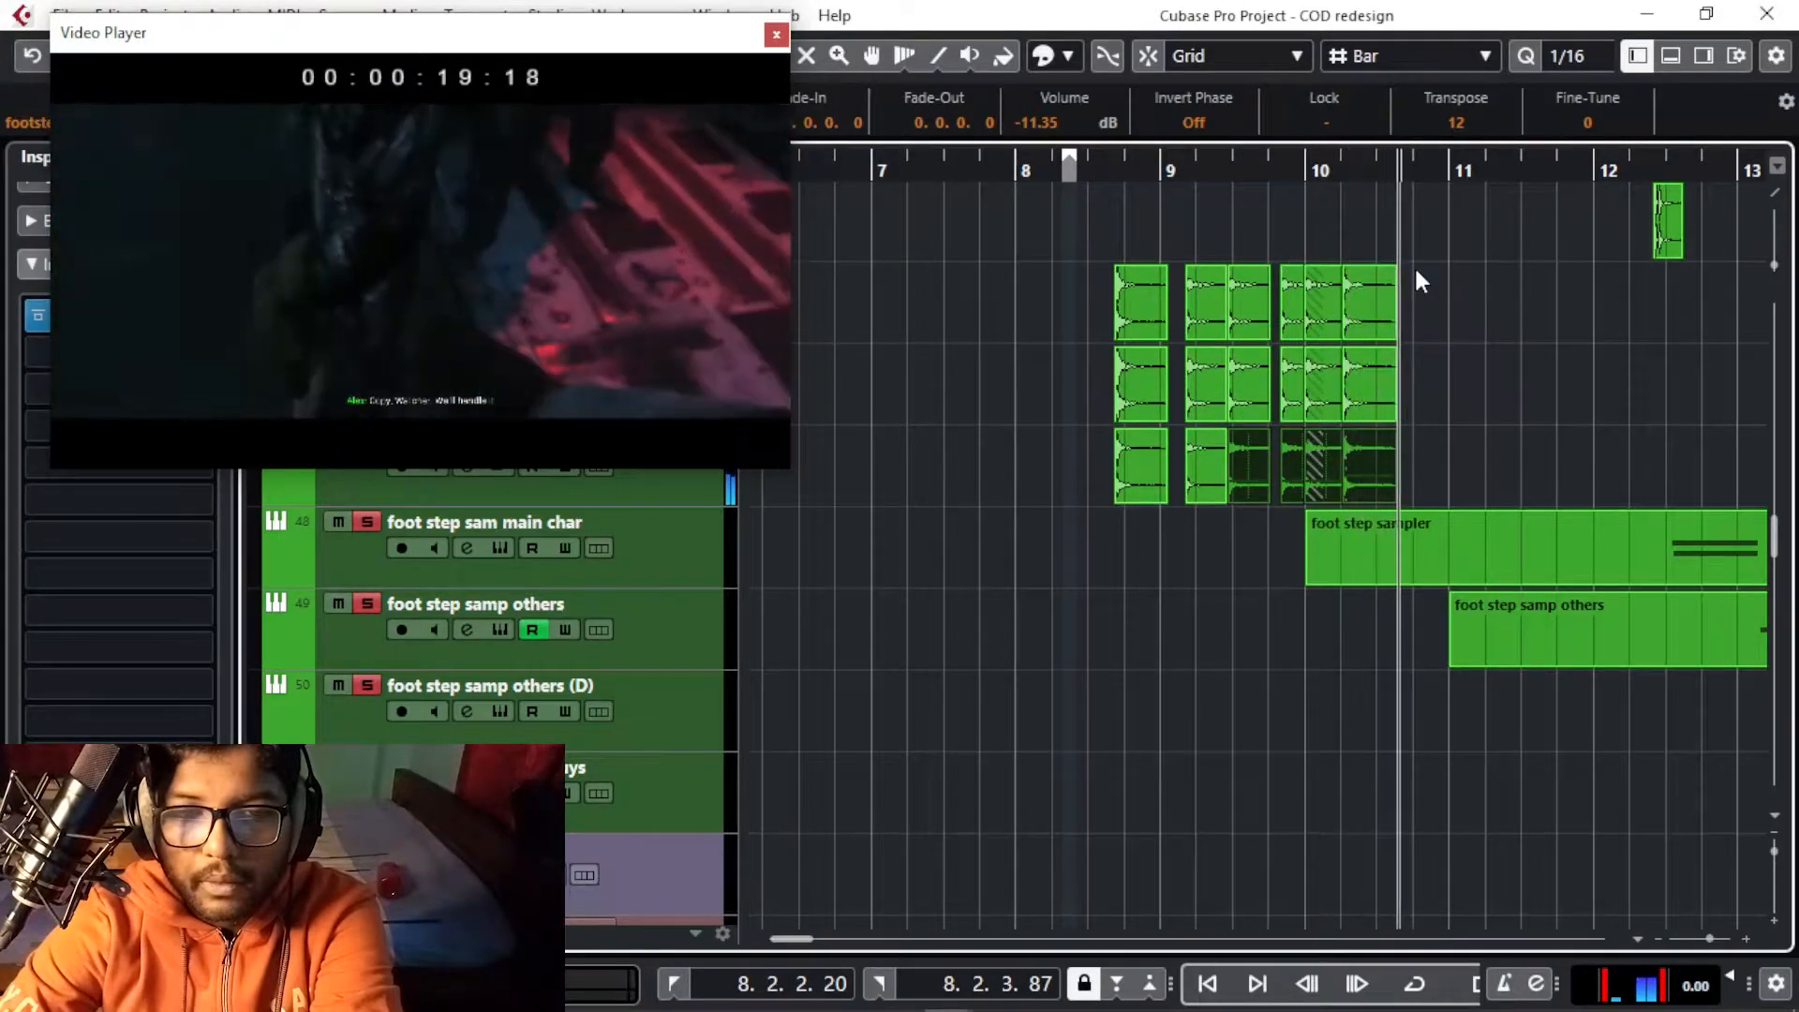
Play the soloed footsteps on past bar 14 and look over the tracks below the Foot steps folder
{"action": "key", "text": "g"}
{"action": "key", "text": "g"}
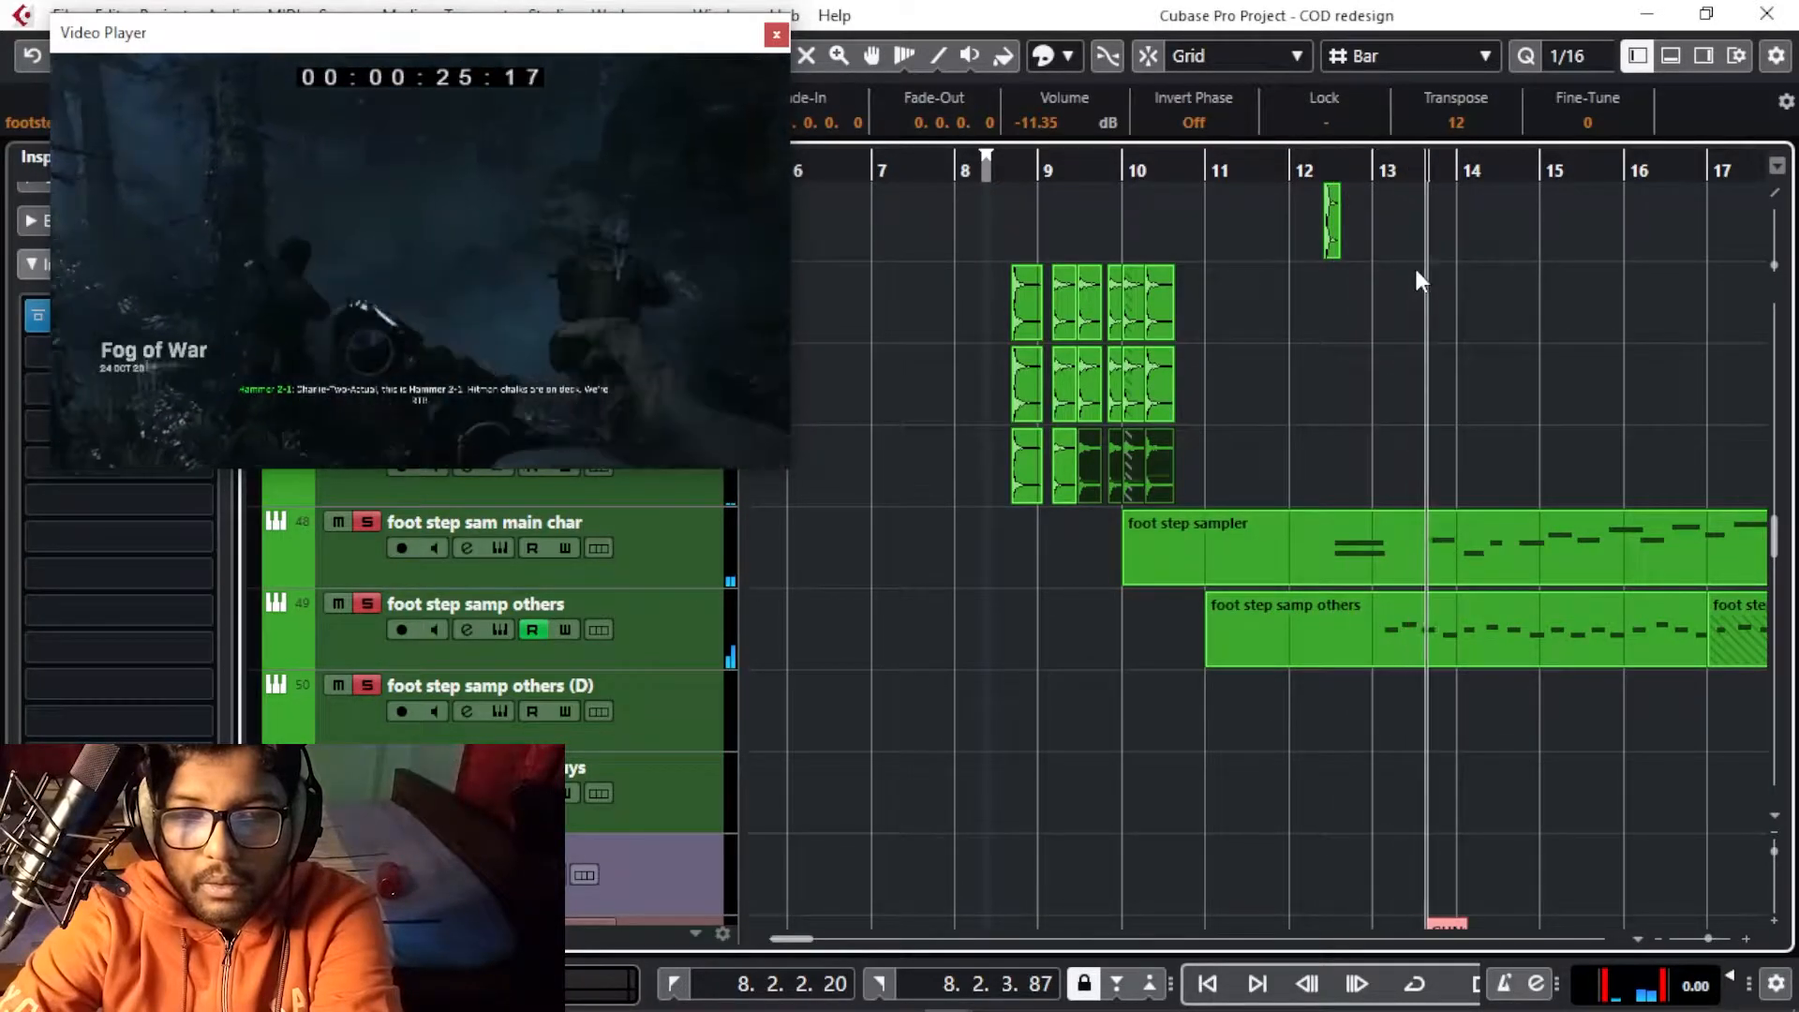
{"action": "scroll", "coordinate": [1414, 264], "scroll_direction": "down", "scroll_amount": 4}
{"action": "scroll", "coordinate": [1413, 266], "scroll_direction": "down", "scroll_amount": 4}
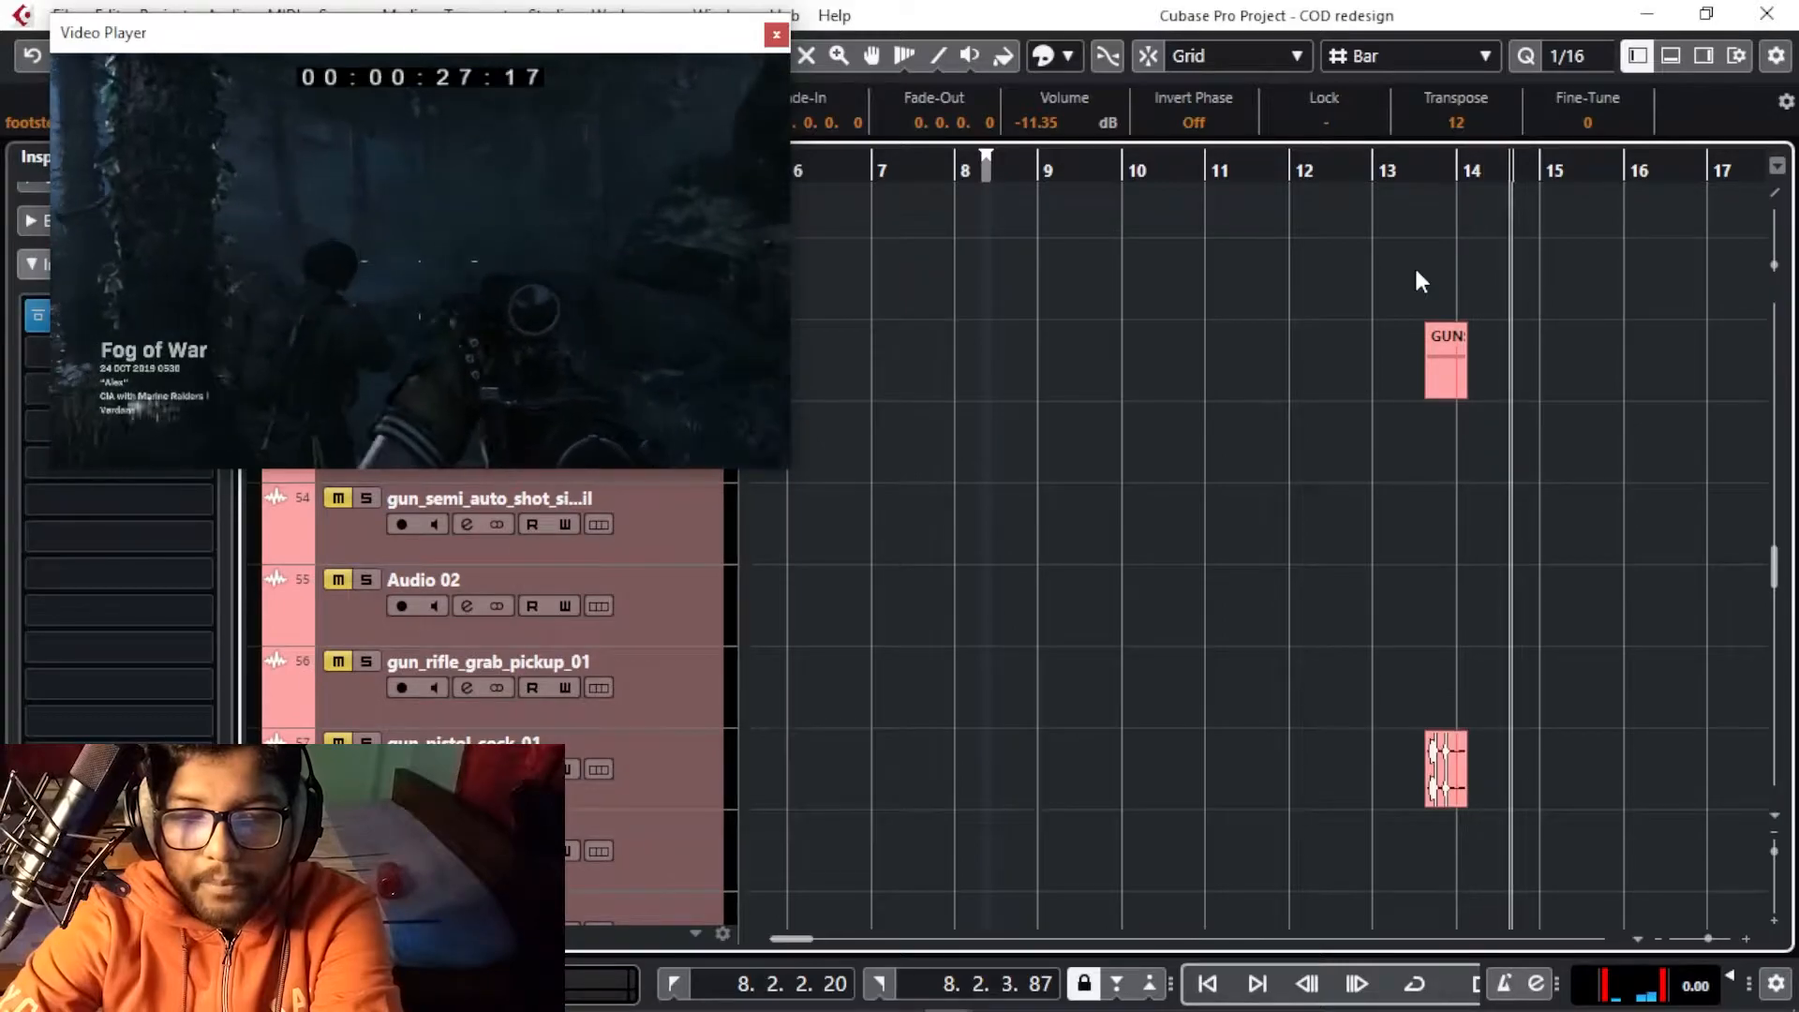
{"action": "scroll", "coordinate": [1330, 403], "scroll_direction": "down", "scroll_amount": 4}
{"action": "scroll", "coordinate": [1332, 403], "scroll_direction": "down", "scroll_amount": 8}
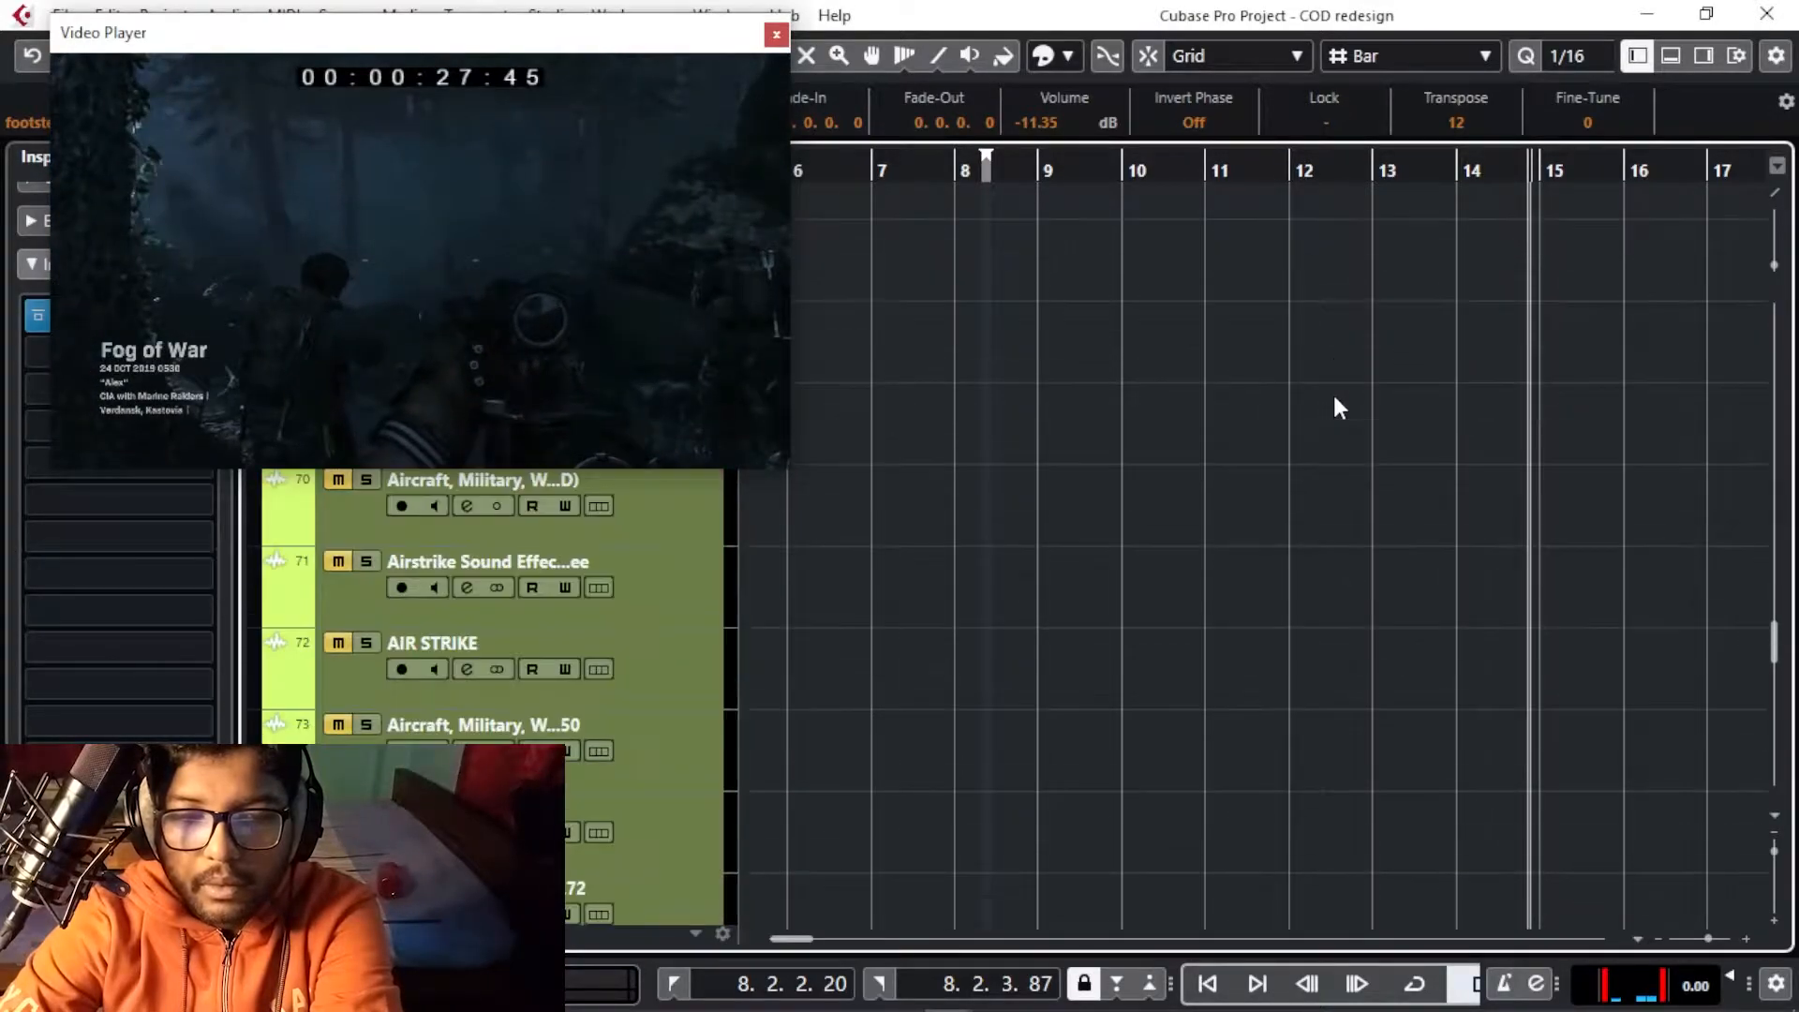
Move the playhead to bar 12 and solo the concrete landing tracks instead of the whole Foot steps folder
{"action": "scroll", "coordinate": [1332, 403], "scroll_direction": "up", "scroll_amount": 18}
{"action": "left_click", "coordinate": [1303, 169]}
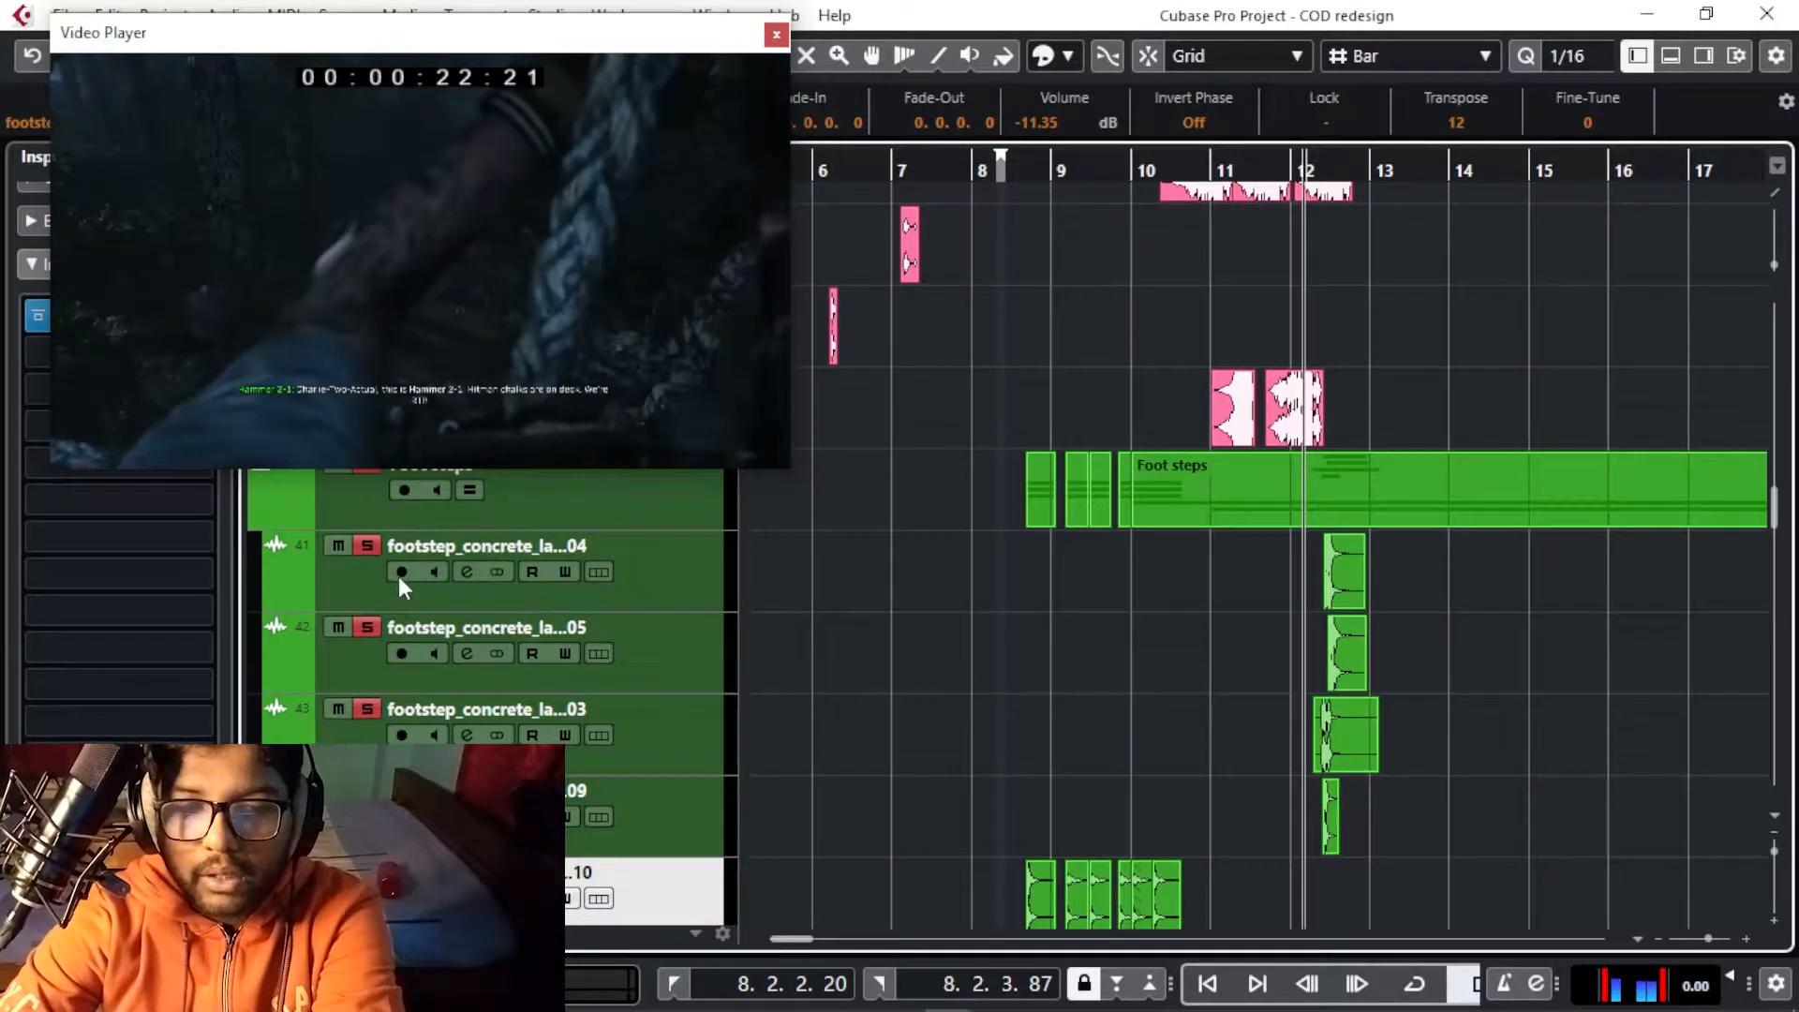
{"action": "scroll", "coordinate": [397, 576], "scroll_direction": "up", "scroll_amount": 4}
{"action": "scroll", "coordinate": [723, 656], "scroll_direction": "down", "scroll_amount": 5}
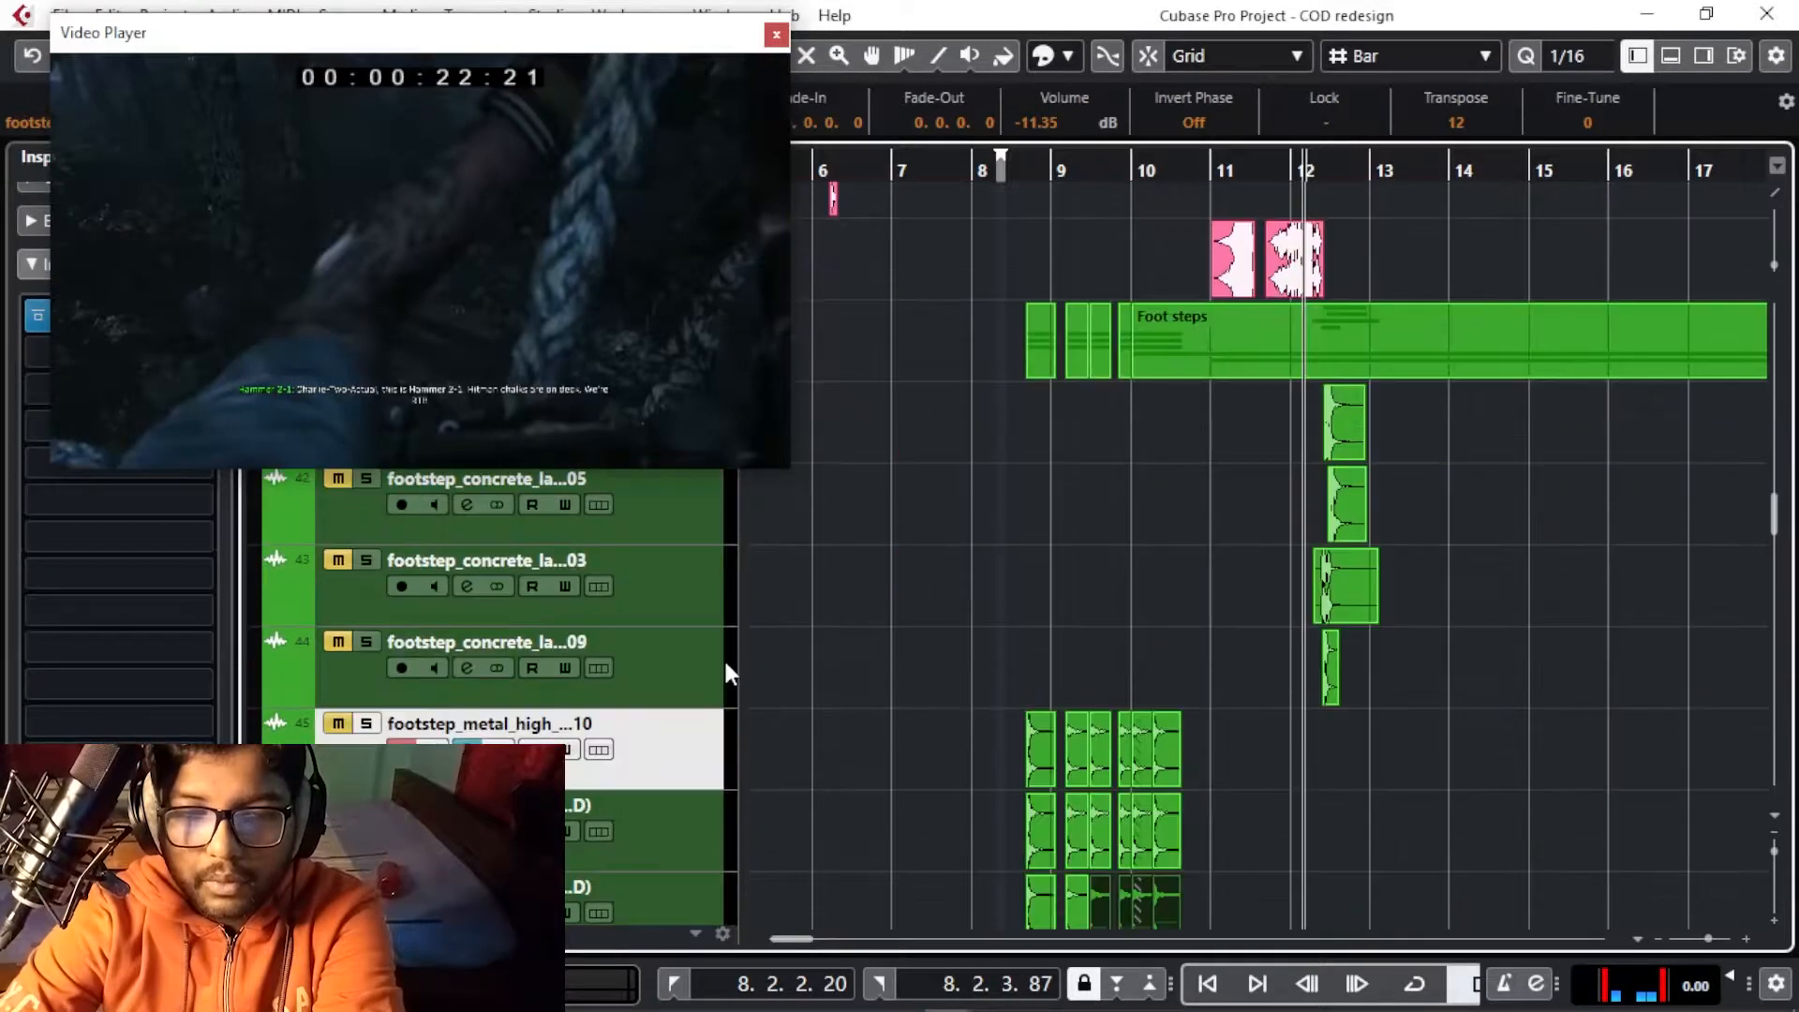
{"action": "scroll", "coordinate": [519, 616], "scroll_direction": "up", "scroll_amount": 2}
{"action": "left_click", "coordinate": [367, 627]}
{"action": "left_click", "coordinate": [365, 710]}
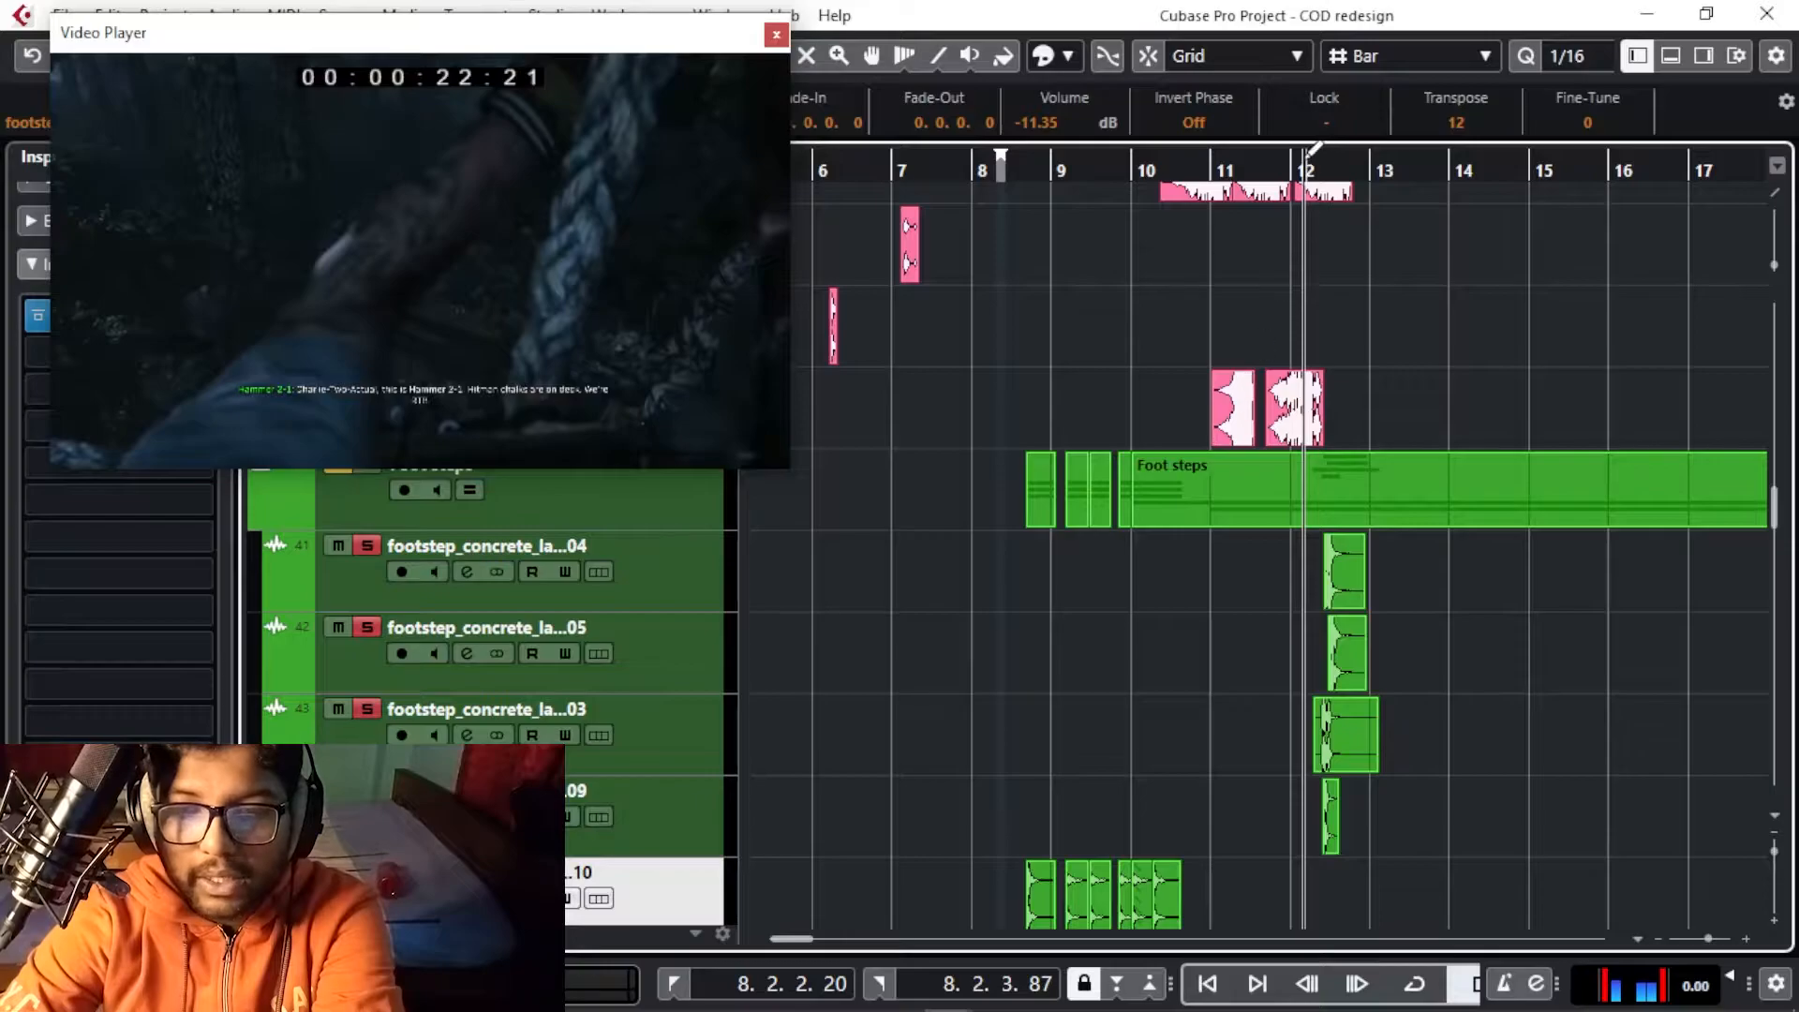
Play the soloed concrete landing footsteps from just before their clips in bar 12, with the clips shown in close-up
{"action": "left_click", "coordinate": [1265, 168]}
{"action": "key", "text": "space"}
{"action": "key", "text": "h"}
{"action": "key", "text": "h"}
{"action": "key", "text": "h"}
{"action": "key", "text": "h"}
{"action": "key", "text": "h"}
{"action": "key", "text": "h"}
{"action": "key", "text": "h"}
{"action": "key", "text": "h"}
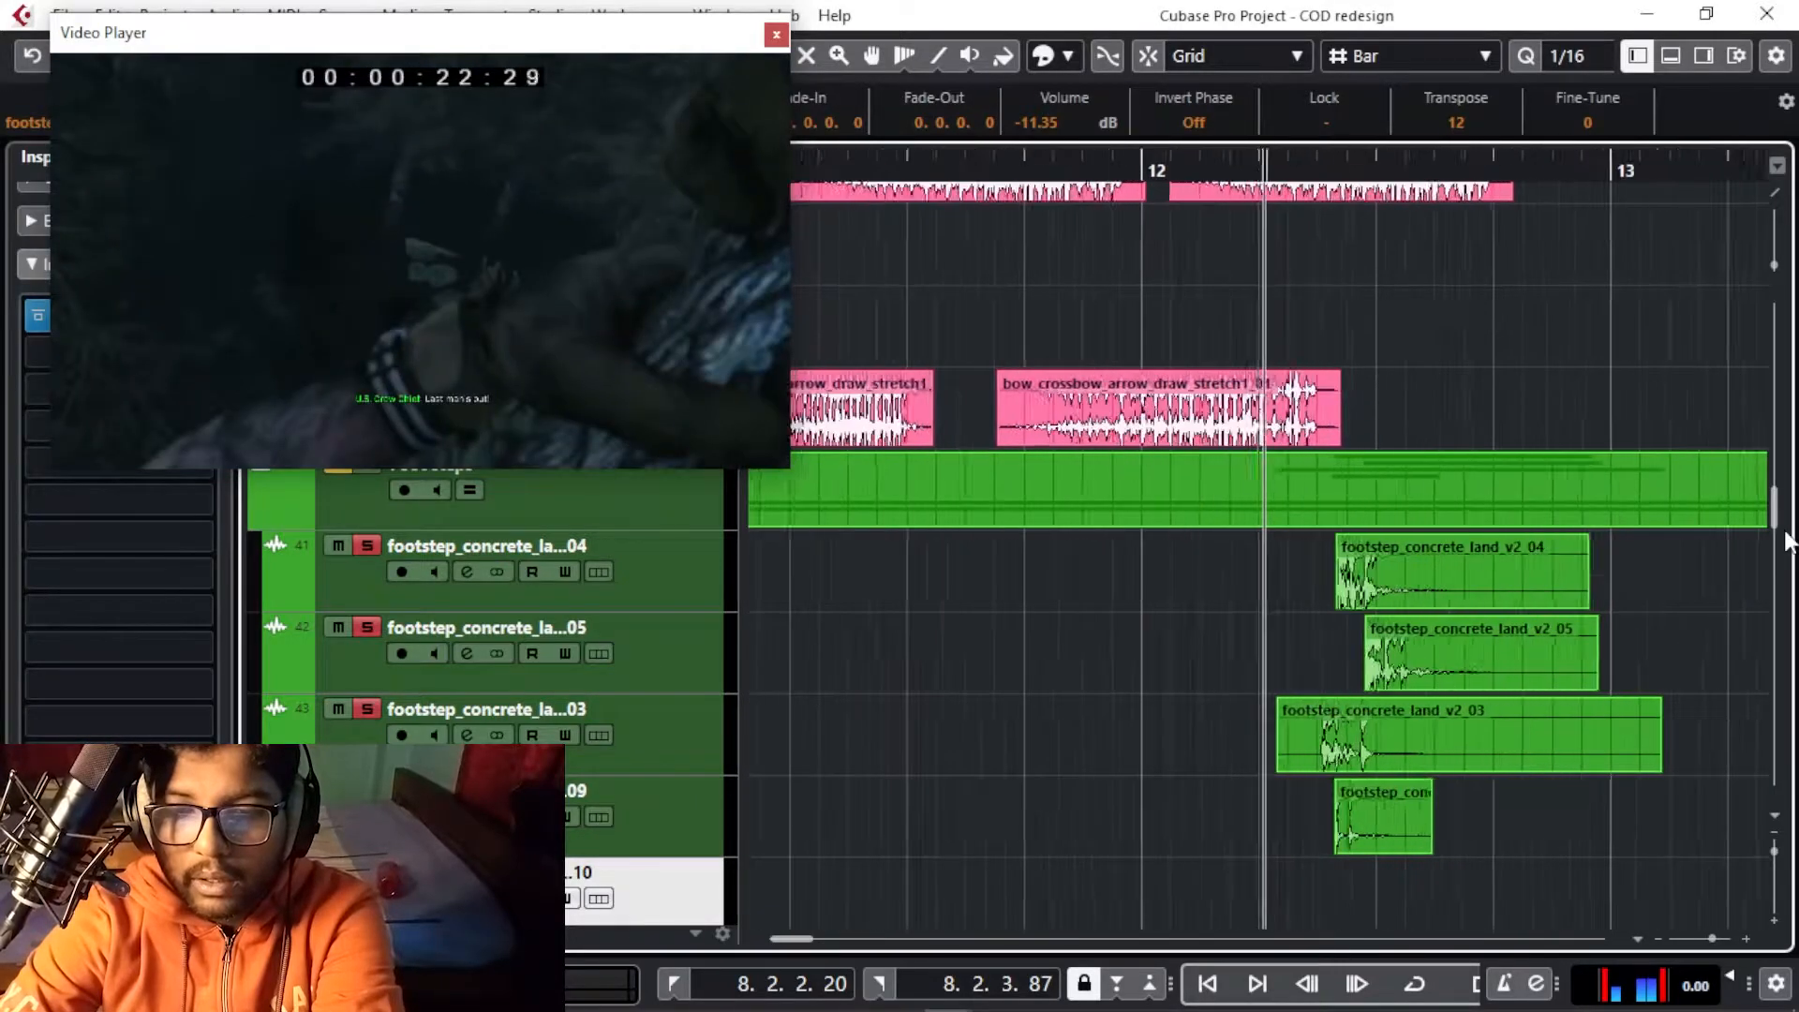
{"action": "key", "text": "h"}
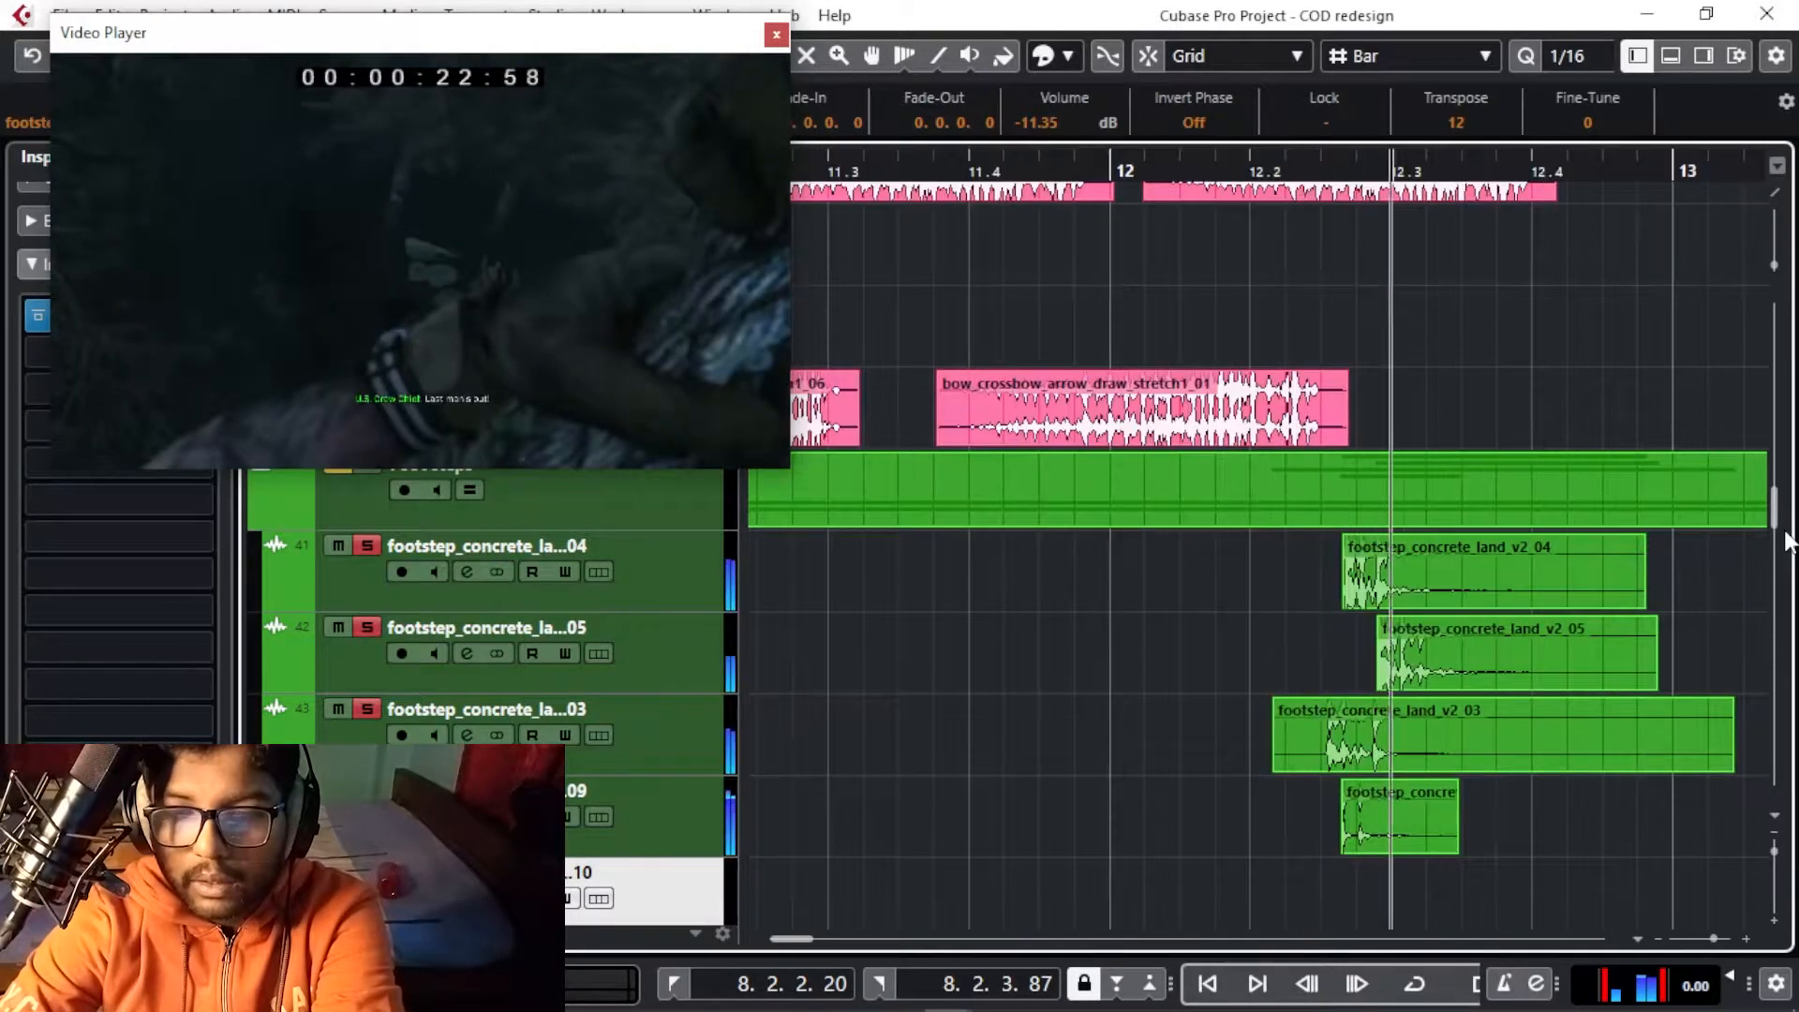
Switch the solo of the footstep_concrete_land 04 track off and on, and replay the landing layers from just after 12.2
{"action": "left_click", "coordinate": [361, 549]}
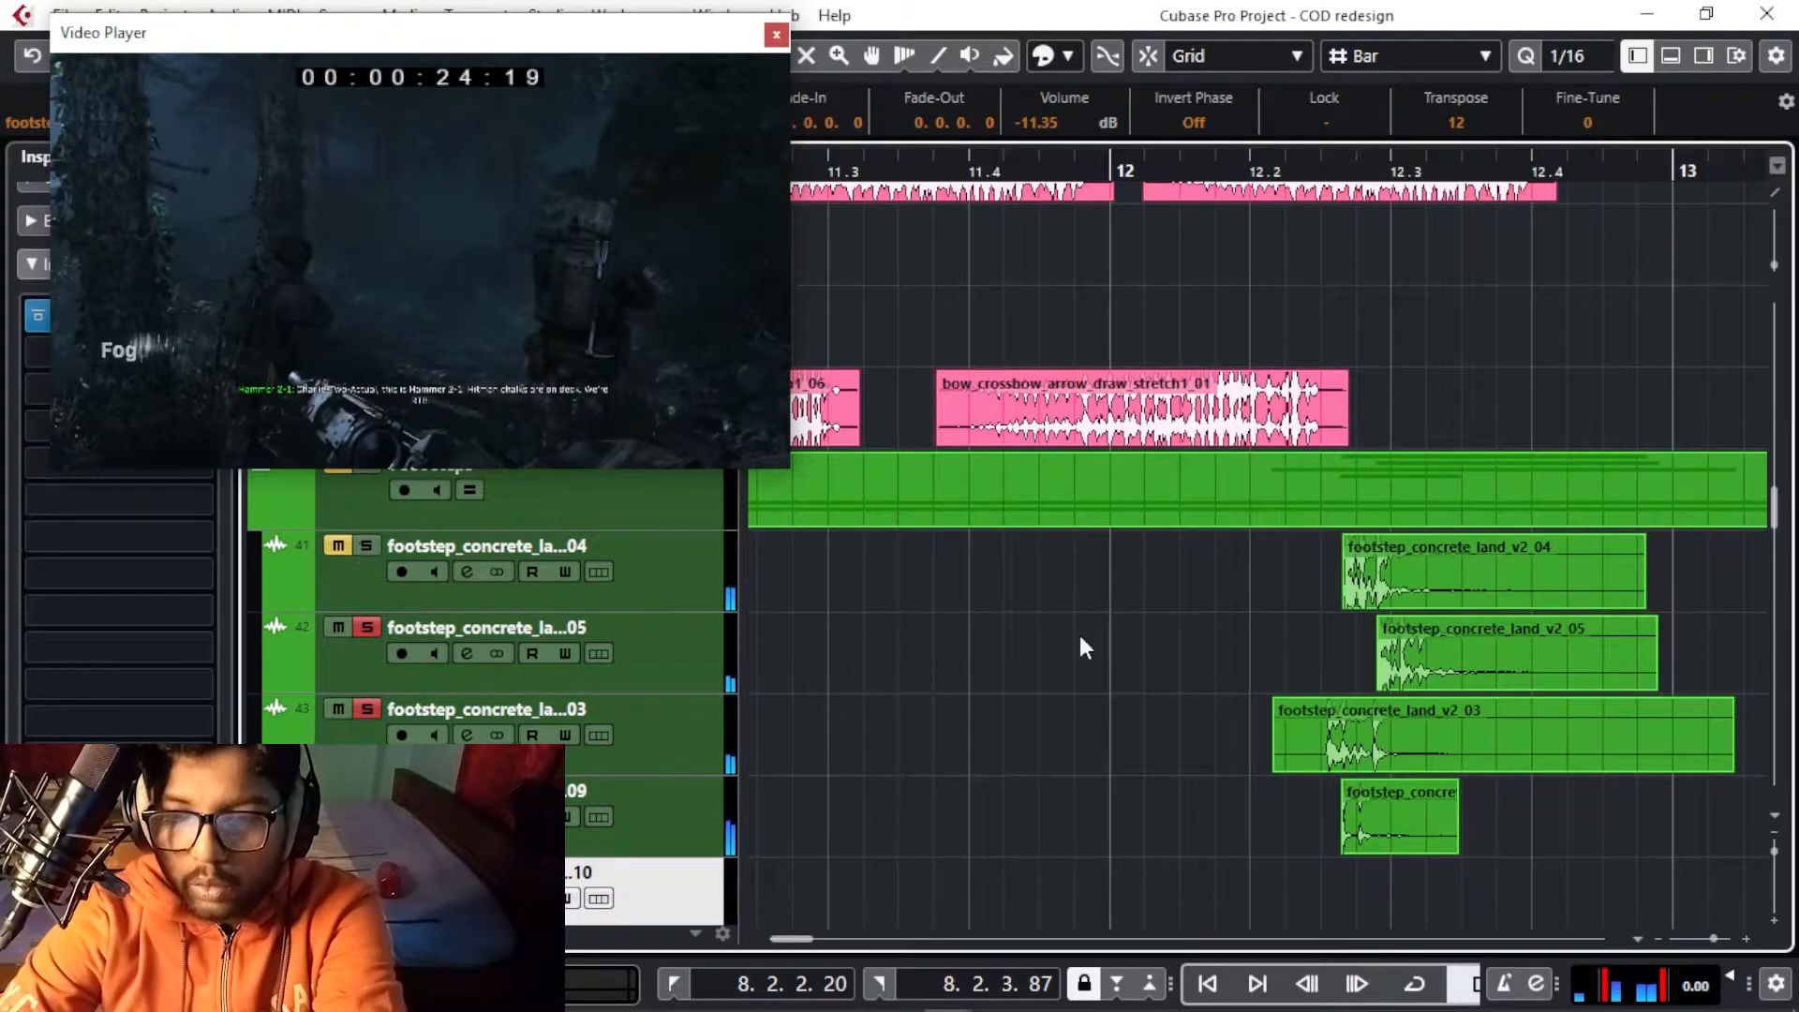
{"action": "left_click", "coordinate": [368, 546]}
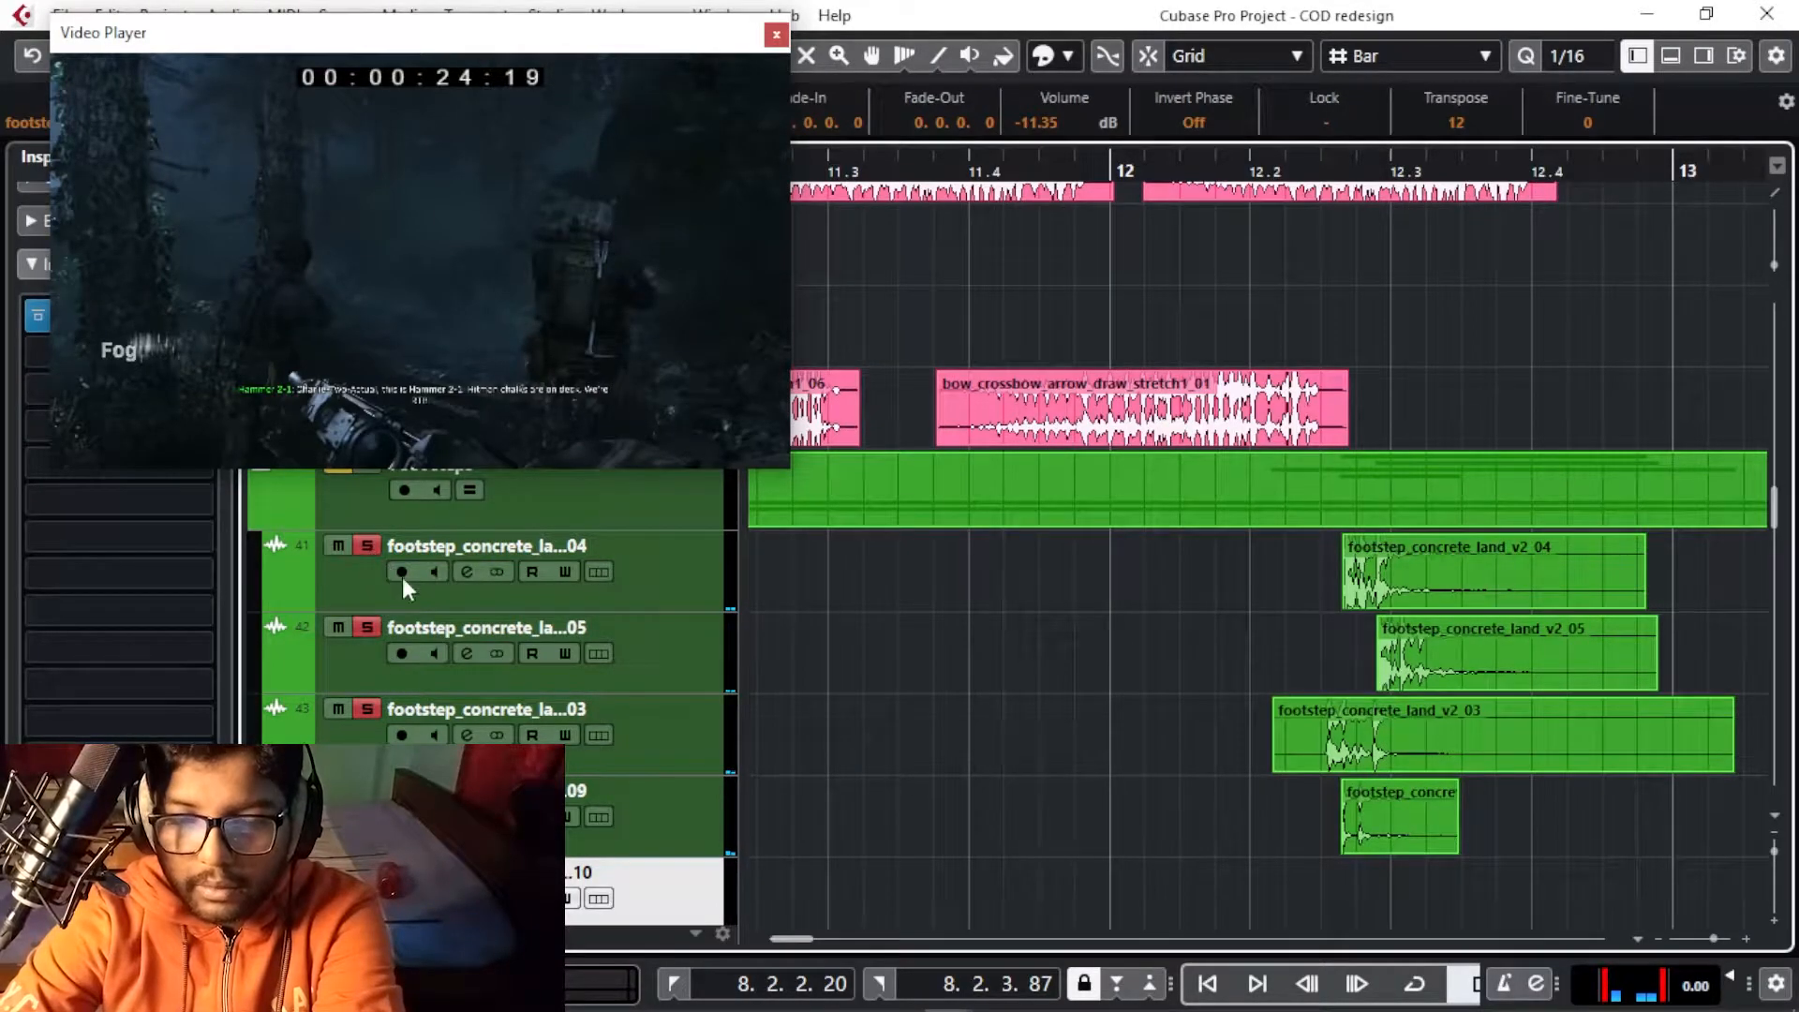
{"action": "left_click", "coordinate": [1279, 165]}
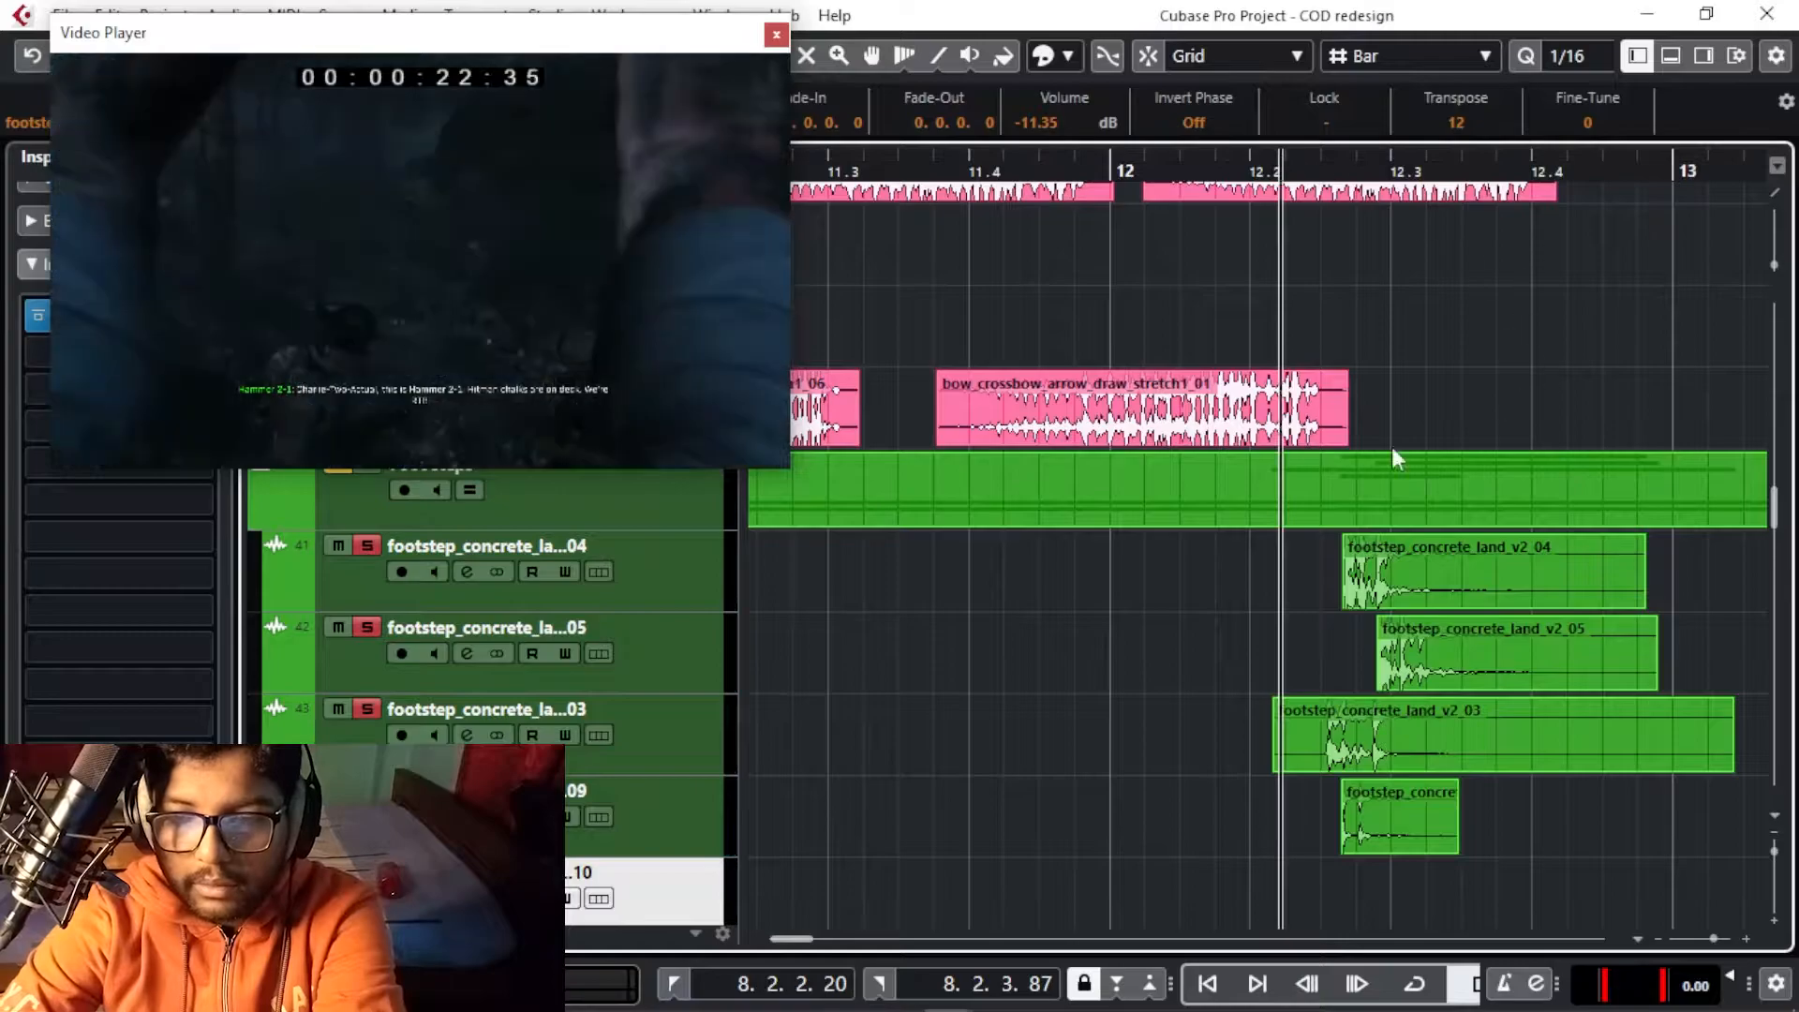
{"action": "key", "text": "space"}
Solo only the footstep_concrete_land 04 track and play its landing clip
{"action": "left_click", "coordinate": [367, 548]}
{"action": "left_click", "coordinate": [374, 590]}
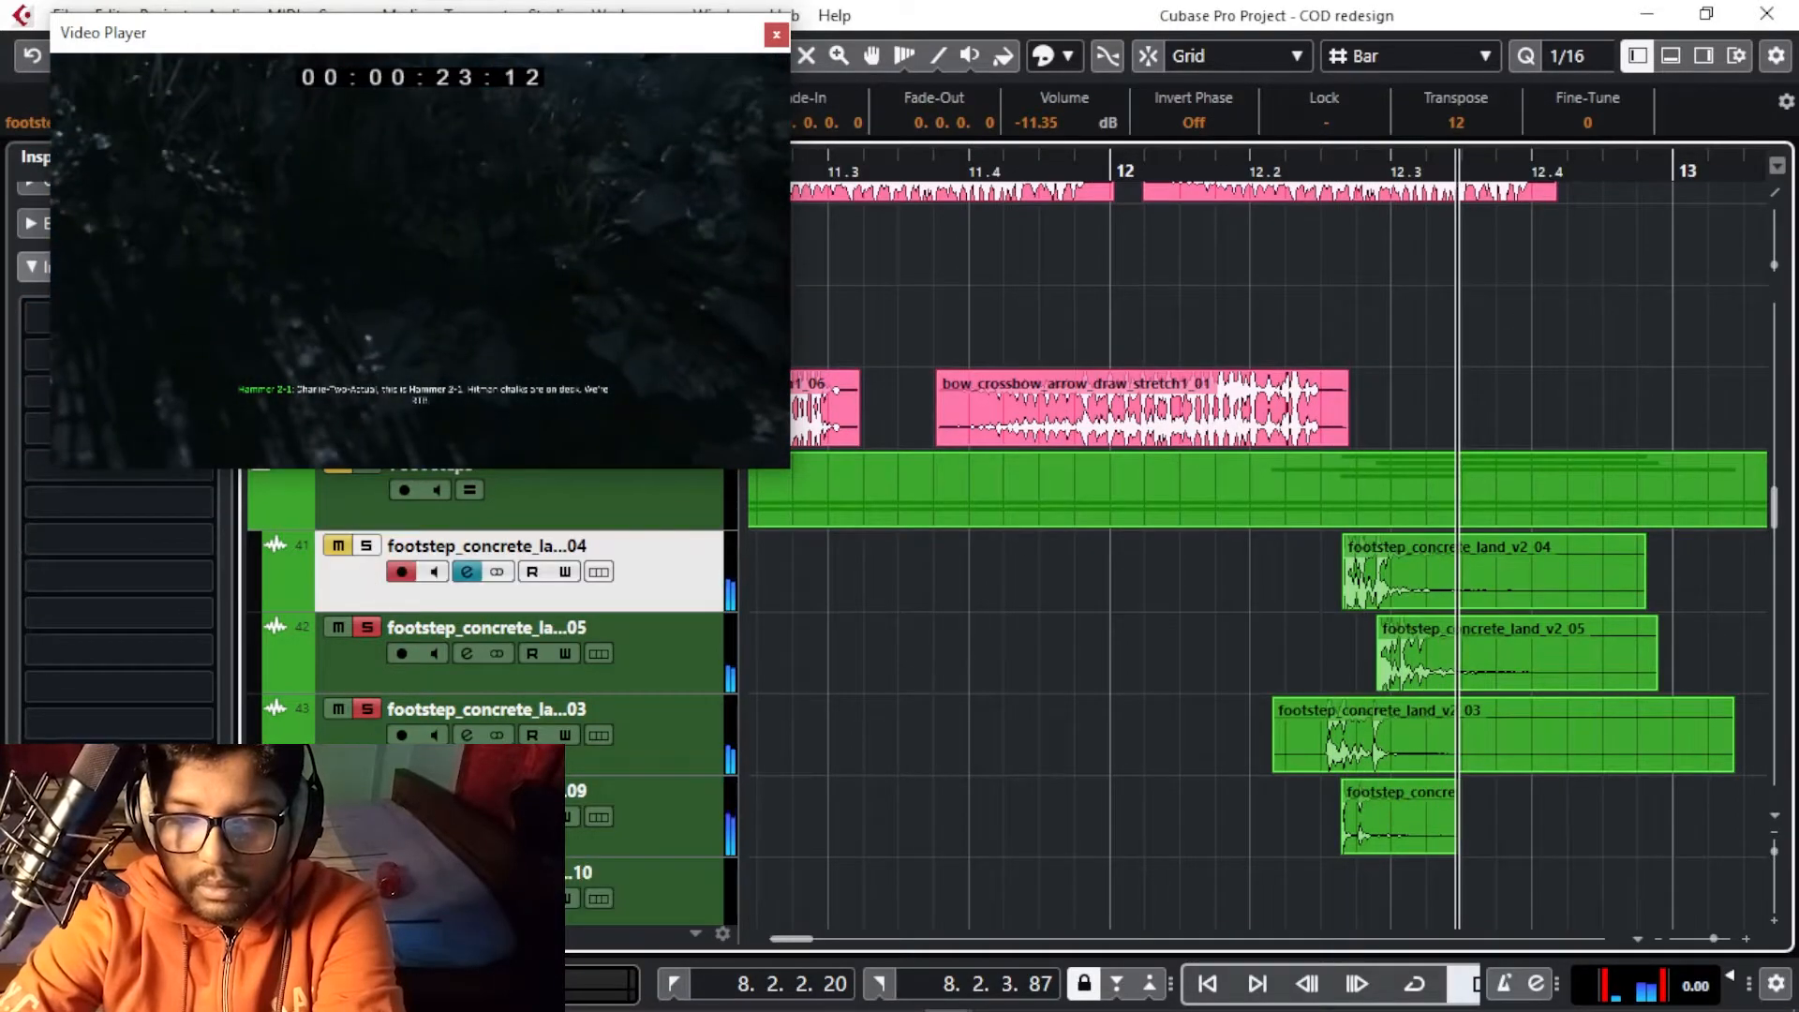
{"action": "left_click", "coordinate": [375, 824], "text": "shift"}
{"action": "left_click", "coordinate": [366, 627]}
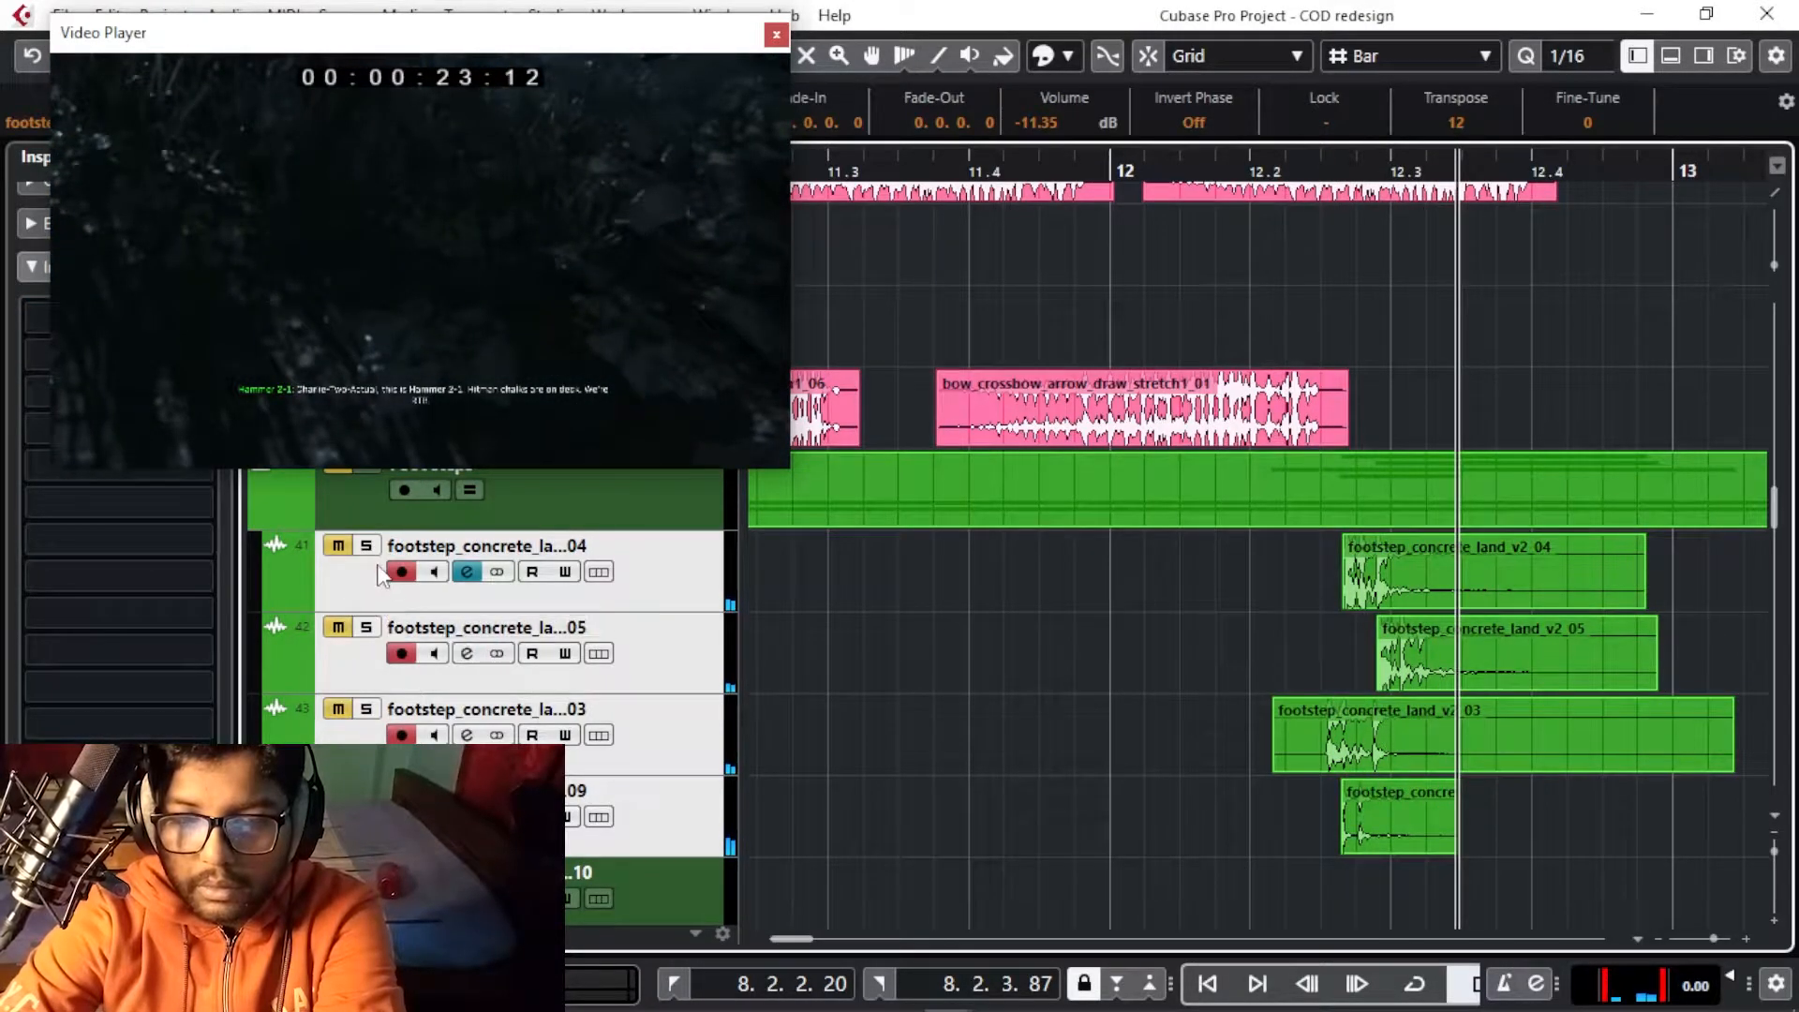
{"action": "left_click", "coordinate": [367, 588]}
{"action": "left_click", "coordinate": [367, 548]}
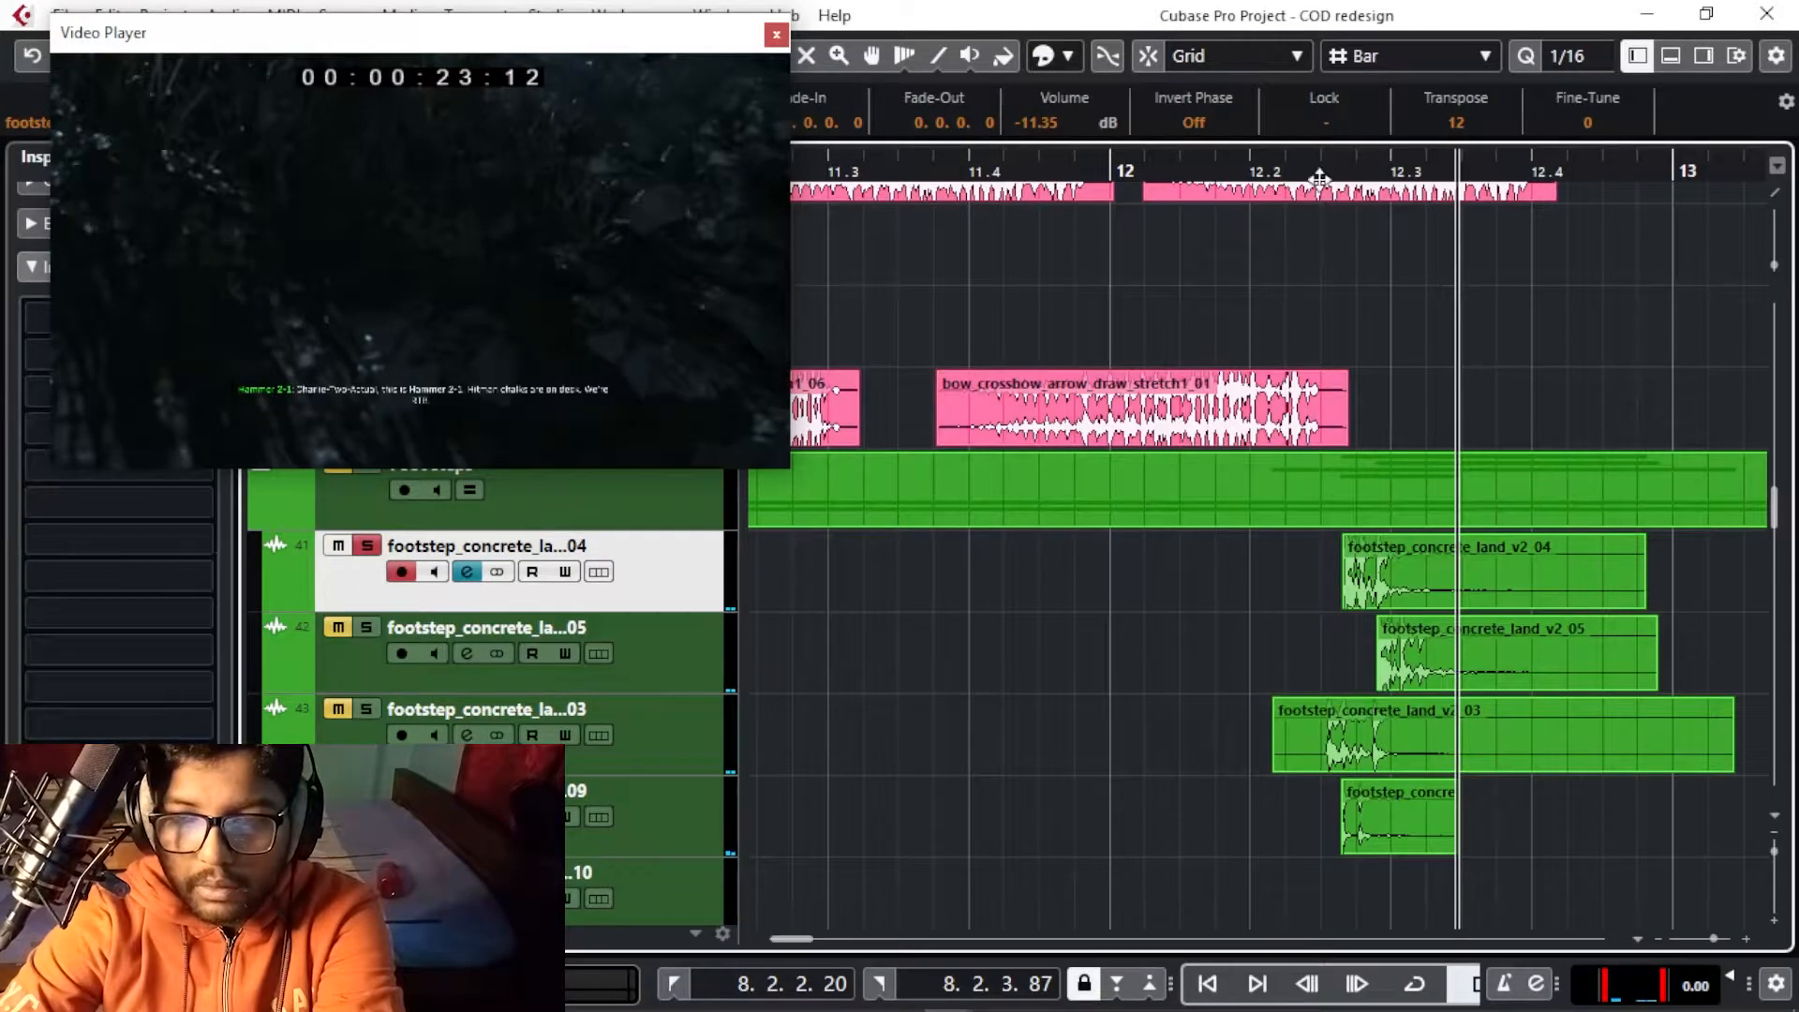
{"action": "left_click_drag", "start_coordinate": [1319, 178], "coordinate": [1356, 248]}
Add the footstep_concrete_land 05 track to the solo and play both landing layers from after 12.2
{"action": "left_click", "coordinate": [366, 627]}
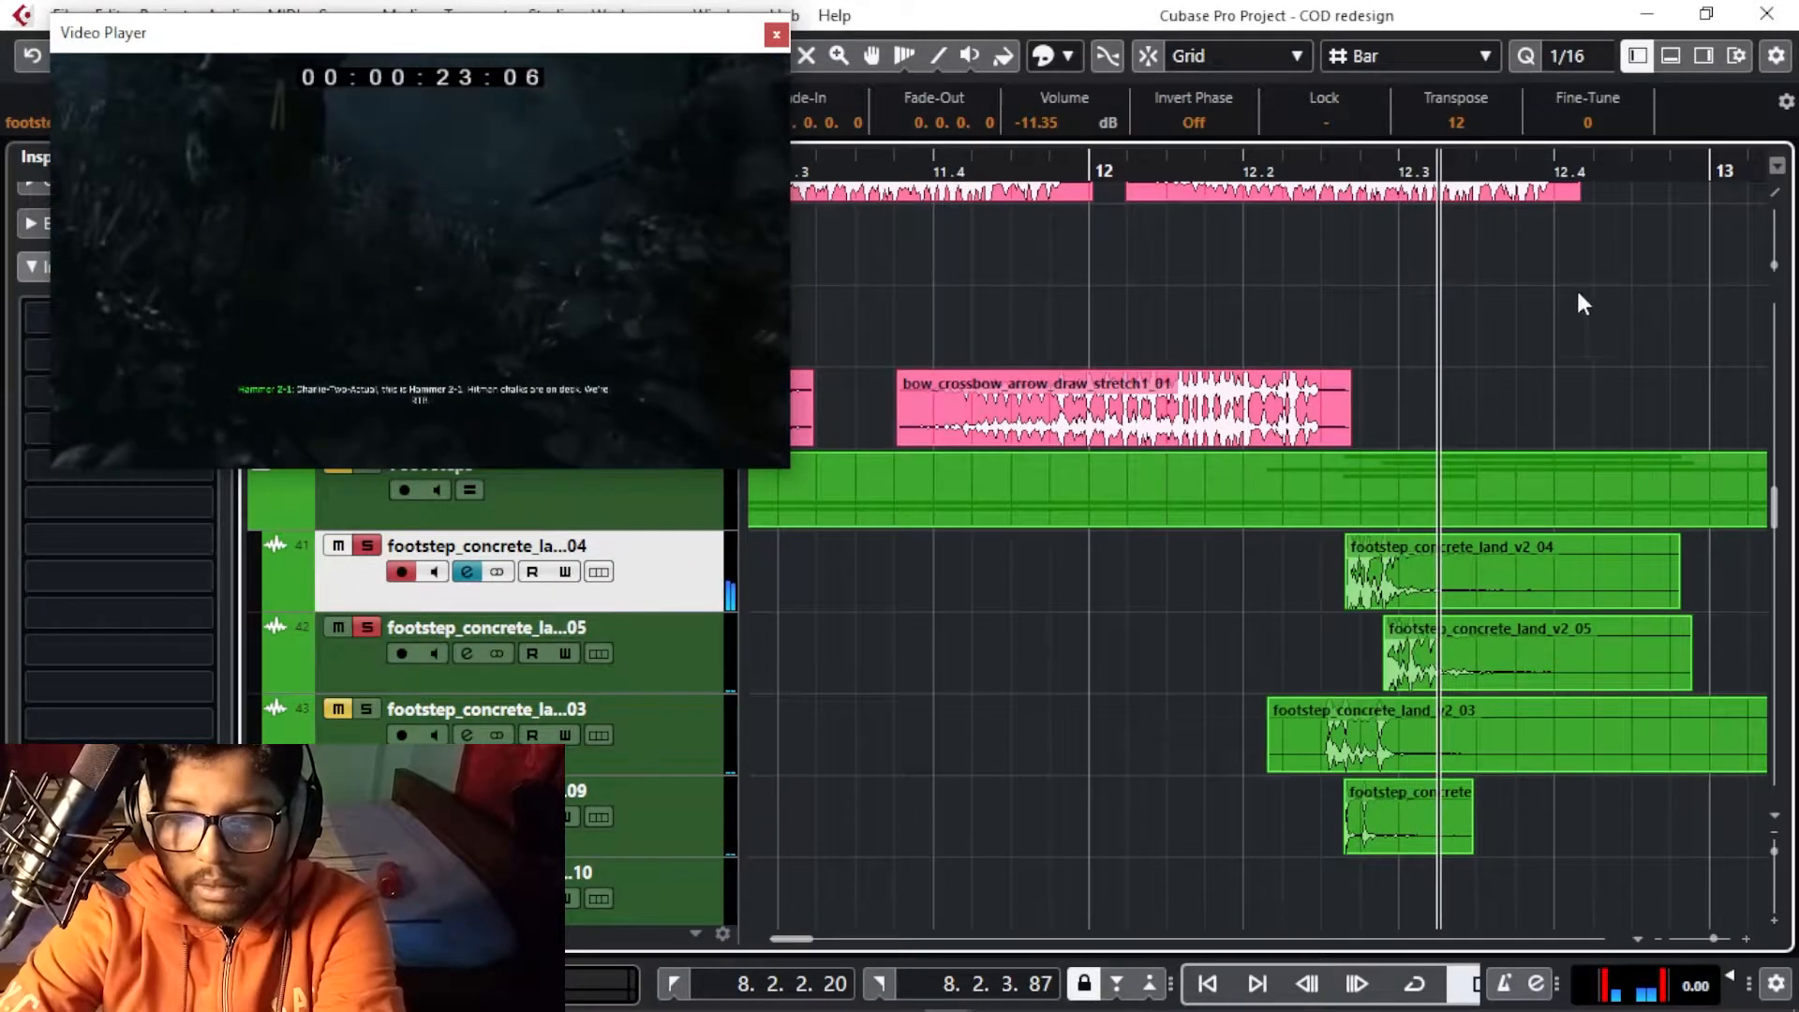
{"action": "left_click", "coordinate": [1306, 161]}
{"action": "key", "text": "space"}
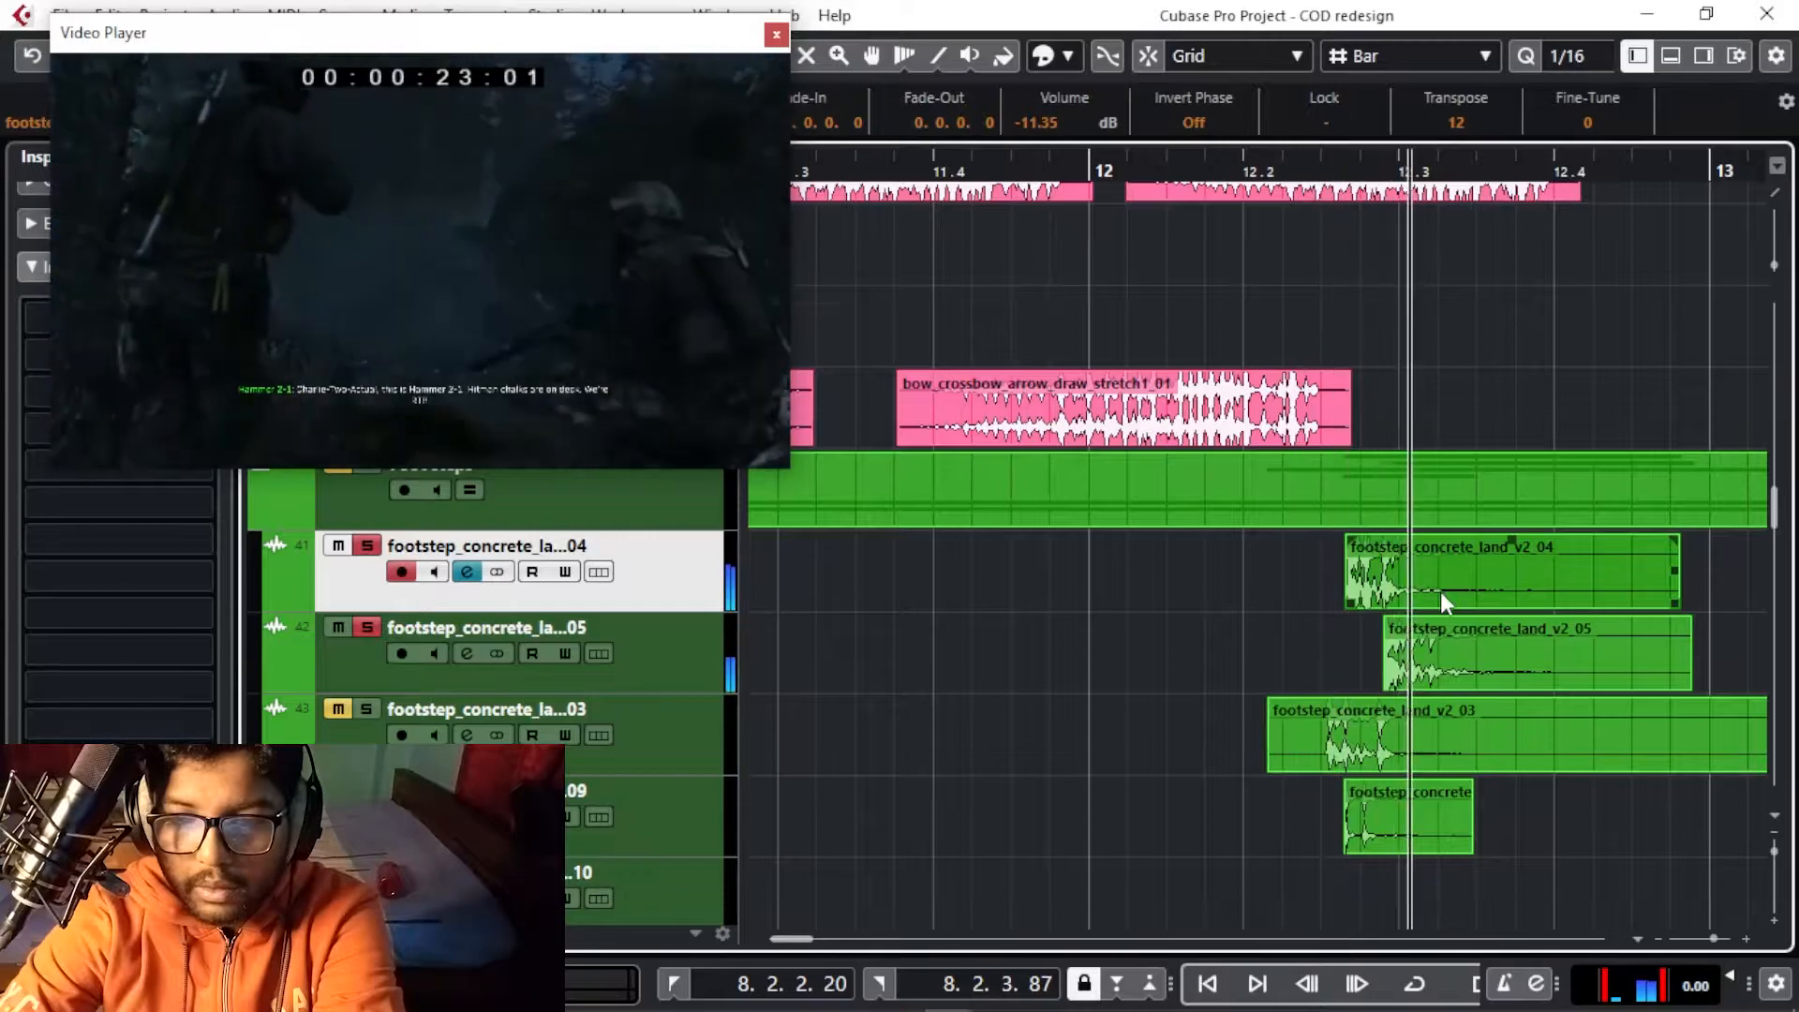
{"action": "scroll", "coordinate": [570, 709], "scroll_direction": "up", "scroll_amount": 2}
{"action": "scroll", "coordinate": [570, 709], "scroll_direction": "down", "scroll_amount": 2}
{"action": "key", "text": "space"}
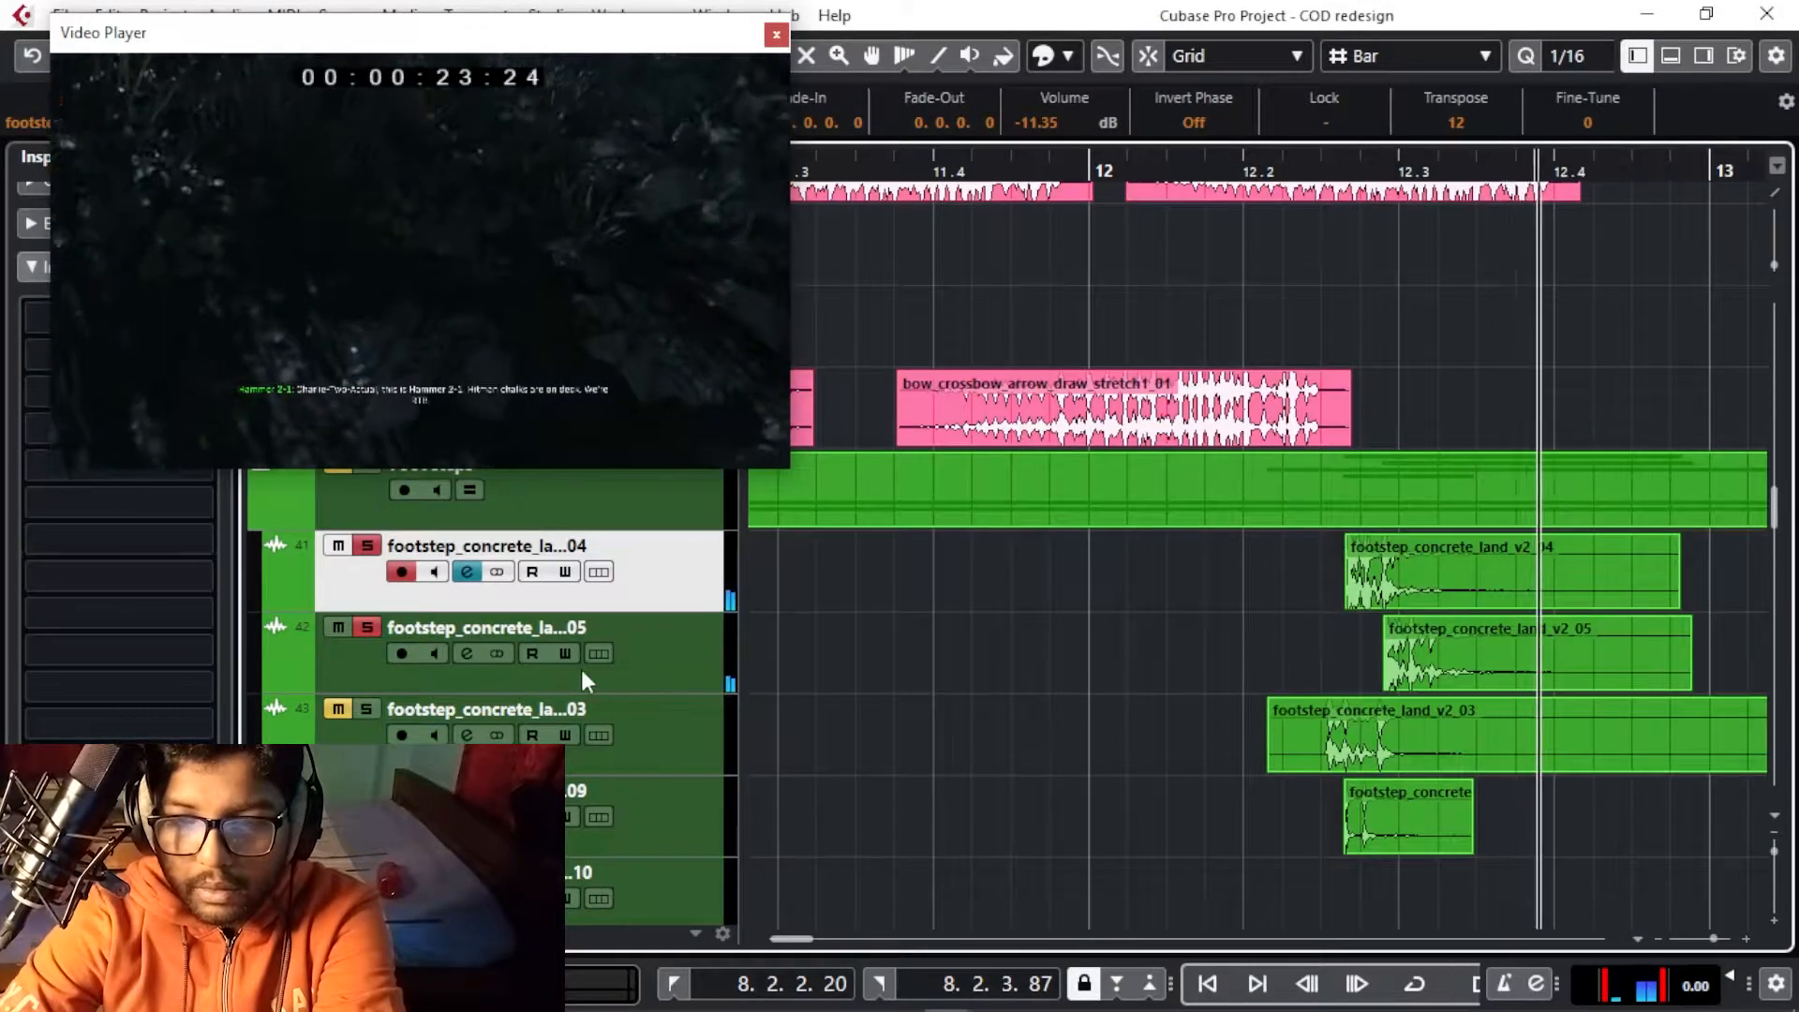
Add the footstep_concrete_land 03 track to the solo and play the three landing layers from 12.2
{"action": "key", "text": "space"}
{"action": "left_click", "coordinate": [364, 708]}
{"action": "left_click", "coordinate": [1252, 172]}
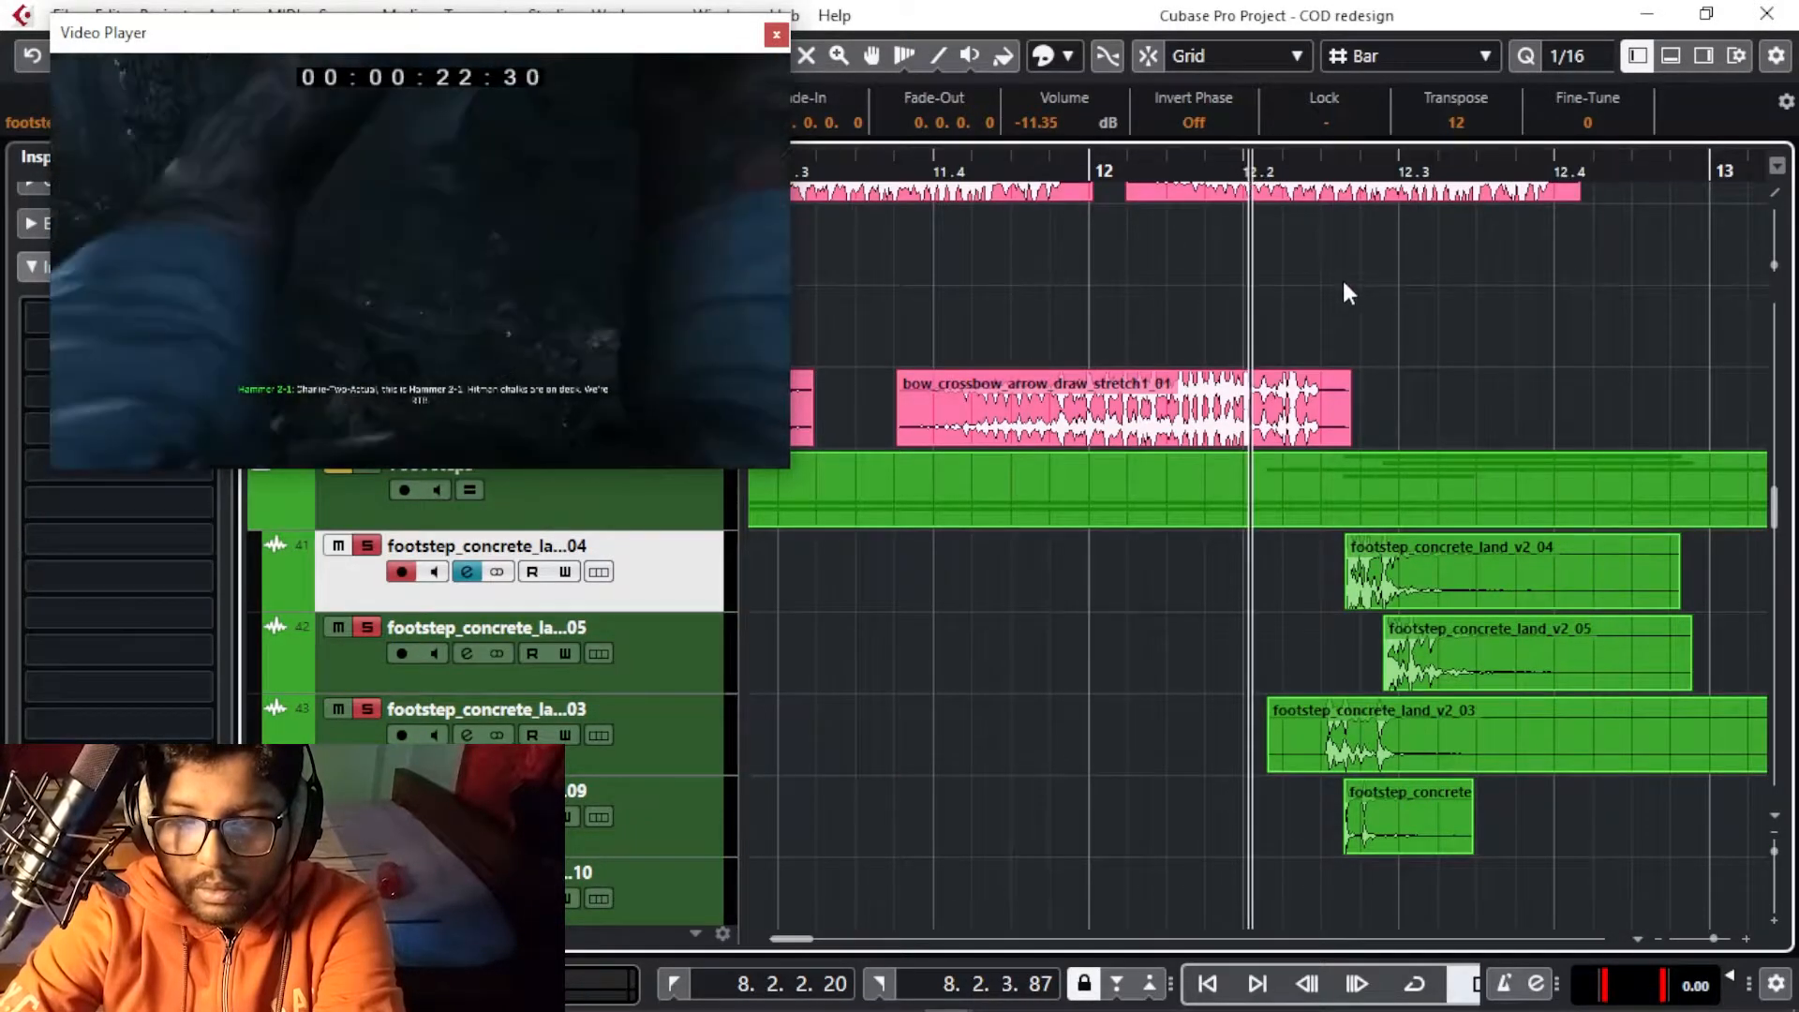
{"action": "key", "text": "space"}
{"action": "key", "text": "space"}
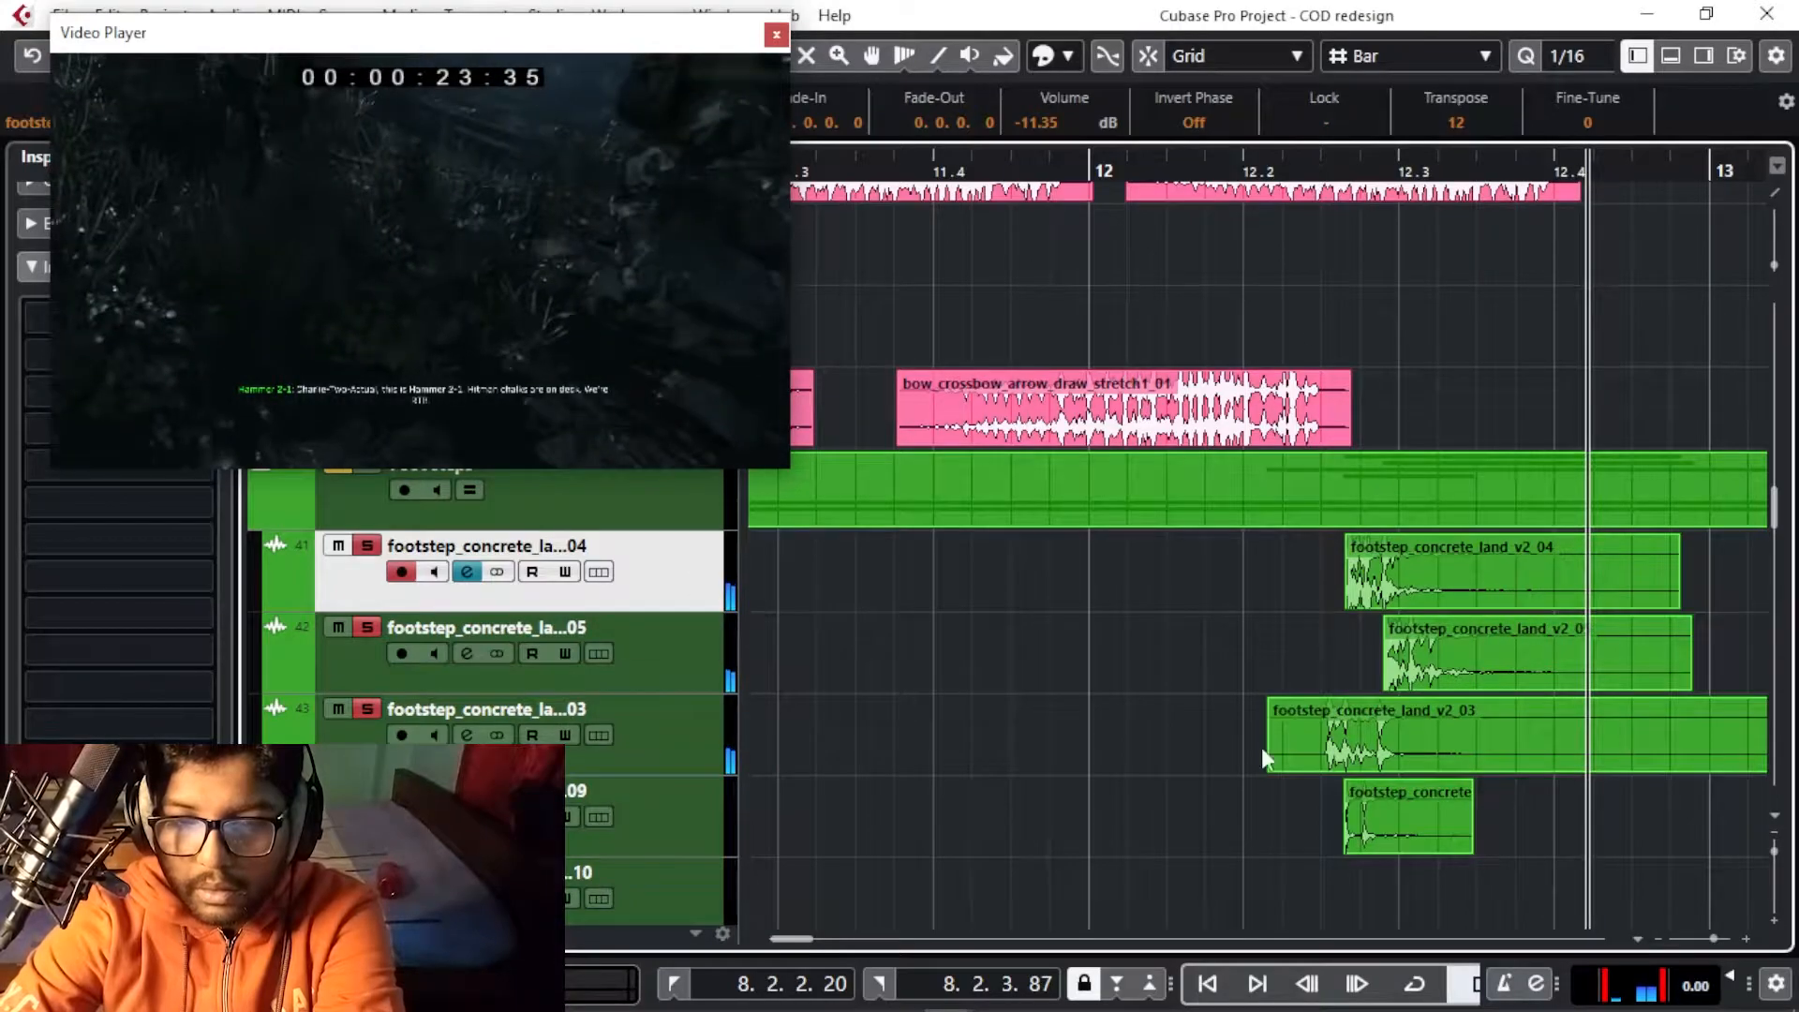
Select the footstep_concrete_land_09 clip to inspect its volume, and play the combined landing layers from 12.2
{"action": "left_click", "coordinate": [1424, 761]}
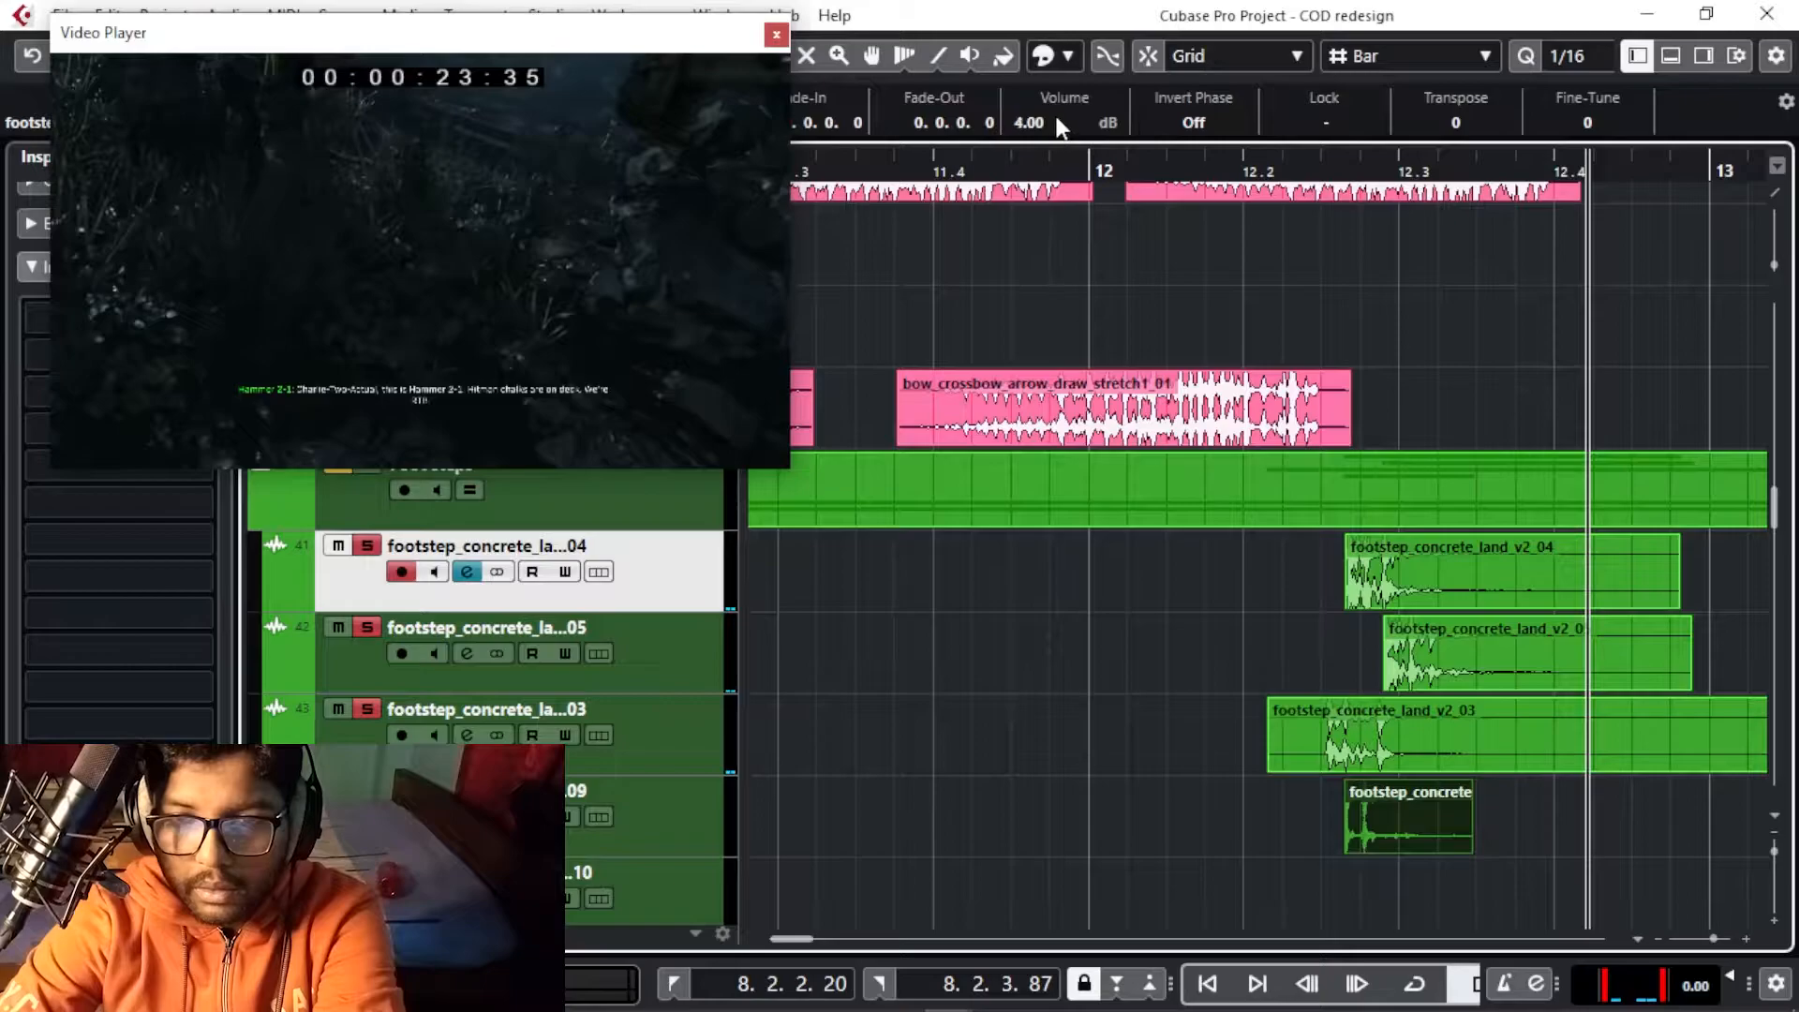
{"action": "left_click", "coordinate": [1253, 171]}
{"action": "key", "text": "space"}
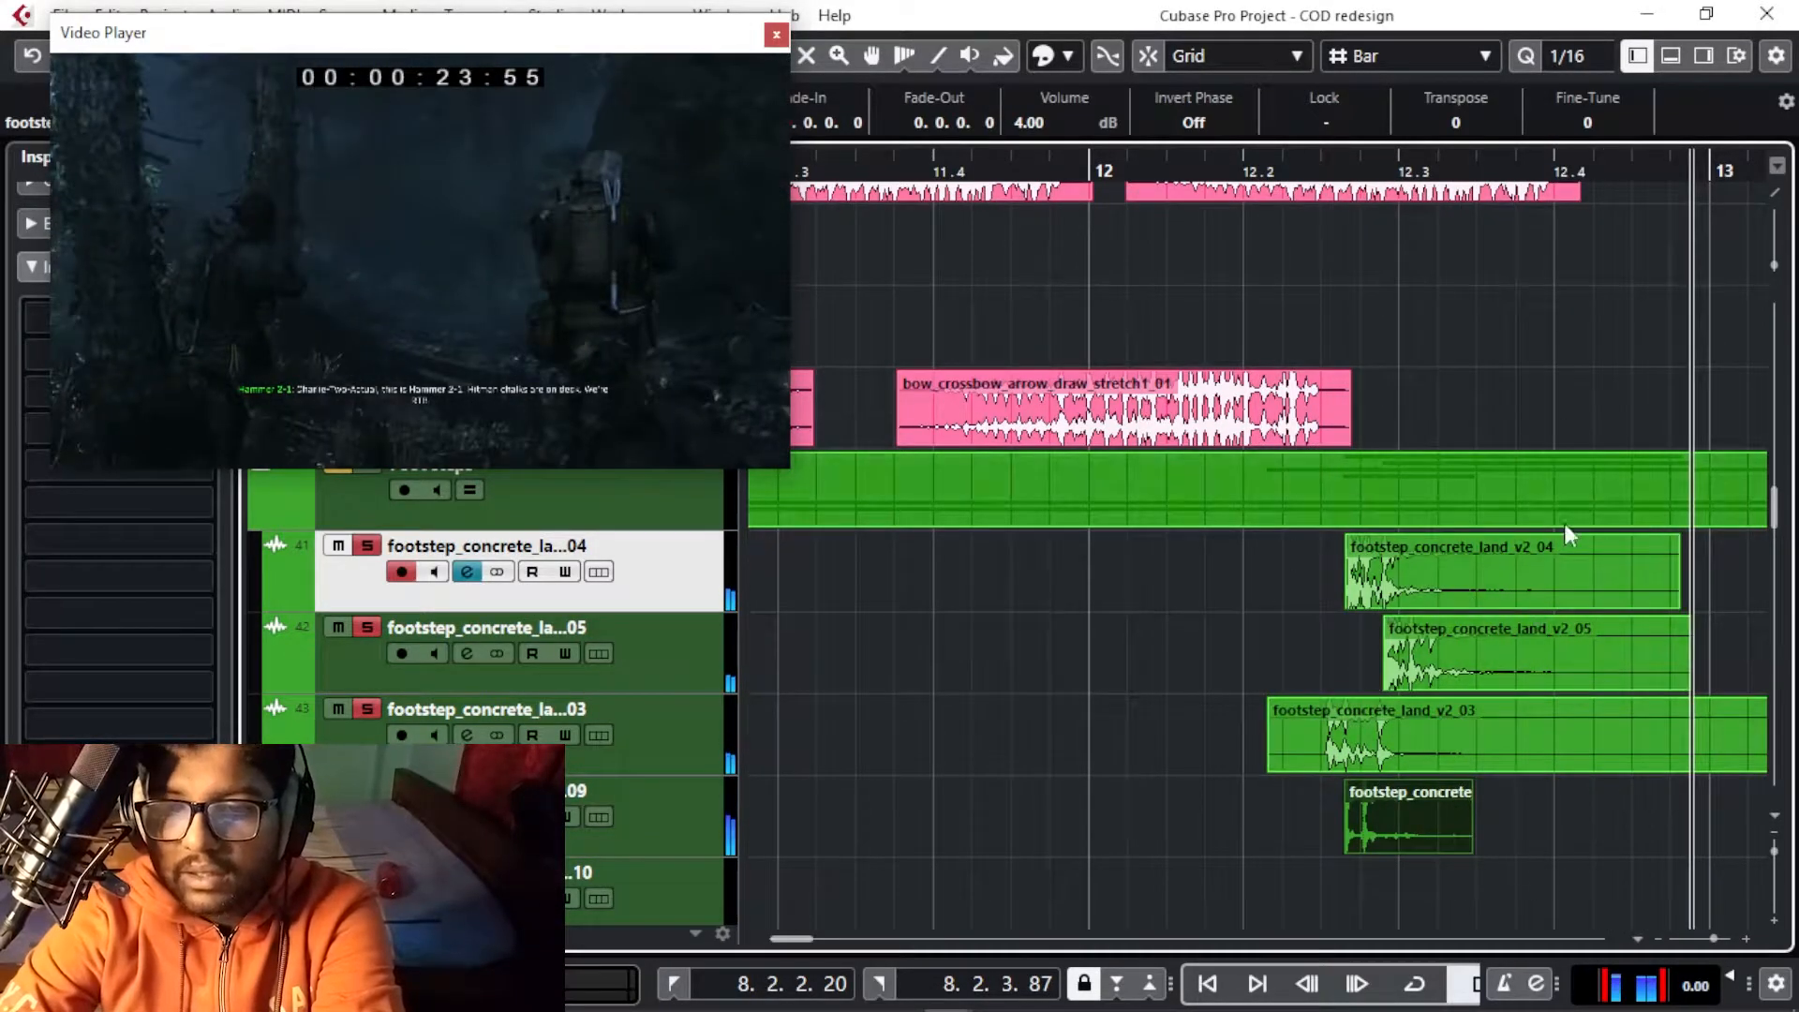
Find the sampler-based footstep tracks below the metal ones and select the foot step samp others track
{"action": "scroll", "coordinate": [491, 581], "scroll_direction": "up", "scroll_amount": 2}
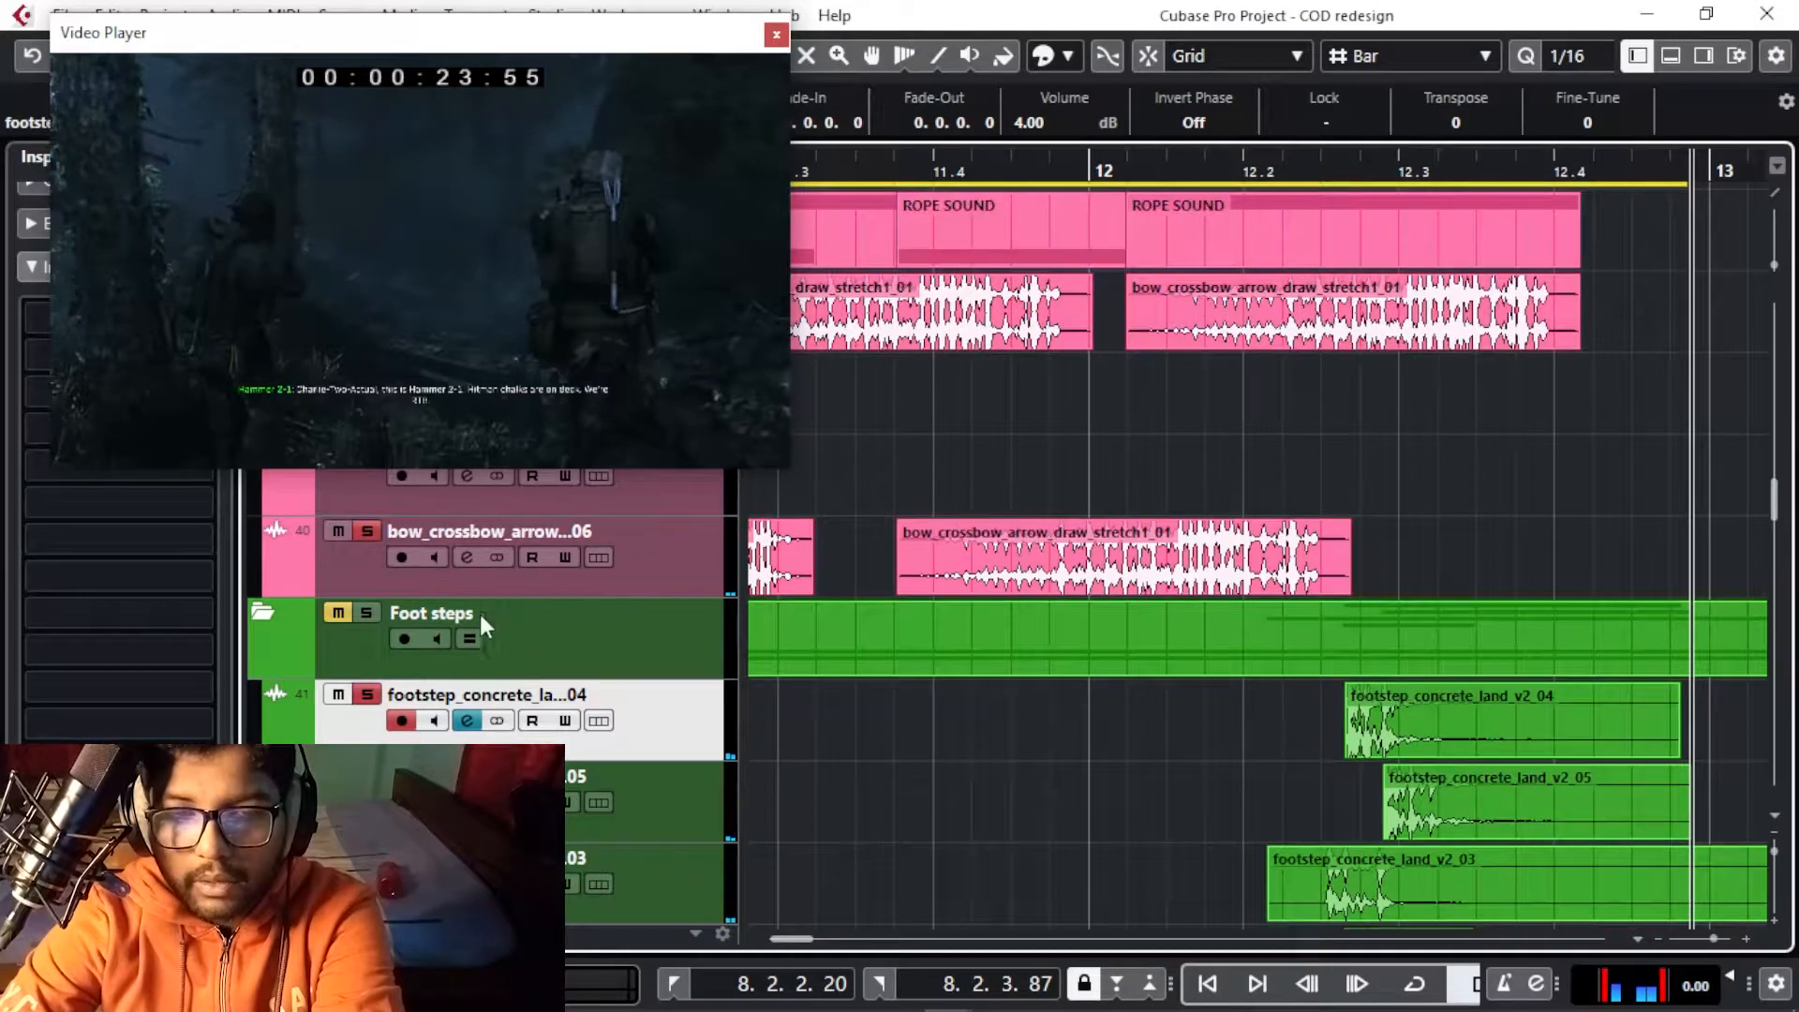
{"action": "scroll", "coordinate": [1184, 610], "scroll_direction": "down", "scroll_amount": 6}
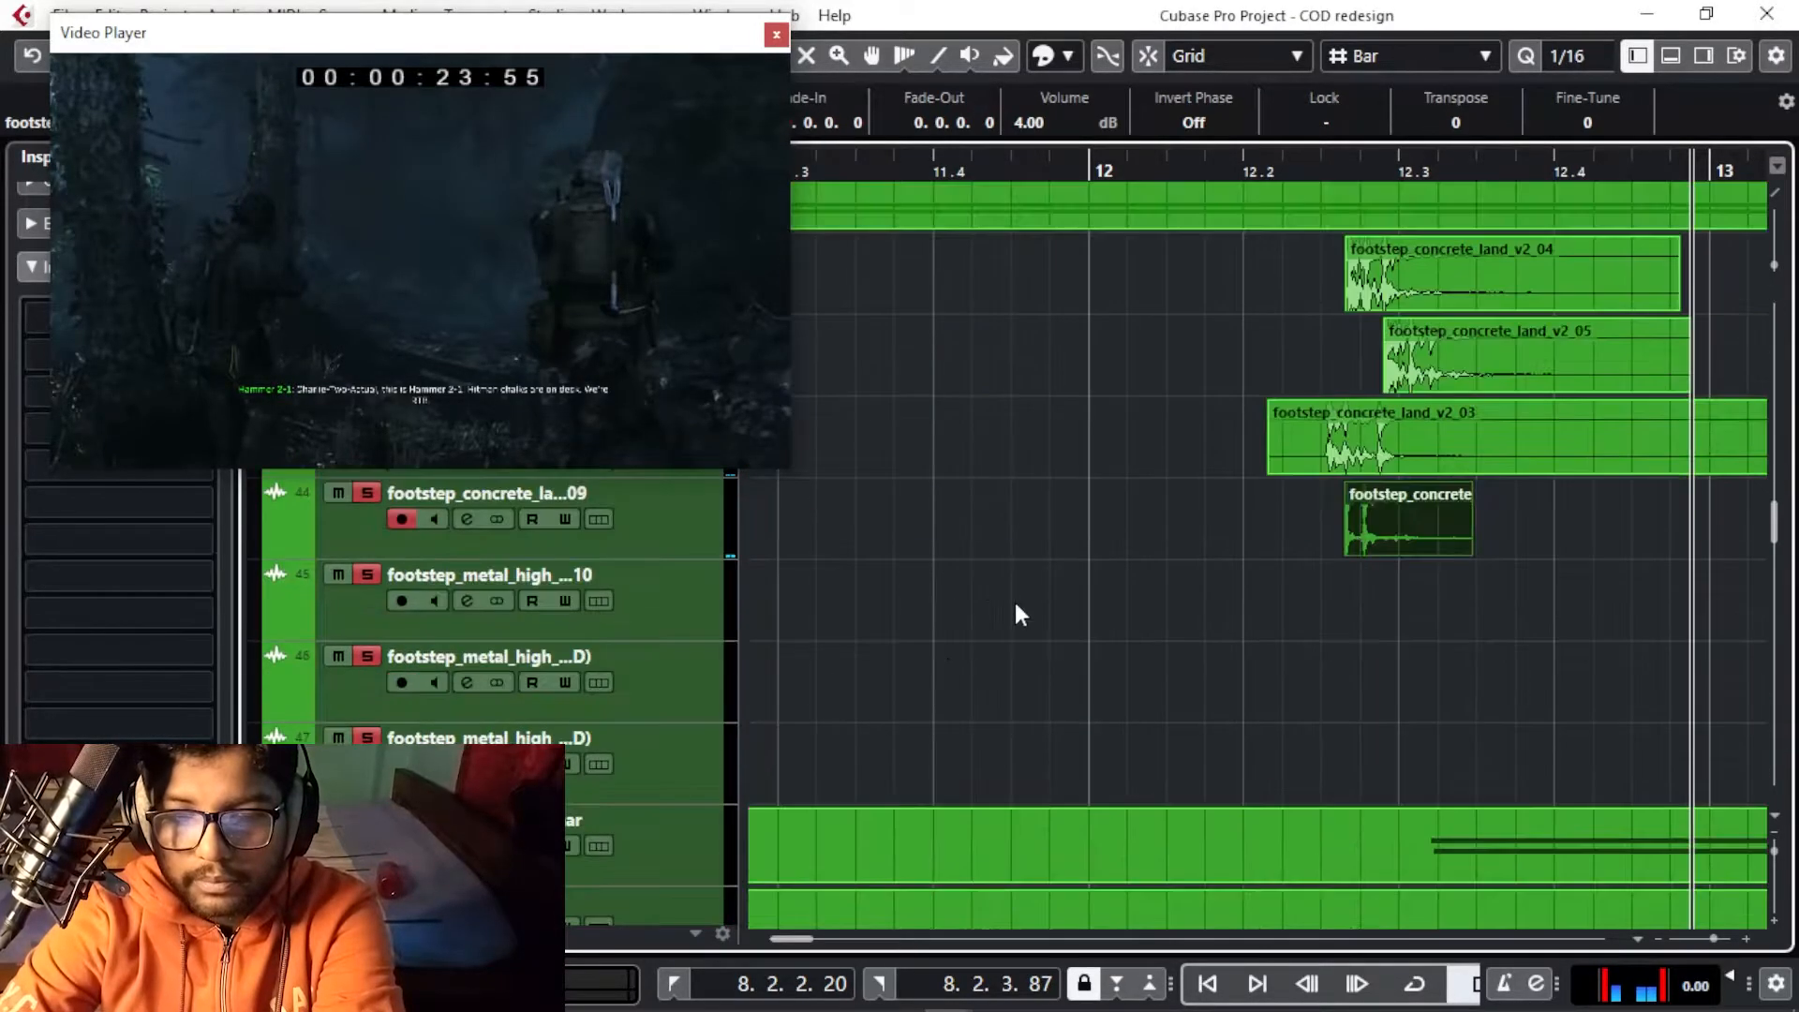
{"action": "scroll", "coordinate": [997, 609], "scroll_direction": "down", "scroll_amount": 3}
{"action": "key", "text": "g"}
{"action": "key", "text": "g"}
{"action": "key", "text": "g"}
{"action": "key", "text": "g"}
{"action": "key", "text": "g"}
{"action": "key", "text": "g"}
{"action": "key", "text": "g"}
{"action": "key", "text": "g"}
{"action": "key", "text": "g"}
{"action": "key", "text": "g"}
{"action": "key", "text": "g"}
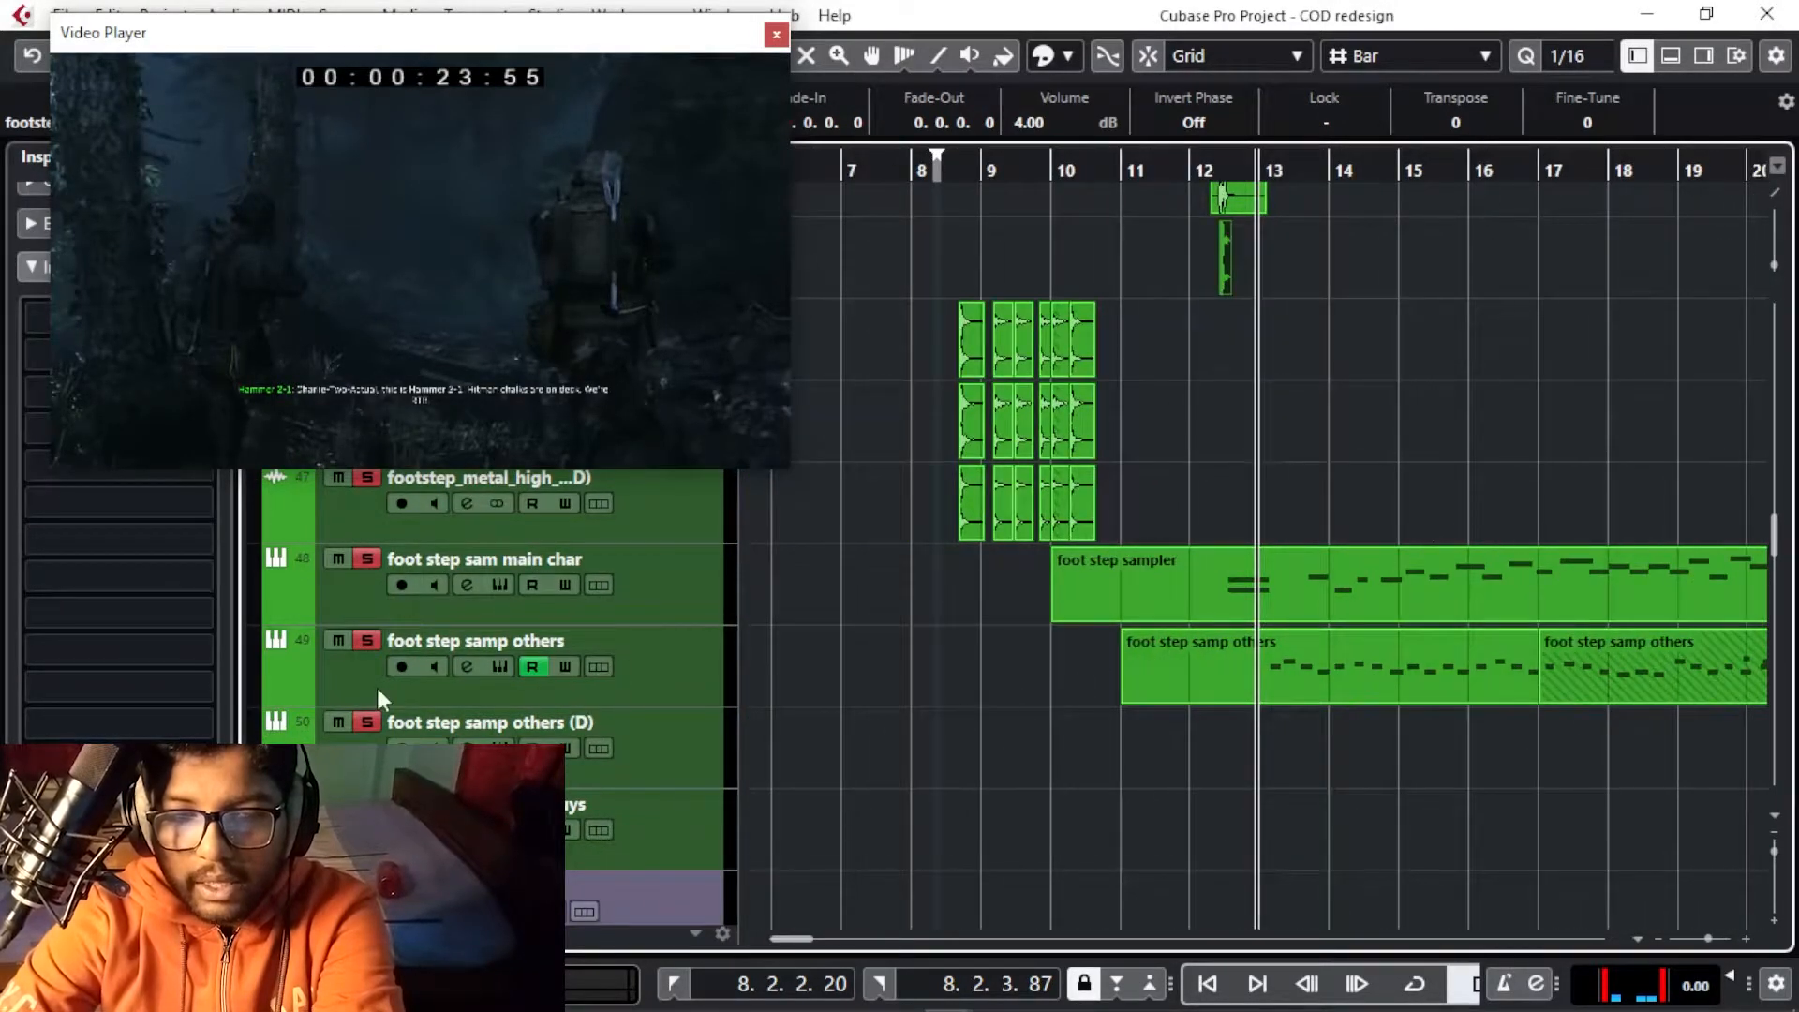
{"action": "left_click", "coordinate": [376, 688]}
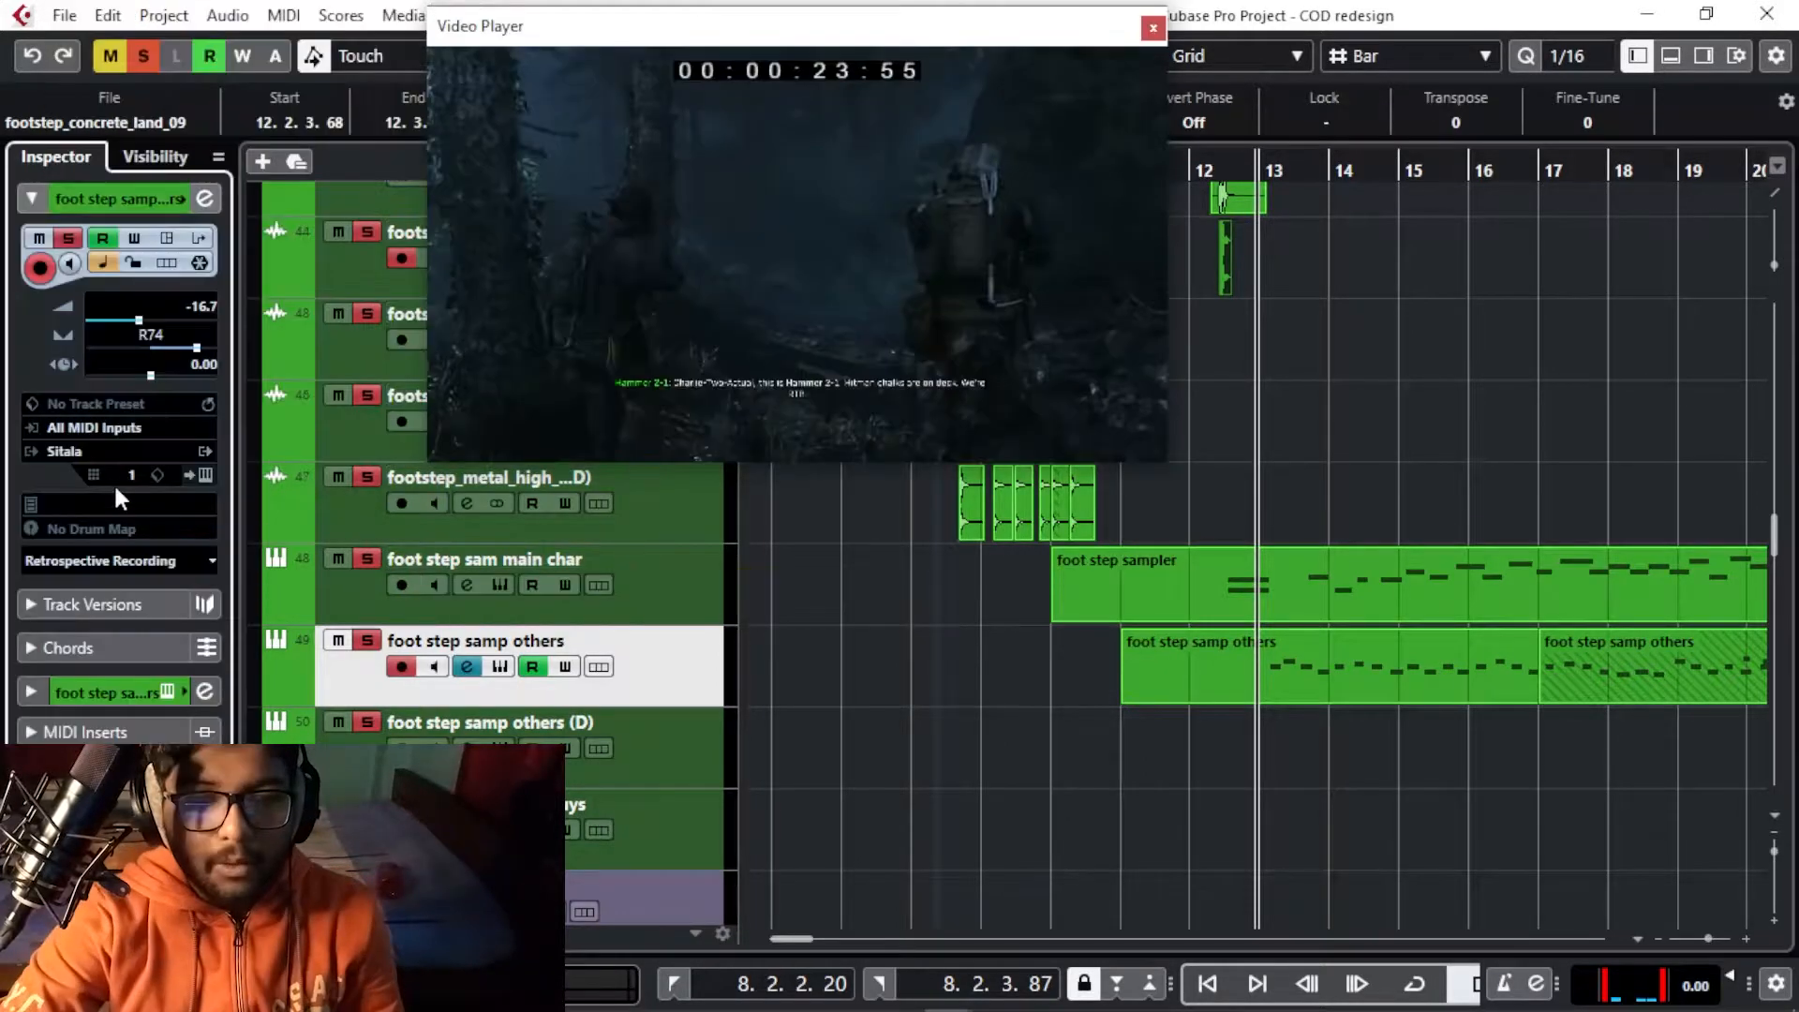
Open the Sitala sampler of the foot step samp others track to inspect its footstep samples, and close it
{"action": "left_click", "coordinate": [80, 447]}
{"action": "left_click", "coordinate": [80, 444]}
{"action": "left_click", "coordinate": [208, 475]}
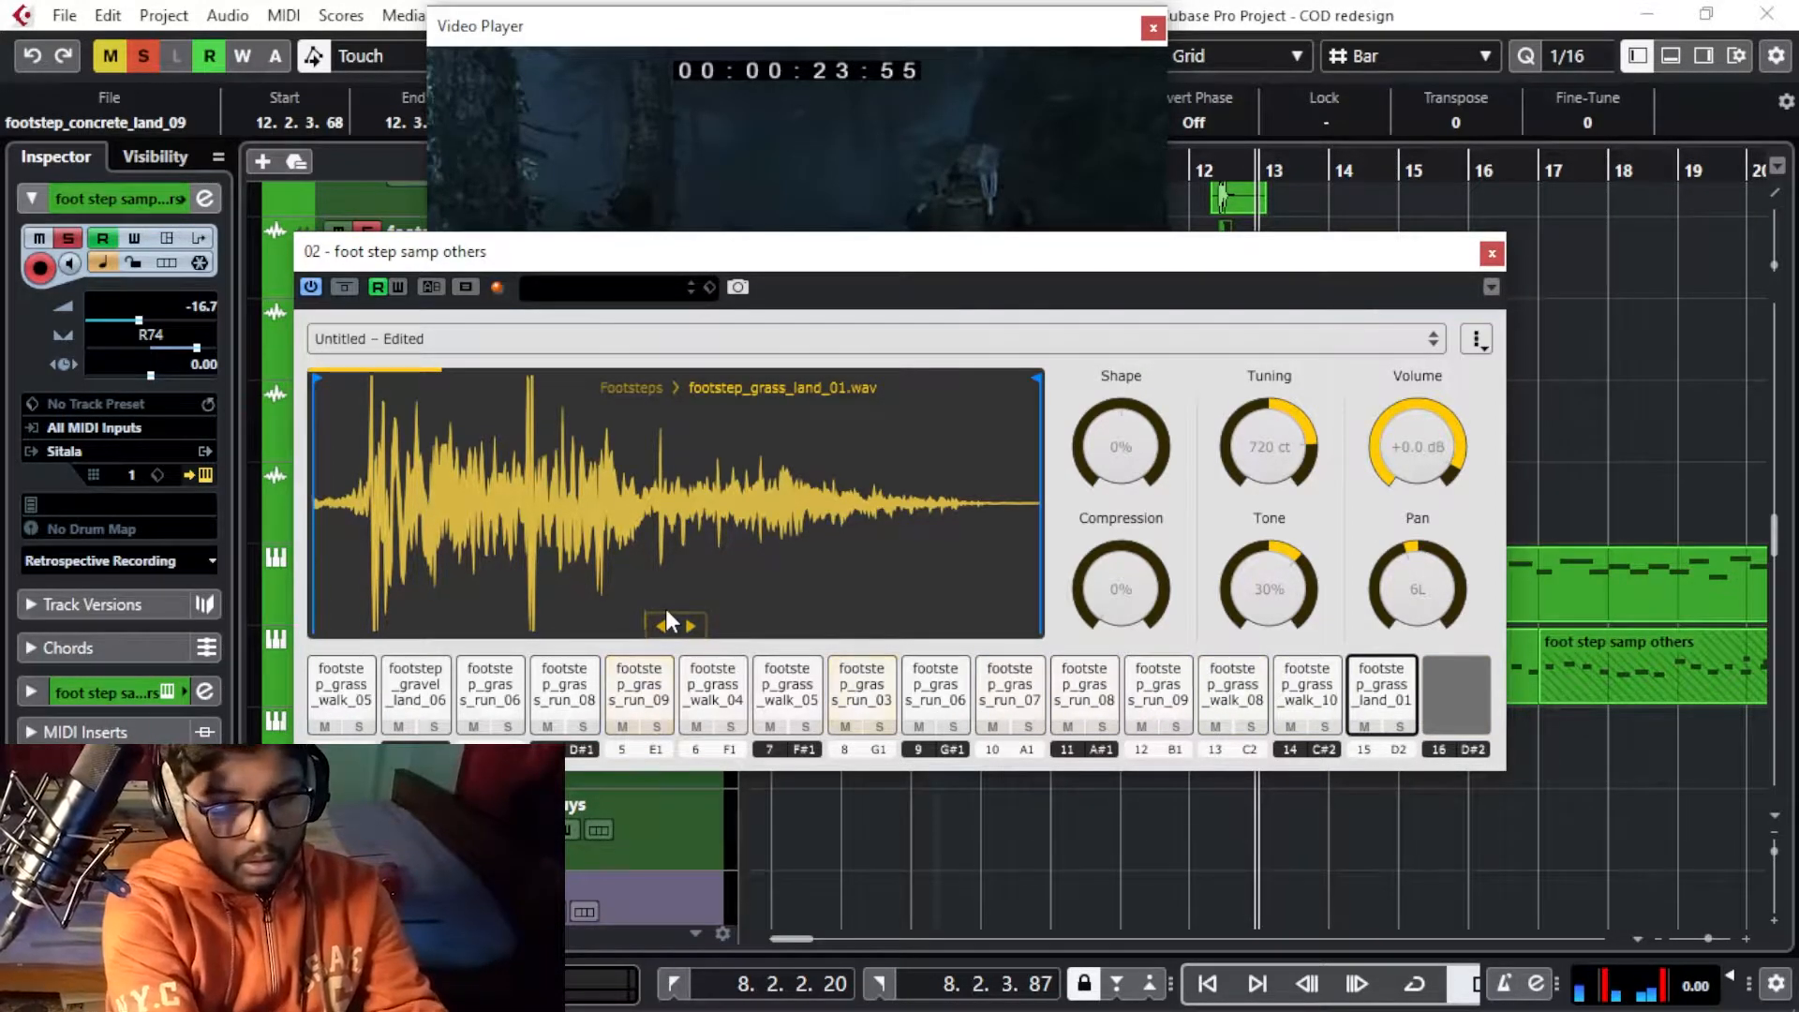
{"action": "left_click", "coordinate": [1488, 255]}
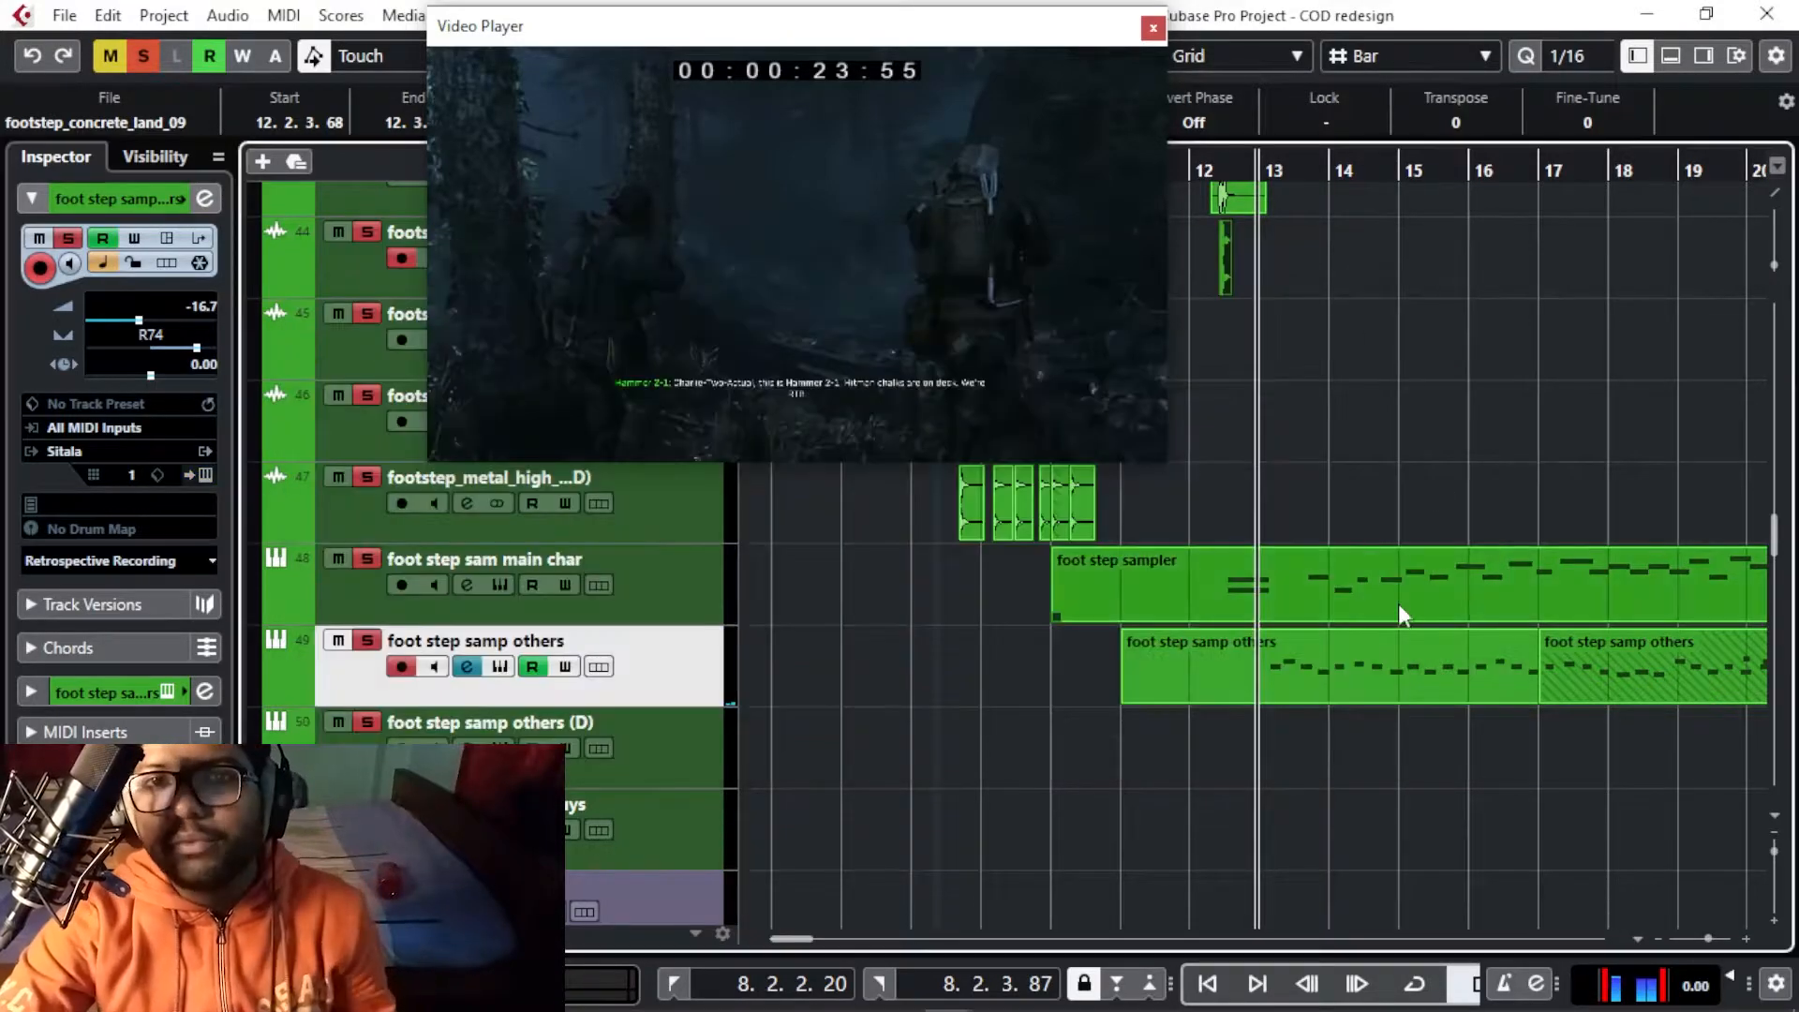
Examine the footstep sampler clips and the landing clips around bars 12 to 16
{"action": "scroll", "coordinate": [1310, 466], "scroll_direction": "up", "scroll_amount": 2}
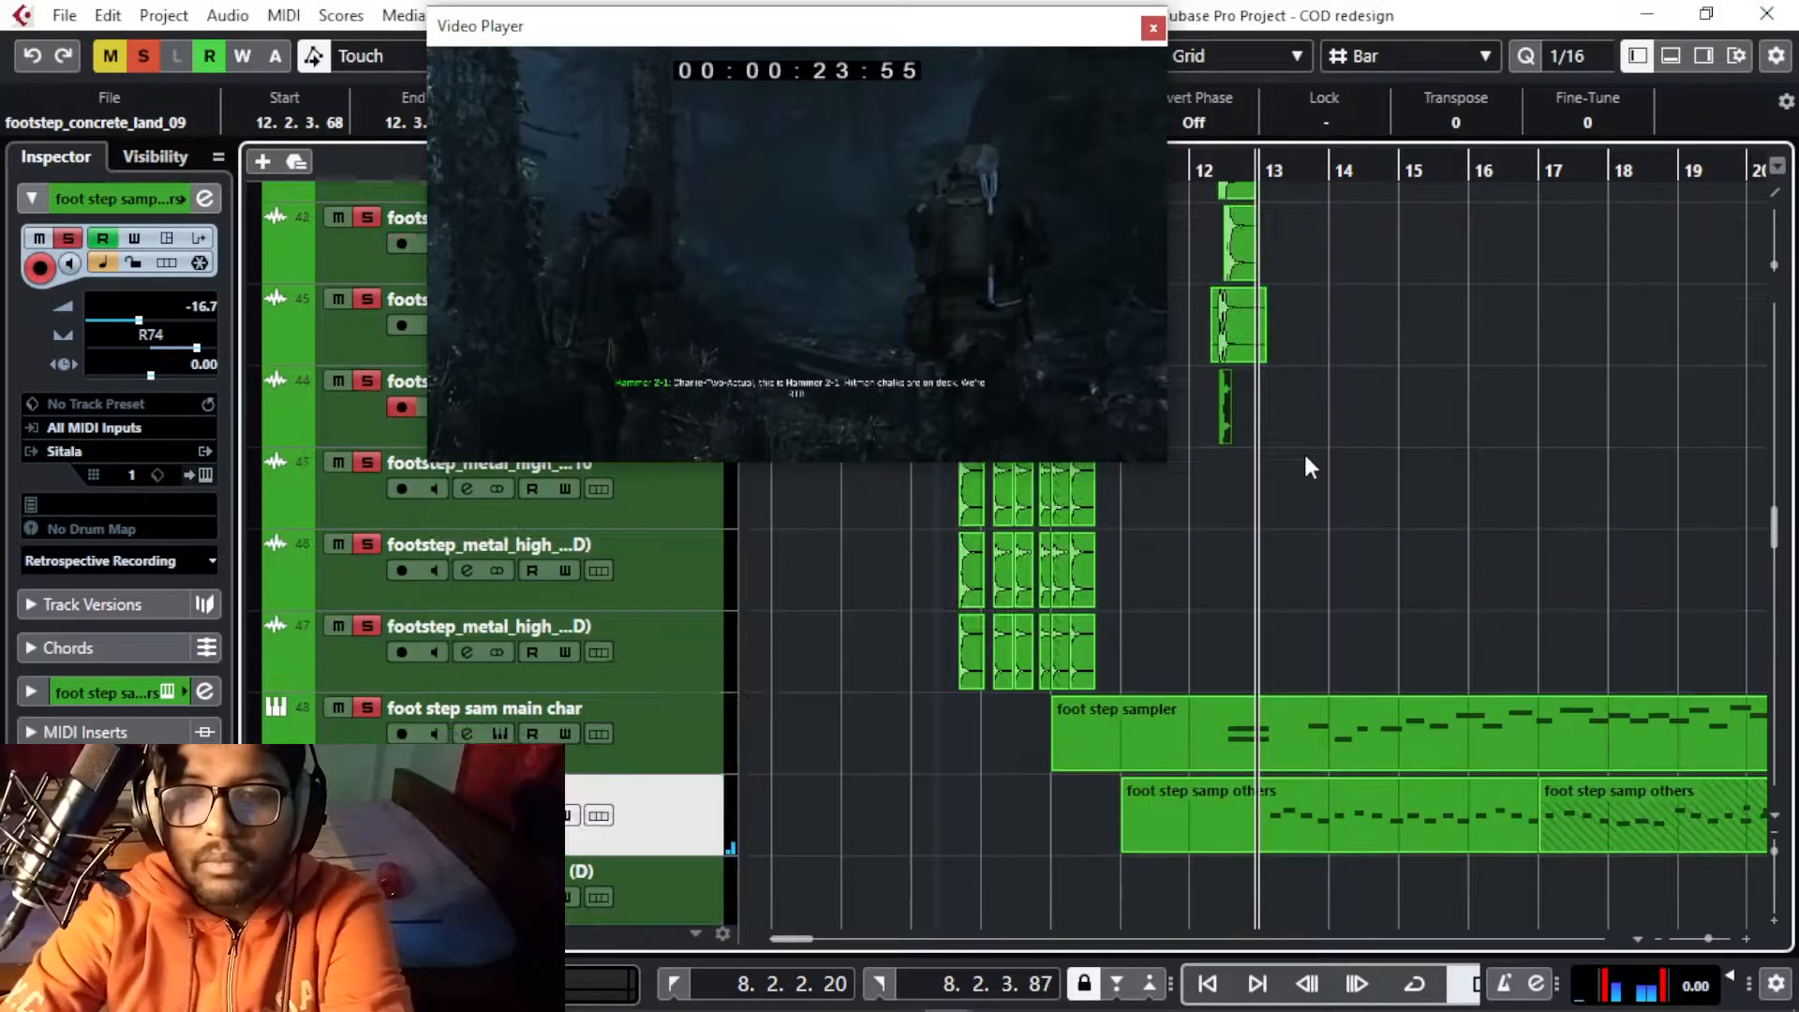
{"action": "scroll", "coordinate": [1354, 450], "scroll_direction": "up", "scroll_amount": 2}
{"action": "scroll", "coordinate": [1256, 555], "scroll_direction": "down", "scroll_amount": 2}
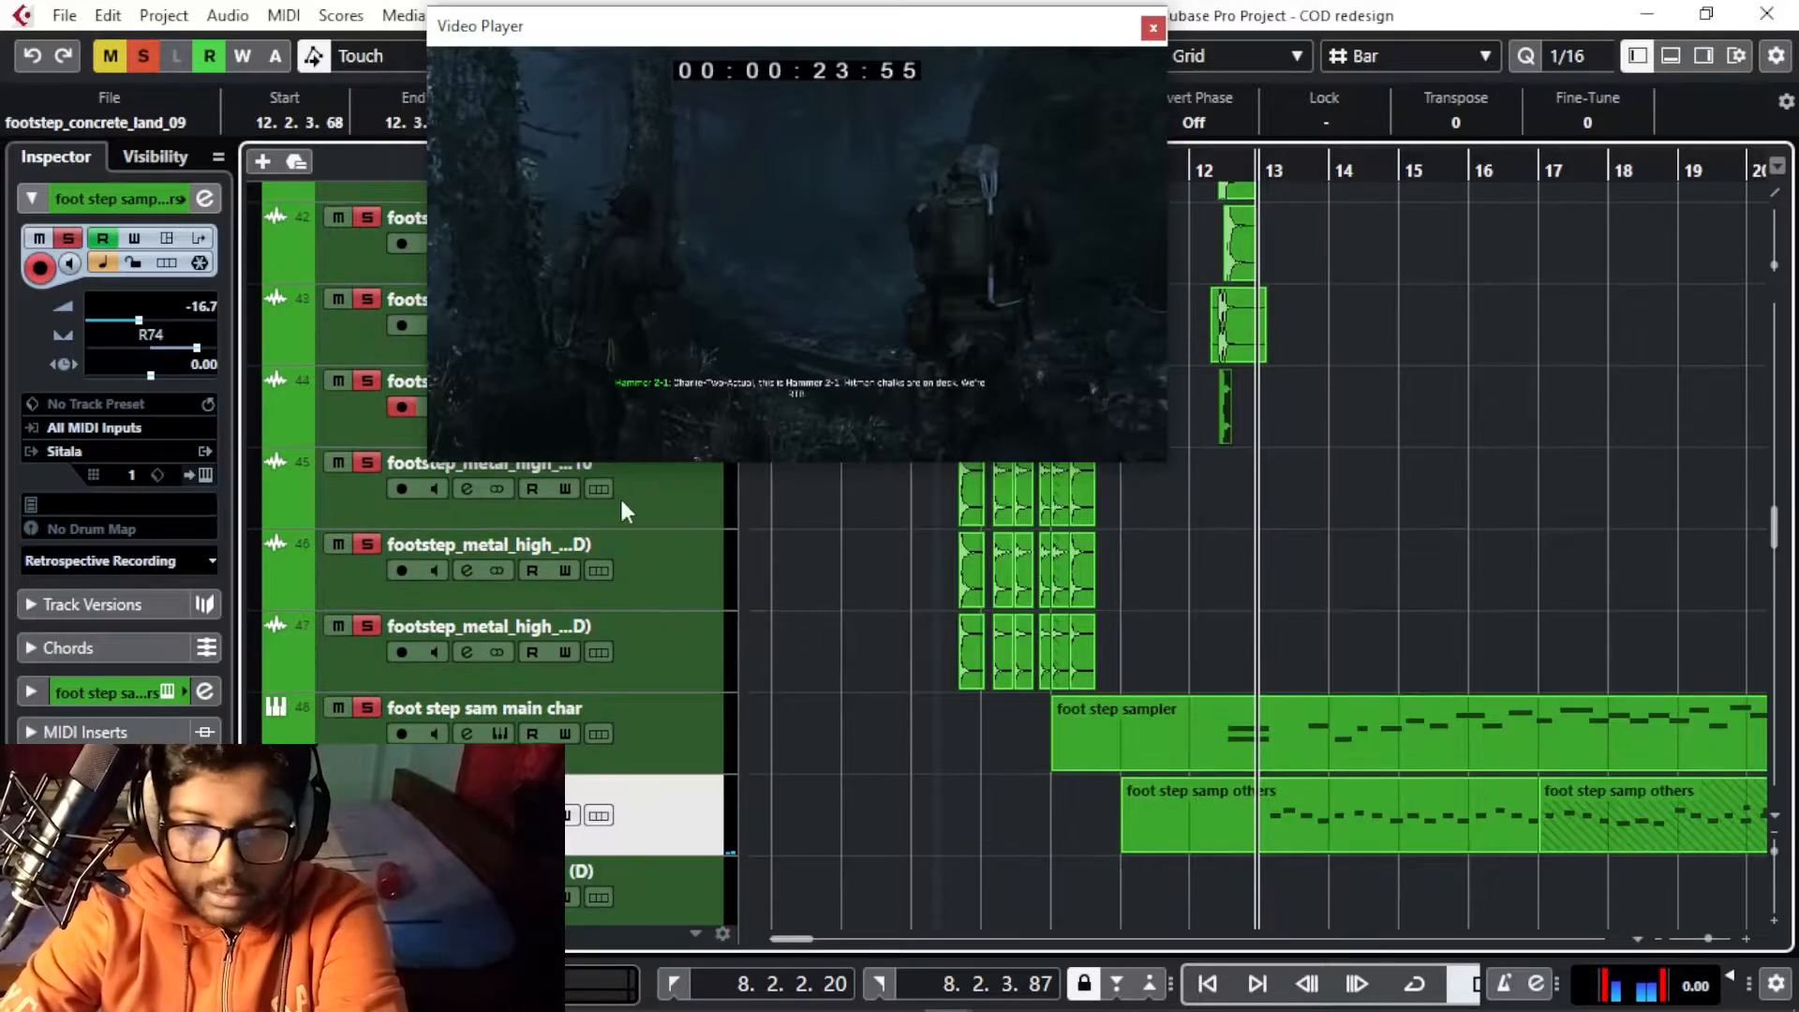
{"action": "key", "text": "h"}
{"action": "key", "text": "h"}
{"action": "key", "text": "h"}
{"action": "key", "text": "h"}
{"action": "key", "text": "h"}
{"action": "key", "text": "h"}
{"action": "key", "text": "g"}
{"action": "key", "text": "g"}
{"action": "key", "text": "g"}
{"action": "key", "text": "g"}
{"action": "key", "text": "g"}
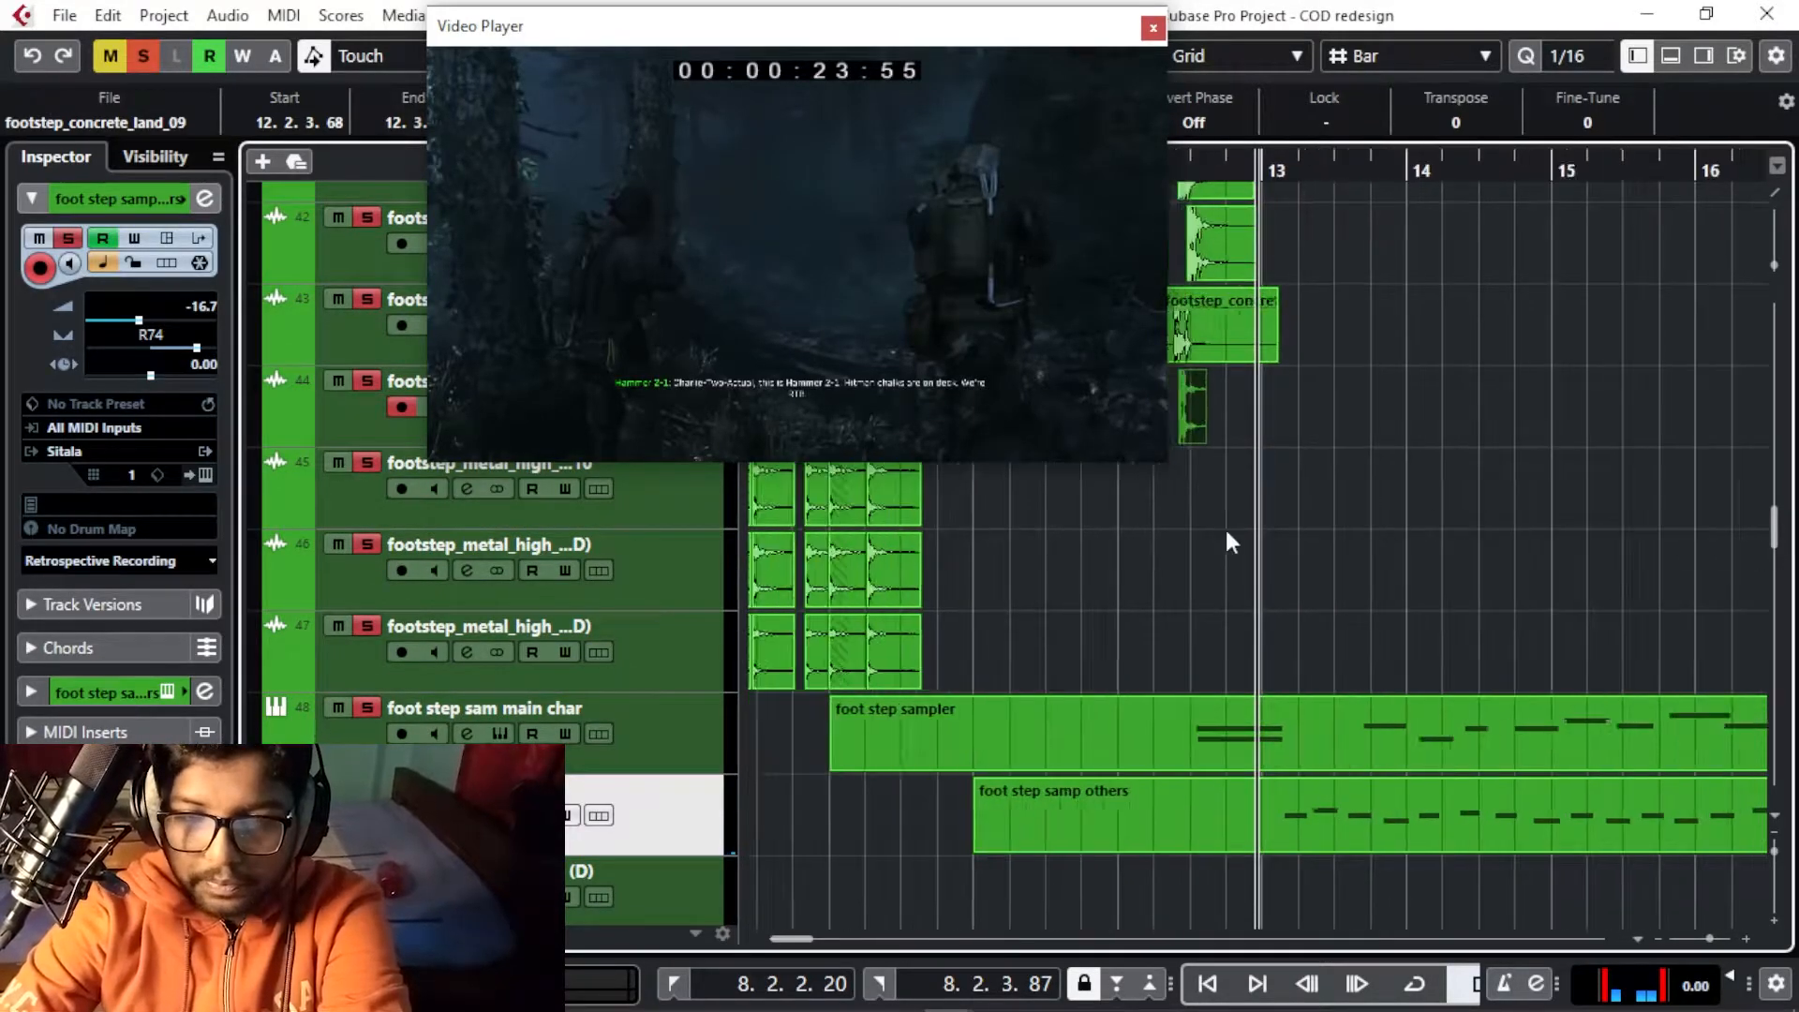
Play the footstep sampler layers from about bar 13 and follow the foot step sampler and foot step samp others clips
{"action": "scroll", "coordinate": [1255, 562], "scroll_direction": "down", "scroll_amount": 2}
{"action": "key", "text": "space"}
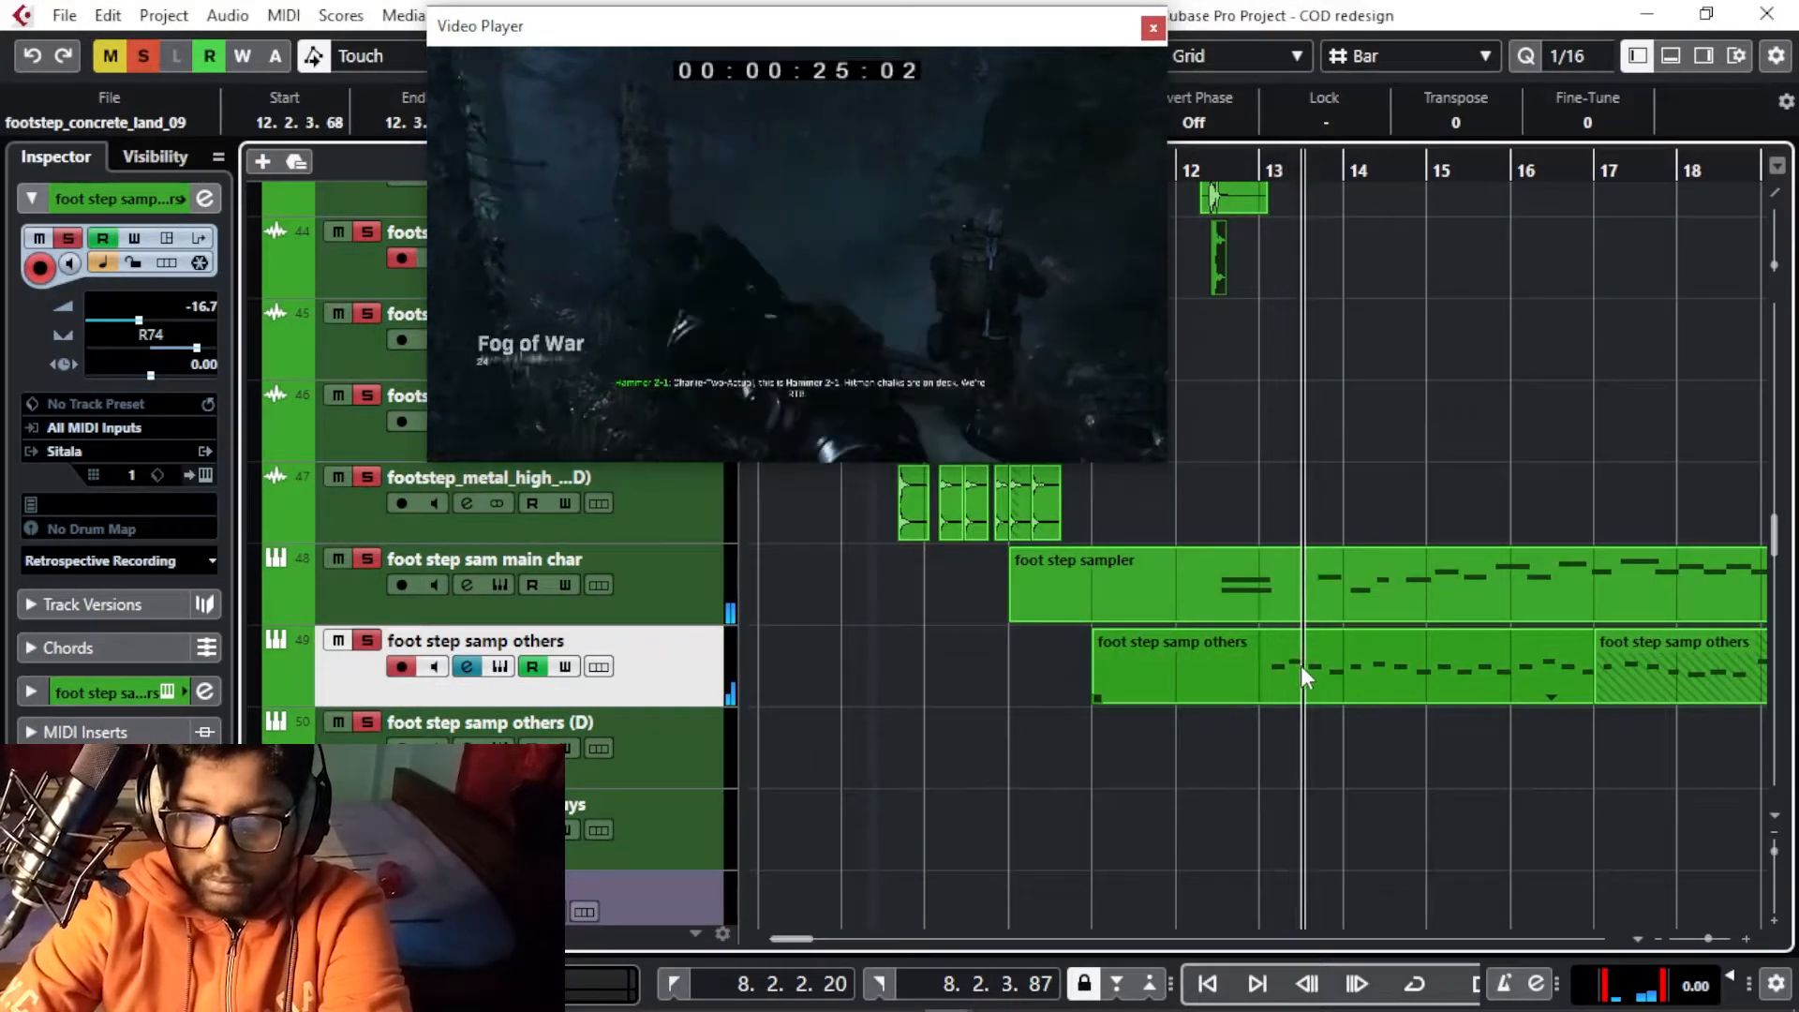
{"action": "key", "text": "g"}
{"action": "key", "text": "g"}
{"action": "key", "text": "g"}
{"action": "key", "text": "g"}
{"action": "key", "text": "h"}
{"action": "key", "text": "h"}
{"action": "key", "text": "h"}
{"action": "key", "text": "h"}
{"action": "key", "text": "h"}
{"action": "key", "text": "h"}
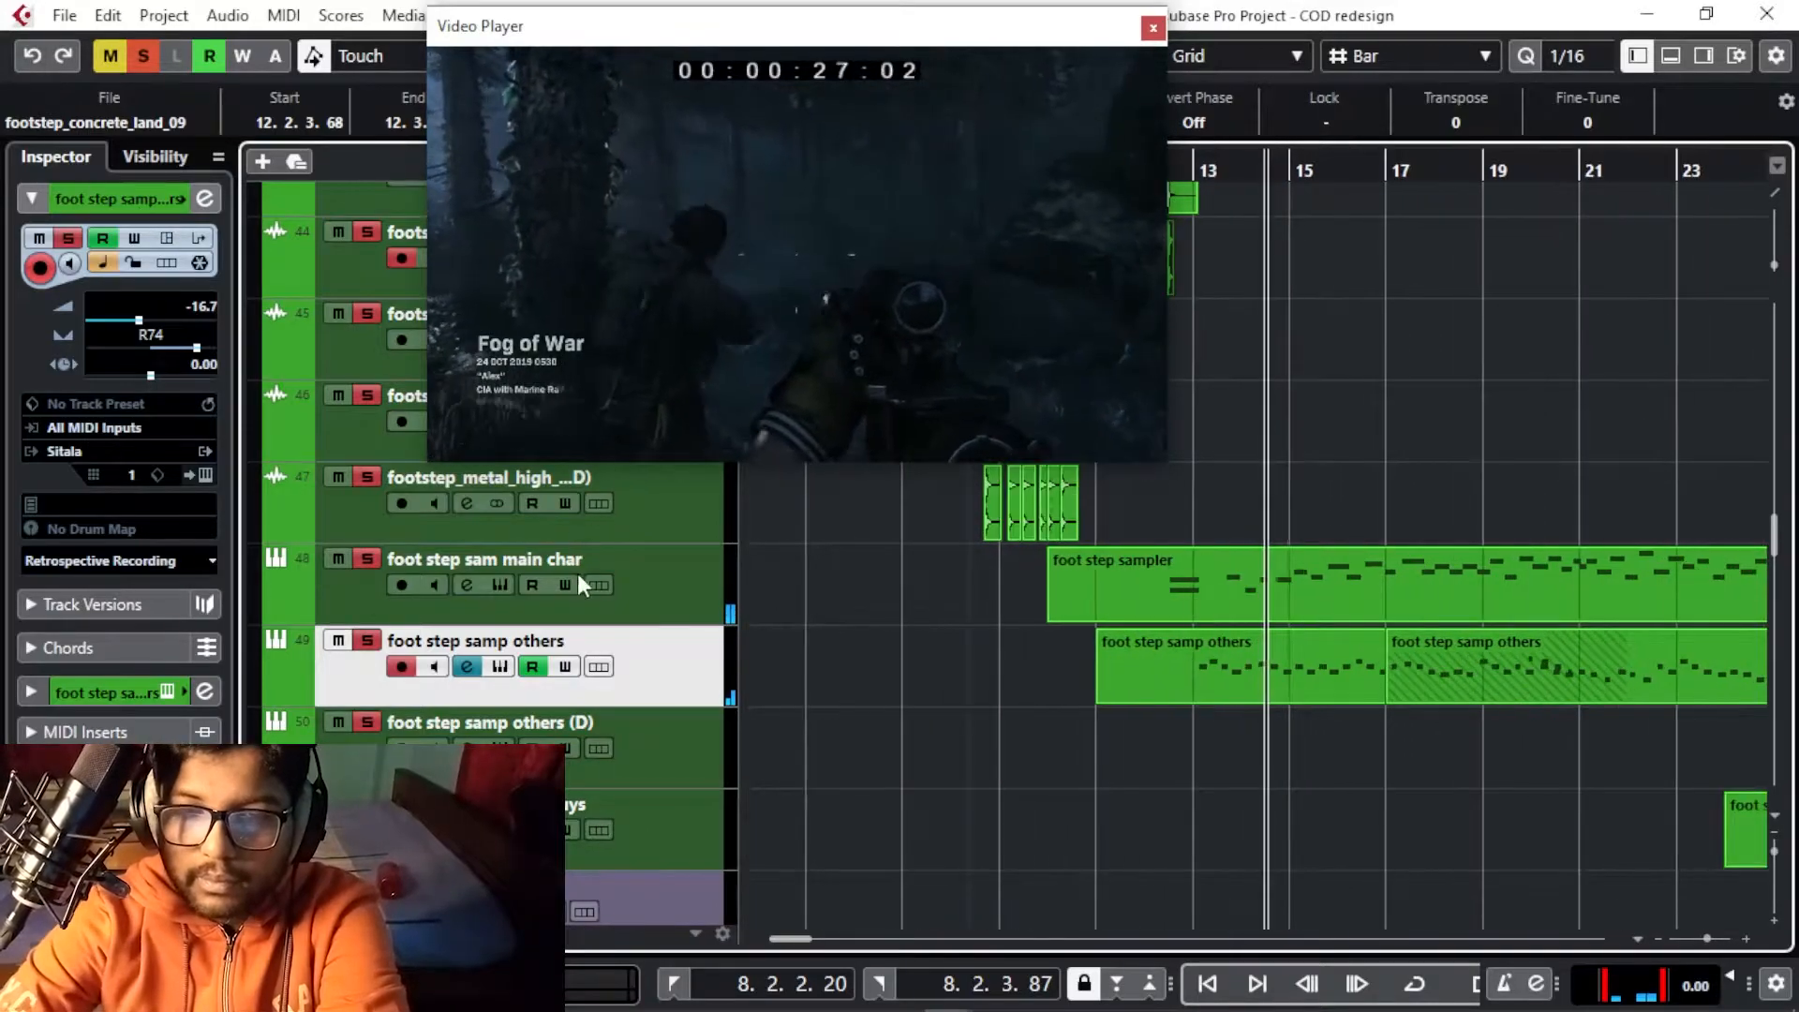
{"action": "scroll", "coordinate": [1329, 757], "scroll_direction": "down", "scroll_amount": 4}
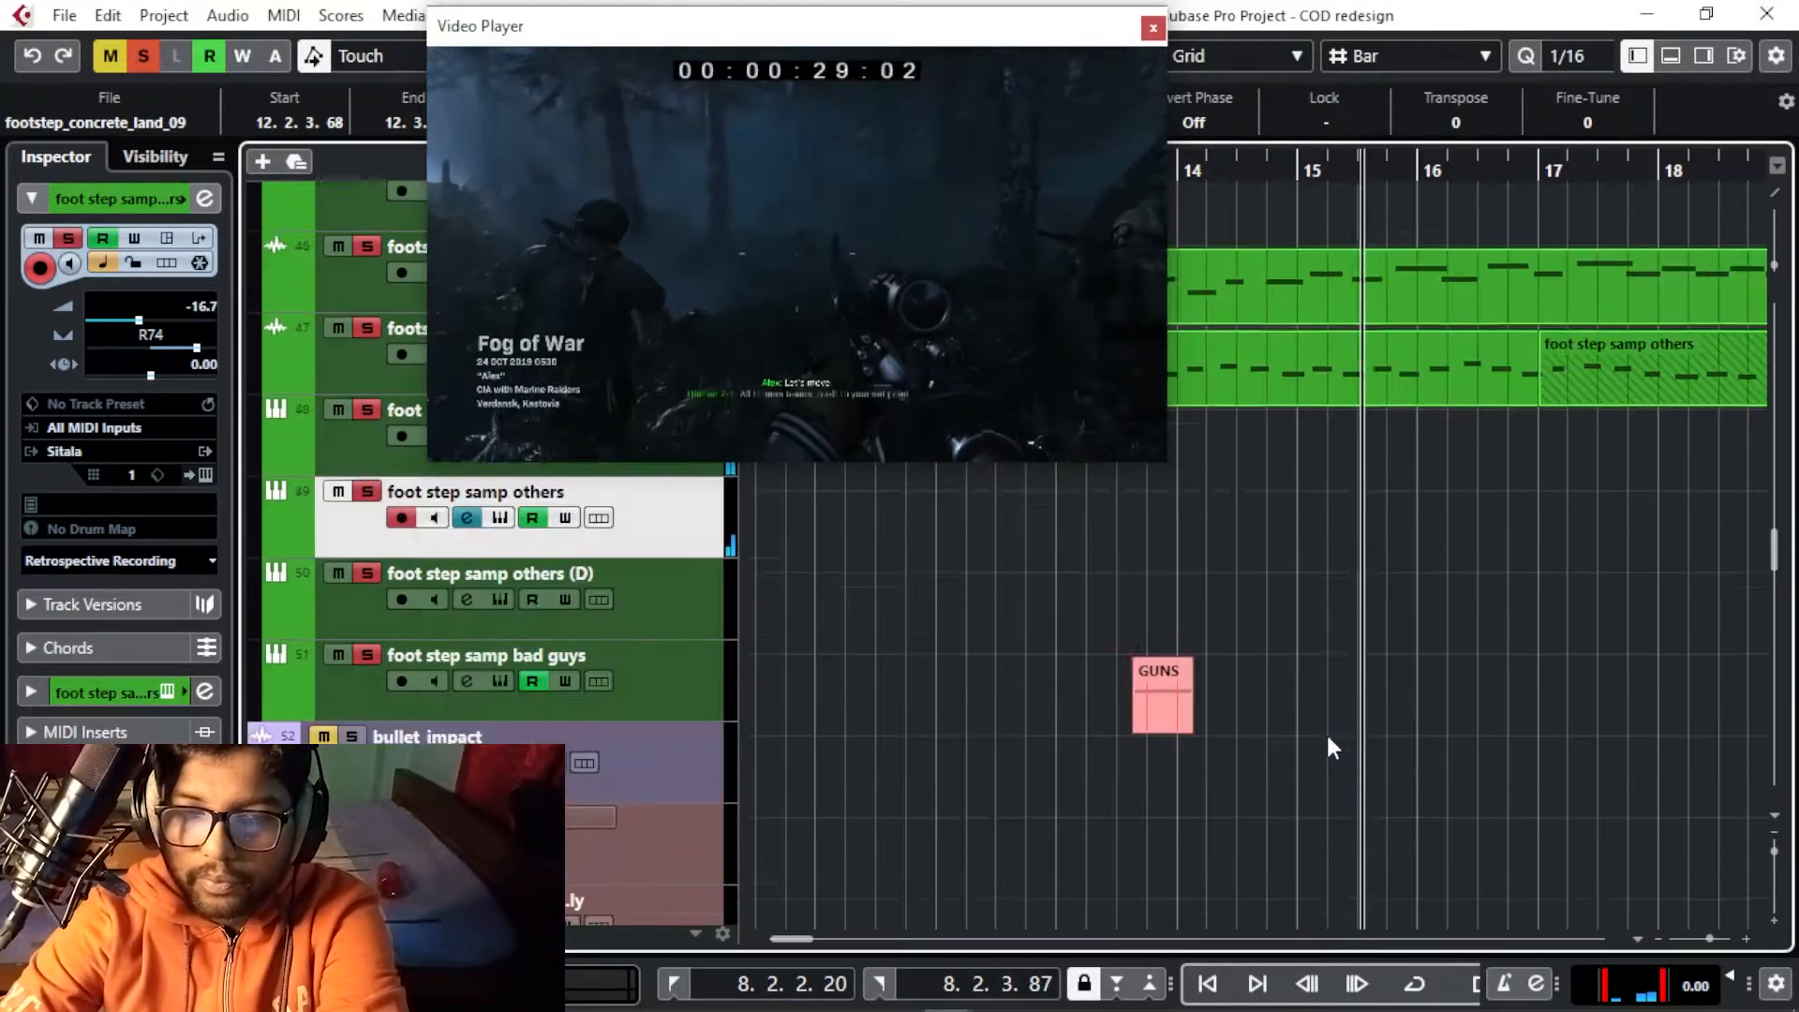
Return to the beginning of the project and move the video player clear of the timeline and ruler
{"action": "scroll", "coordinate": [1325, 733], "scroll_direction": "up", "scroll_amount": 10}
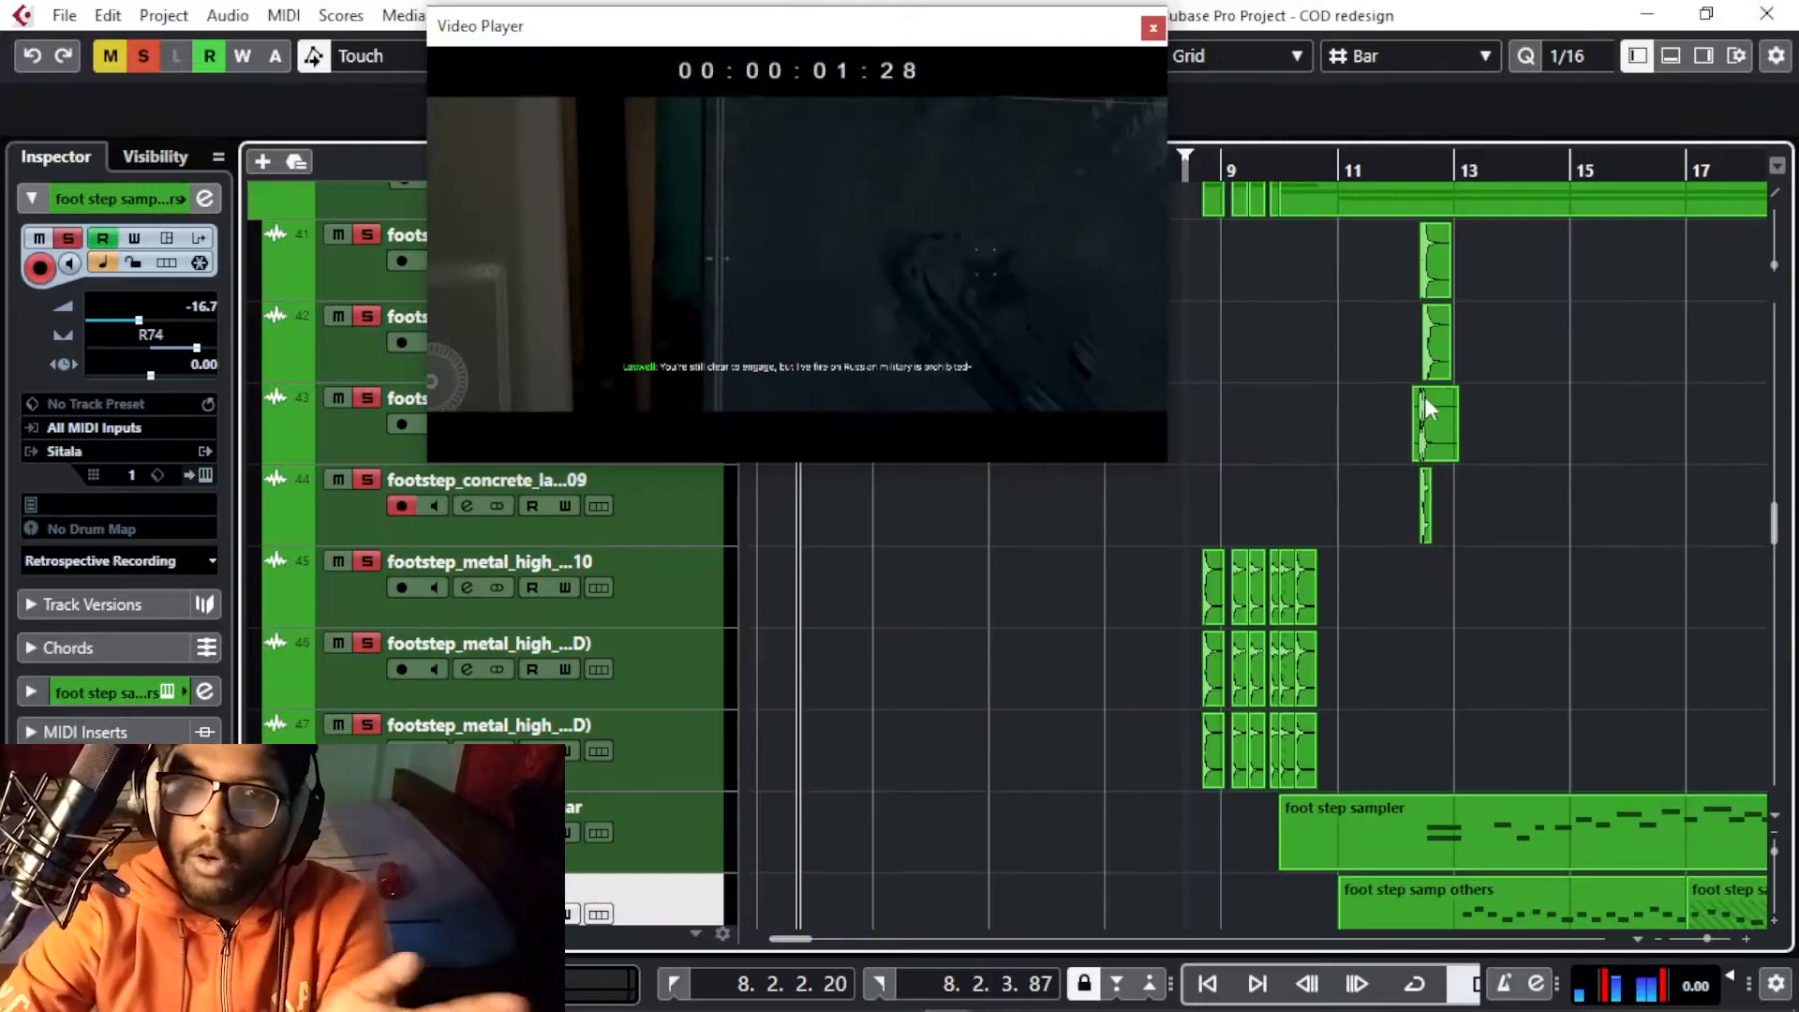
{"action": "scroll", "coordinate": [1426, 603], "scroll_direction": "up", "scroll_amount": 10}
{"action": "left_click", "coordinate": [1364, 583]}
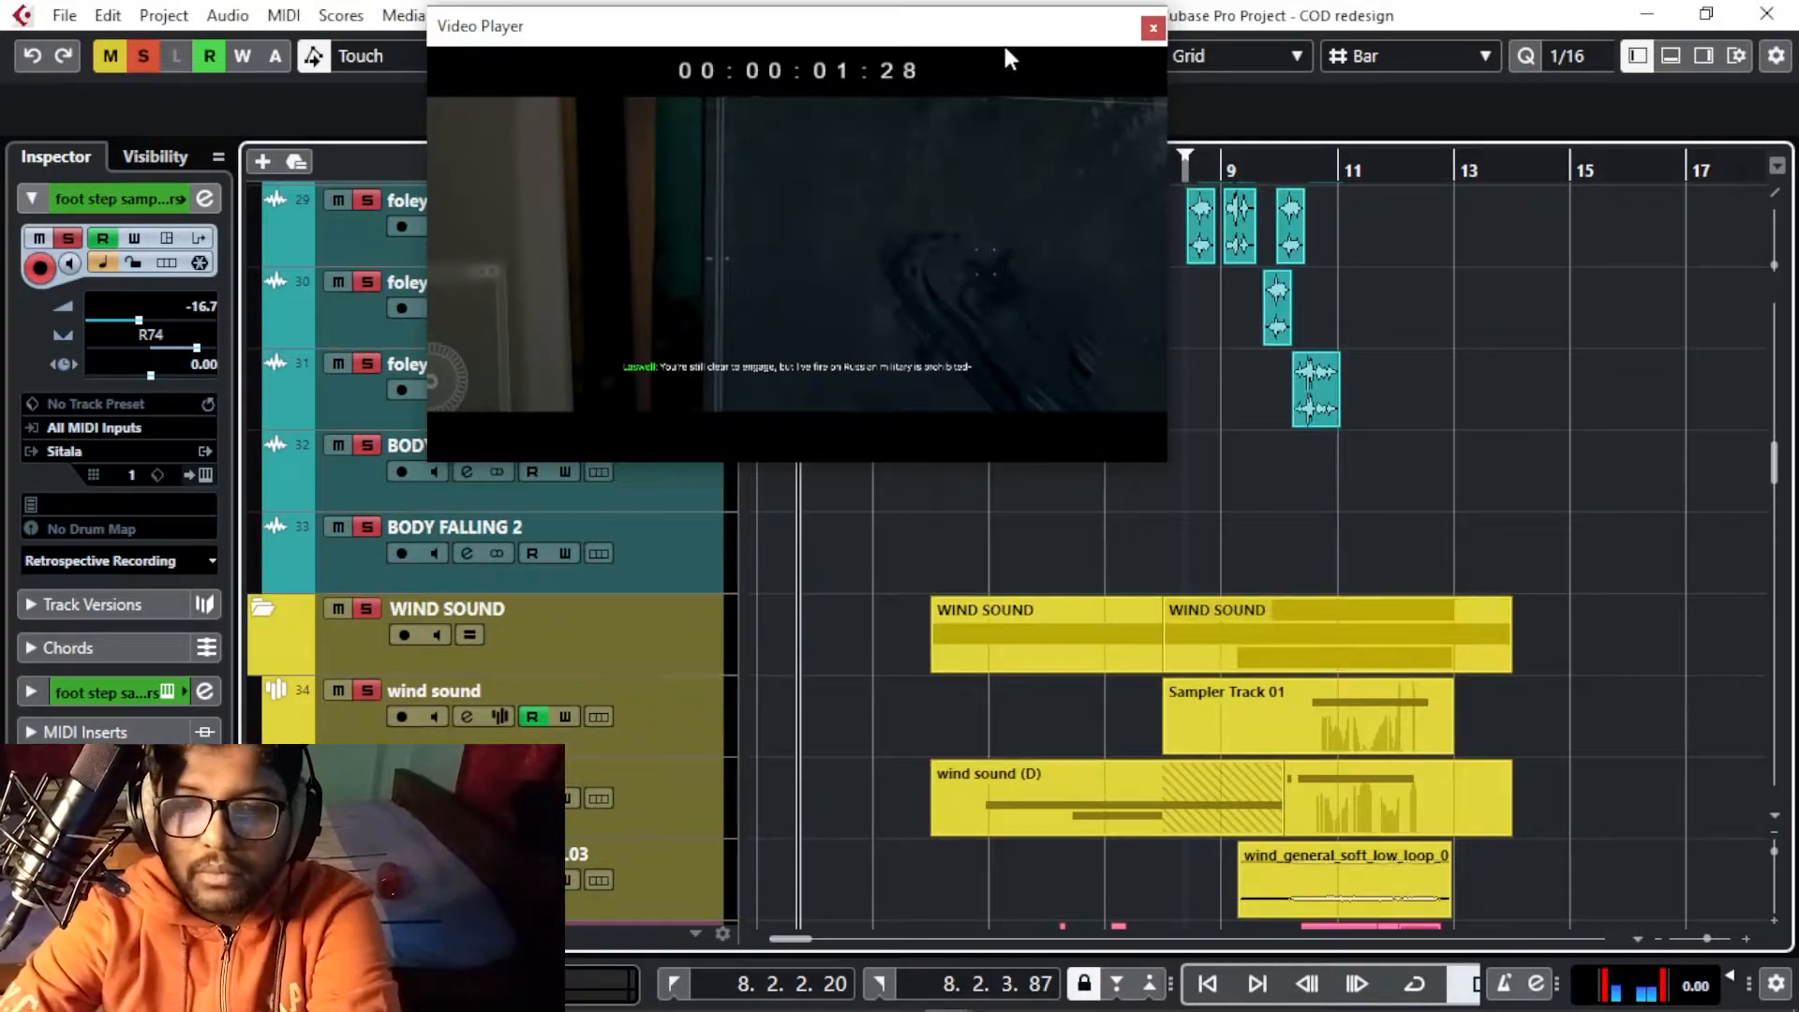
{"action": "left_click_drag", "start_coordinate": [1004, 47], "coordinate": [475, 42]}
{"action": "scroll", "coordinate": [892, 369], "scroll_direction": "up", "scroll_amount": 8}
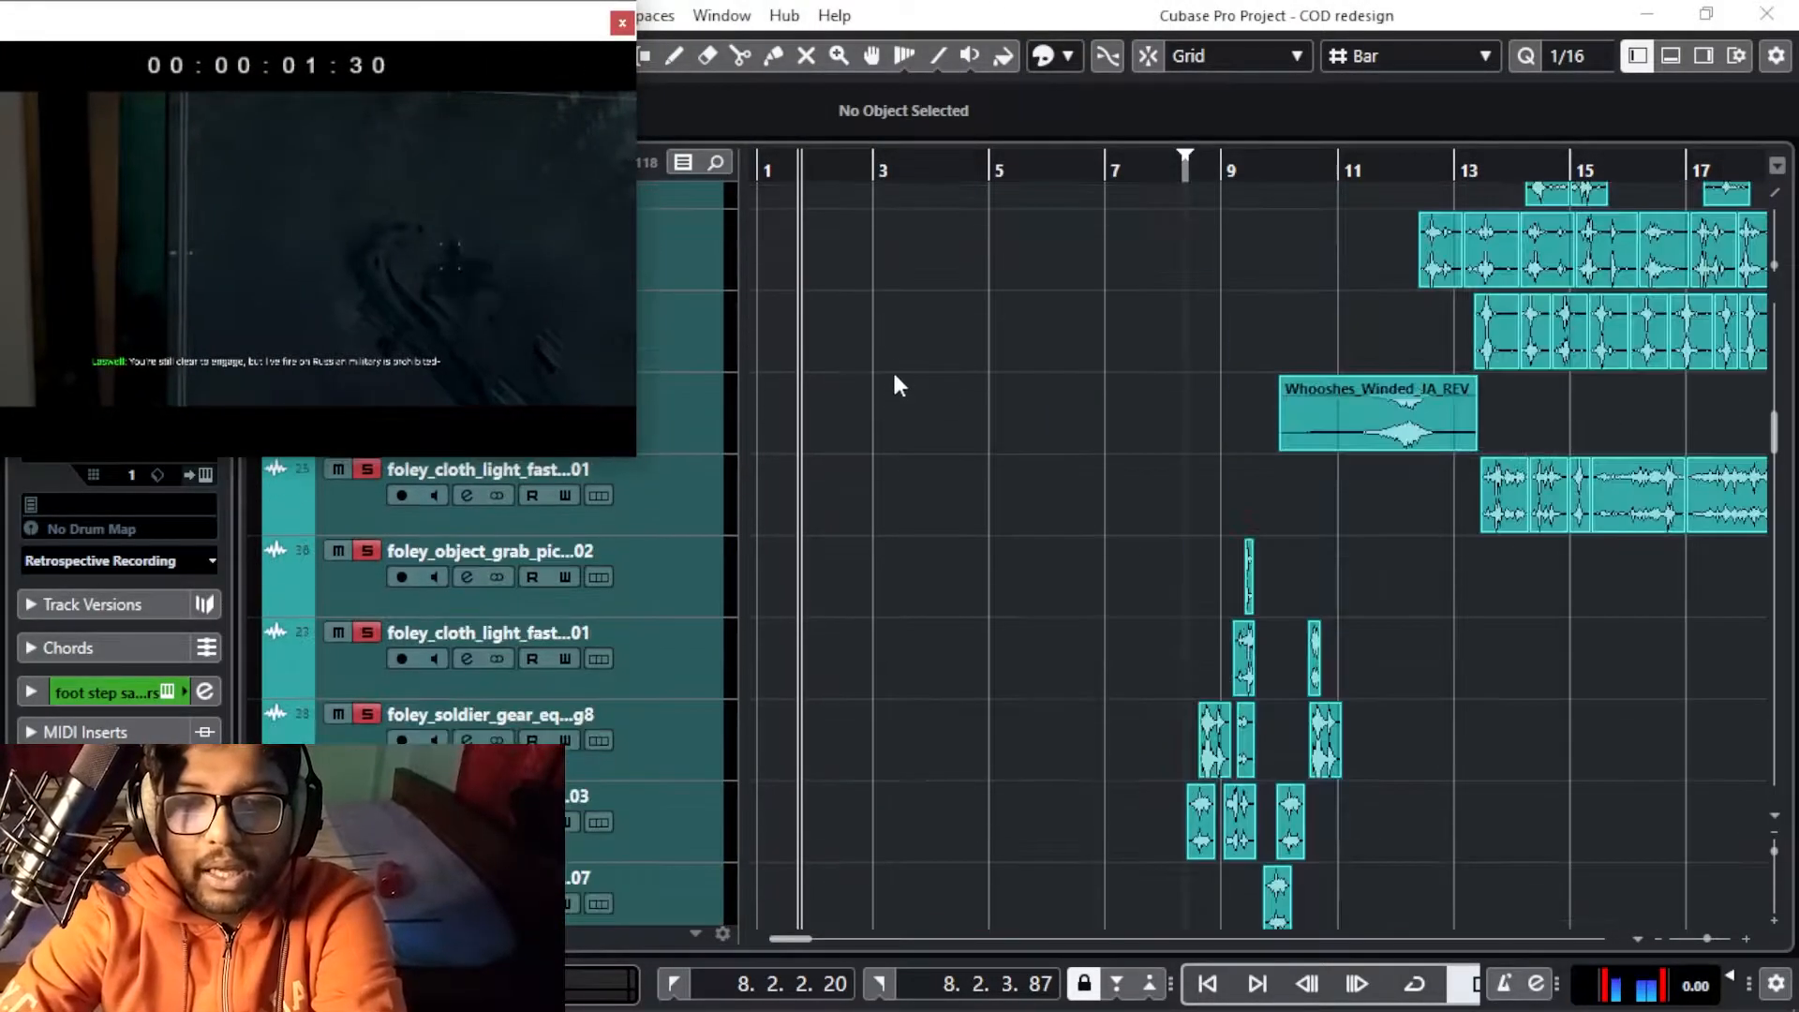
Examine the designed sample clips and the neighbouring AMBIs tracks from bar 1 to about bar 10
{"action": "key", "text": "h"}
{"action": "key", "text": "h"}
{"action": "key", "text": "h"}
{"action": "key", "text": "h"}
{"action": "key", "text": "h"}
{"action": "key", "text": "h"}
{"action": "scroll", "coordinate": [1004, 426], "scroll_direction": "up", "scroll_amount": 9}
{"action": "scroll", "coordinate": [1052, 415], "scroll_direction": "down", "scroll_amount": 7}
{"action": "key", "text": "g"}
{"action": "key", "text": "g"}
{"action": "key", "text": "g"}
{"action": "key", "text": "g"}
{"action": "key", "text": "g"}
{"action": "key", "text": "g"}
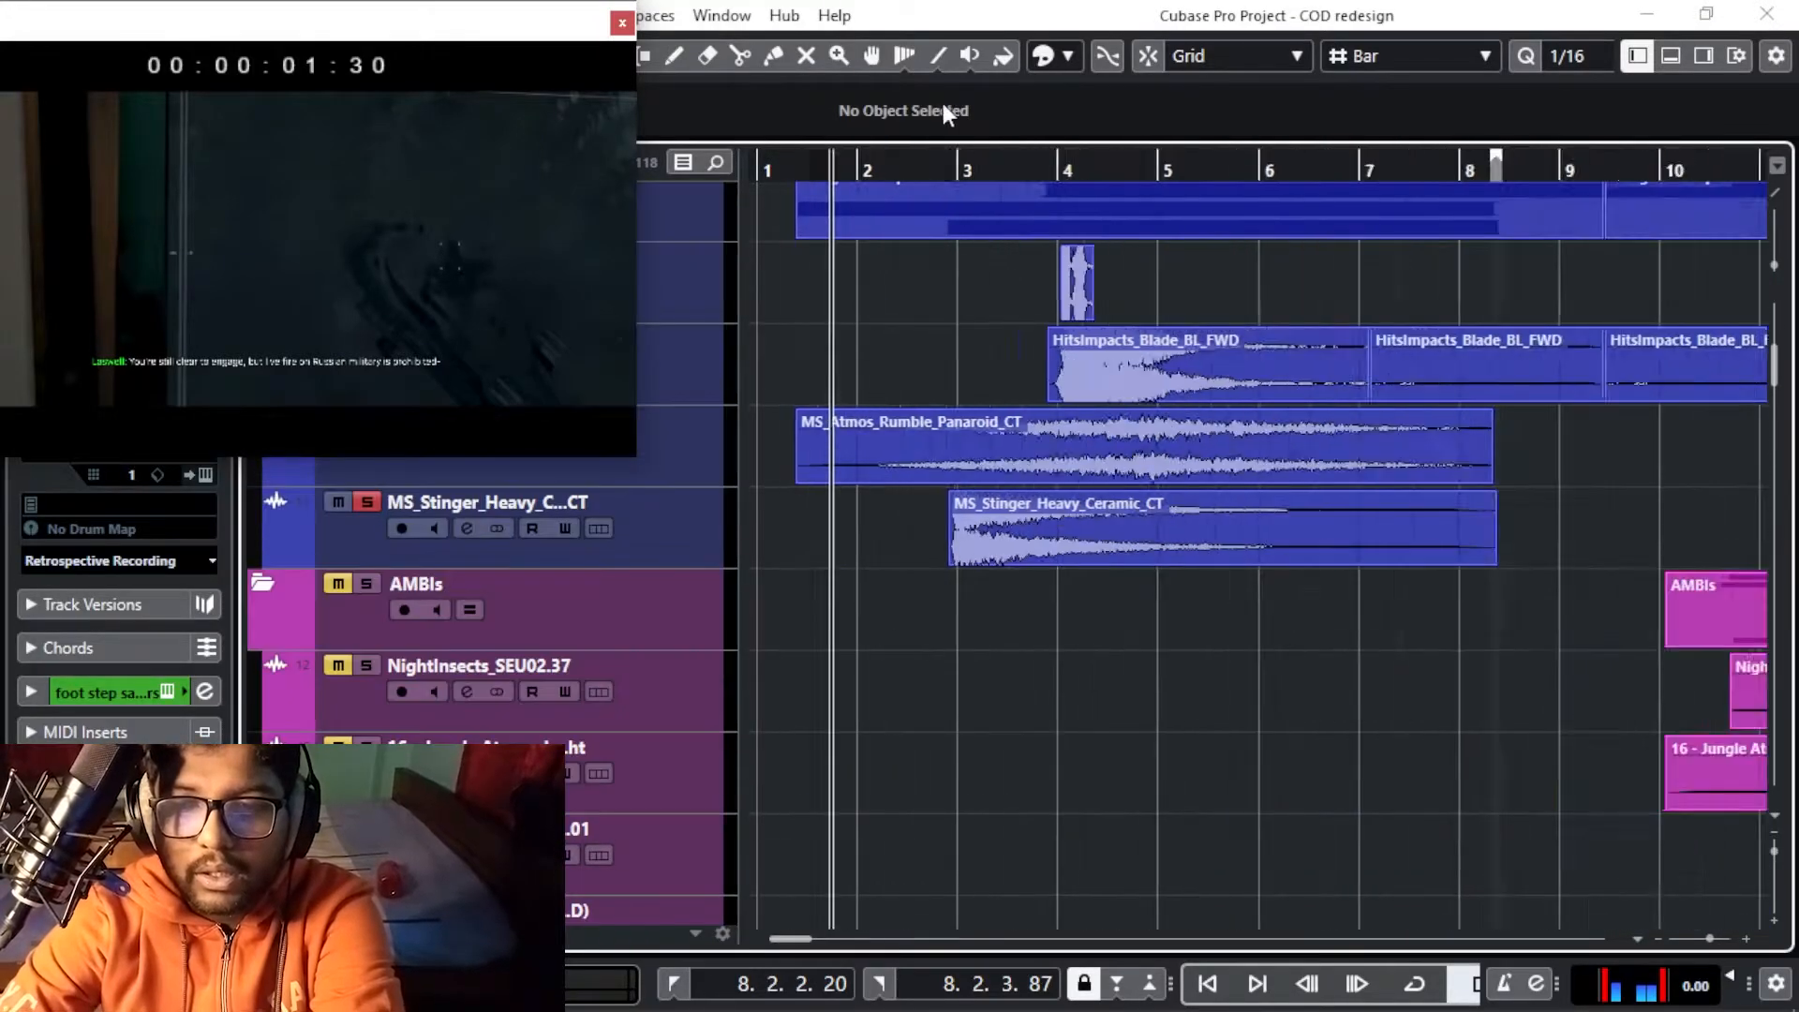
Play the soloed layers from about bar 8 while looking over the foley and Helicopter tracks
{"action": "key", "text": "space"}
{"action": "left_click", "coordinate": [886, 172]}
{"action": "scroll", "coordinate": [1123, 320], "scroll_direction": "down", "scroll_amount": 8}
{"action": "scroll", "coordinate": [1129, 314], "scroll_direction": "down", "scroll_amount": 5}
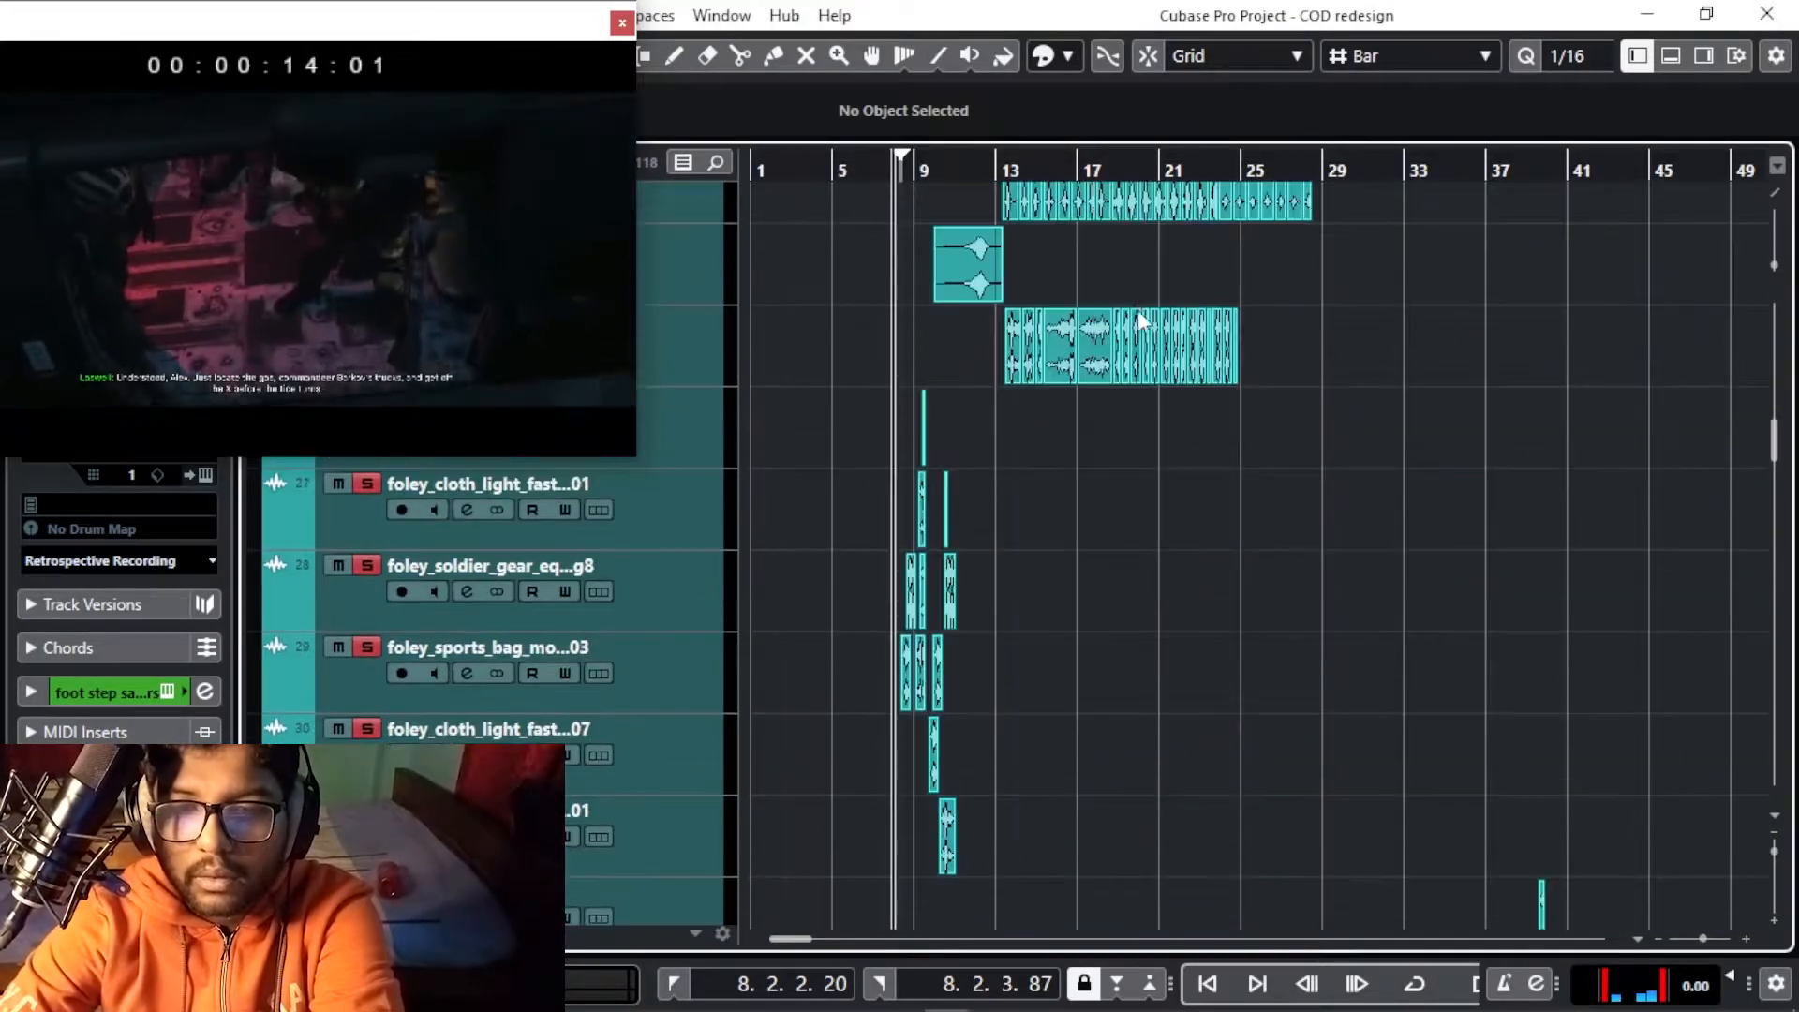
{"action": "scroll", "coordinate": [982, 564], "scroll_direction": "up", "scroll_amount": 12}
{"action": "scroll", "coordinate": [1015, 536], "scroll_direction": "up", "scroll_amount": 5}
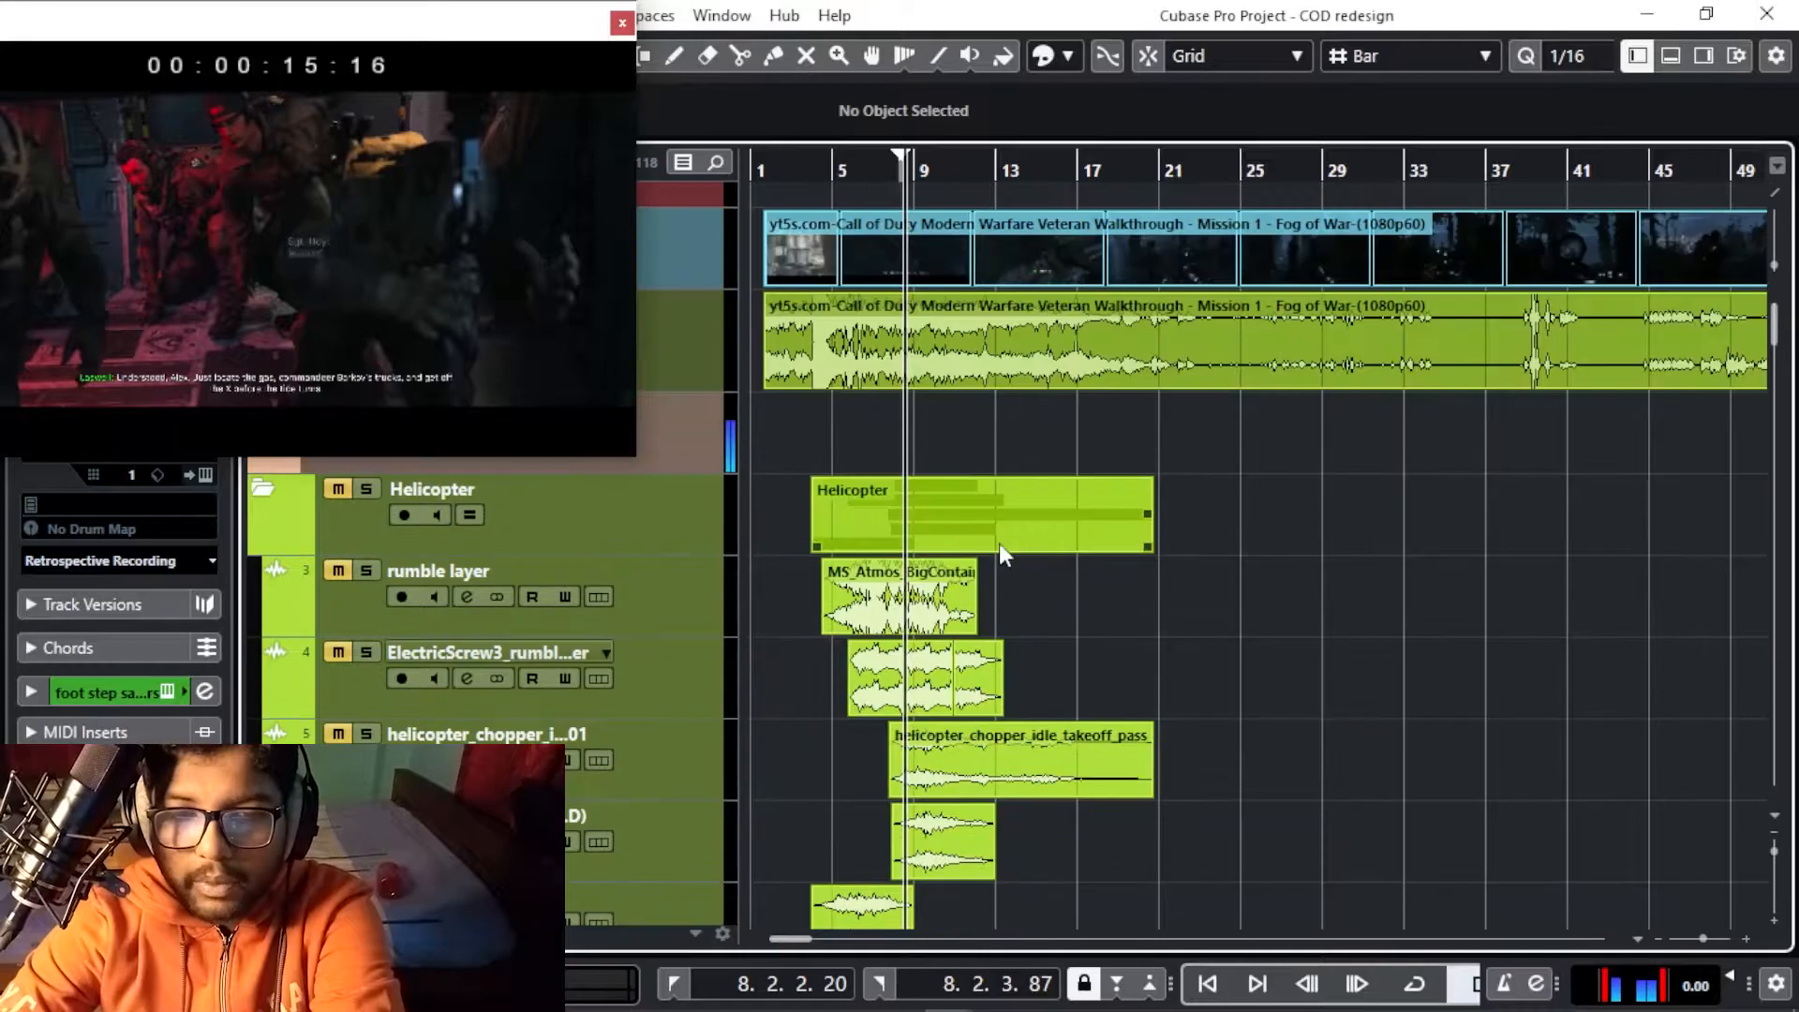
Play the soloed layers from near the start of the project and follow the designed sample clips
{"action": "scroll", "coordinate": [1064, 346], "scroll_direction": "down", "scroll_amount": 5}
{"action": "left_click", "coordinate": [789, 198]}
{"action": "scroll", "coordinate": [969, 327], "scroll_direction": "down", "scroll_amount": 10}
{"action": "scroll", "coordinate": [1016, 368], "scroll_direction": "up", "scroll_amount": 5}
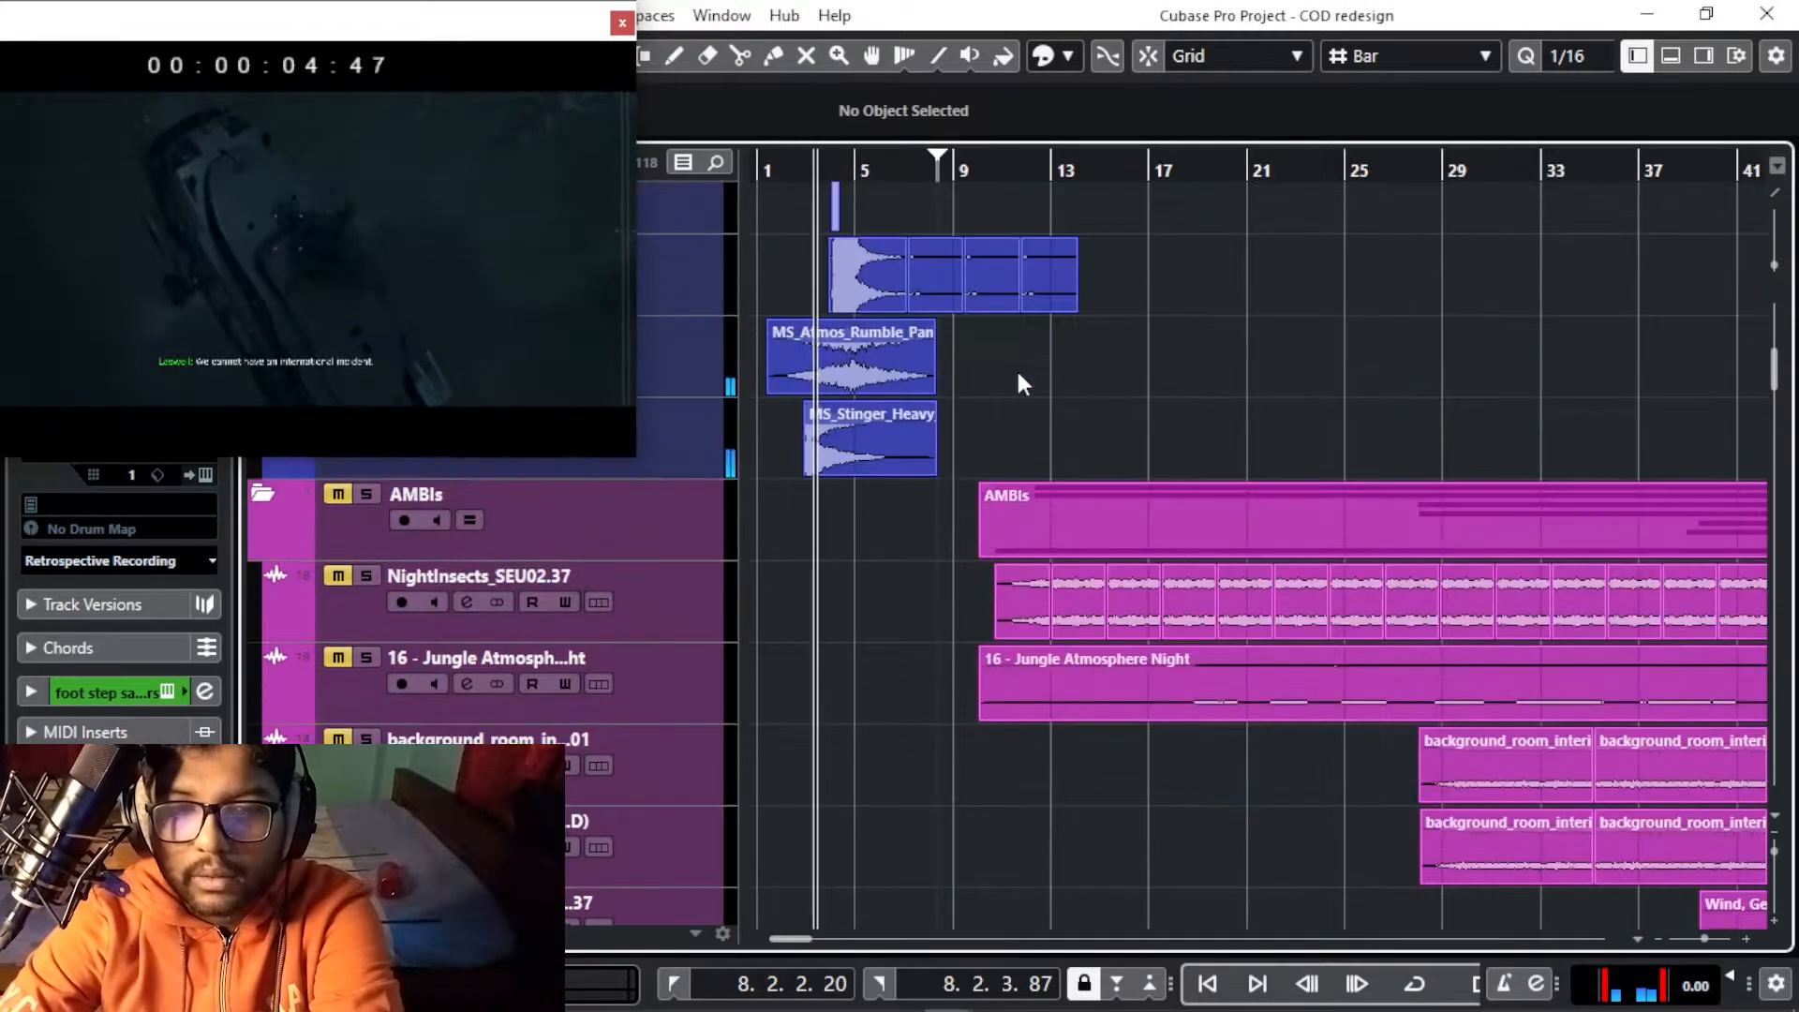
{"action": "key", "text": "h"}
{"action": "key", "text": "h"}
{"action": "key", "text": "h"}
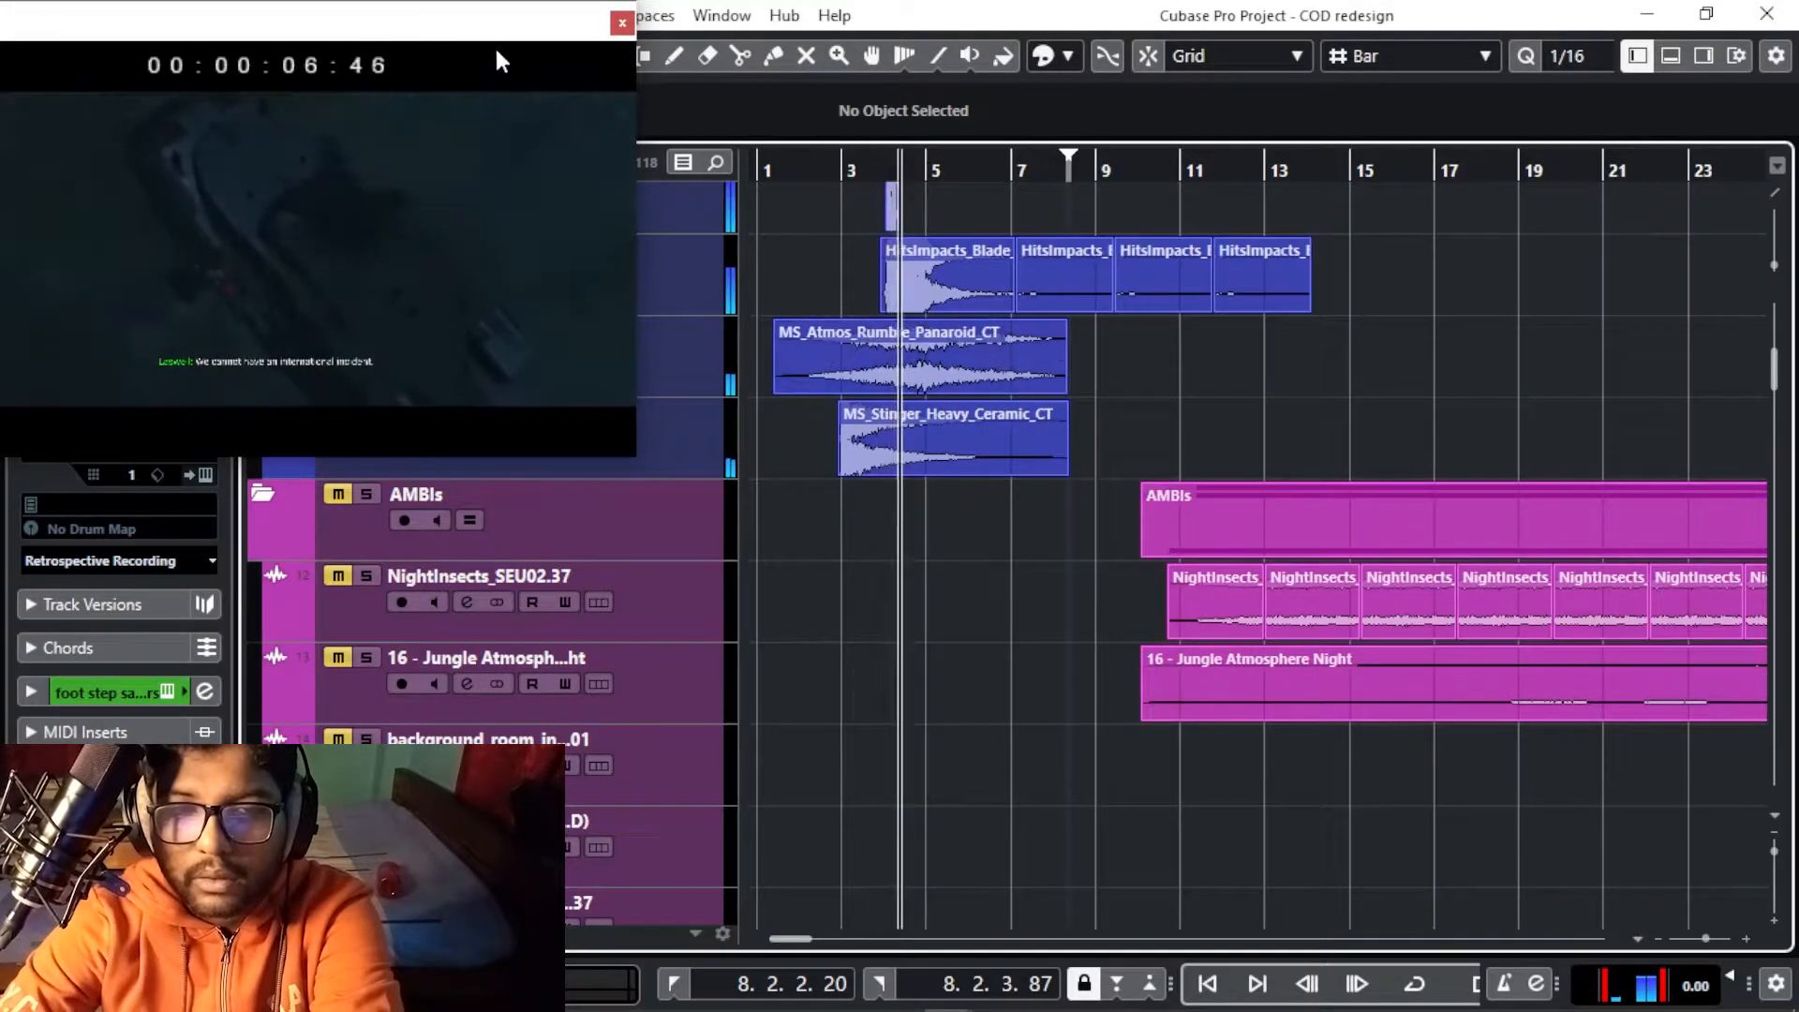
Move the video player off the inspector and transport-side menus, and follow playback into the AMBIs clips past bar 17
{"action": "left_click_drag", "start_coordinate": [519, 26], "coordinate": [759, 51]}
{"action": "key", "text": "h"}
{"action": "key", "text": "h"}
{"action": "key", "text": "h"}
{"action": "key", "text": "g"}
{"action": "key", "text": "g"}
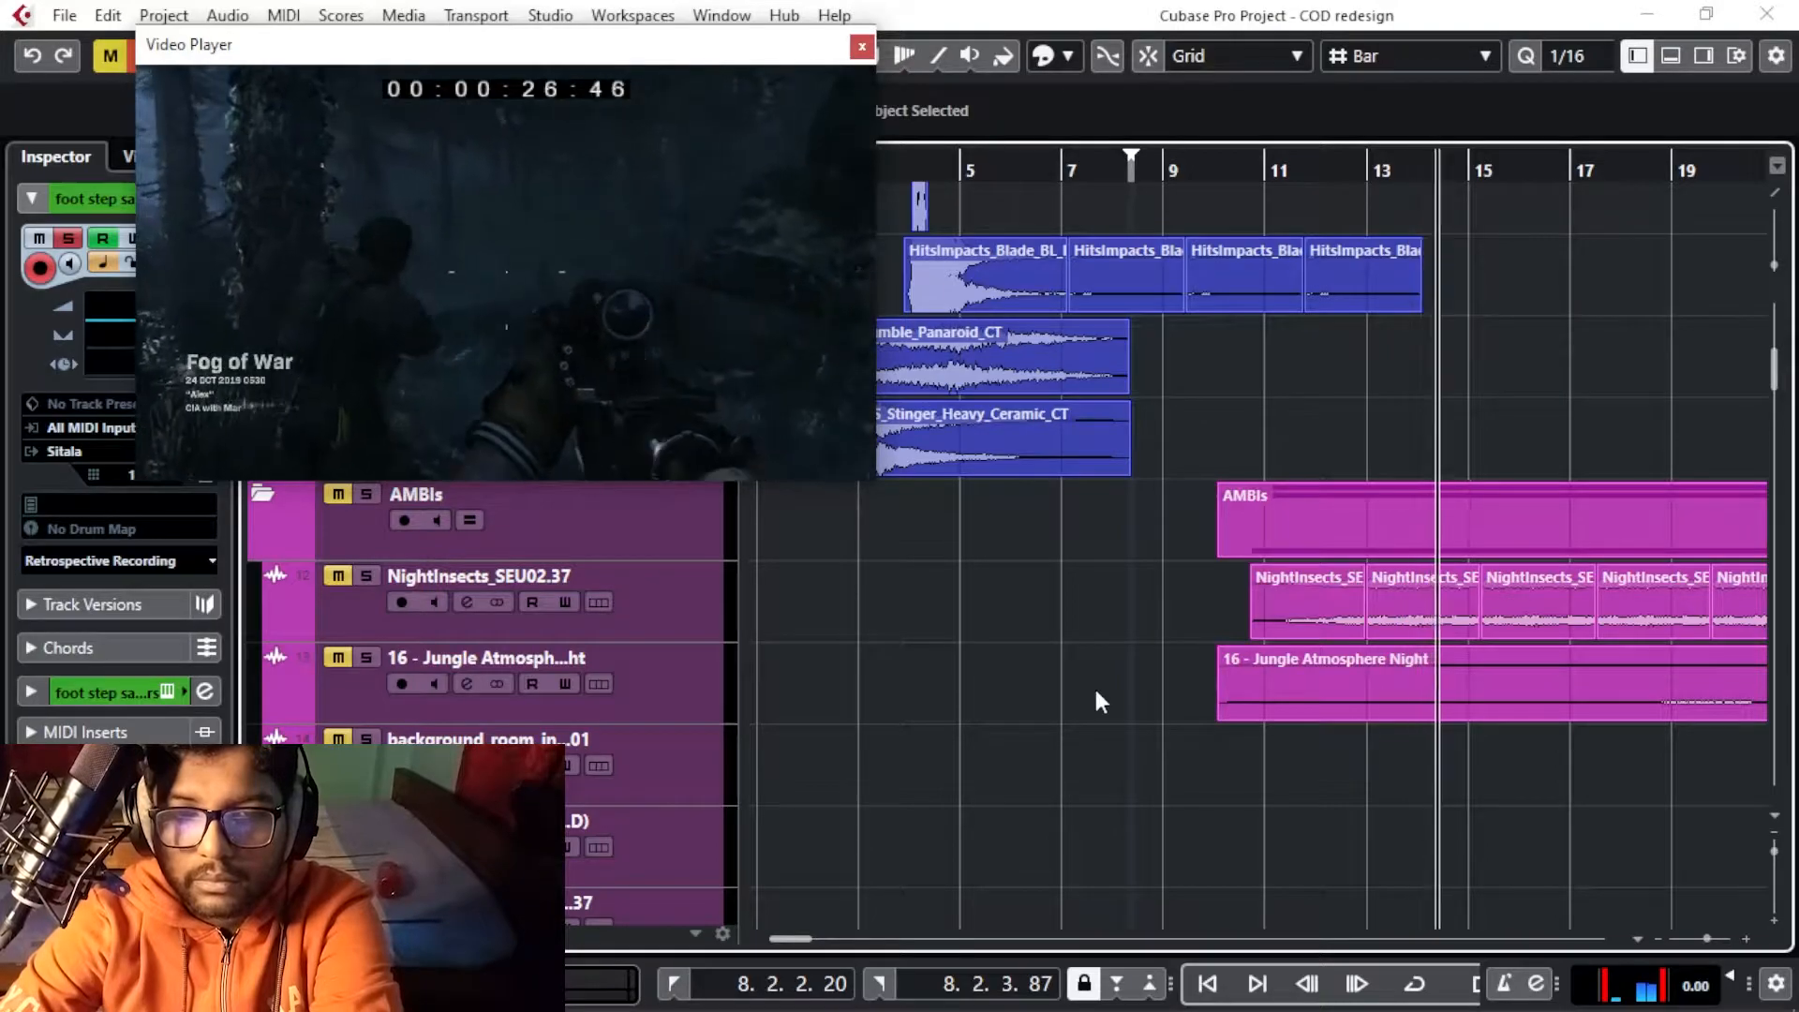
{"action": "key", "text": "g"}
{"action": "key", "text": "g"}
{"action": "key", "text": "g"}
{"action": "key", "text": "g"}
{"action": "key", "text": "g"}
{"action": "key", "text": "g"}
{"action": "key", "text": "g"}
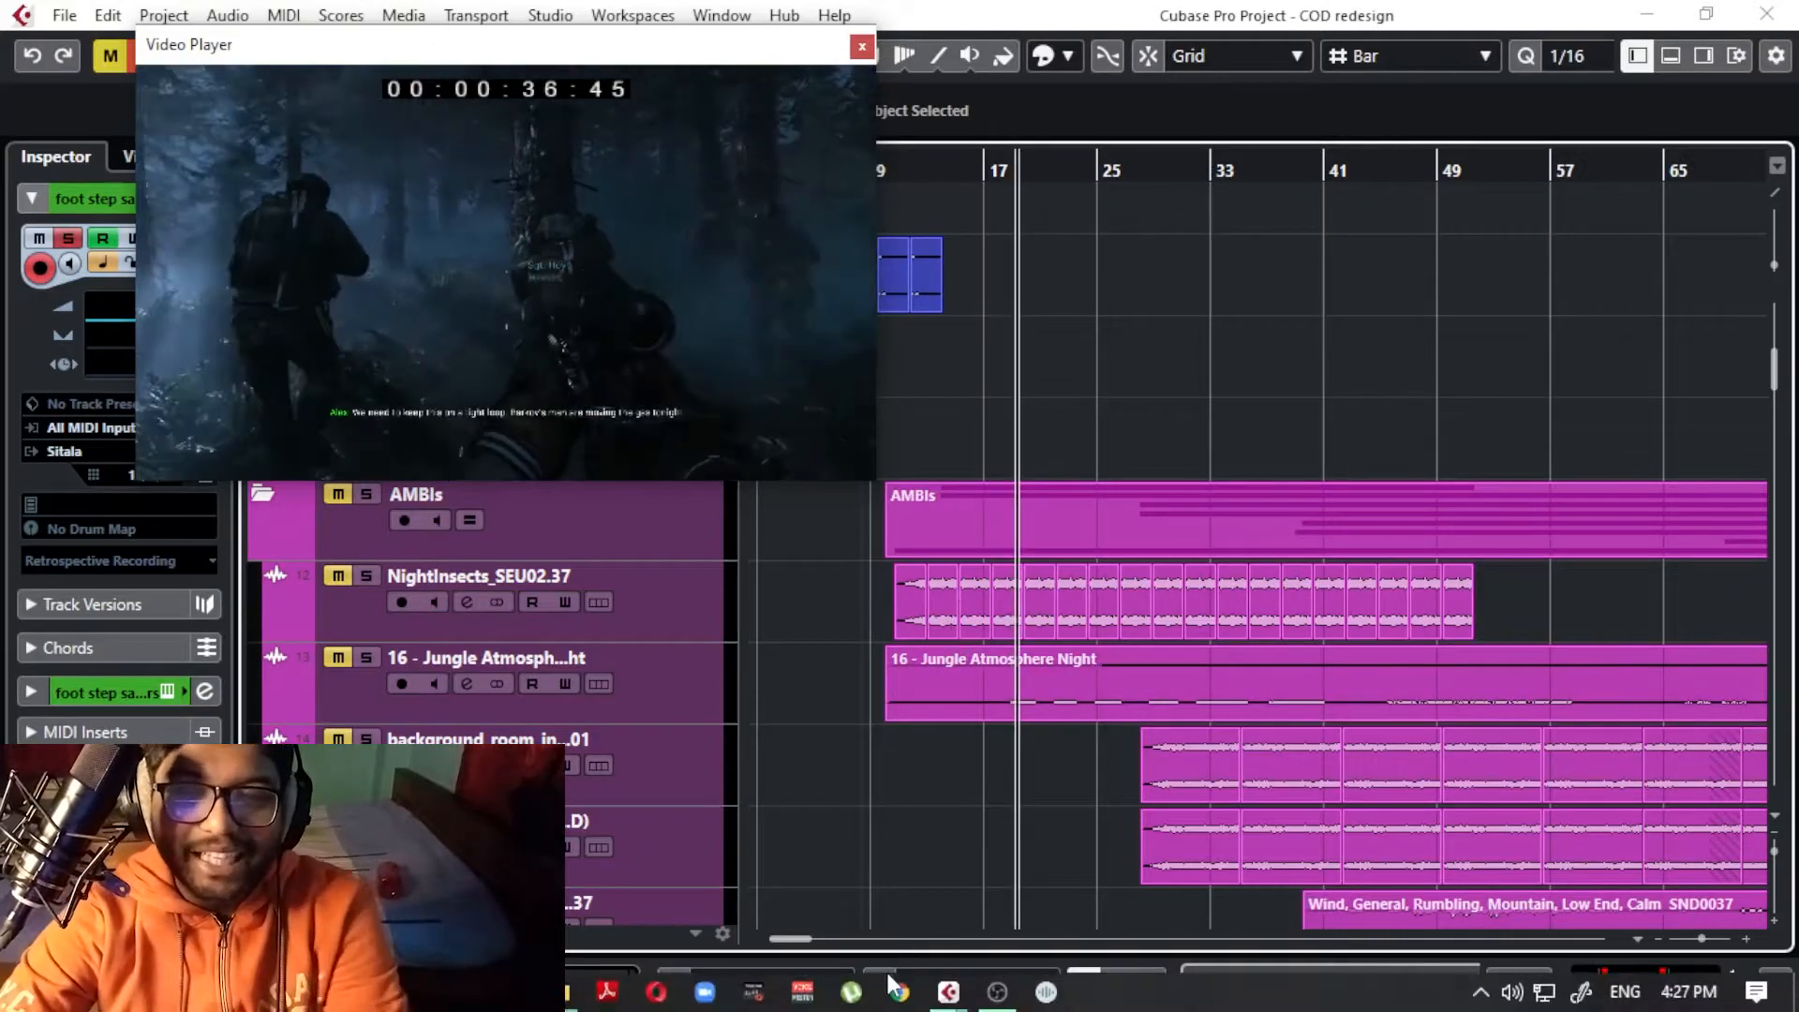
Solo the AMBIs folder and look over the ambience tracks inside it
{"action": "scroll", "coordinate": [1056, 643], "scroll_direction": "down", "scroll_amount": 3}
{"action": "scroll", "coordinate": [1057, 643], "scroll_direction": "up", "scroll_amount": 3}
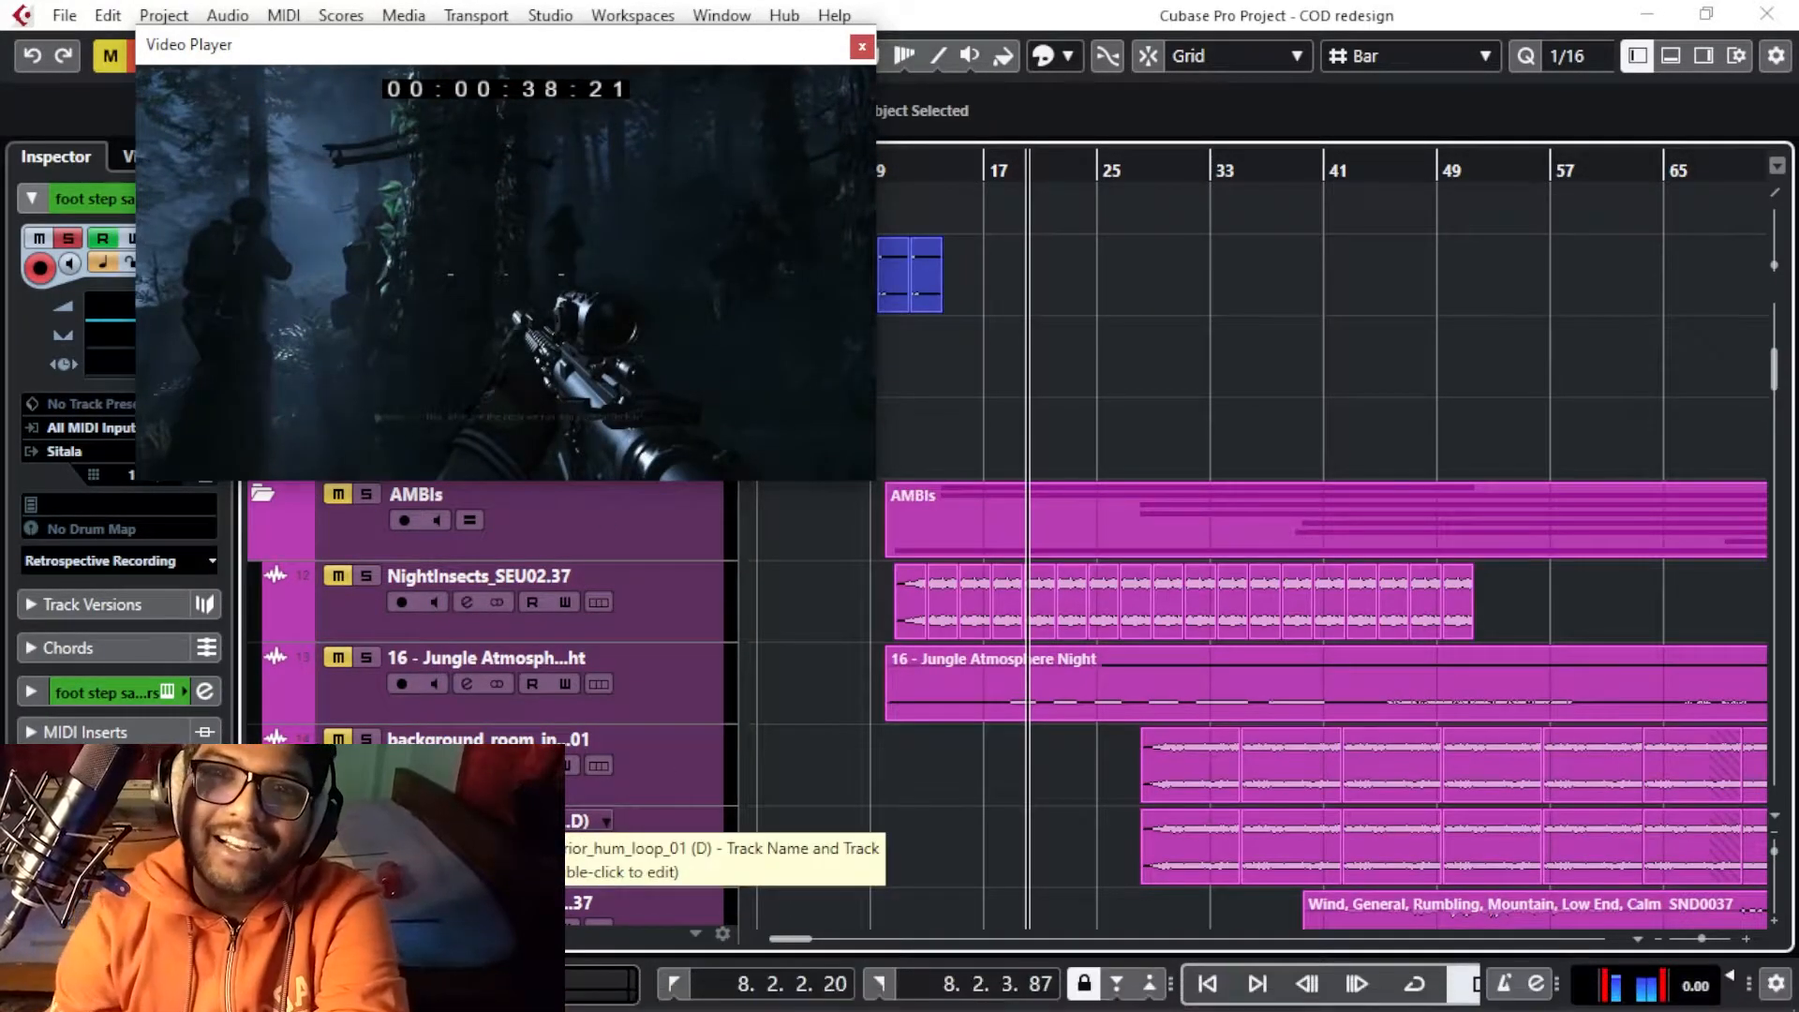
{"action": "scroll", "coordinate": [650, 692], "scroll_direction": "up", "scroll_amount": 5}
{"action": "scroll", "coordinate": [1555, 881], "scroll_direction": "down", "scroll_amount": 3}
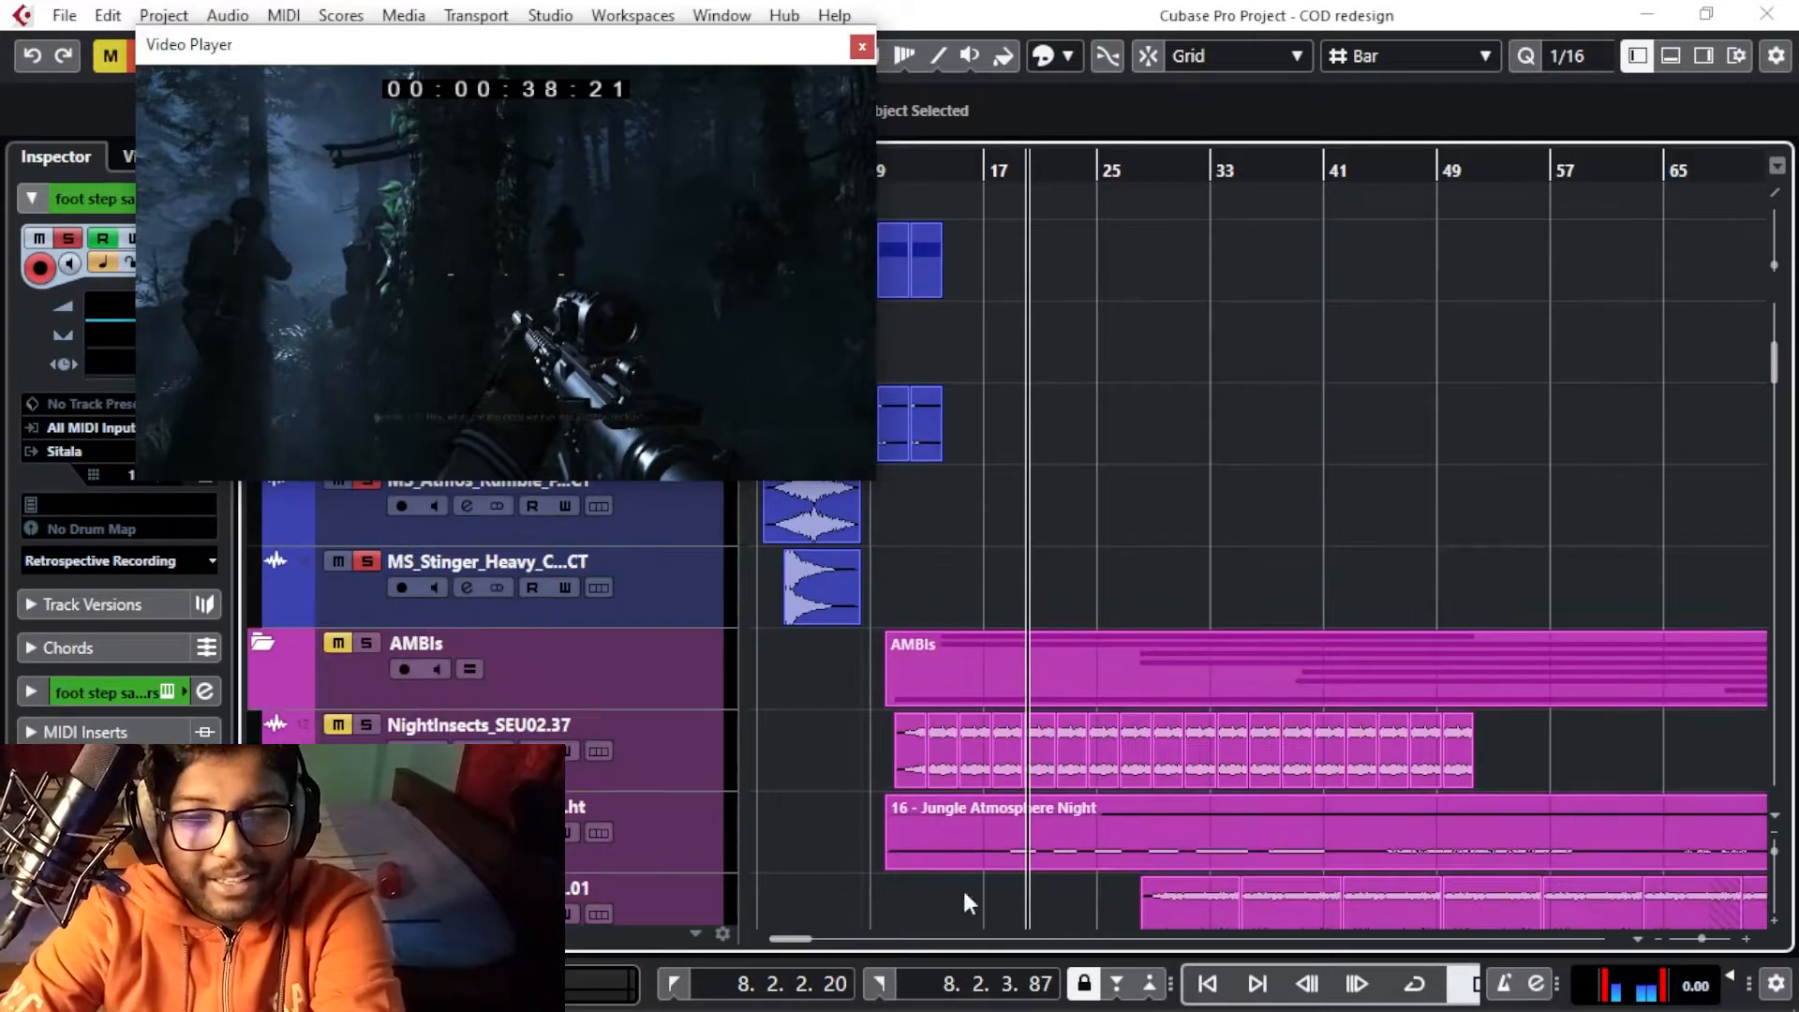
{"action": "left_click", "coordinate": [368, 643]}
{"action": "scroll", "coordinate": [1118, 416], "scroll_direction": "down", "scroll_amount": 8}
{"action": "scroll", "coordinate": [997, 319], "scroll_direction": "up", "scroll_amount": 5}
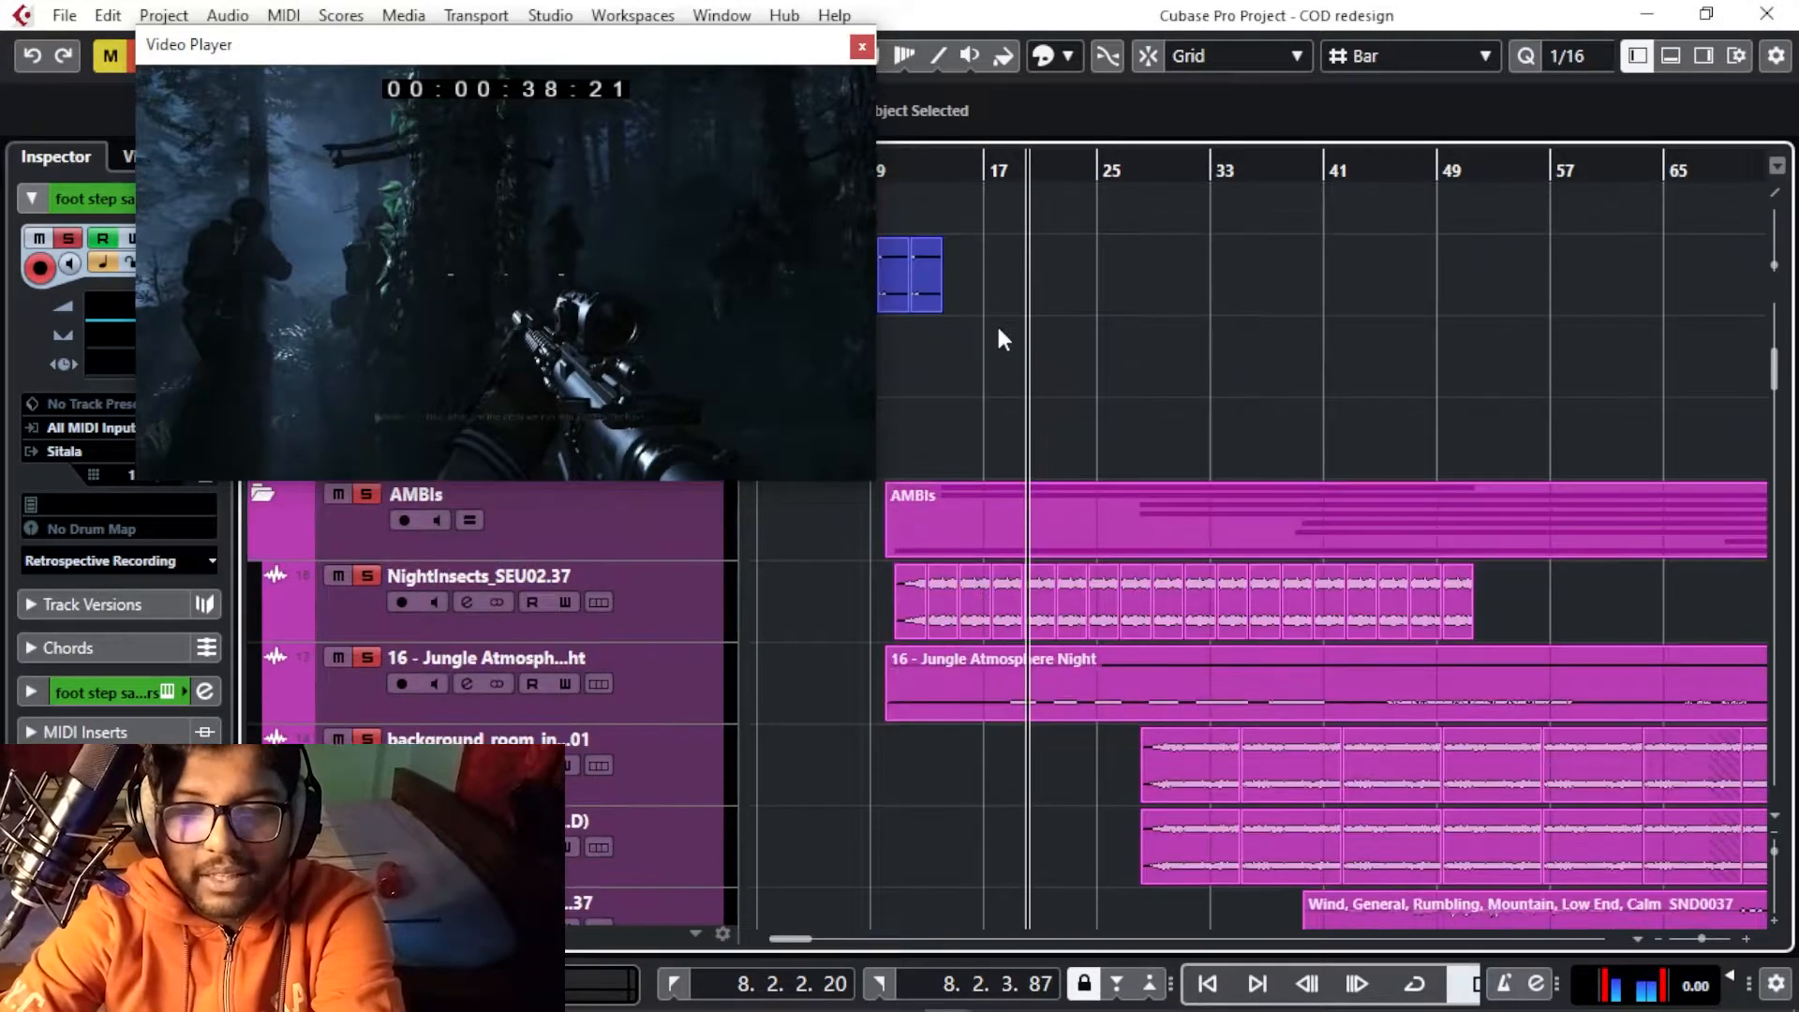
{"action": "key", "text": "h"}
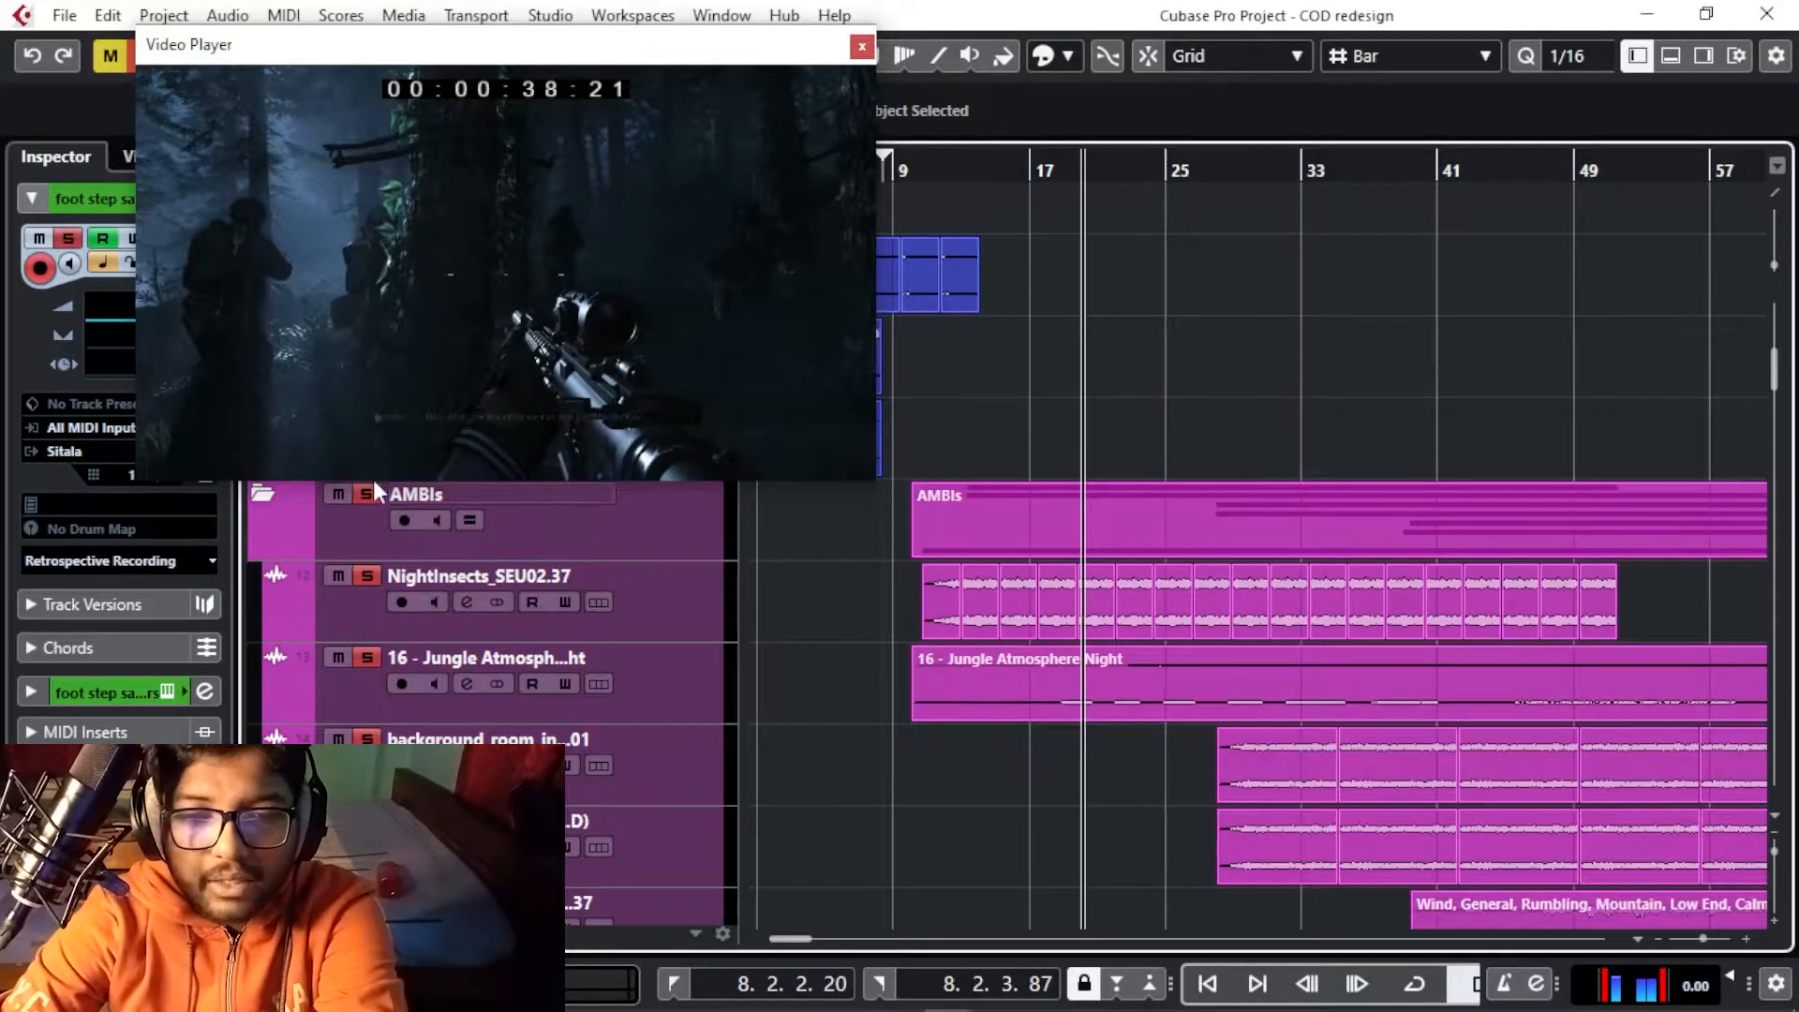
Take the AMBIs folder out of solo, keep only NightInsects_SEU02.37 soloed within it, and play from about bar 10
{"action": "left_click", "coordinate": [340, 496]}
{"action": "left_click", "coordinate": [916, 170]}
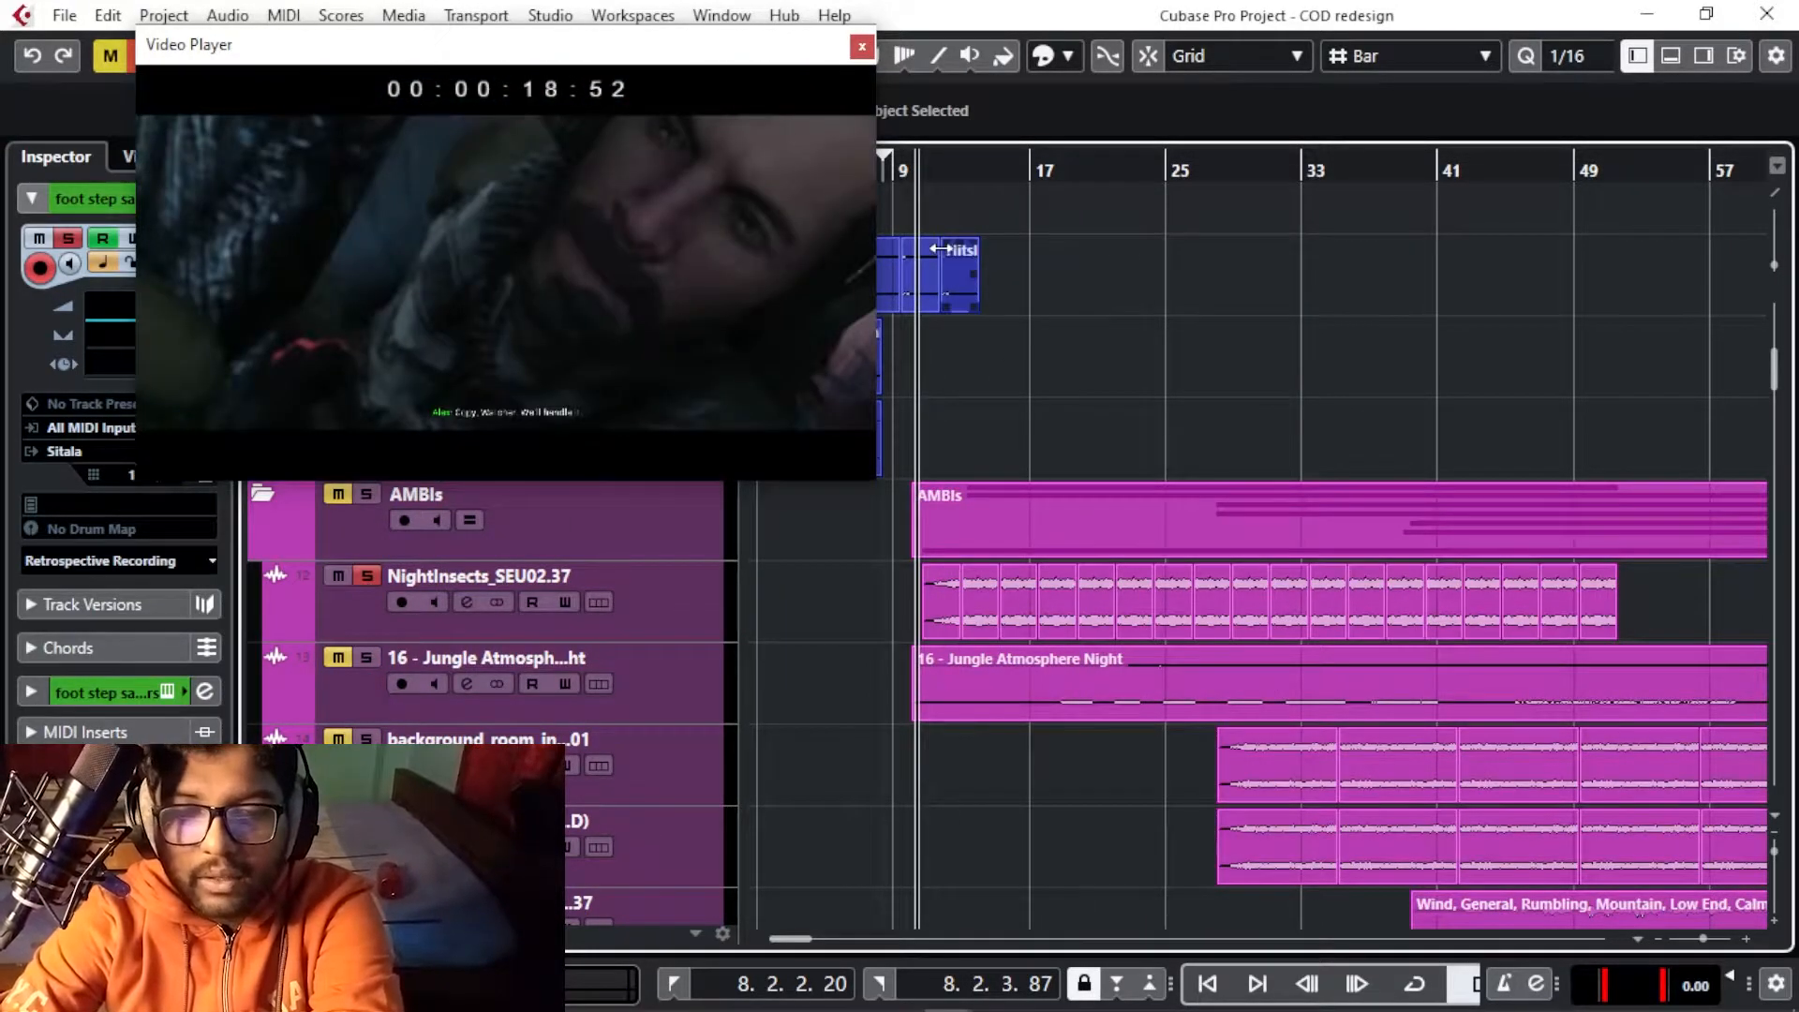
{"action": "key", "text": "space"}
{"action": "key", "text": "h"}
{"action": "key", "text": "h"}
{"action": "key", "text": "h"}
{"action": "key", "text": "h"}
{"action": "key", "text": "h"}
{"action": "key", "text": "h"}
{"action": "key", "text": "h"}
{"action": "key", "text": "h"}
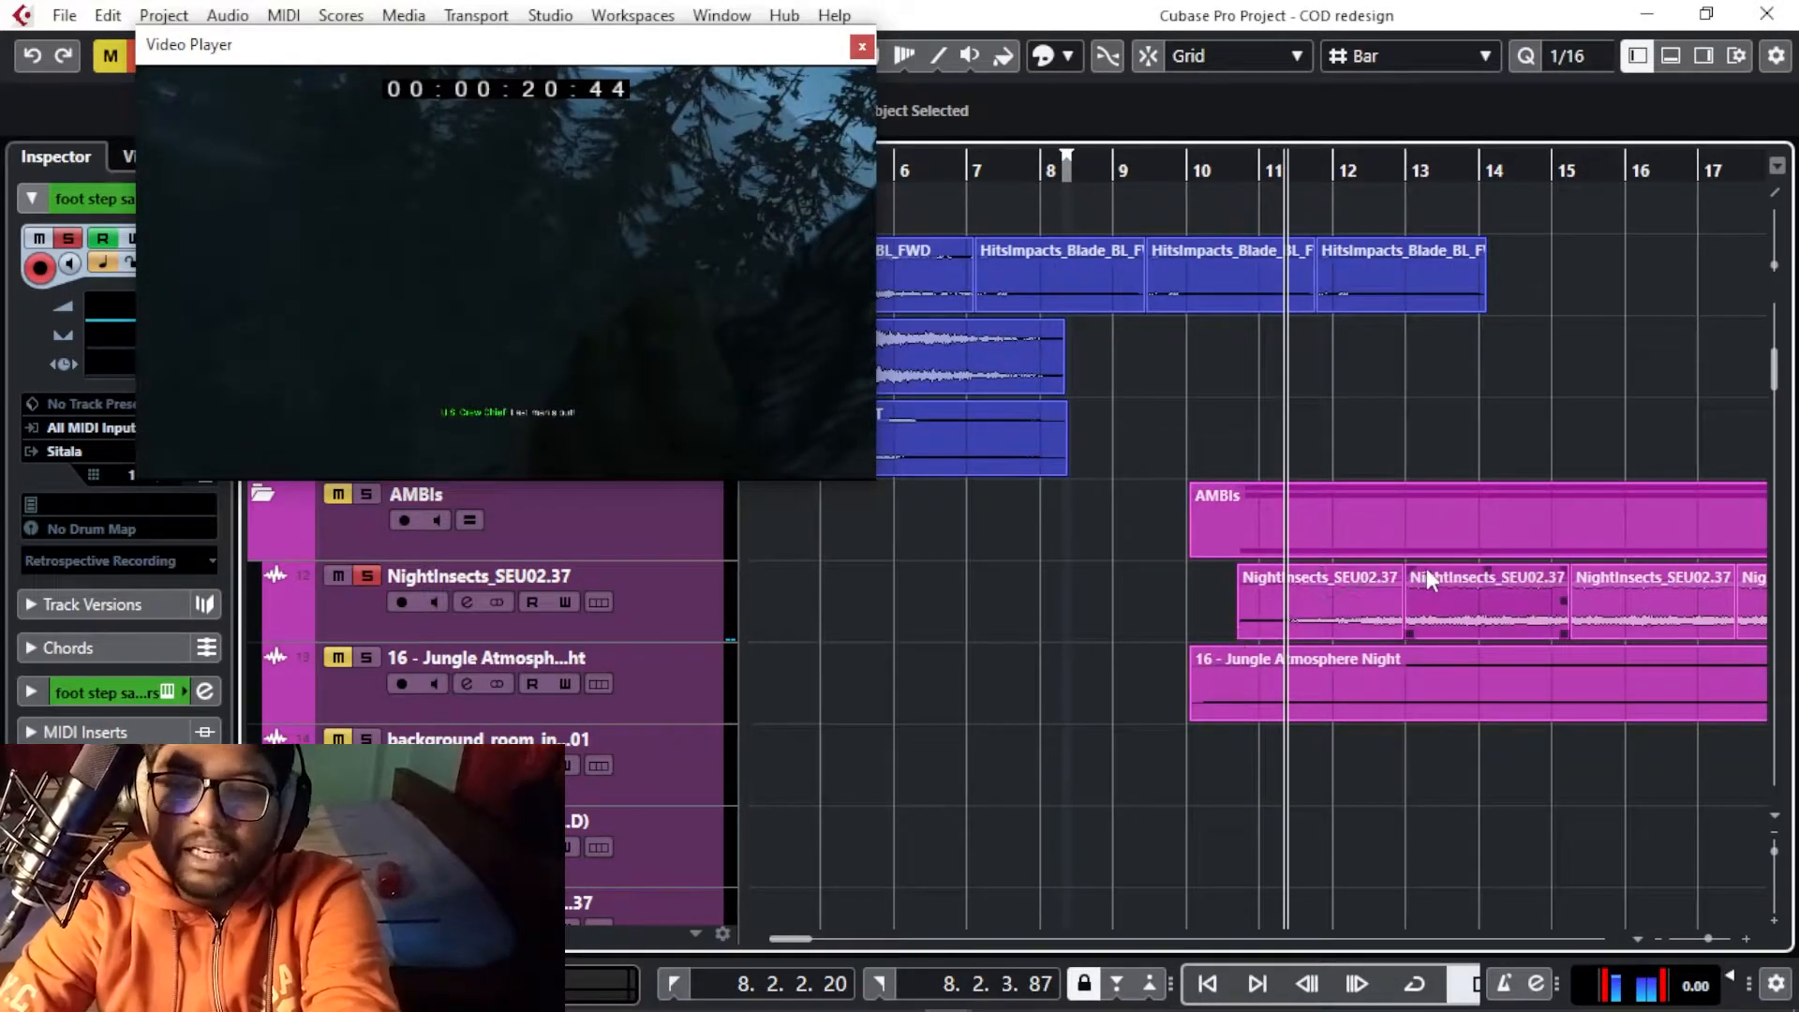
{"action": "key", "text": "g"}
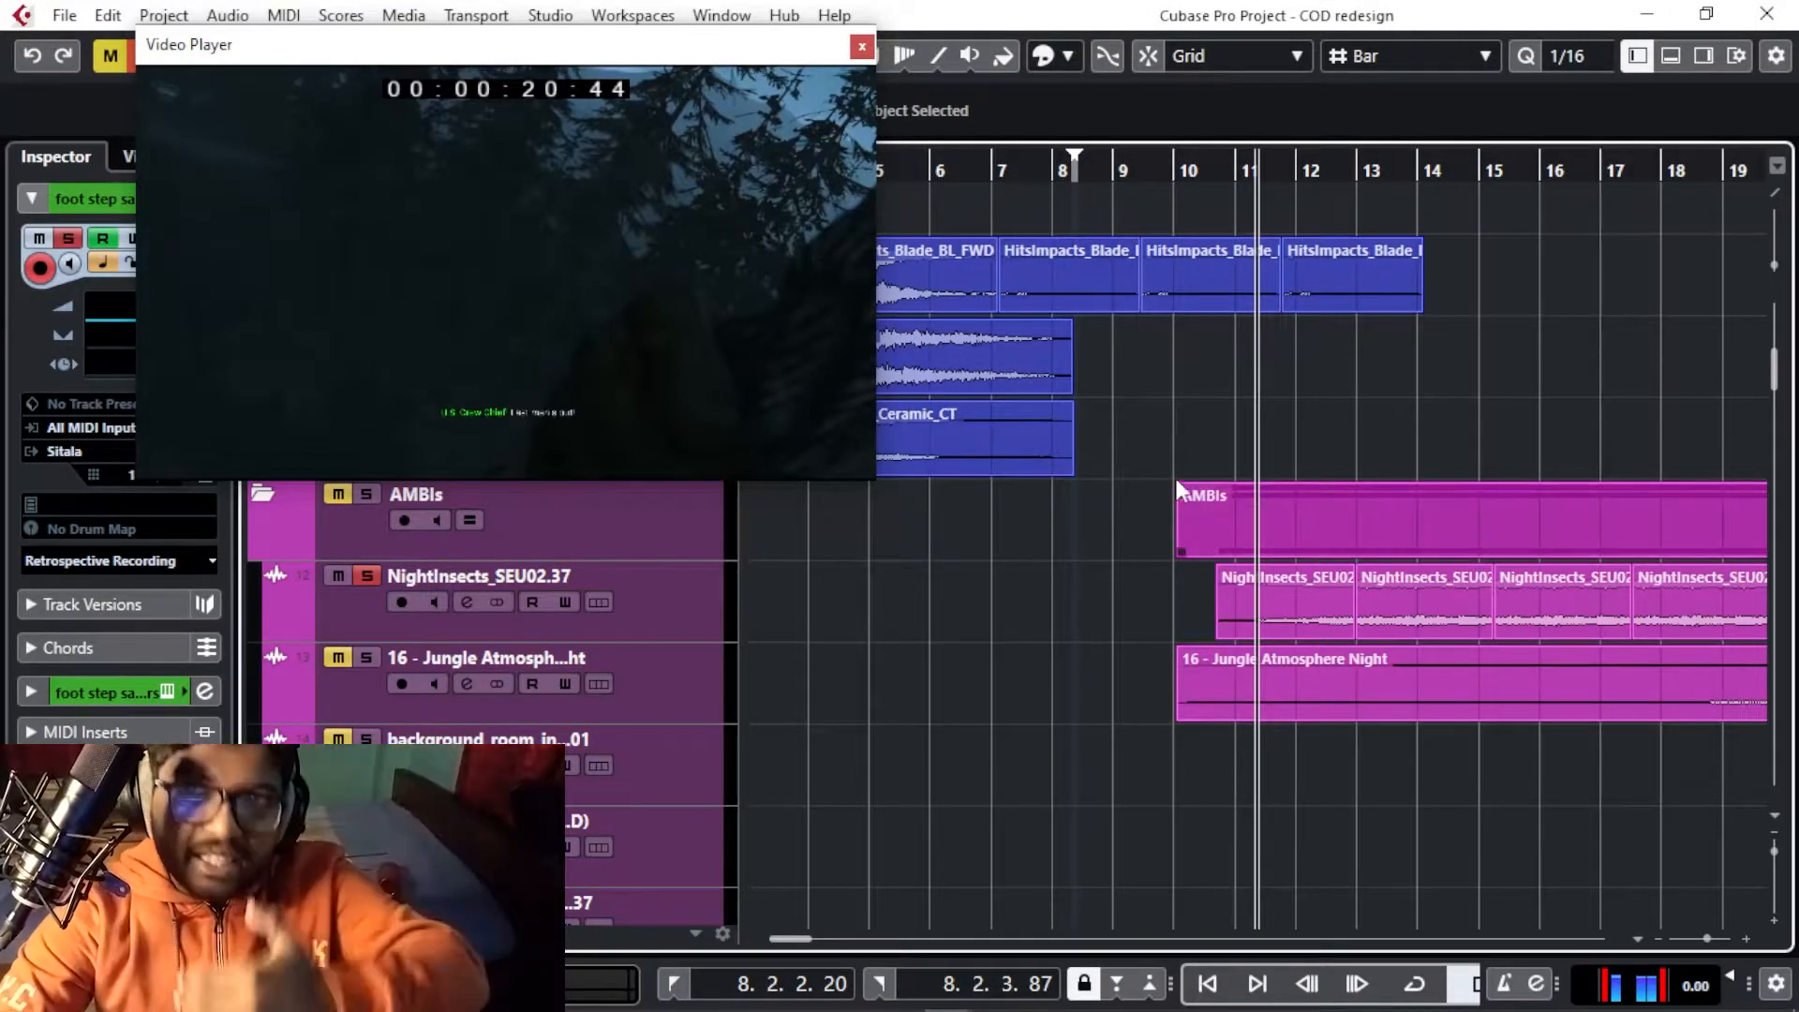
Look through the foley and Helicopter tracks that are soloed along with the night insects, and resume playback from bar 11
{"action": "scroll", "coordinate": [1186, 452], "scroll_direction": "down", "scroll_amount": 2}
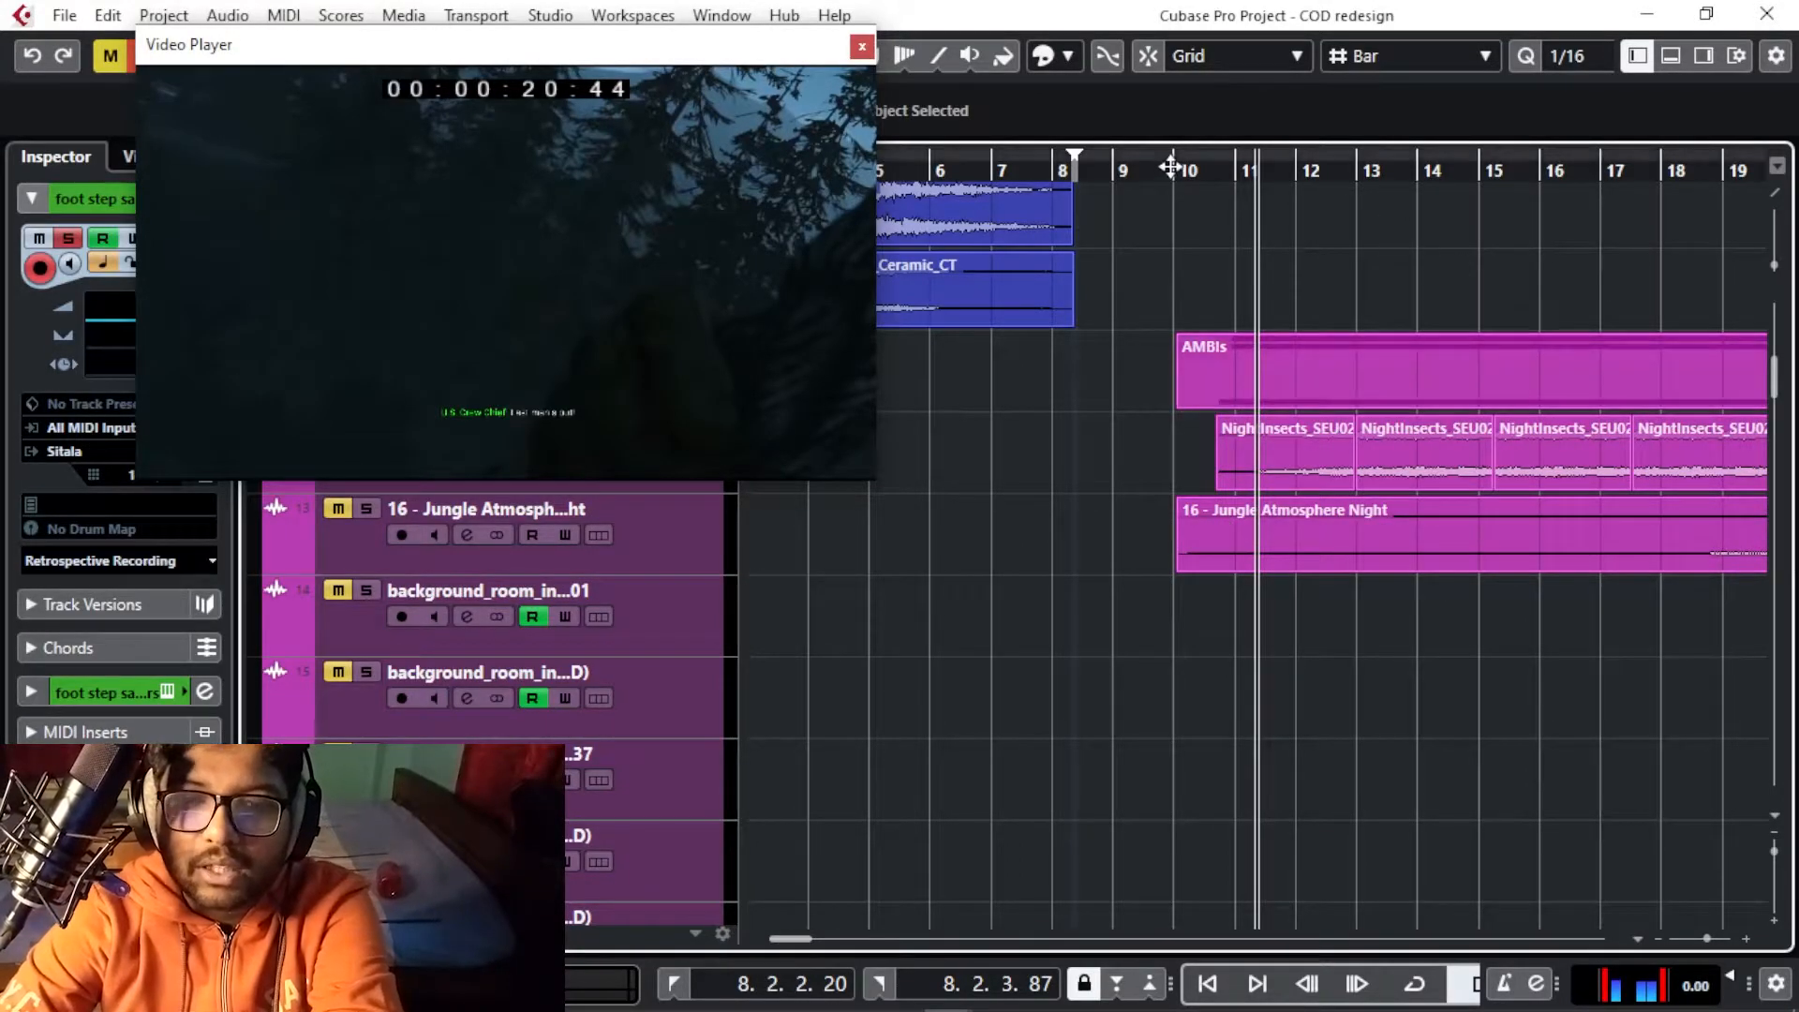
{"action": "scroll", "coordinate": [930, 605], "scroll_direction": "down", "scroll_amount": 15}
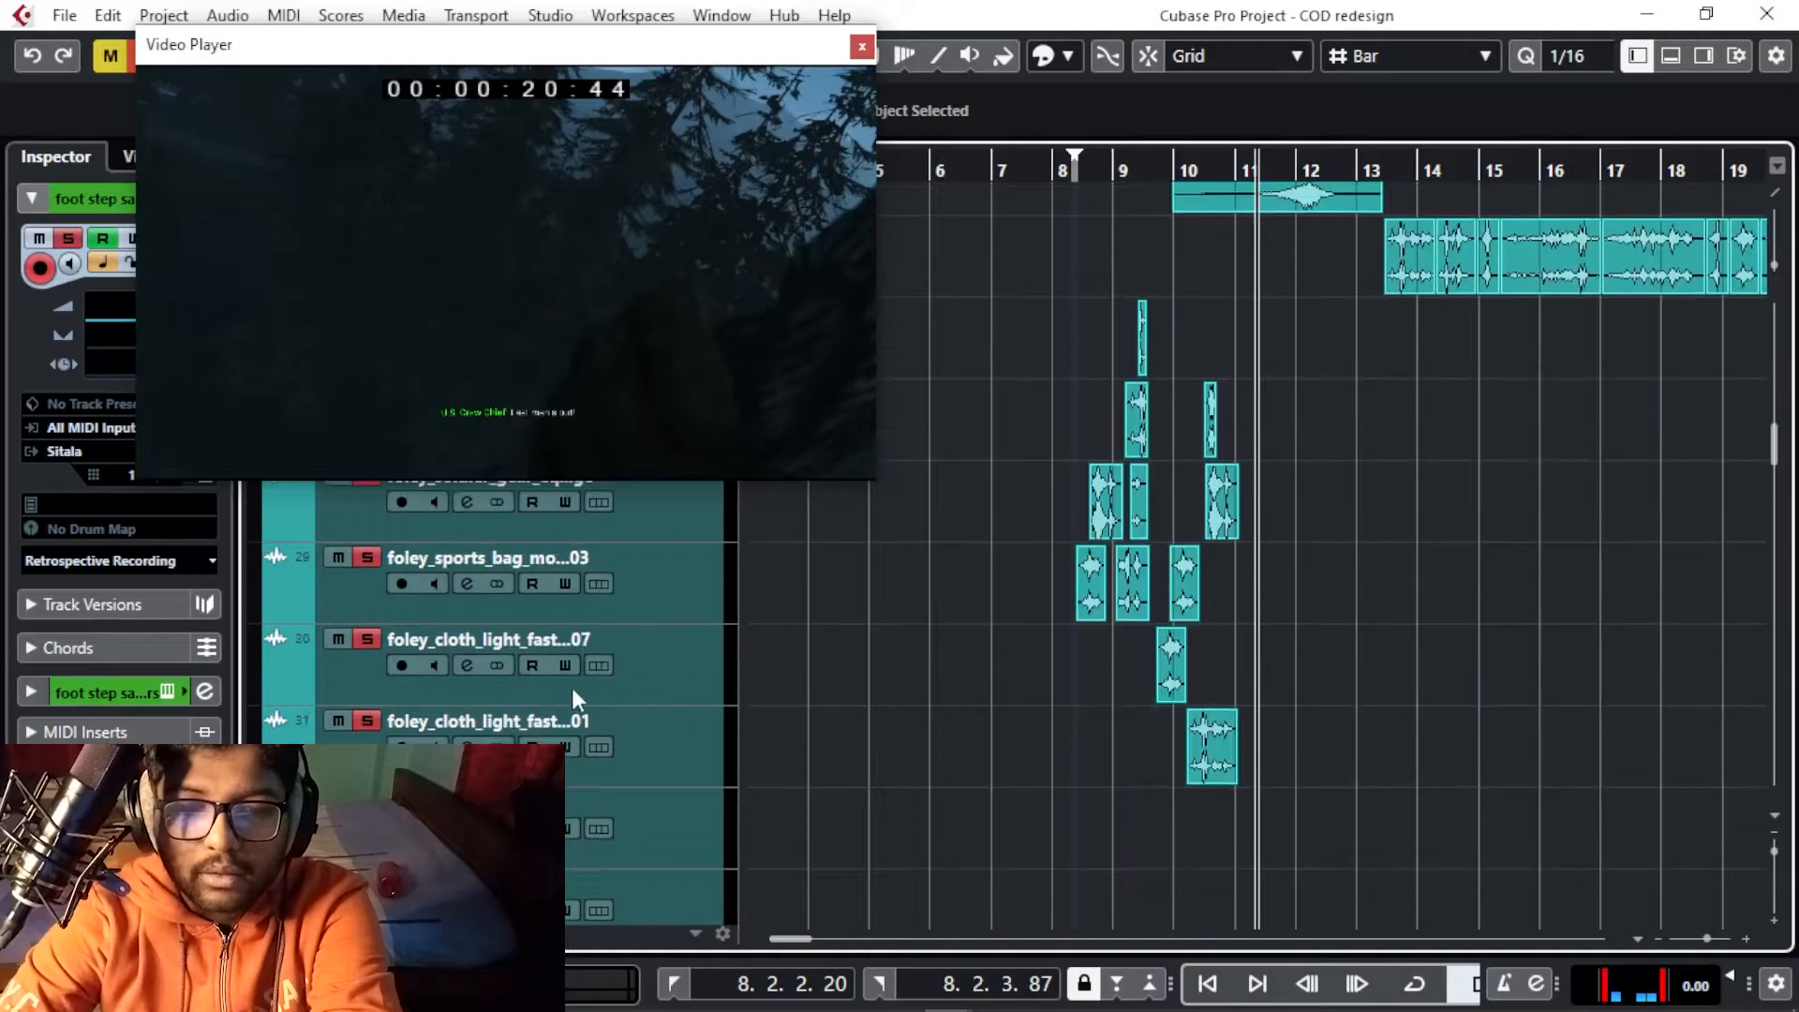
{"action": "scroll", "coordinate": [354, 737], "scroll_direction": "down", "scroll_amount": 5}
{"action": "scroll", "coordinate": [1333, 622], "scroll_direction": "up", "scroll_amount": 20}
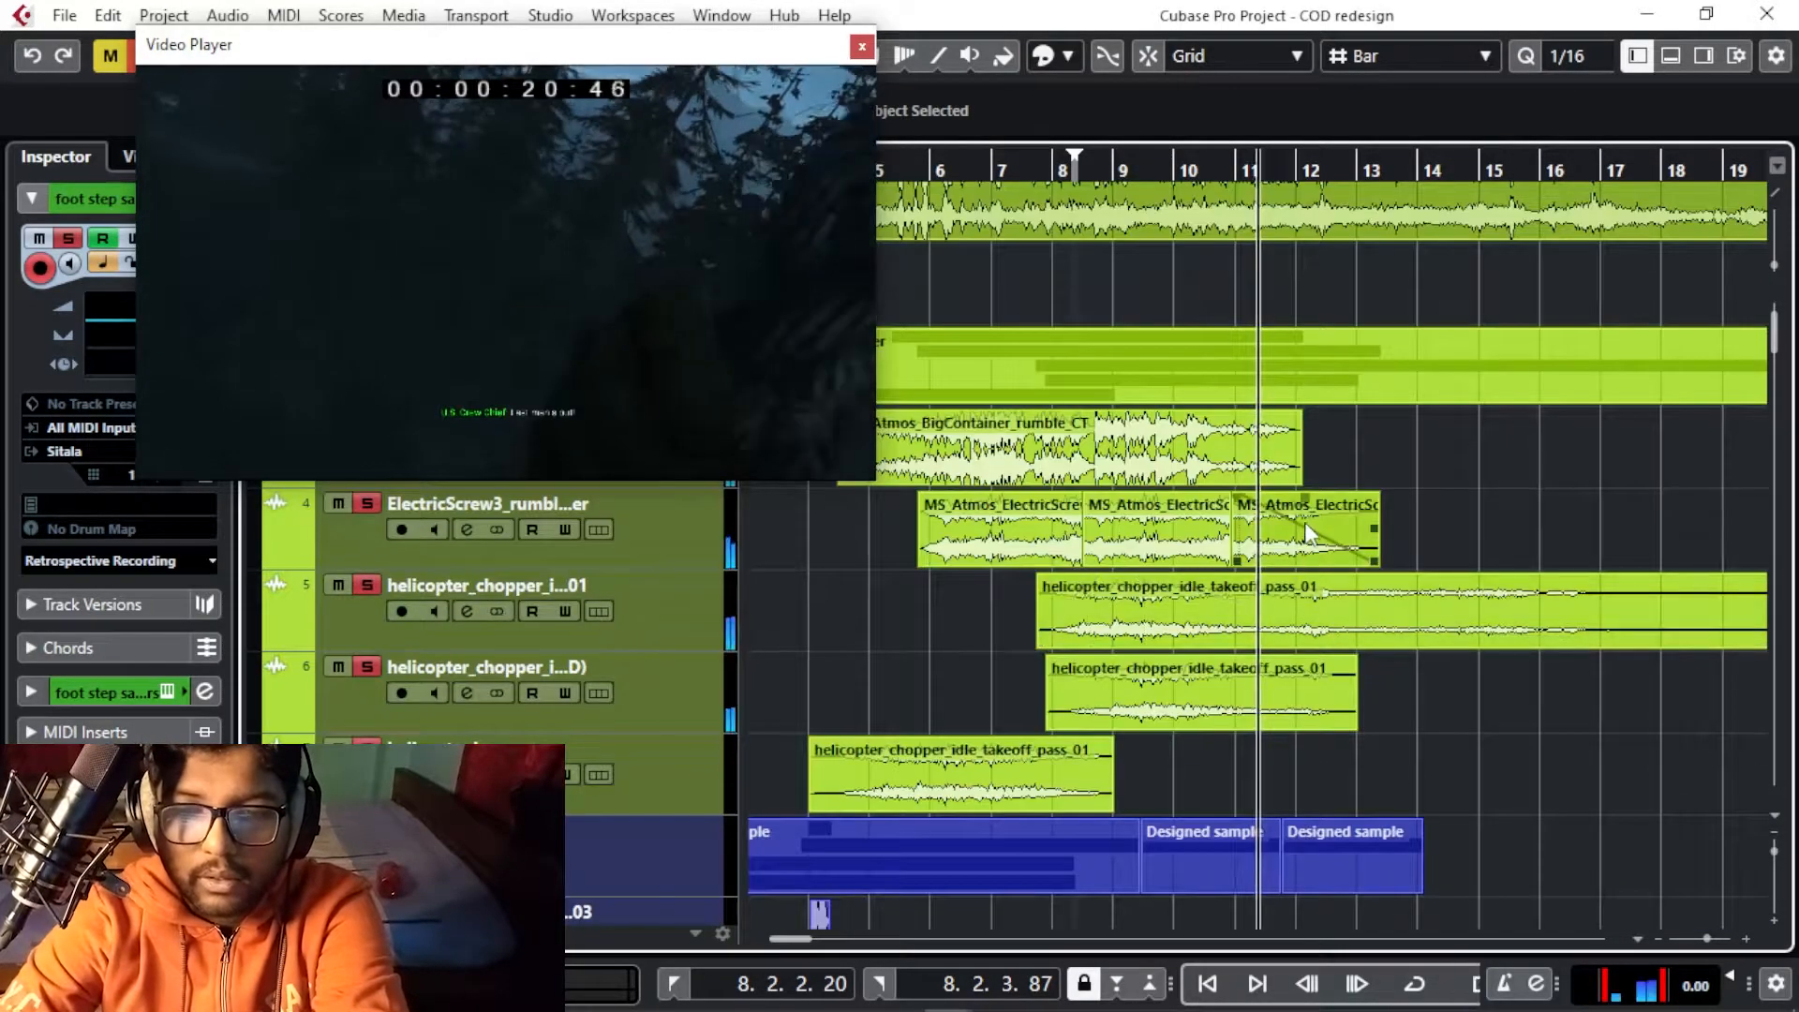
Follow the NightInsects_SEU02.37 clips during playback from bar 11 to bar 21, checking them against the designed sample layers
{"action": "scroll", "coordinate": [1306, 525], "scroll_direction": "down", "scroll_amount": 6}
{"action": "key", "text": "g"}
{"action": "key", "text": "g"}
{"action": "scroll", "coordinate": [1405, 431], "scroll_direction": "down", "scroll_amount": 3}
{"action": "scroll", "coordinate": [1340, 515], "scroll_direction": "up", "scroll_amount": 5}
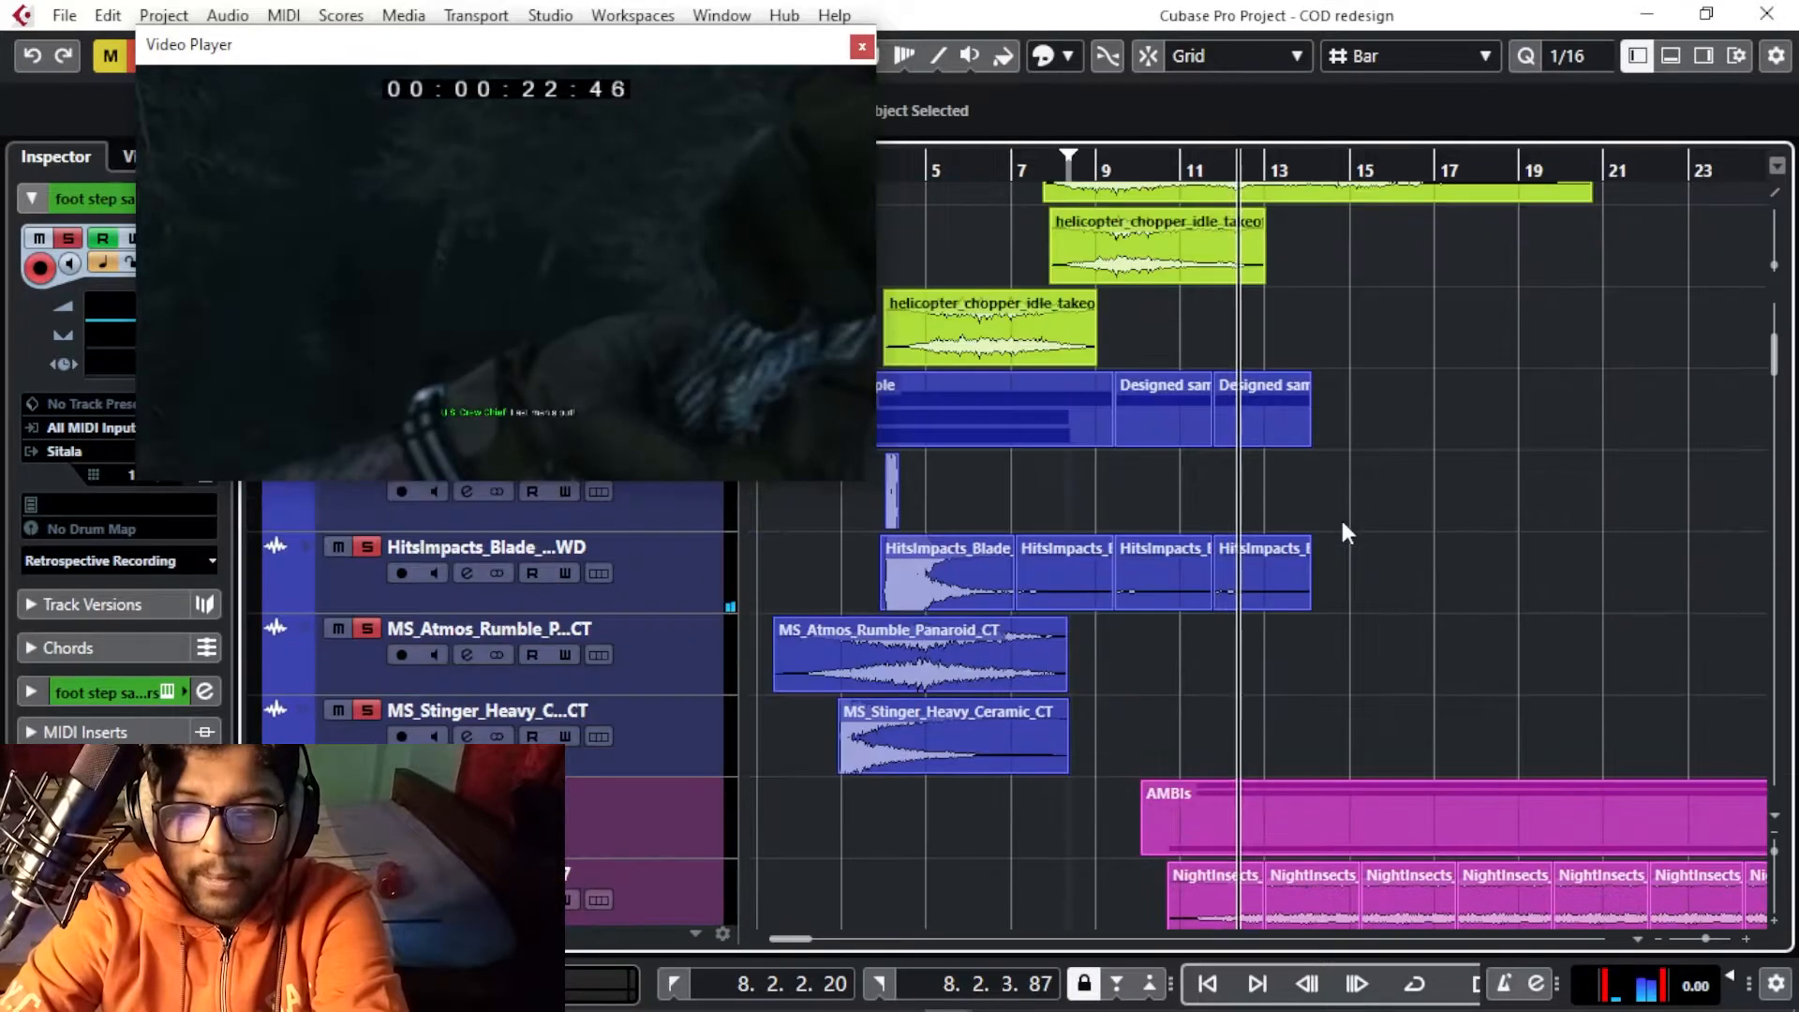
{"action": "scroll", "coordinate": [1340, 517], "scroll_direction": "up", "scroll_amount": 2}
{"action": "scroll", "coordinate": [1341, 524], "scroll_direction": "down", "scroll_amount": 5}
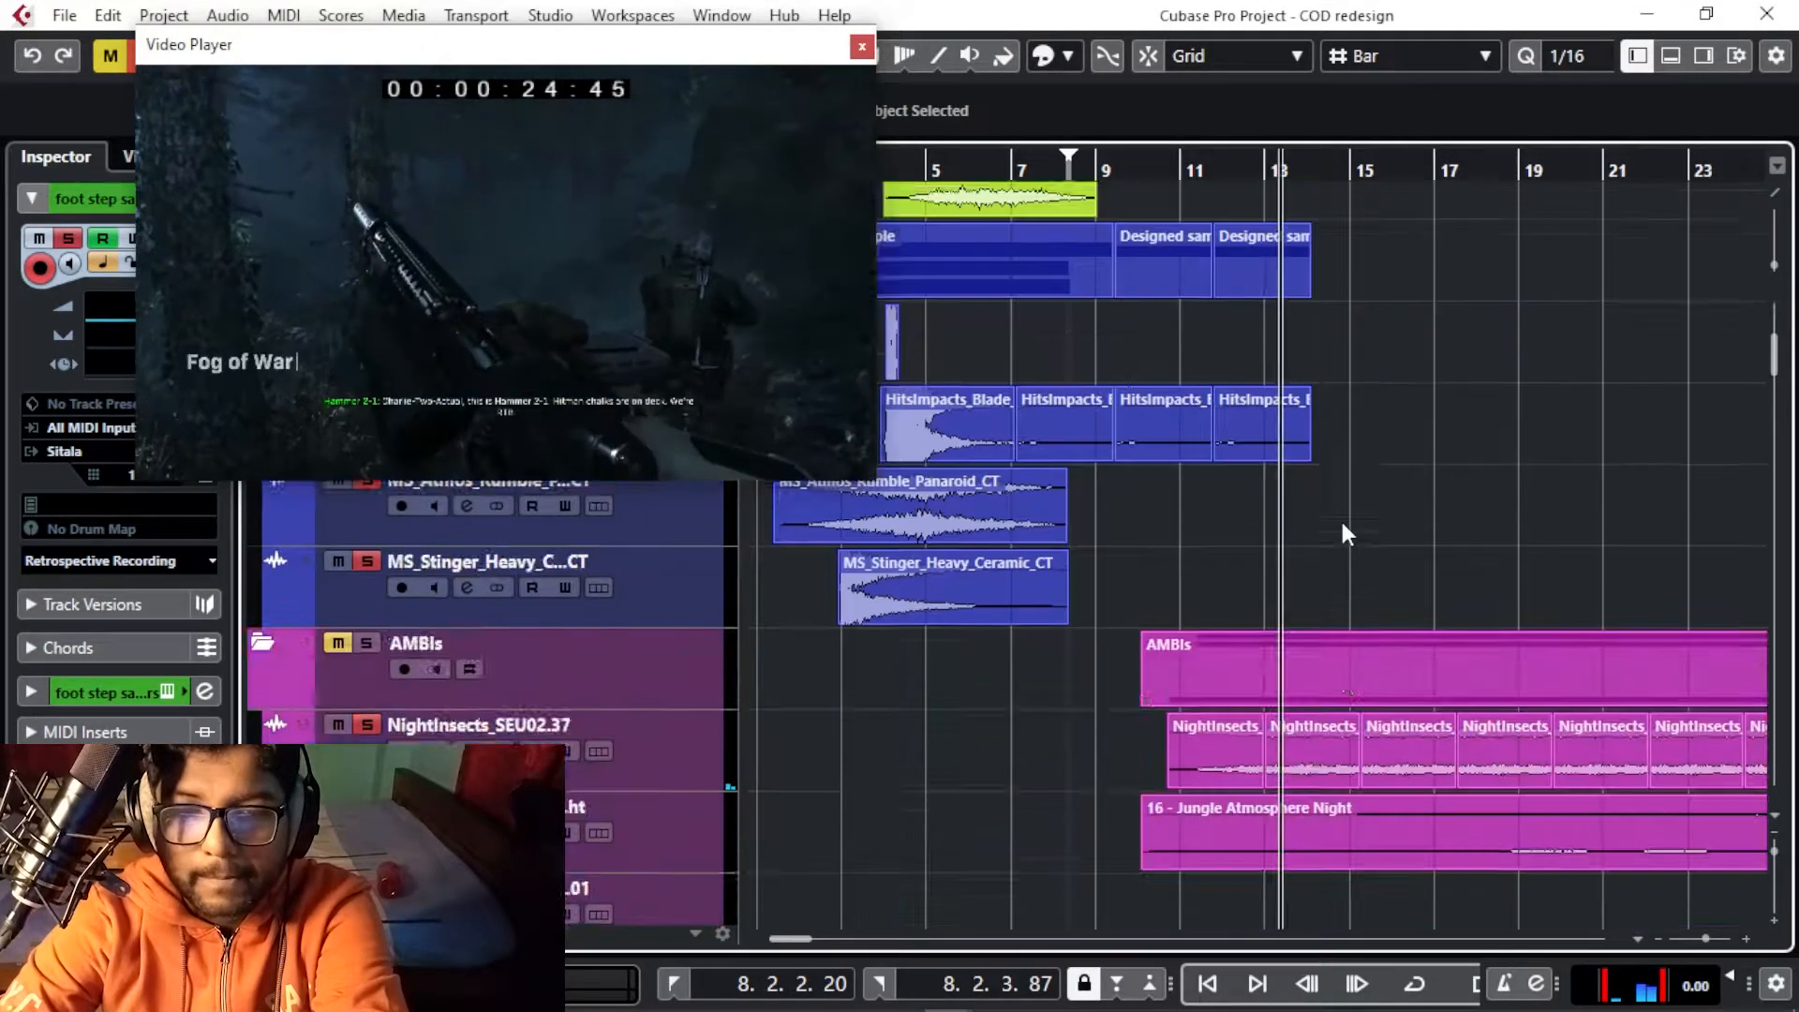
{"action": "key", "text": "g"}
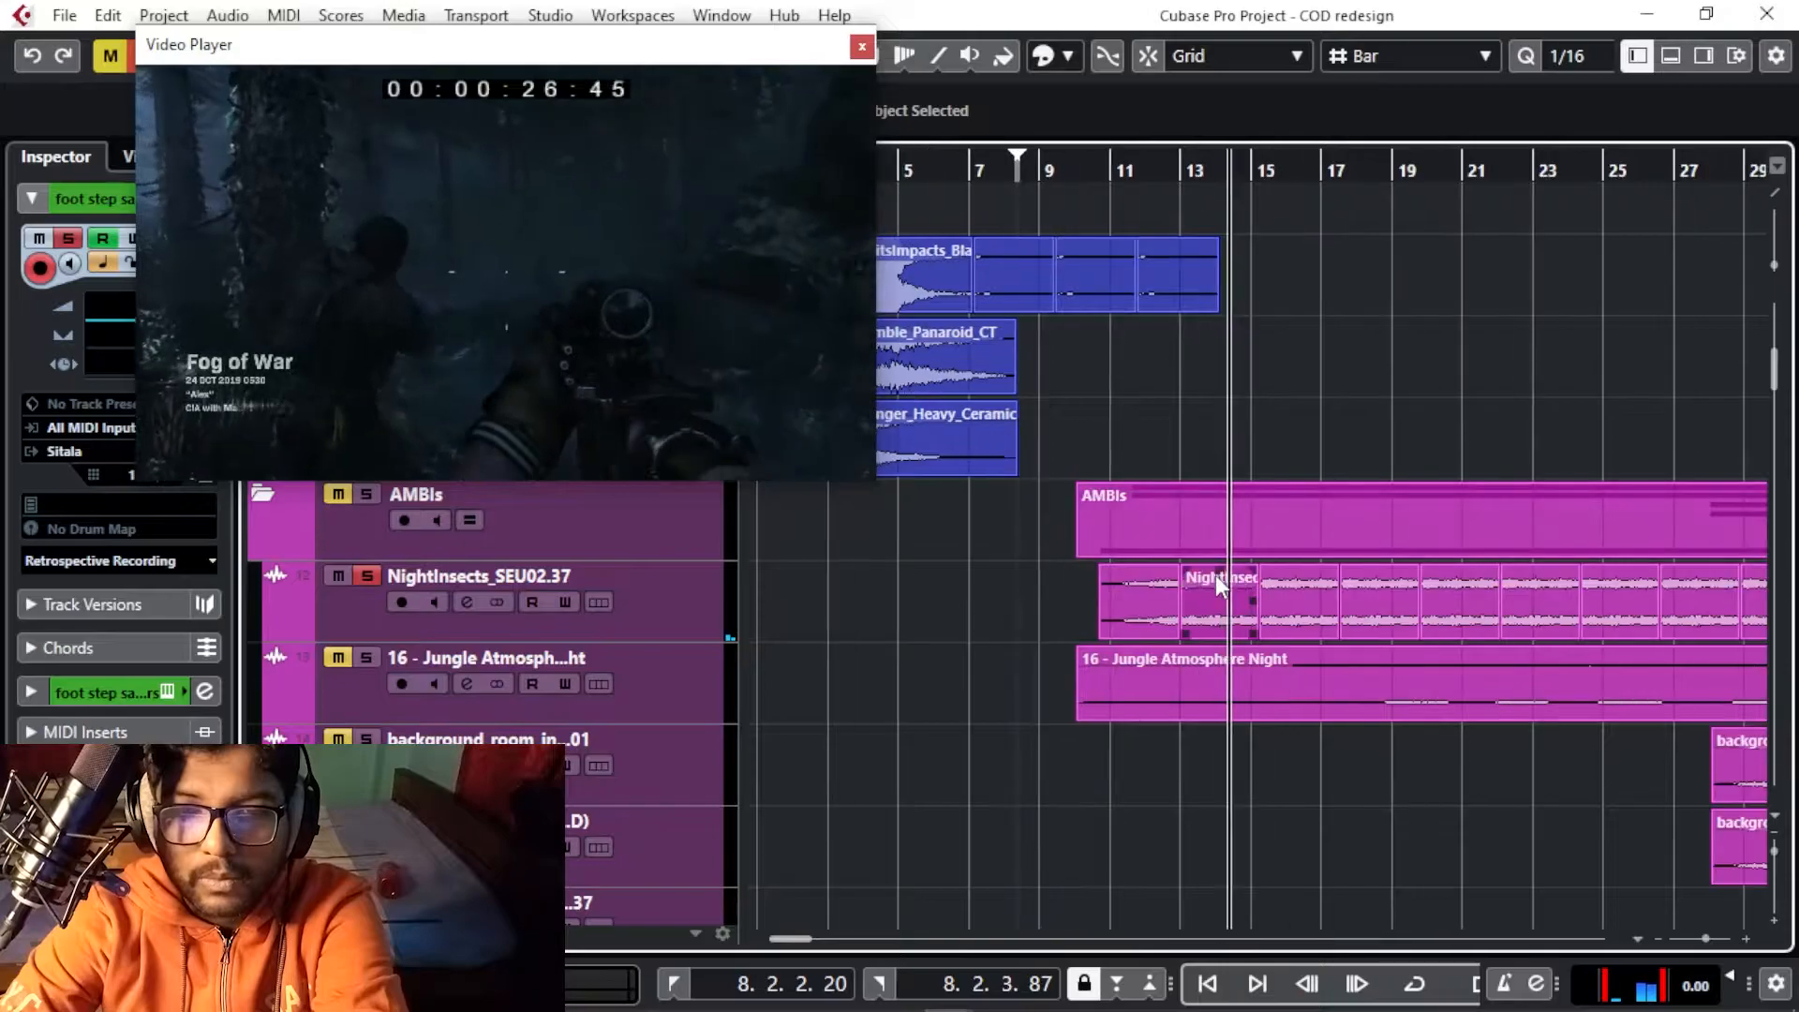
{"action": "key", "text": "h"}
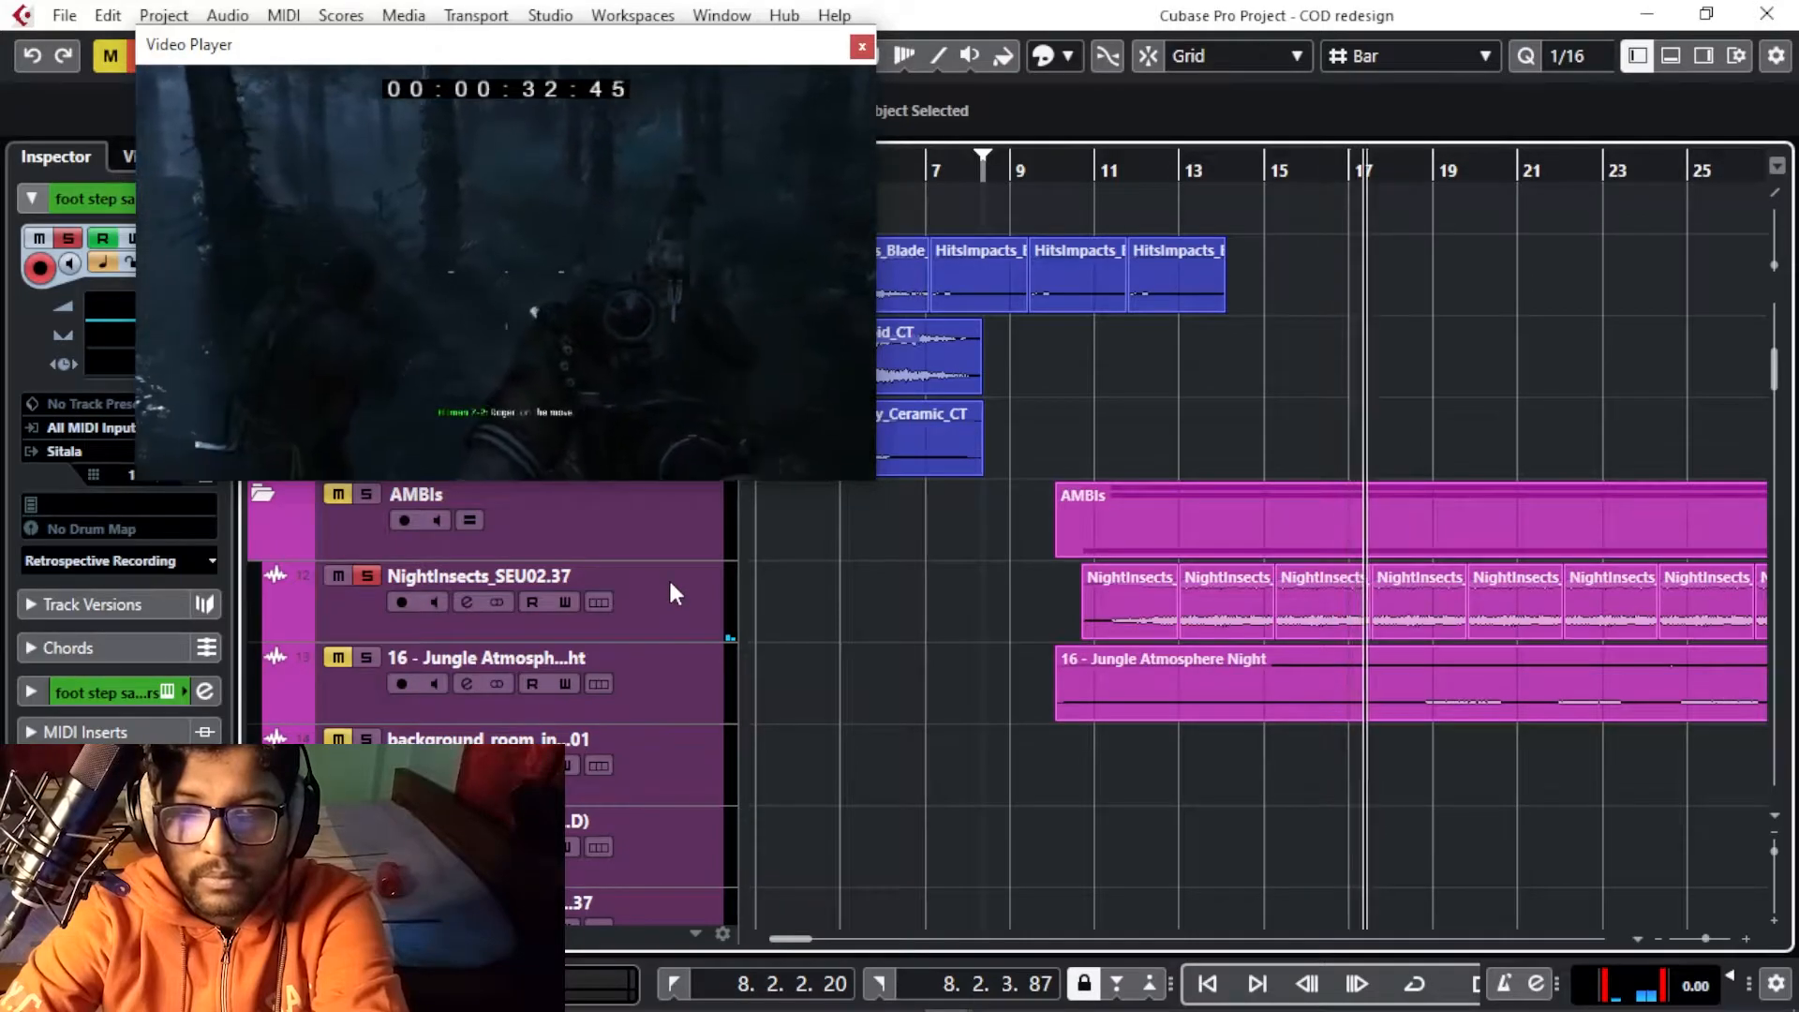
{"action": "key", "text": "g"}
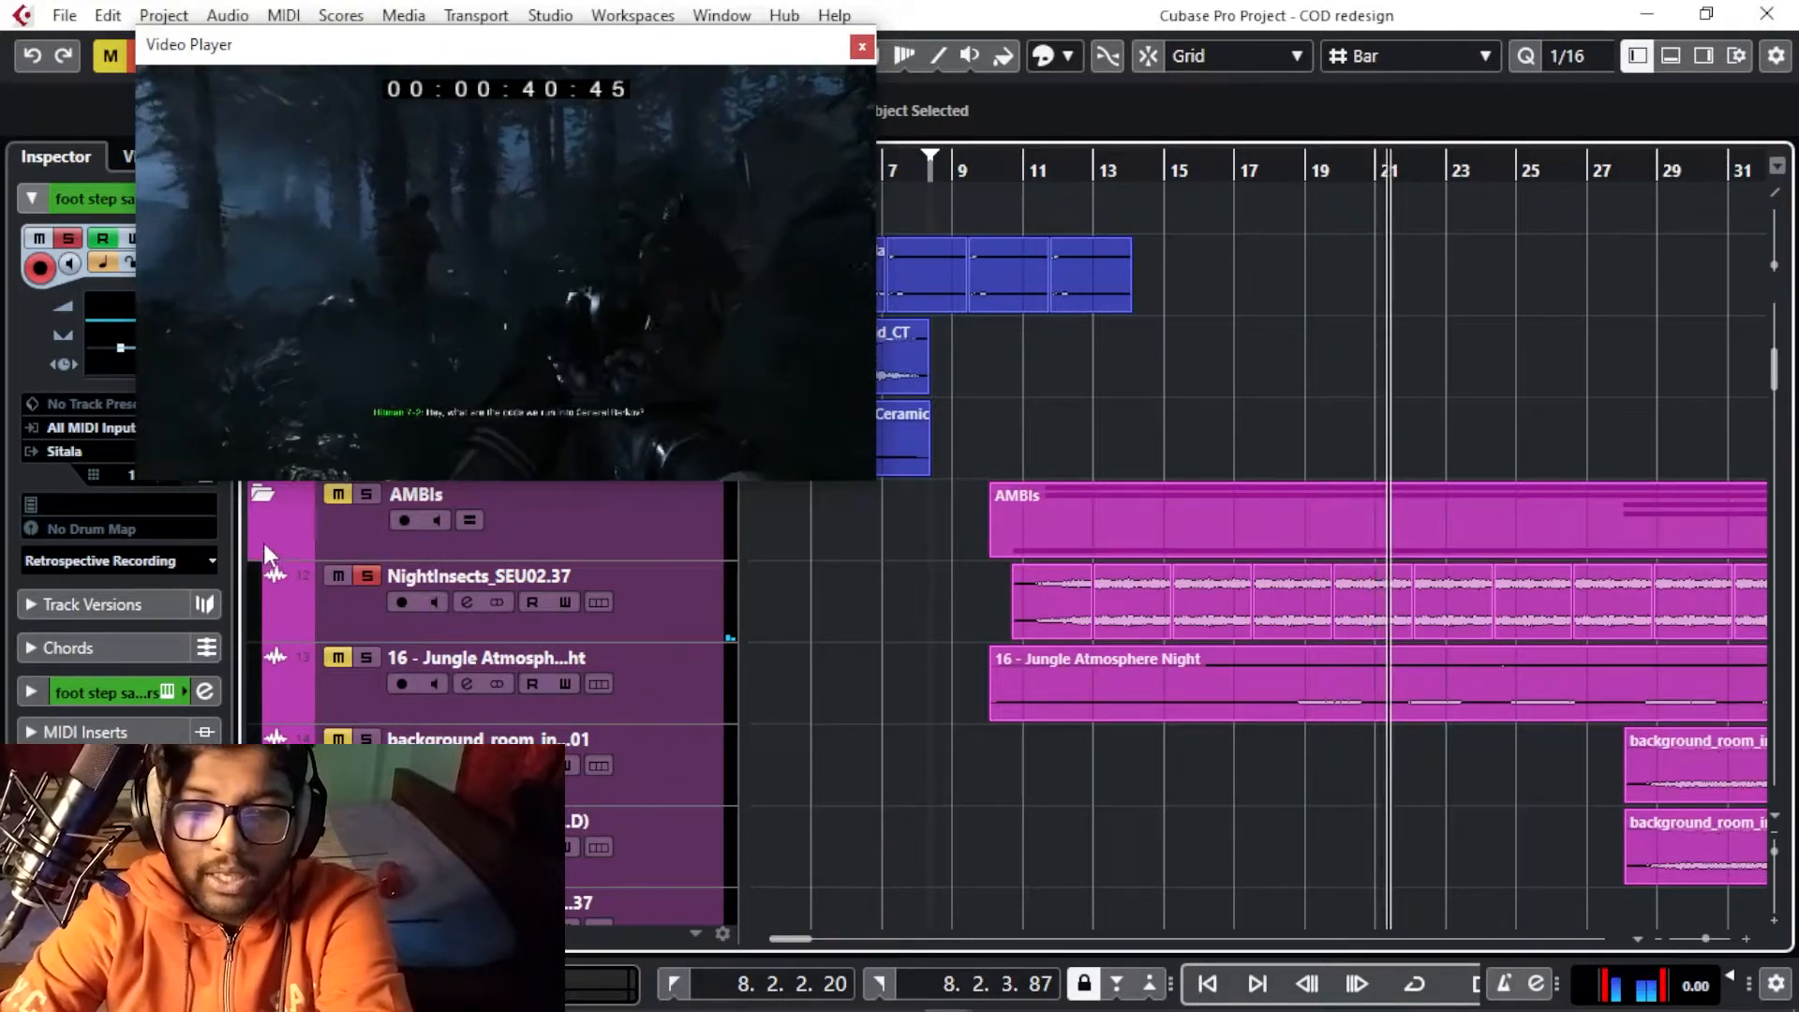
Solo the 16 - Jungle Atmosphere Night track as well and play both ambiences from about bars 11 and 14
{"action": "left_click", "coordinate": [369, 659]}
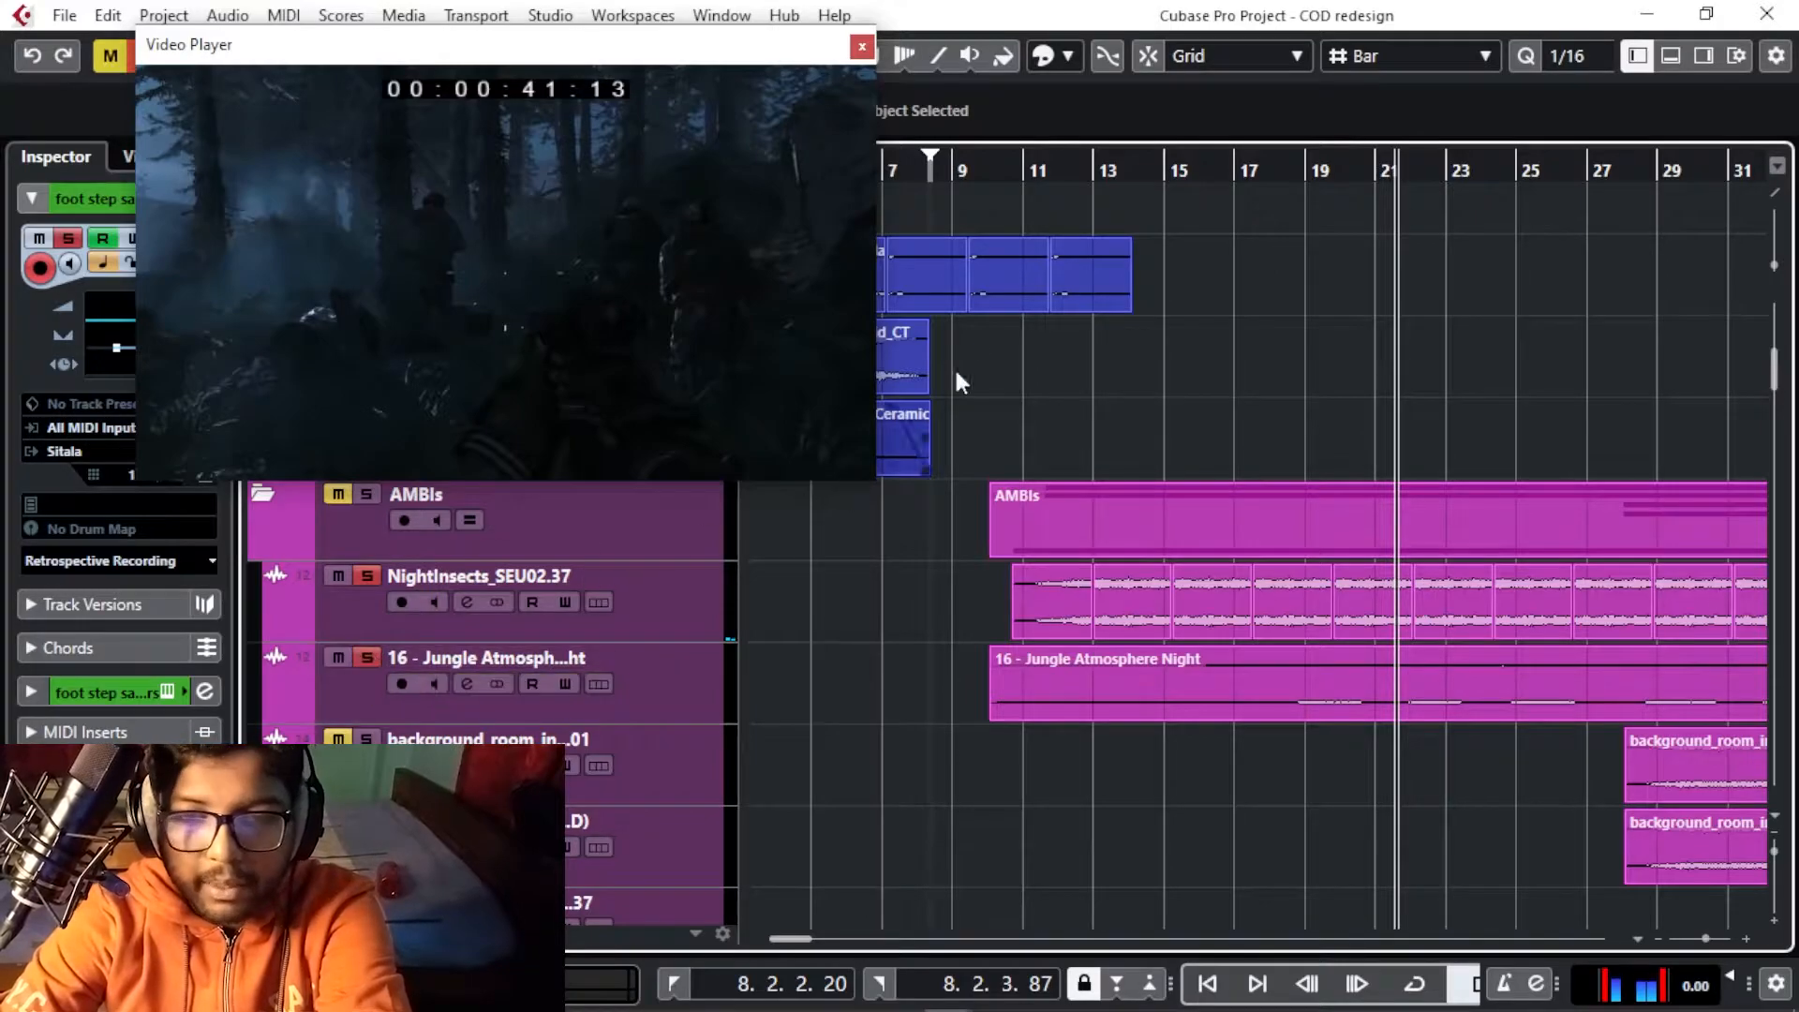
{"action": "left_click", "coordinate": [1031, 184]}
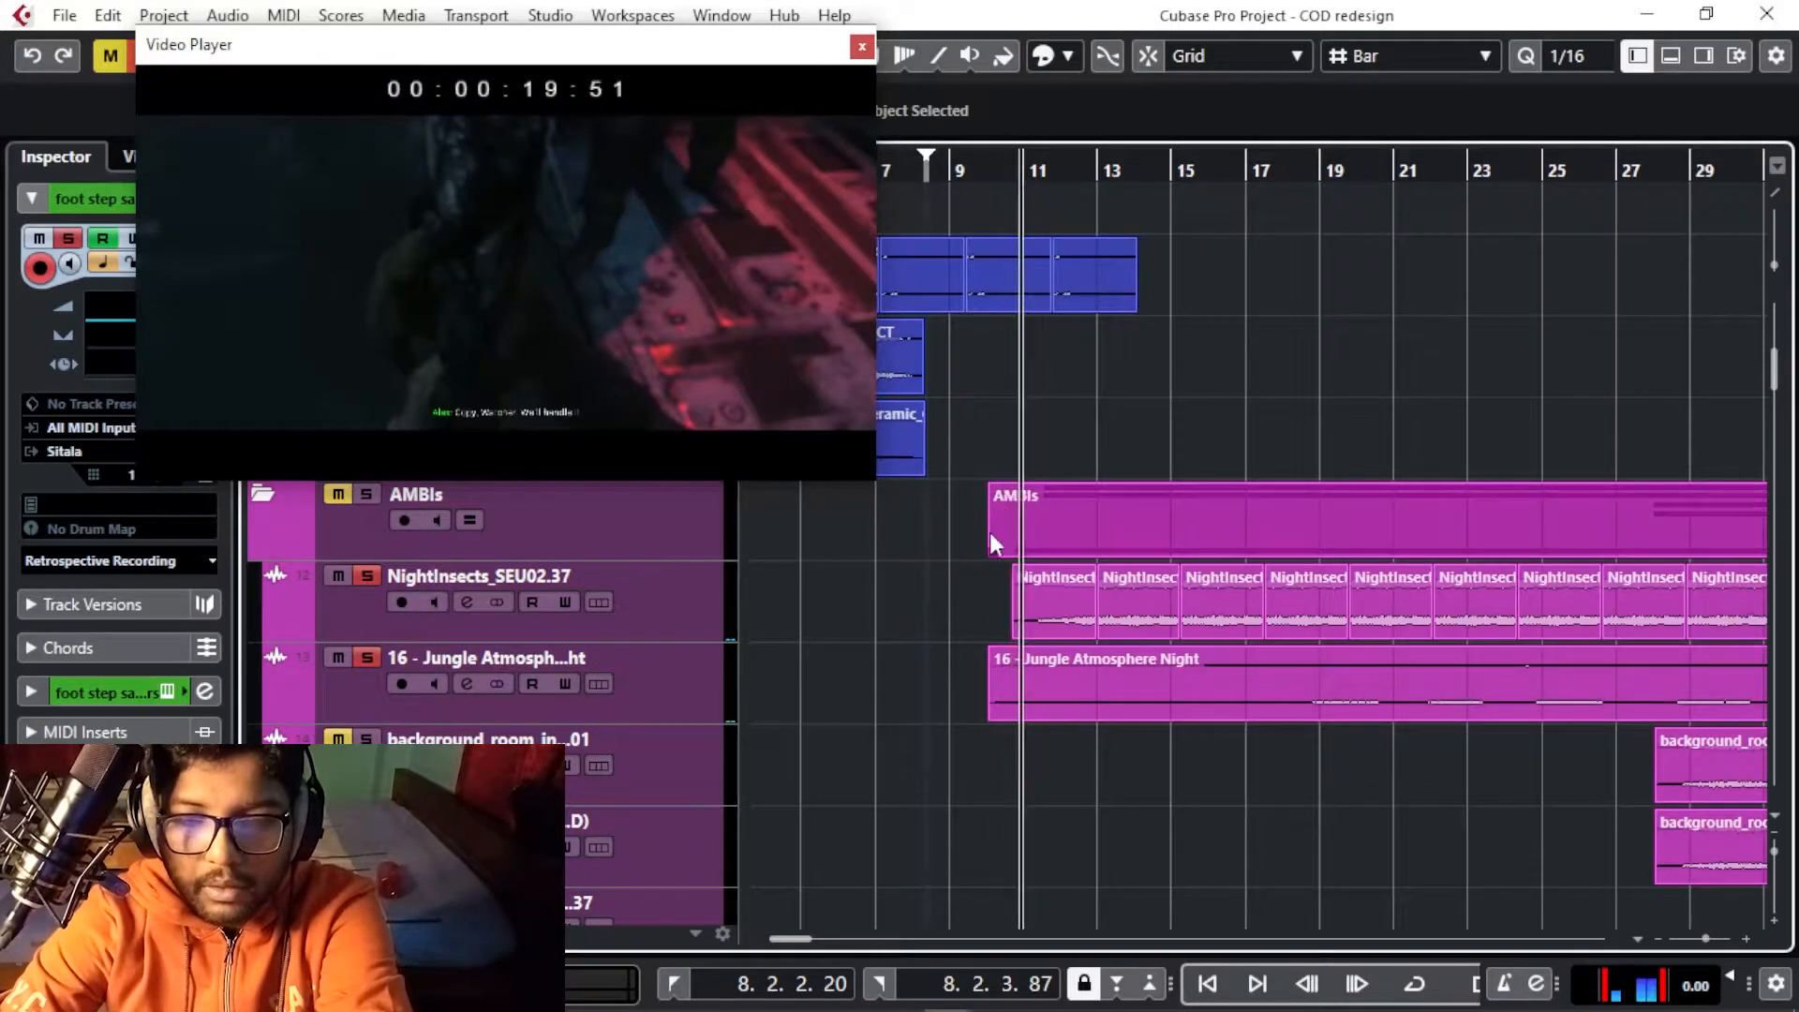
{"action": "left_click", "coordinate": [1154, 181]}
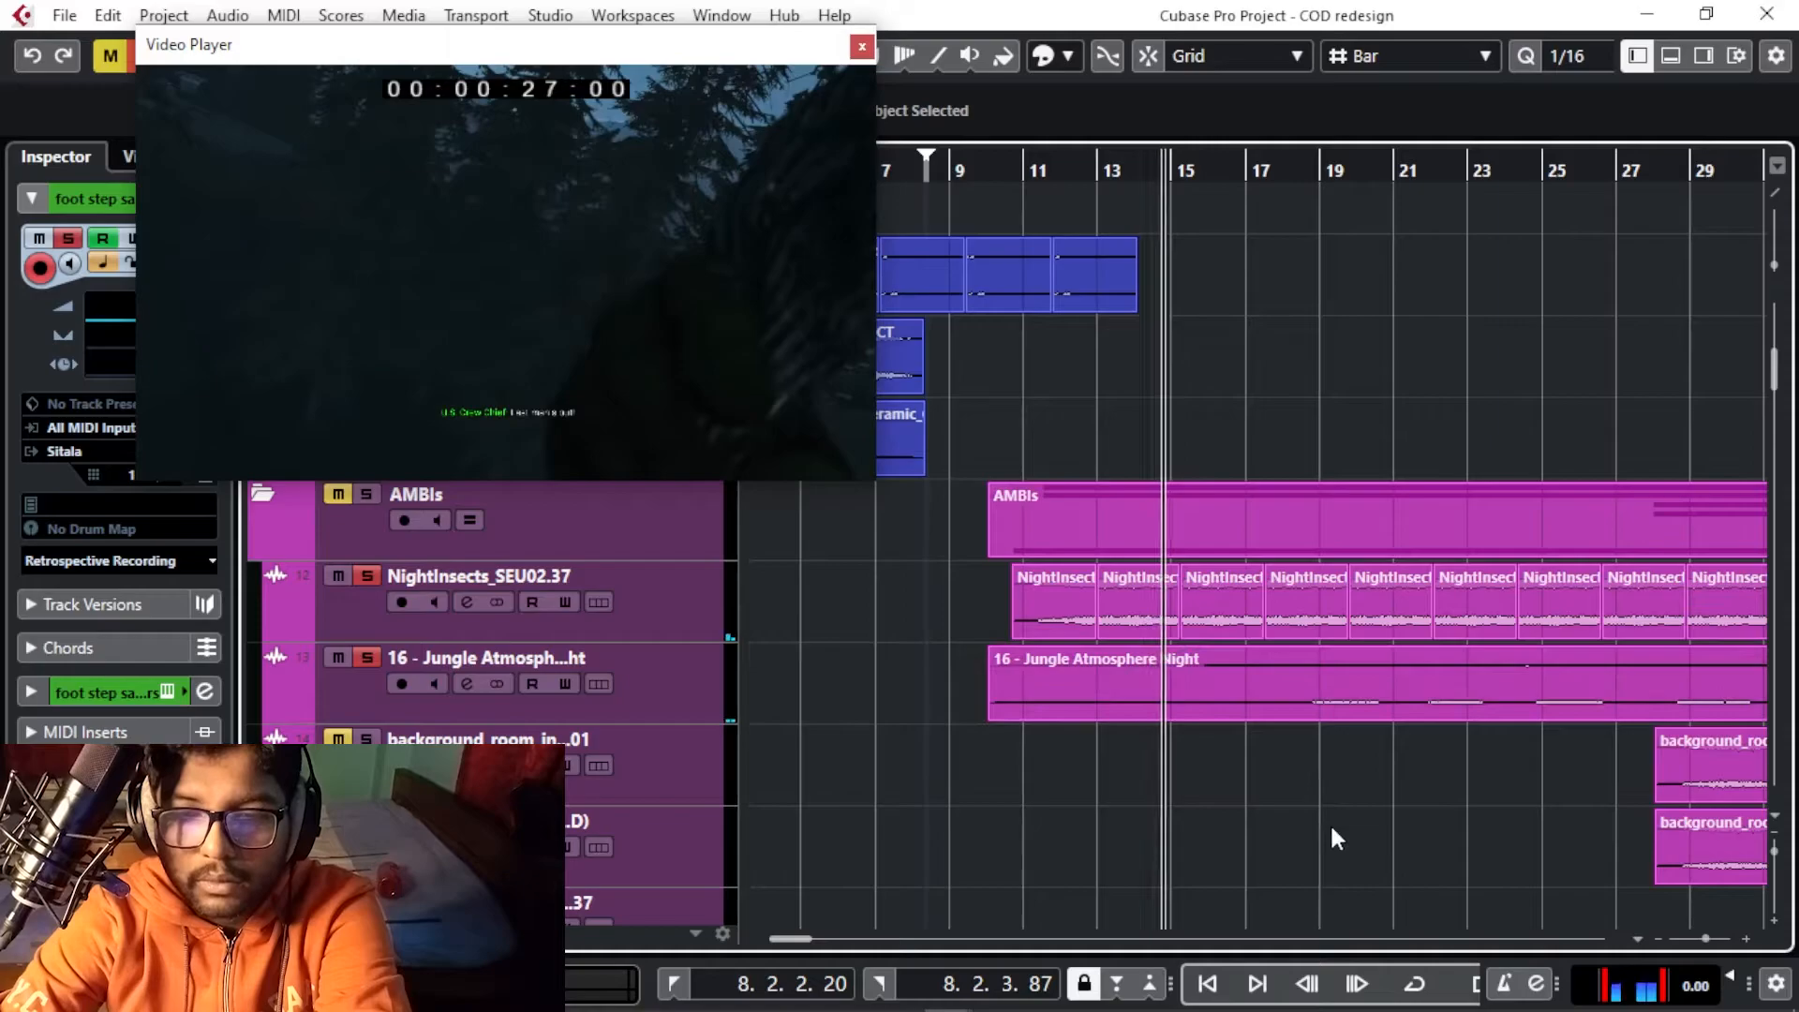
{"action": "key", "text": "h"}
{"action": "key", "text": "h"}
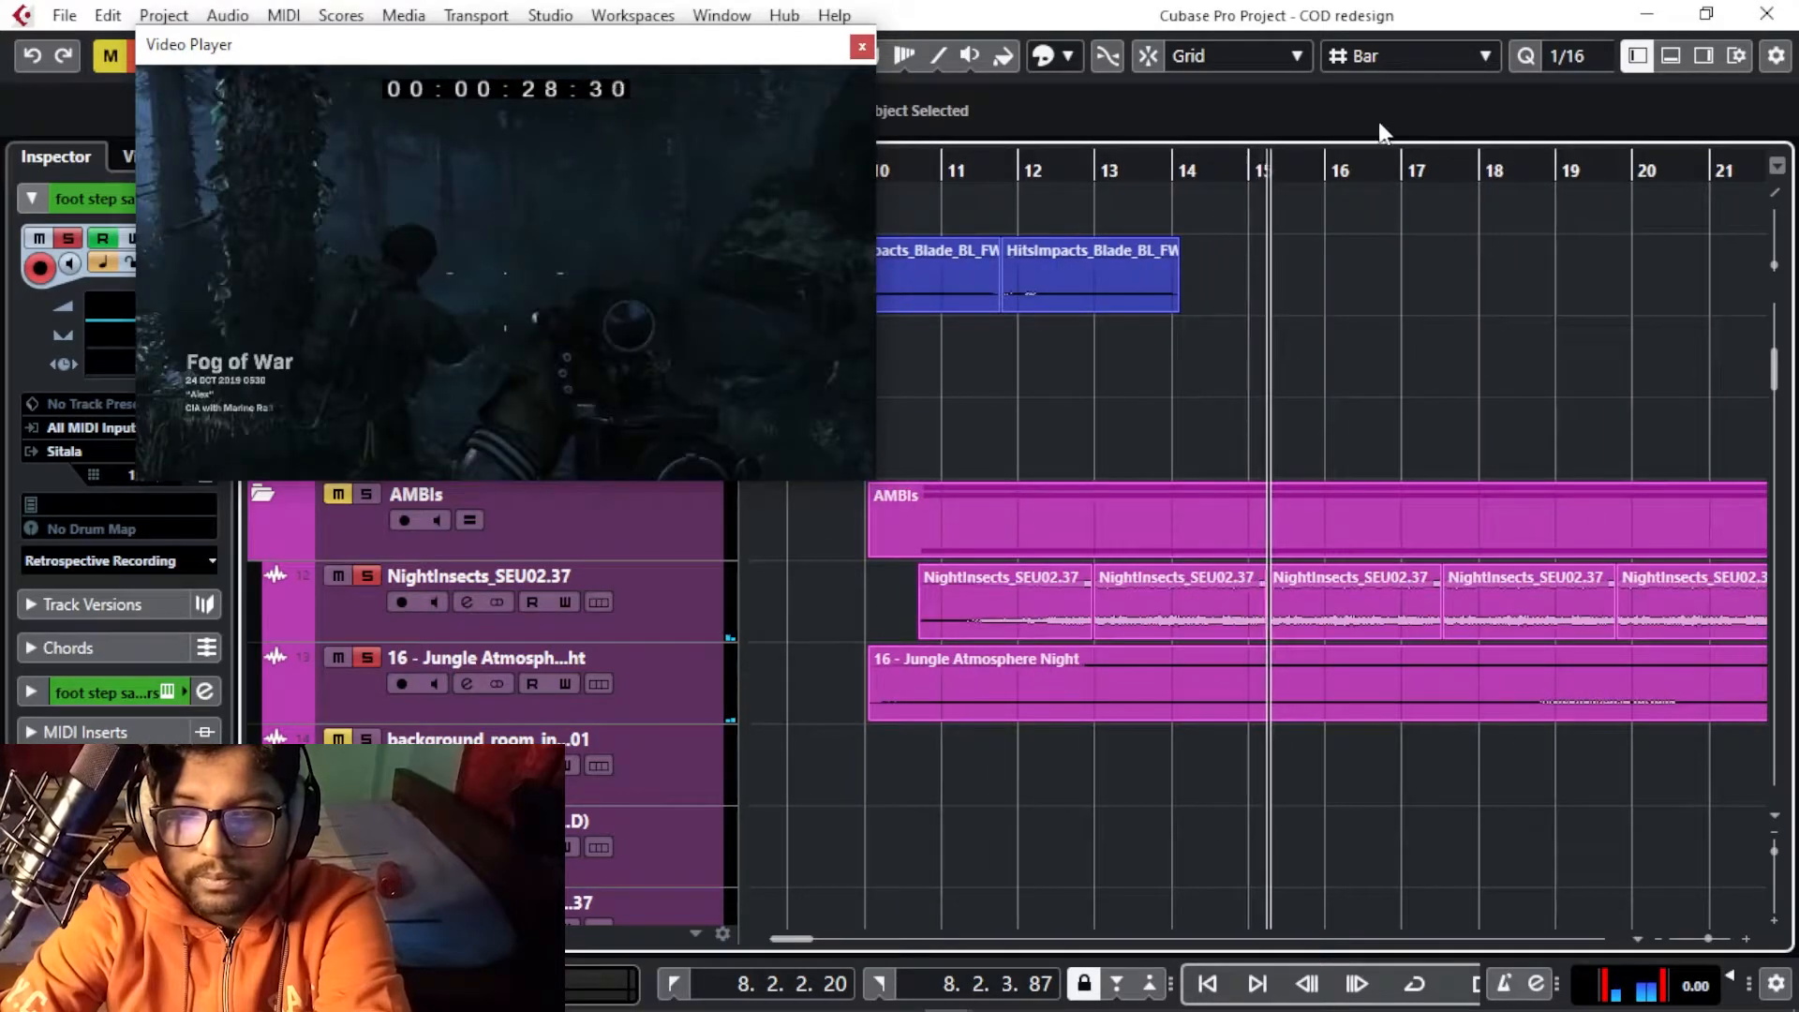
Play the two ambience layers from between bars 16 and 17 and examine the background room and wind tracks below them
{"action": "left_click", "coordinate": [1389, 178]}
{"action": "key", "text": "g"}
{"action": "key", "text": "g"}
{"action": "key", "text": "g"}
{"action": "scroll", "coordinate": [914, 773], "scroll_direction": "down", "scroll_amount": 2}
{"action": "scroll", "coordinate": [893, 755], "scroll_direction": "up", "scroll_amount": 1}
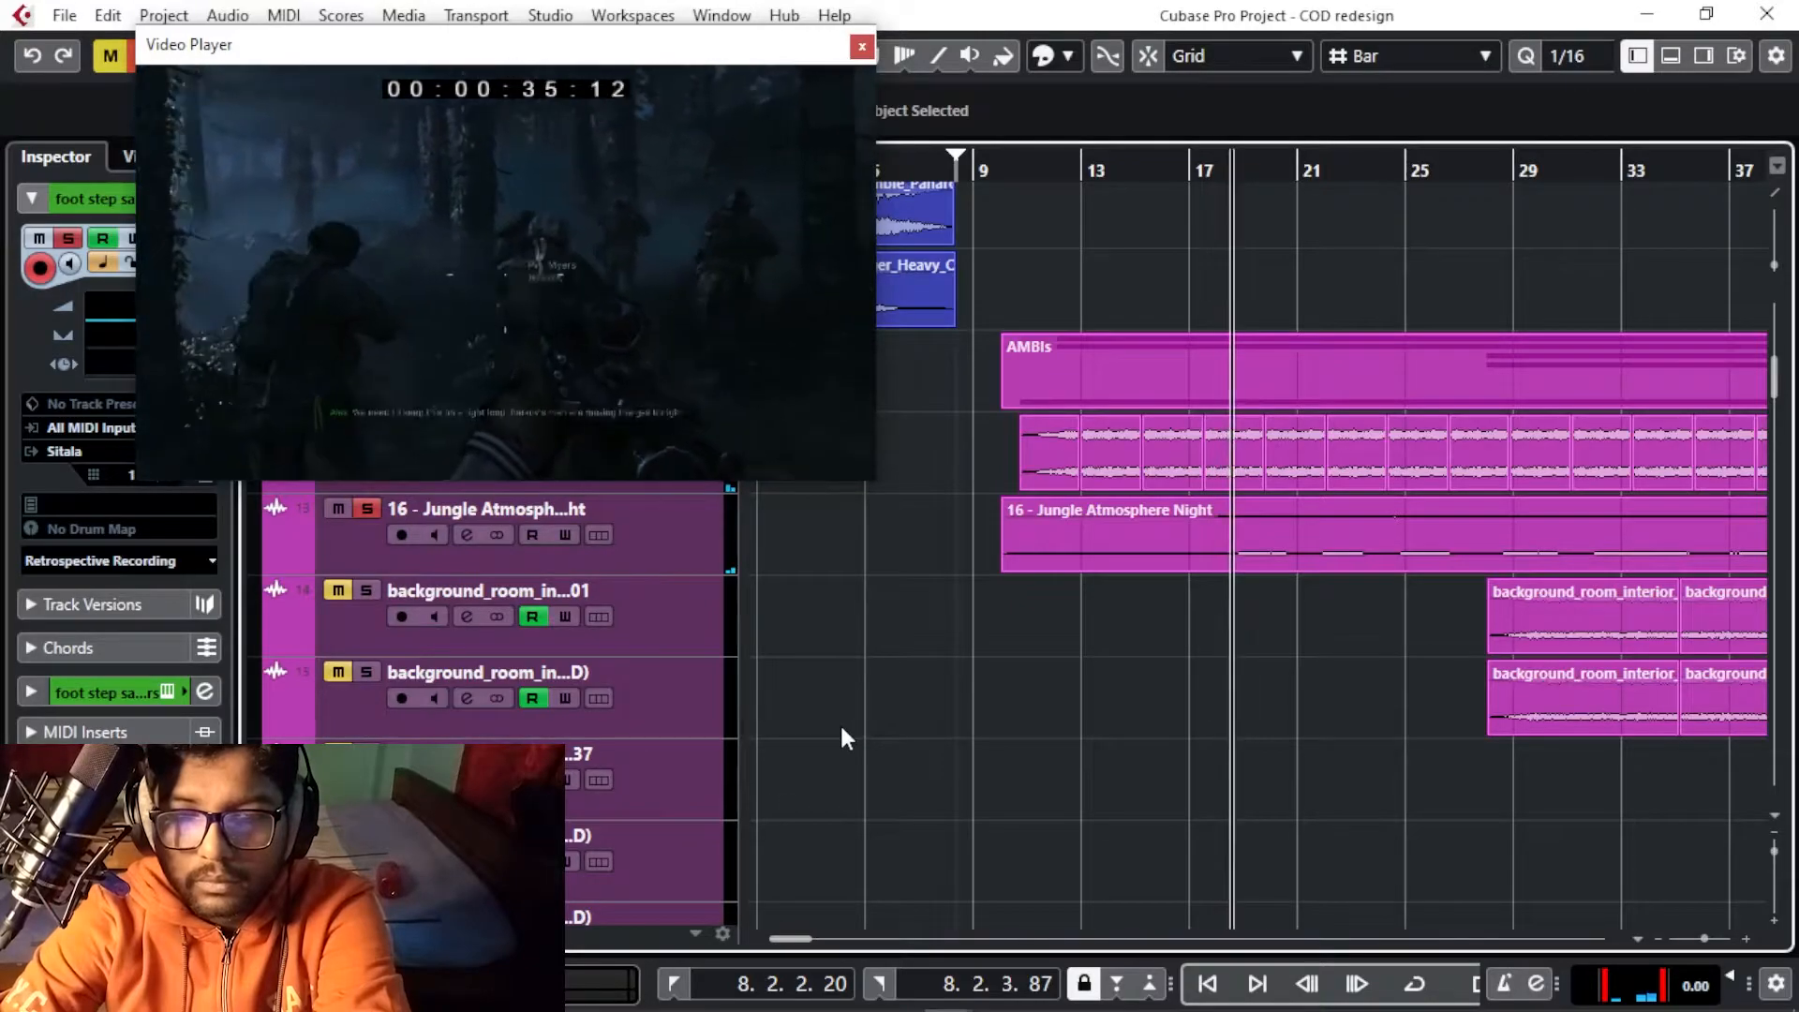
{"action": "scroll", "coordinate": [839, 723], "scroll_direction": "up", "scroll_amount": 2}
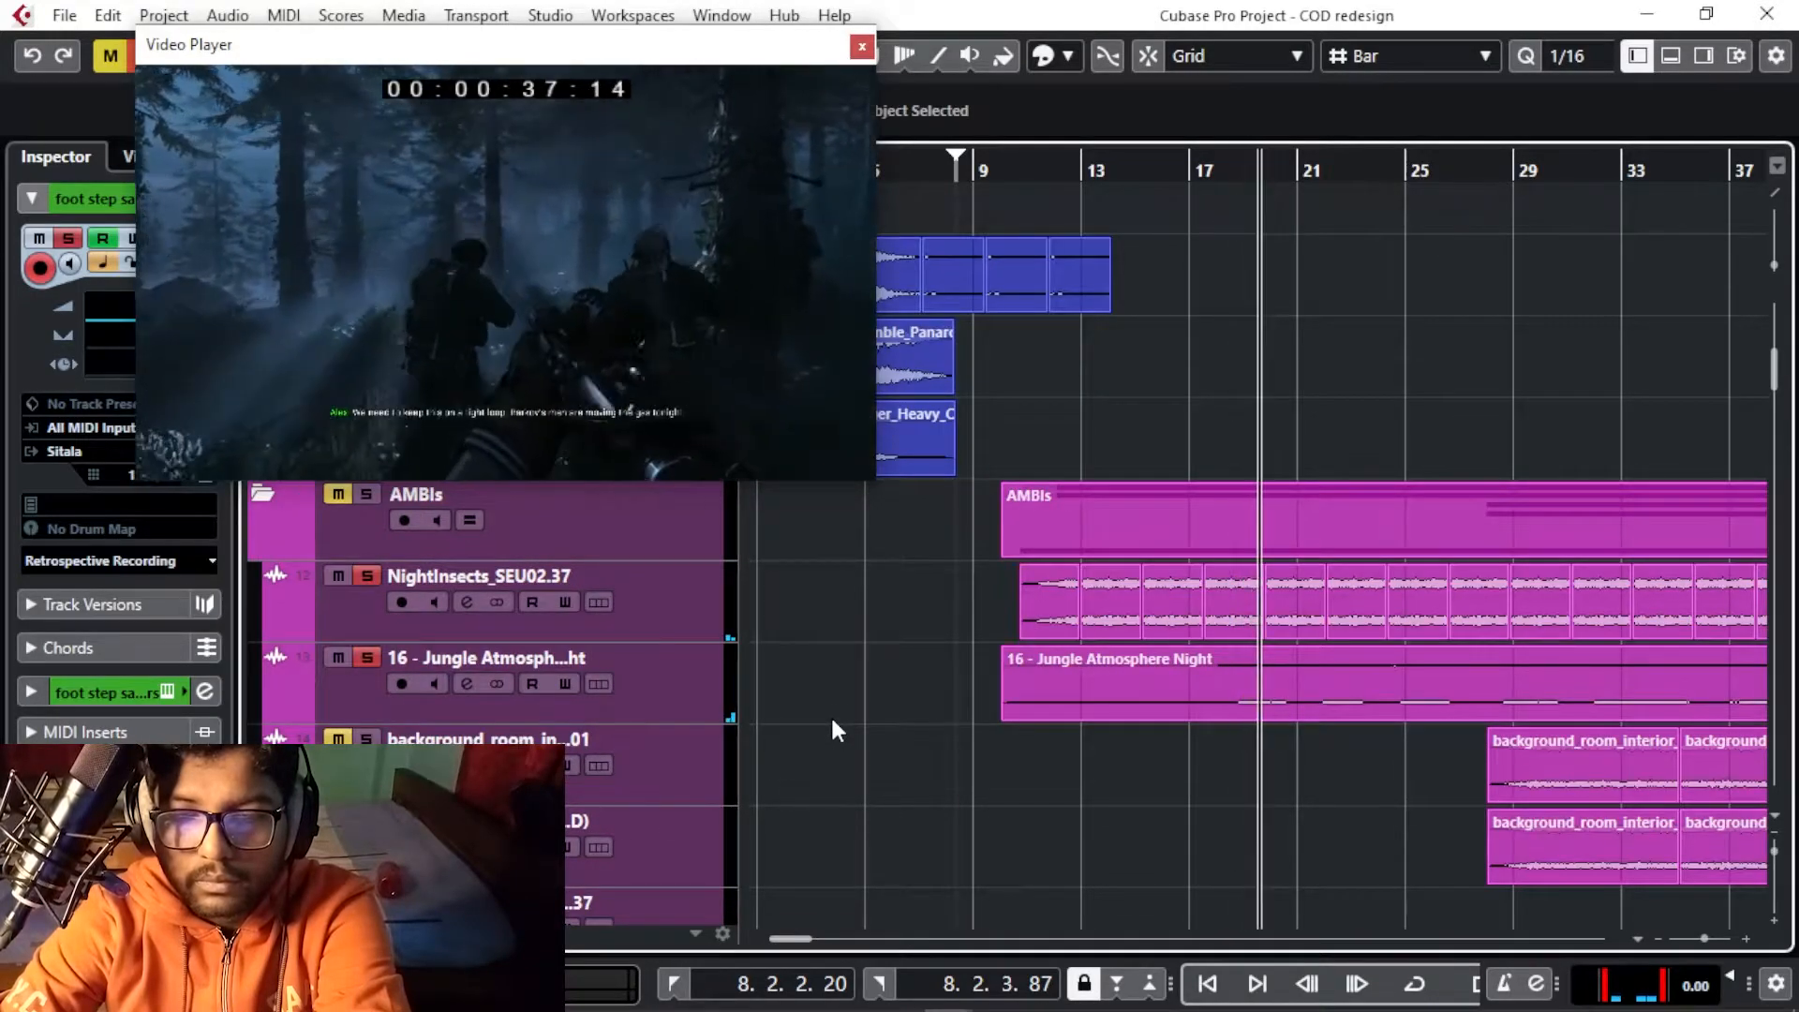
{"action": "key", "text": "g"}
{"action": "scroll", "coordinate": [847, 683], "scroll_direction": "down", "scroll_amount": 2}
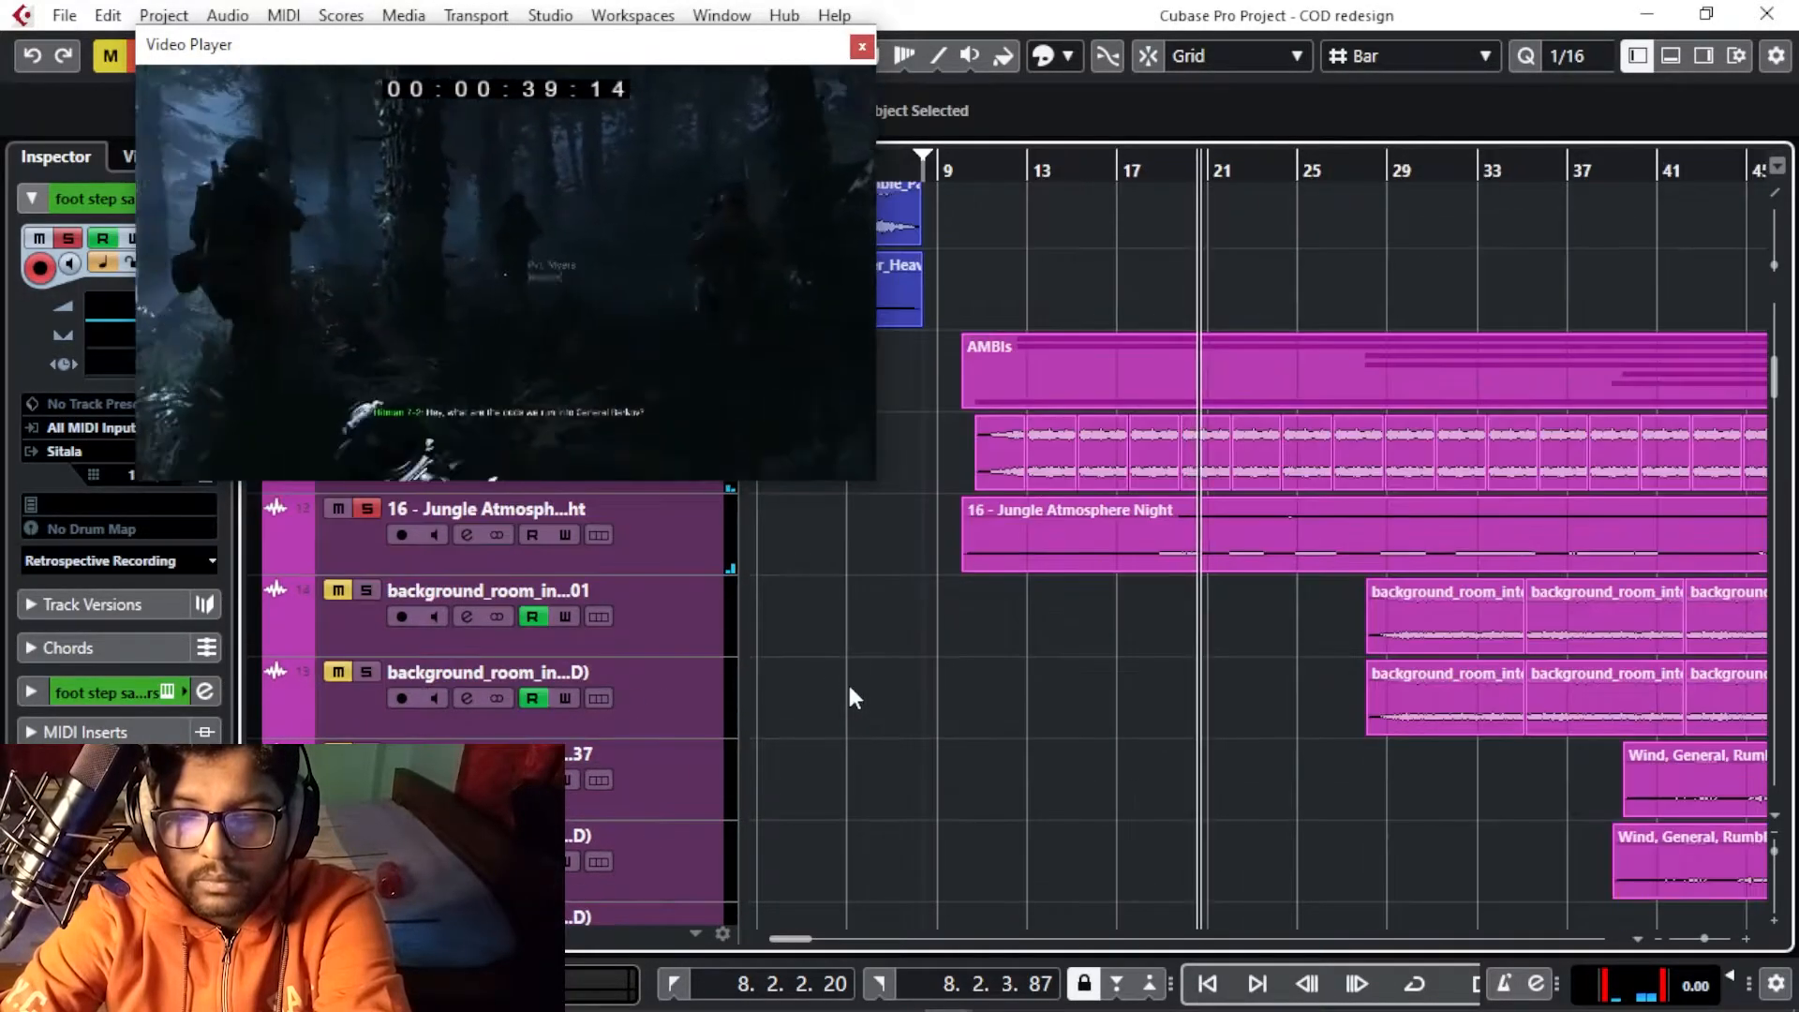
Solo the first background_room_interior_hum_loop_01 track and play it with the other ambiences from about bar 29
{"action": "scroll", "coordinate": [678, 712], "scroll_direction": "up", "scroll_amount": 2}
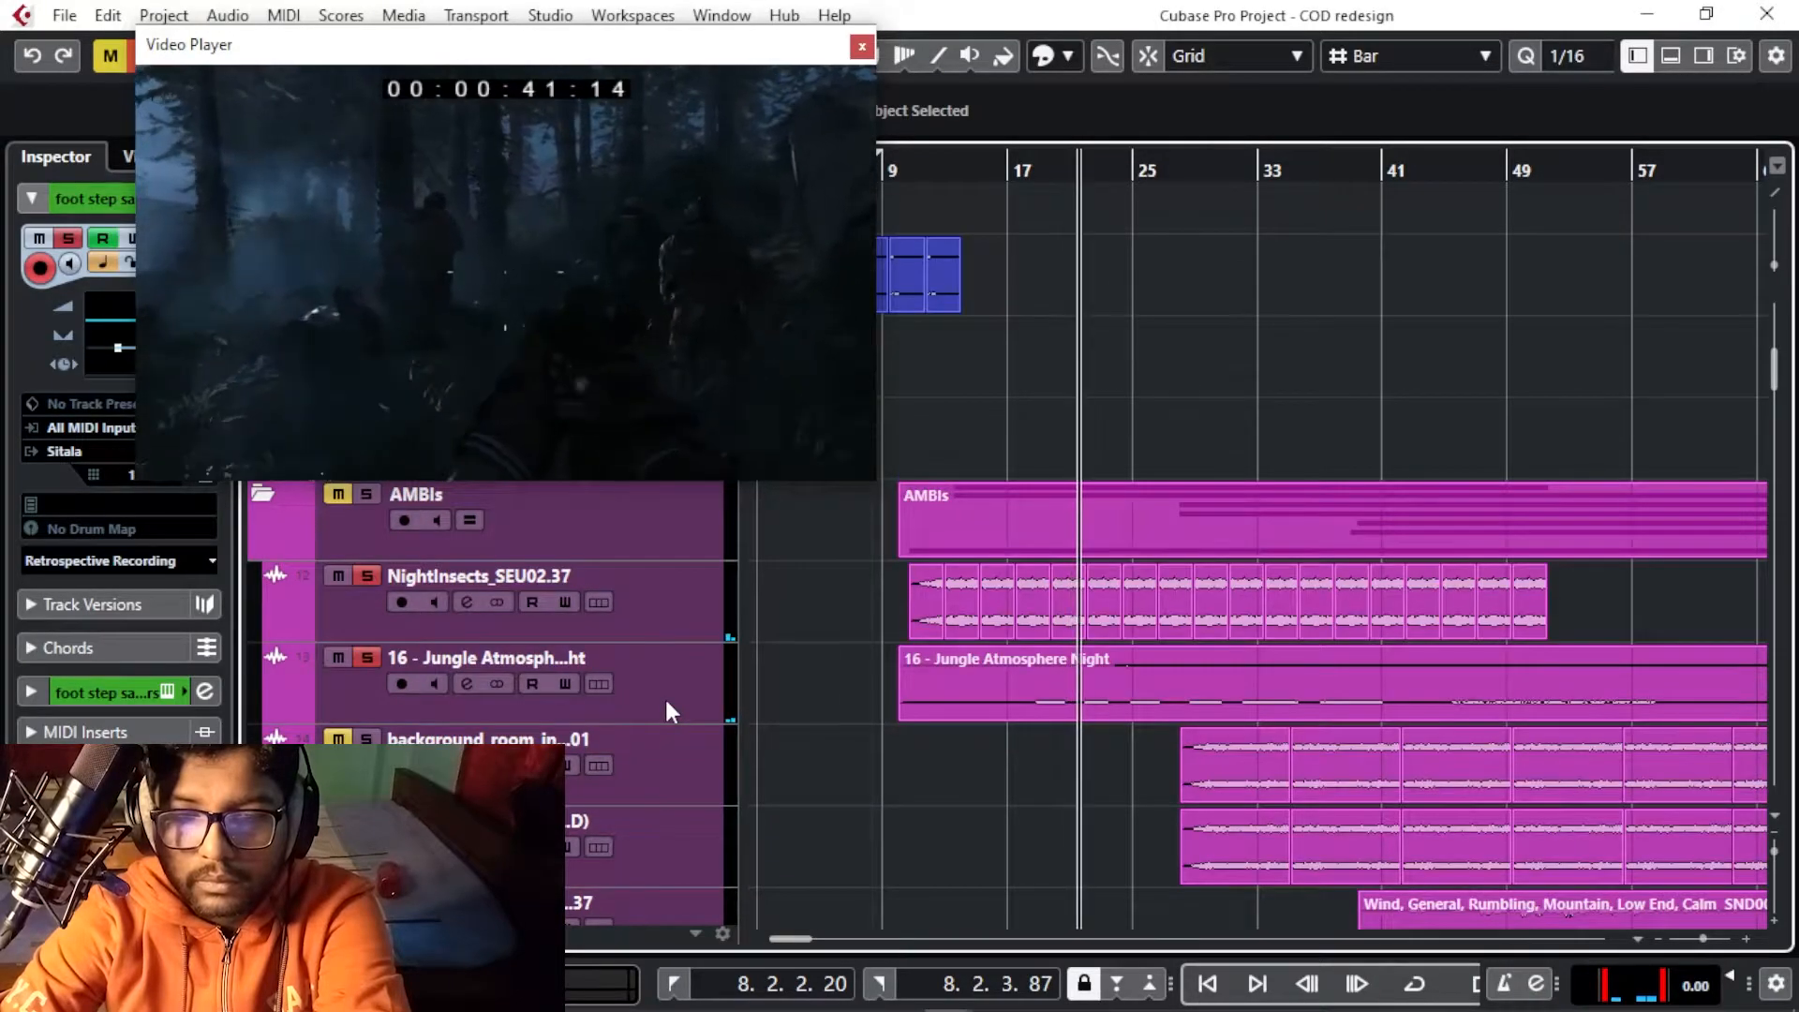
{"action": "left_click", "coordinate": [380, 716]}
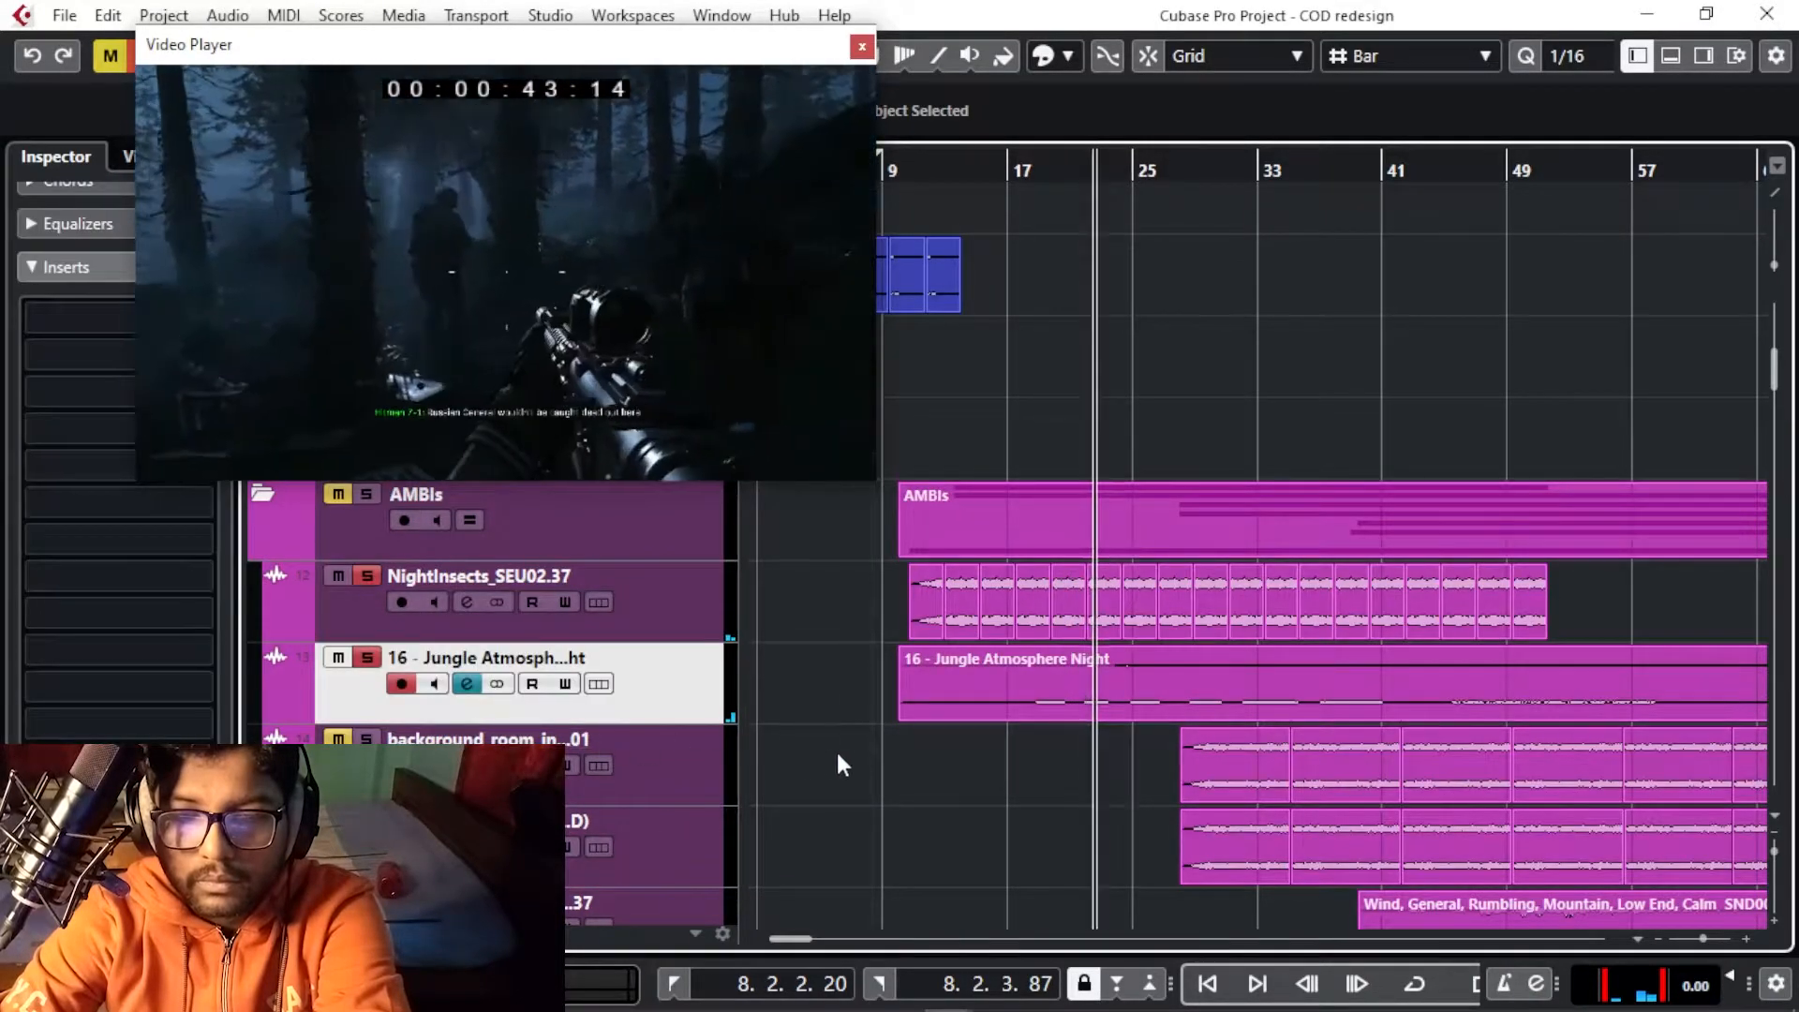
{"action": "scroll", "coordinate": [838, 764], "scroll_direction": "down", "scroll_amount": 2}
{"action": "left_click", "coordinate": [394, 640]}
{"action": "left_click", "coordinate": [375, 592]}
{"action": "left_click", "coordinate": [1200, 198]}
{"action": "key", "text": "h"}
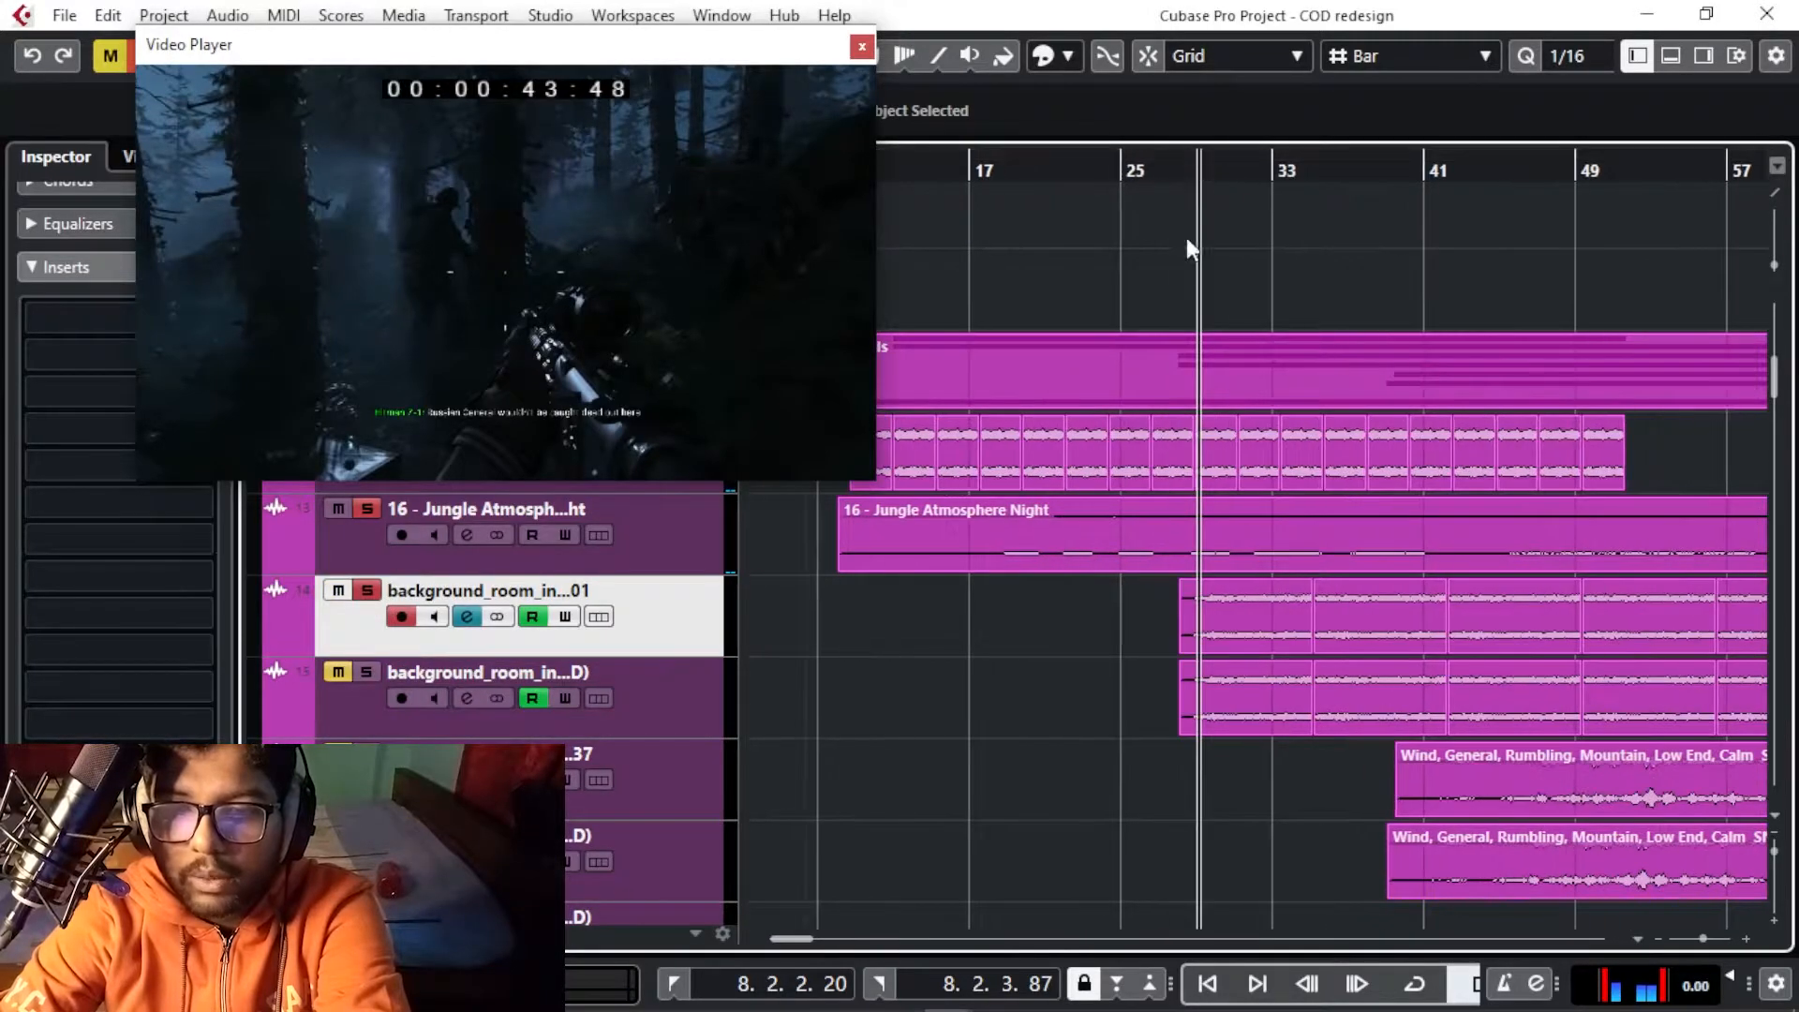
{"action": "key", "text": "h"}
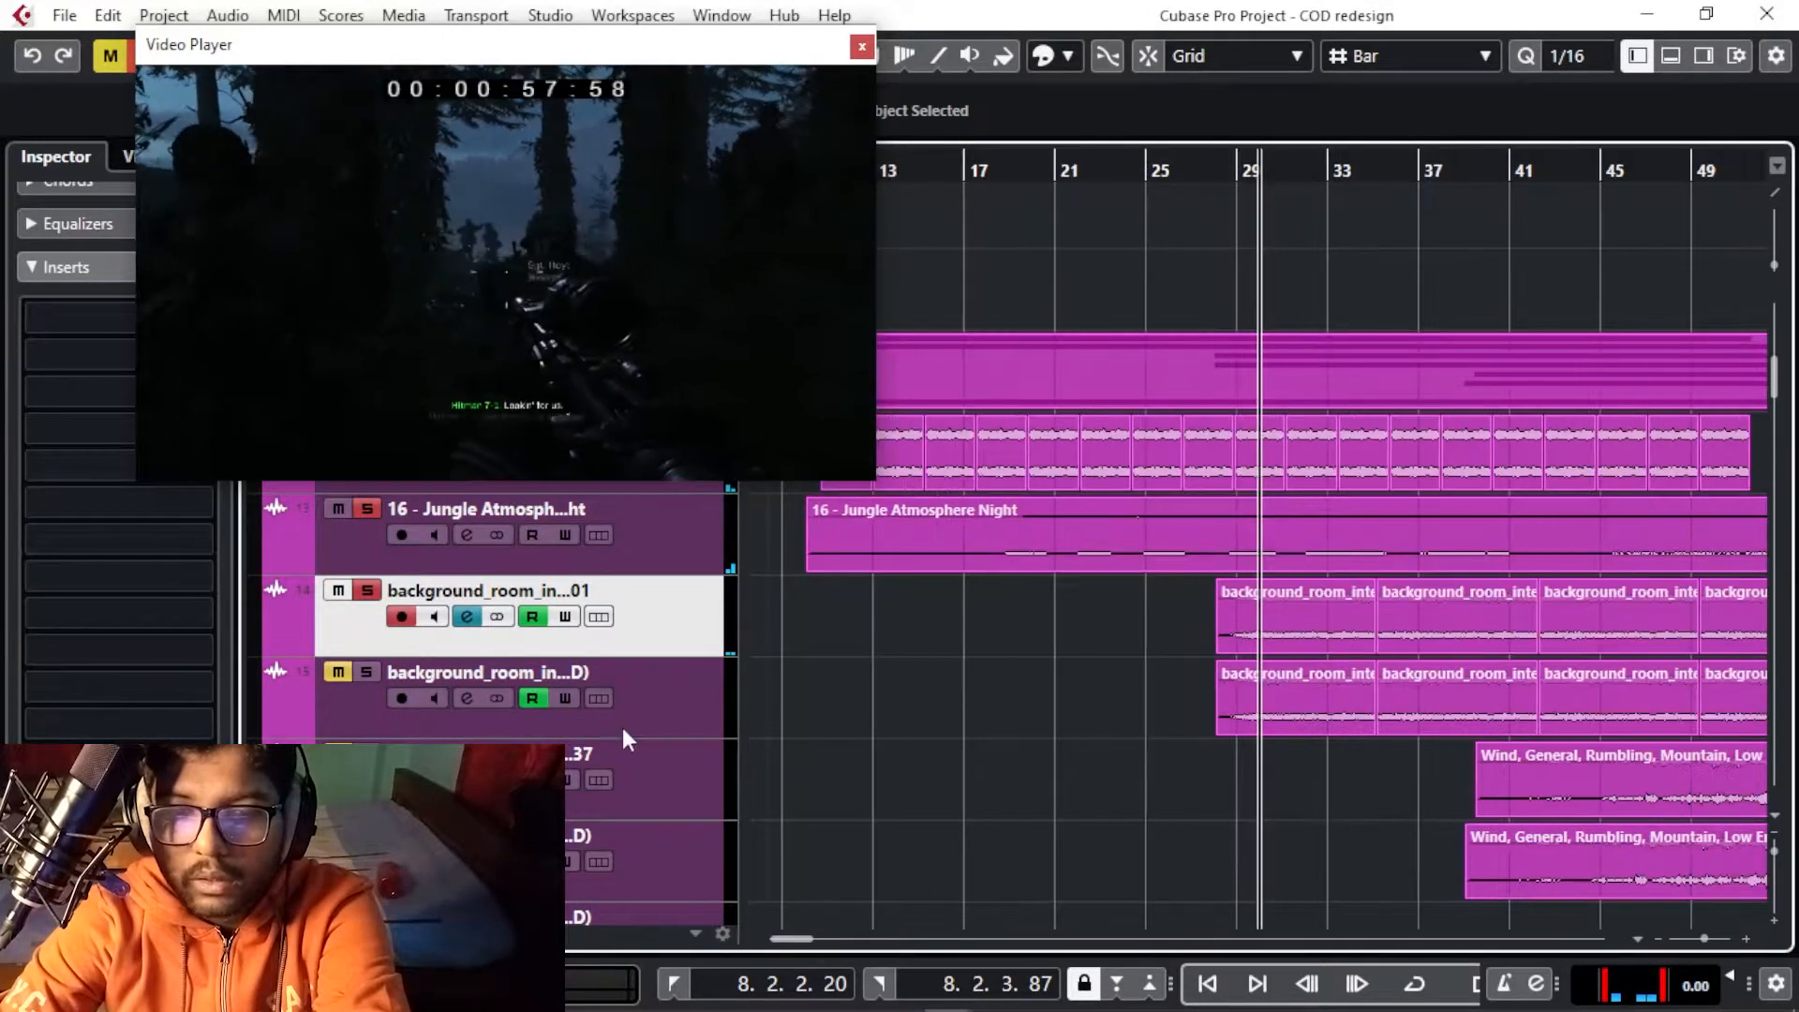
{"action": "key", "text": "h"}
{"action": "key", "text": "h"}
Solo the duplicate background room hum track as well and continue playing both room layers past bar 31
{"action": "left_click", "coordinate": [367, 672]}
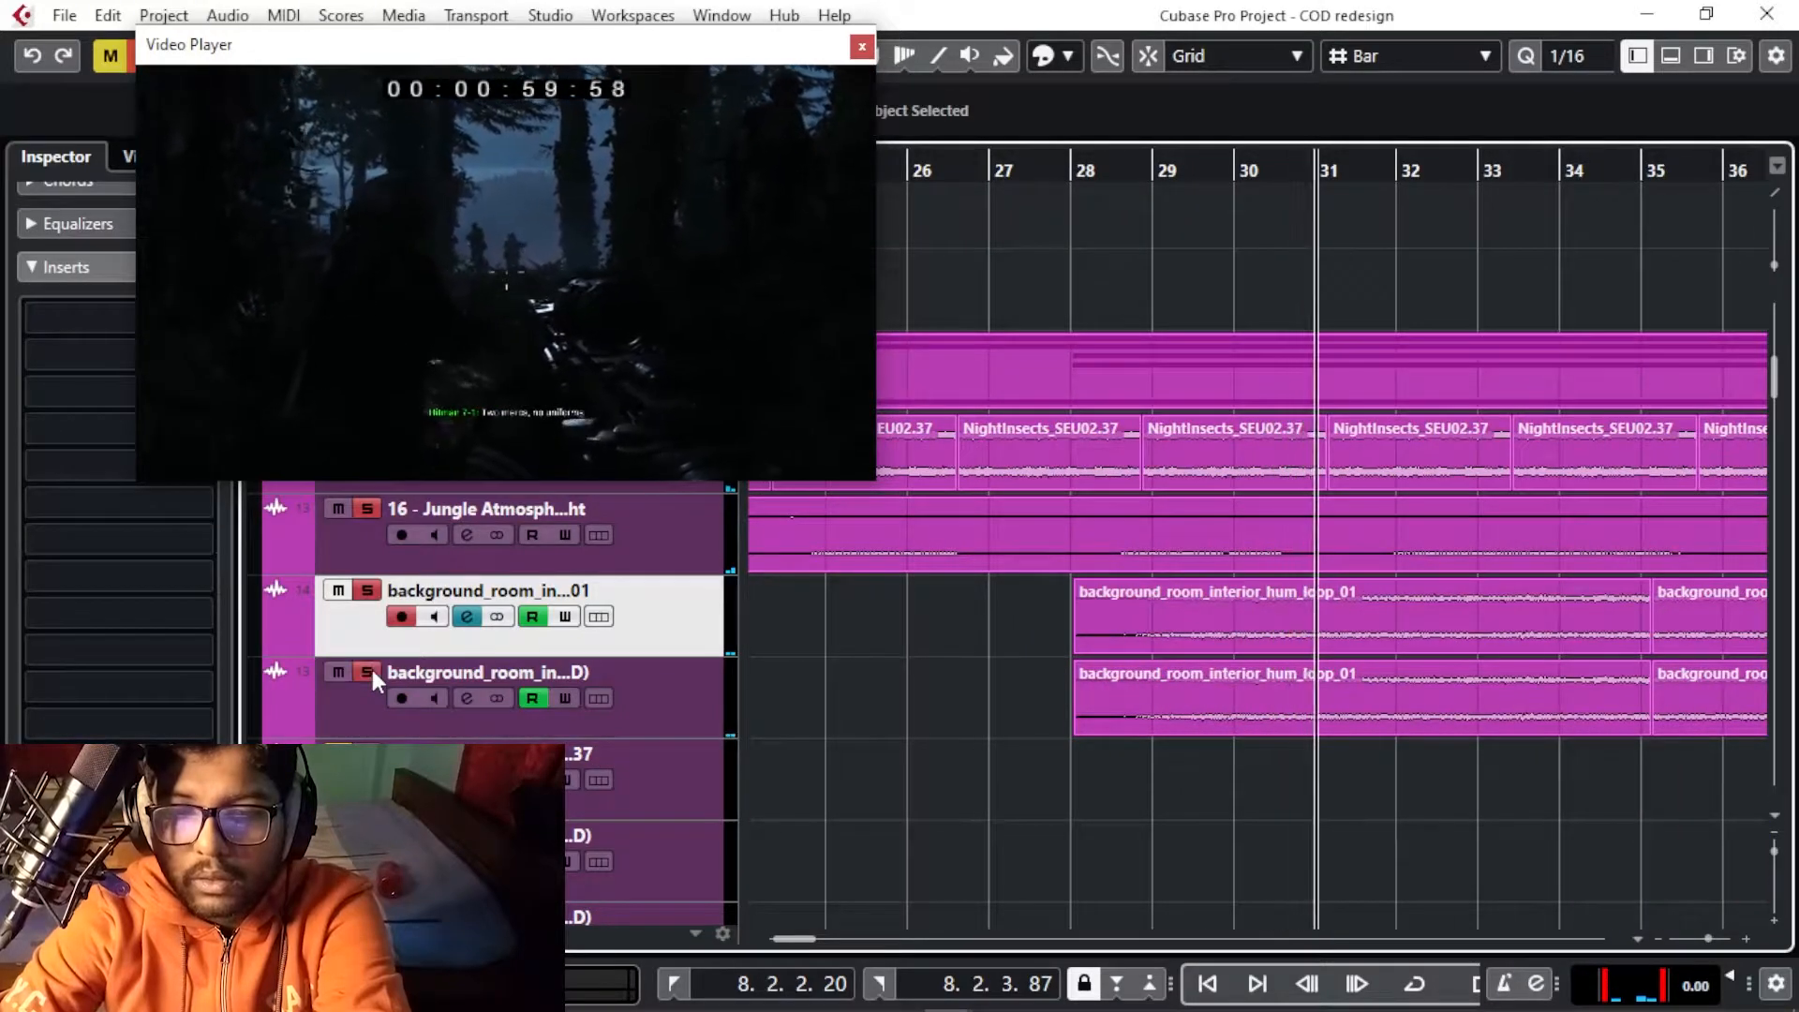
{"action": "key", "text": "g"}
{"action": "key", "text": "g"}
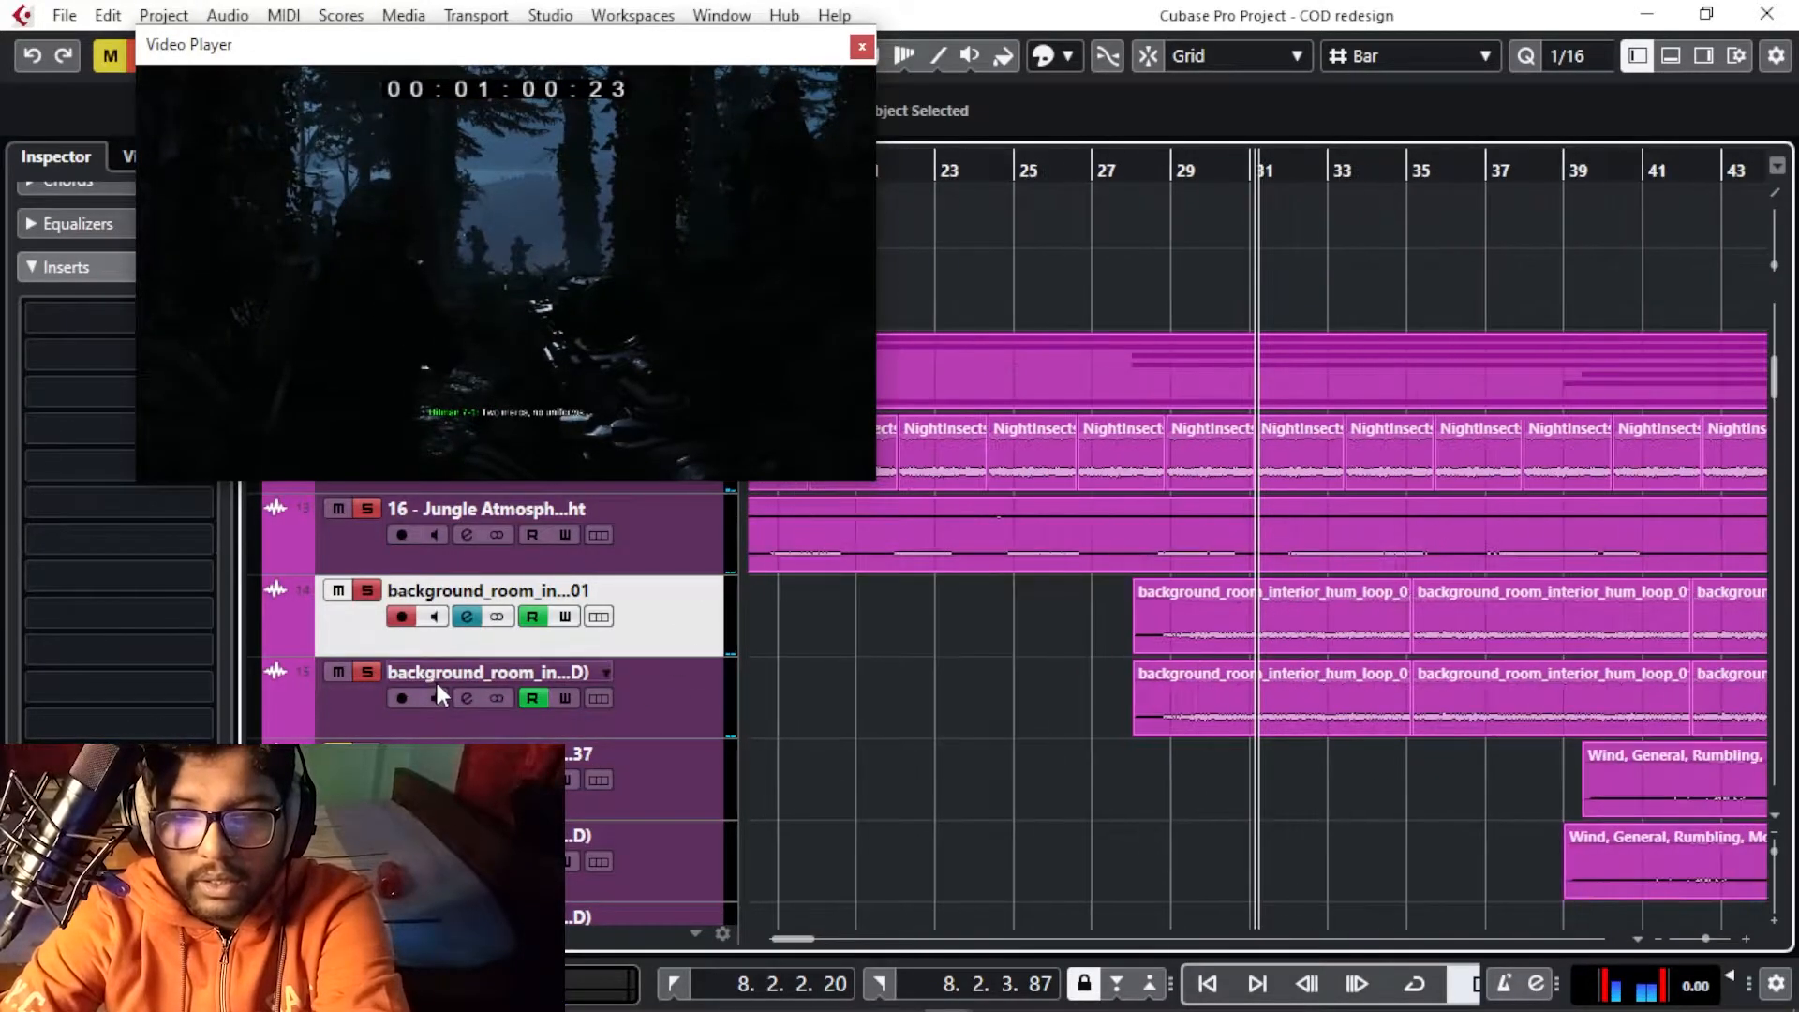
{"action": "key", "text": "g"}
{"action": "key", "text": "g"}
{"action": "key", "text": "g"}
{"action": "key", "text": "g"}
{"action": "key", "text": "g"}
{"action": "key", "text": "g"}
{"action": "key", "text": "g"}
Solo the QUIET STREET Night track, stop playback and place the cursor between bars 15 and 16
{"action": "scroll", "coordinate": [1205, 667], "scroll_direction": "down", "scroll_amount": 3}
{"action": "scroll", "coordinate": [414, 633], "scroll_direction": "up", "scroll_amount": 1}
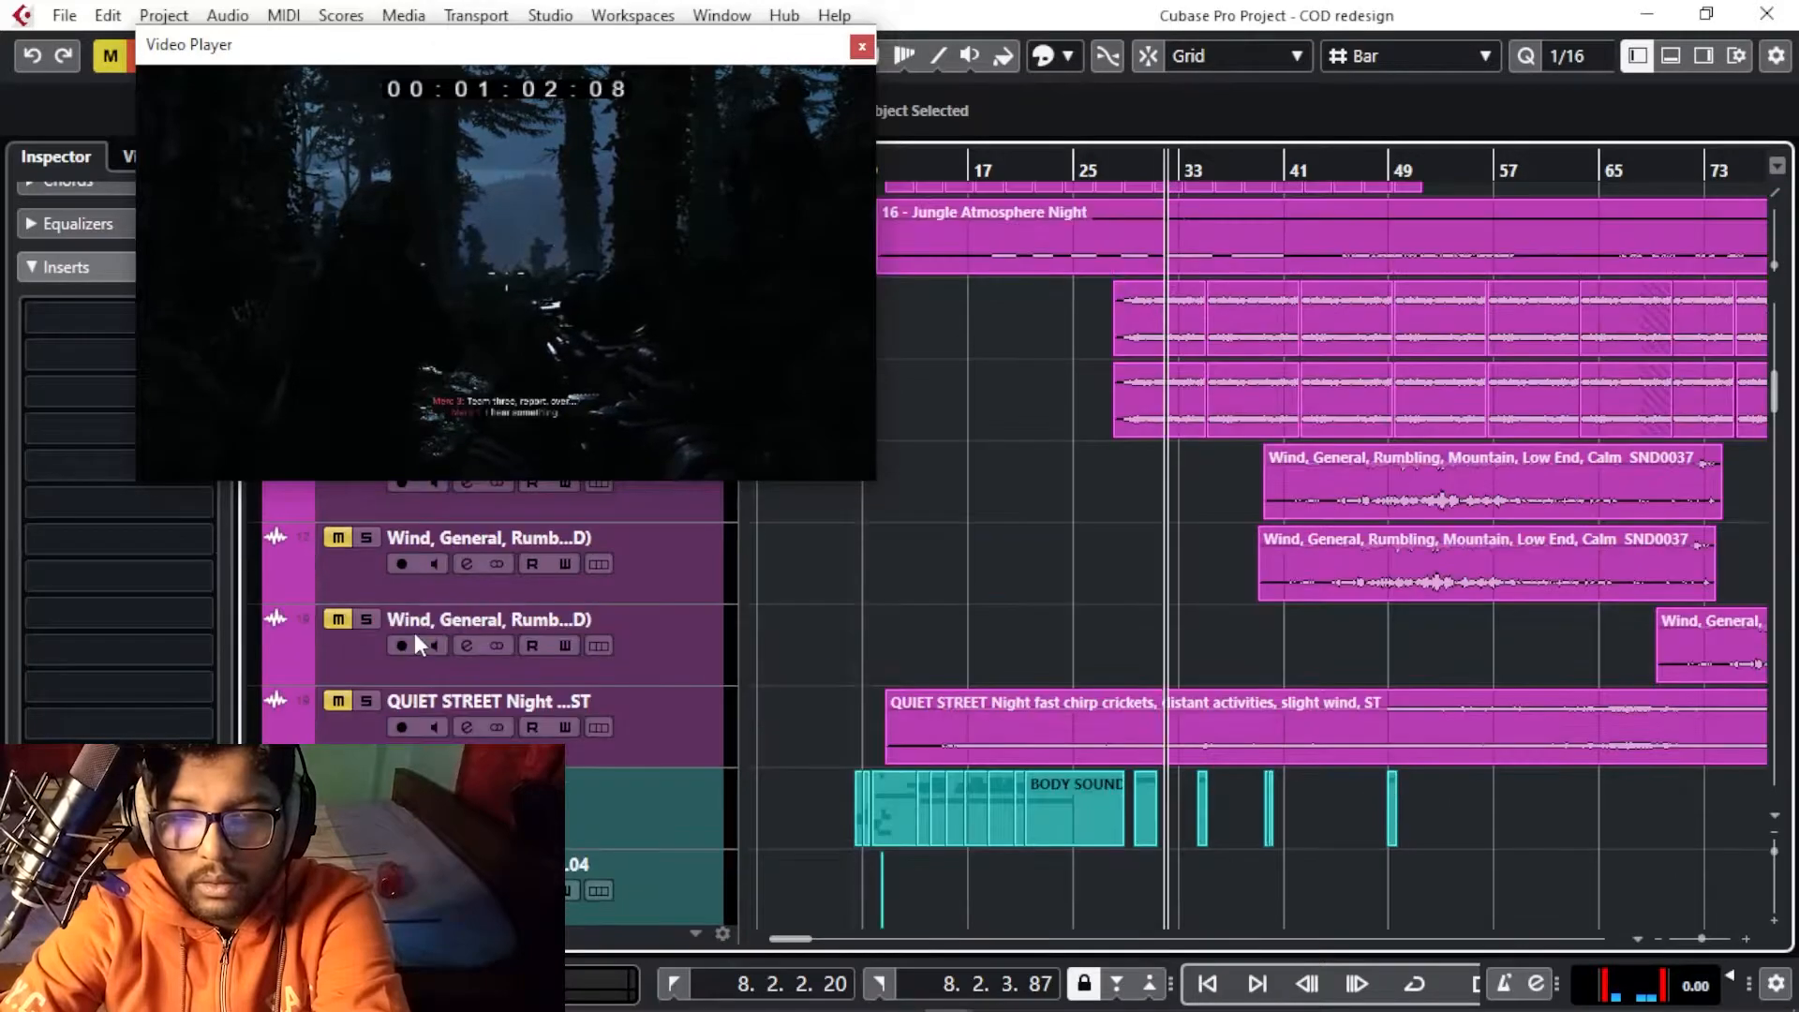
{"action": "left_click", "coordinate": [366, 701]}
{"action": "key", "text": "h"}
{"action": "key", "text": "h"}
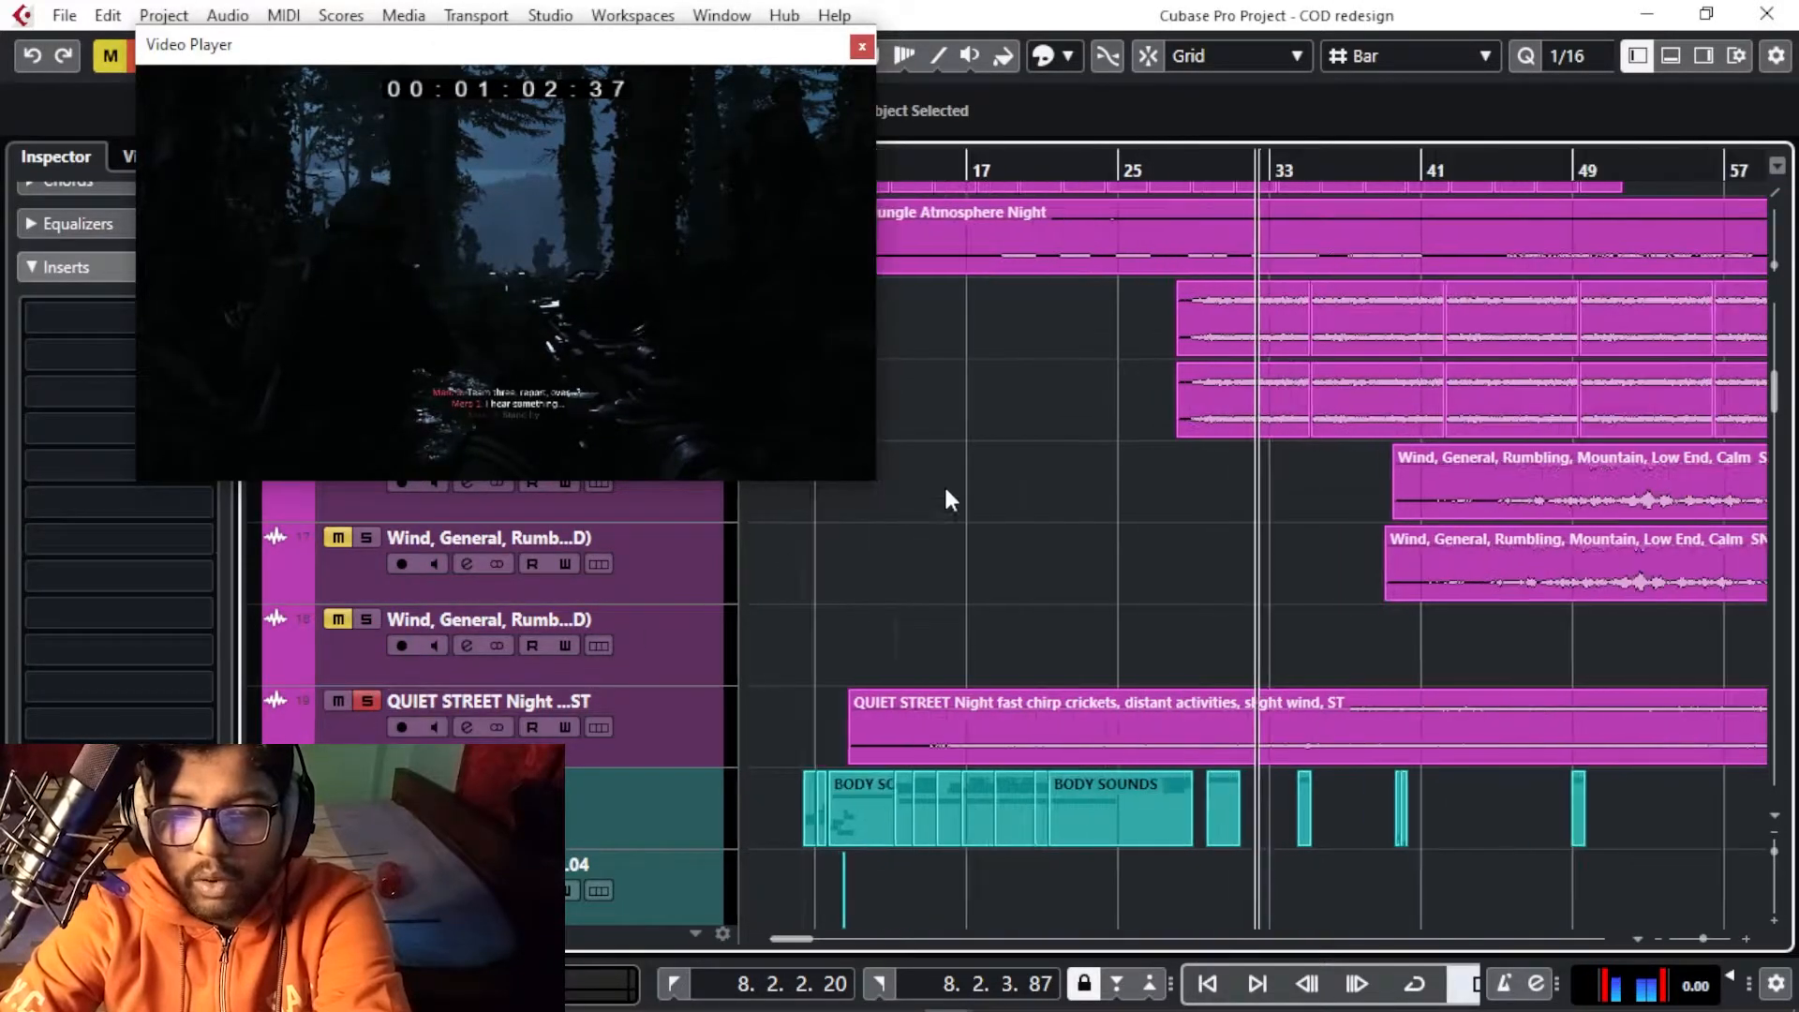
{"action": "mouse_move", "coordinate": [964, 169]}
{"action": "left_mouse_down"}
{"action": "mouse_move", "coordinate": [1052, 179]}
{"action": "mouse_move", "coordinate": [947, 180]}
{"action": "left_mouse_up"}
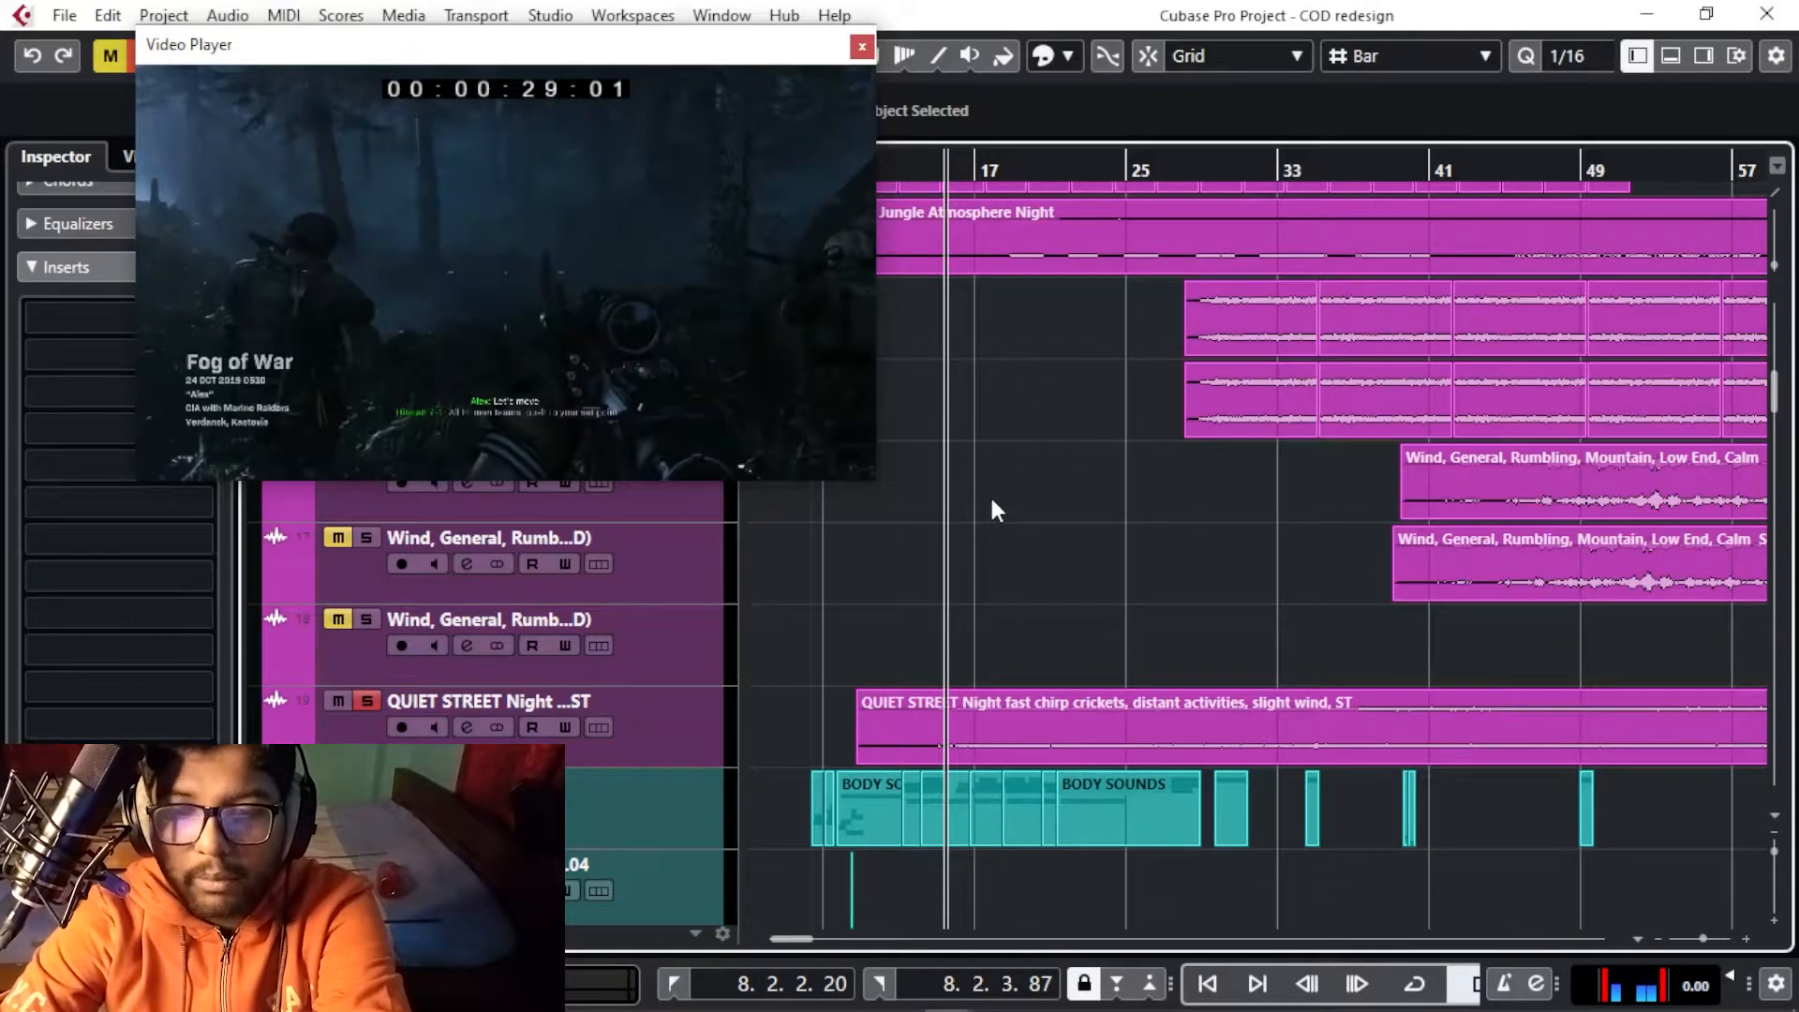
Look over the BODY SOUNDS foley tracks below the ambiences and start playback from between bars 16 and 17
{"action": "scroll", "coordinate": [983, 506], "scroll_direction": "up", "scroll_amount": 3}
{"action": "scroll", "coordinate": [982, 516], "scroll_direction": "down", "scroll_amount": 5}
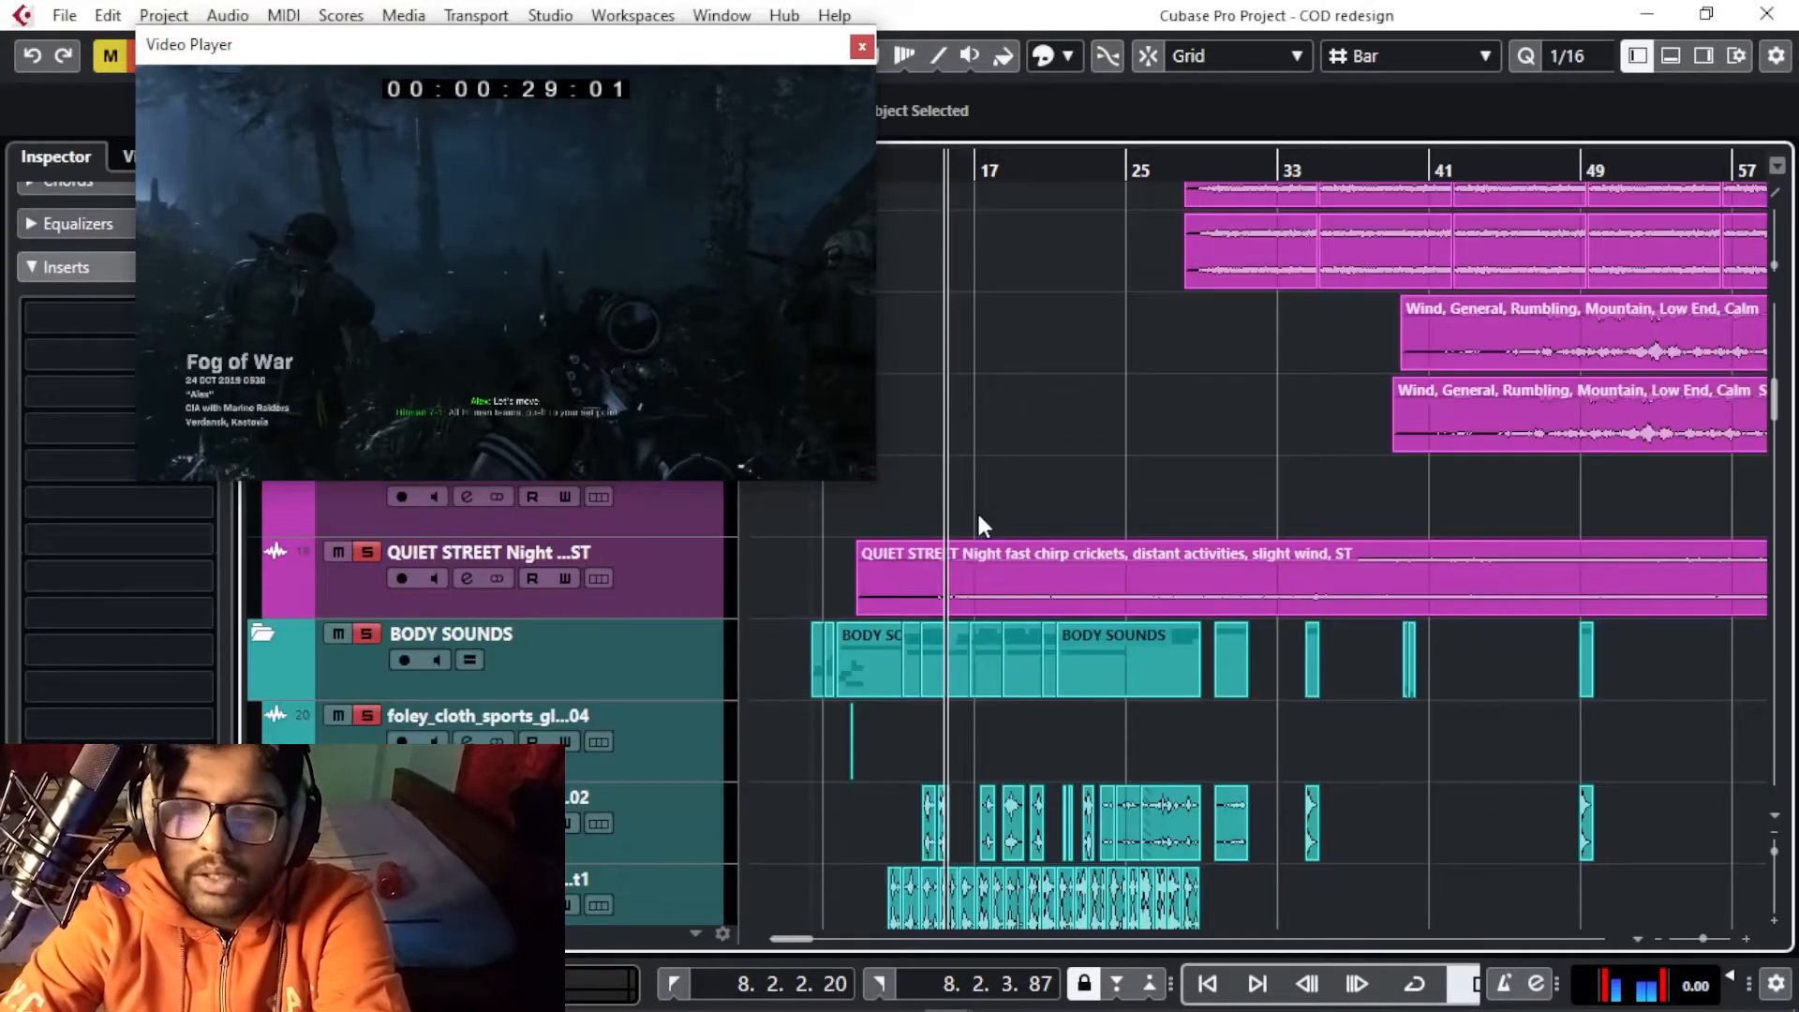
{"action": "left_click_drag", "start_coordinate": [930, 171], "coordinate": [915, 176]}
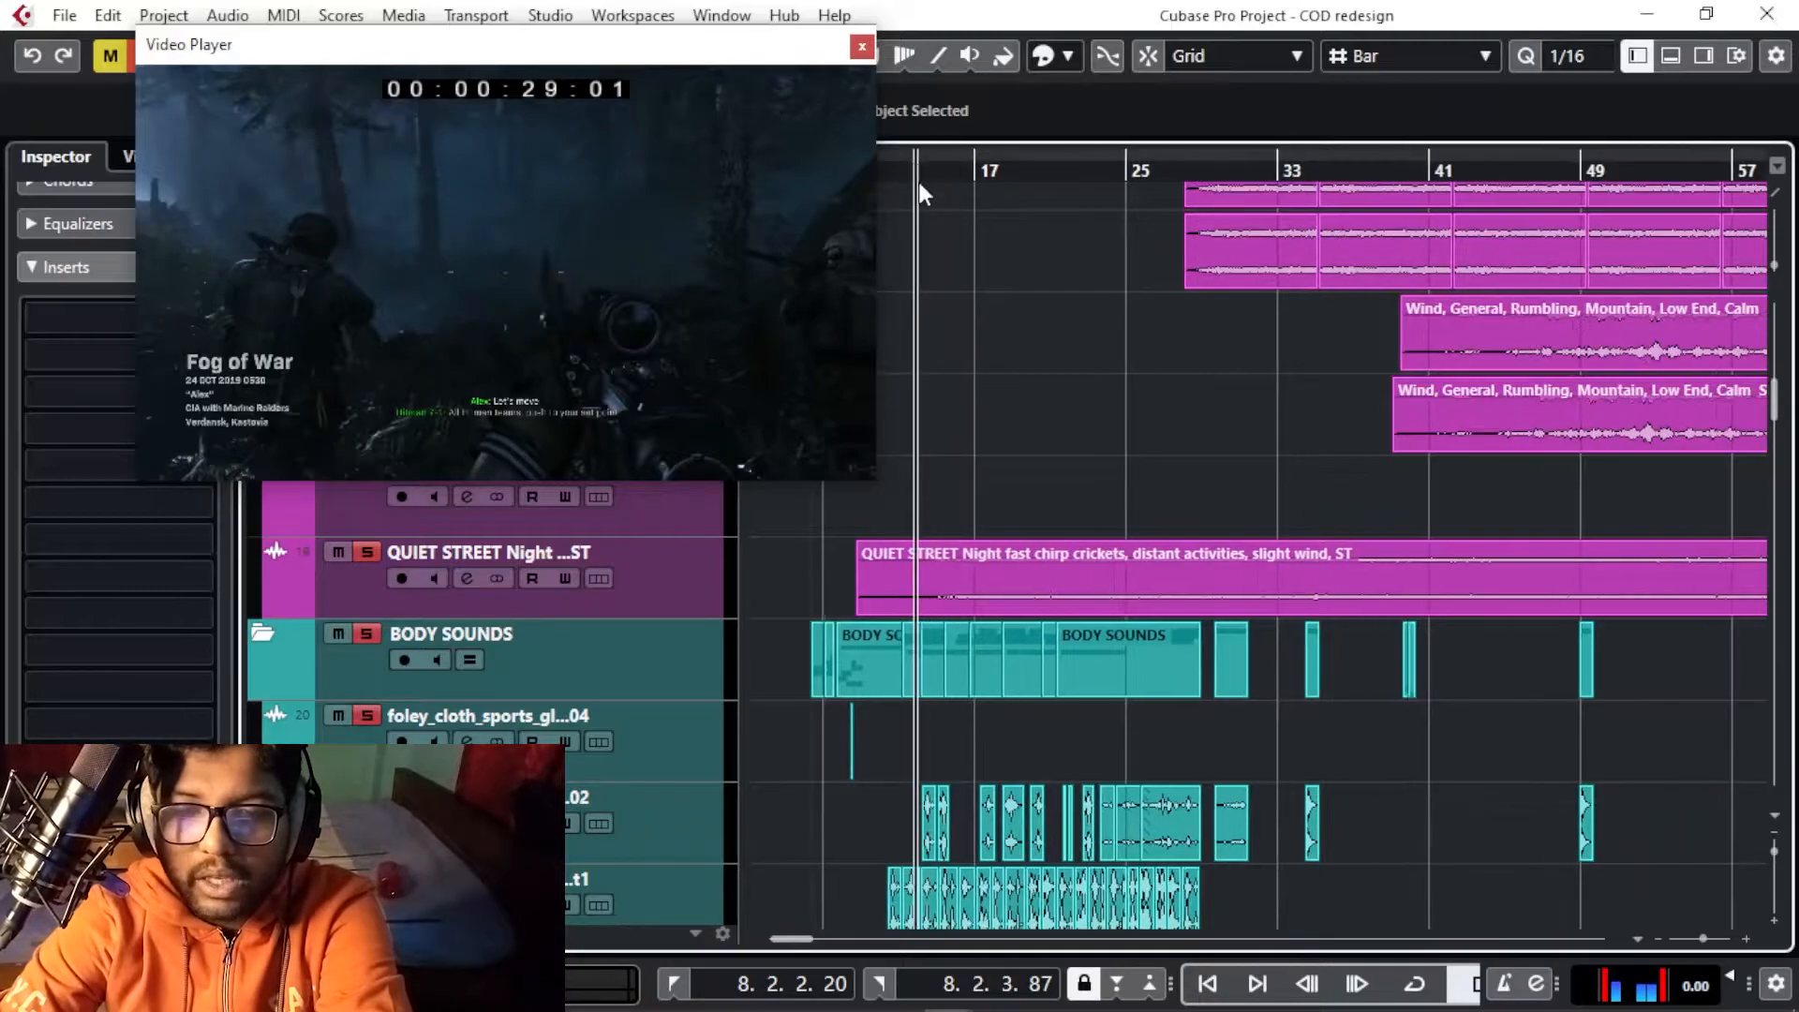
{"action": "key", "text": "h"}
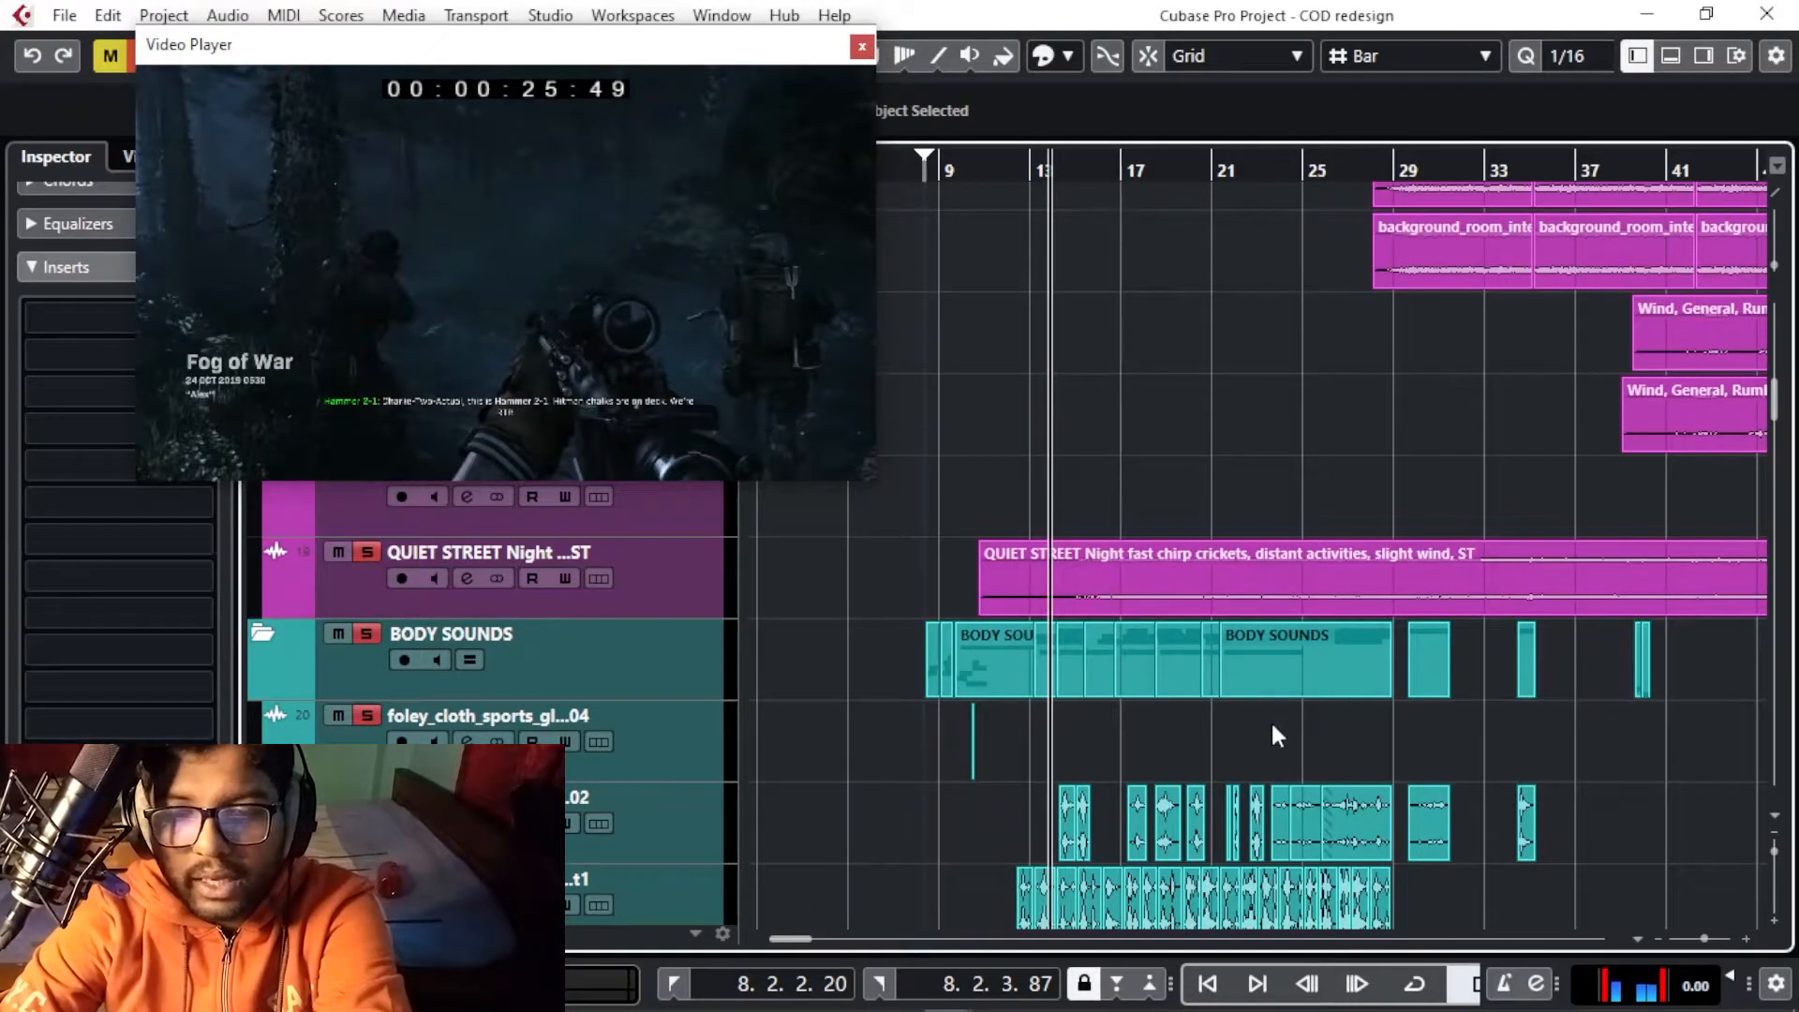
{"action": "key", "text": "h"}
{"action": "left_click", "coordinate": [1178, 176]}
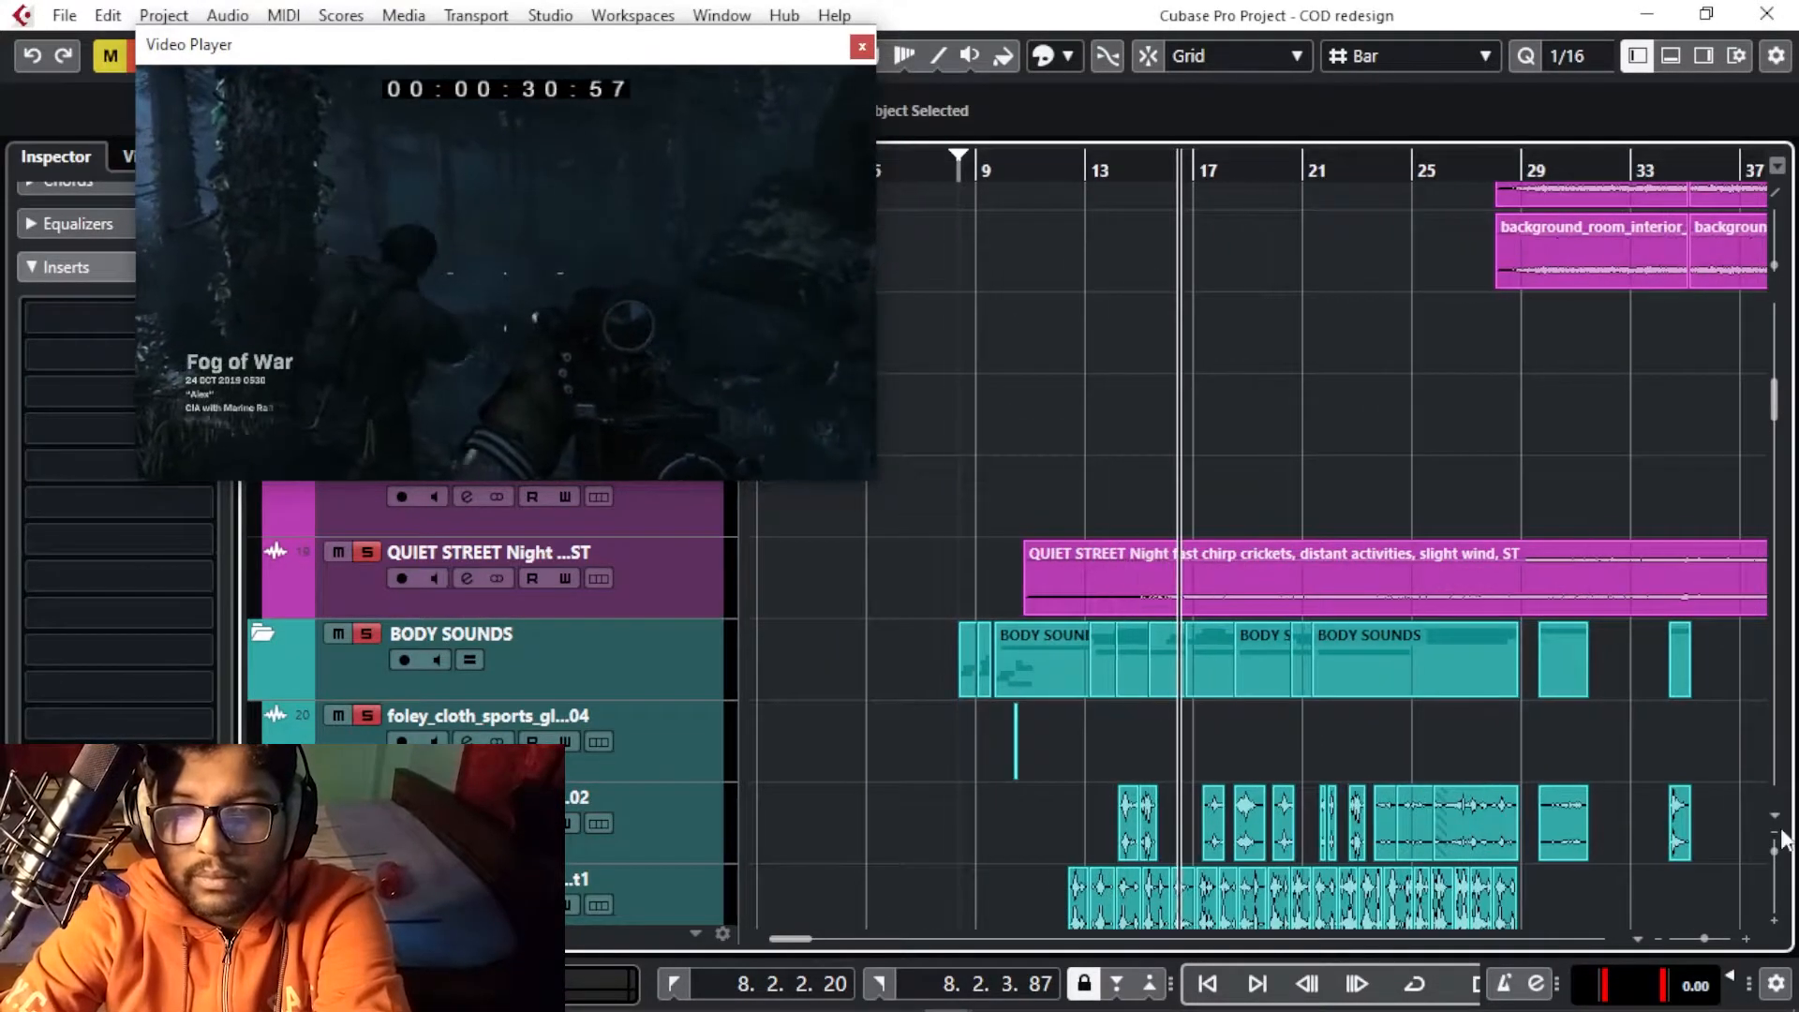
Follow the QUIET STREET ambience and the BODY SOUNDS clips up close during playback past bar 17
{"action": "key", "text": "h"}
{"action": "key", "text": "h"}
{"action": "key", "text": "h"}
{"action": "key", "text": "h"}
{"action": "key", "text": "g"}
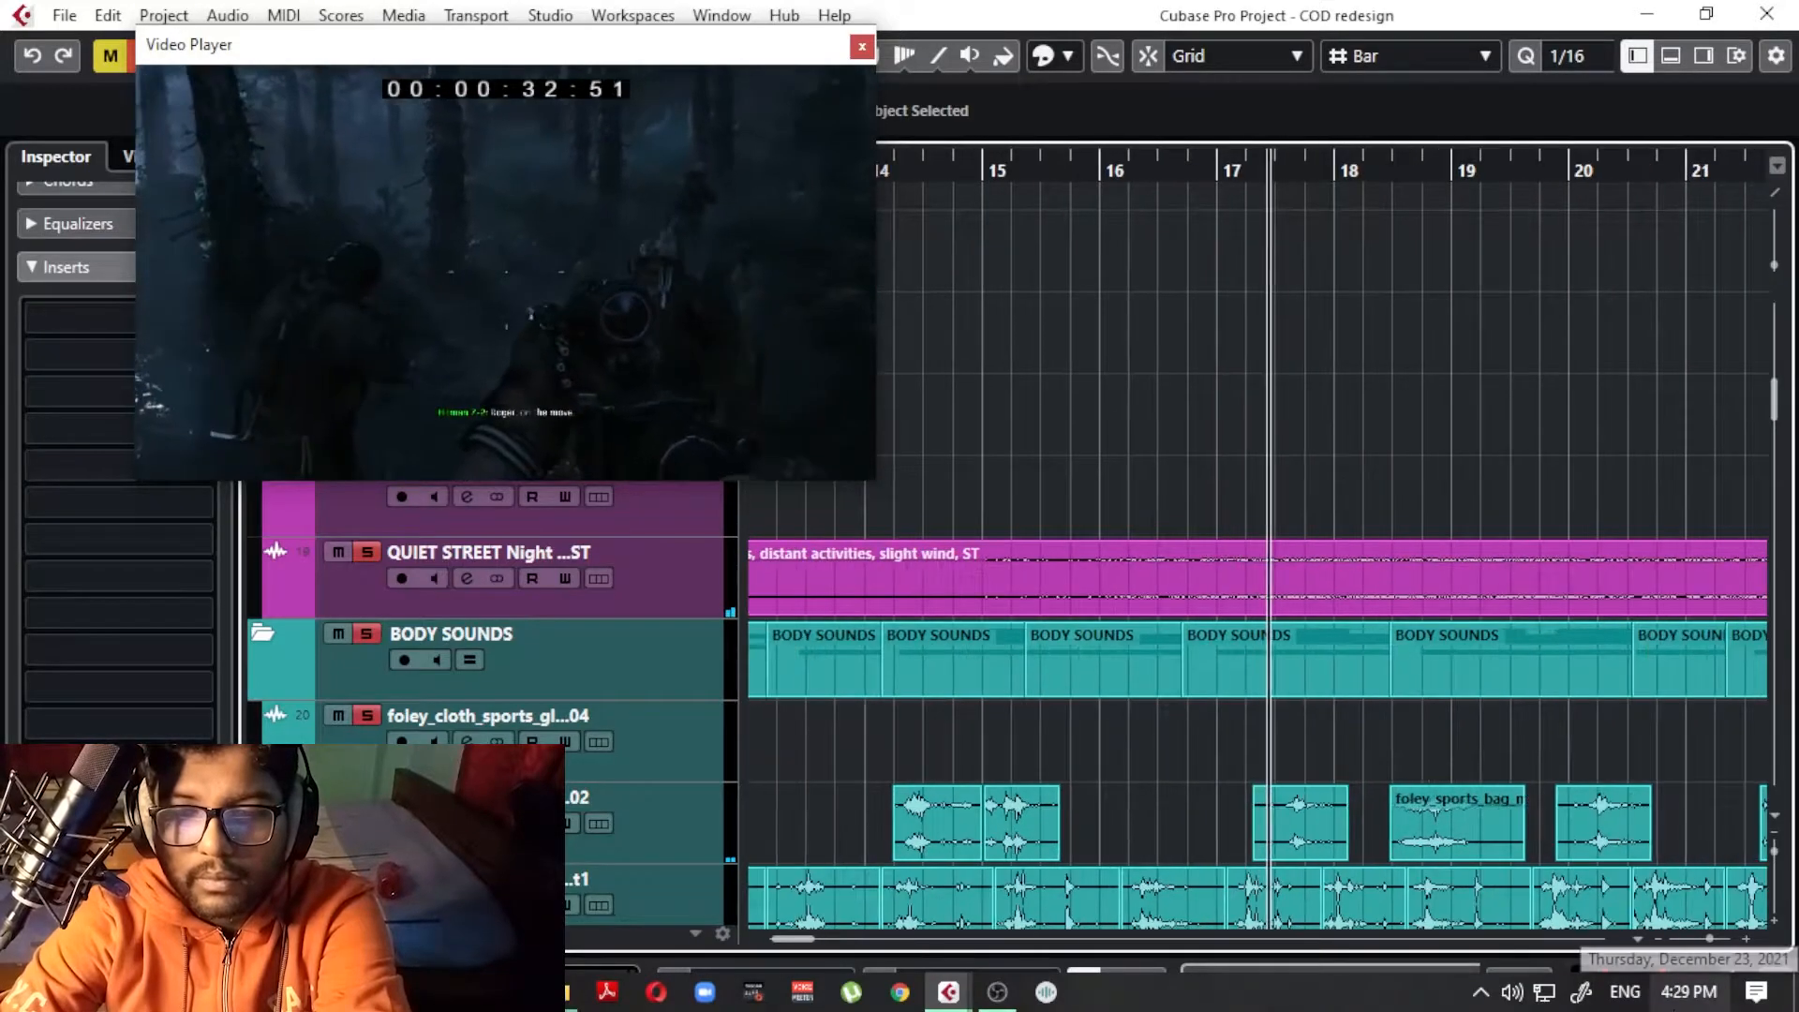
{"action": "key", "text": "g"}
{"action": "key", "text": "g"}
{"action": "key", "text": "g"}
{"action": "key", "text": "g"}
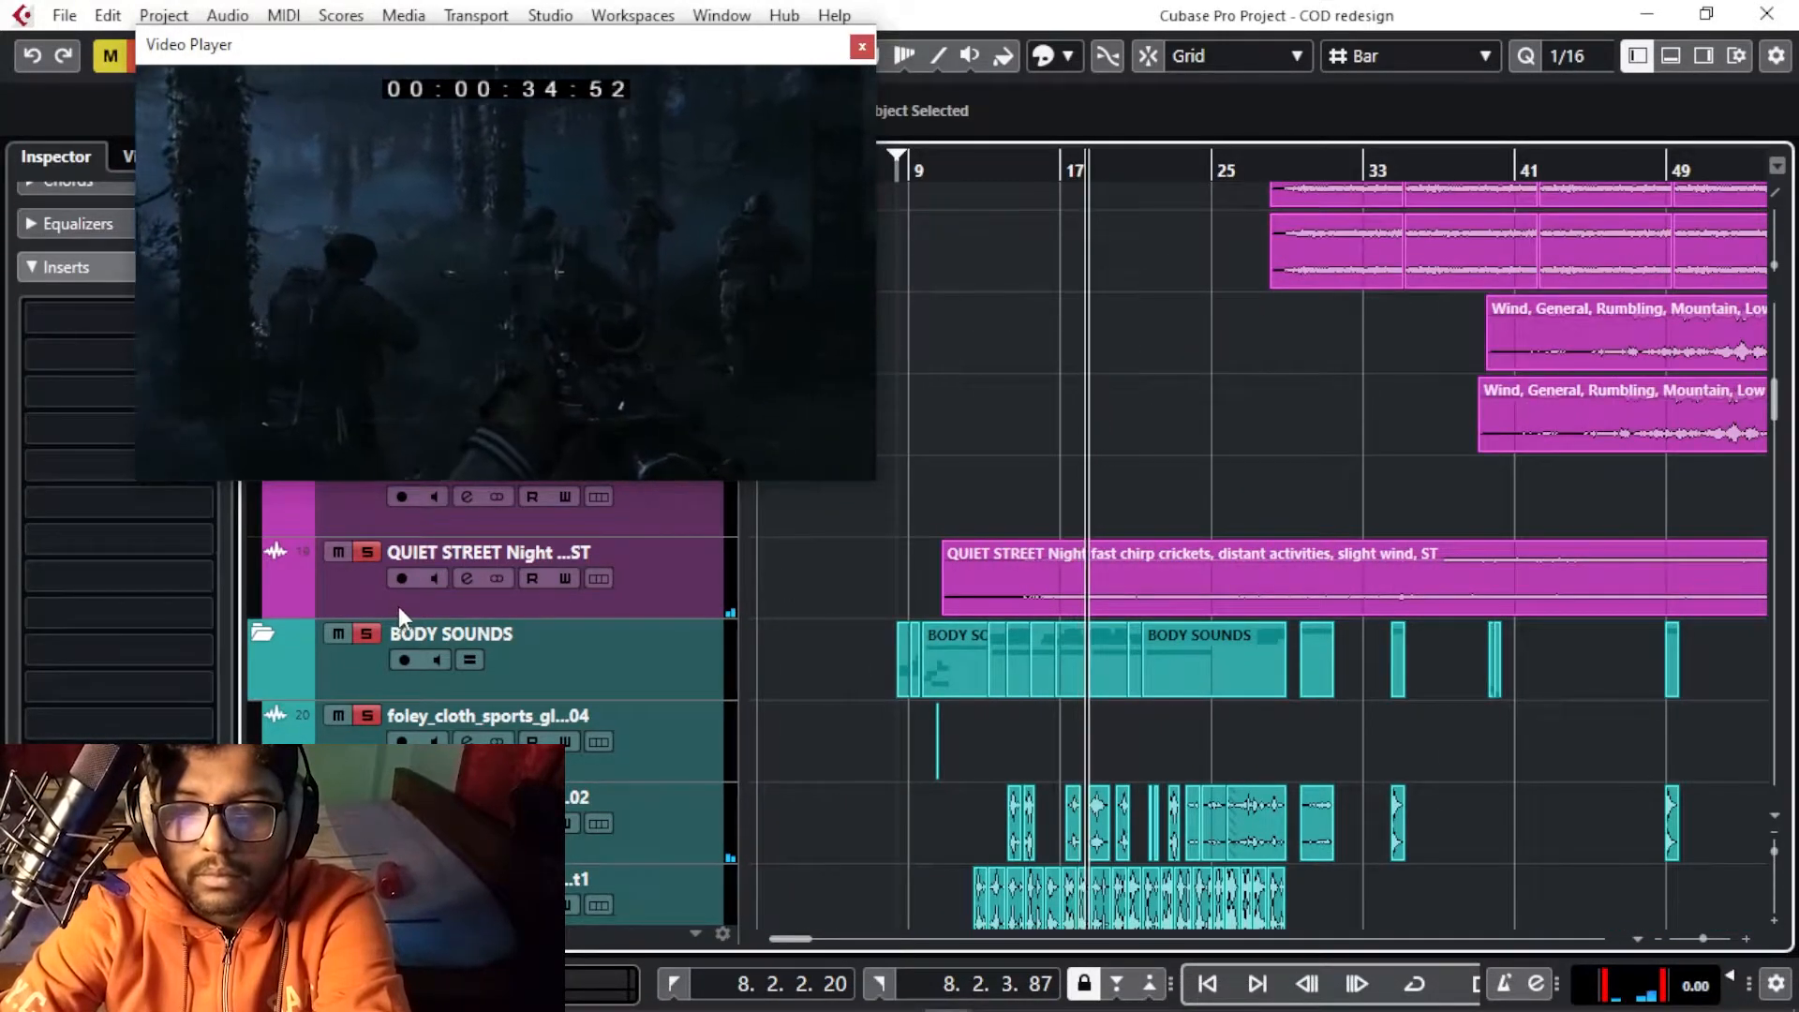
Compare the ambience layers with the foley clips across the arrangement while playback continues to about bar 22
{"action": "scroll", "coordinate": [995, 671], "scroll_direction": "up", "scroll_amount": 4}
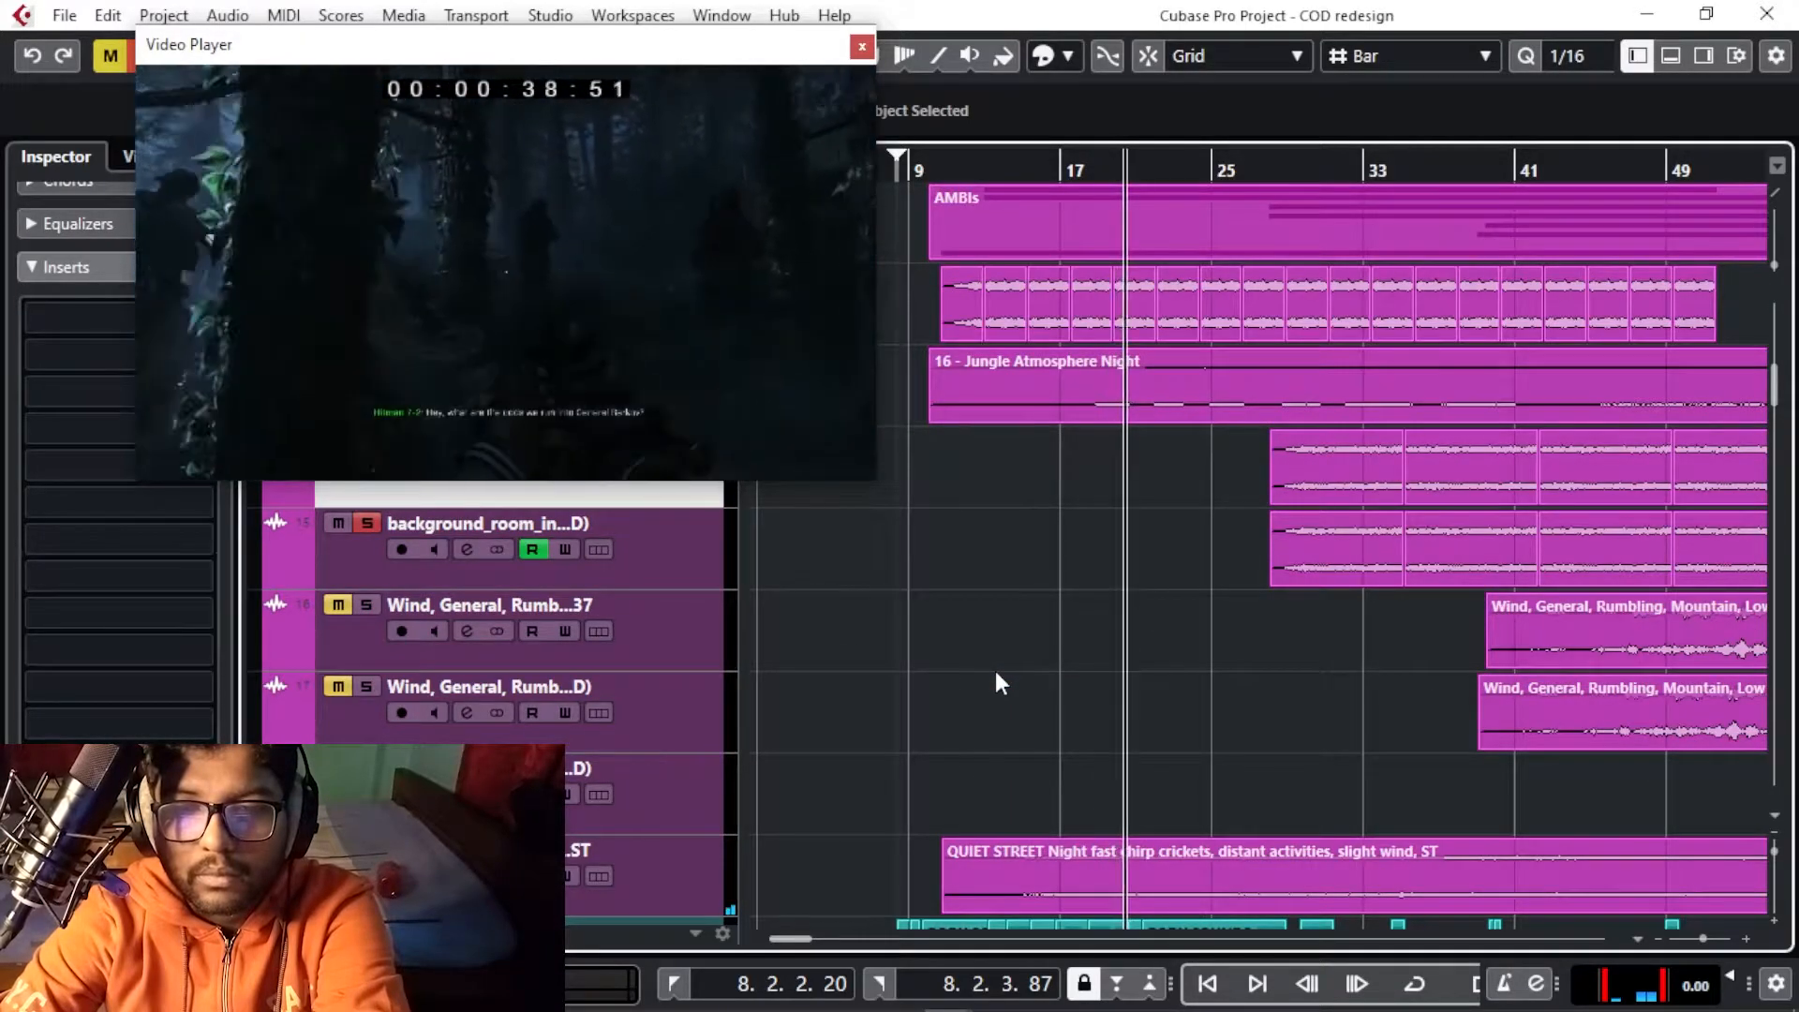
{"action": "key", "text": "g"}
{"action": "key", "text": "g"}
{"action": "key", "text": "g"}
{"action": "scroll", "coordinate": [1296, 654], "scroll_direction": "down", "scroll_amount": 4}
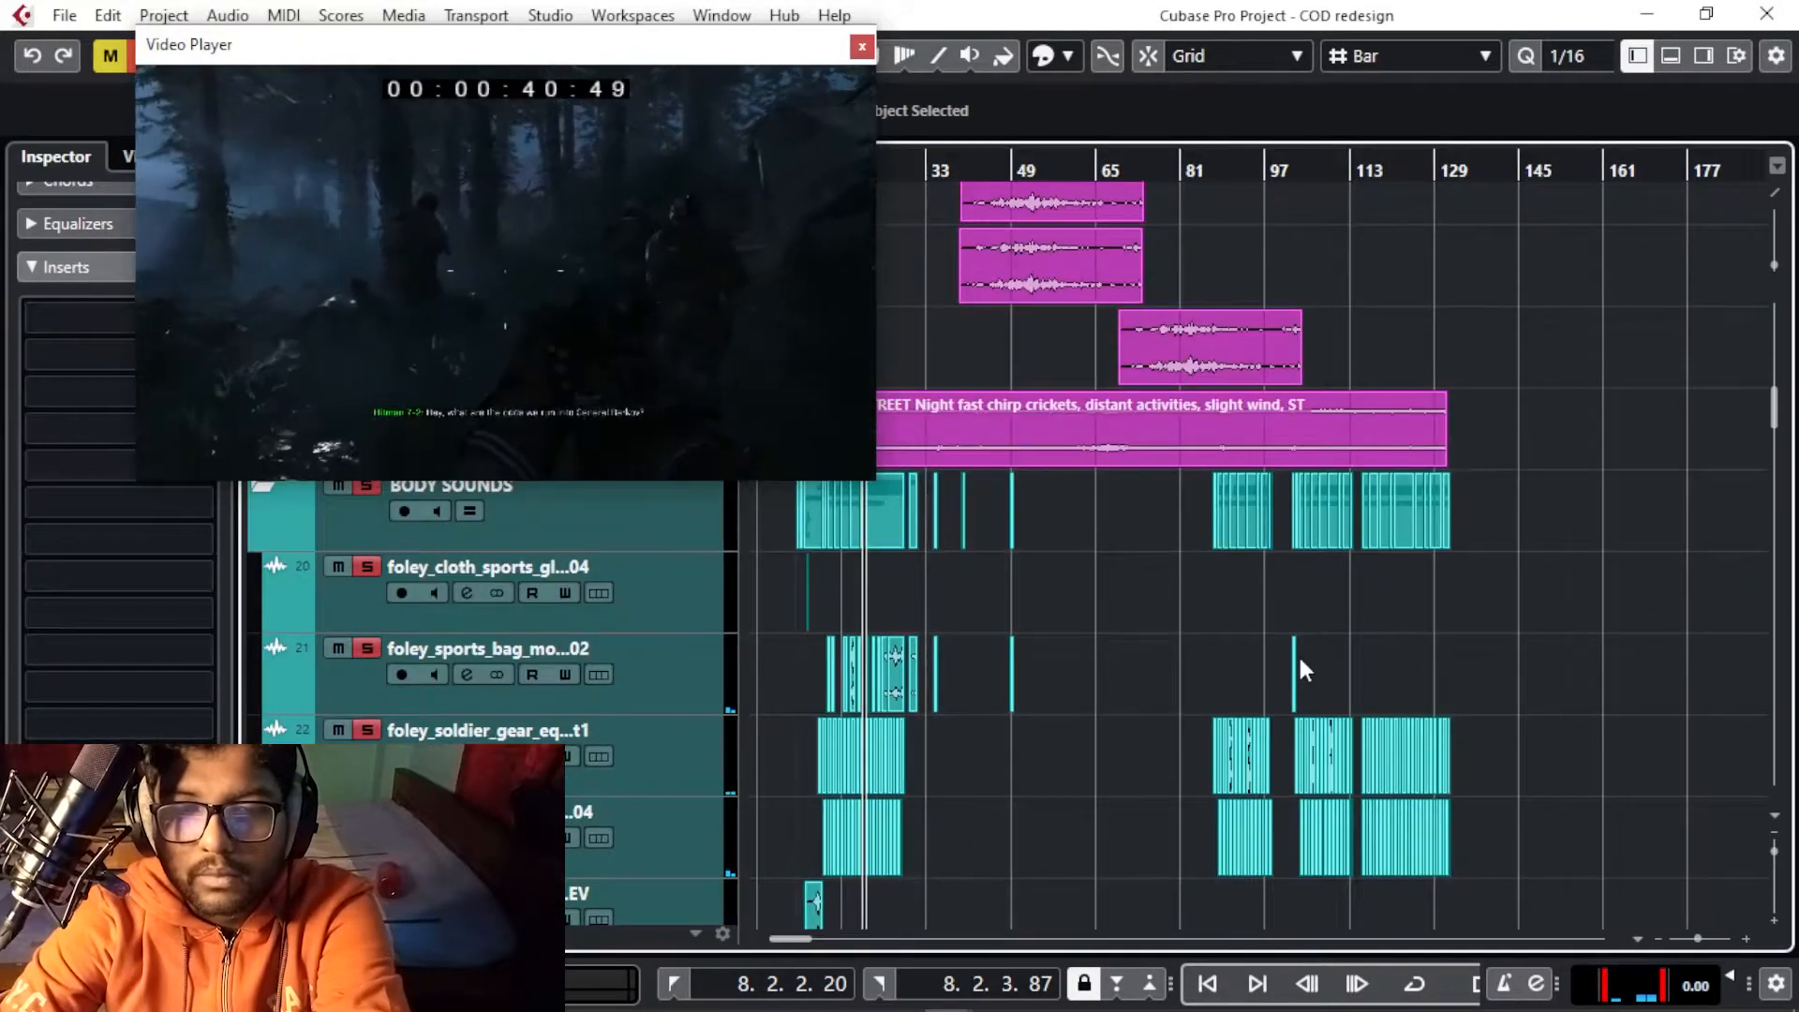
{"action": "key", "text": "h"}
{"action": "key", "text": "h"}
{"action": "key", "text": "h"}
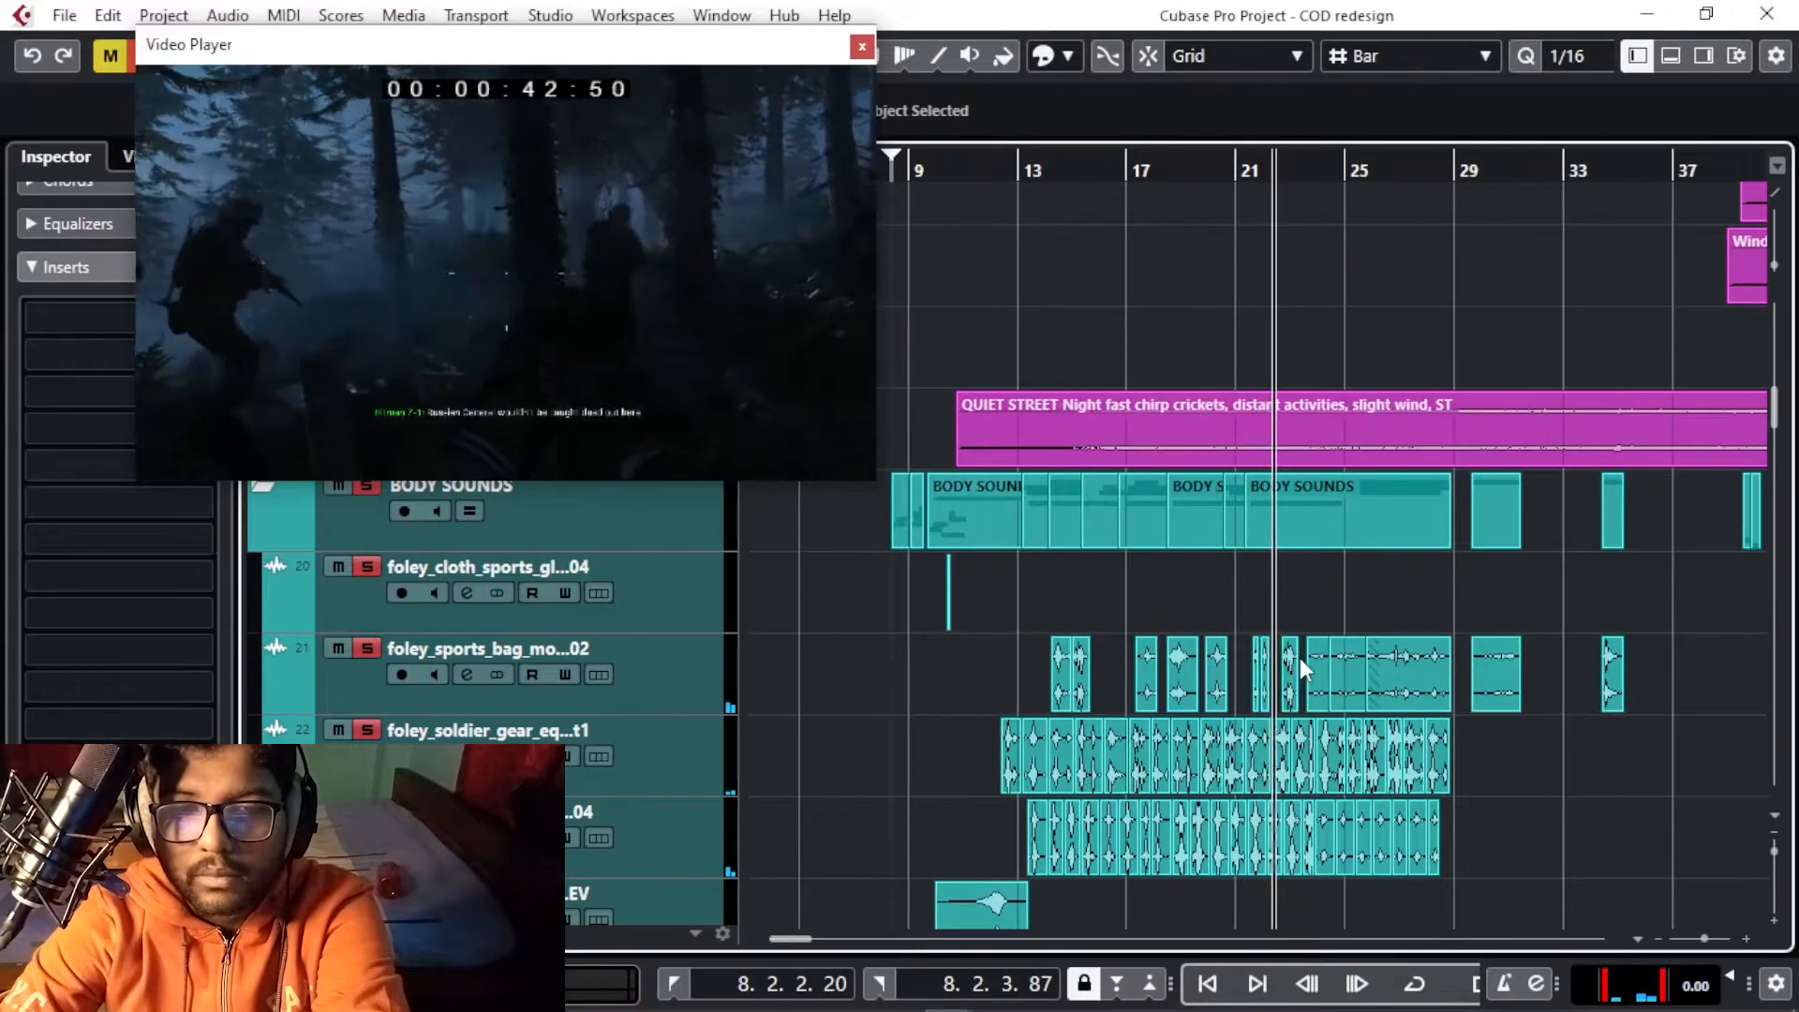
Examine the sports bag, soldier gear and cloth foley clips, pausing playback at about bar 24
{"action": "scroll", "coordinate": [1300, 658], "scroll_direction": "down", "scroll_amount": 2}
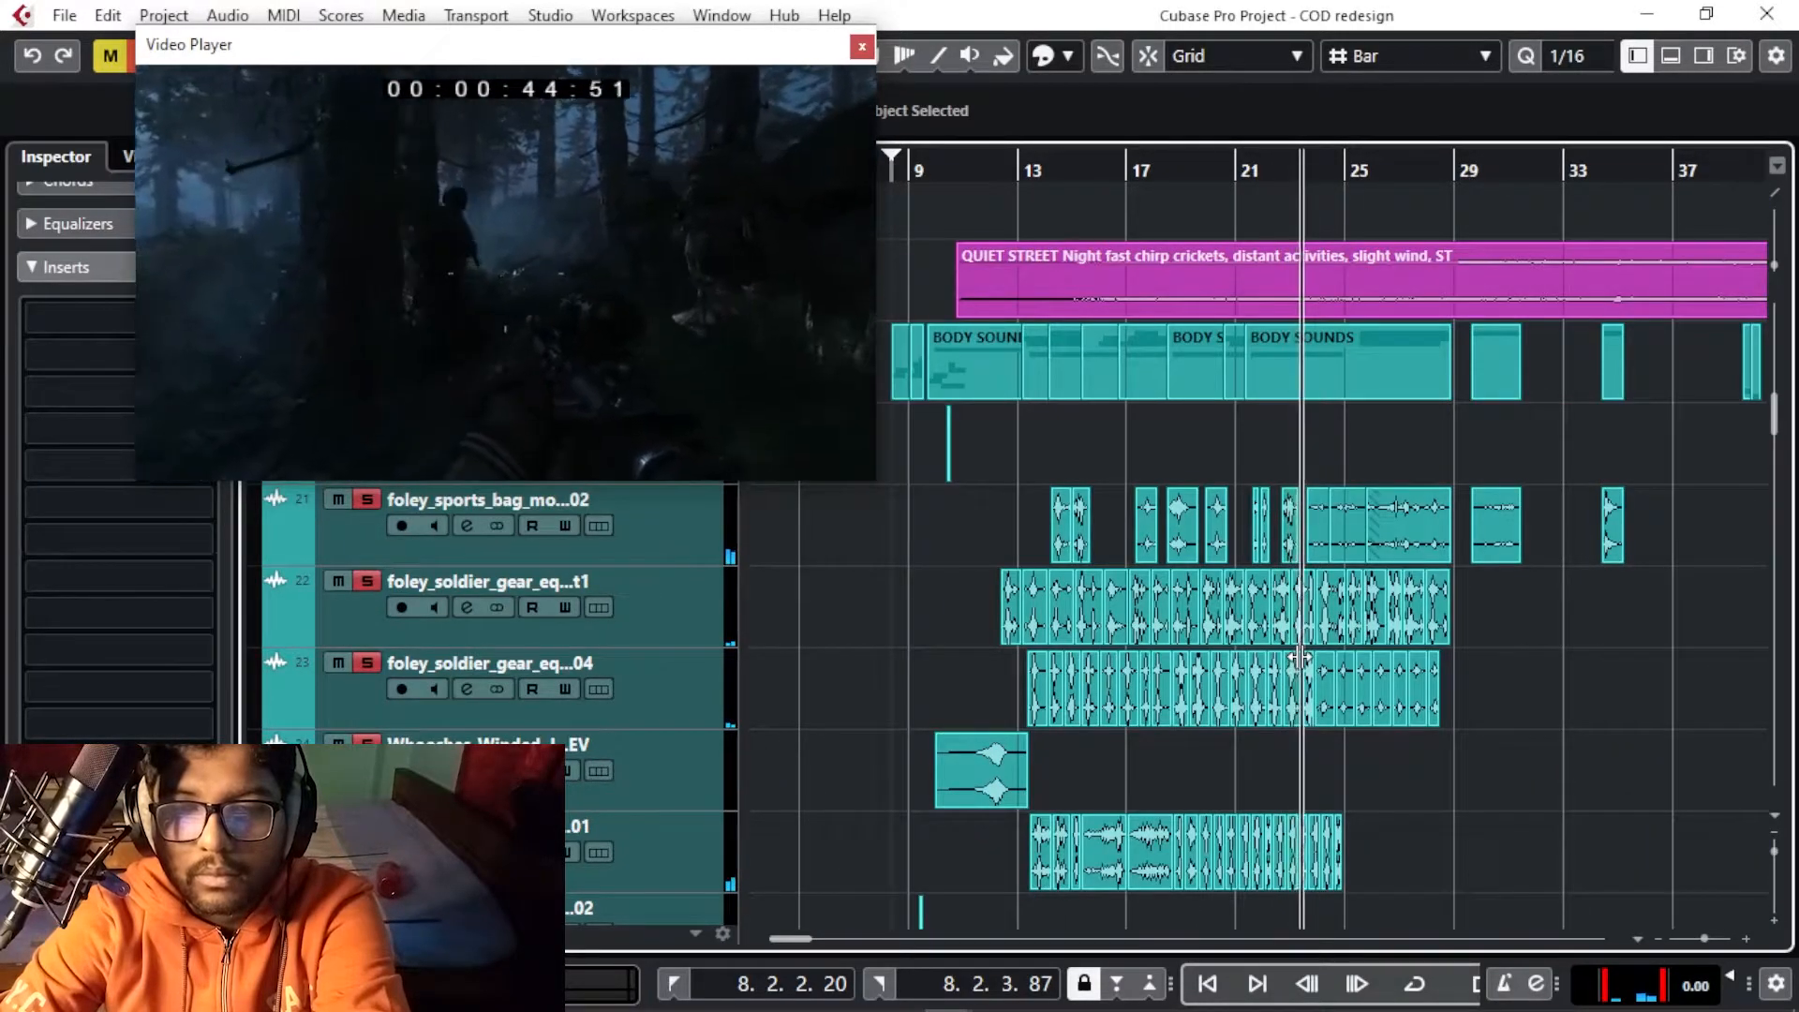
{"action": "key", "text": "h"}
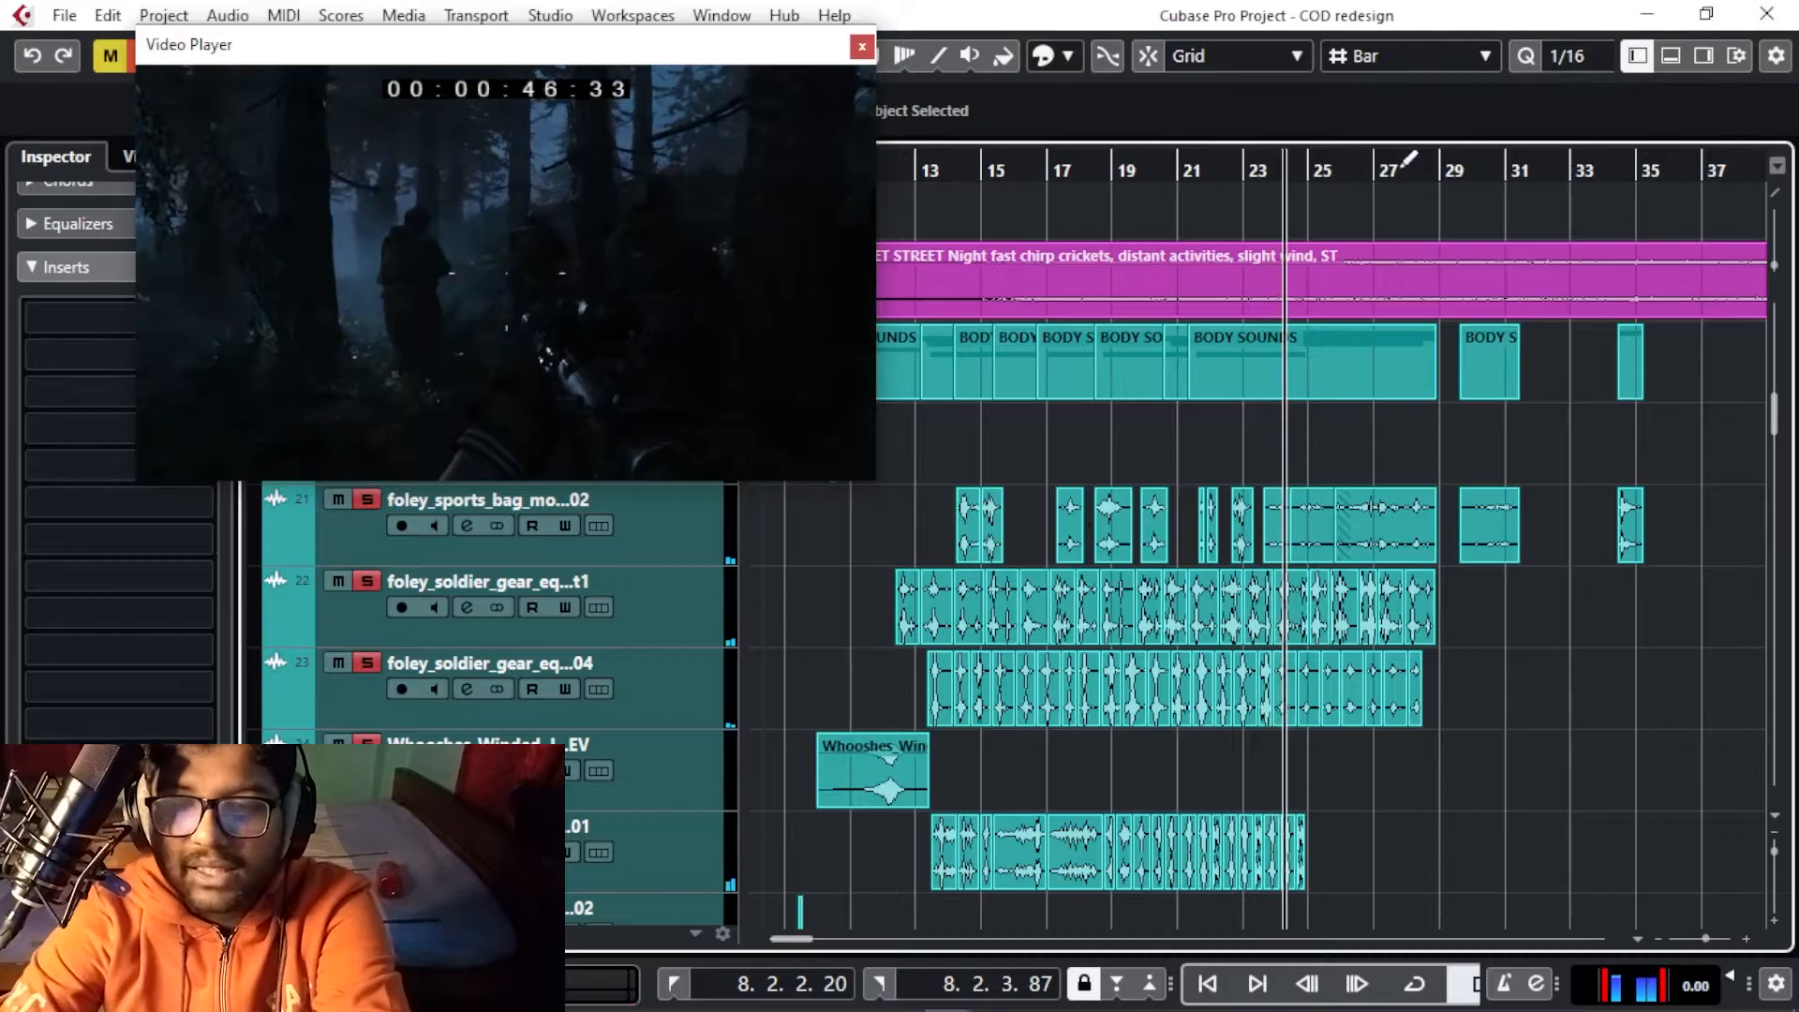
{"action": "key", "text": "h"}
{"action": "scroll", "coordinate": [379, 599], "scroll_direction": "up", "scroll_amount": 3}
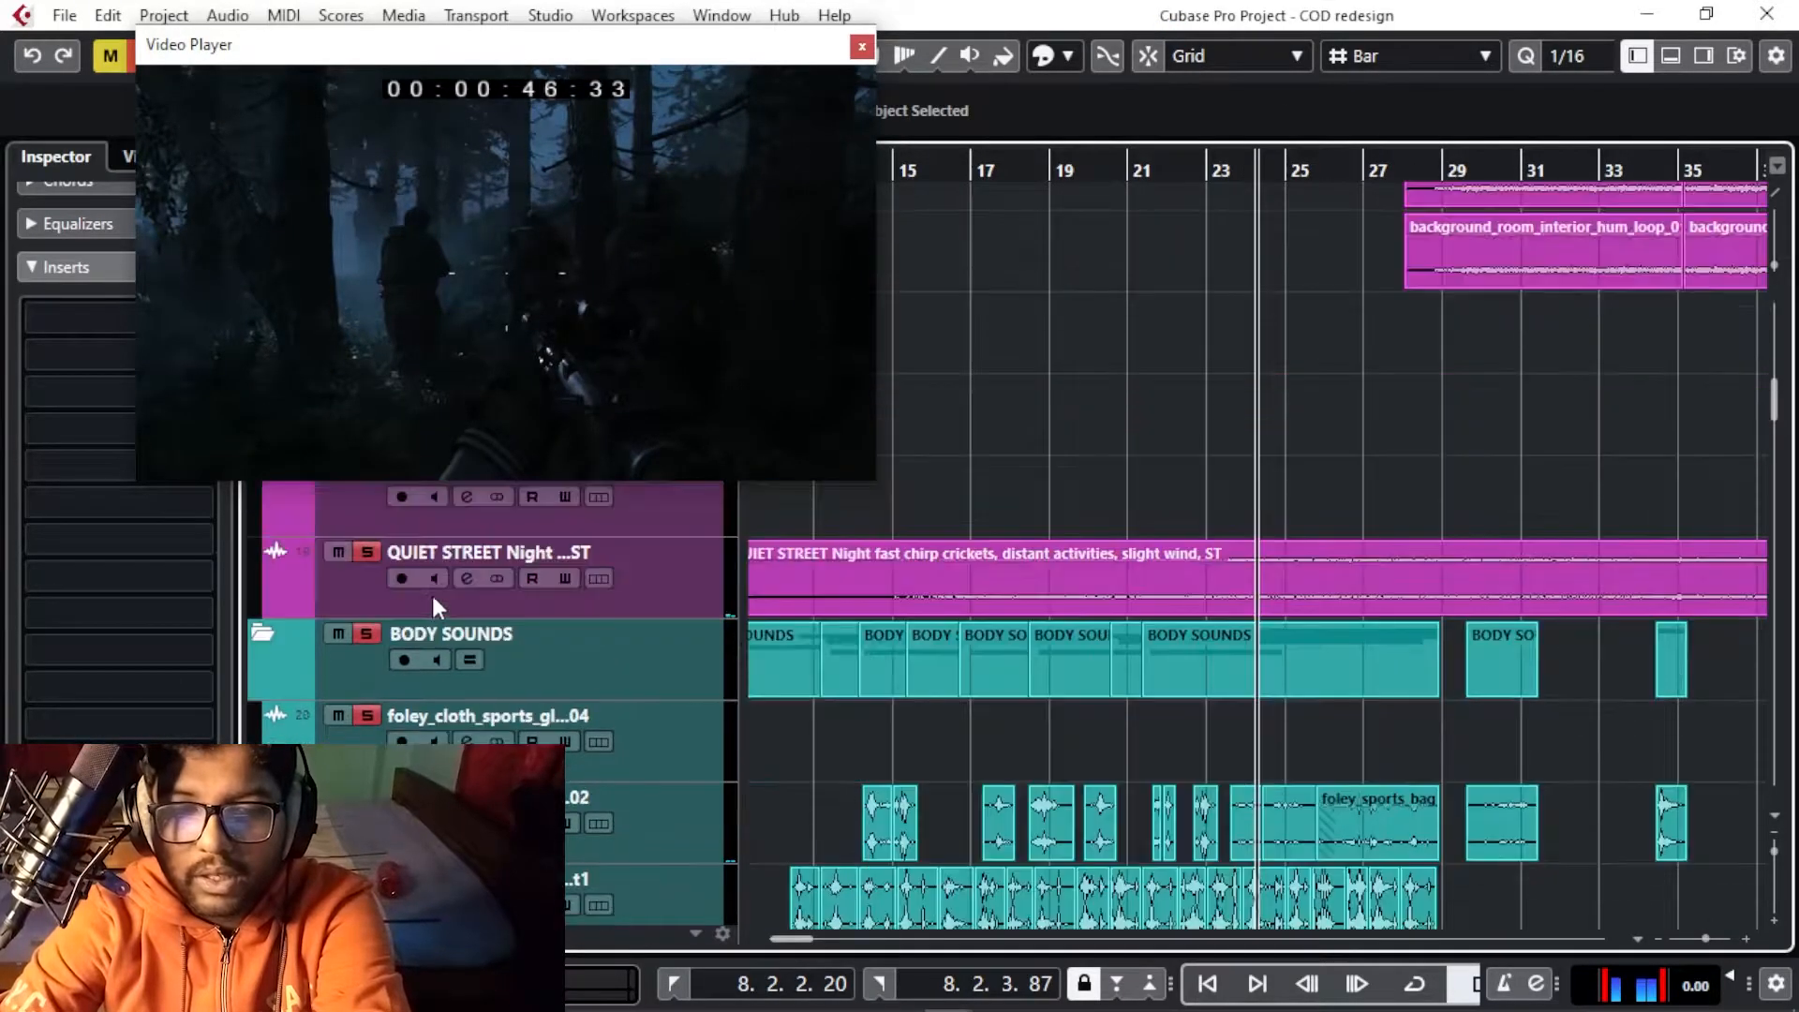
{"action": "scroll", "coordinate": [397, 649], "scroll_direction": "down", "scroll_amount": 3}
{"action": "key", "text": "h"}
{"action": "key", "text": "h"}
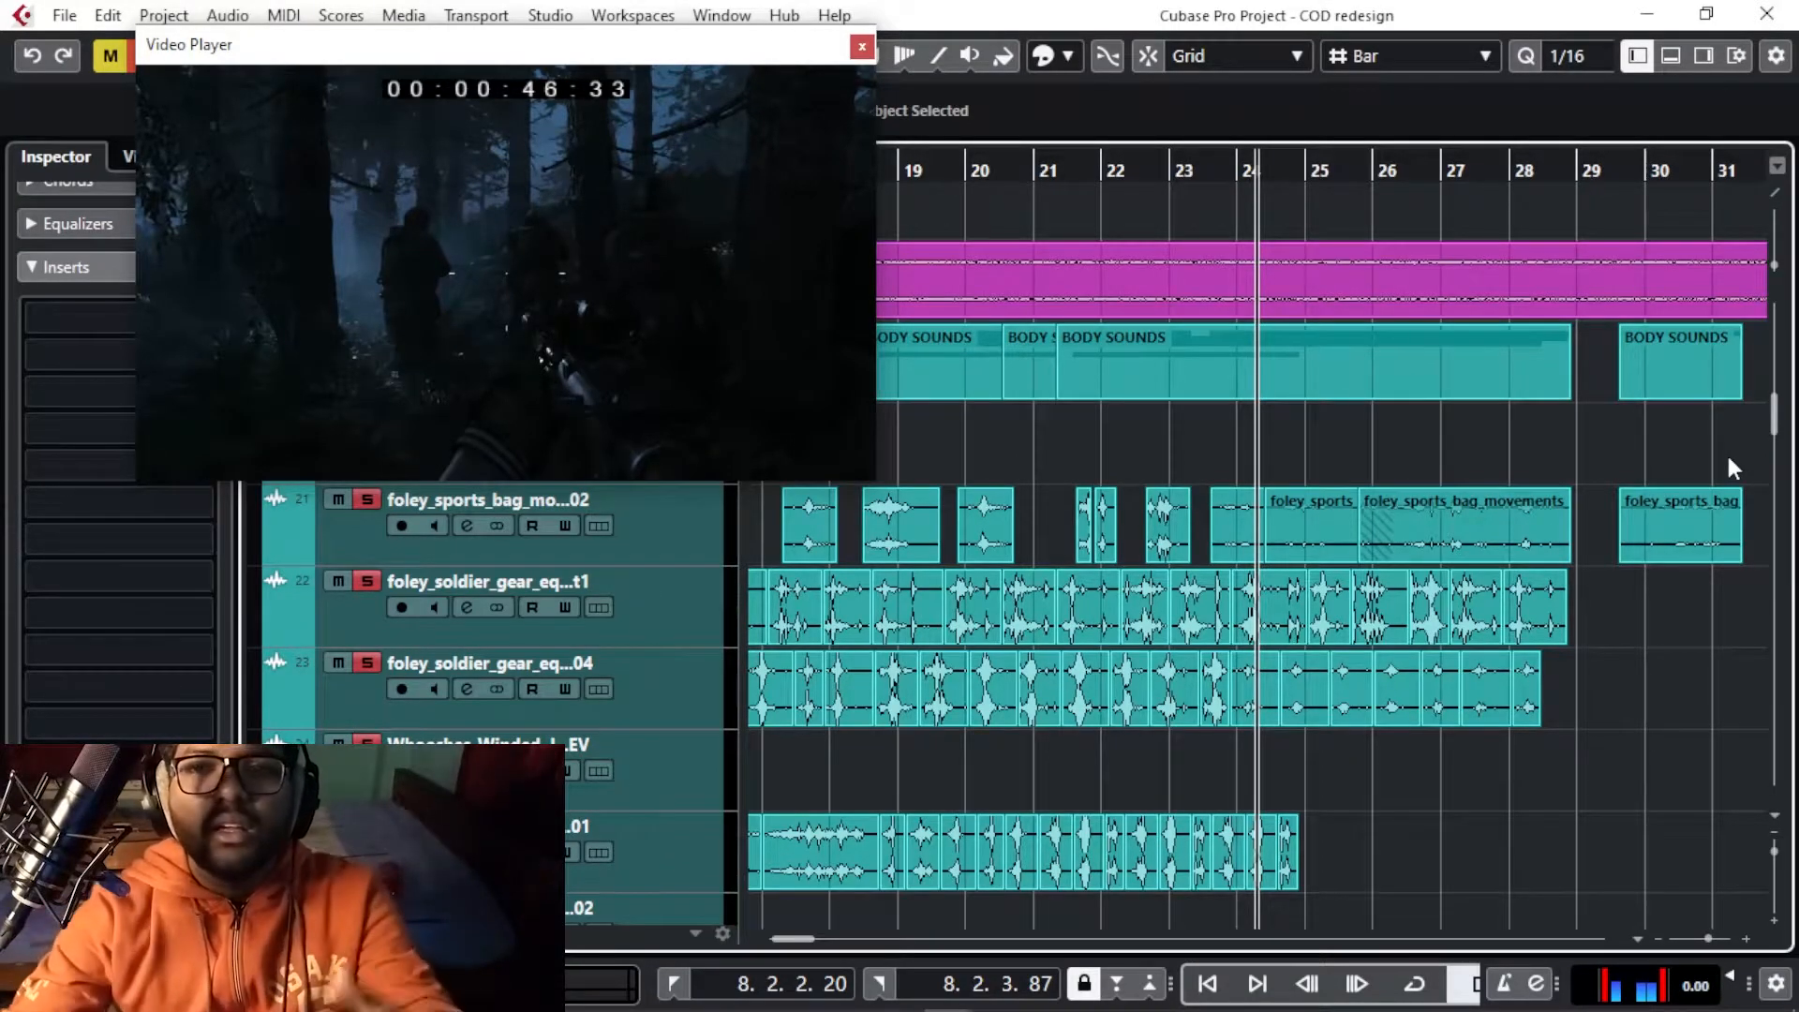
Move the cursor back to just before bar 20 and play the foley layers from there
{"action": "left_click_drag", "start_coordinate": [966, 154], "coordinate": [968, 164]}
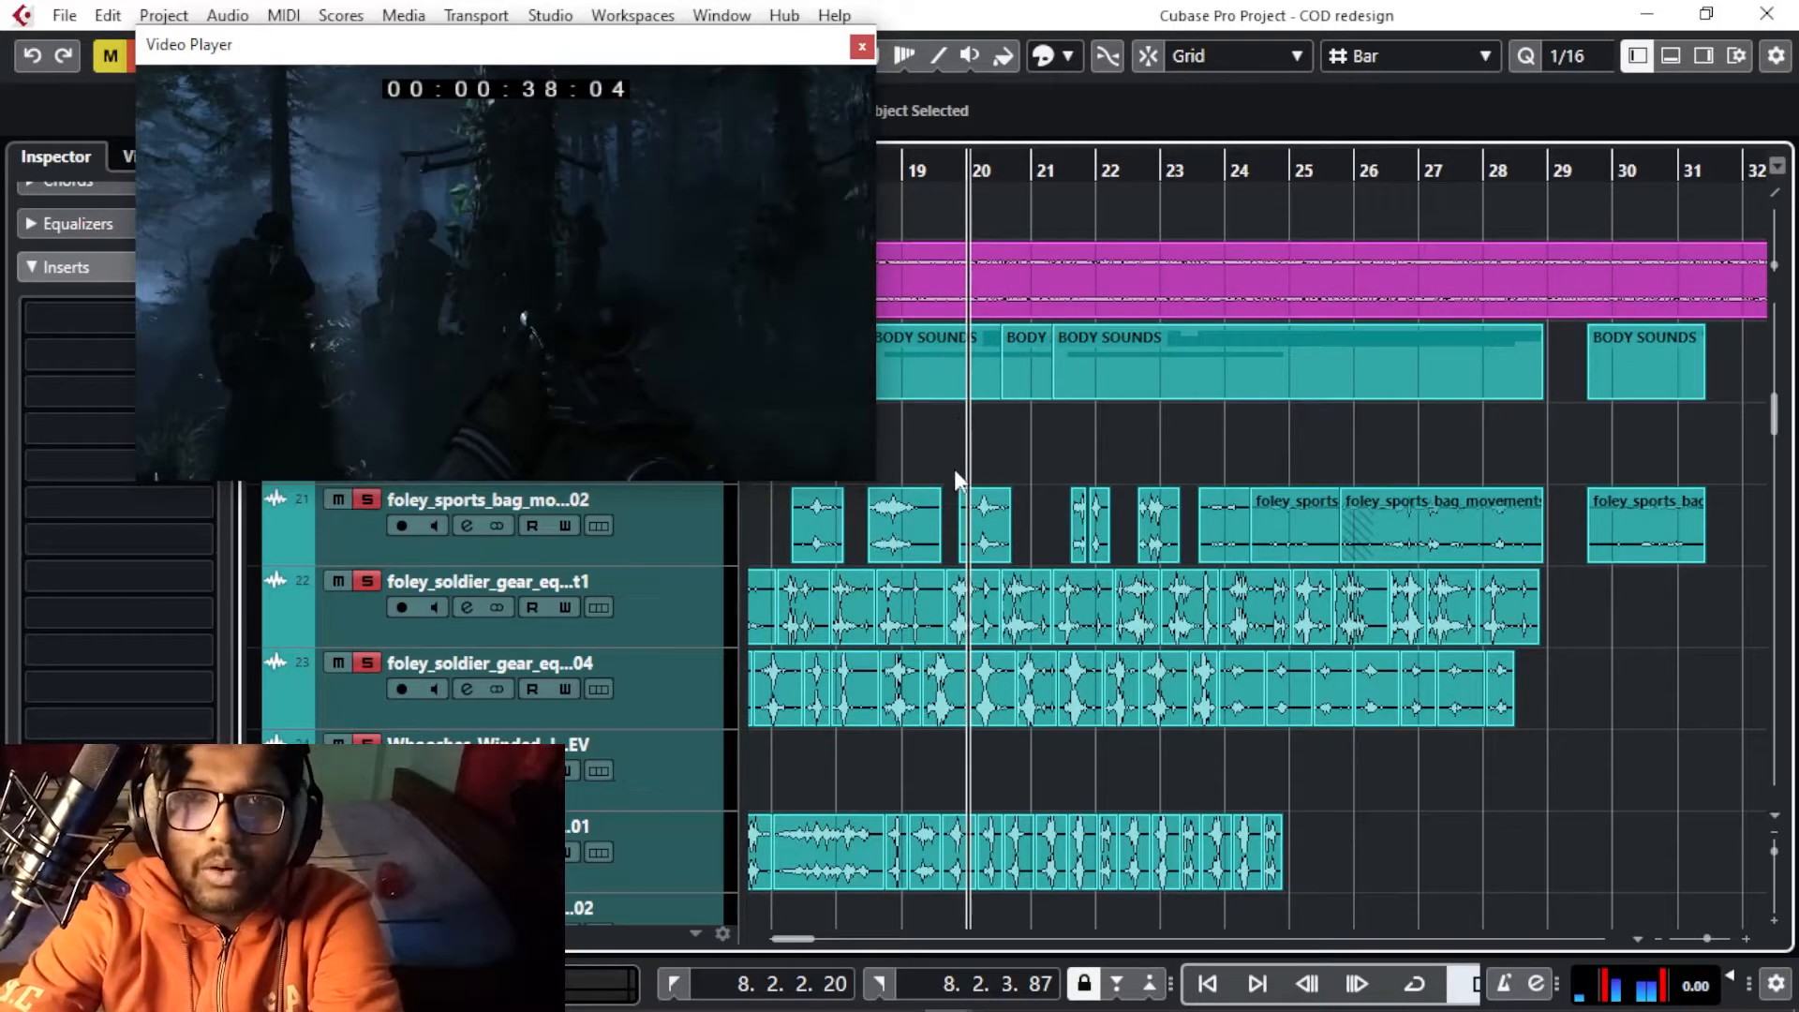
{"action": "scroll", "coordinate": [1083, 727], "scroll_direction": "down", "scroll_amount": 2}
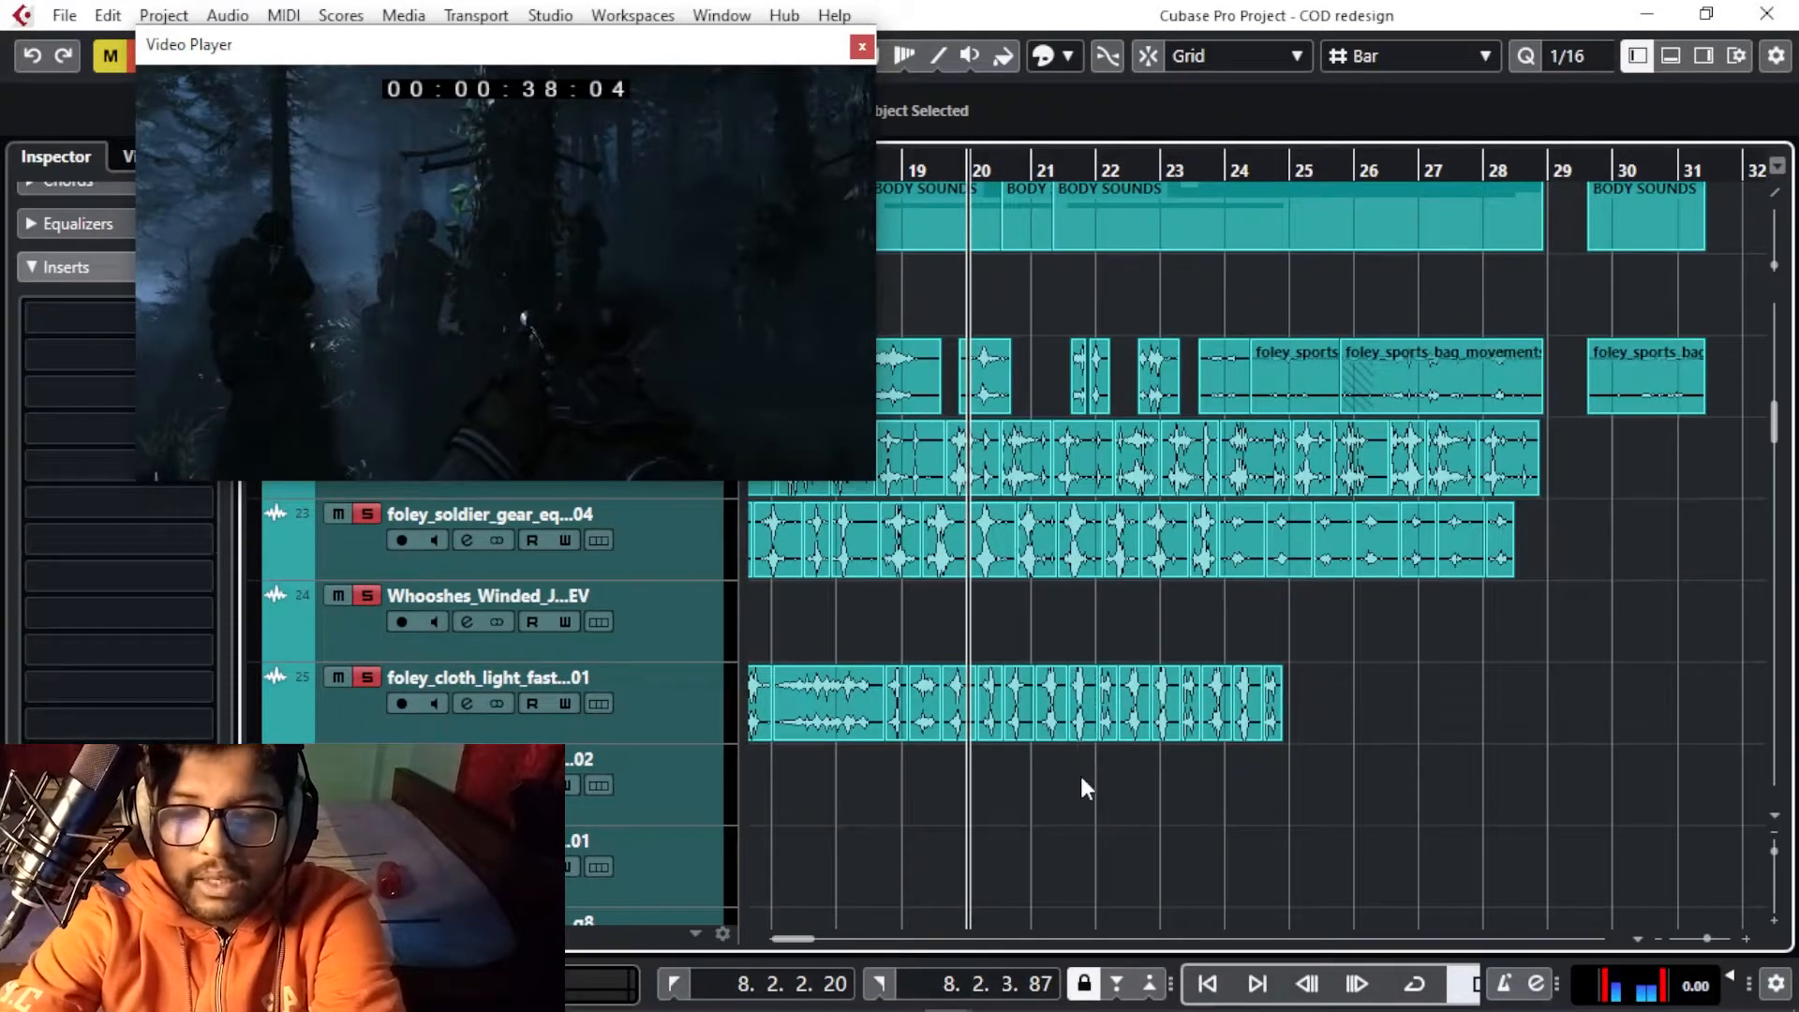
{"action": "key", "text": "space"}
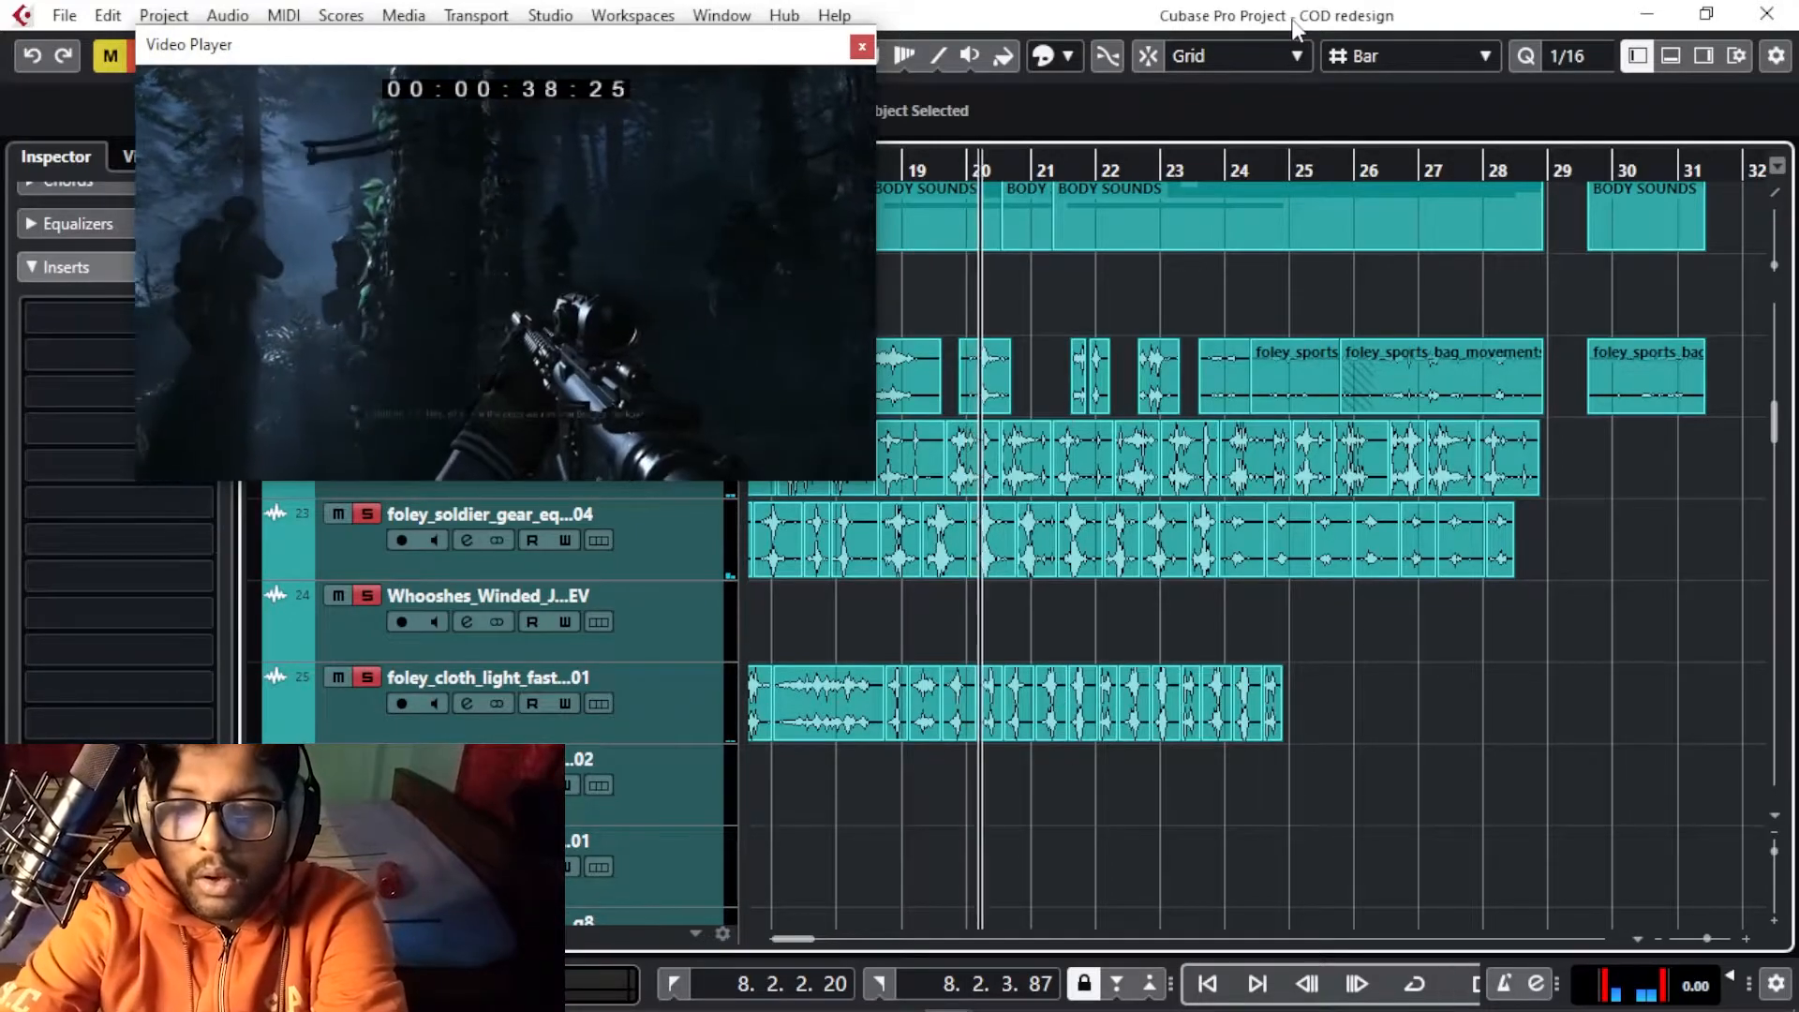
{"action": "key", "text": "g"}
{"action": "key", "text": "g"}
{"action": "key", "text": "g"}
{"action": "scroll", "coordinate": [1285, 403], "scroll_direction": "up", "scroll_amount": 2}
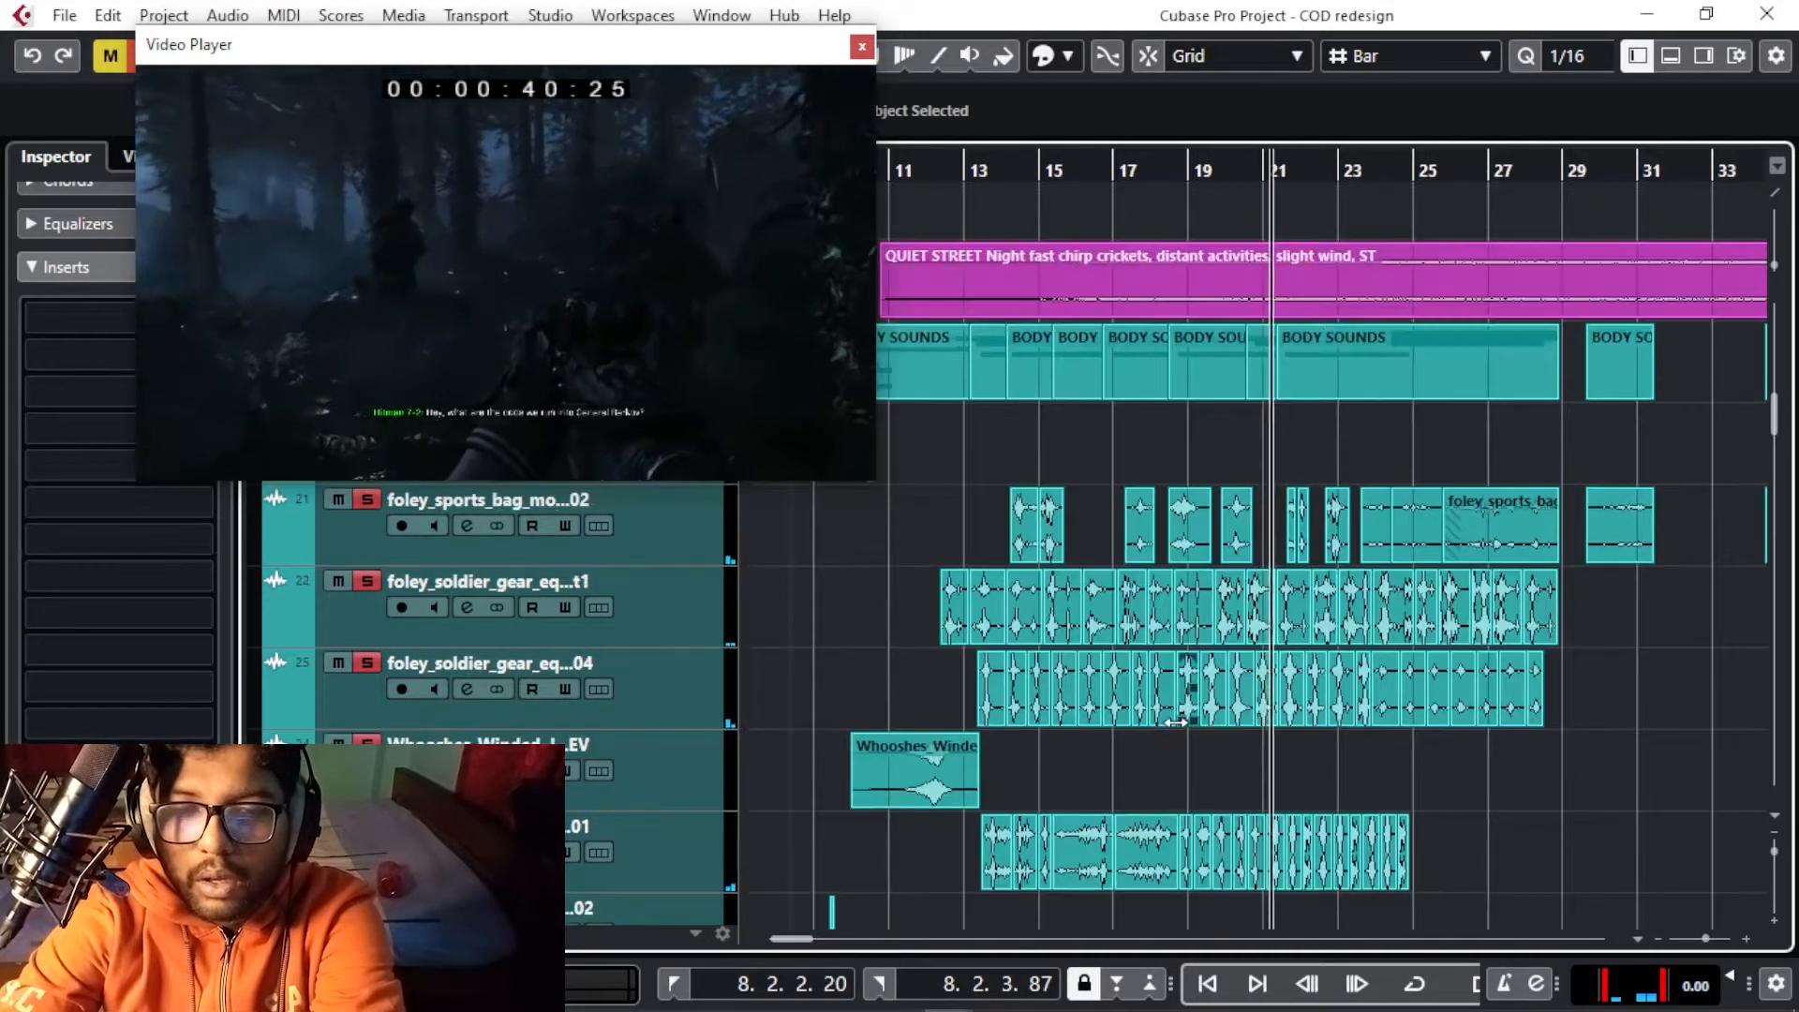
Follow the soldier gear and light cloth foley clips during playback and pause just before bar 29
{"action": "key", "text": "h"}
{"action": "key", "text": "h"}
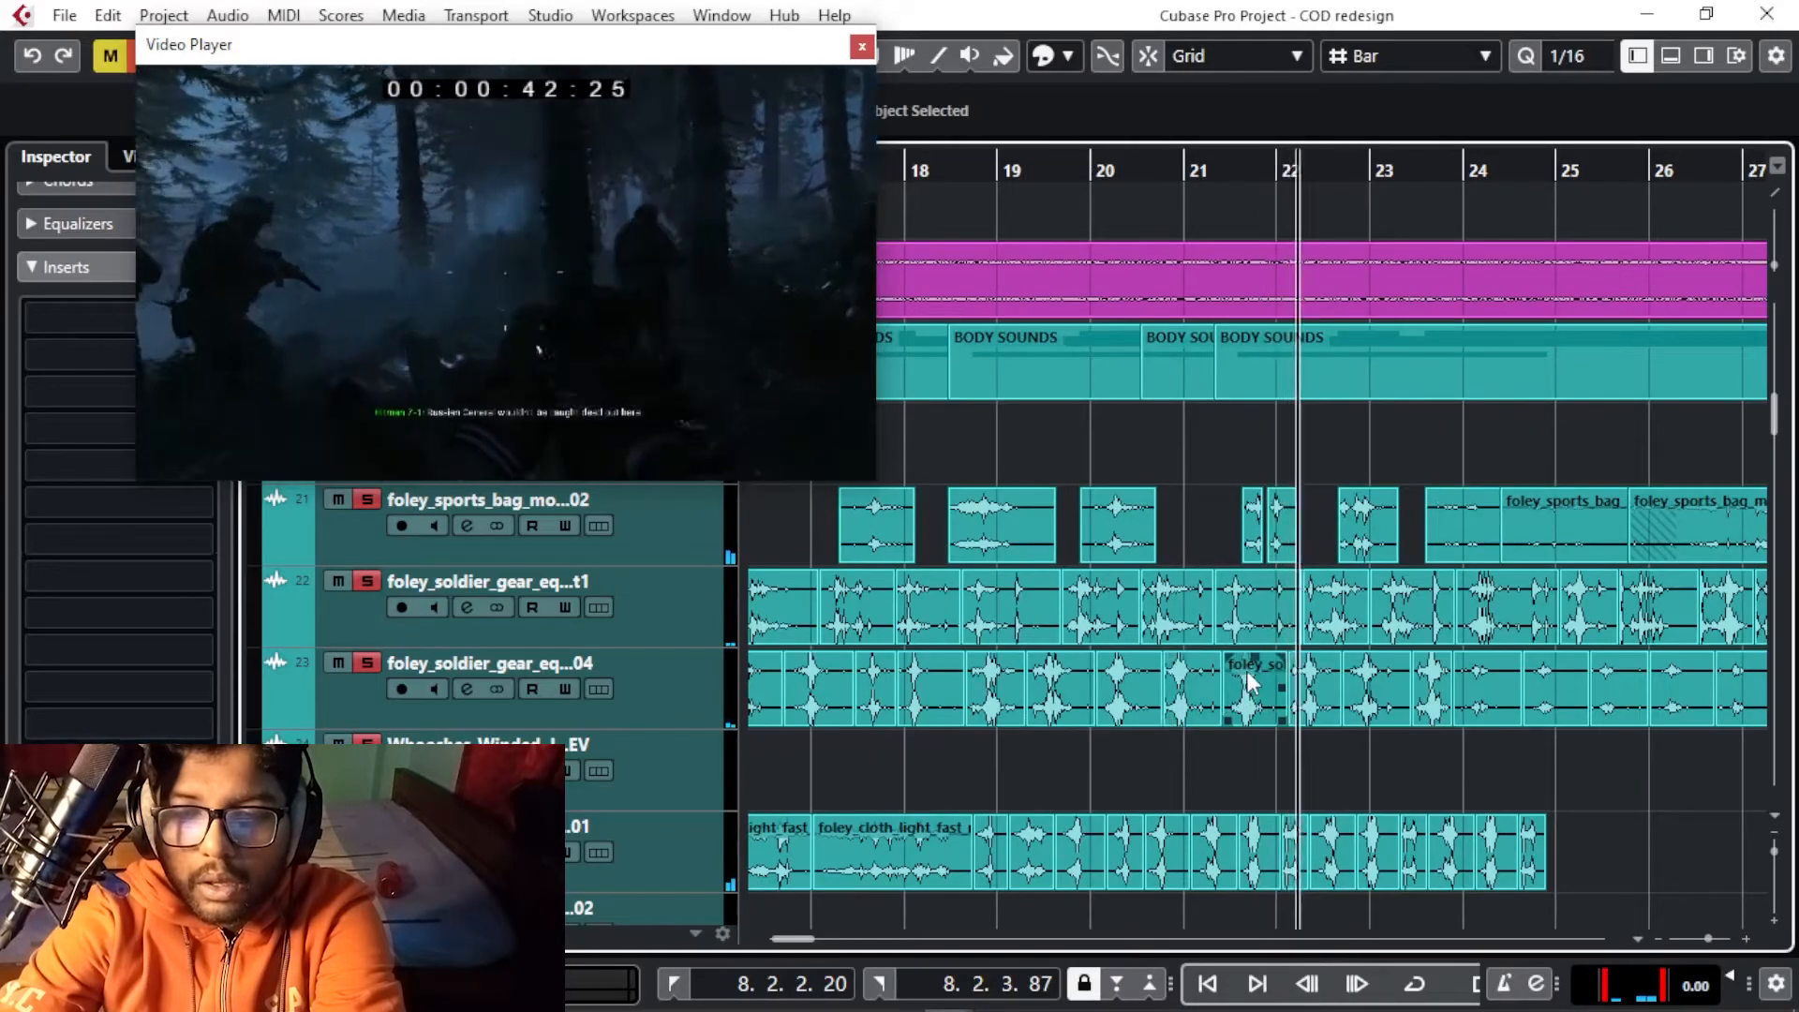
{"action": "scroll", "coordinate": [1246, 671], "scroll_direction": "down", "scroll_amount": 4}
{"action": "key", "text": "g"}
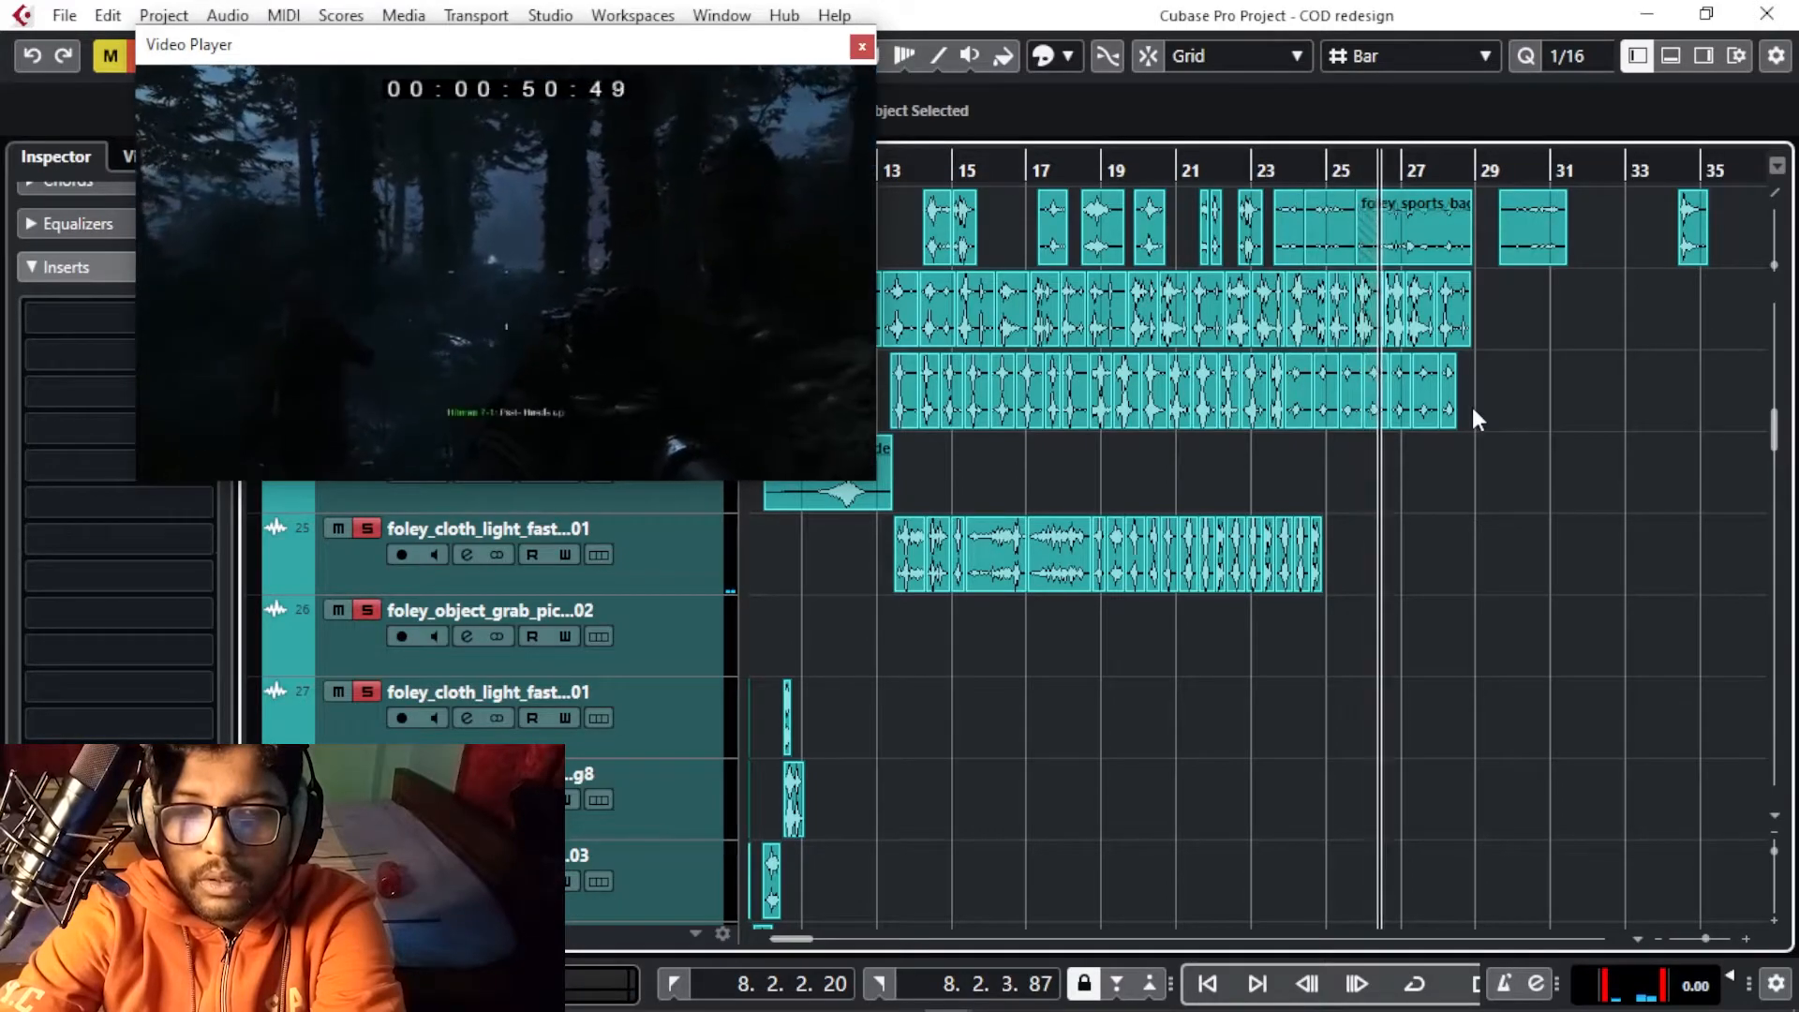
{"action": "key", "text": "g"}
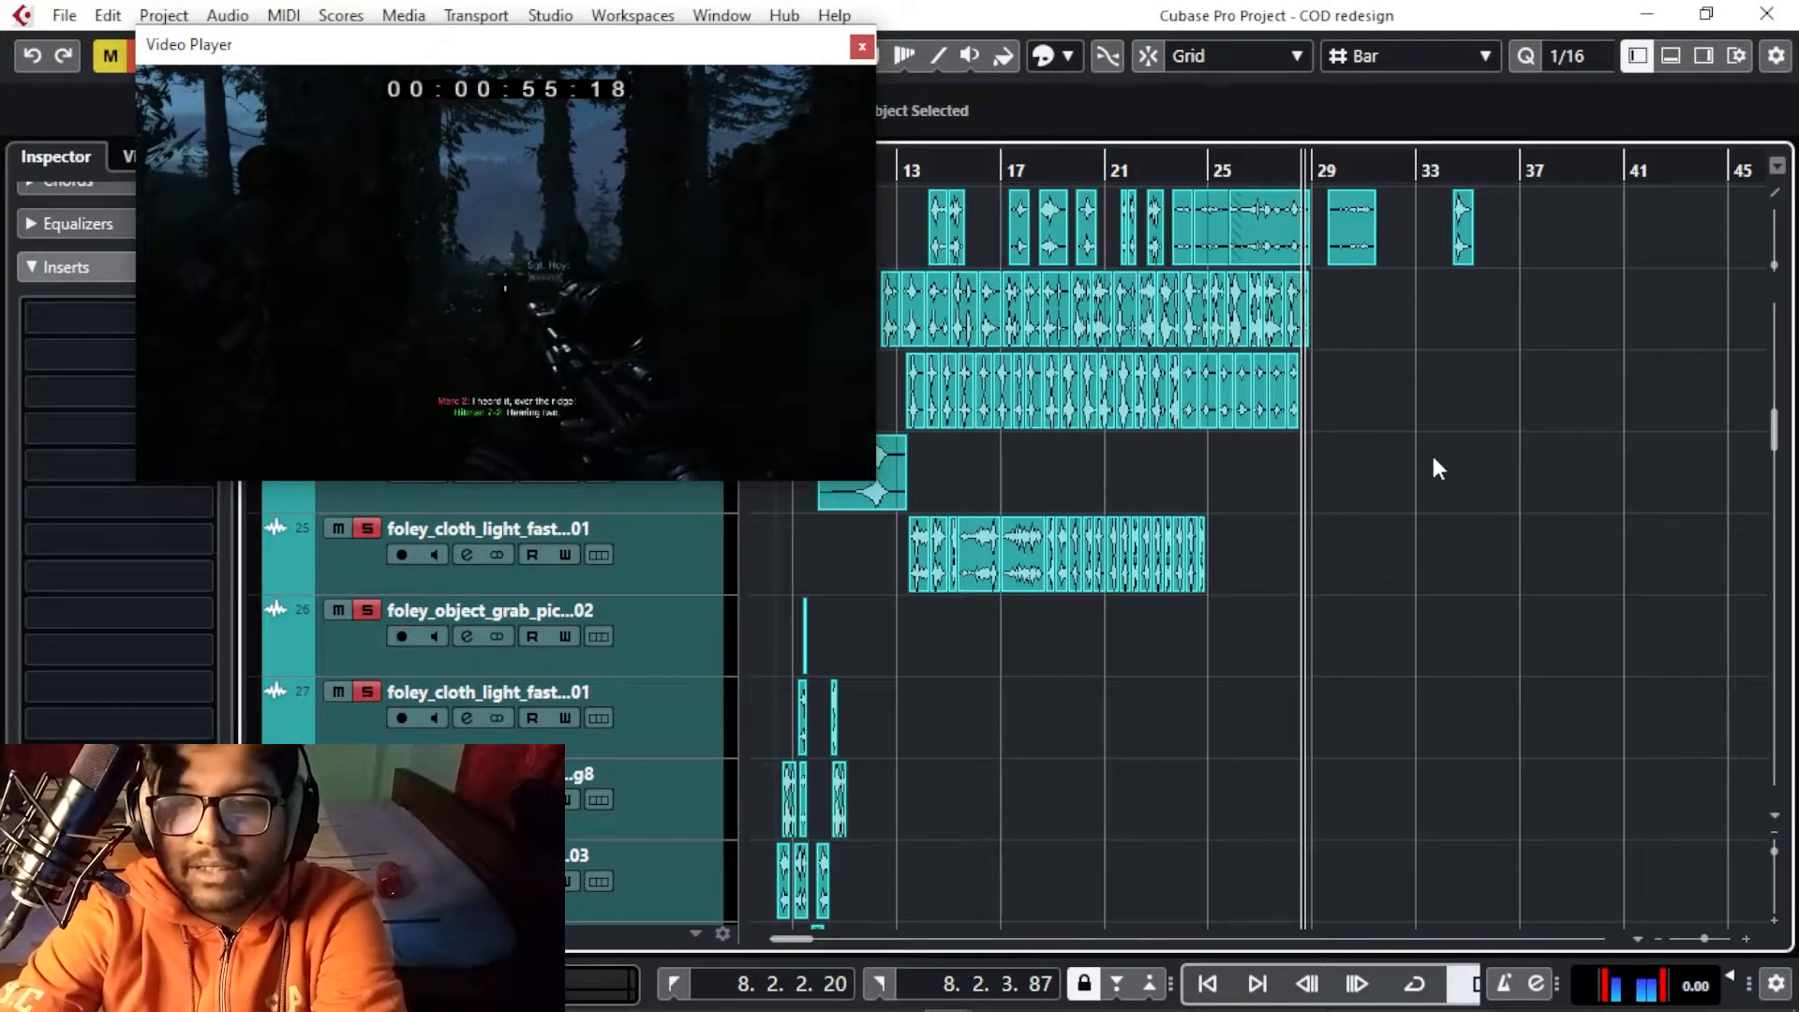
{"action": "key", "text": "h"}
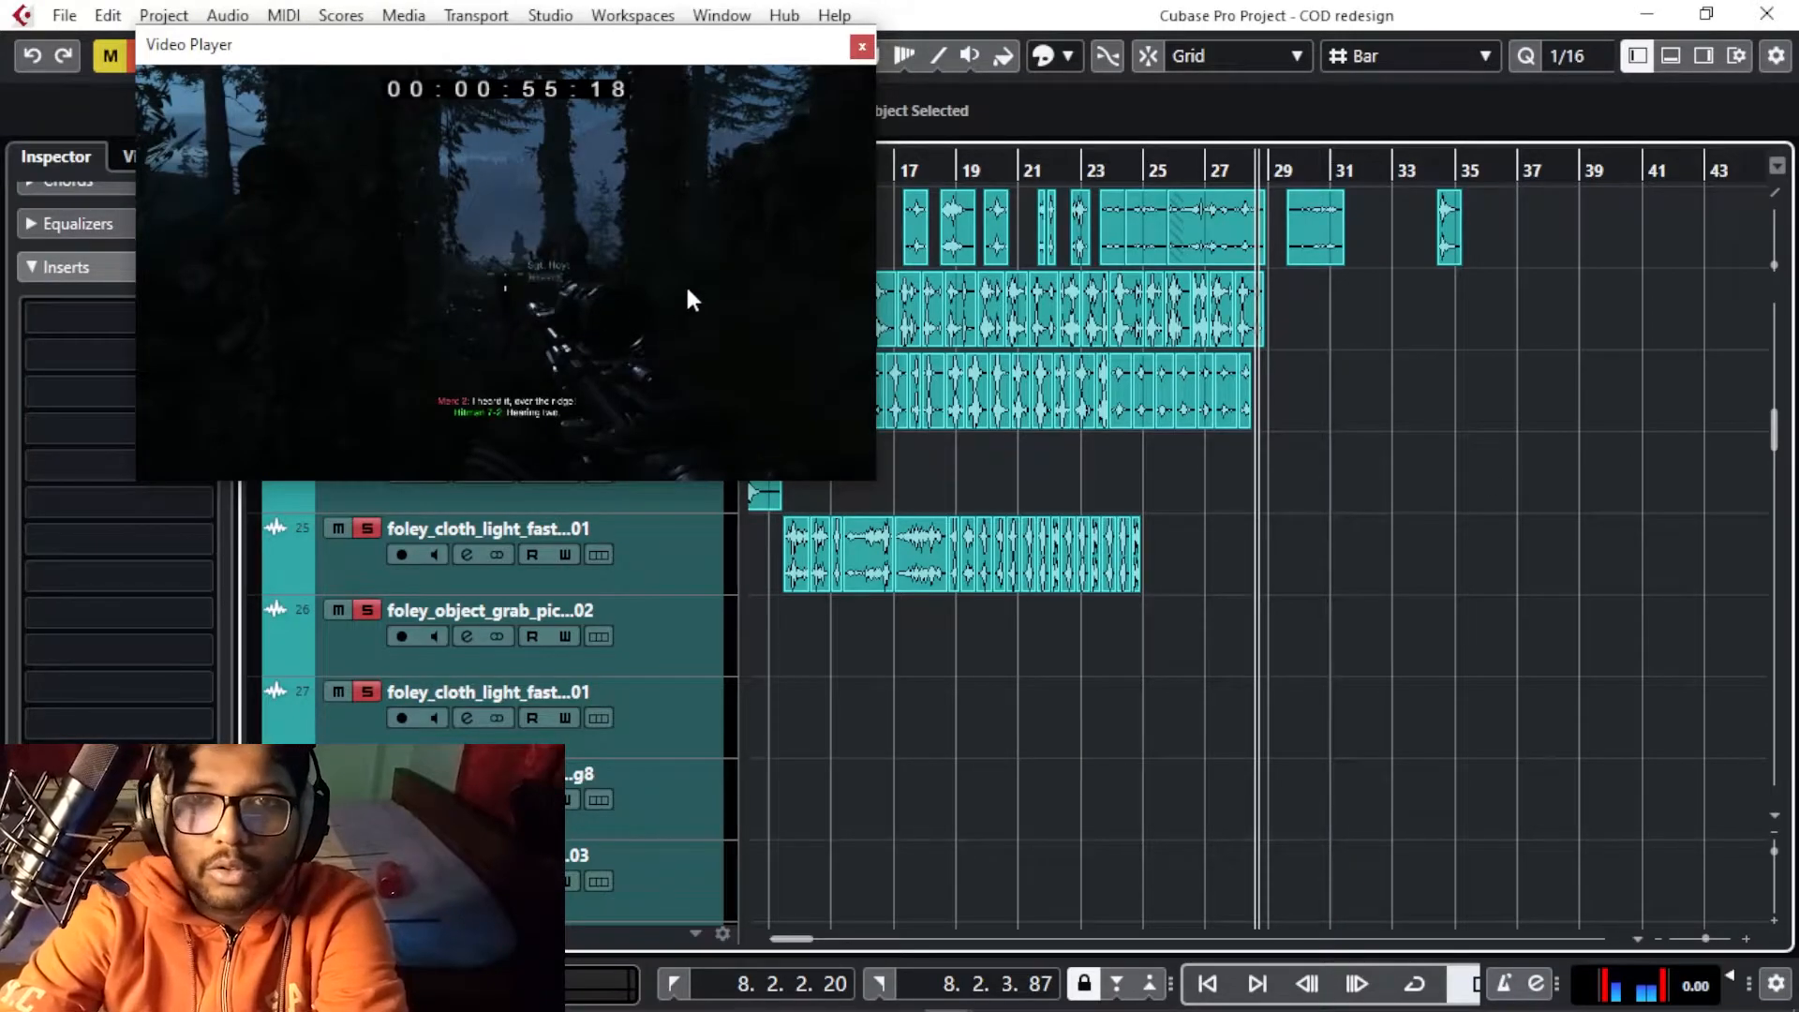
Resume playback from just before bar 29 and inspect the foley_sports_bag_movements clip around bar 30
{"action": "key", "text": "space"}
{"action": "key", "text": "h"}
{"action": "key", "text": "h"}
{"action": "key", "text": "h"}
{"action": "key", "text": "h"}
{"action": "key", "text": "h"}
{"action": "key", "text": "h"}
{"action": "key", "text": "h"}
{"action": "key", "text": "h"}
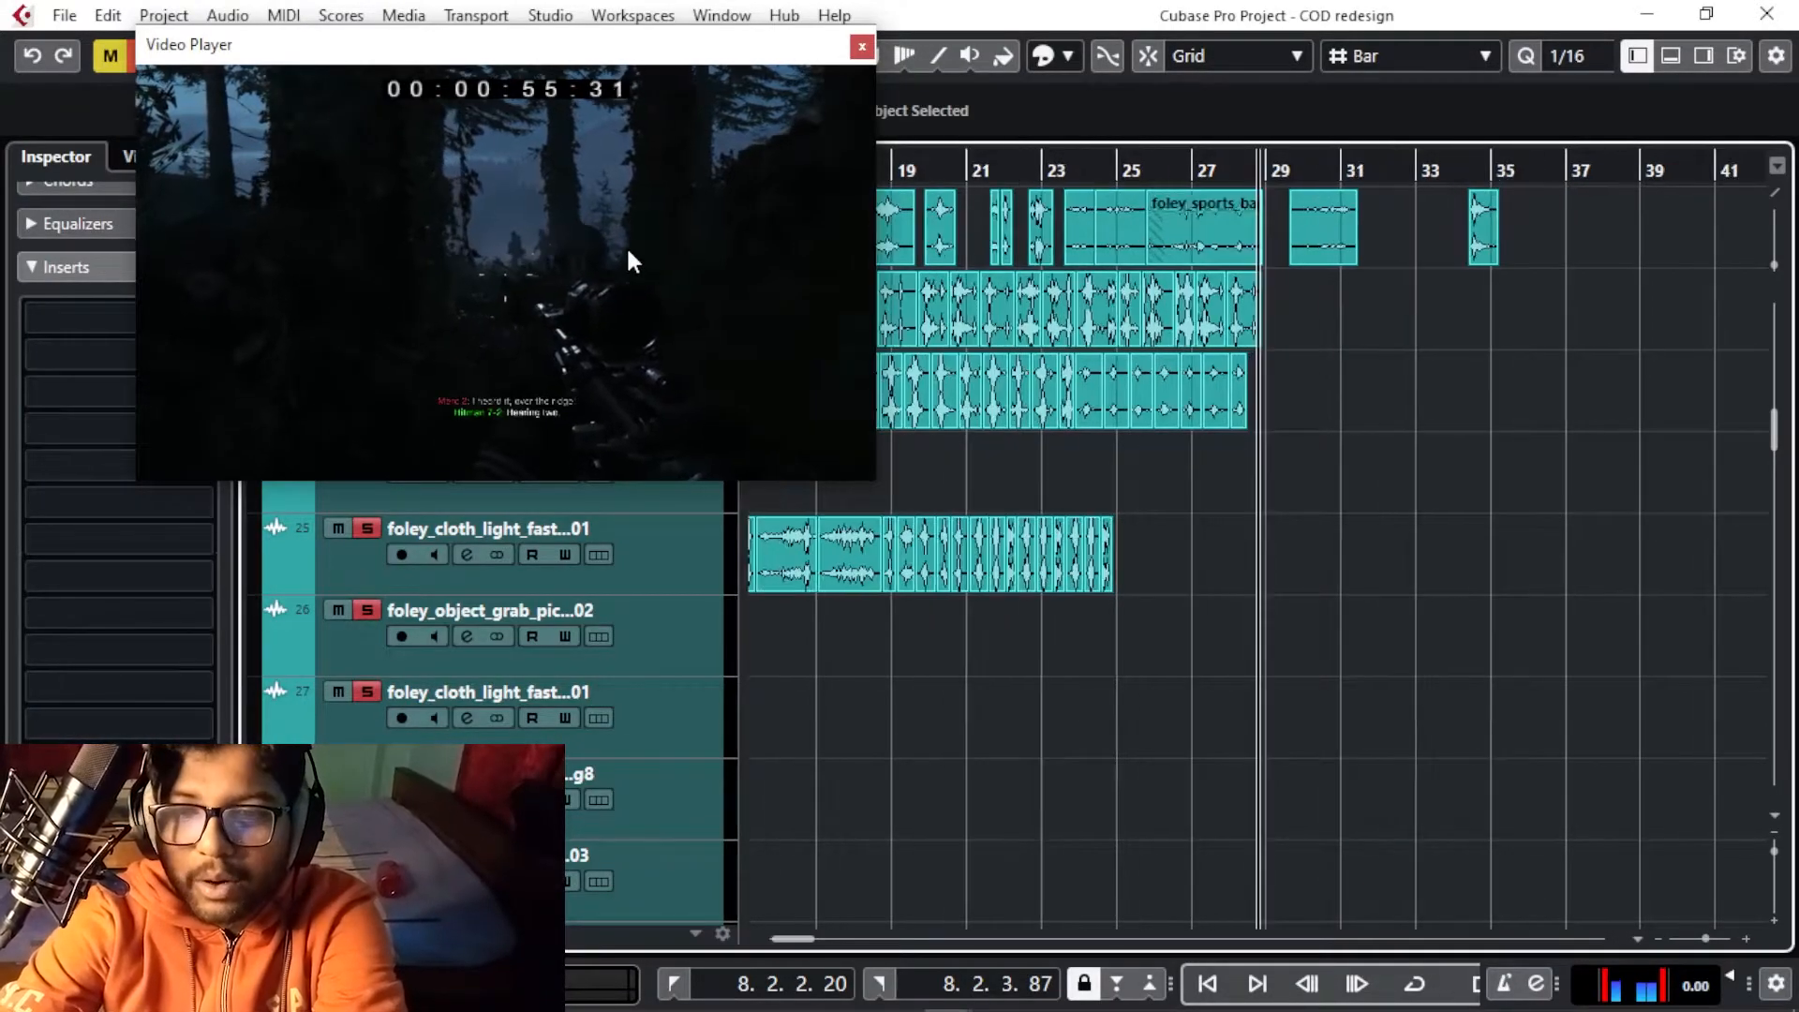
{"action": "scroll", "coordinate": [1031, 369], "scroll_direction": "up", "scroll_amount": 5}
{"action": "key", "text": "g"}
{"action": "key", "text": "g"}
{"action": "key", "text": "g"}
{"action": "key", "text": "g"}
{"action": "key", "text": "g"}
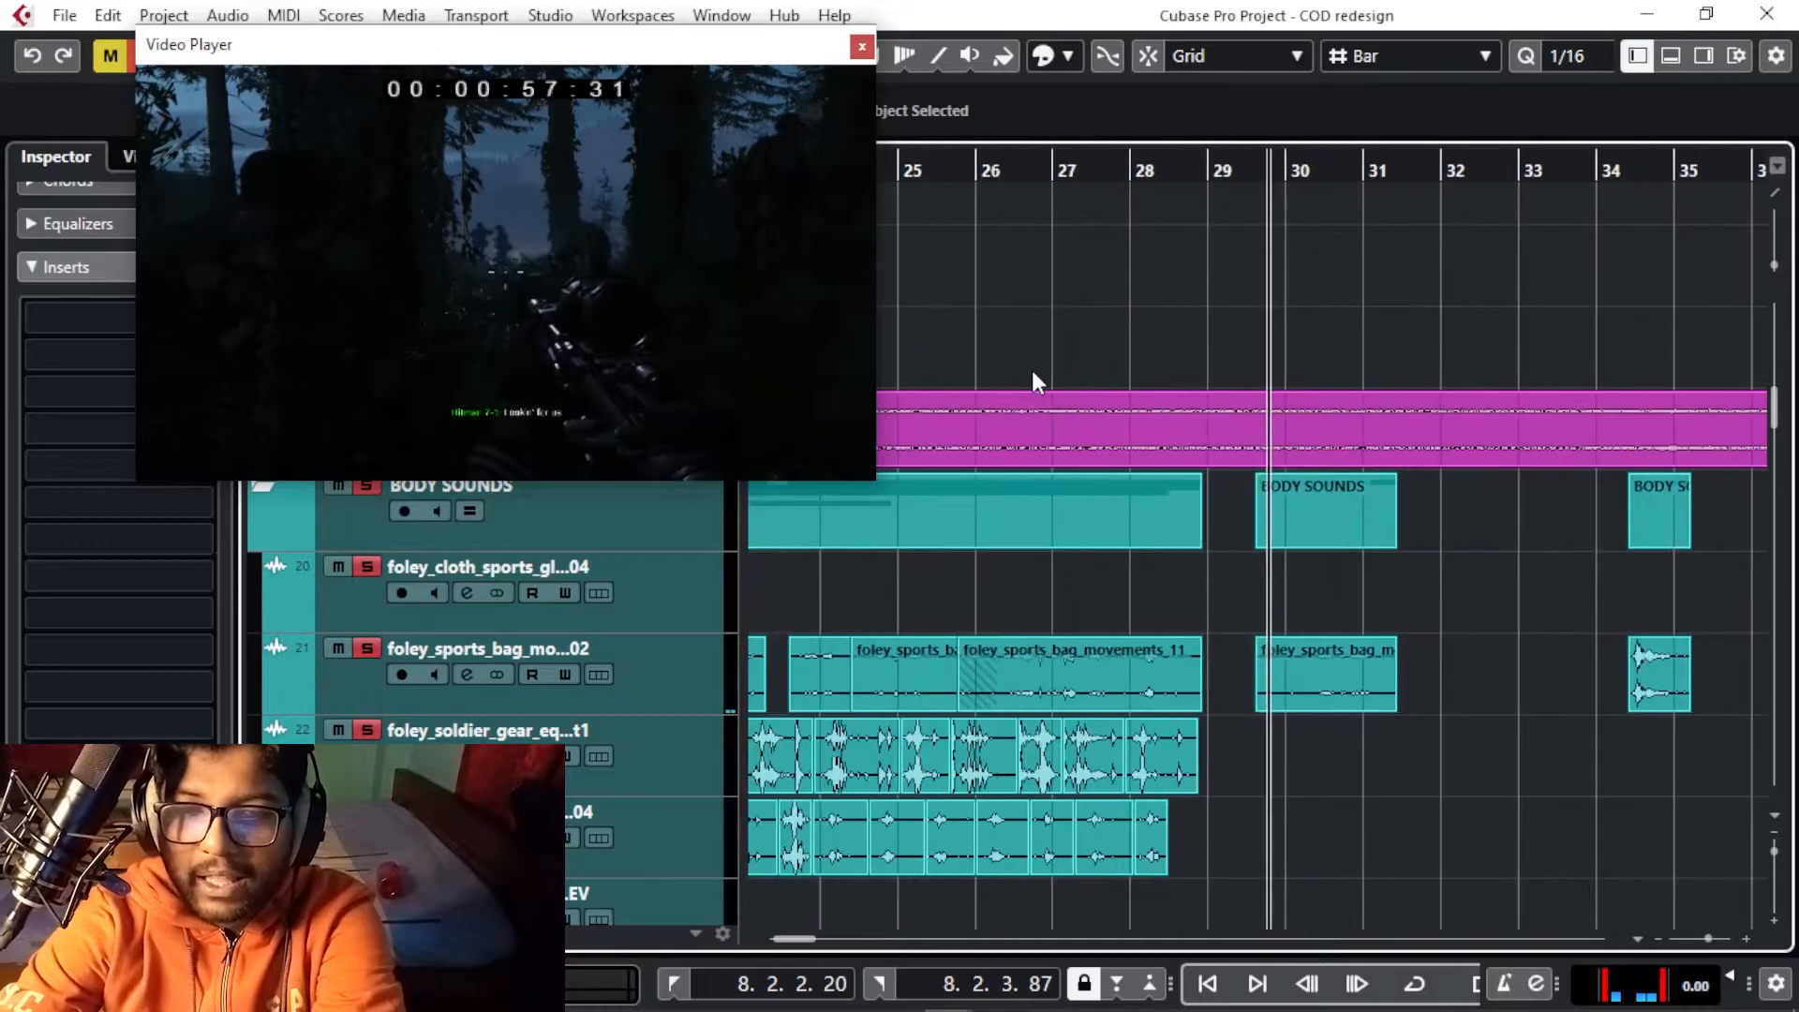
Examine how the wind, QUIET STREET and foley clips span the whole arrangement during playback past bar 30
{"action": "key", "text": "g"}
{"action": "key", "text": "g"}
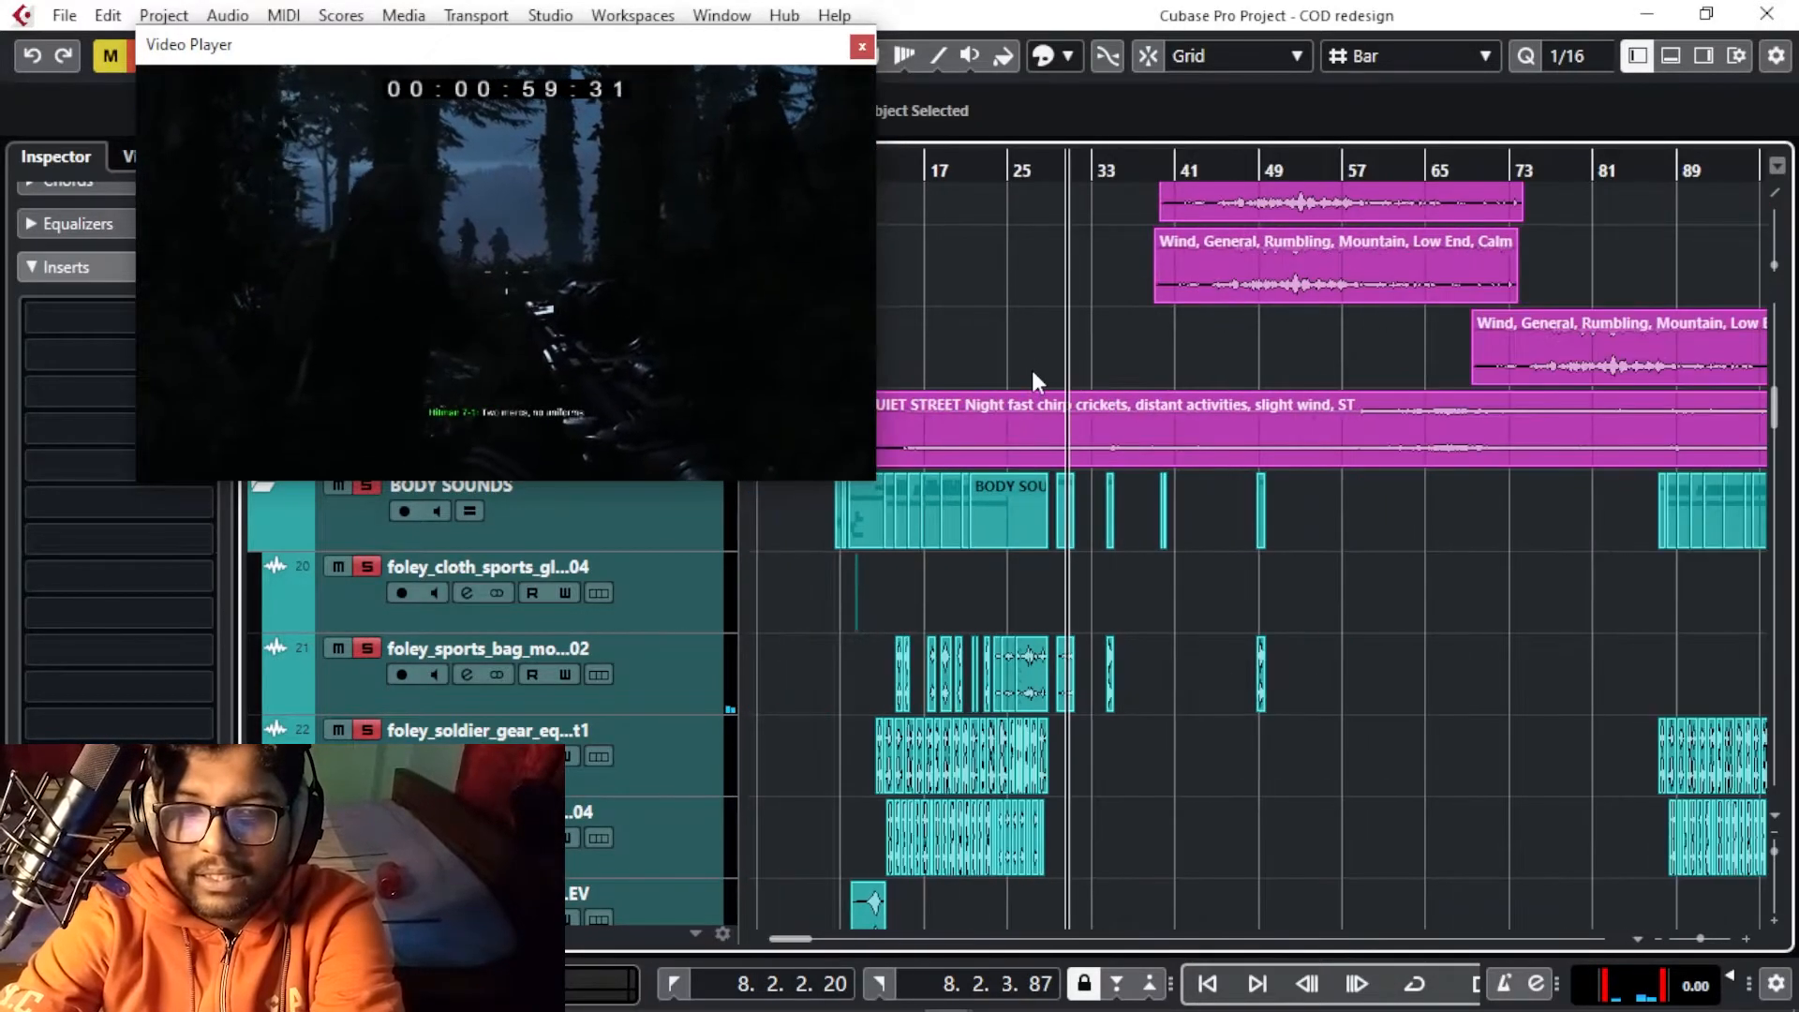
{"action": "key", "text": "g"}
{"action": "key", "text": "g"}
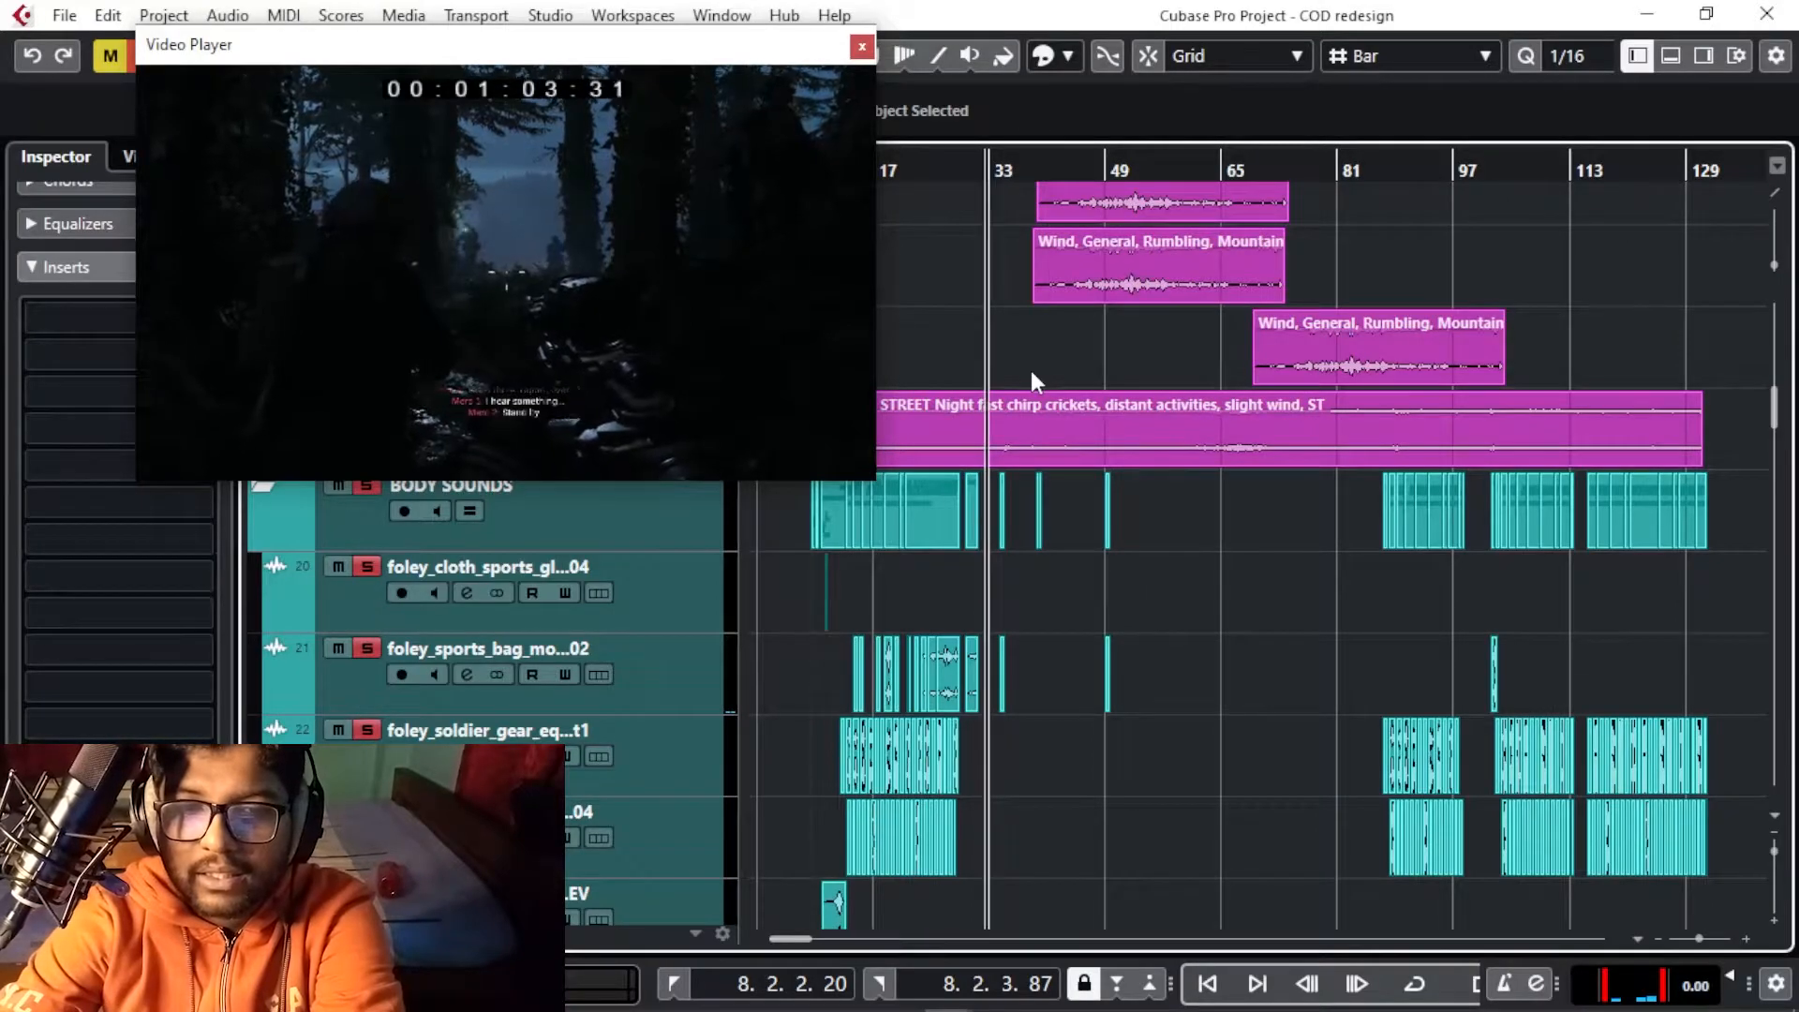
{"action": "key", "text": "g"}
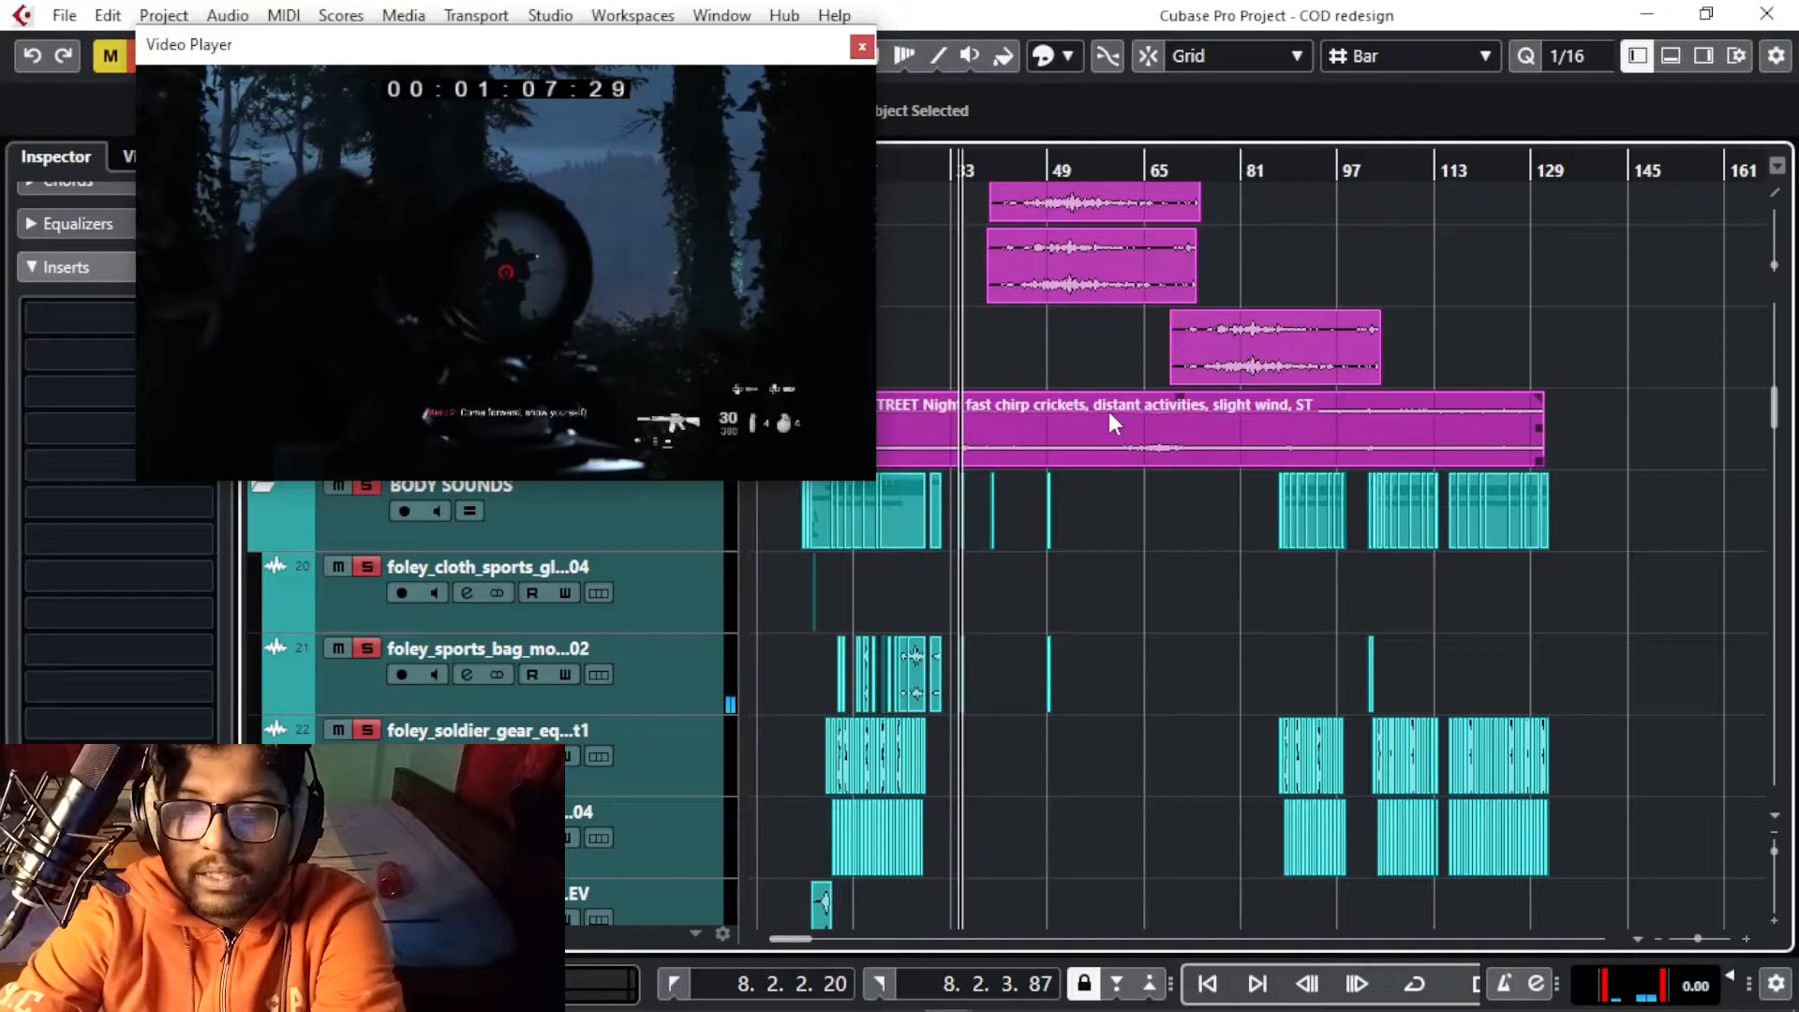
Play the short foley_sports_bag_movements clip from bar 34 and stop near bar 35
{"action": "scroll", "coordinate": [1109, 412], "scroll_direction": "down", "scroll_amount": 3}
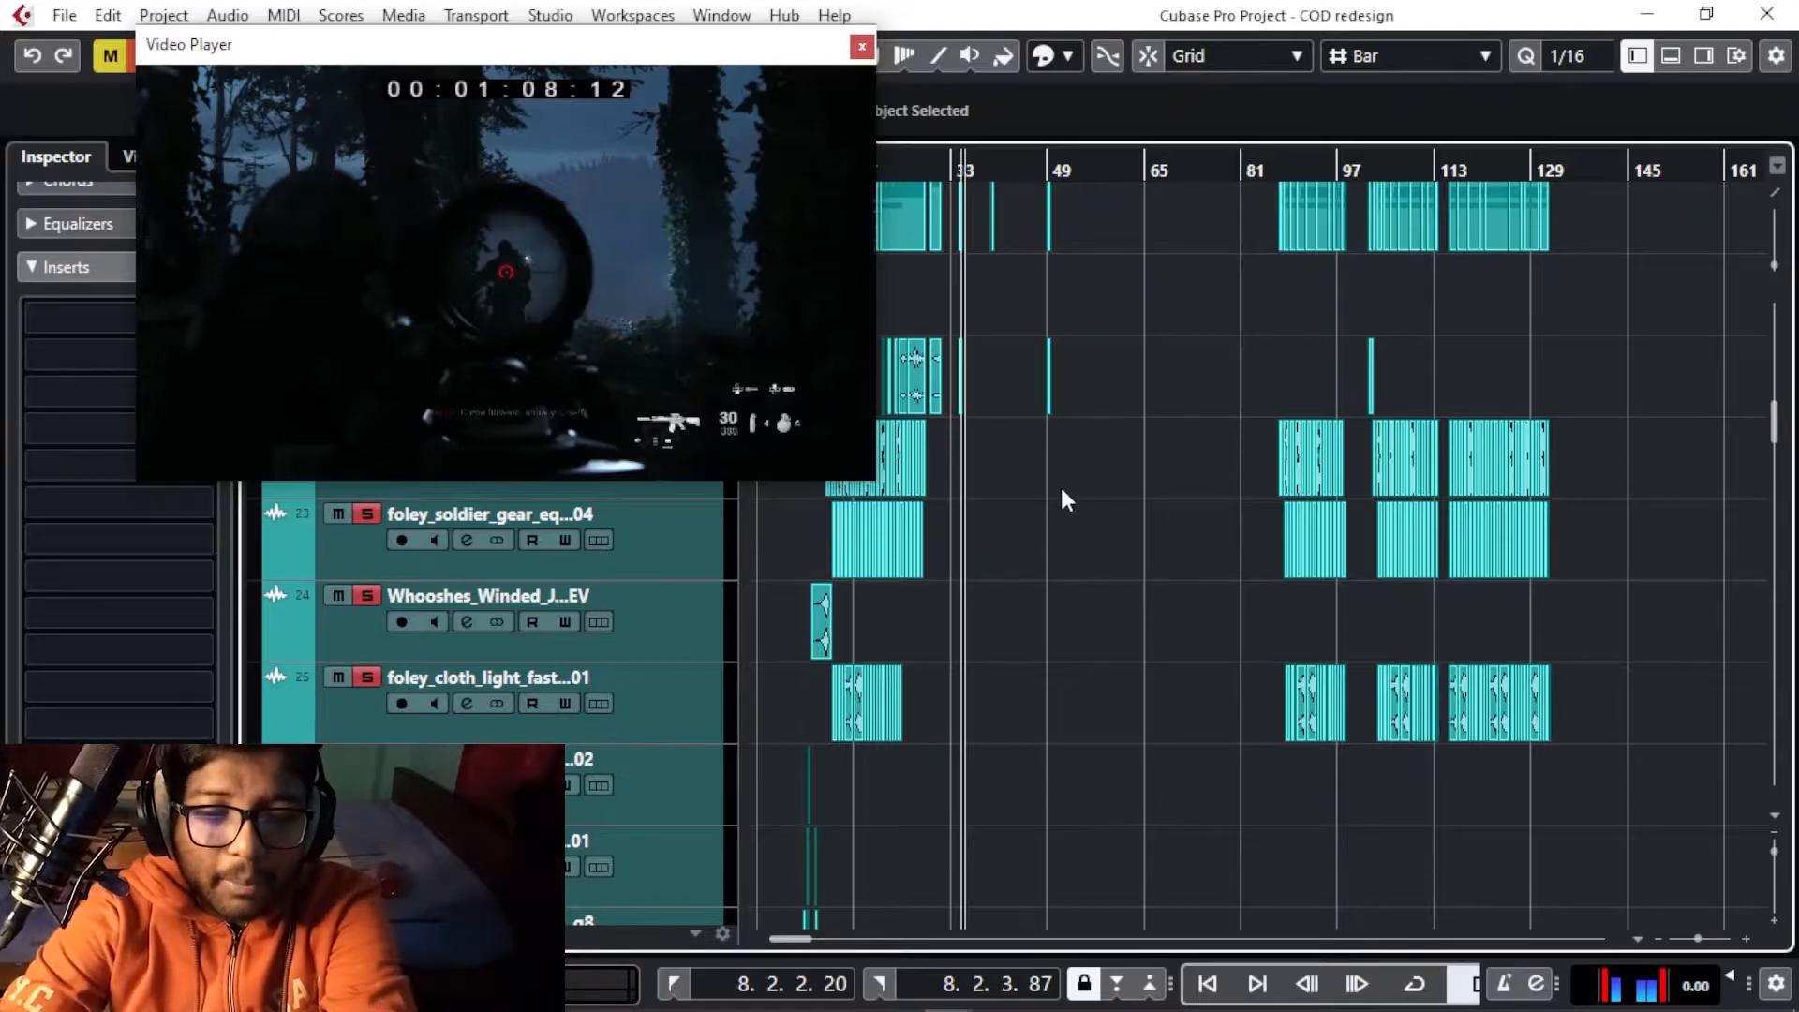
{"action": "key", "text": "h"}
{"action": "key", "text": "h"}
{"action": "key", "text": "h"}
{"action": "key", "text": "h"}
{"action": "key", "text": "h"}
{"action": "key", "text": "h"}
{"action": "key", "text": "h"}
{"action": "key", "text": "h"}
{"action": "key", "text": "h"}
{"action": "key", "text": "h"}
{"action": "key", "text": "h"}
{"action": "key", "text": "h"}
{"action": "key", "text": "h"}
{"action": "key", "text": "h"}
{"action": "left_click", "coordinate": [1171, 172]}
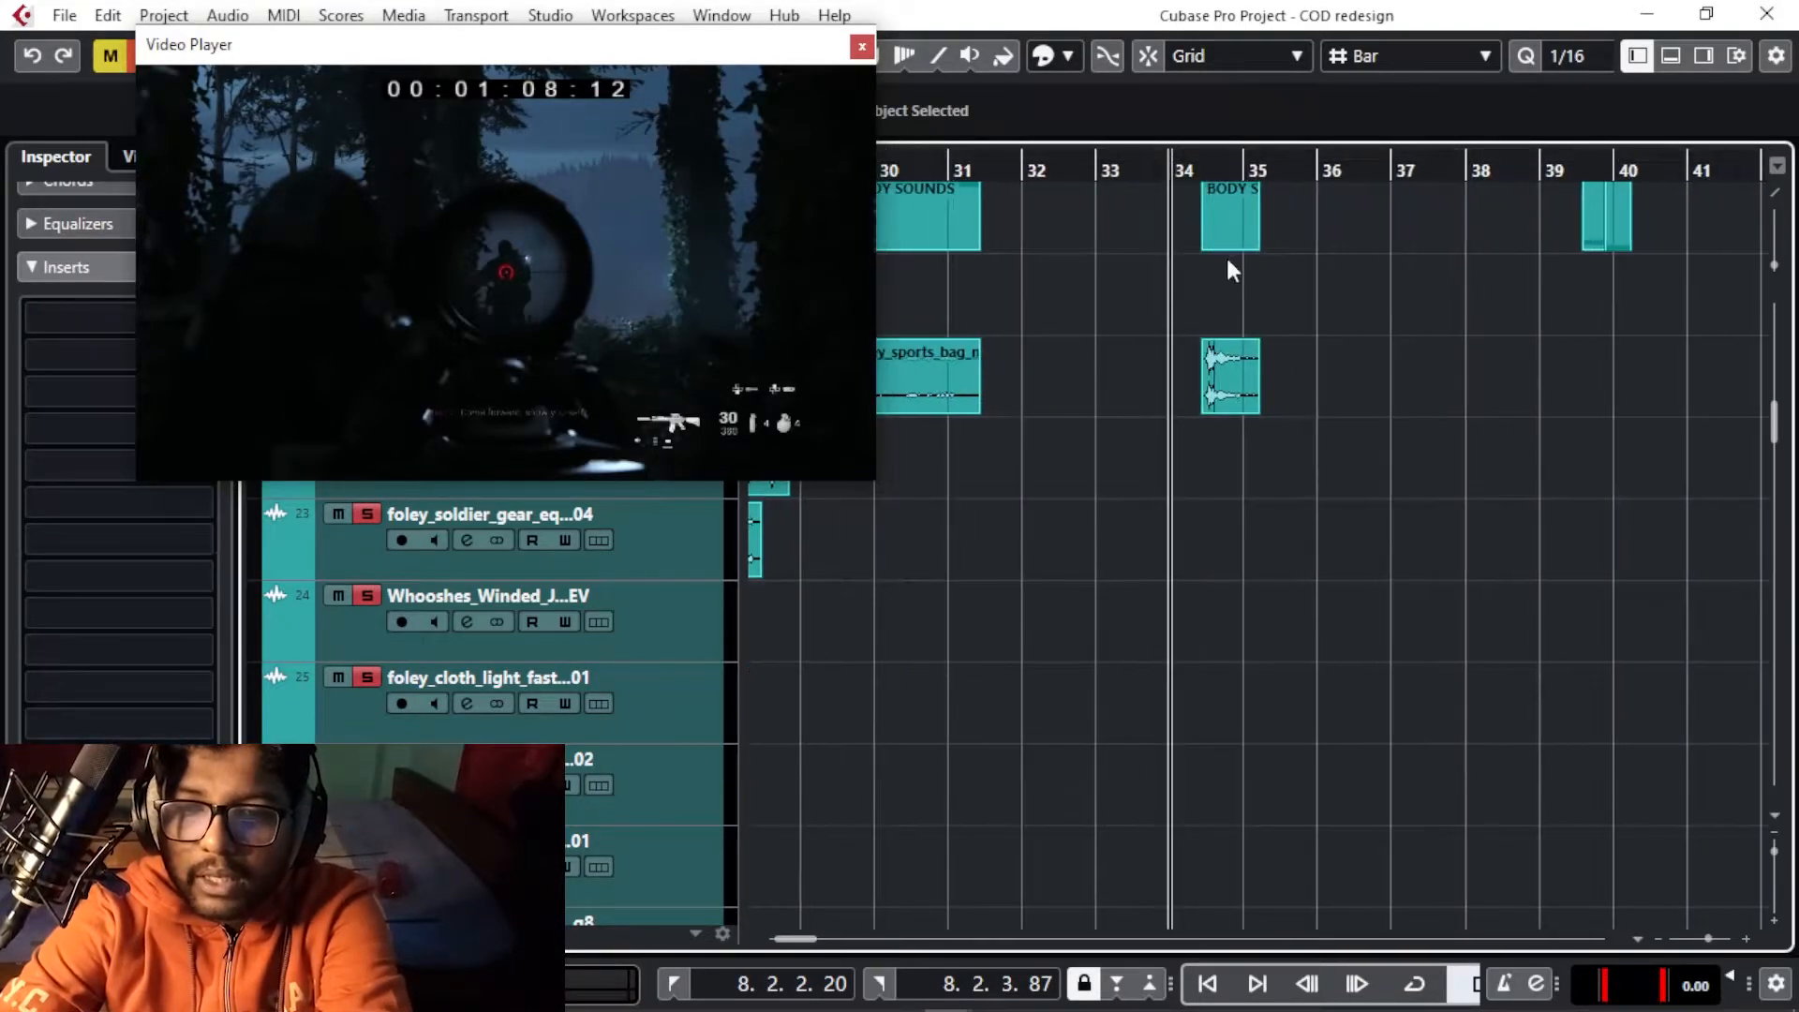
{"action": "key", "text": "space"}
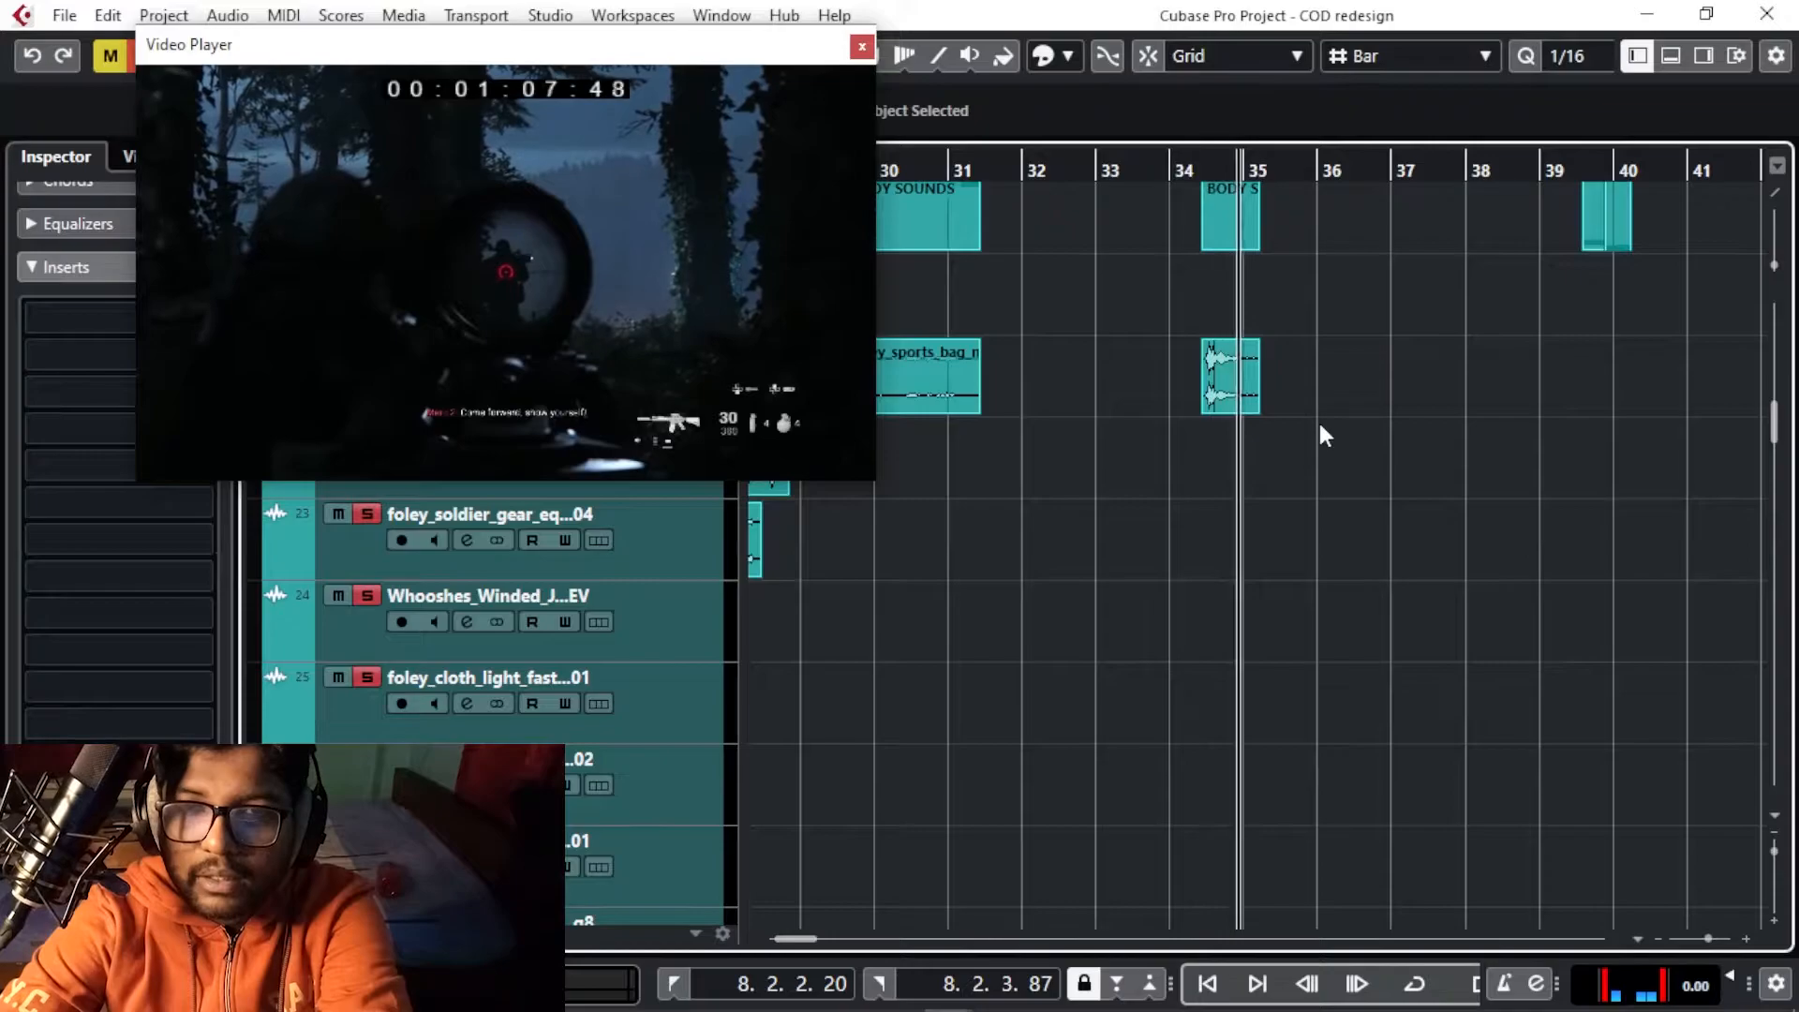
{"action": "key", "text": "space"}
Return the cursor to about bar 6, near the start of the arrangement
{"action": "key", "text": "g"}
{"action": "key", "text": "g"}
{"action": "key", "text": "g"}
{"action": "key", "text": "g"}
{"action": "key", "text": "g"}
{"action": "key", "text": "g"}
{"action": "key", "text": "g"}
{"action": "key", "text": "g"}
{"action": "key", "text": "g"}
{"action": "key", "text": "g"}
{"action": "key", "text": "g"}
{"action": "key", "text": "g"}
{"action": "scroll", "coordinate": [1217, 483], "scroll_direction": "down", "scroll_amount": 3}
{"action": "left_click_drag", "start_coordinate": [940, 170], "coordinate": [811, 170]}
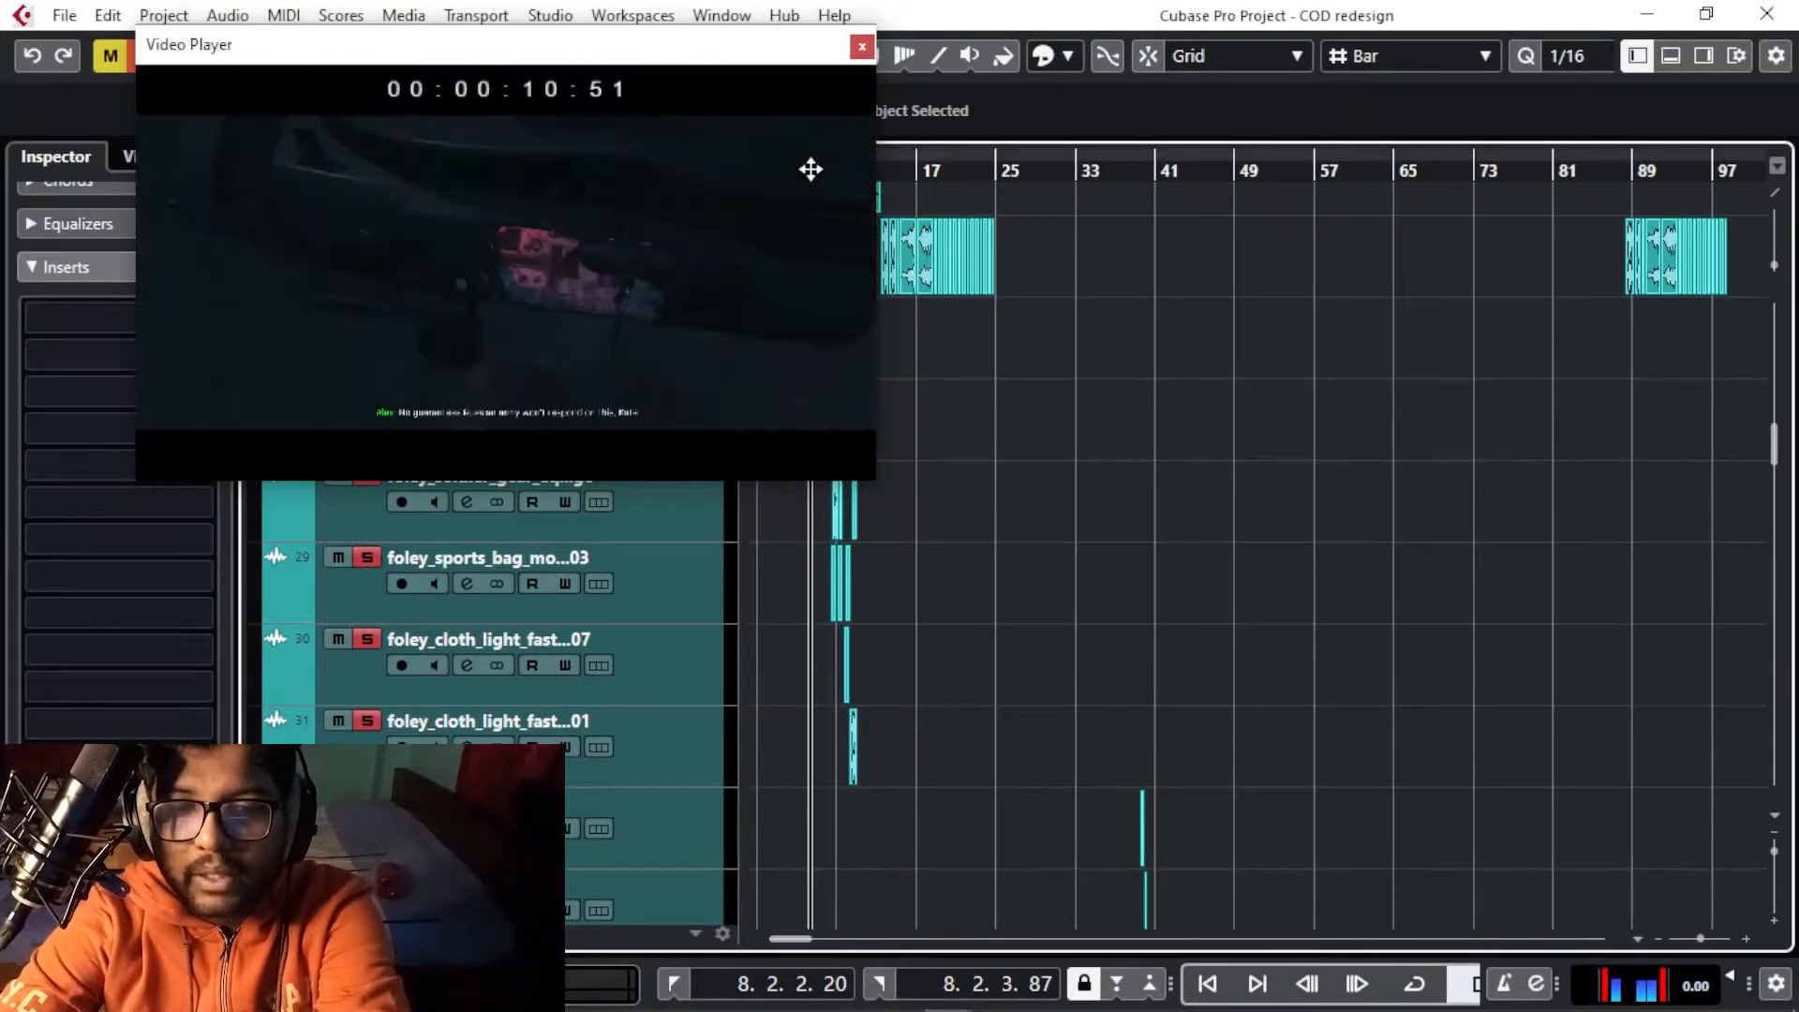
Examine the rope sound and footstep clips arranged between bars 6 and 12
{"action": "scroll", "coordinate": [958, 315], "scroll_direction": "down", "scroll_amount": 3}
{"action": "key", "text": "h"}
{"action": "key", "text": "h"}
{"action": "key", "text": "h"}
{"action": "key", "text": "h"}
{"action": "key", "text": "h"}
{"action": "key", "text": "h"}
{"action": "key", "text": "h"}
{"action": "key", "text": "h"}
{"action": "key", "text": "h"}
{"action": "key", "text": "h"}
{"action": "key", "text": "h"}
{"action": "key", "text": "h"}
{"action": "scroll", "coordinate": [1192, 419], "scroll_direction": "down", "scroll_amount": 3}
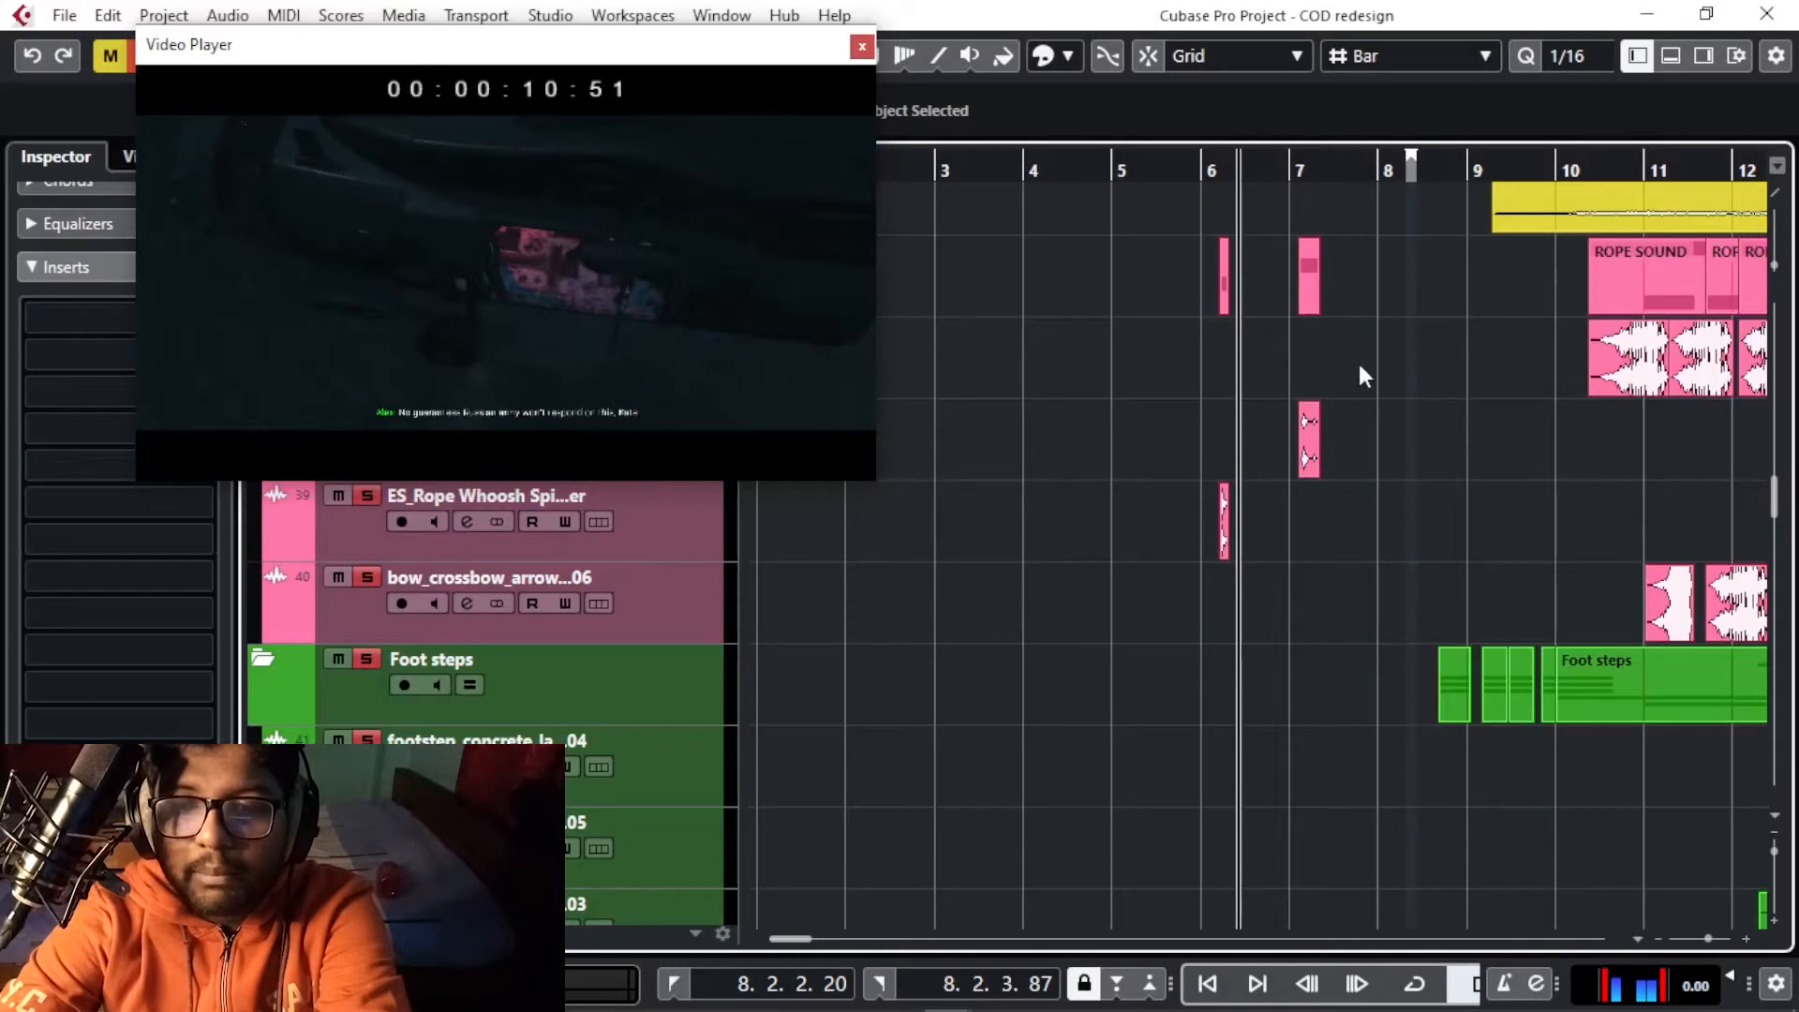
Place the cursor near bar 8 and solo the GUNS folder
{"action": "key", "text": "g"}
{"action": "left_click", "coordinate": [1282, 172]}
{"action": "scroll", "coordinate": [1335, 331], "scroll_direction": "down", "scroll_amount": 5}
{"action": "scroll", "coordinate": [1249, 454], "scroll_direction": "up", "scroll_amount": 4}
{"action": "left_click", "coordinate": [373, 528]}
{"action": "scroll", "coordinate": [1326, 422], "scroll_direction": "down", "scroll_amount": 6}
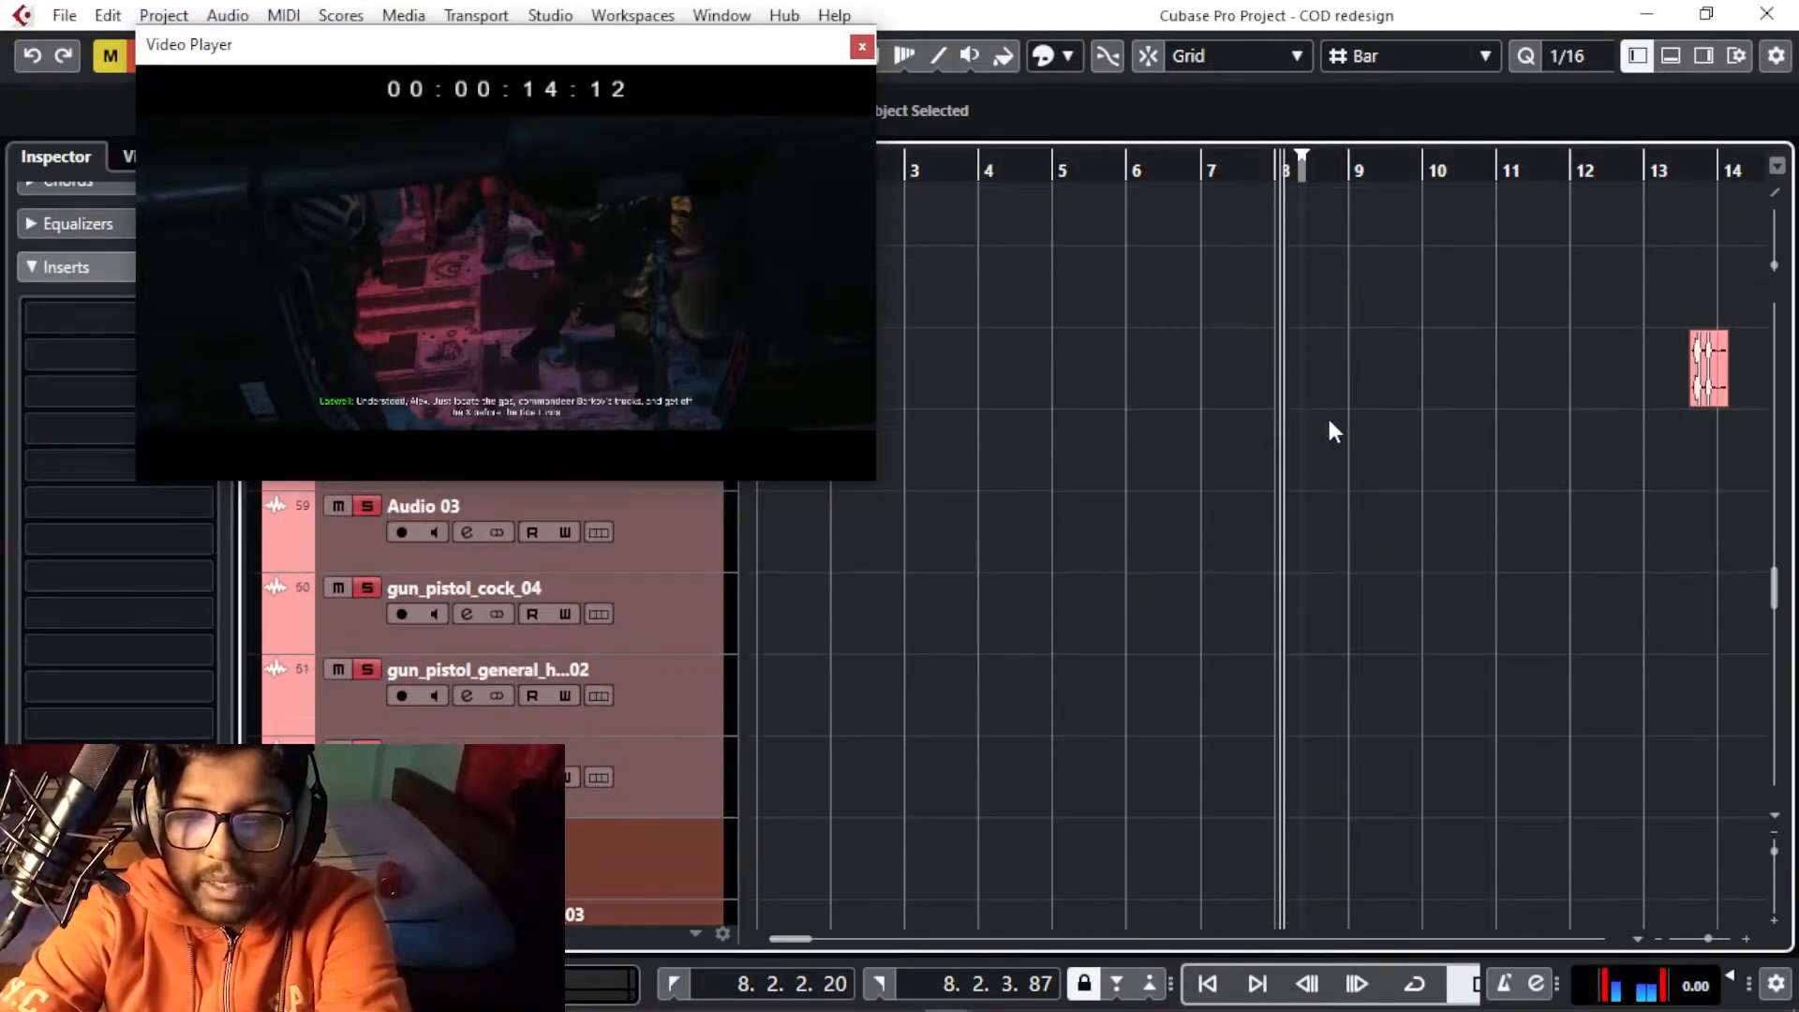
Play the soloed gun tracks from just after bar 8
{"action": "scroll", "coordinate": [1326, 423], "scroll_direction": "down", "scroll_amount": 4}
{"action": "key", "text": "h"}
{"action": "scroll", "coordinate": [1362, 429], "scroll_direction": "up", "scroll_amount": 5}
{"action": "key", "text": "h"}
{"action": "key", "text": "h"}
{"action": "key", "text": "h"}
{"action": "key", "text": "h"}
{"action": "key", "text": "h"}
{"action": "key", "text": "h"}
{"action": "key", "text": "h"}
{"action": "key", "text": "h"}
{"action": "key", "text": "h"}
{"action": "key", "text": "h"}
{"action": "key", "text": "h"}
{"action": "key", "text": "h"}
{"action": "key", "text": "h"}
{"action": "key", "text": "h"}
{"action": "key", "text": "h"}
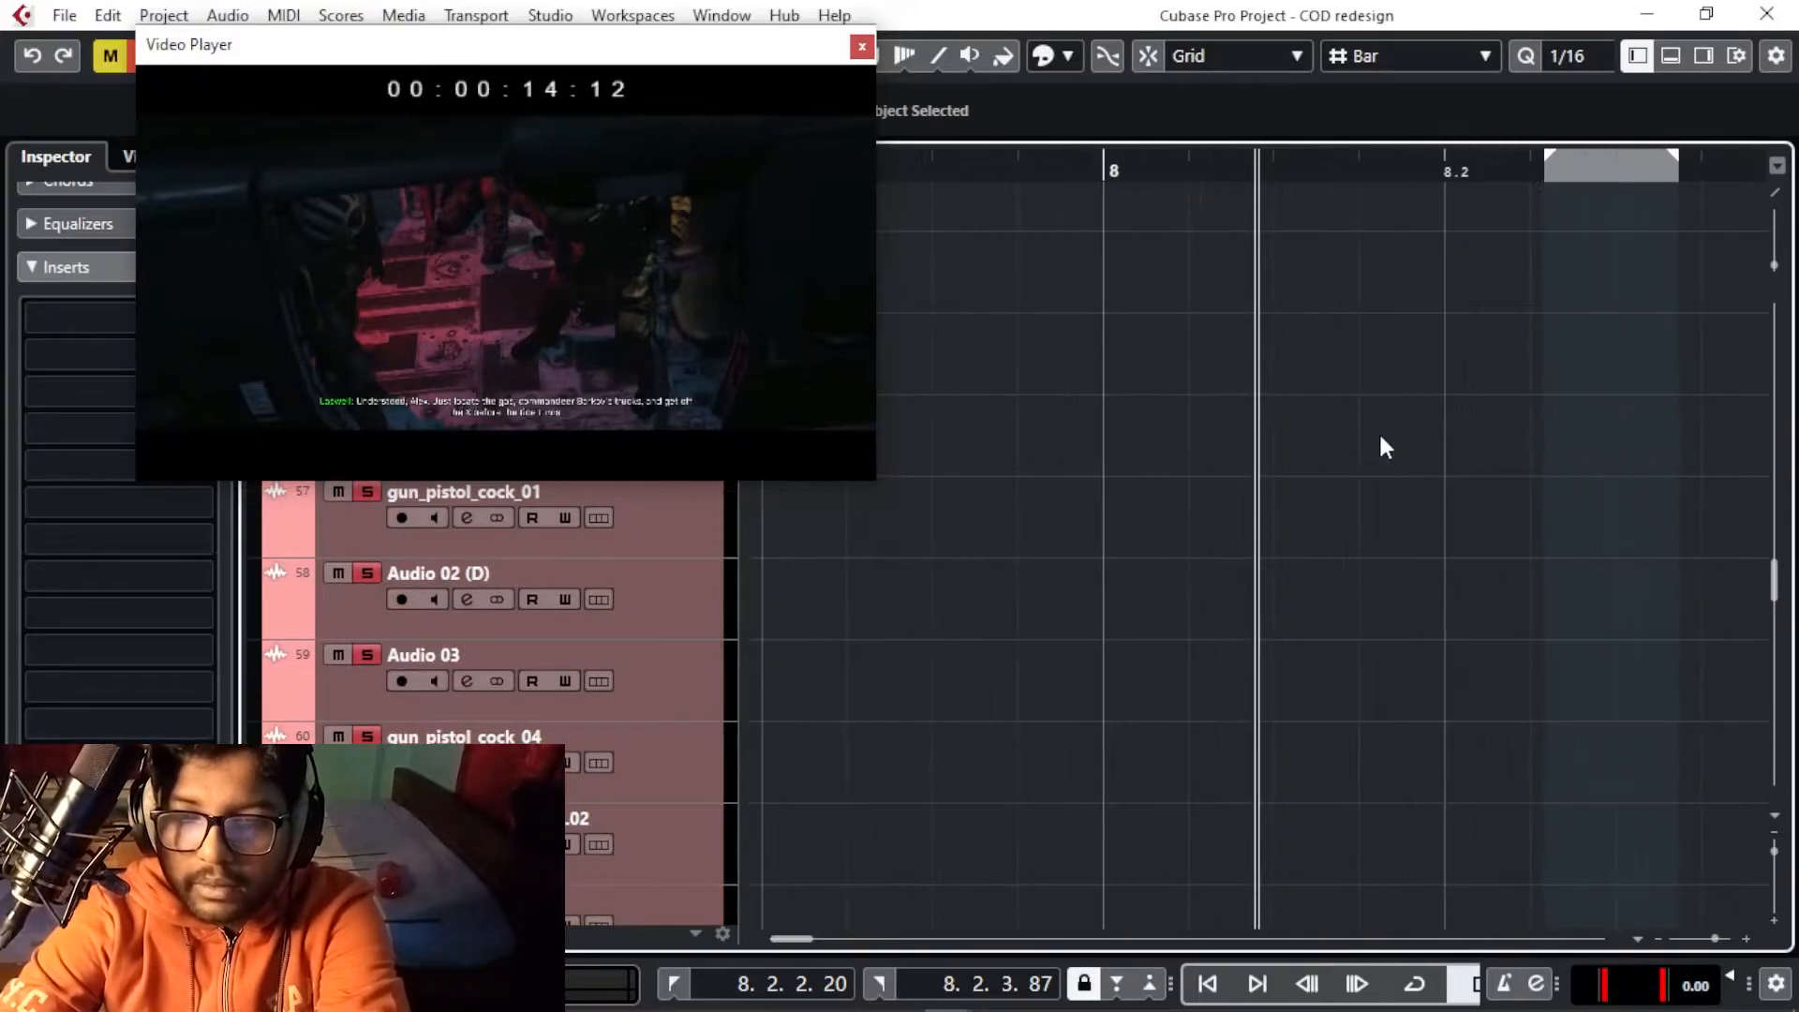
{"action": "key", "text": "space"}
Reposition the cursor before bar 13, play through the gun_pistol_cock_01 clip and stop just past bar 14
{"action": "key", "text": "g"}
{"action": "key", "text": "g"}
{"action": "key", "text": "g"}
{"action": "key", "text": "g"}
{"action": "key", "text": "g"}
{"action": "key", "text": "g"}
{"action": "key", "text": "g"}
{"action": "key", "text": "g"}
{"action": "key", "text": "g"}
{"action": "key", "text": "g"}
{"action": "key", "text": "g"}
{"action": "key", "text": "g"}
{"action": "key", "text": "g"}
{"action": "key", "text": "g"}
{"action": "key", "text": "g"}
{"action": "key", "text": "g"}
{"action": "key", "text": "g"}
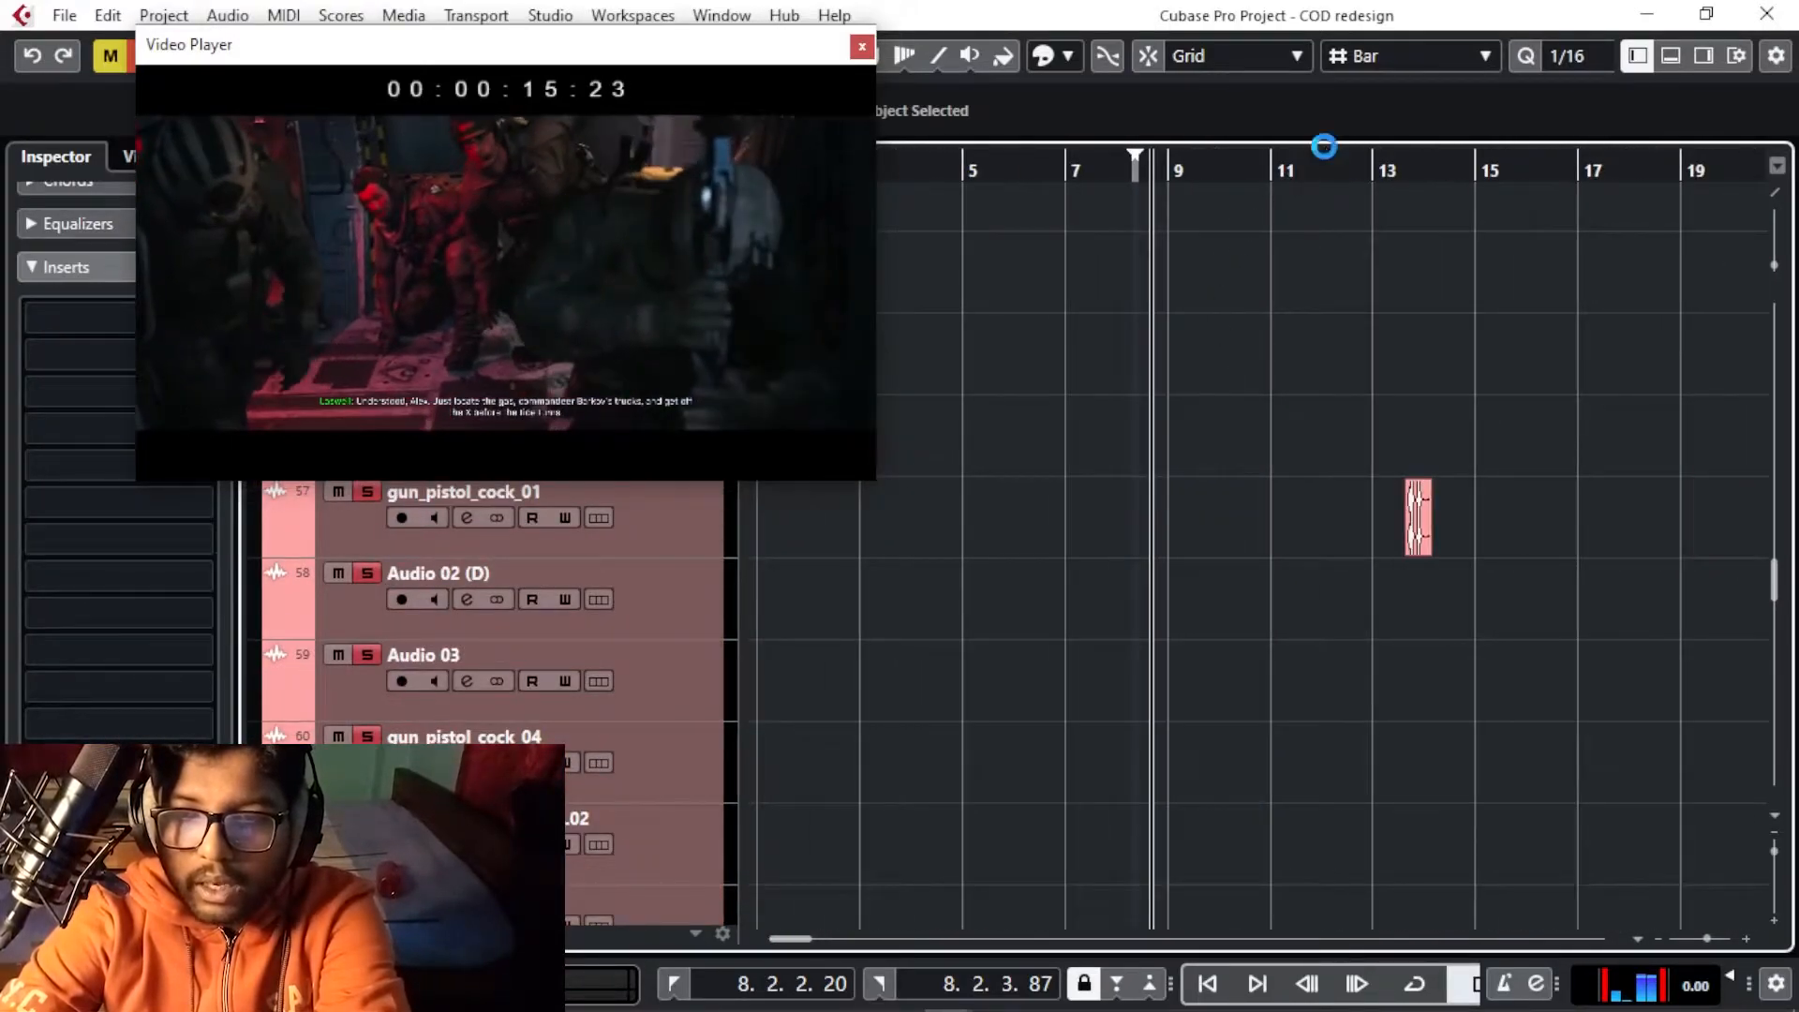
{"action": "key", "text": "h"}
{"action": "key", "text": "h"}
{"action": "key", "text": "h"}
{"action": "key", "text": "h"}
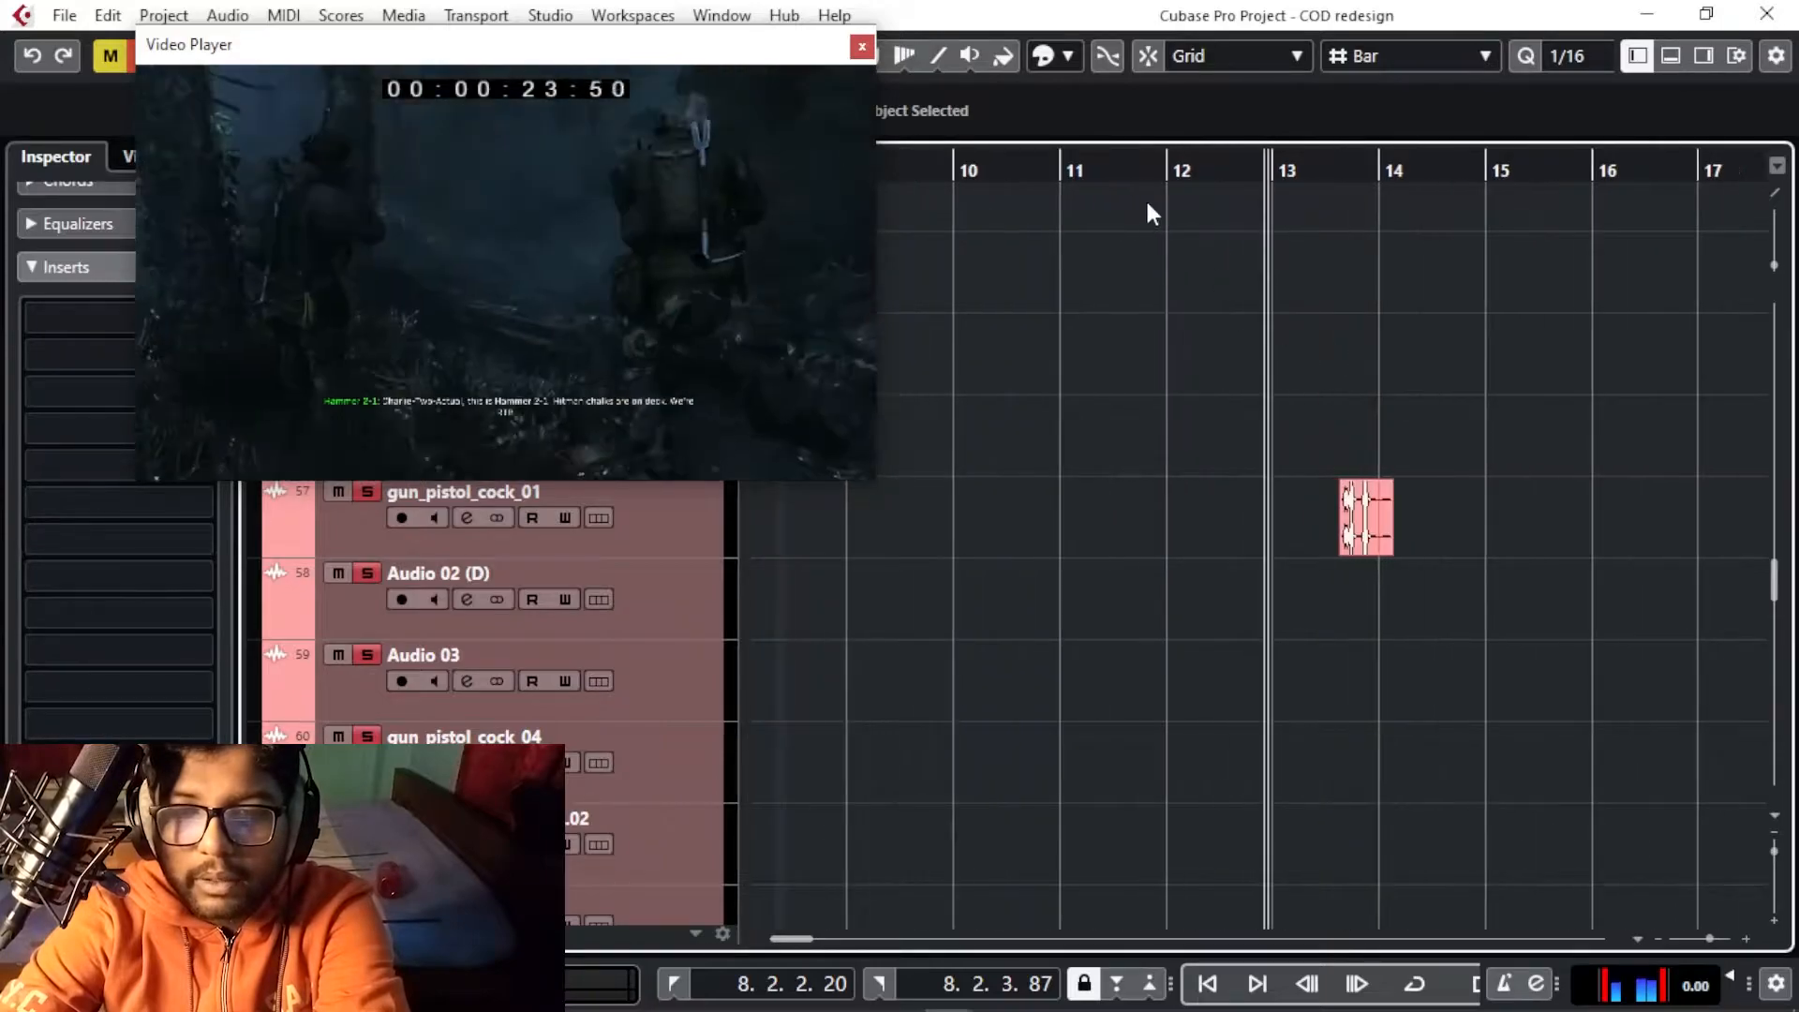
{"action": "left_click", "coordinate": [1145, 193]}
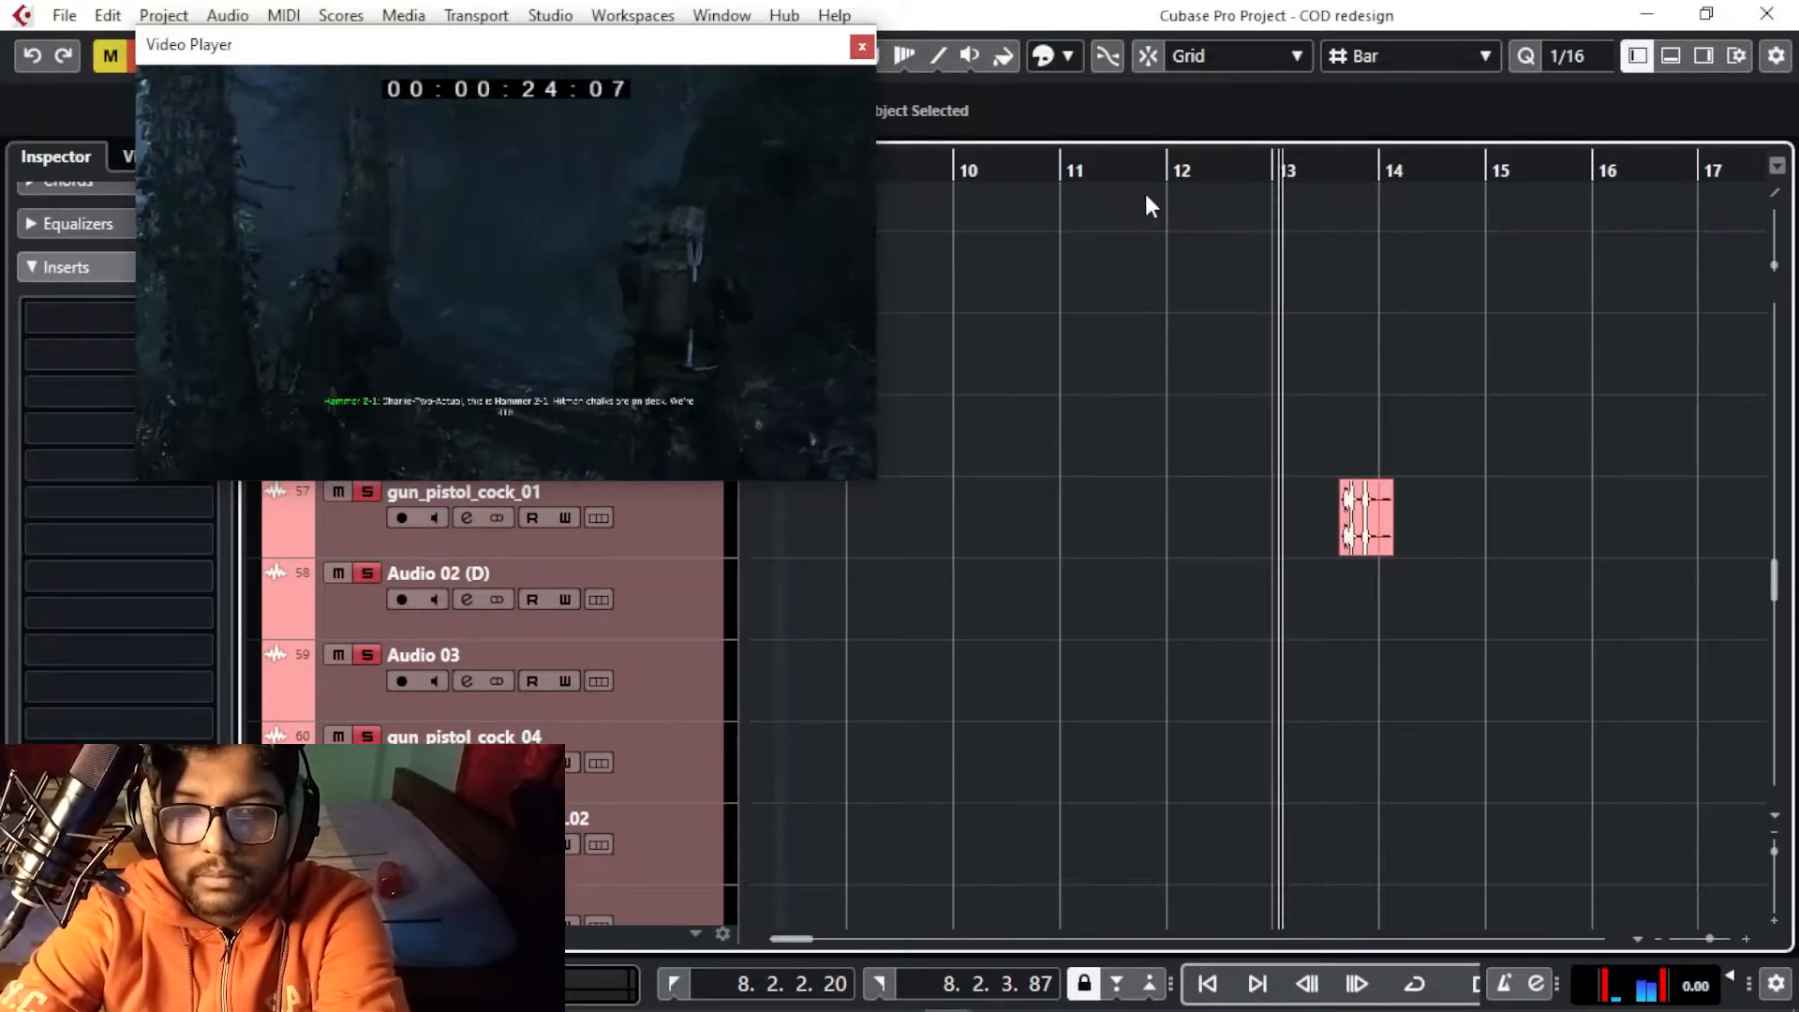
{"action": "key", "text": "g"}
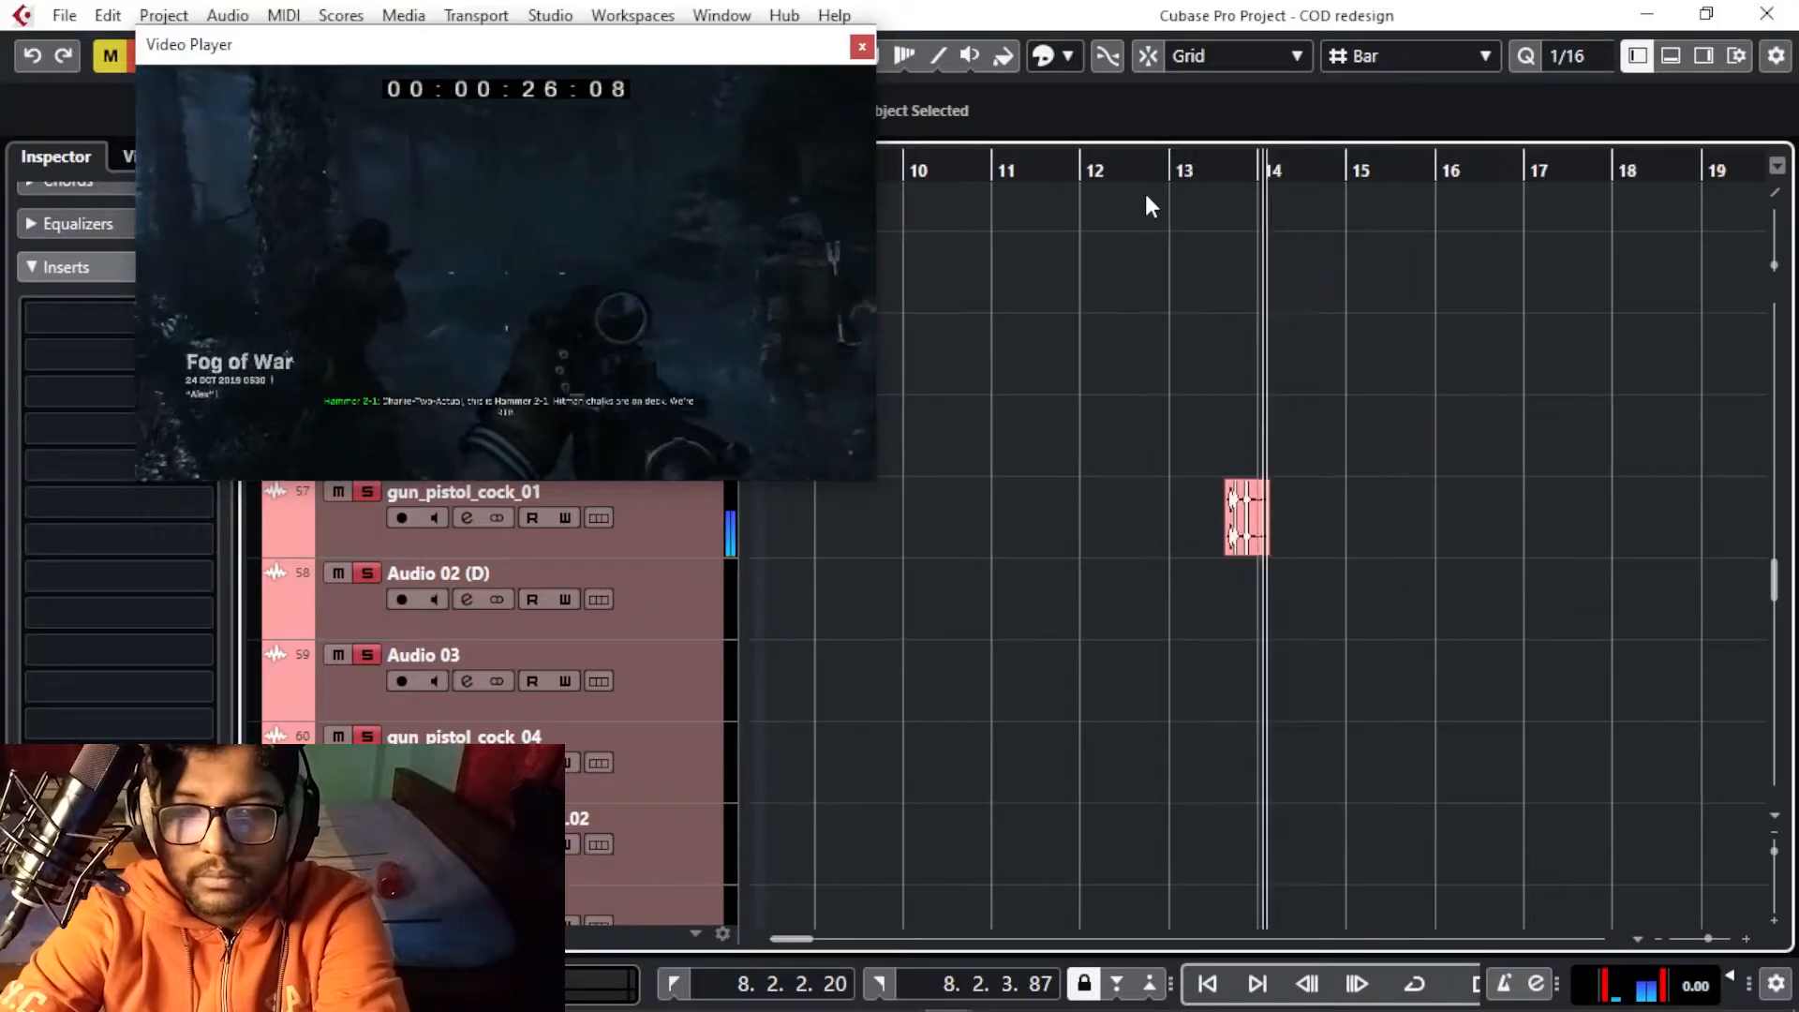
{"action": "key", "text": "space"}
Play the gun layer from just before bar 33 and stop between bars 33 and 34
{"action": "key", "text": "g"}
{"action": "key", "text": "g"}
{"action": "key", "text": "g"}
{"action": "key", "text": "g"}
{"action": "key", "text": "g"}
{"action": "key", "text": "g"}
{"action": "key", "text": "g"}
{"action": "key", "text": "g"}
{"action": "key", "text": "g"}
{"action": "key", "text": "g"}
{"action": "key", "text": "g"}
{"action": "key", "text": "g"}
{"action": "key", "text": "g"}
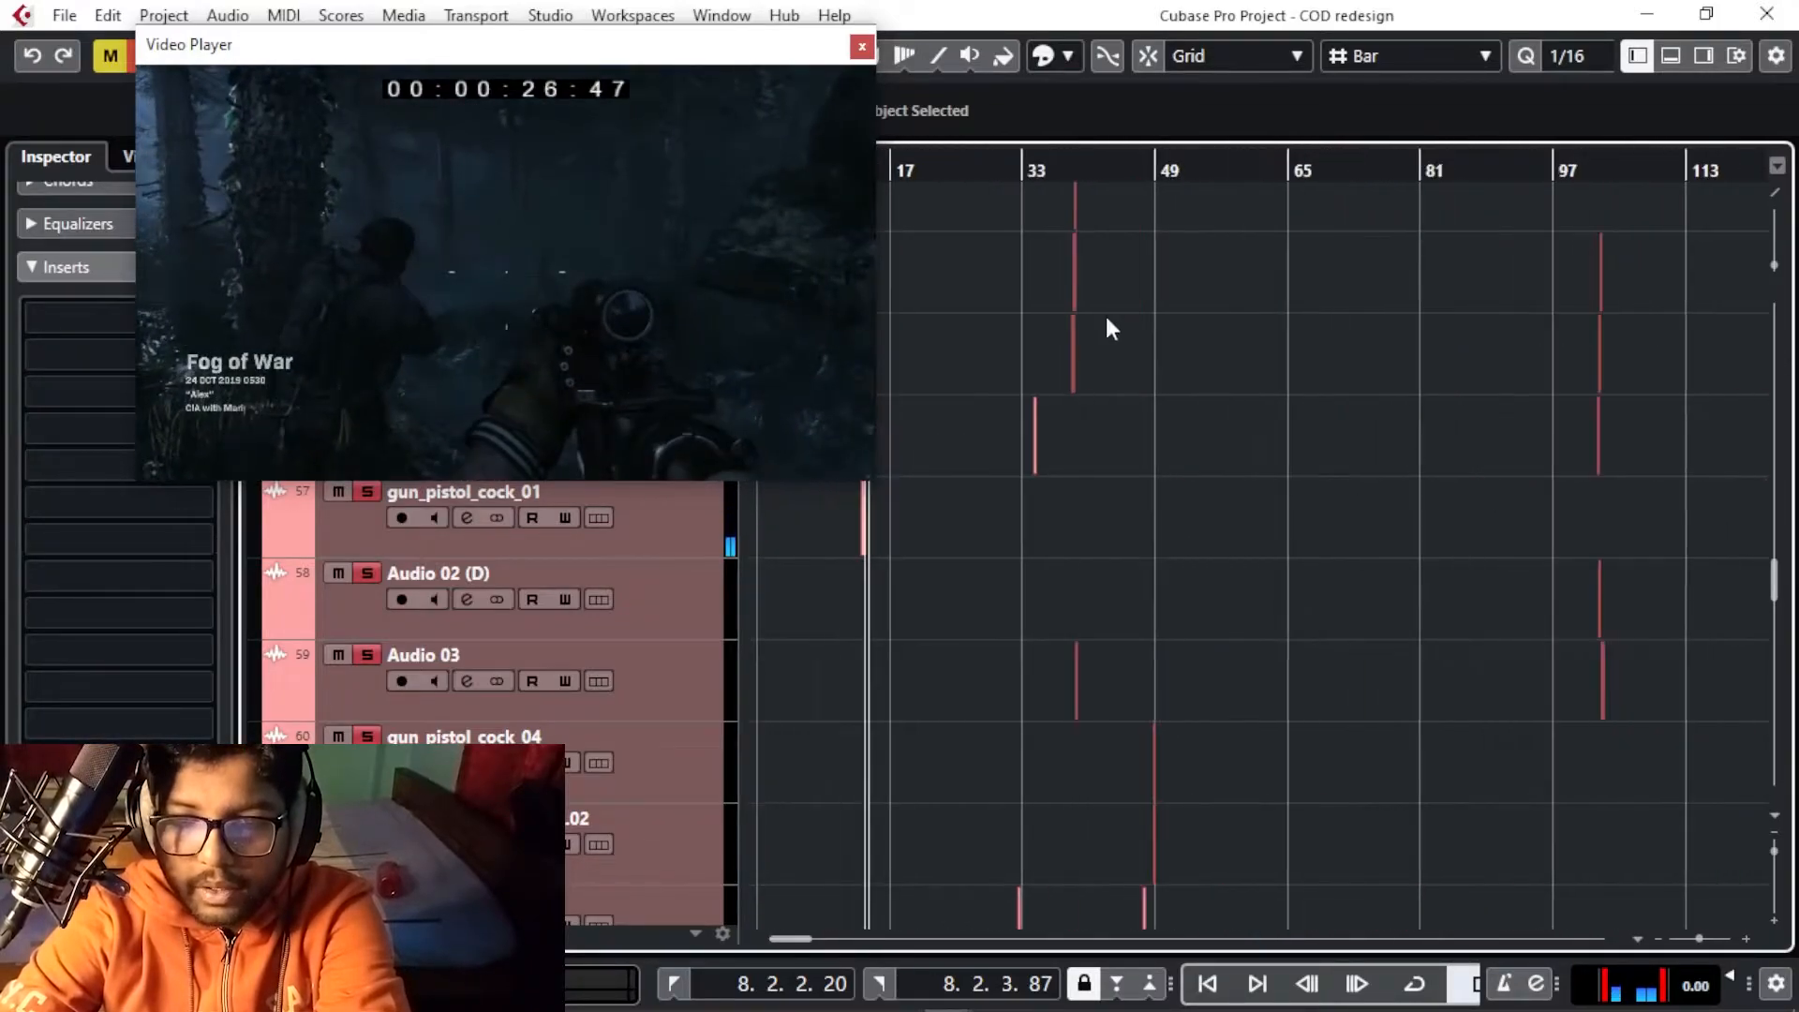
{"action": "key", "text": "h"}
{"action": "left_click", "coordinate": [1073, 171]}
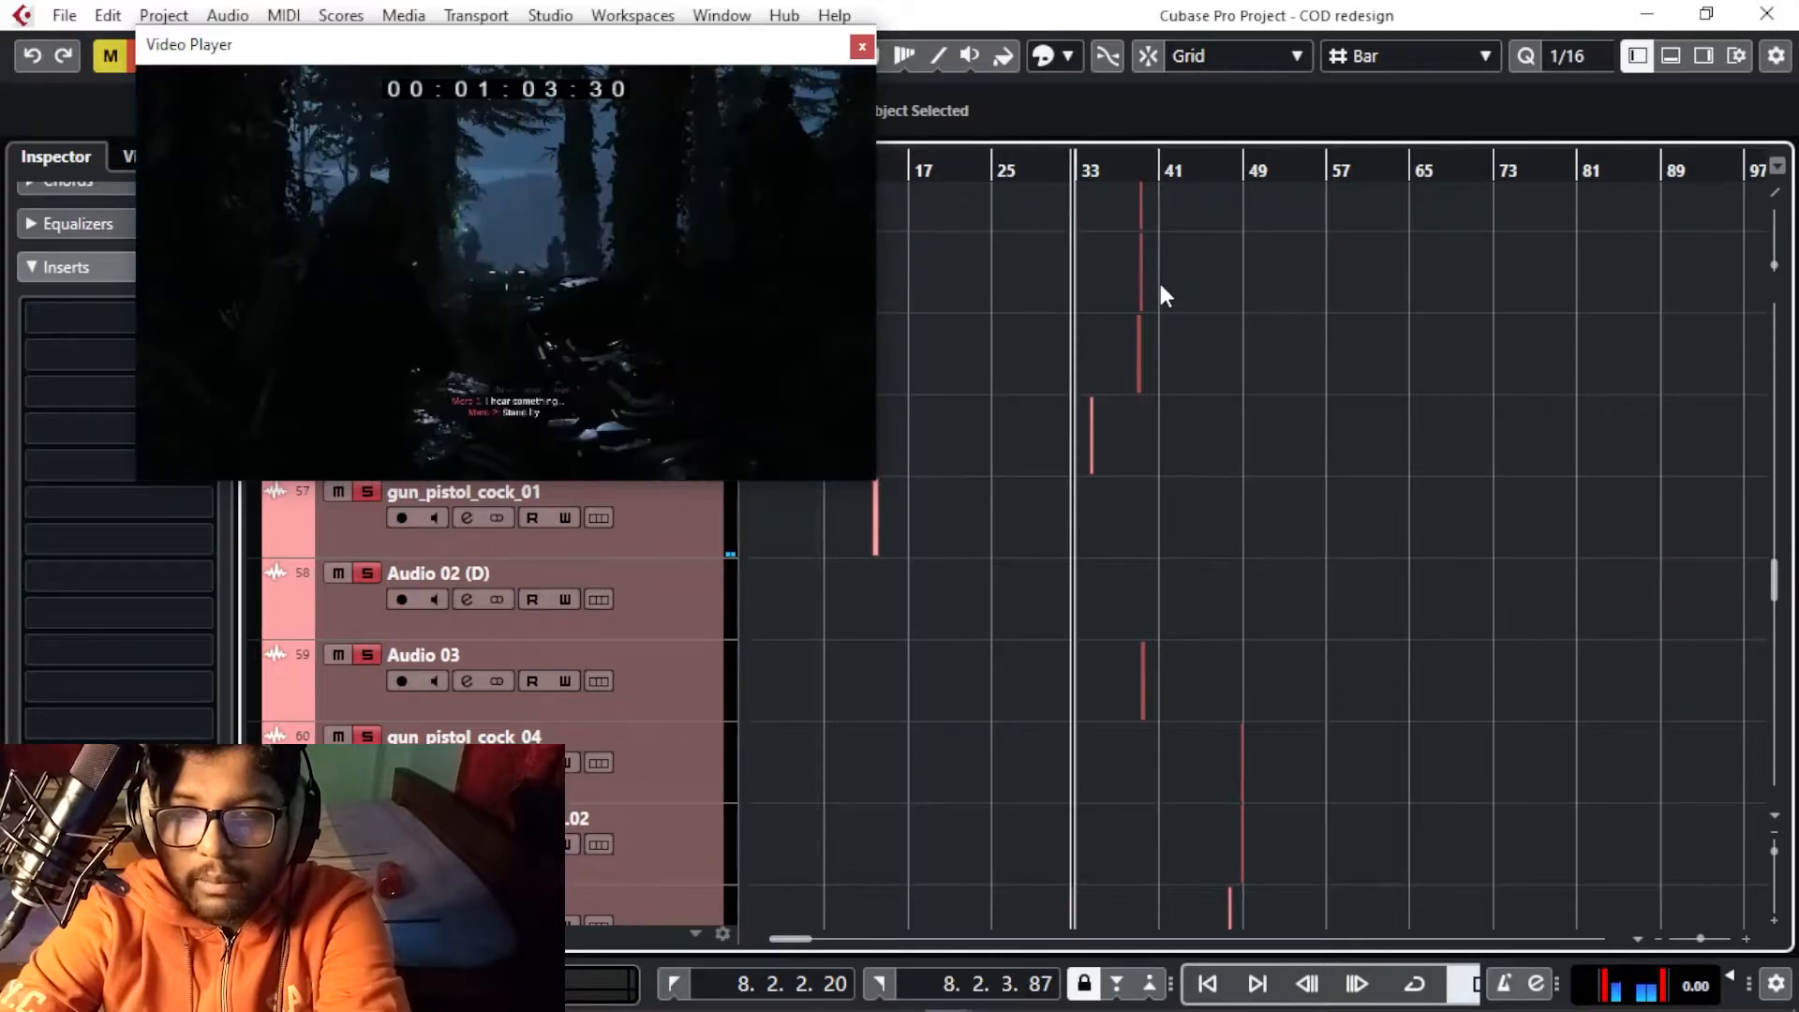
{"action": "key", "text": "space"}
{"action": "key", "text": "h"}
{"action": "key", "text": "h"}
{"action": "key", "text": "h"}
{"action": "key", "text": "h"}
{"action": "key", "text": "h"}
{"action": "key", "text": "h"}
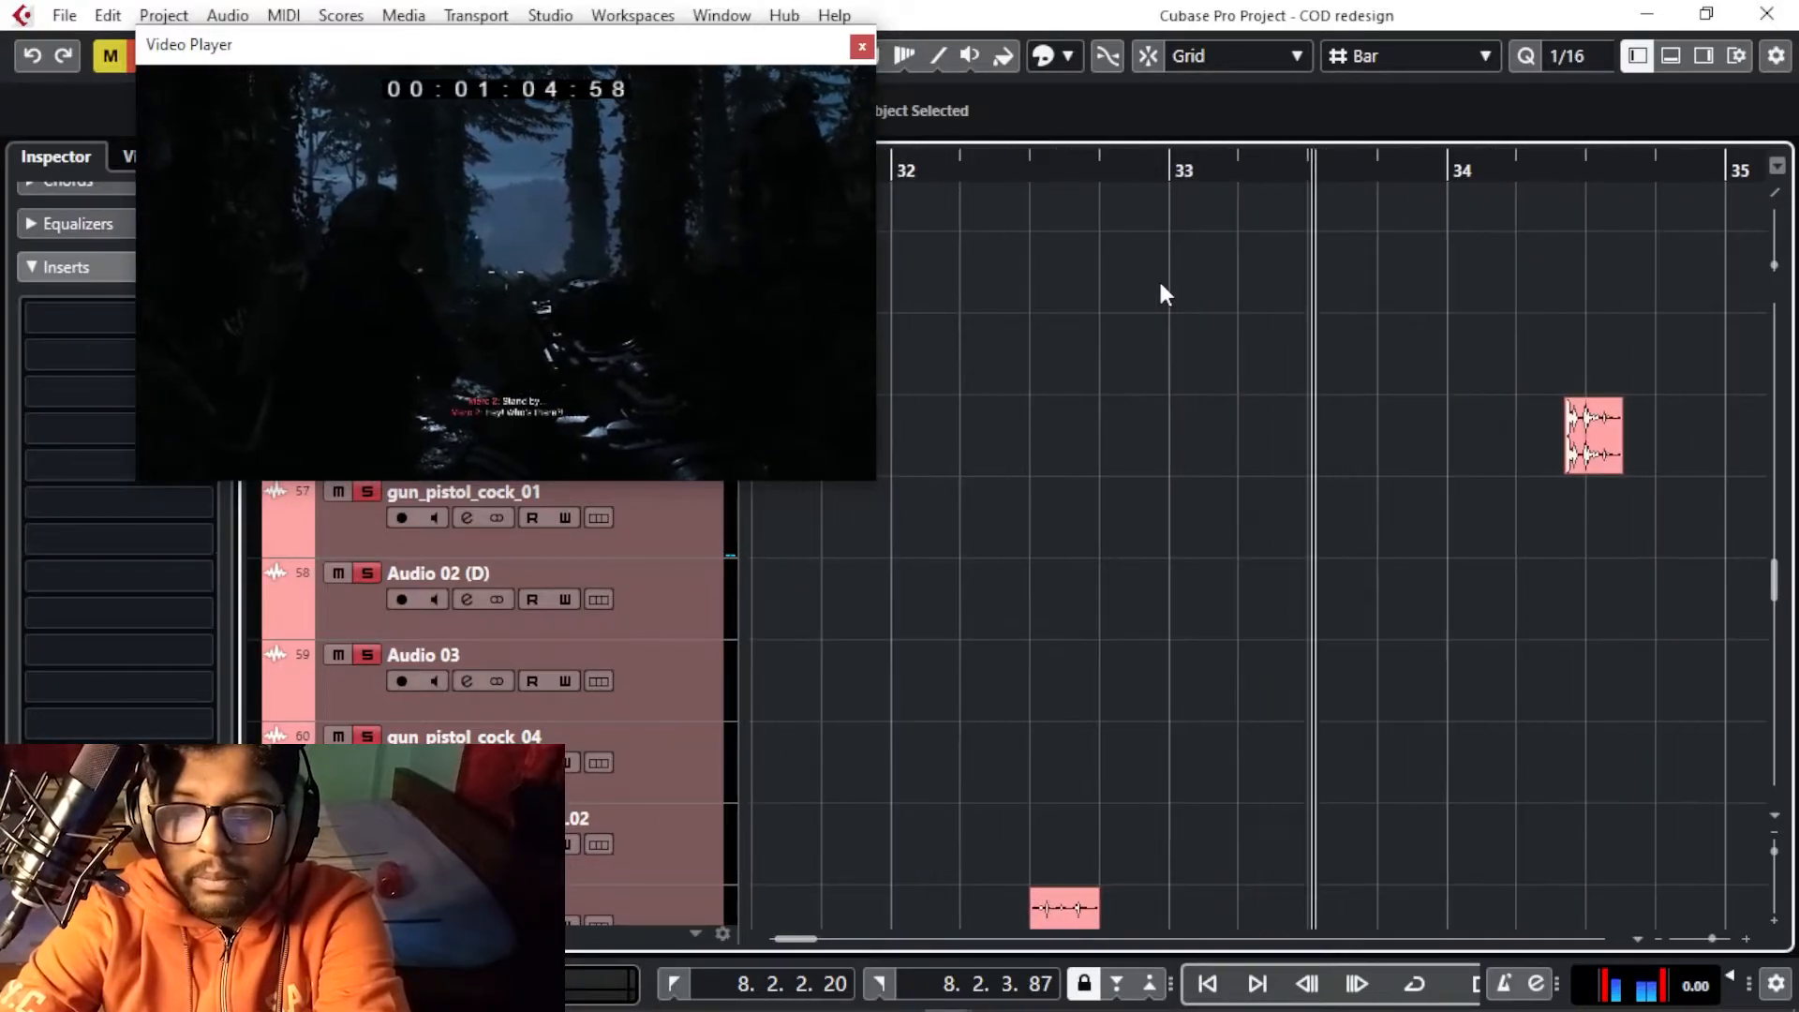
{"action": "key", "text": "g"}
{"action": "key", "text": "space"}
Replay from just before bar 32 to hear the gun handling clip ahead of bar 33, and stop
{"action": "left_click", "coordinate": [890, 175]}
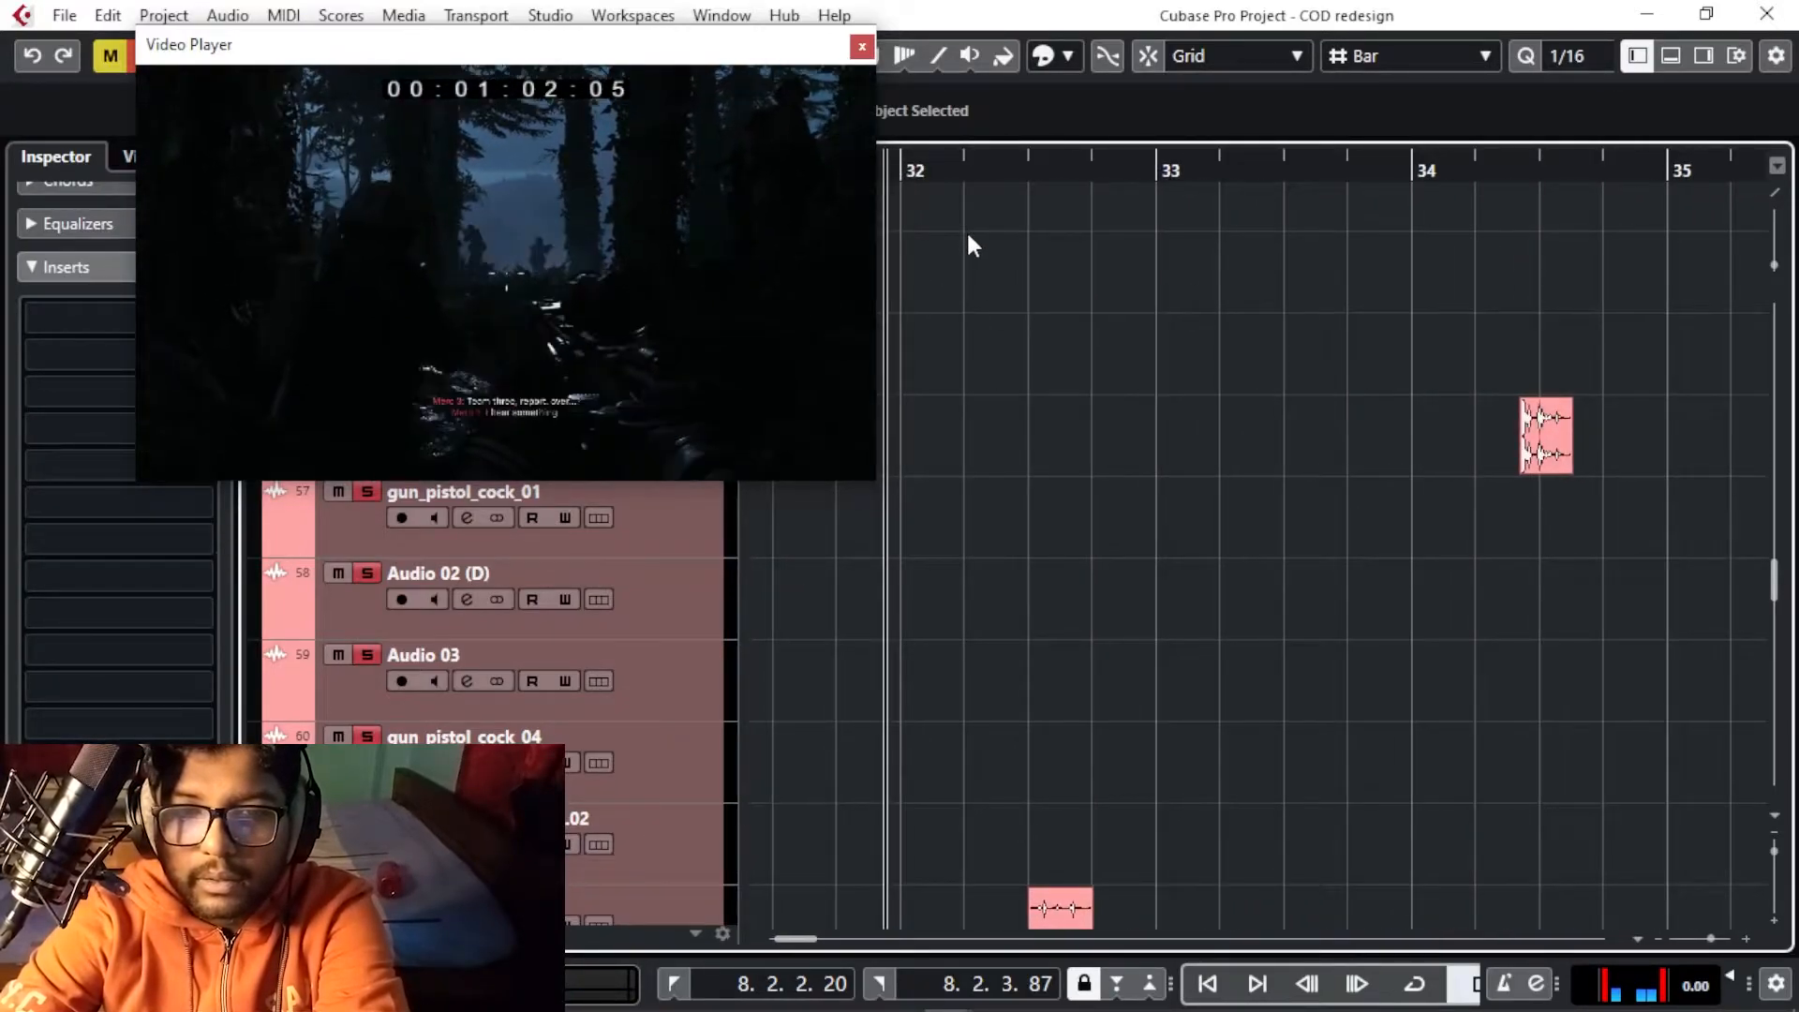
{"action": "key", "text": "space"}
{"action": "scroll", "coordinate": [970, 245], "scroll_direction": "down", "scroll_amount": 2}
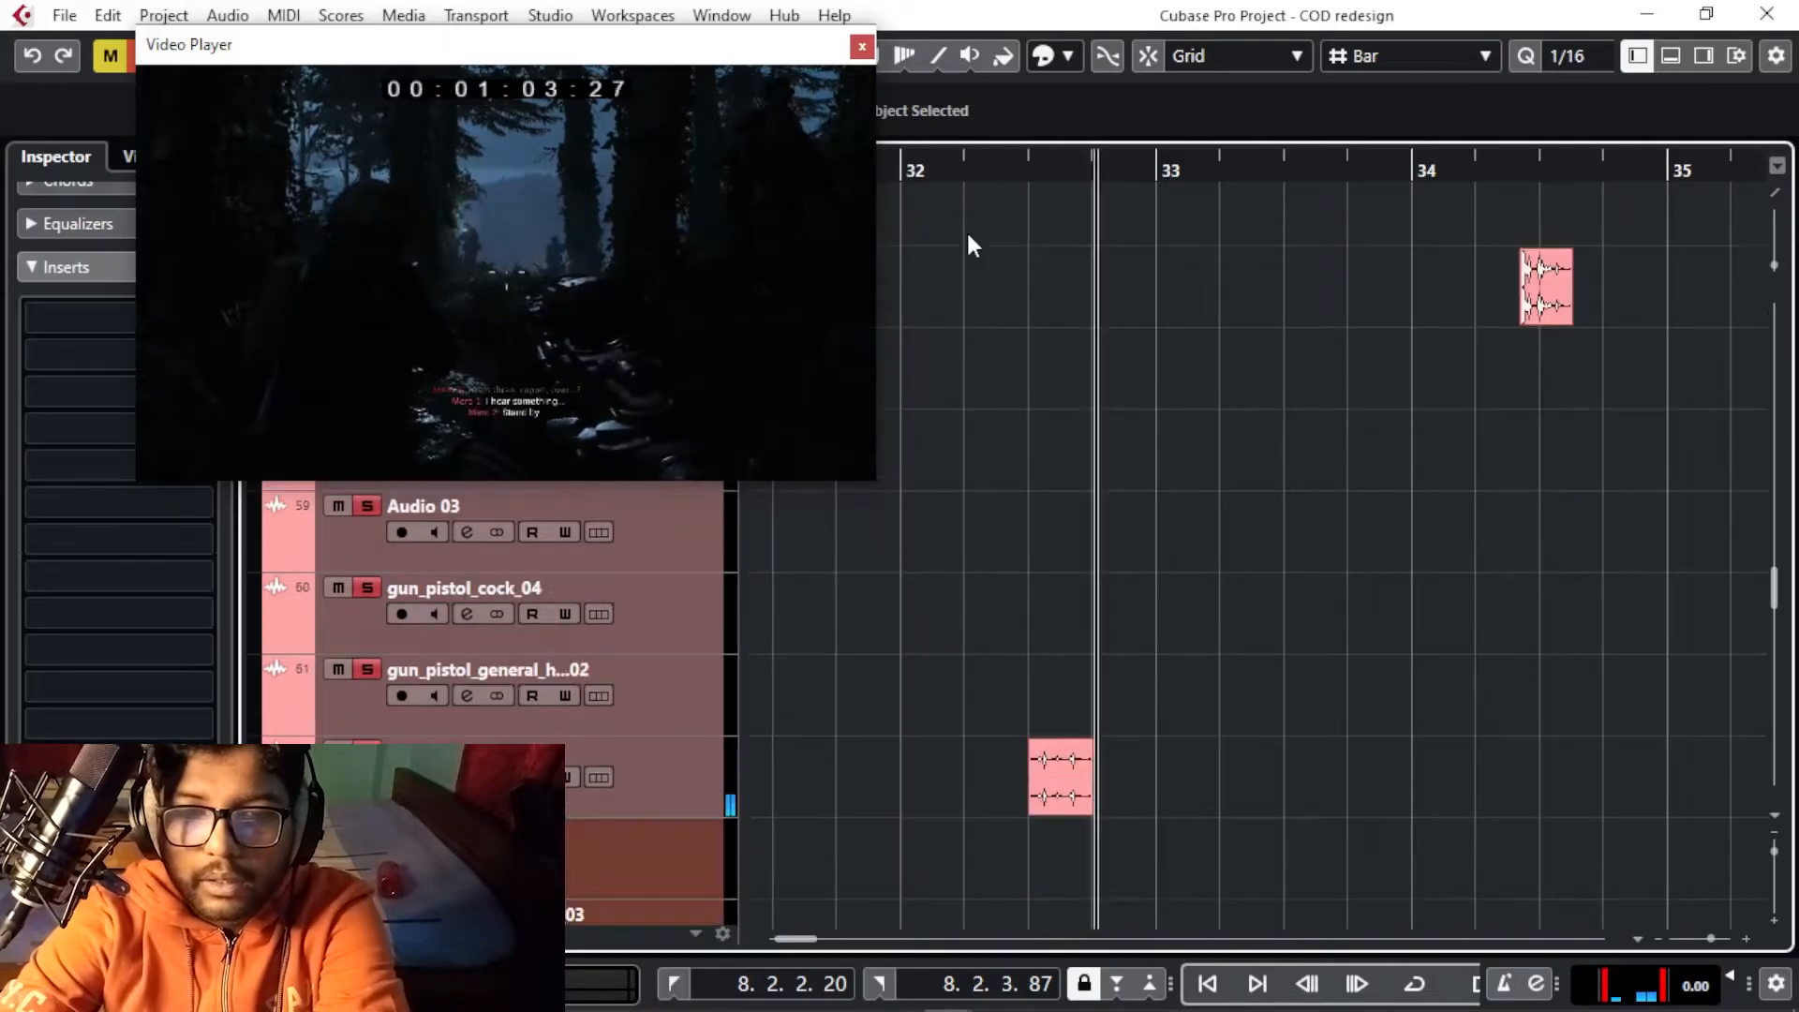
{"action": "key", "text": "space"}
Move the cursor further back before bar 32 and play both gun handling clips through to bar 35
{"action": "left_click_drag", "start_coordinate": [904, 175], "coordinate": [853, 195]}
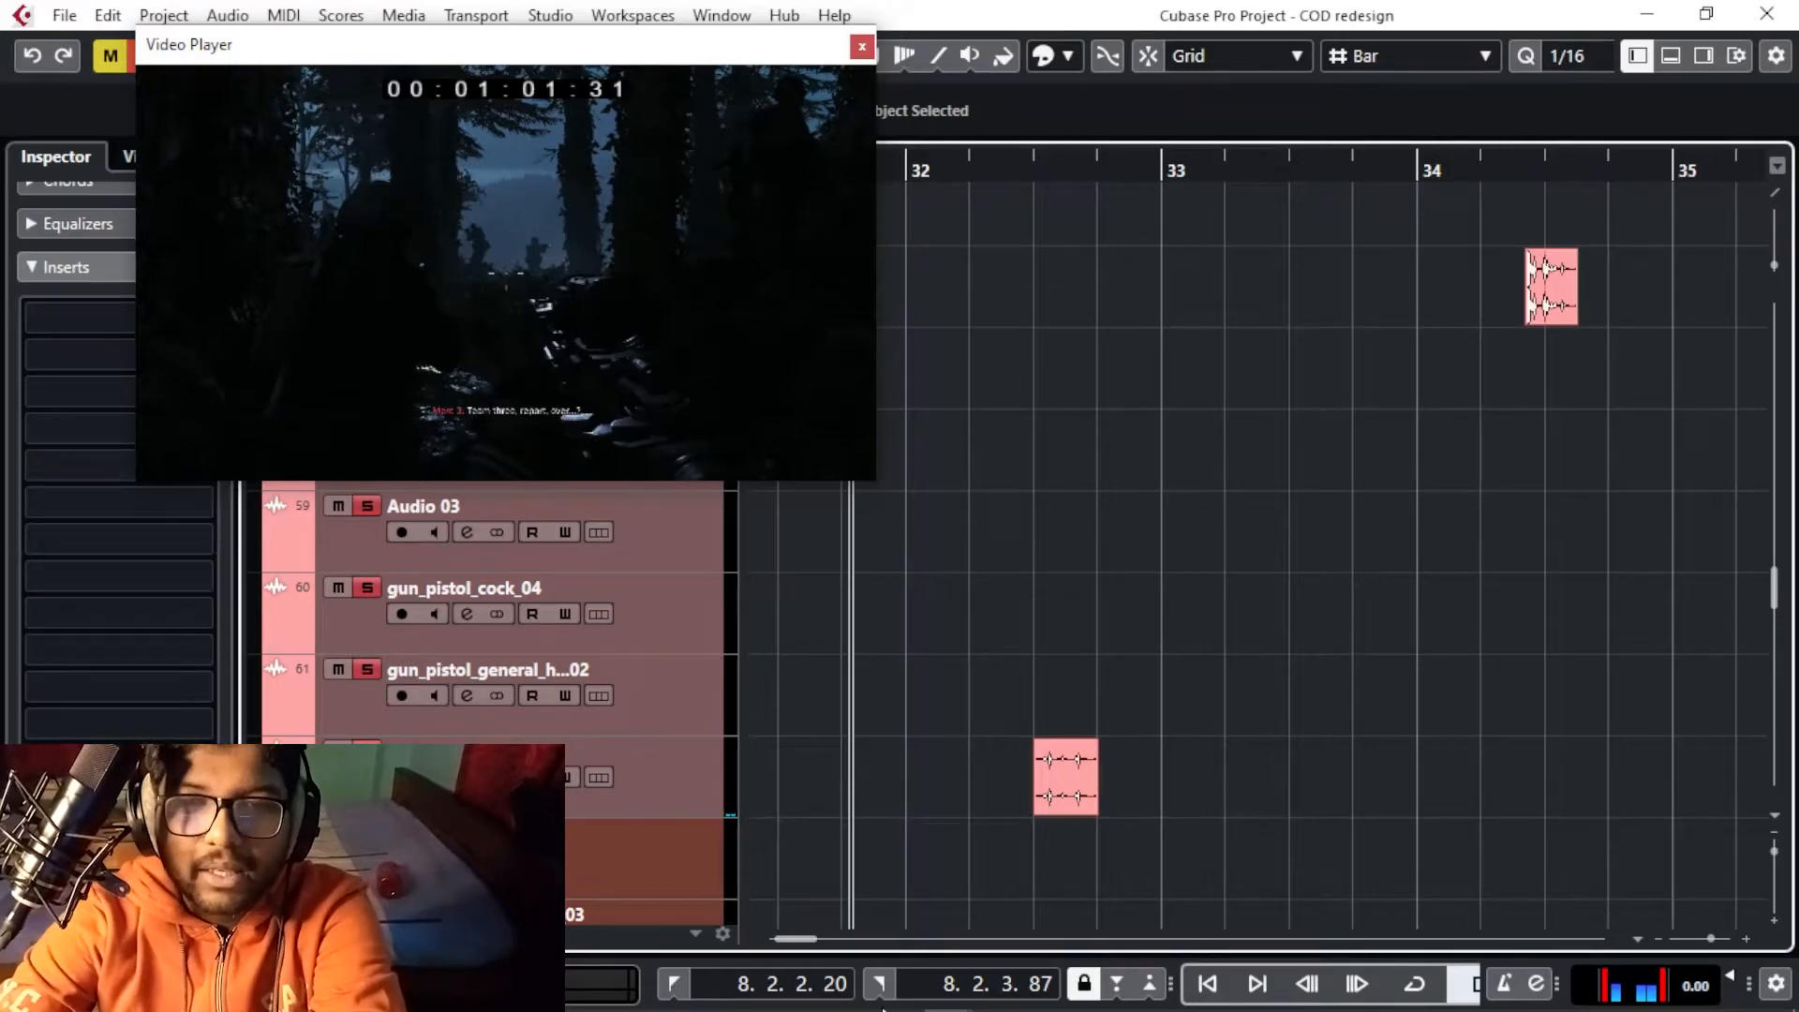
{"action": "key", "text": "space"}
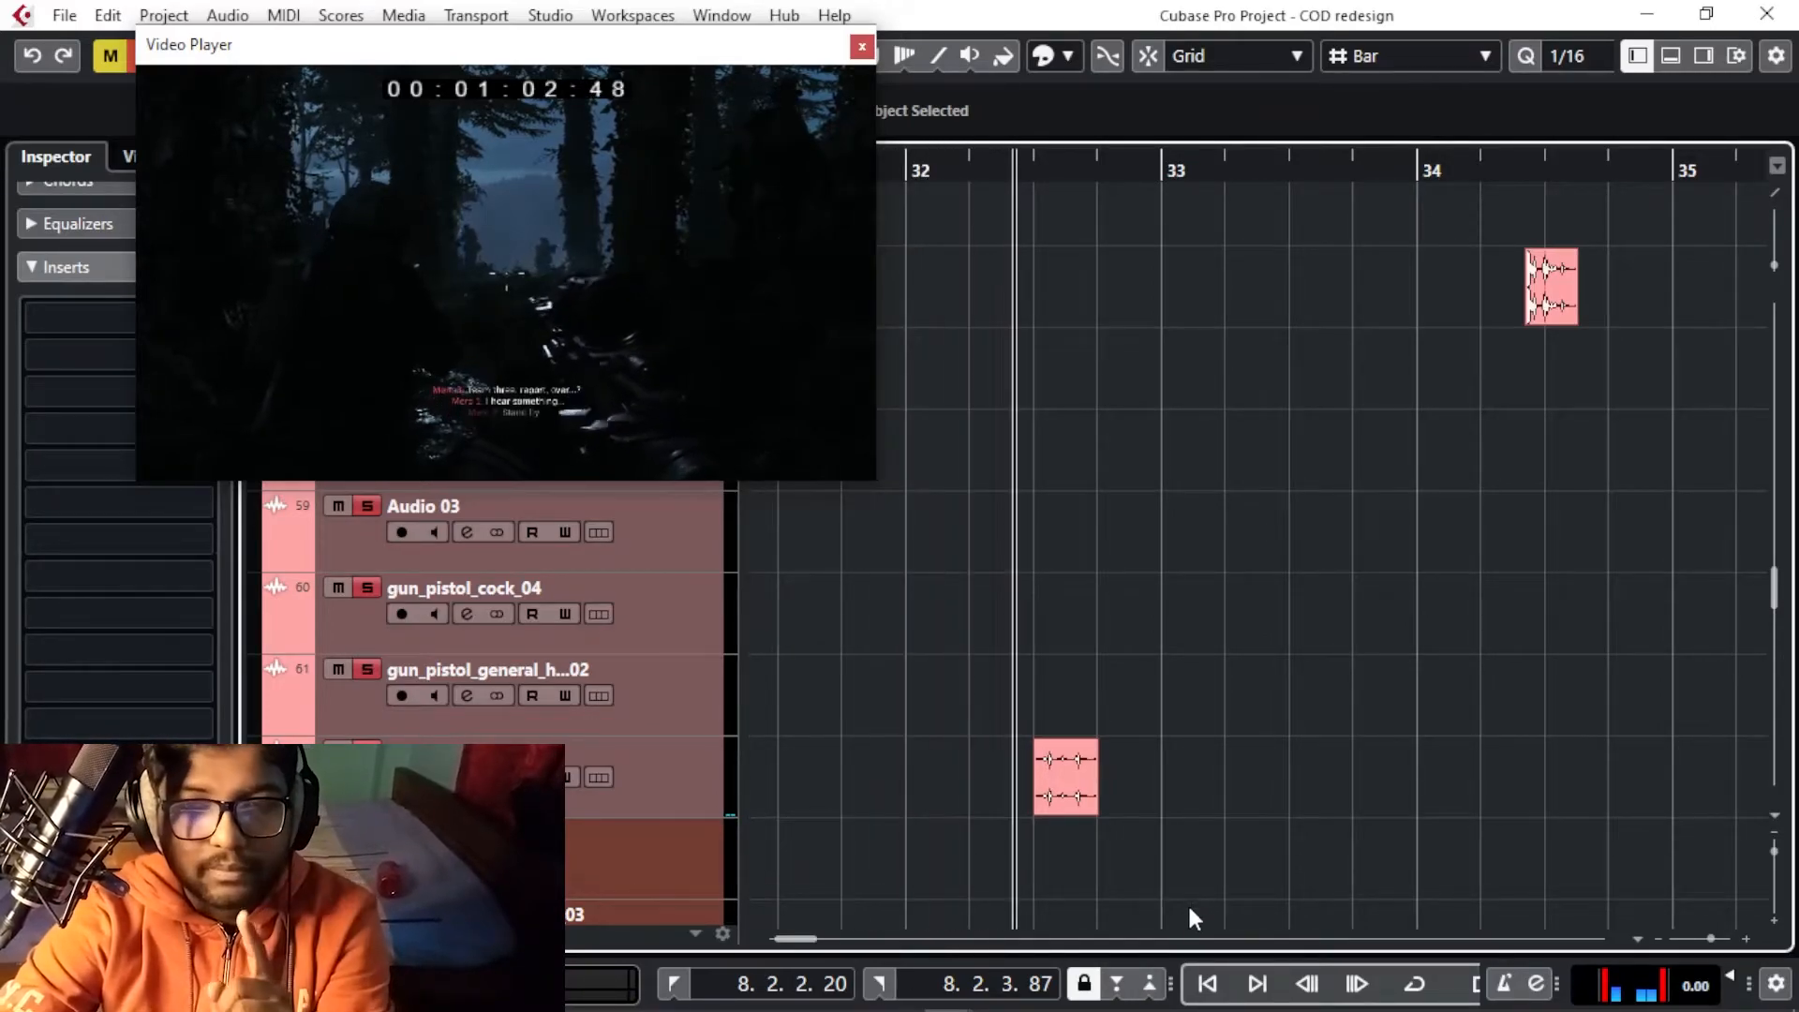
{"action": "scroll", "coordinate": [1419, 551], "scroll_direction": "up", "scroll_amount": 2}
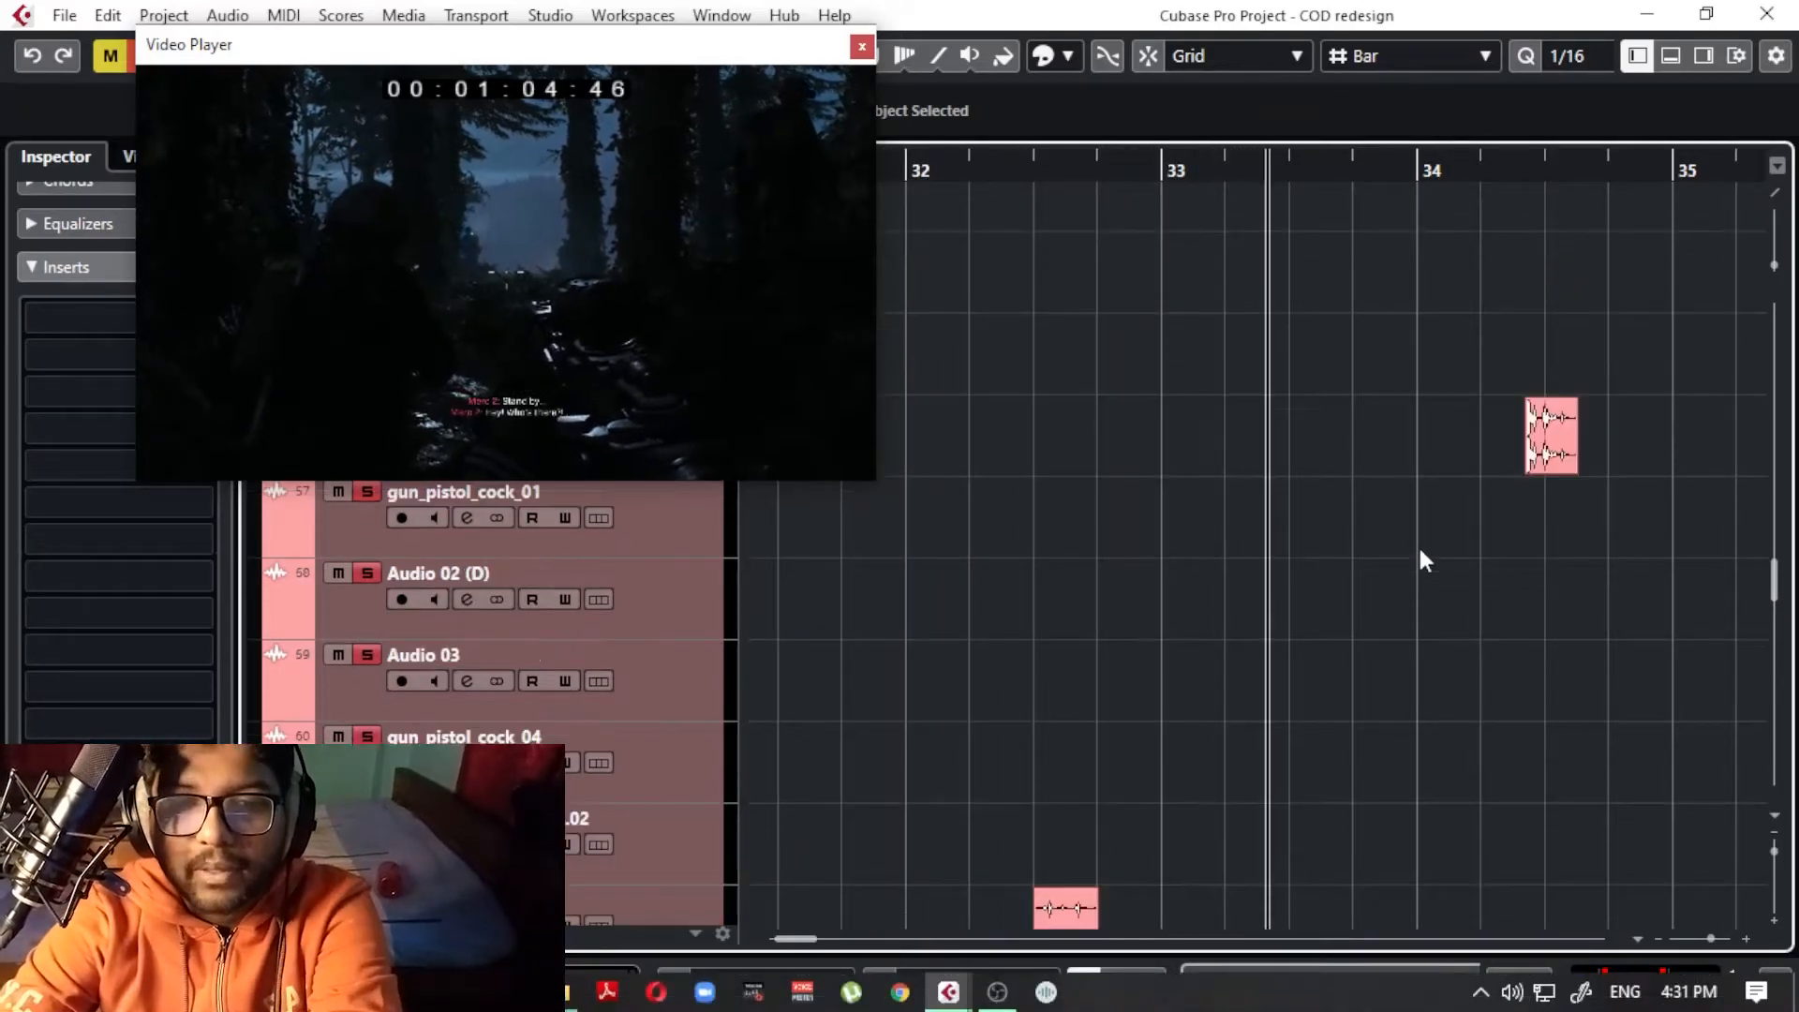
{"action": "key", "text": "g"}
{"action": "key", "text": "h"}
{"action": "key", "text": "h"}
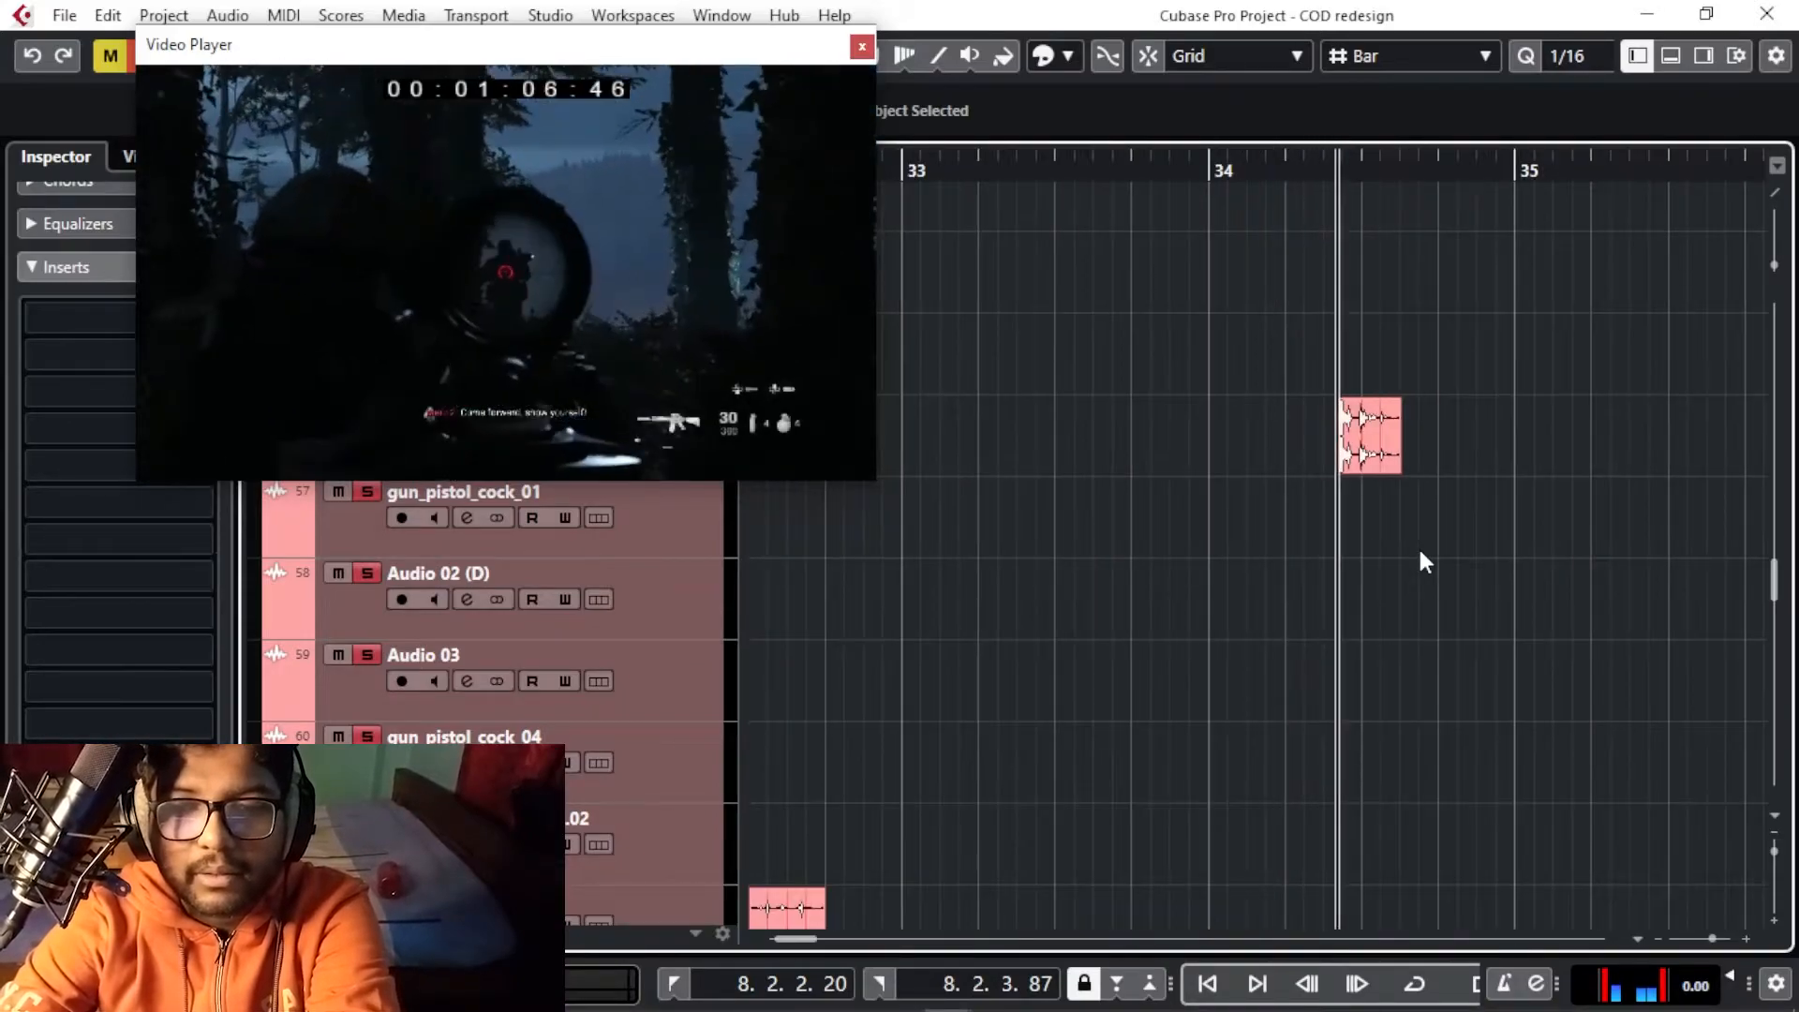
{"action": "key", "text": "g"}
{"action": "key", "text": "g"}
{"action": "key", "text": "g"}
{"action": "key", "text": "g"}
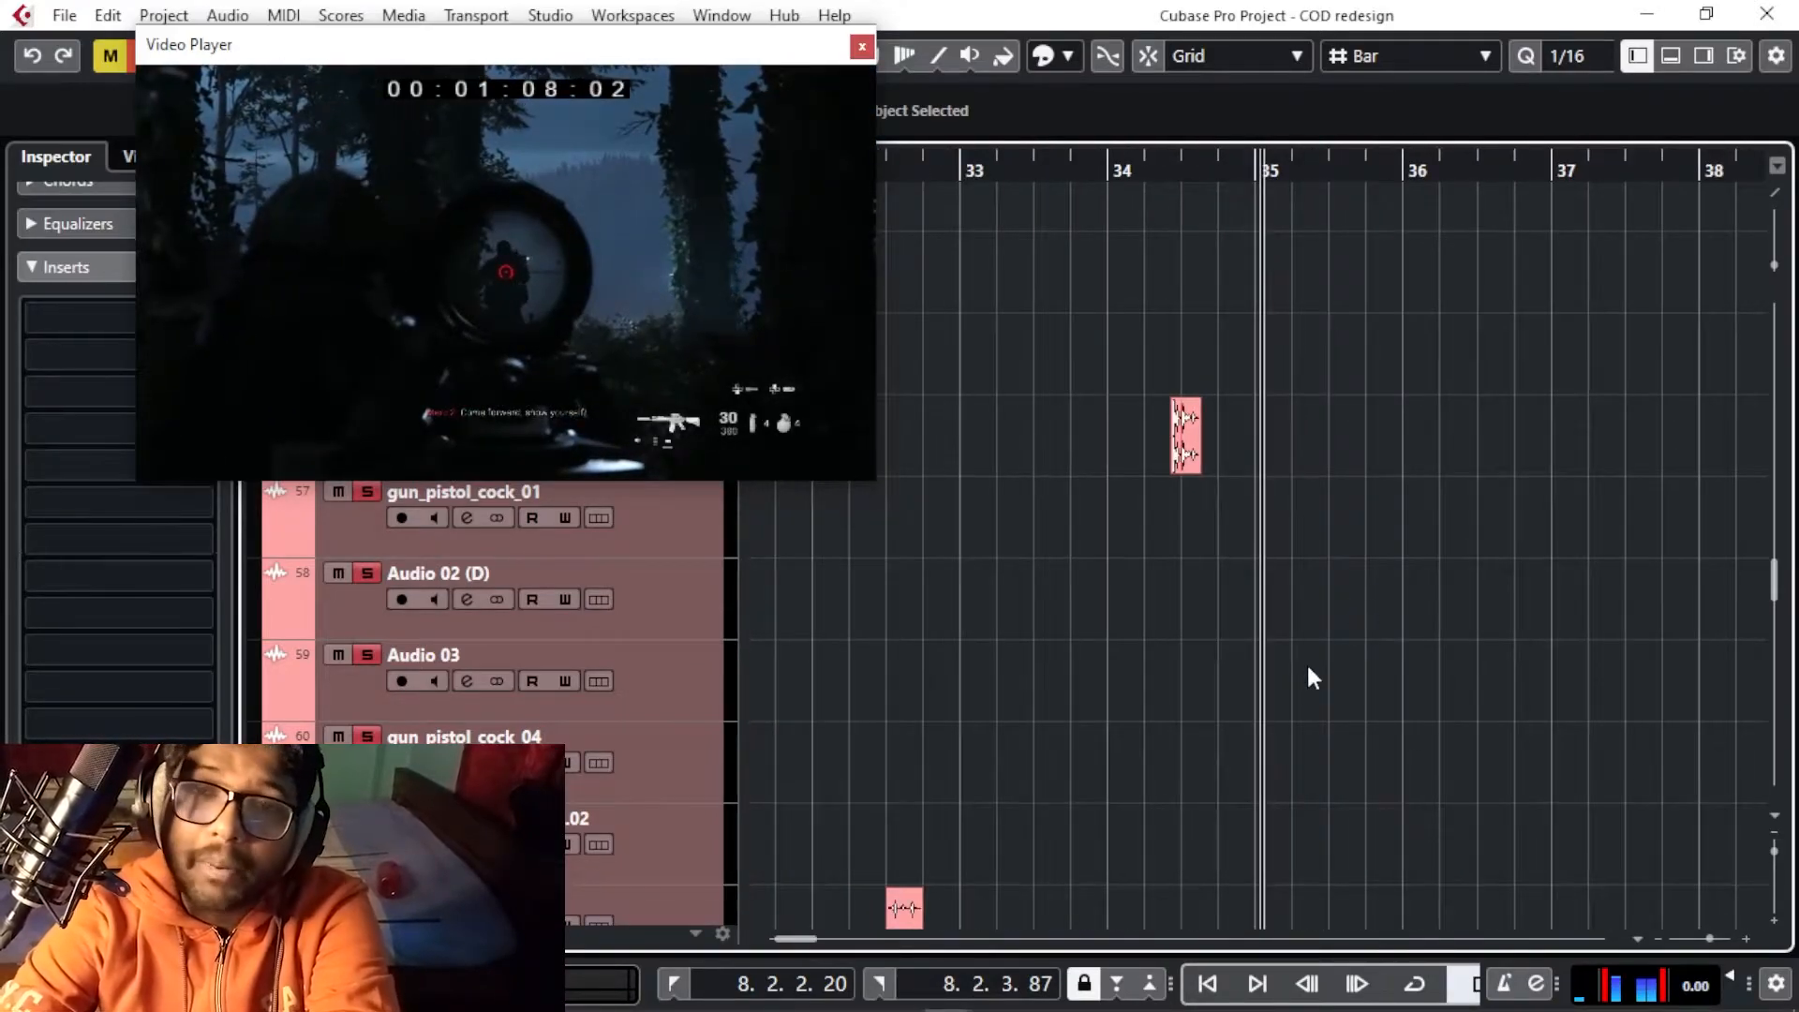
Review the clips inside the GUNS folder and resume playback from bar 35 toward the gunshots near bar 39
{"action": "scroll", "coordinate": [654, 564], "scroll_direction": "up", "scroll_amount": 8}
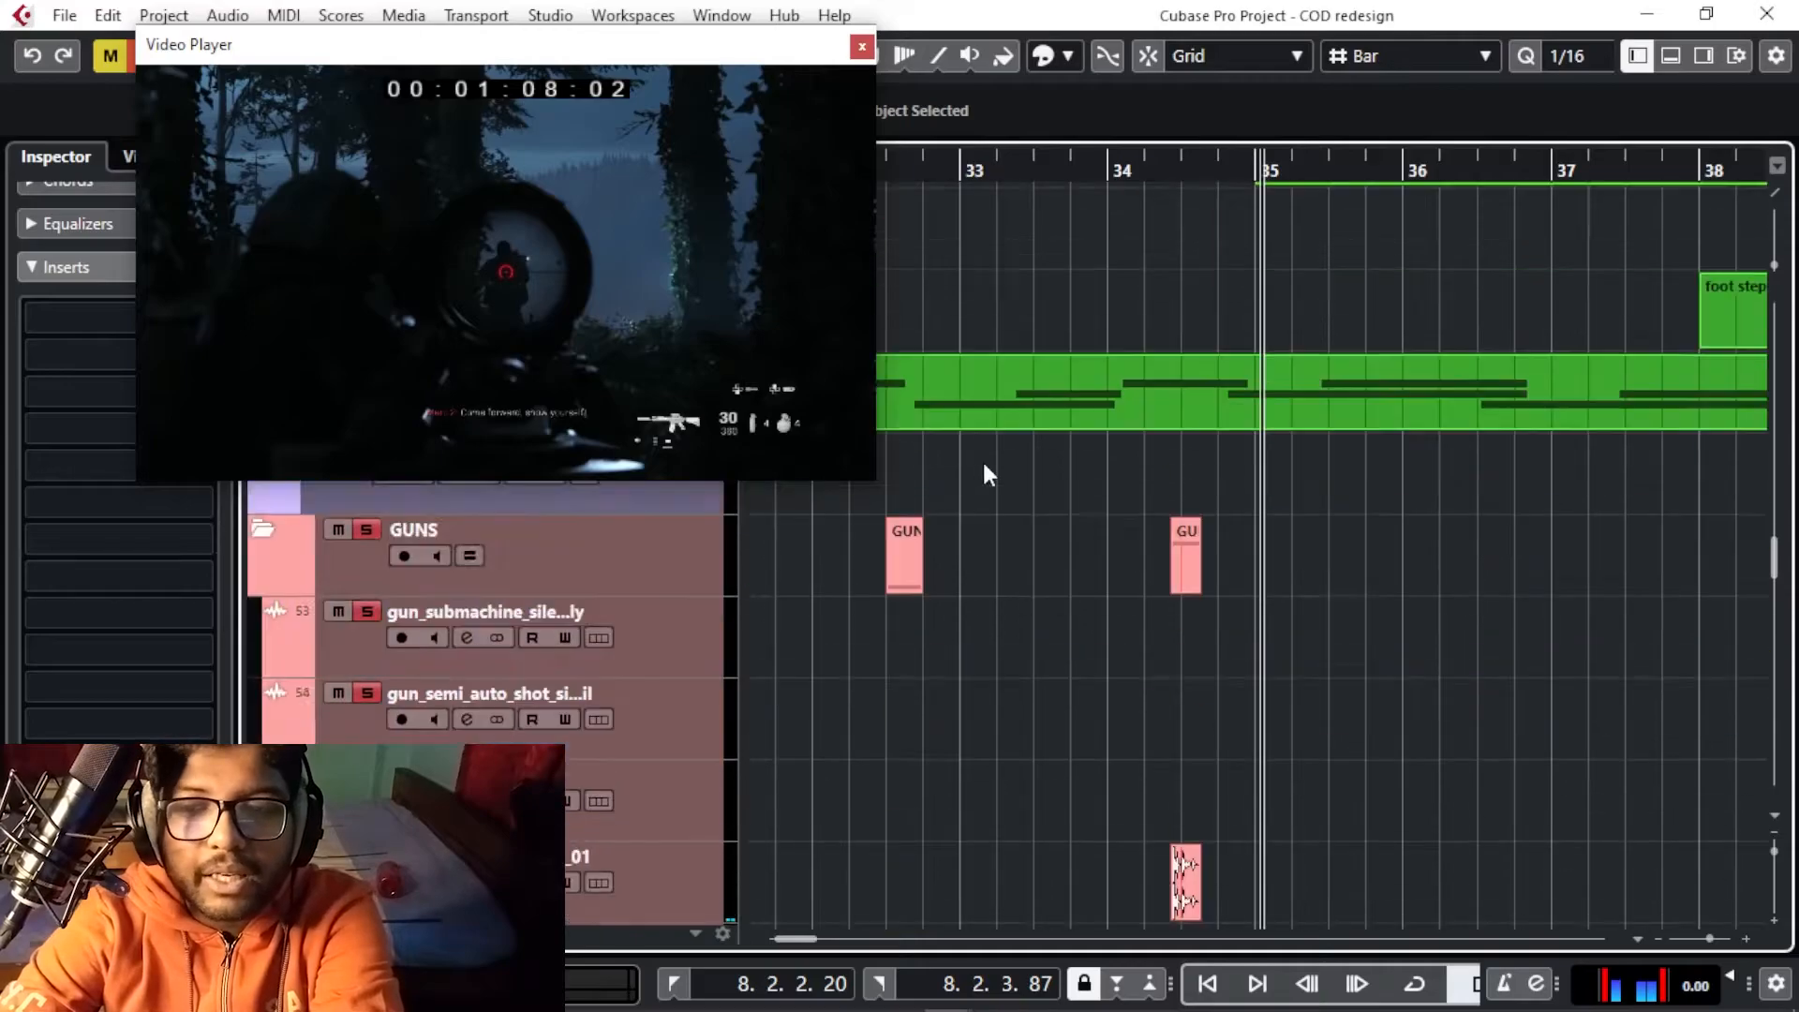
{"action": "scroll", "coordinate": [982, 459], "scroll_direction": "down", "scroll_amount": 10}
{"action": "key", "text": "g"}
{"action": "key", "text": "space"}
{"action": "key", "text": "g"}
{"action": "scroll", "coordinate": [1379, 580], "scroll_direction": "down", "scroll_amount": 6}
{"action": "key", "text": "g"}
{"action": "key", "text": "g"}
{"action": "key", "text": "g"}
{"action": "scroll", "coordinate": [1382, 560], "scroll_direction": "up", "scroll_amount": 6}
{"action": "key", "text": "g"}
{"action": "scroll", "coordinate": [1382, 560], "scroll_direction": "up", "scroll_amount": 3}
{"action": "key", "text": "h"}
{"action": "key", "text": "h"}
{"action": "key", "text": "h"}
{"action": "key", "text": "h"}
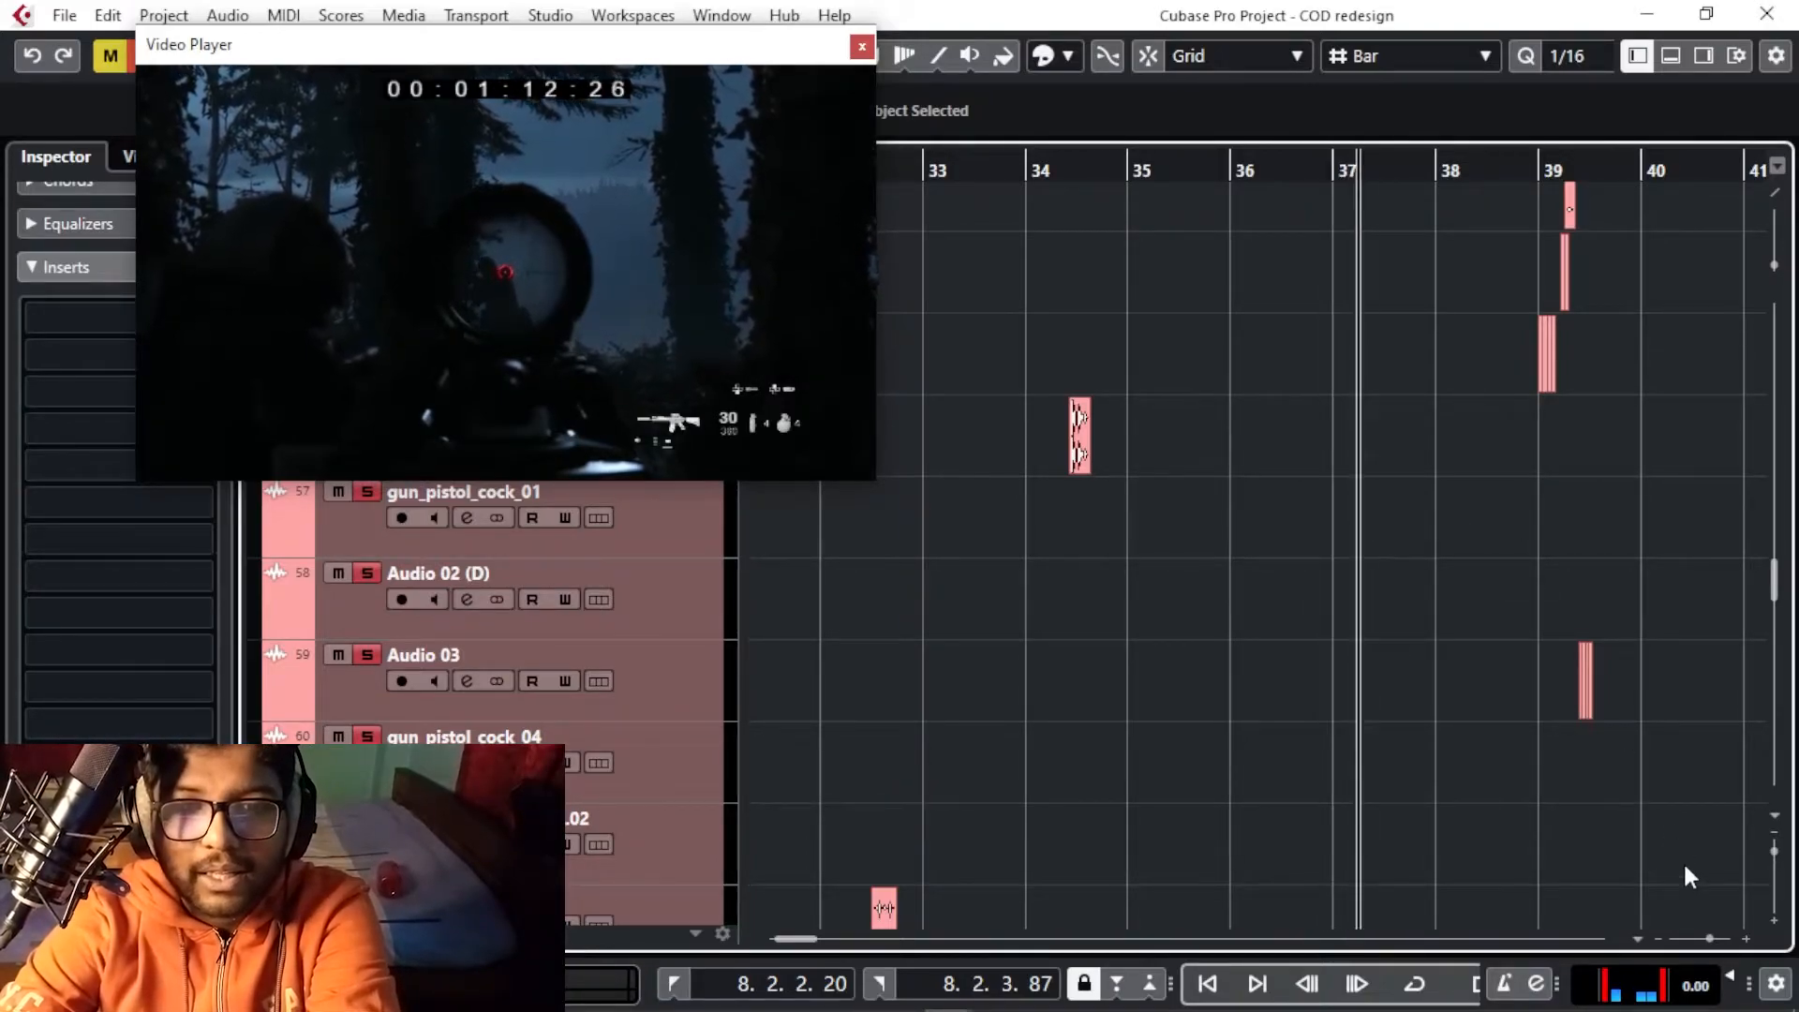
Inspect the closely spaced gunshot clips around bar 39 during playback, and stop after they have sounded
{"action": "key", "text": "h"}
{"action": "key", "text": "h"}
{"action": "key", "text": "h"}
{"action": "key", "text": "h"}
{"action": "key", "text": "h"}
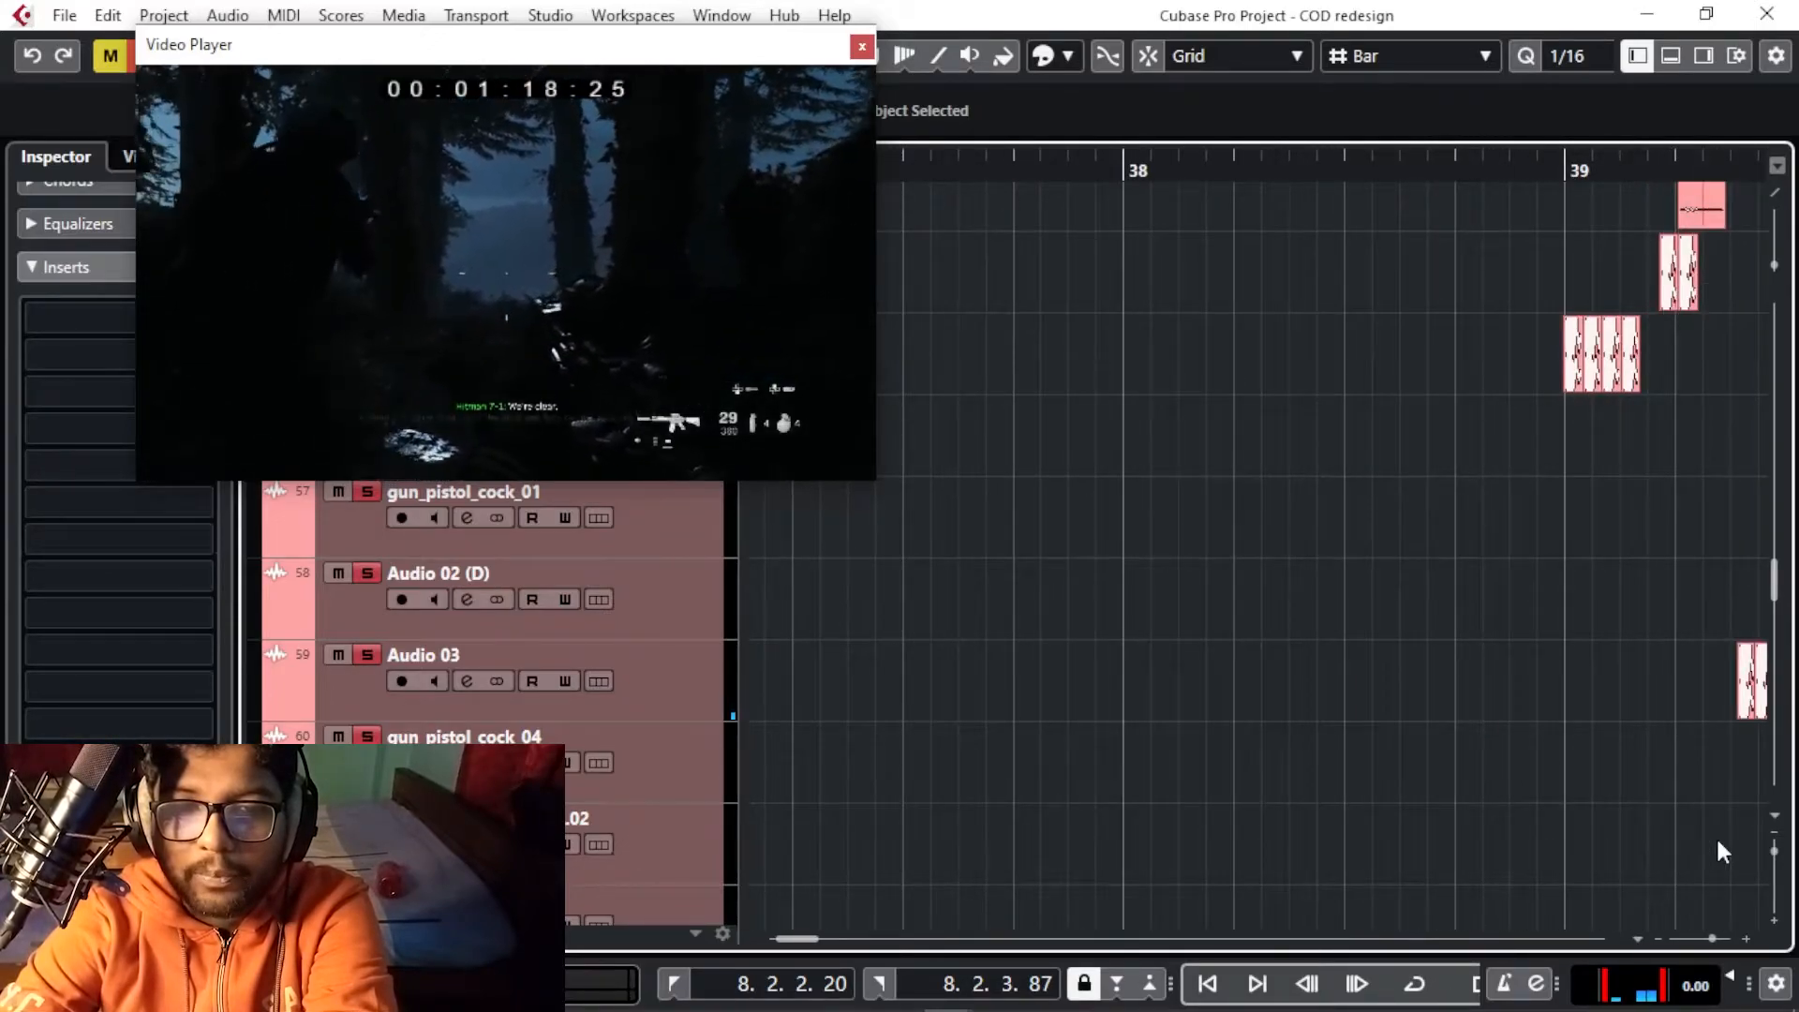
{"action": "key", "text": "space"}
{"action": "key", "text": "g"}
{"action": "key", "text": "g"}
{"action": "key", "text": "g"}
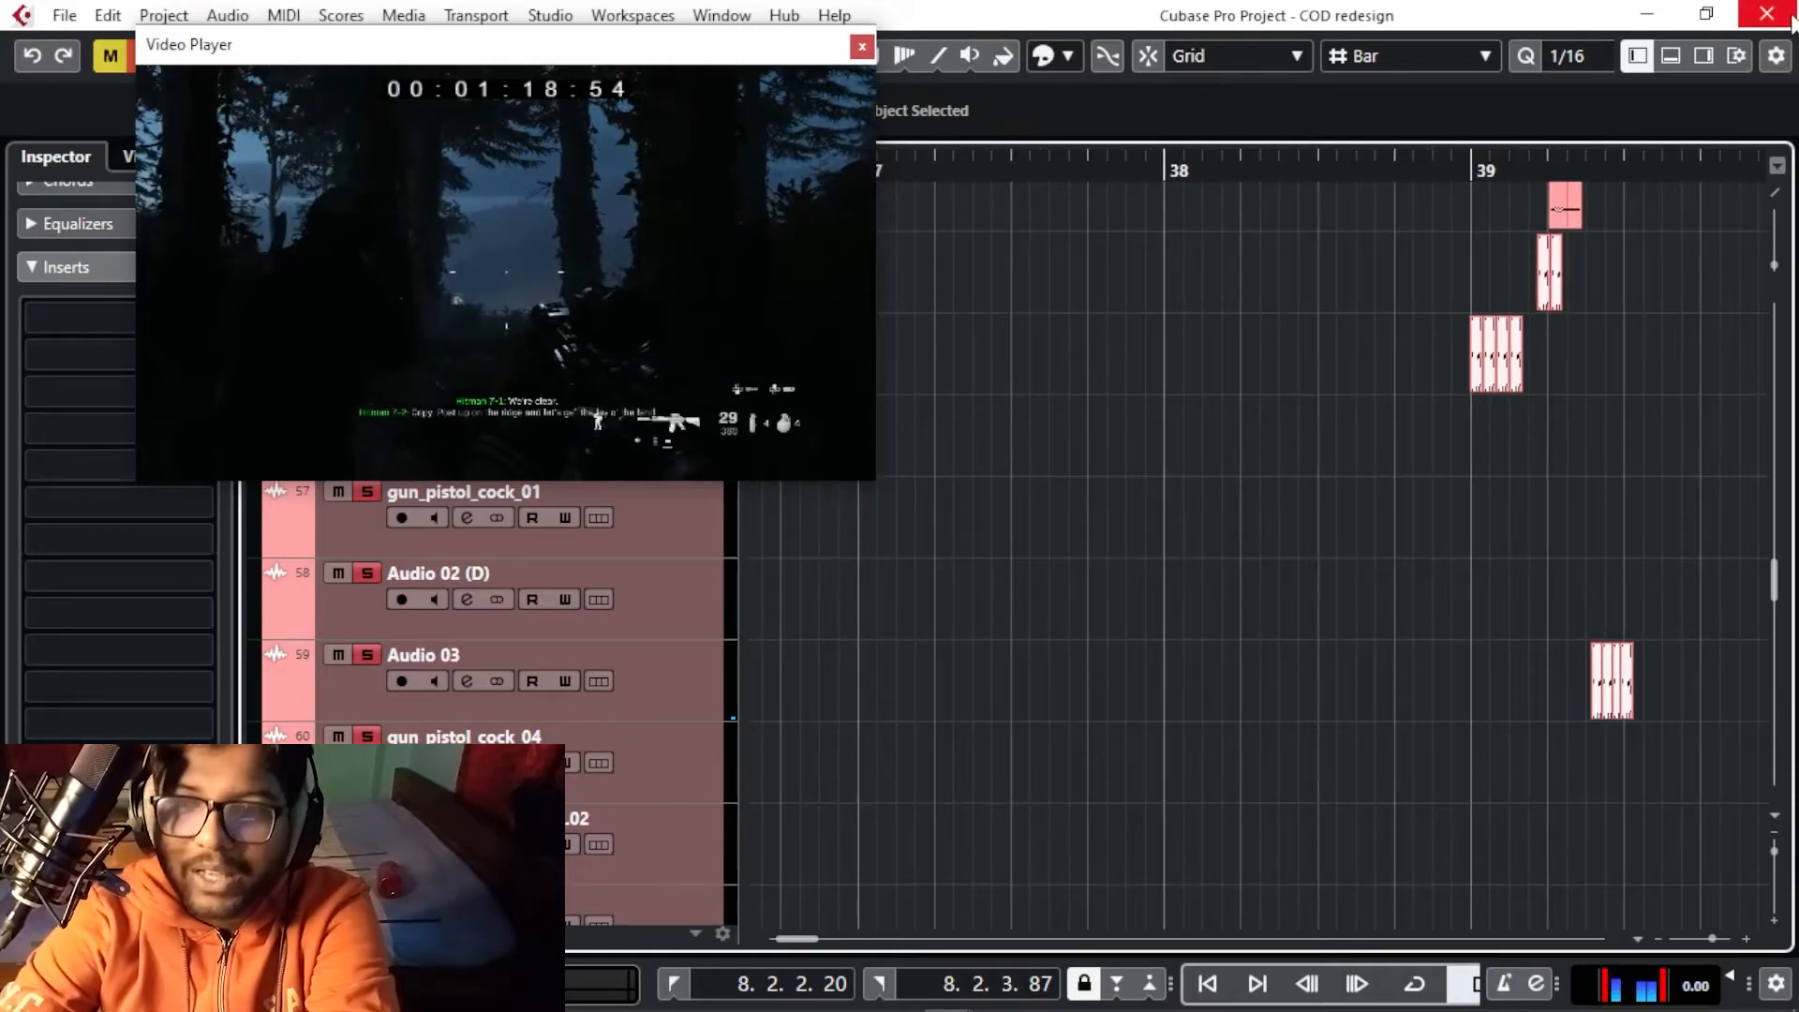
{"action": "key", "text": "h"}
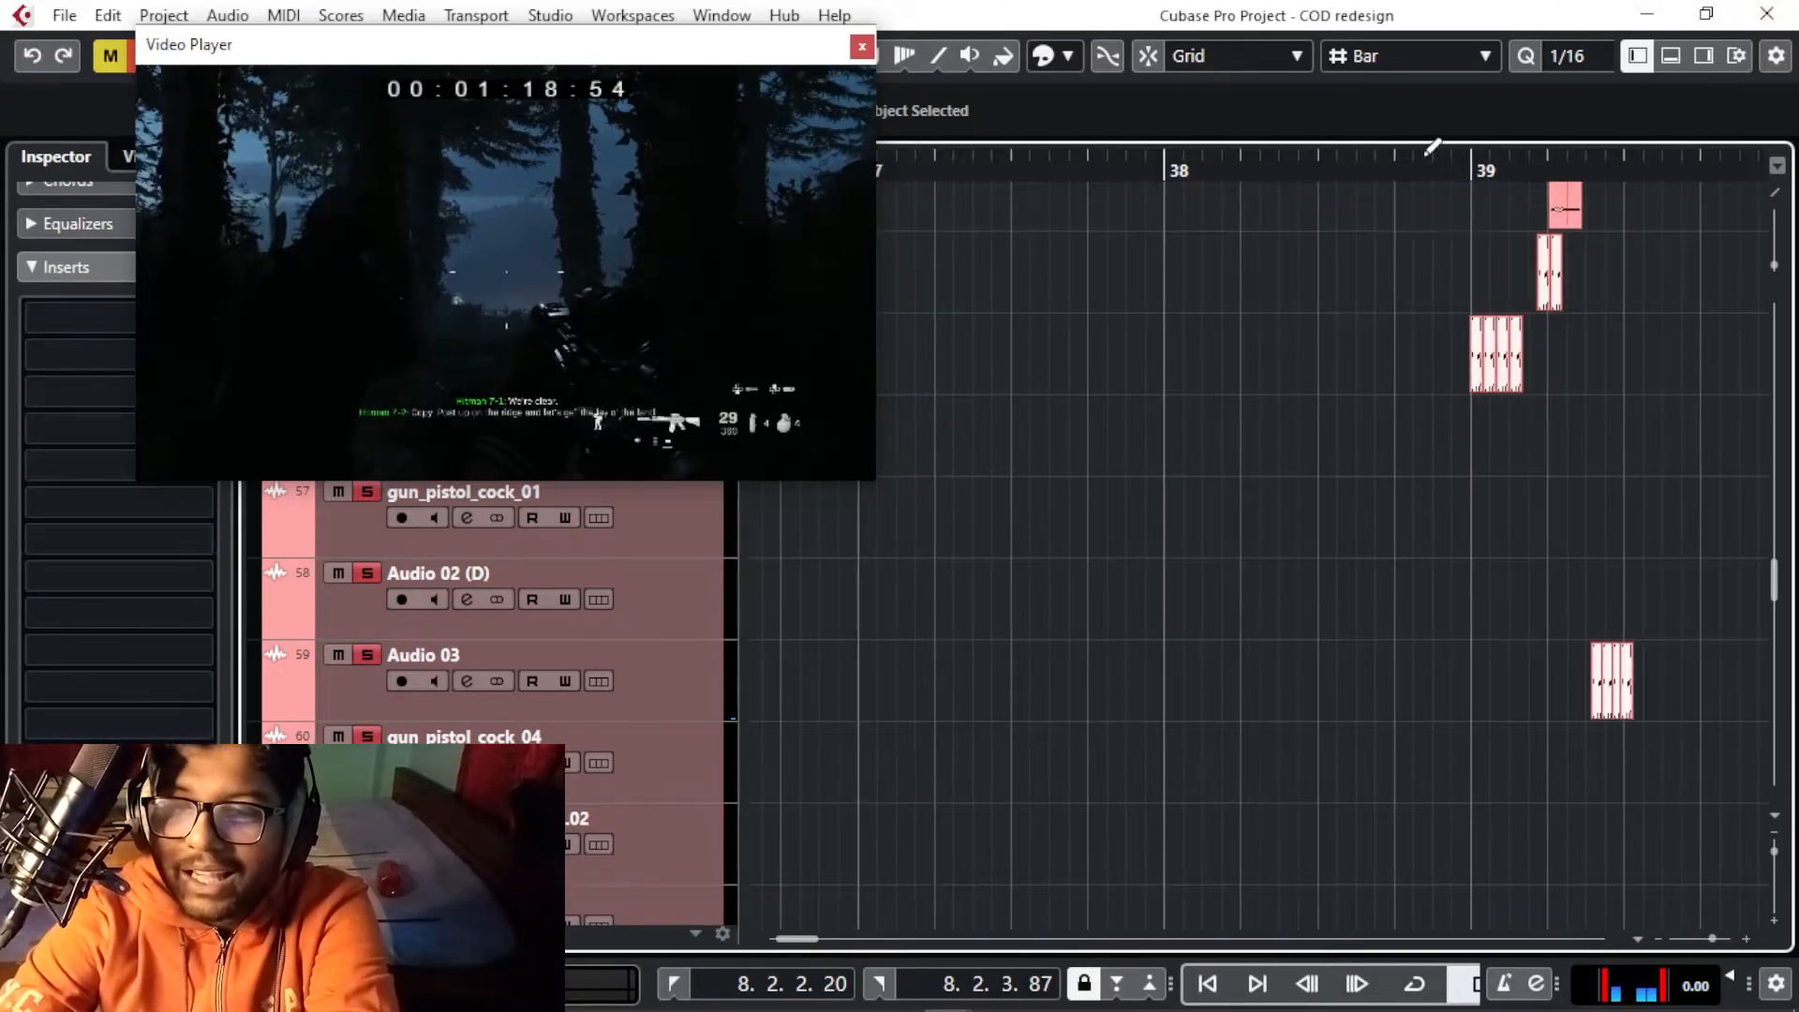
Place the cursor at the start of bar 39 and examine the first group of gunshot clips up close
{"action": "left_click", "coordinate": [1483, 147]}
{"action": "key", "text": "h"}
{"action": "key", "text": "h"}
{"action": "key", "text": "h"}
{"action": "key", "text": "h"}
{"action": "key", "text": "h"}
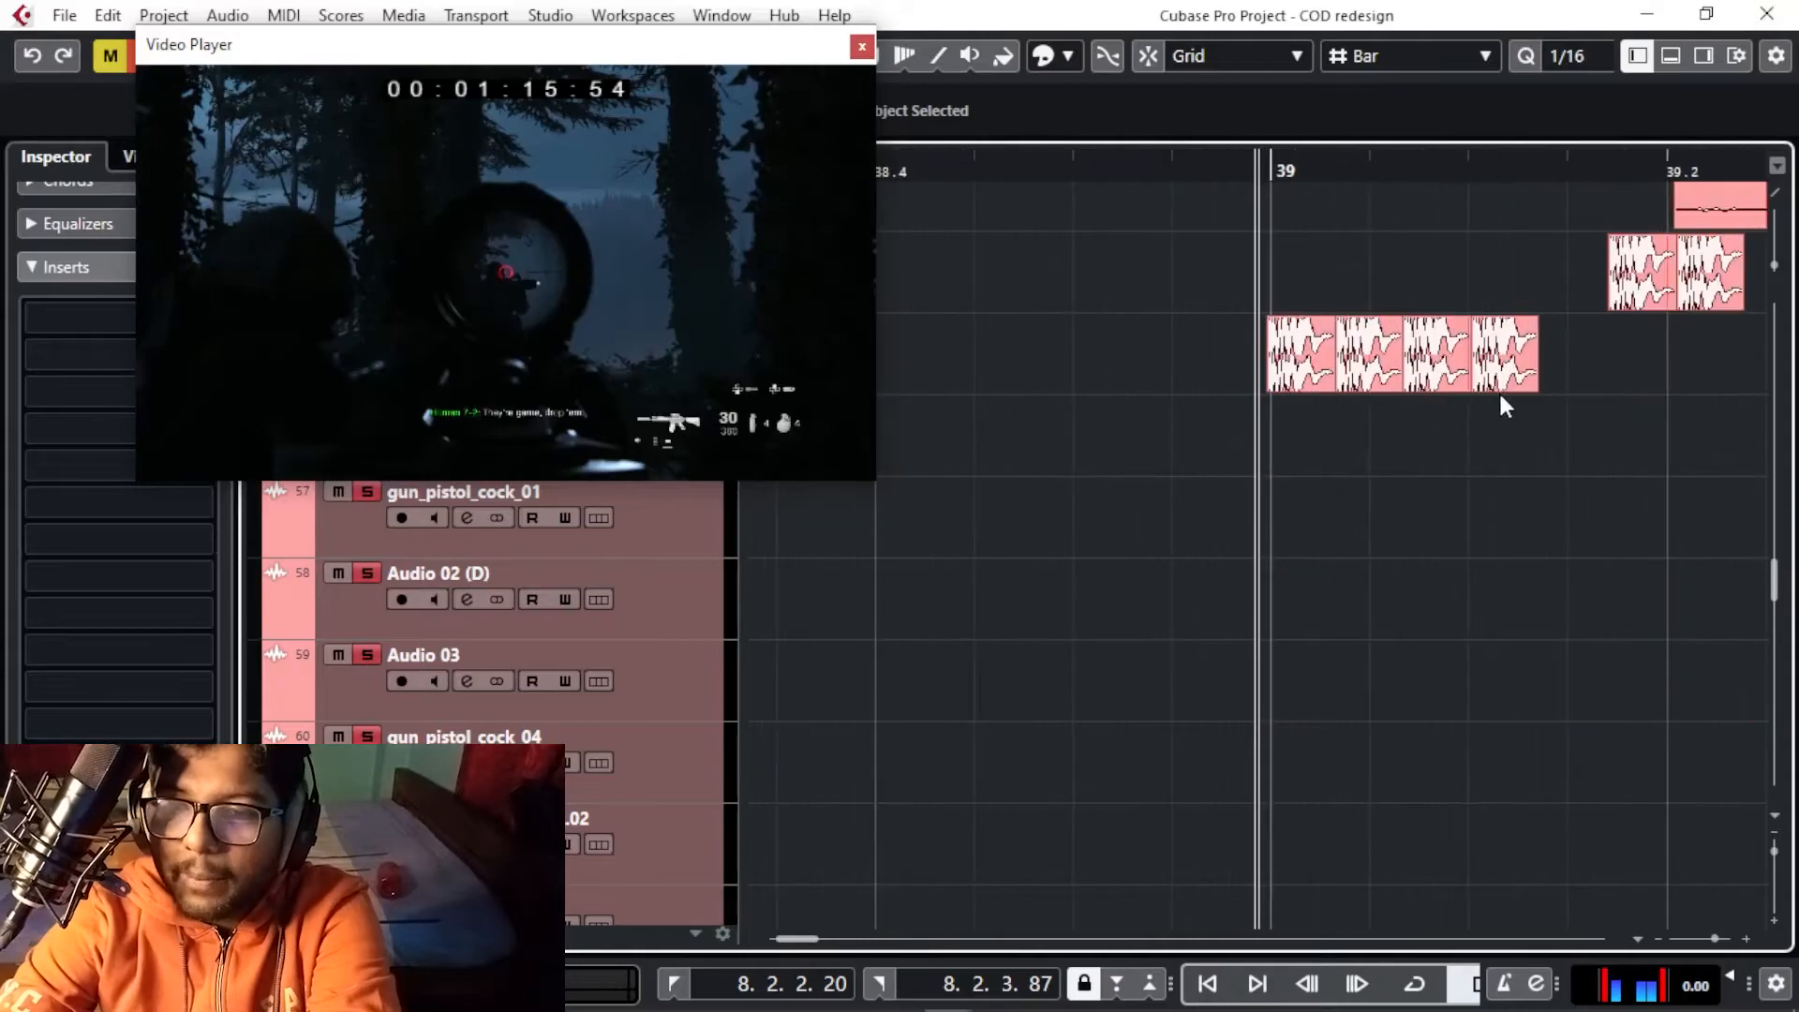
Try moving the first gunshot clip on its own ahead of bar 39, and undo the move
{"action": "left_click", "coordinate": [1315, 359]}
{"action": "left_click_drag", "start_coordinate": [1315, 359], "coordinate": [998, 373]}
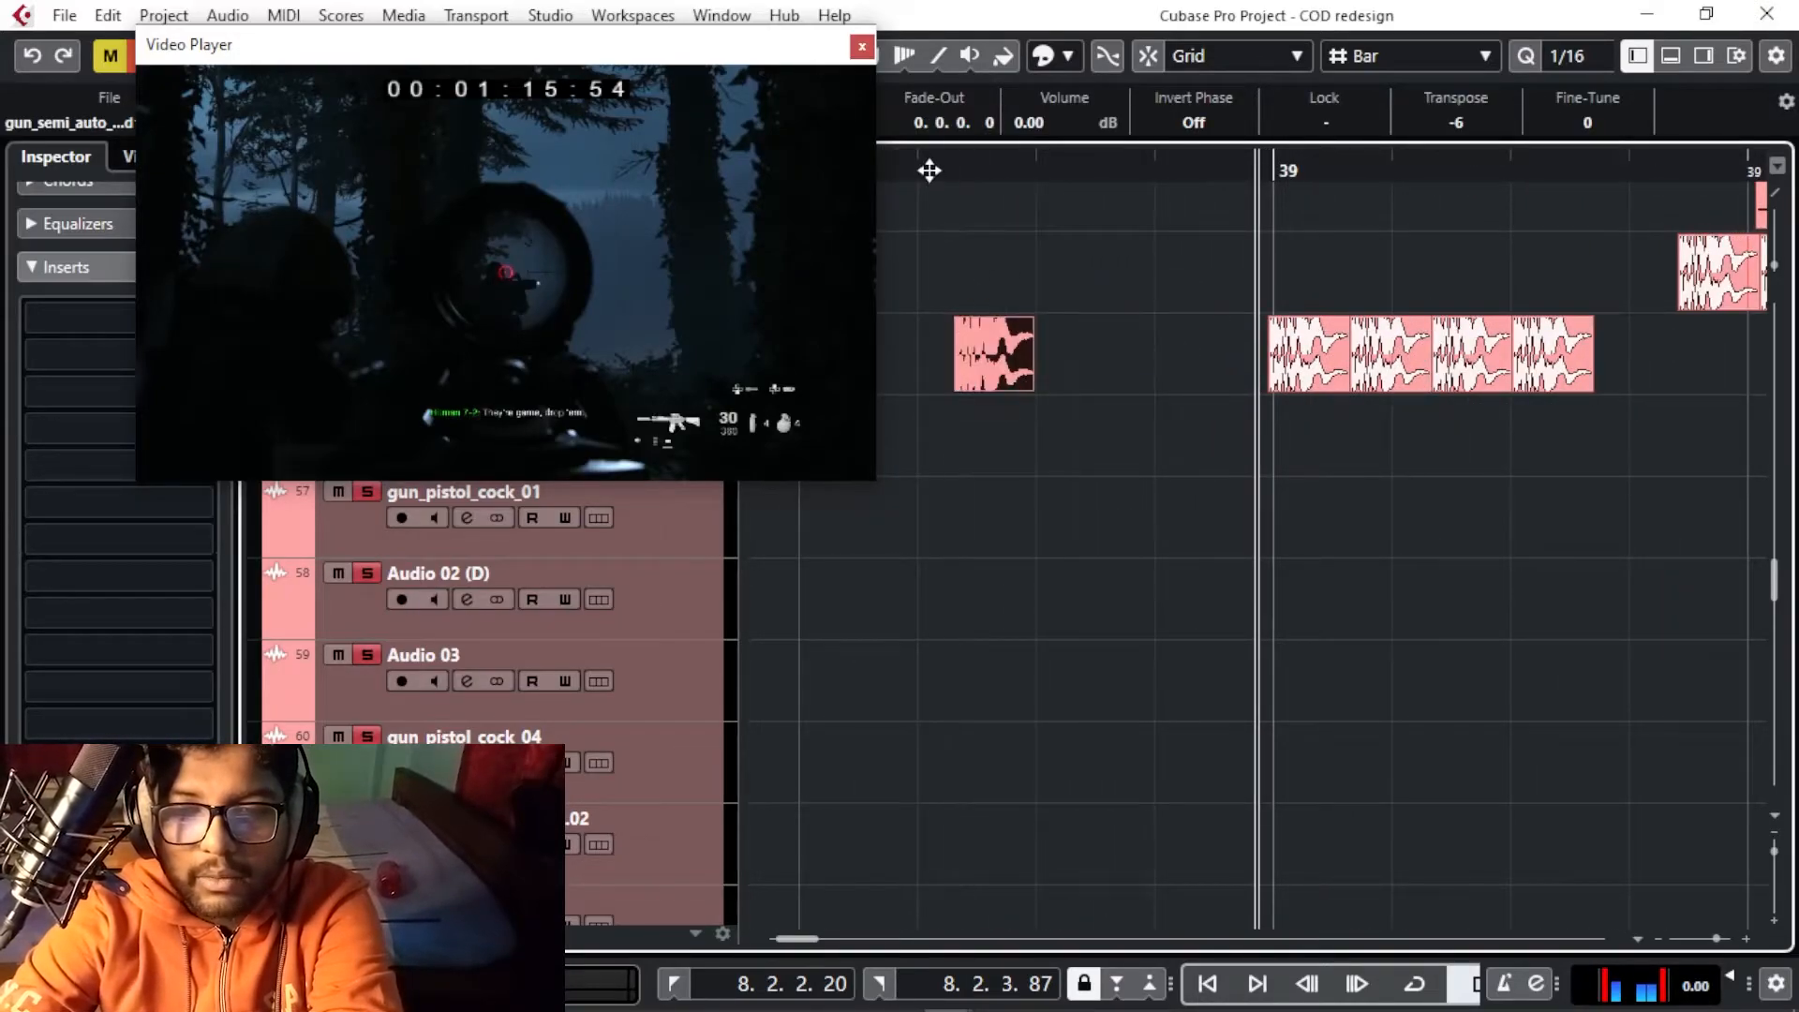
{"action": "key", "text": "space"}
{"action": "key", "text": "ctrl+z"}
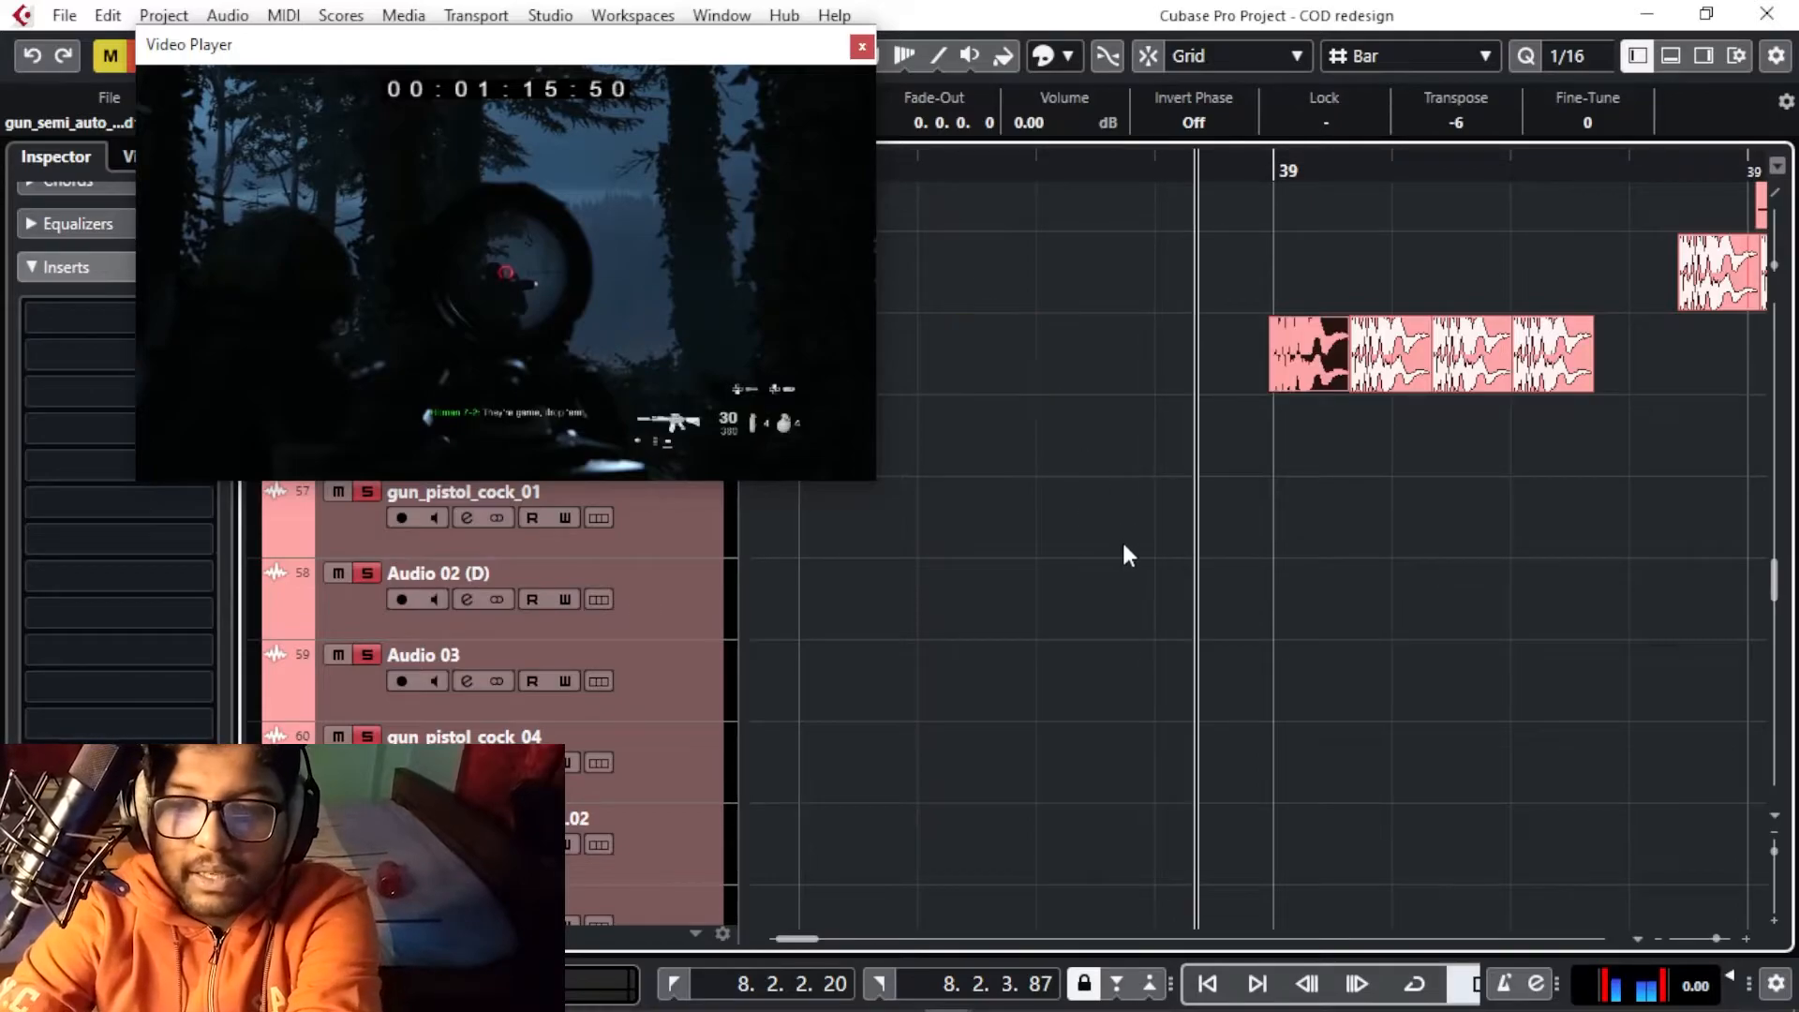
Play the gunshot groups in the GUNS folder from just before bar 39 to just past 39.3, and stop
{"action": "scroll", "coordinate": [1476, 295], "scroll_direction": "up", "scroll_amount": 2}
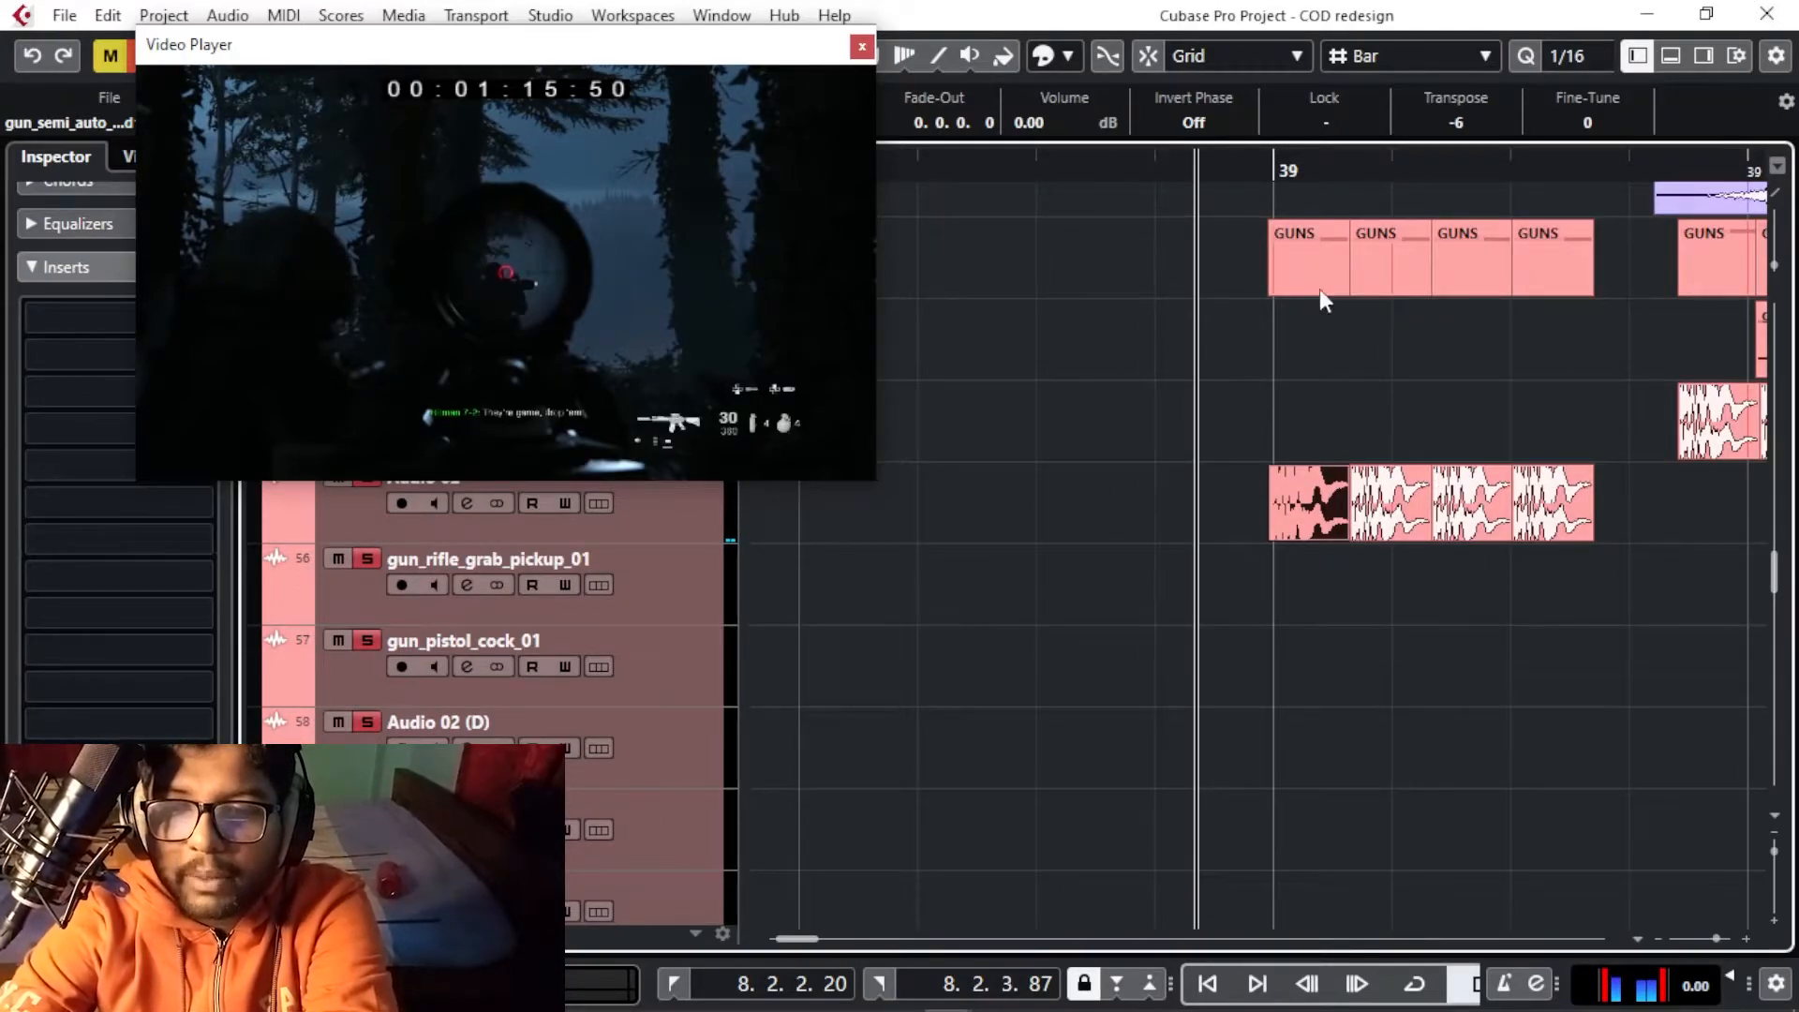
{"action": "left_click", "coordinate": [1262, 169]}
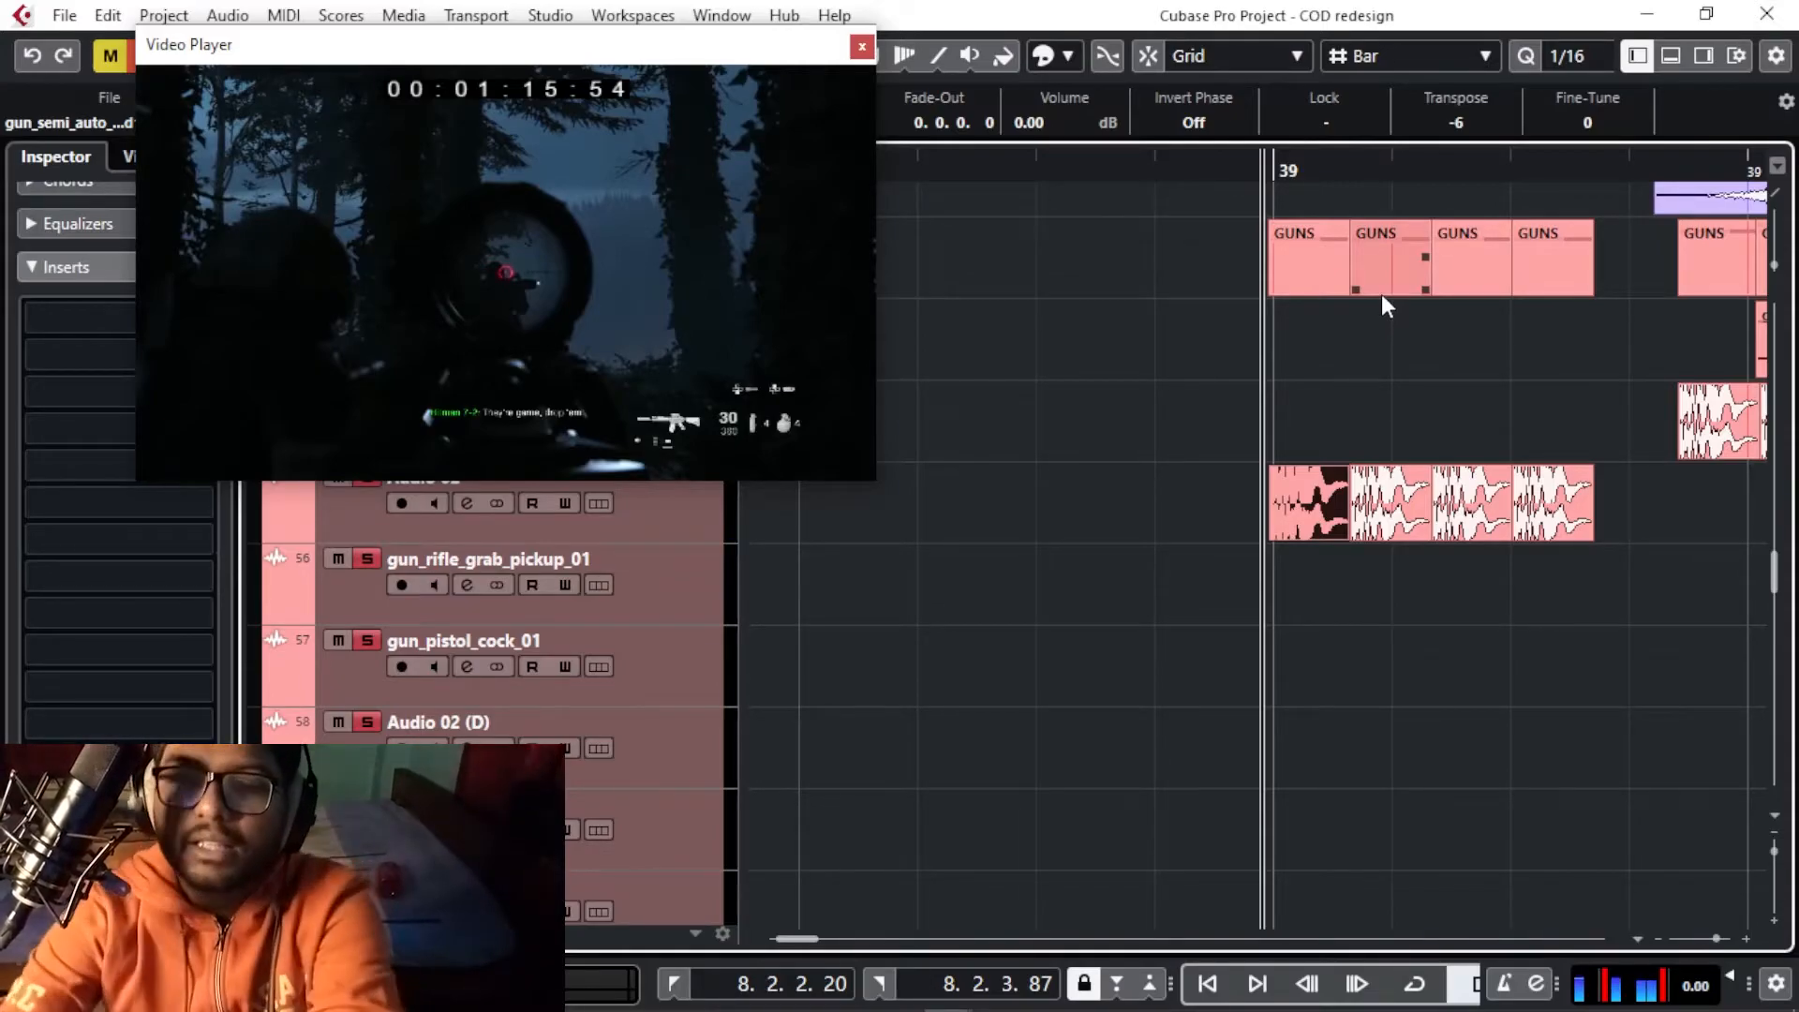
{"action": "key", "text": "space"}
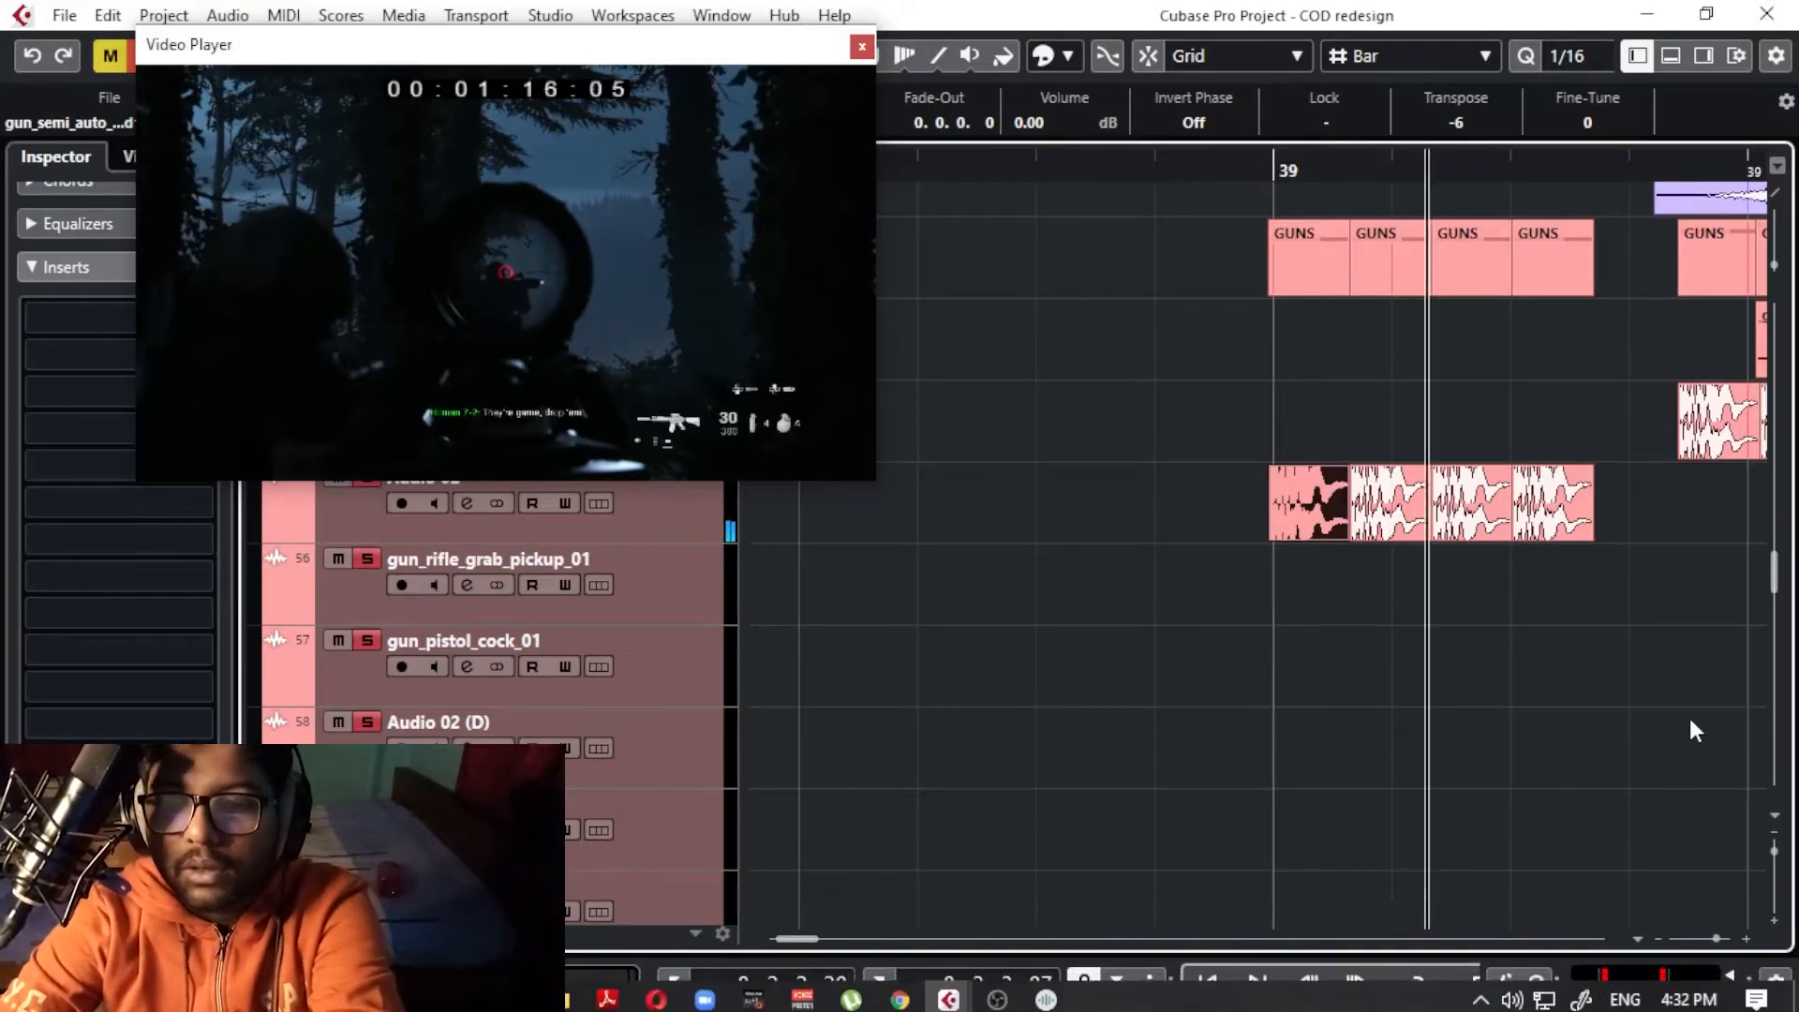
{"action": "key", "text": "space"}
{"action": "key", "text": "g"}
{"action": "key", "text": "g"}
{"action": "key", "text": "space"}
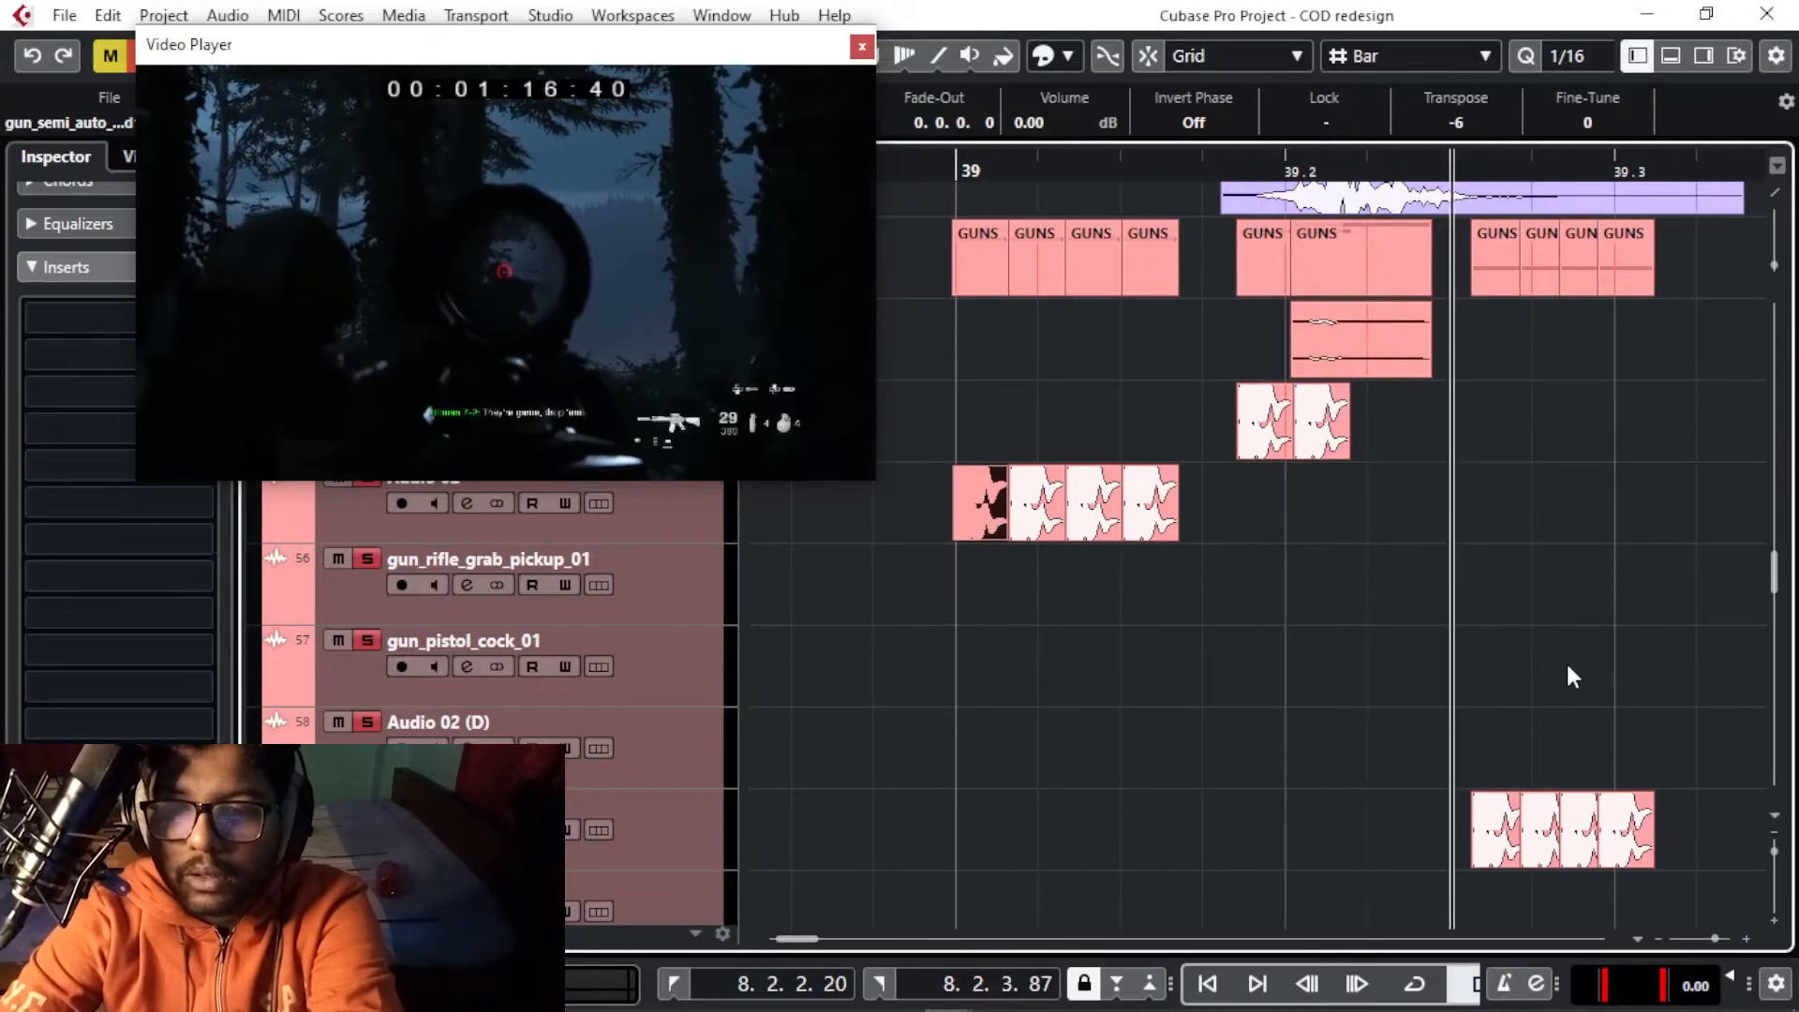
{"action": "key", "text": "space"}
{"action": "key", "text": "g"}
{"action": "key", "text": "g"}
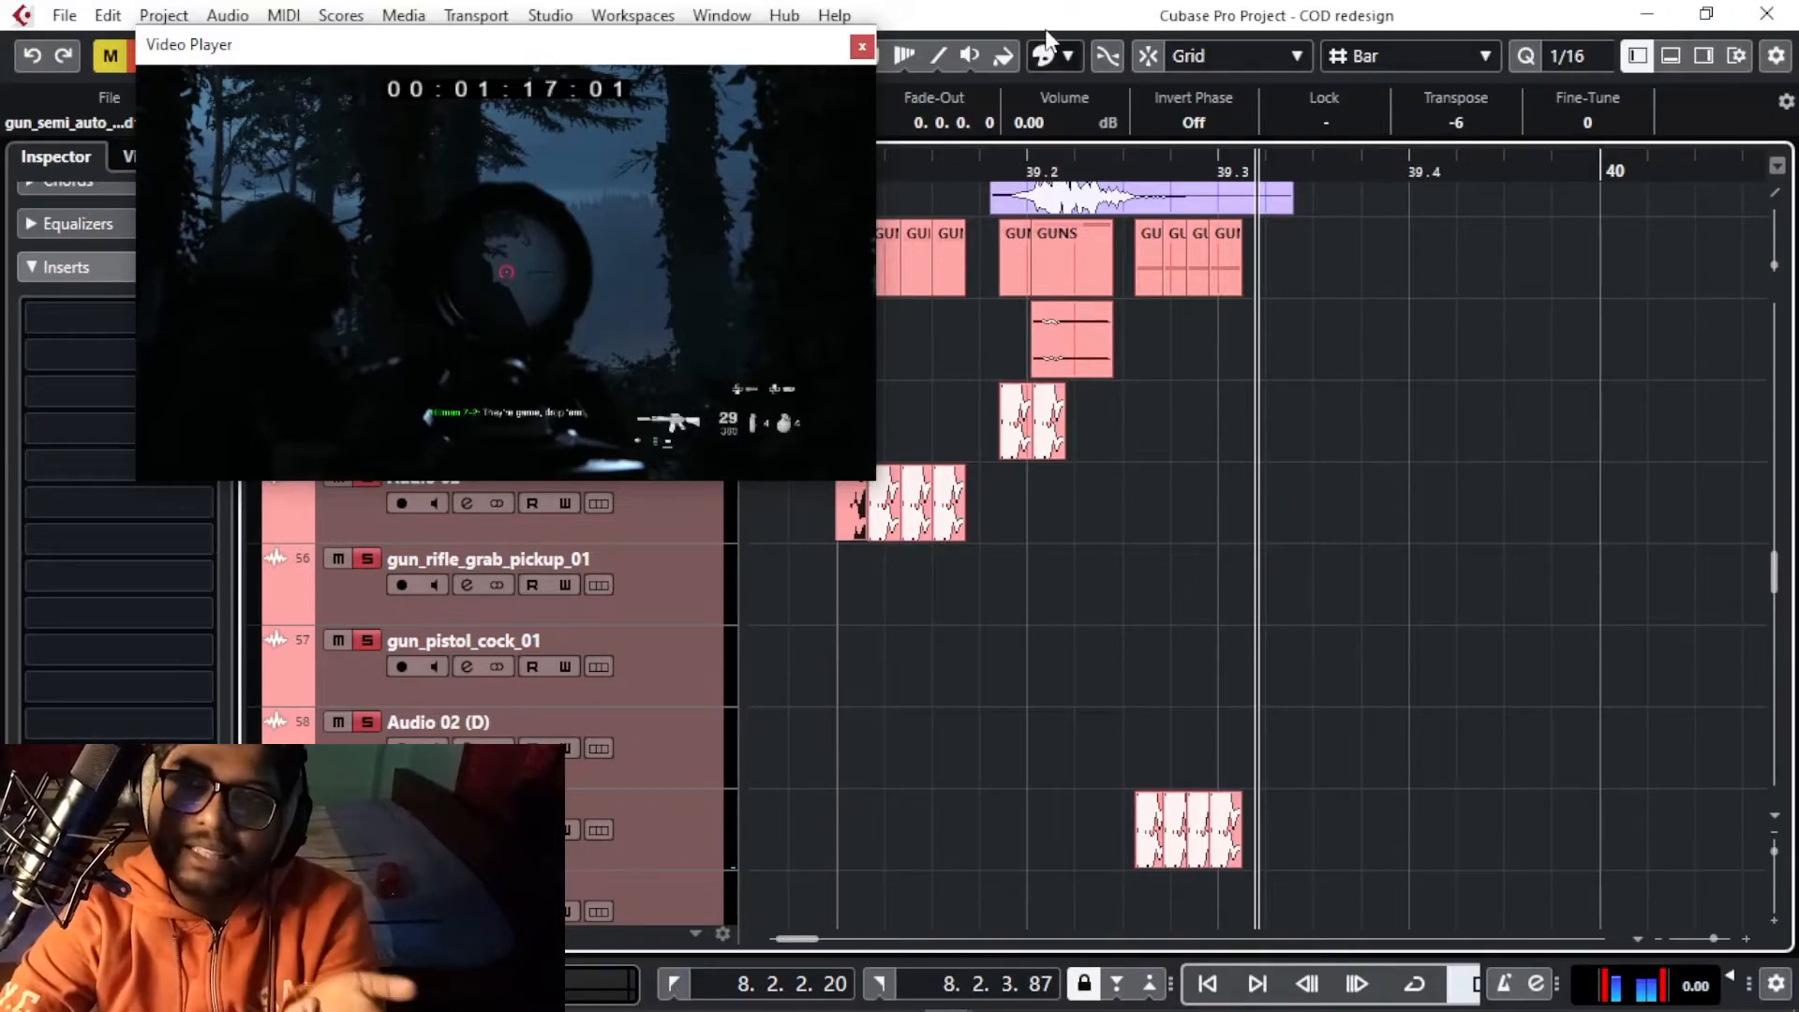
Return the cursor to just before bar 39 and review the three clip groups inside the GUNS folder
{"action": "key", "text": "g"}
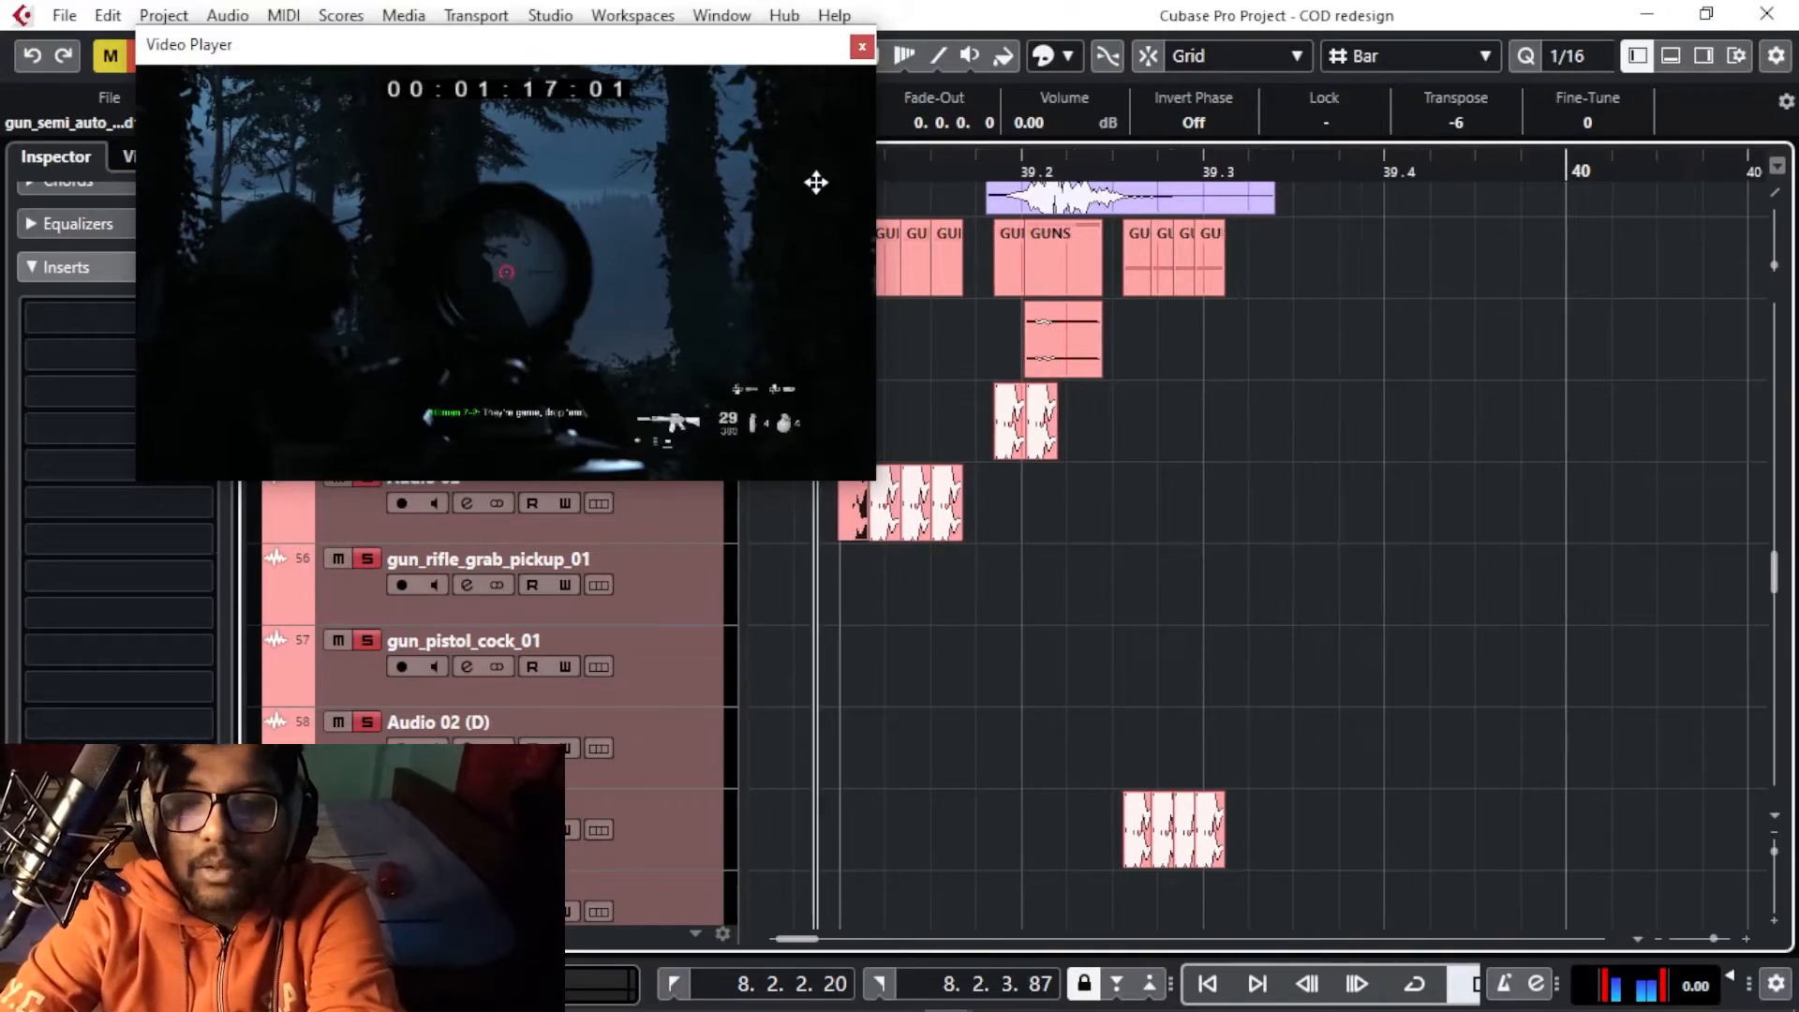
{"action": "key", "text": "h"}
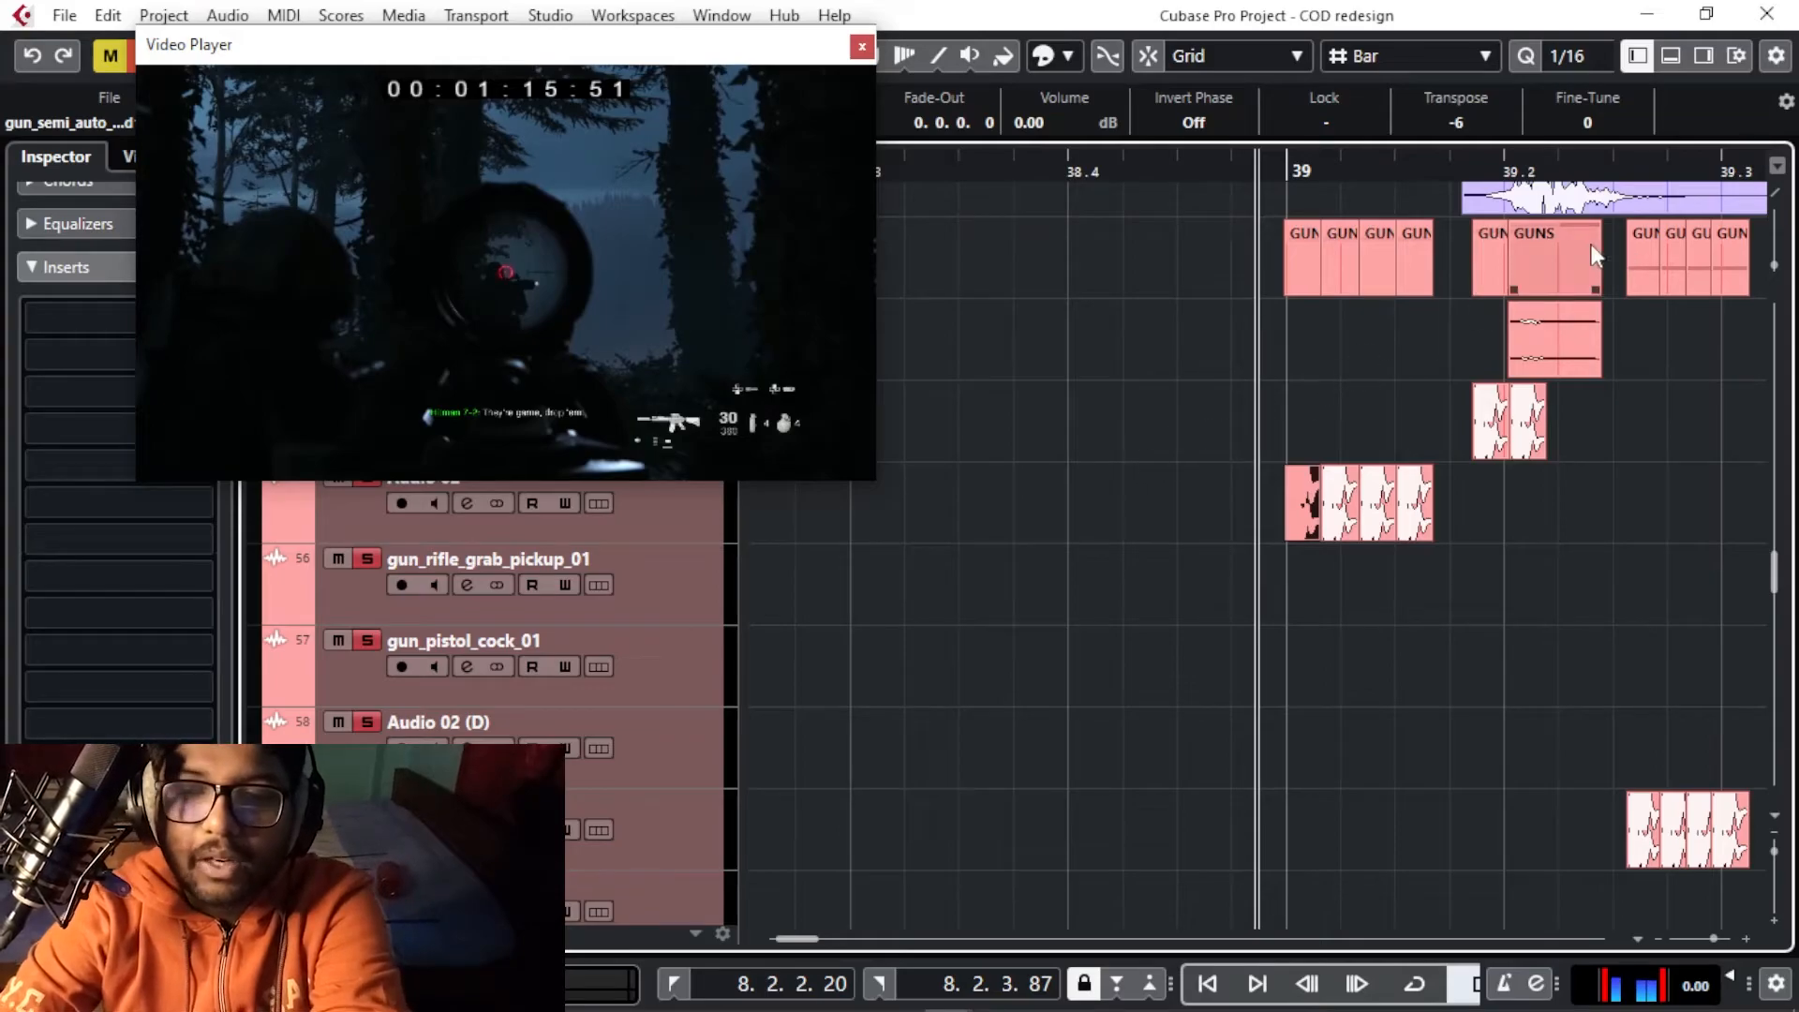
{"action": "key", "text": "g"}
{"action": "key", "text": "g"}
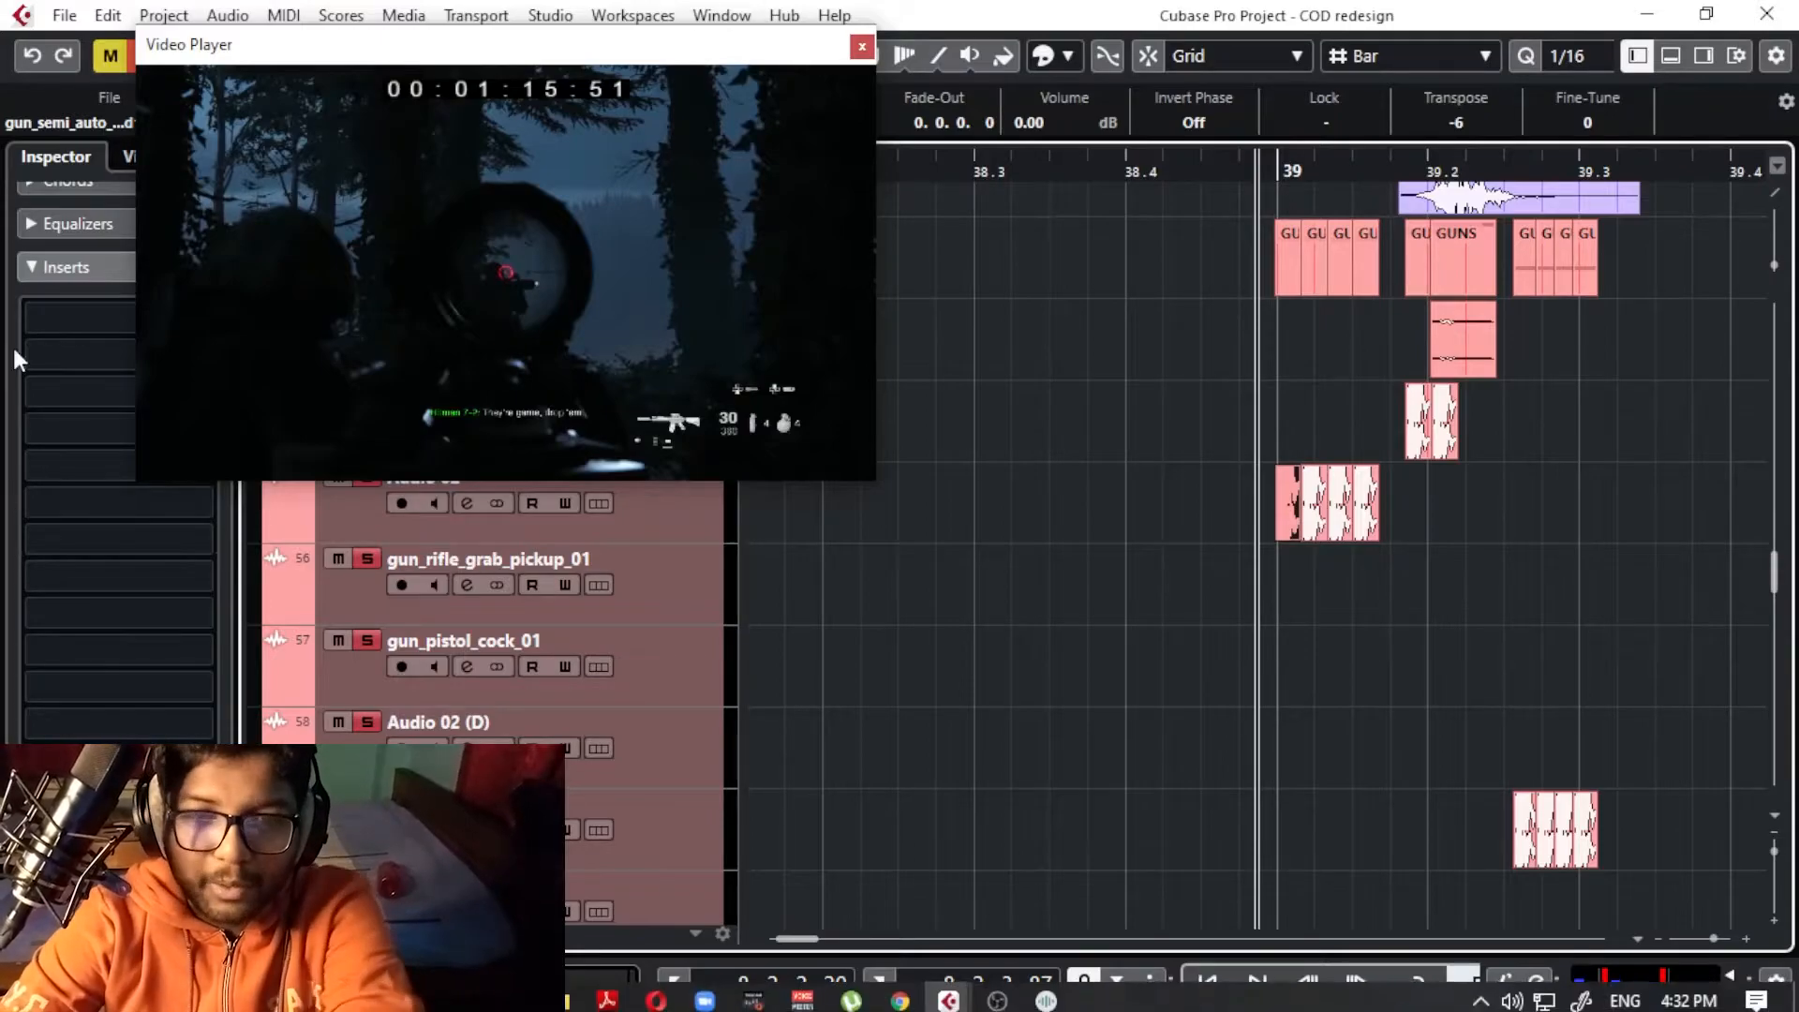
Place the cursor at the end of the first gunshot group, and return it to just before bar 39 while comparing the layers
{"action": "left_click", "coordinate": [1378, 177]}
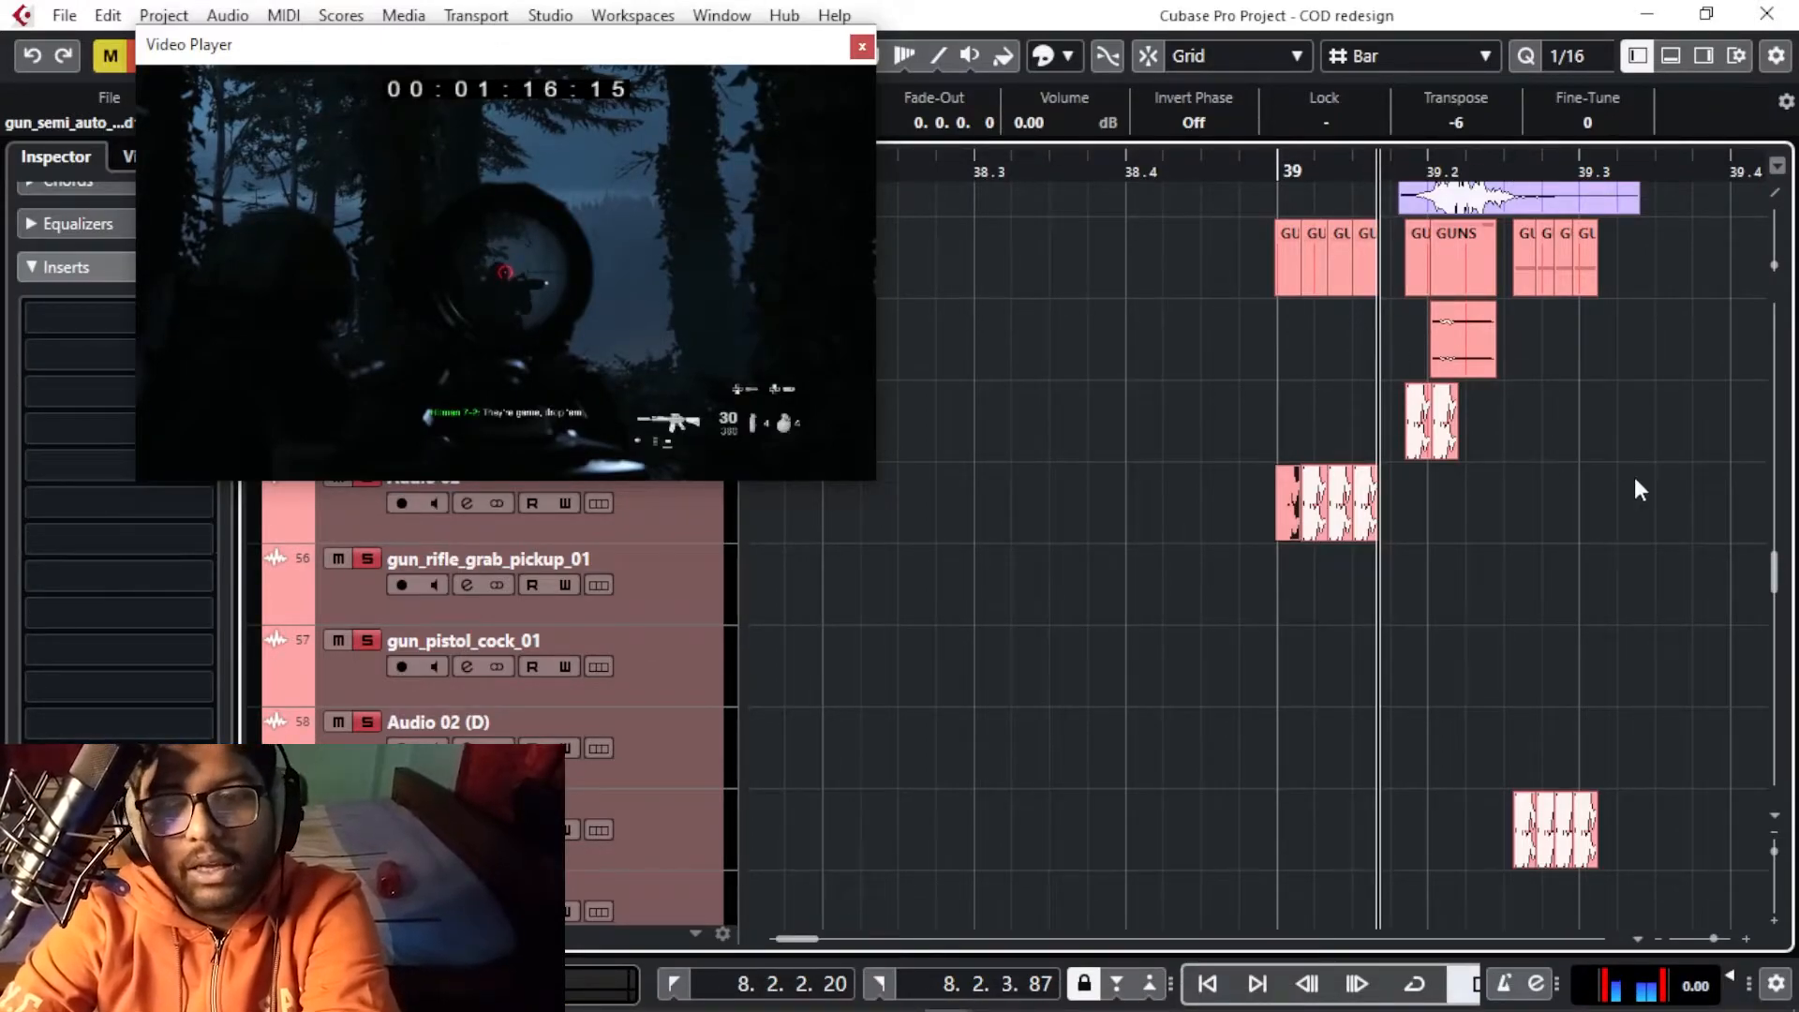
{"action": "scroll", "coordinate": [1639, 468], "scroll_direction": "down", "scroll_amount": 5}
{"action": "scroll", "coordinate": [1658, 496], "scroll_direction": "up", "scroll_amount": 3}
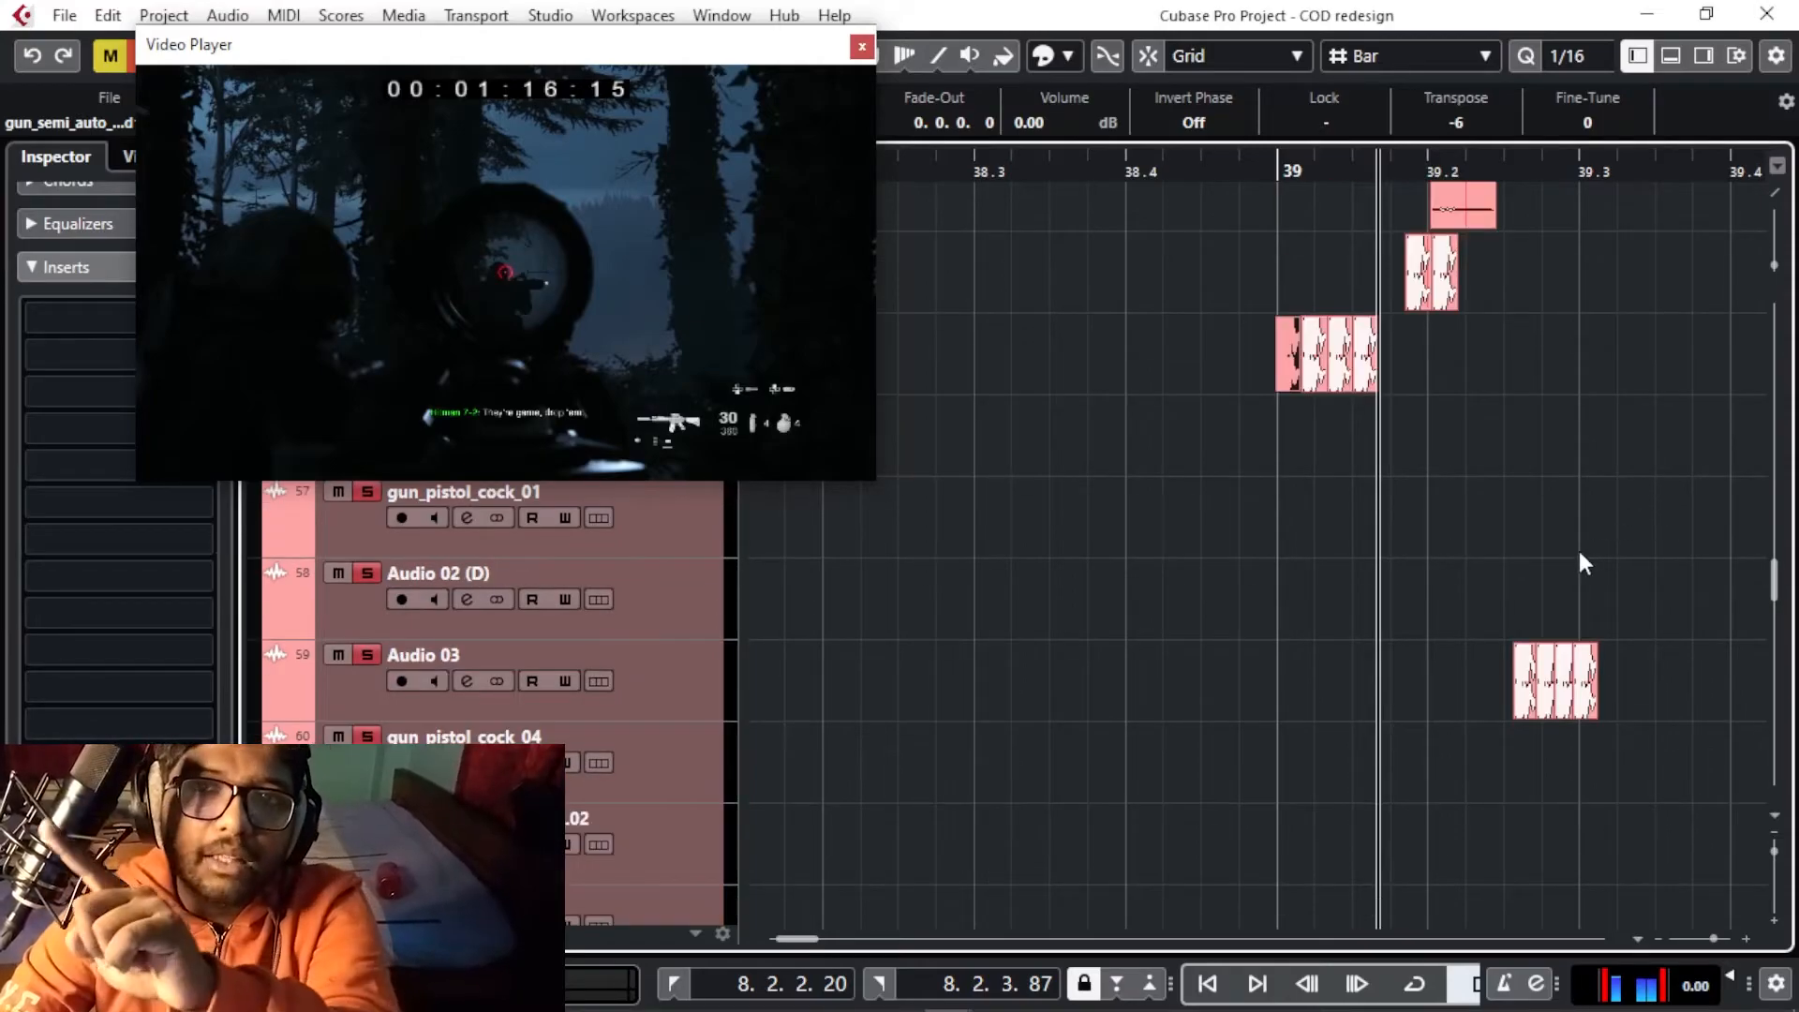
{"action": "key", "text": "g"}
{"action": "key", "text": "g"}
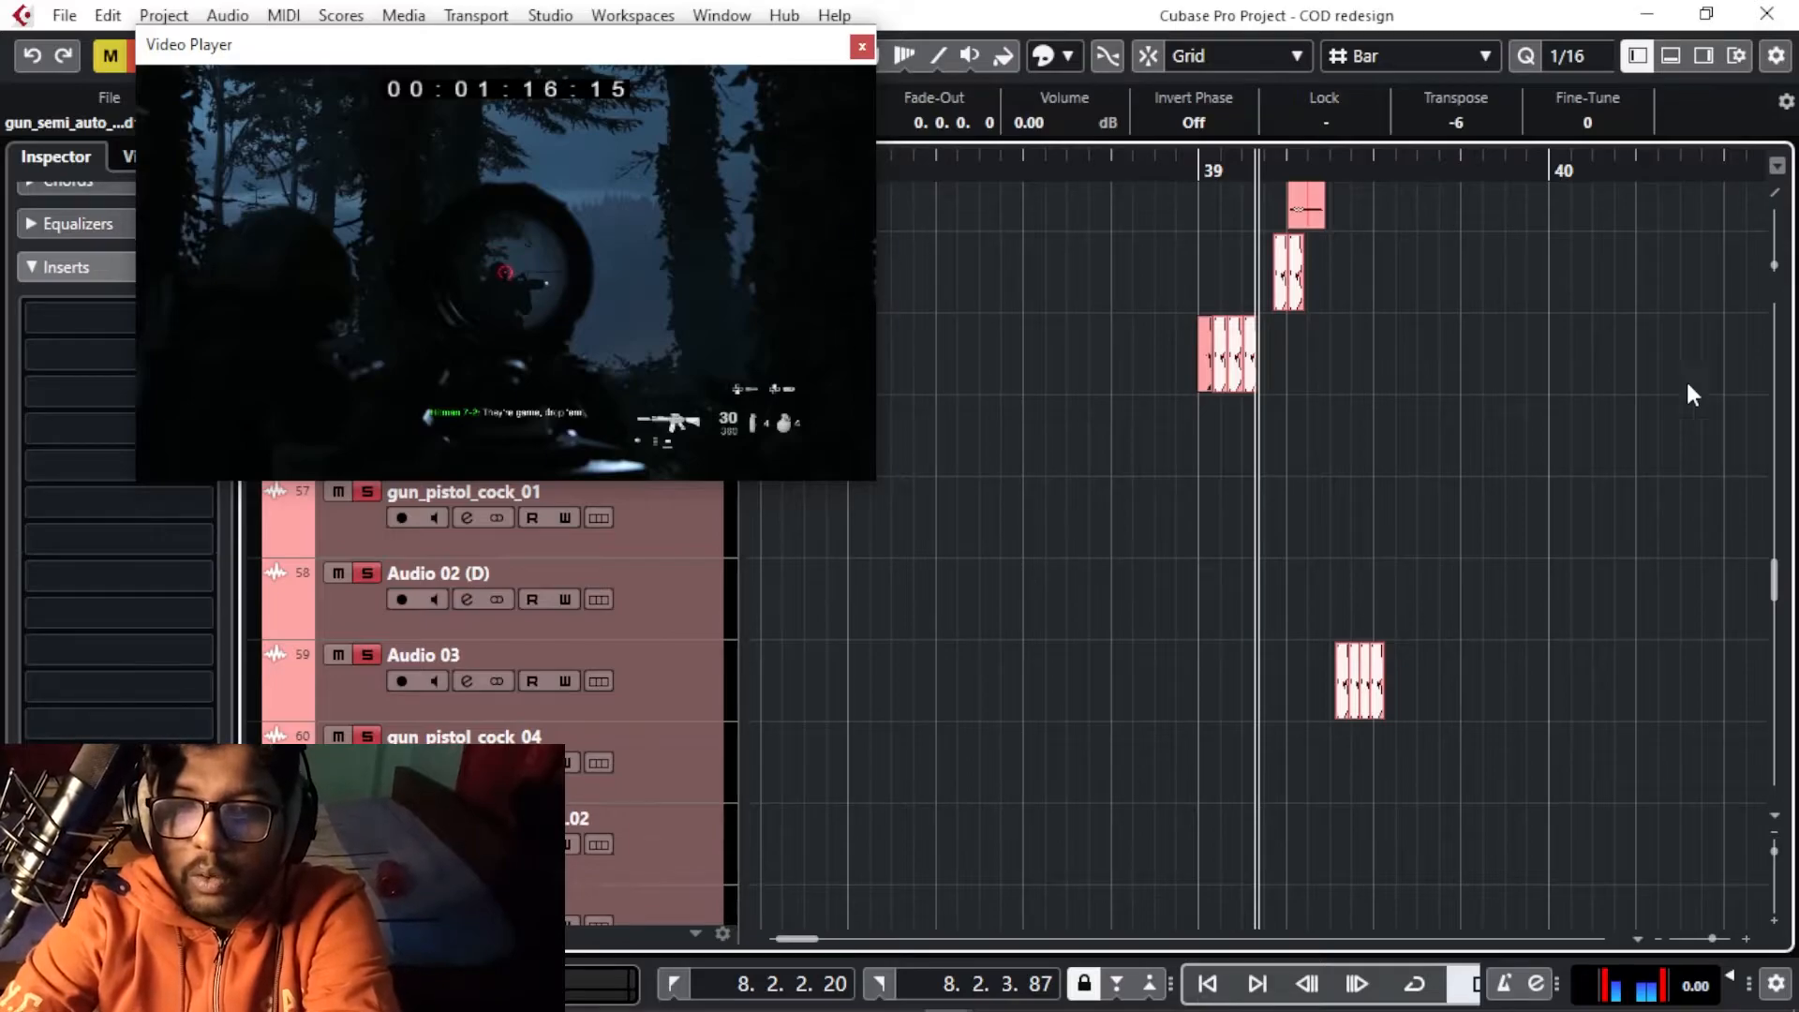
{"action": "key", "text": "h"}
{"action": "key", "text": "h"}
{"action": "key", "text": "h"}
{"action": "key", "text": "h"}
{"action": "key", "text": "h"}
{"action": "key", "text": "h"}
{"action": "key", "text": "h"}
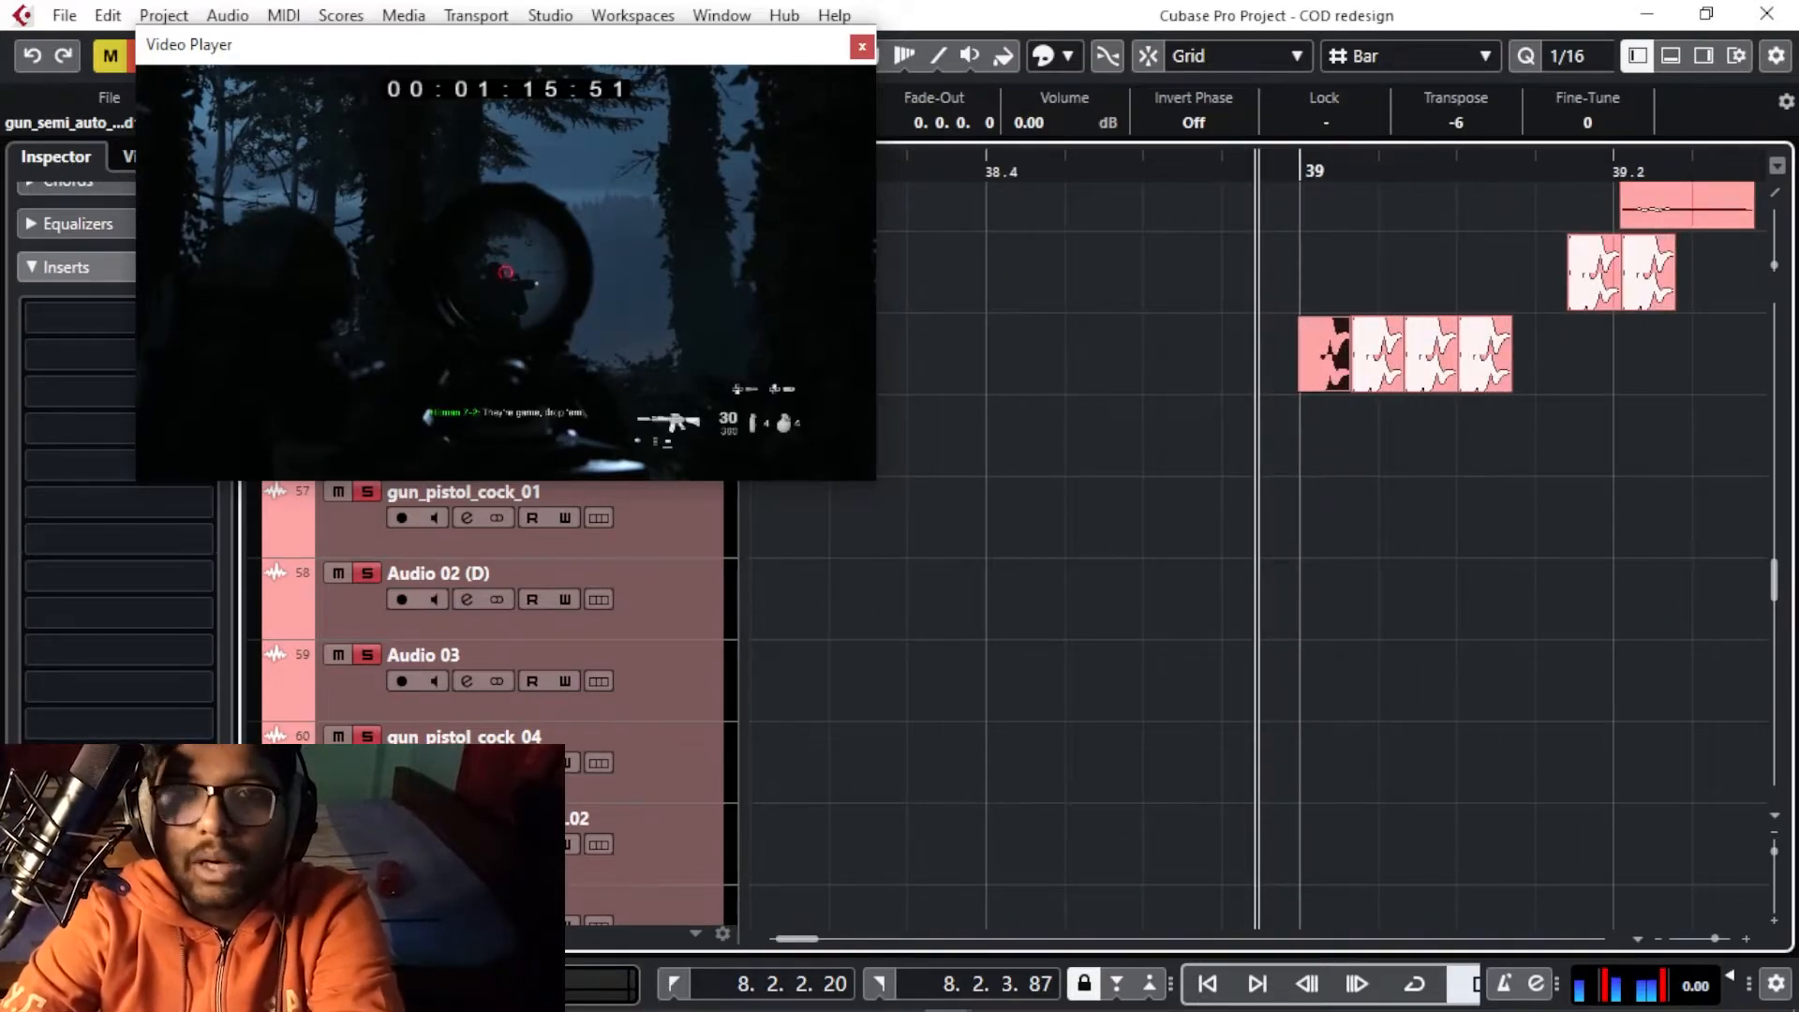
Examine the gunshot layers around bar 39 across the GUNS tracks, from Gun hand sound up to the bullet_impact clip
{"action": "key", "text": "g"}
{"action": "key", "text": "g"}
{"action": "key", "text": "g"}
{"action": "scroll", "coordinate": [1762, 392], "scroll_direction": "down", "scroll_amount": 5}
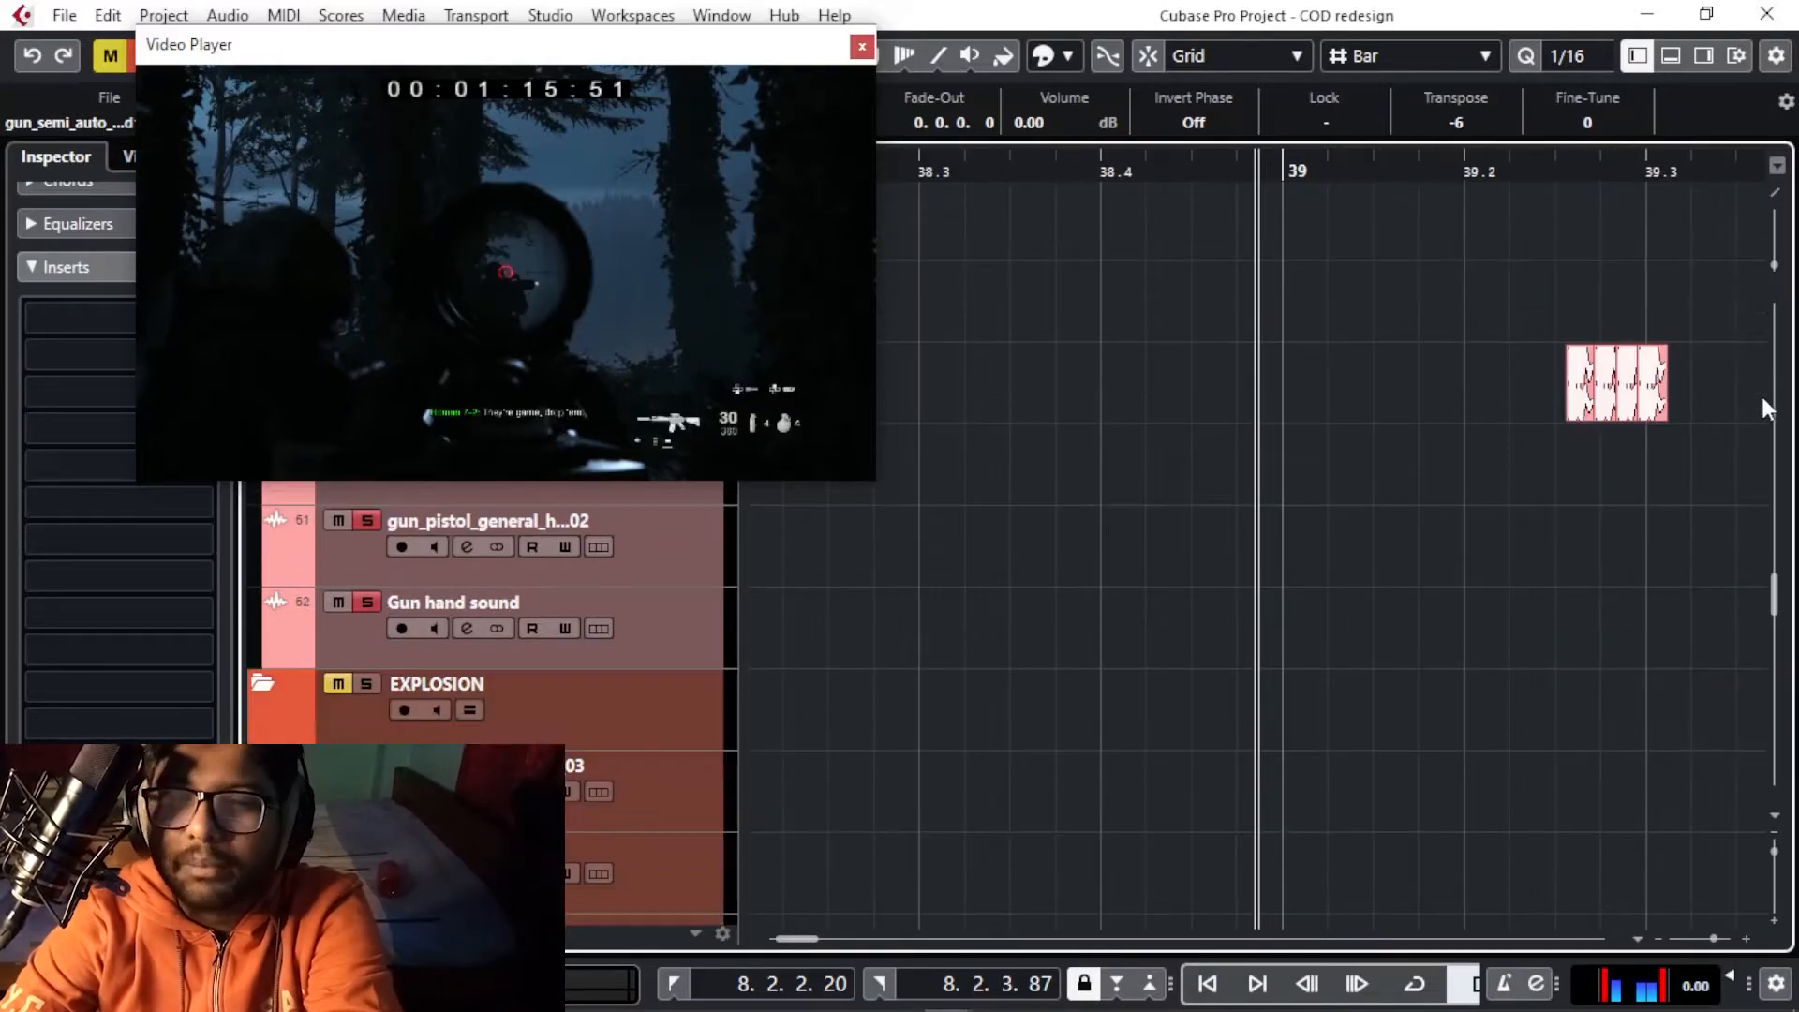
{"action": "scroll", "coordinate": [1762, 392], "scroll_direction": "up", "scroll_amount": 3}
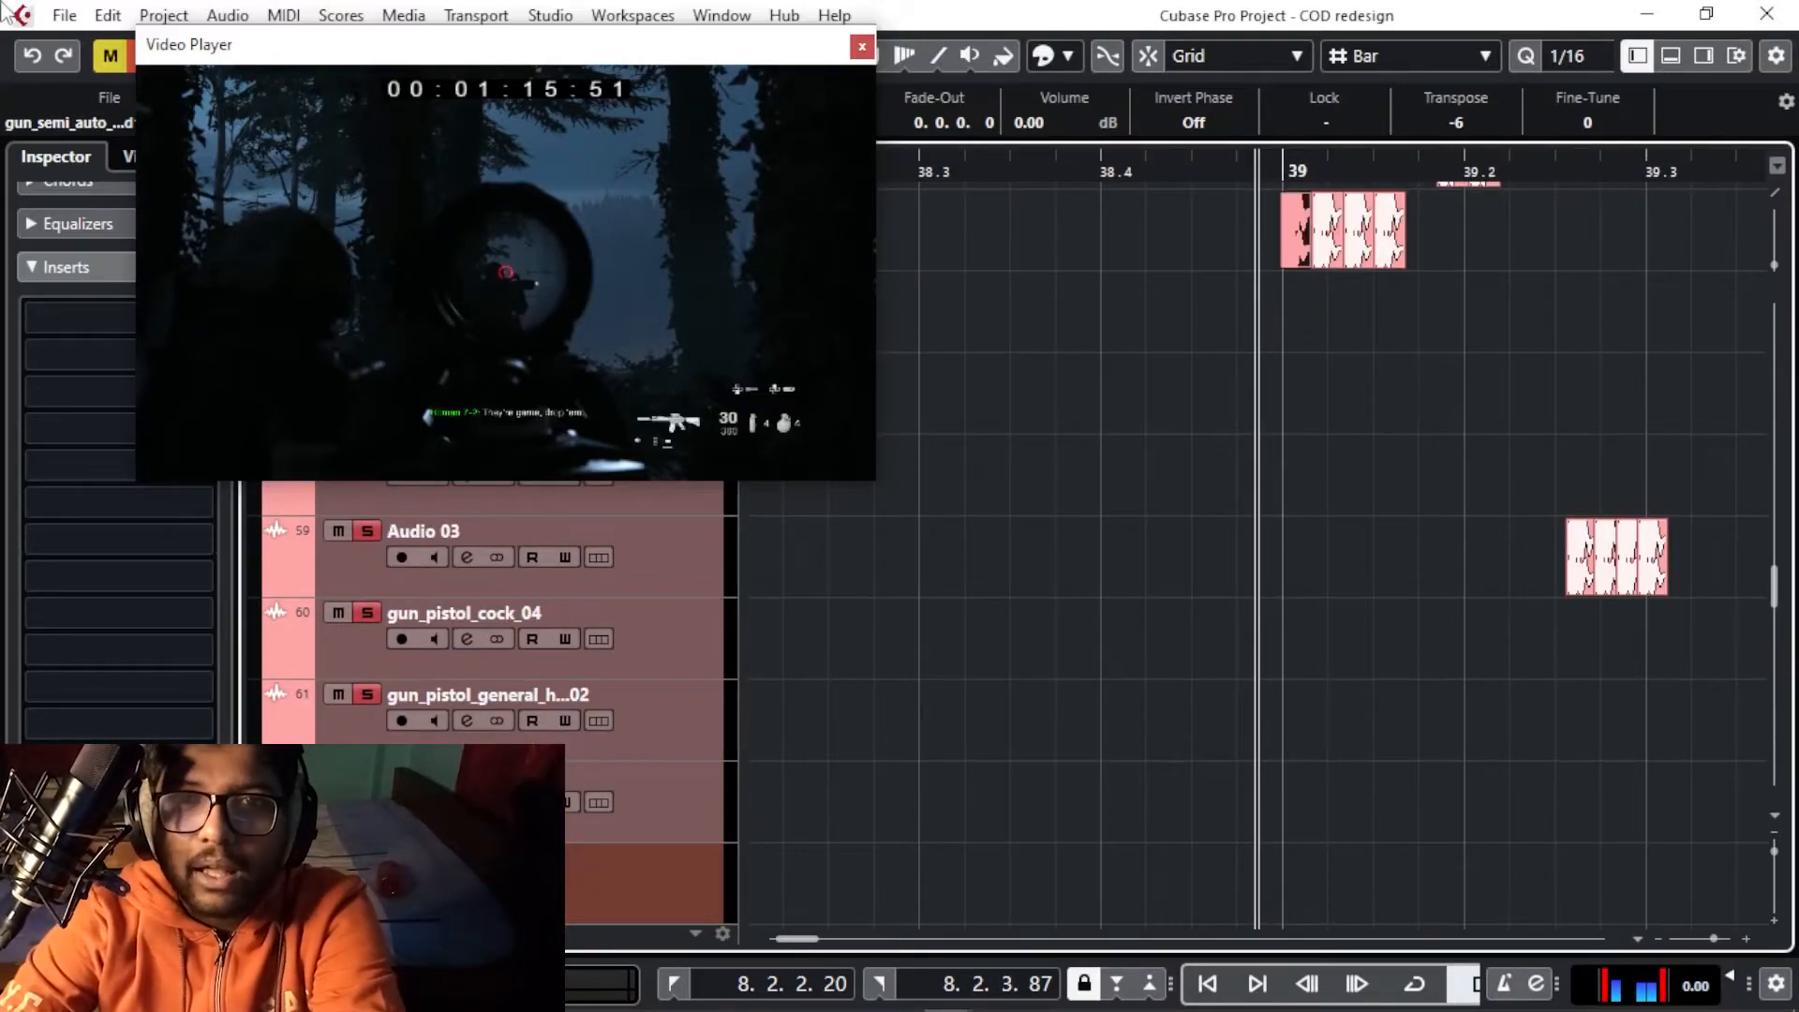
{"action": "scroll", "coordinate": [1089, 380], "scroll_direction": "up", "scroll_amount": 3}
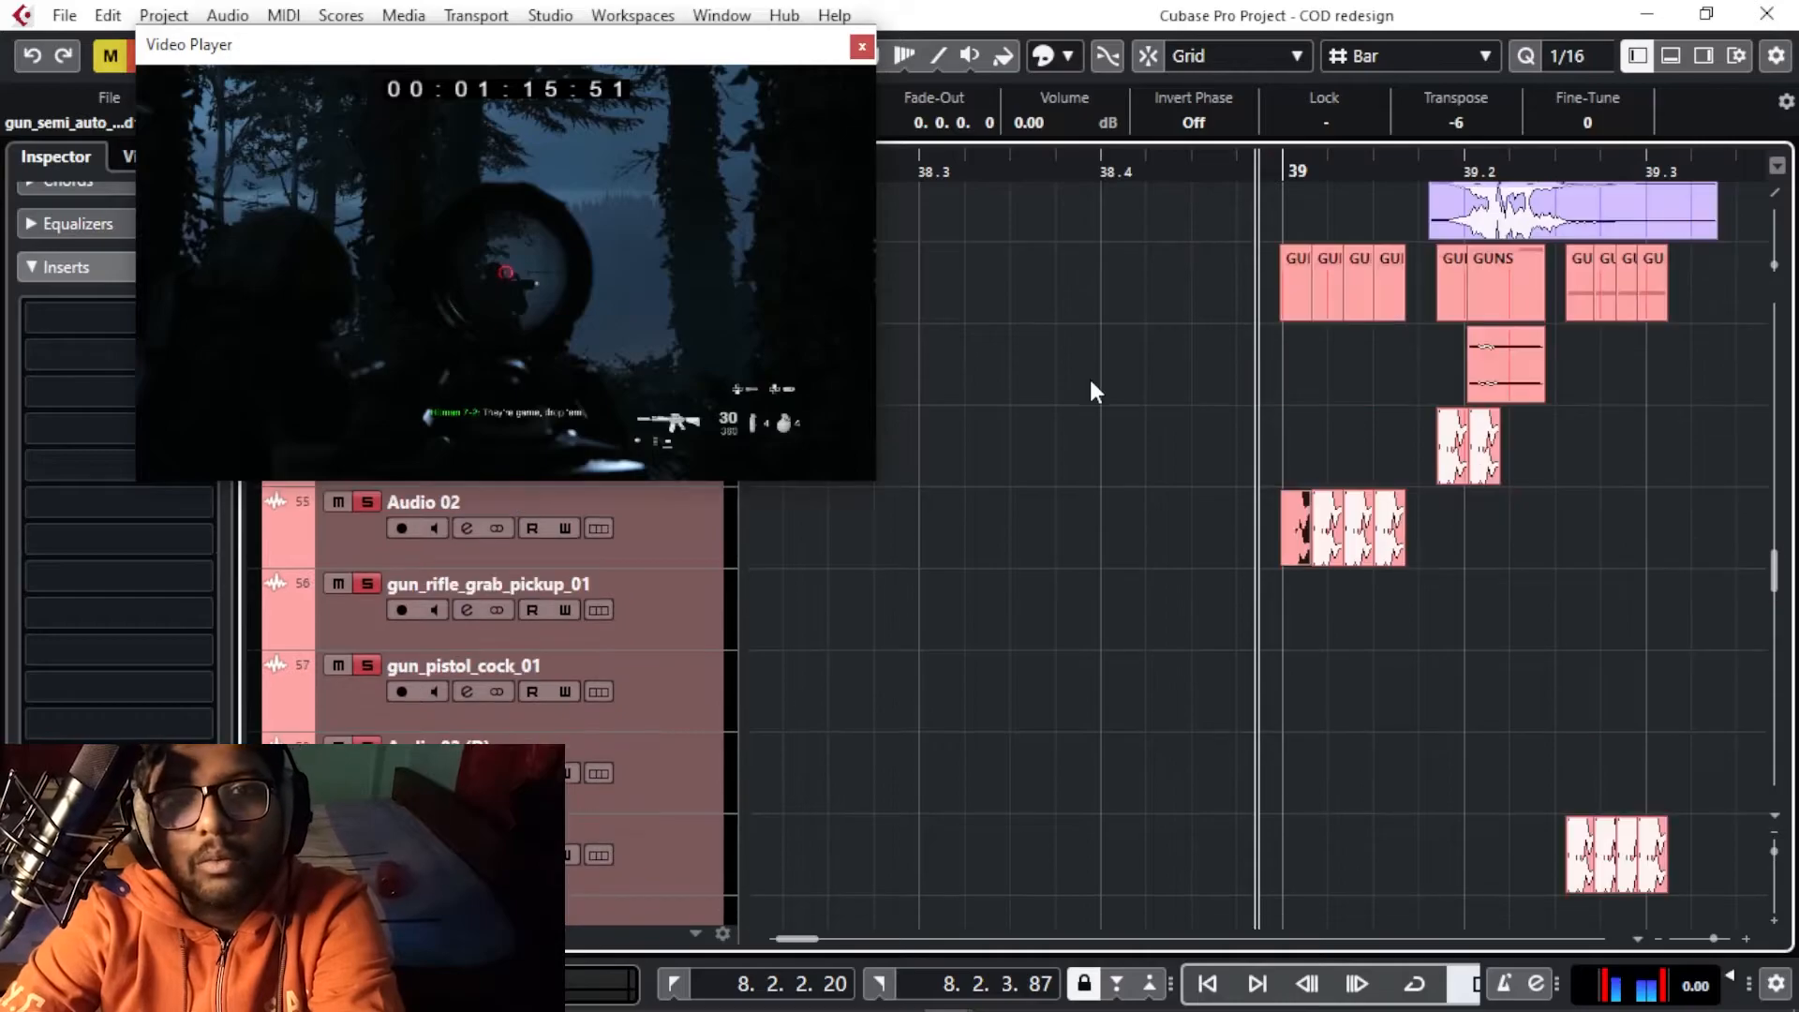
{"action": "key", "text": "h"}
{"action": "key", "text": "h"}
{"action": "key", "text": "h"}
{"action": "scroll", "coordinate": [1477, 710], "scroll_direction": "down", "scroll_amount": 2}
{"action": "key", "text": "g"}
{"action": "scroll", "coordinate": [1479, 717], "scroll_direction": "up", "scroll_amount": 4}
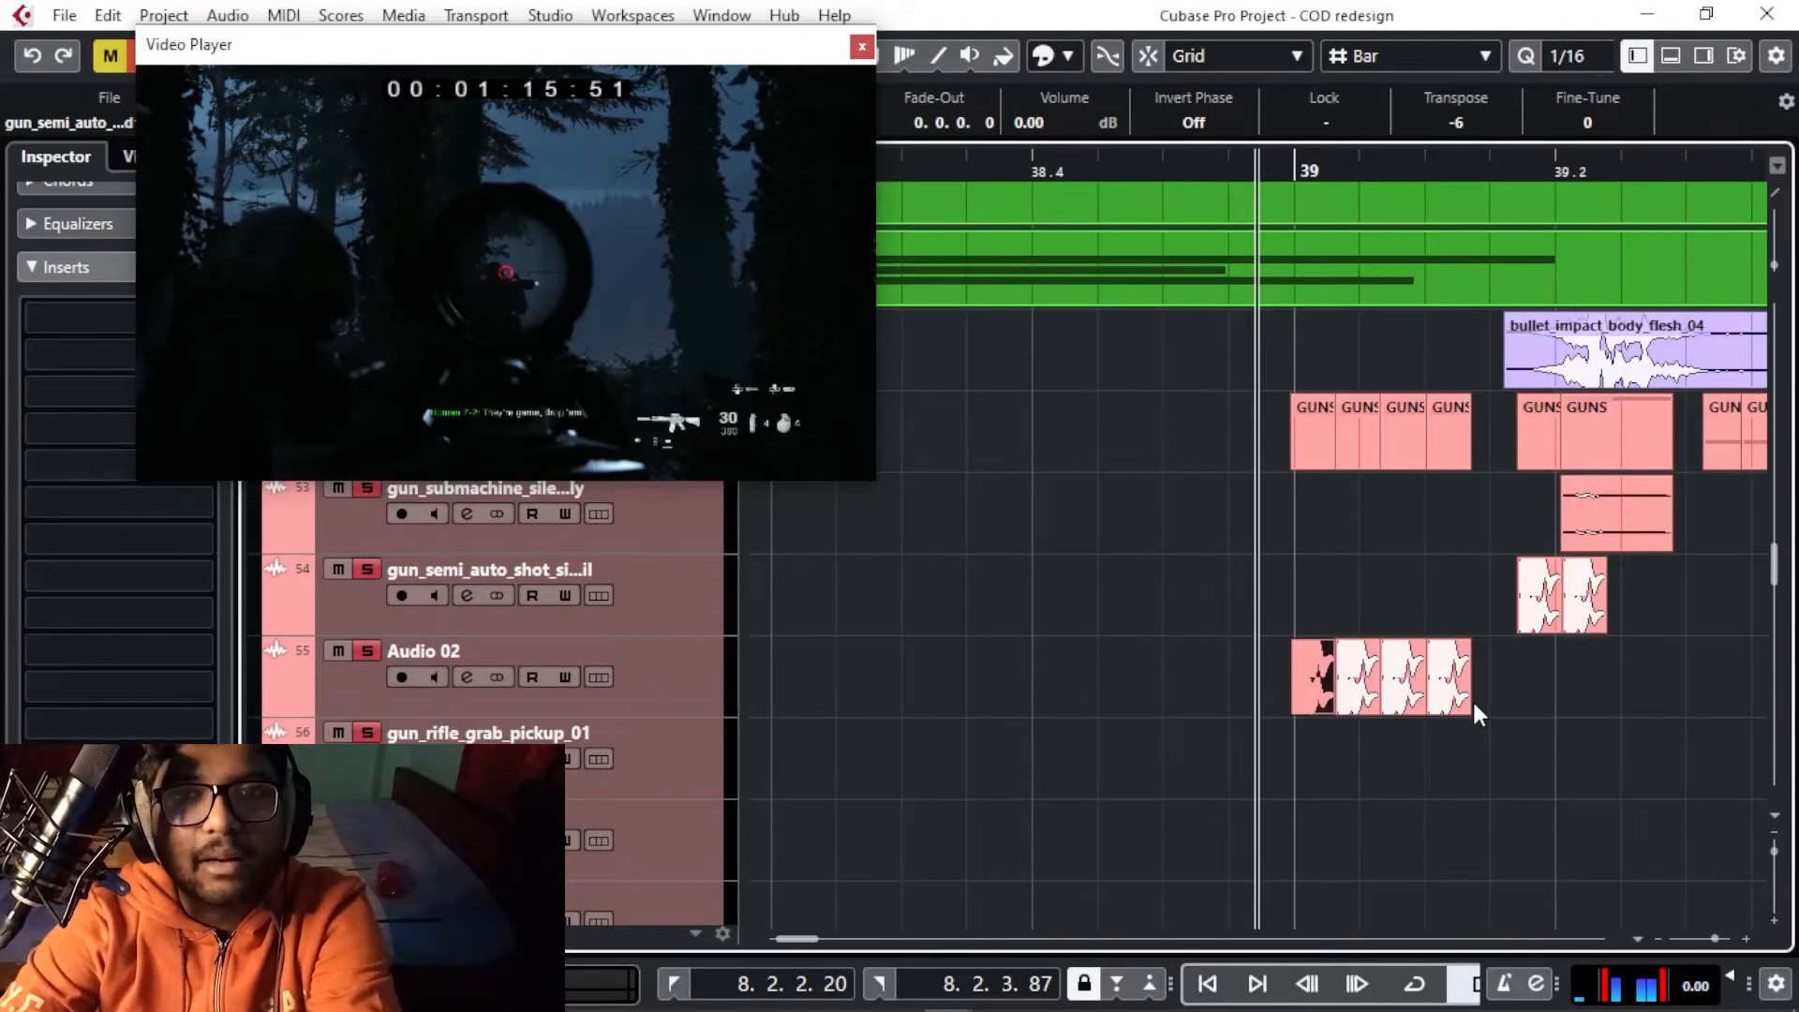
Play all the gunshot layers from just before bar 39 to bar 40 while reviewing the lower gun tracks
{"action": "key", "text": "space"}
{"action": "key", "text": "g"}
{"action": "key", "text": "g"}
{"action": "key", "text": "g"}
{"action": "scroll", "coordinate": [1473, 704], "scroll_direction": "down", "scroll_amount": 4}
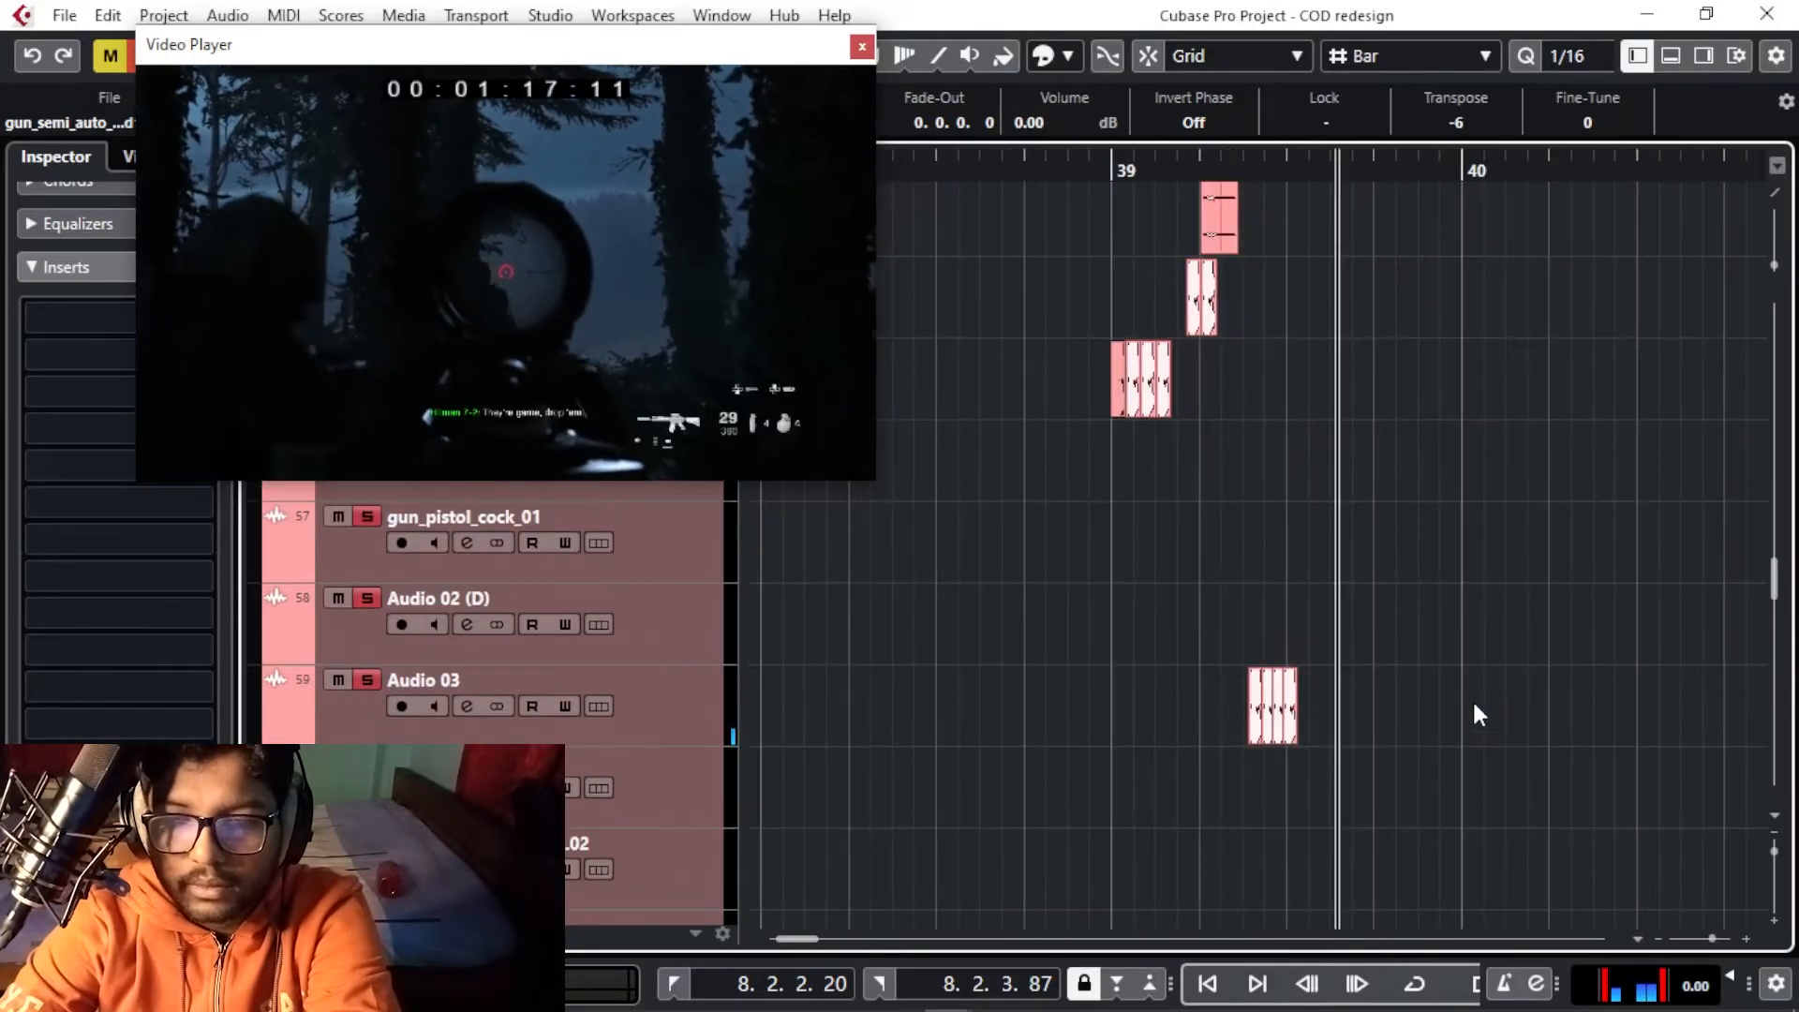
{"action": "scroll", "coordinate": [1474, 700], "scroll_direction": "down", "scroll_amount": 6}
{"action": "scroll", "coordinate": [1138, 491], "scroll_direction": "up", "scroll_amount": 2}
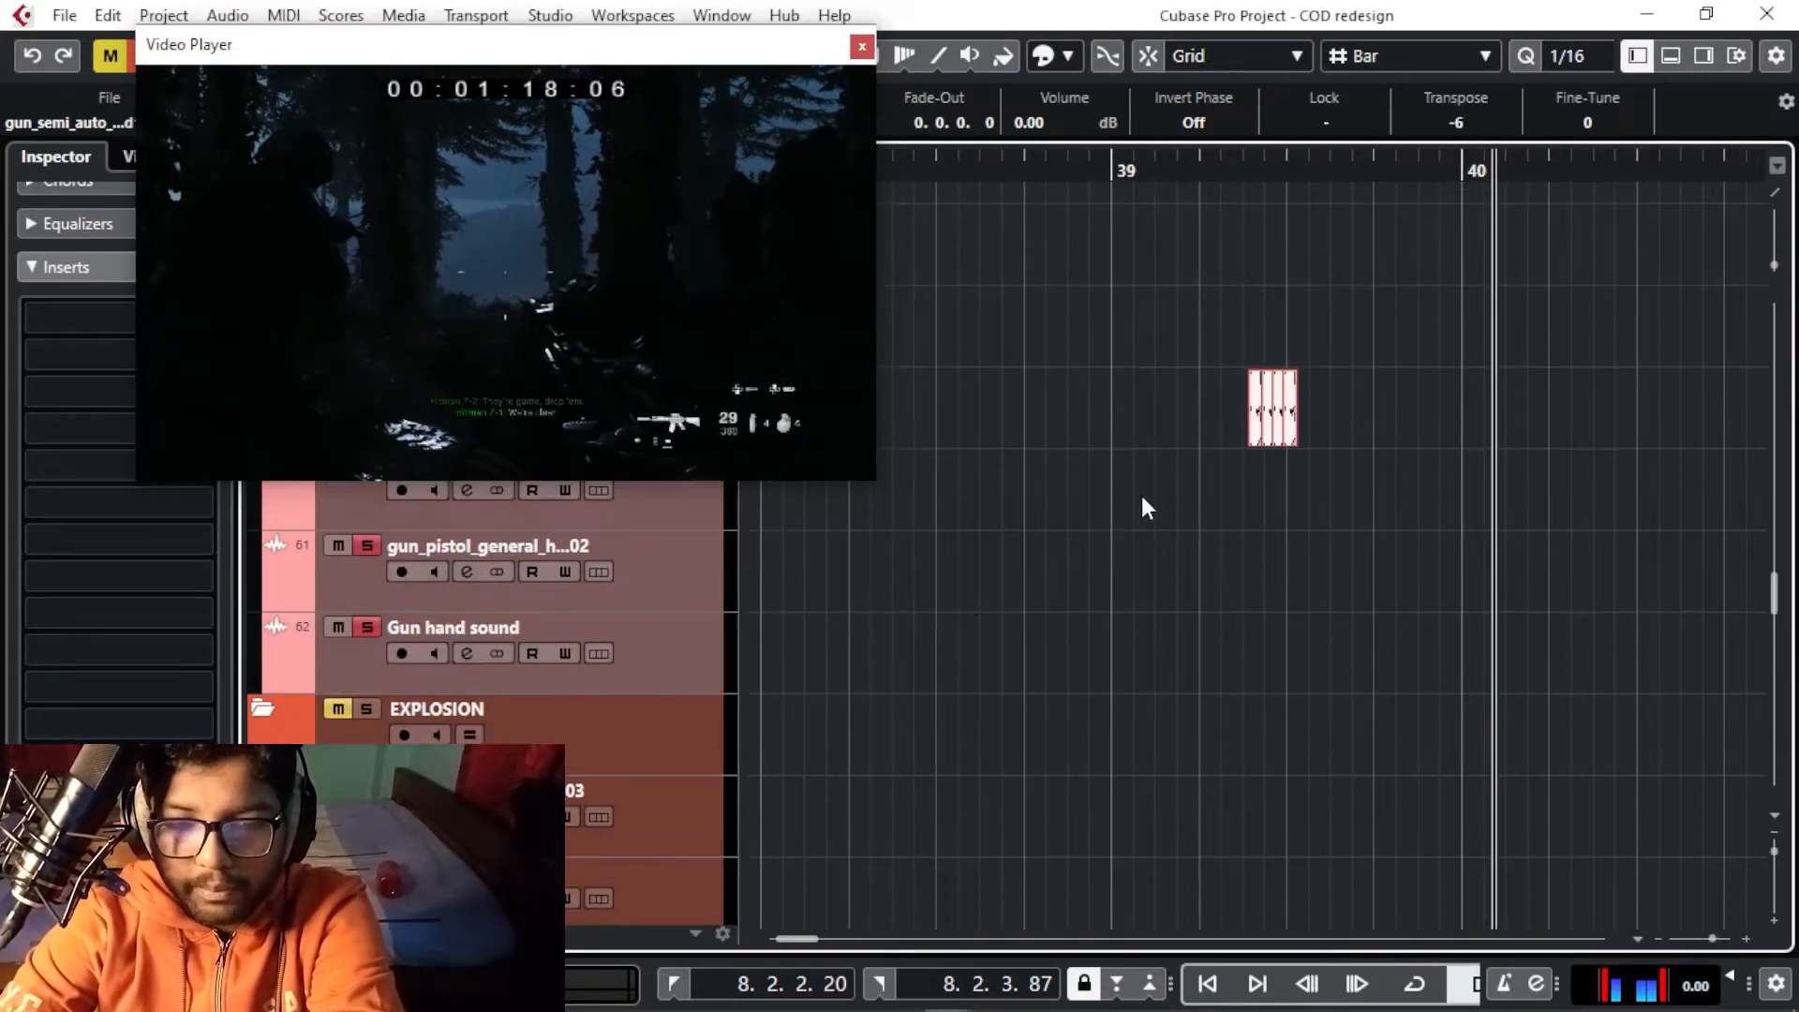
{"action": "scroll", "coordinate": [1148, 493], "scroll_direction": "down", "scroll_amount": 4}
{"action": "scroll", "coordinate": [1203, 506], "scroll_direction": "up", "scroll_amount": 6}
Continue playback past bar 40 while reviewing the footstep sampler parts, and stop just before bar 43
{"action": "key", "text": "space"}
{"action": "key", "text": "g"}
{"action": "key", "text": "g"}
{"action": "scroll", "coordinate": [1263, 527], "scroll_direction": "up", "scroll_amount": 3}
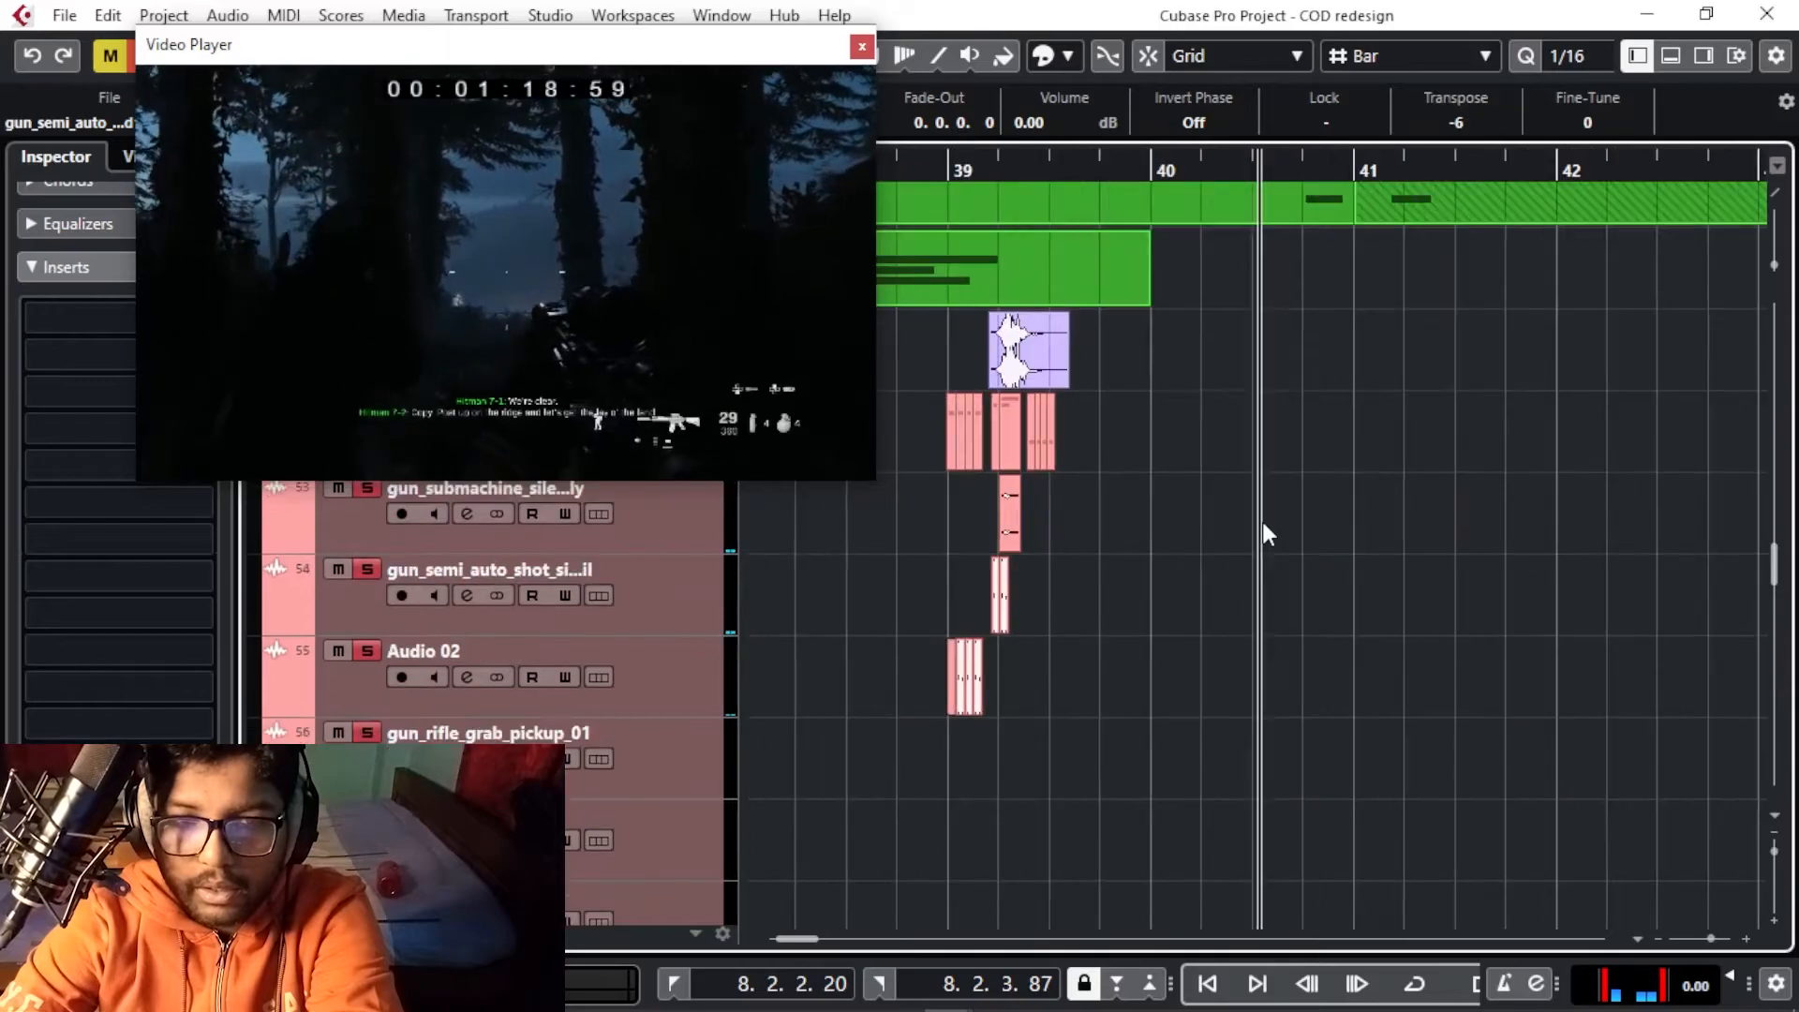
{"action": "scroll", "coordinate": [1265, 530], "scroll_direction": "up", "scroll_amount": 2}
{"action": "key", "text": "g"}
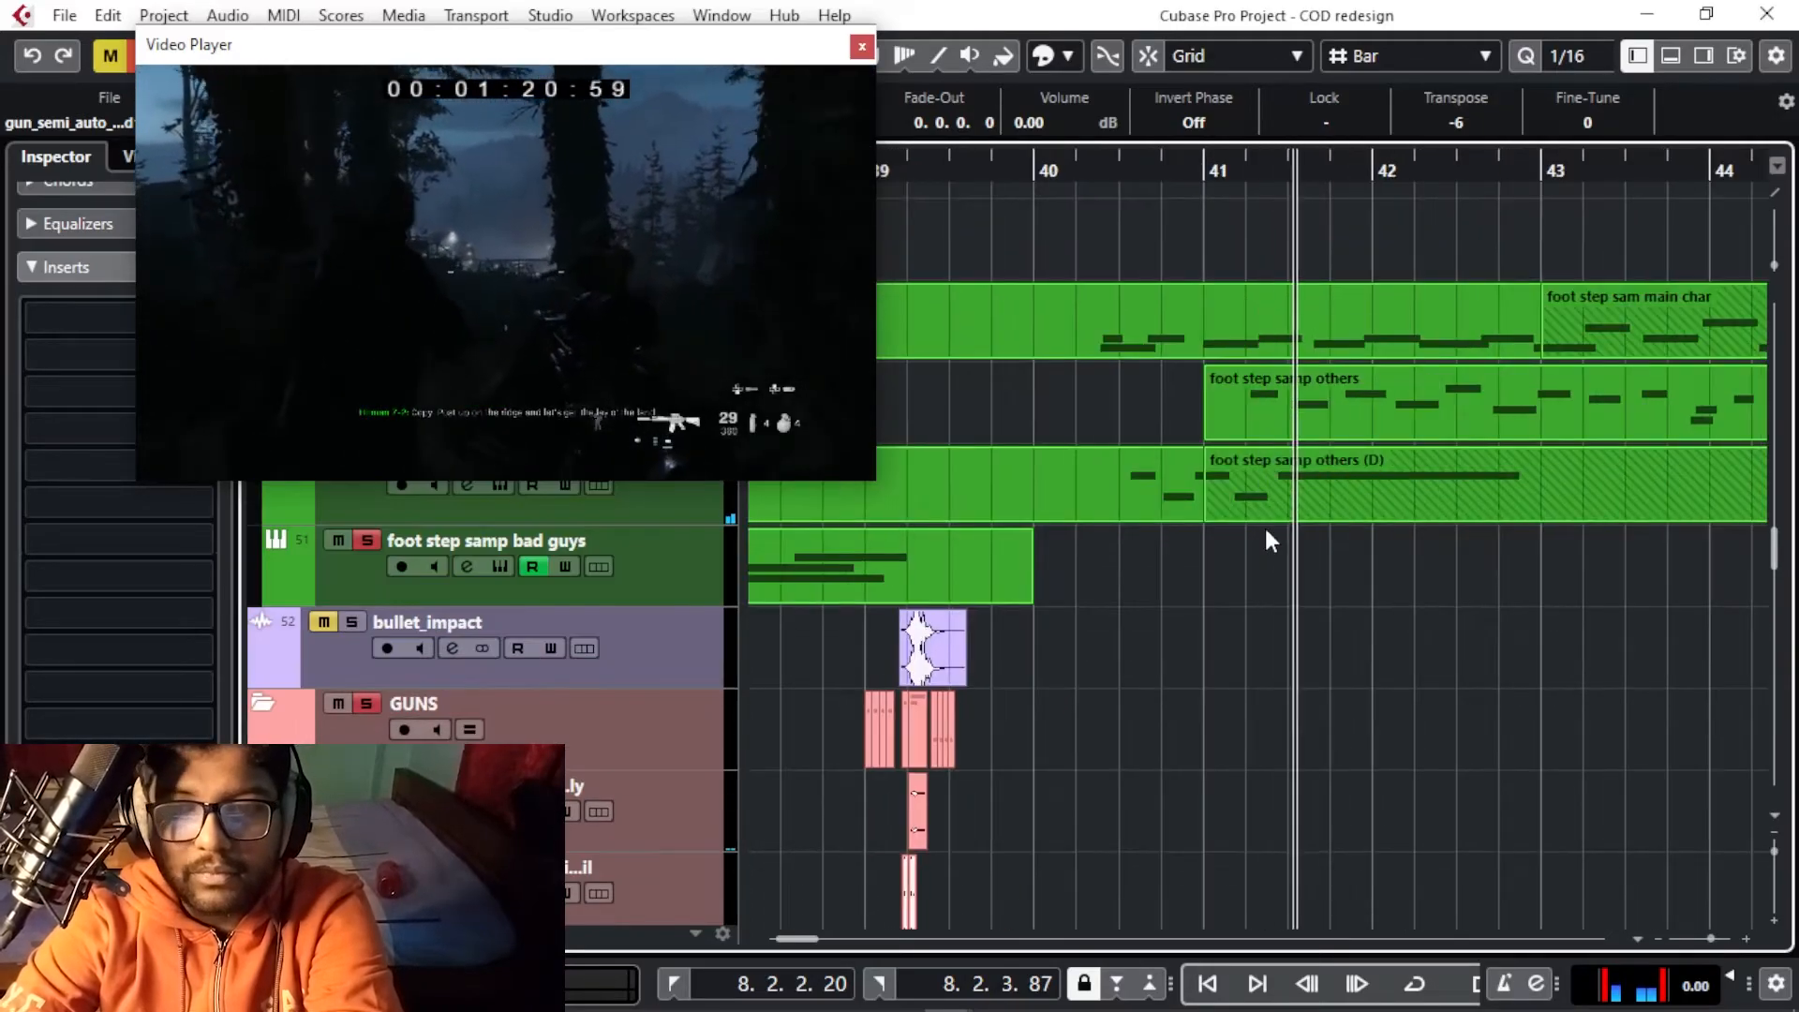
{"action": "key", "text": "g"}
{"action": "key", "text": "g"}
{"action": "key", "text": "g"}
{"action": "key", "text": "g"}
{"action": "key", "text": "g"}
{"action": "key", "text": "g"}
{"action": "key", "text": "g"}
{"action": "key", "text": "g"}
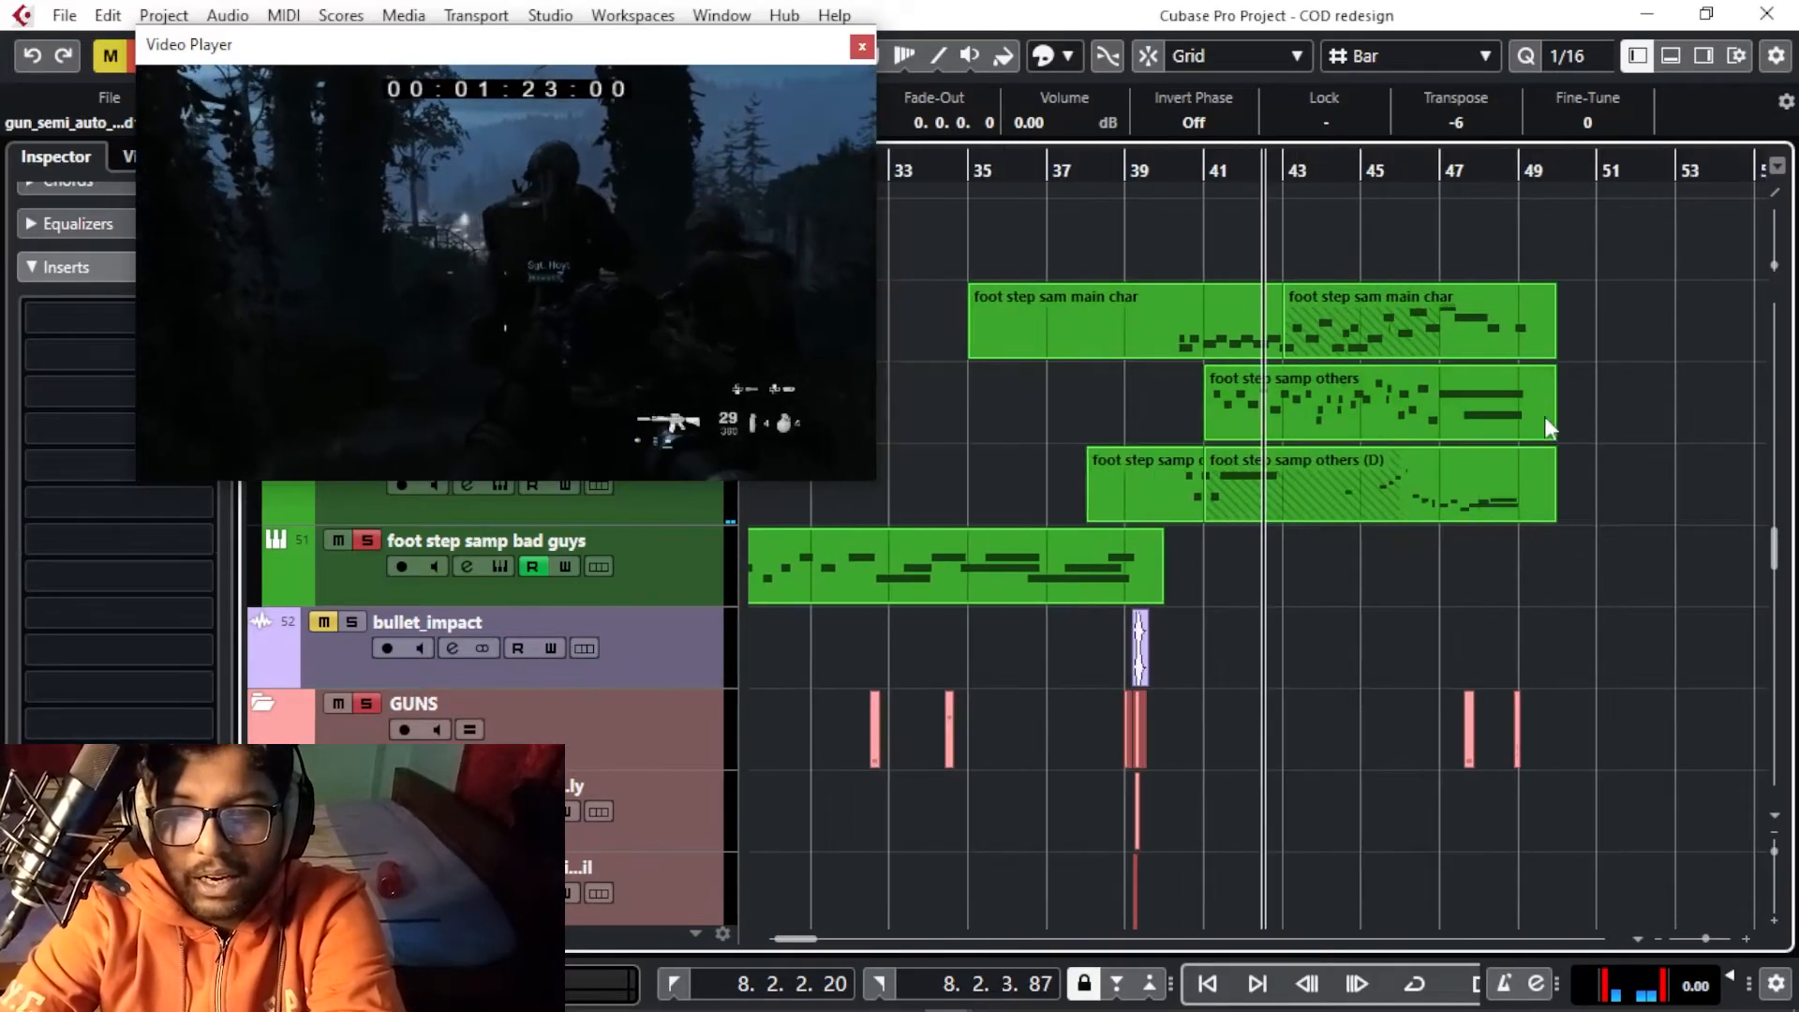
{"action": "key", "text": "h"}
{"action": "key", "text": "h"}
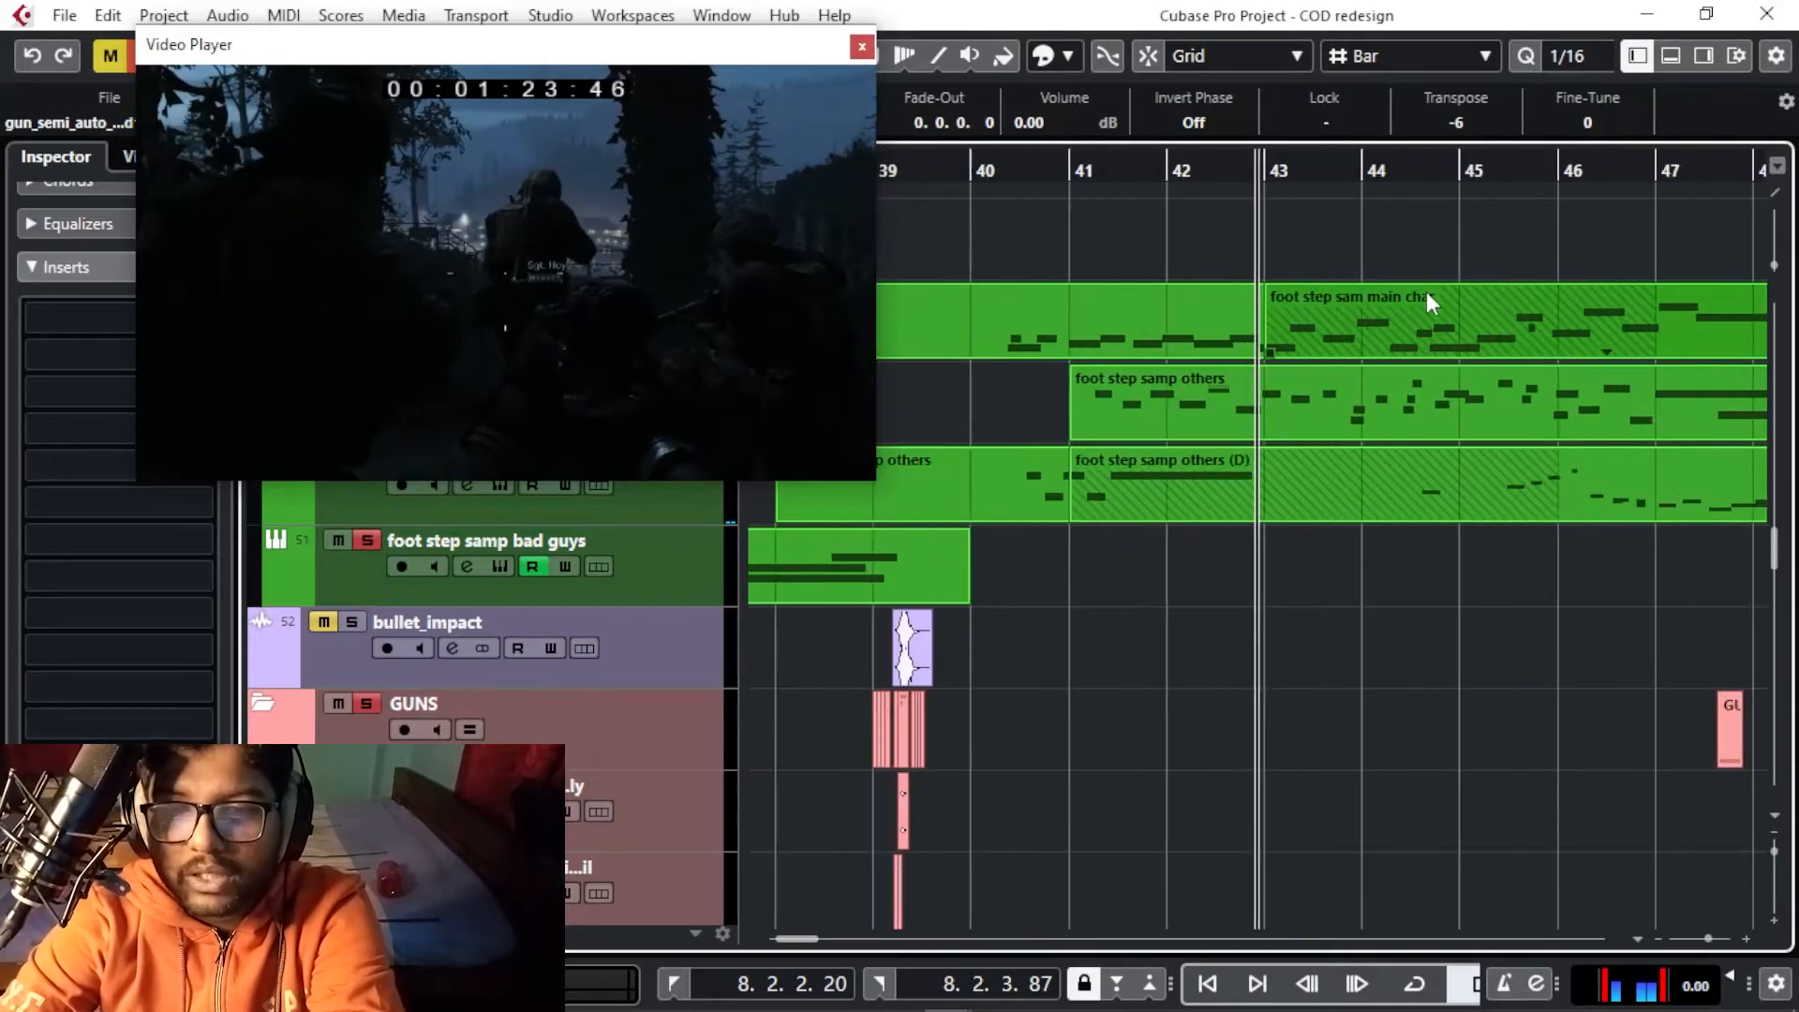
Select the foot step sam main char, foot step samp others and foot step samp others (D) parts one after another
{"action": "left_click", "coordinate": [1436, 294]}
{"action": "left_click", "coordinate": [1104, 390]}
{"action": "left_click", "coordinate": [1211, 517]}
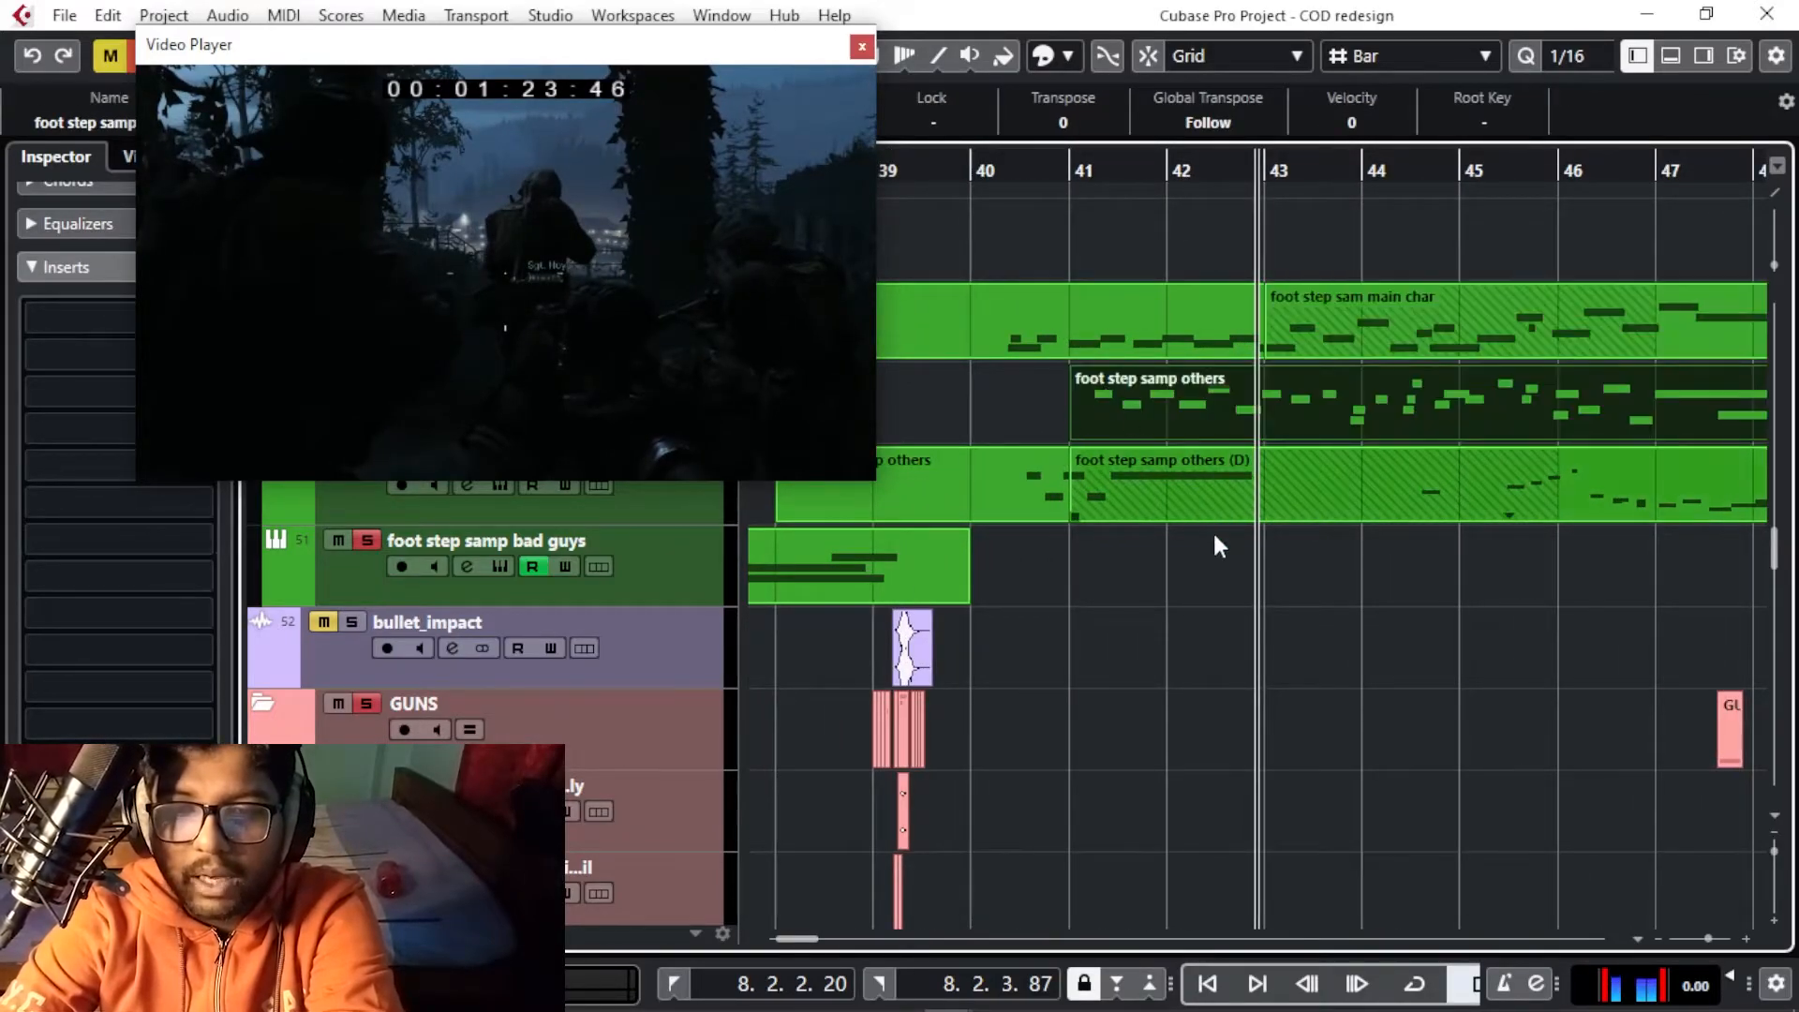
Resume playback from just before bar 43 and follow the three footstep sampler parts toward bar 45
{"action": "key", "text": "g"}
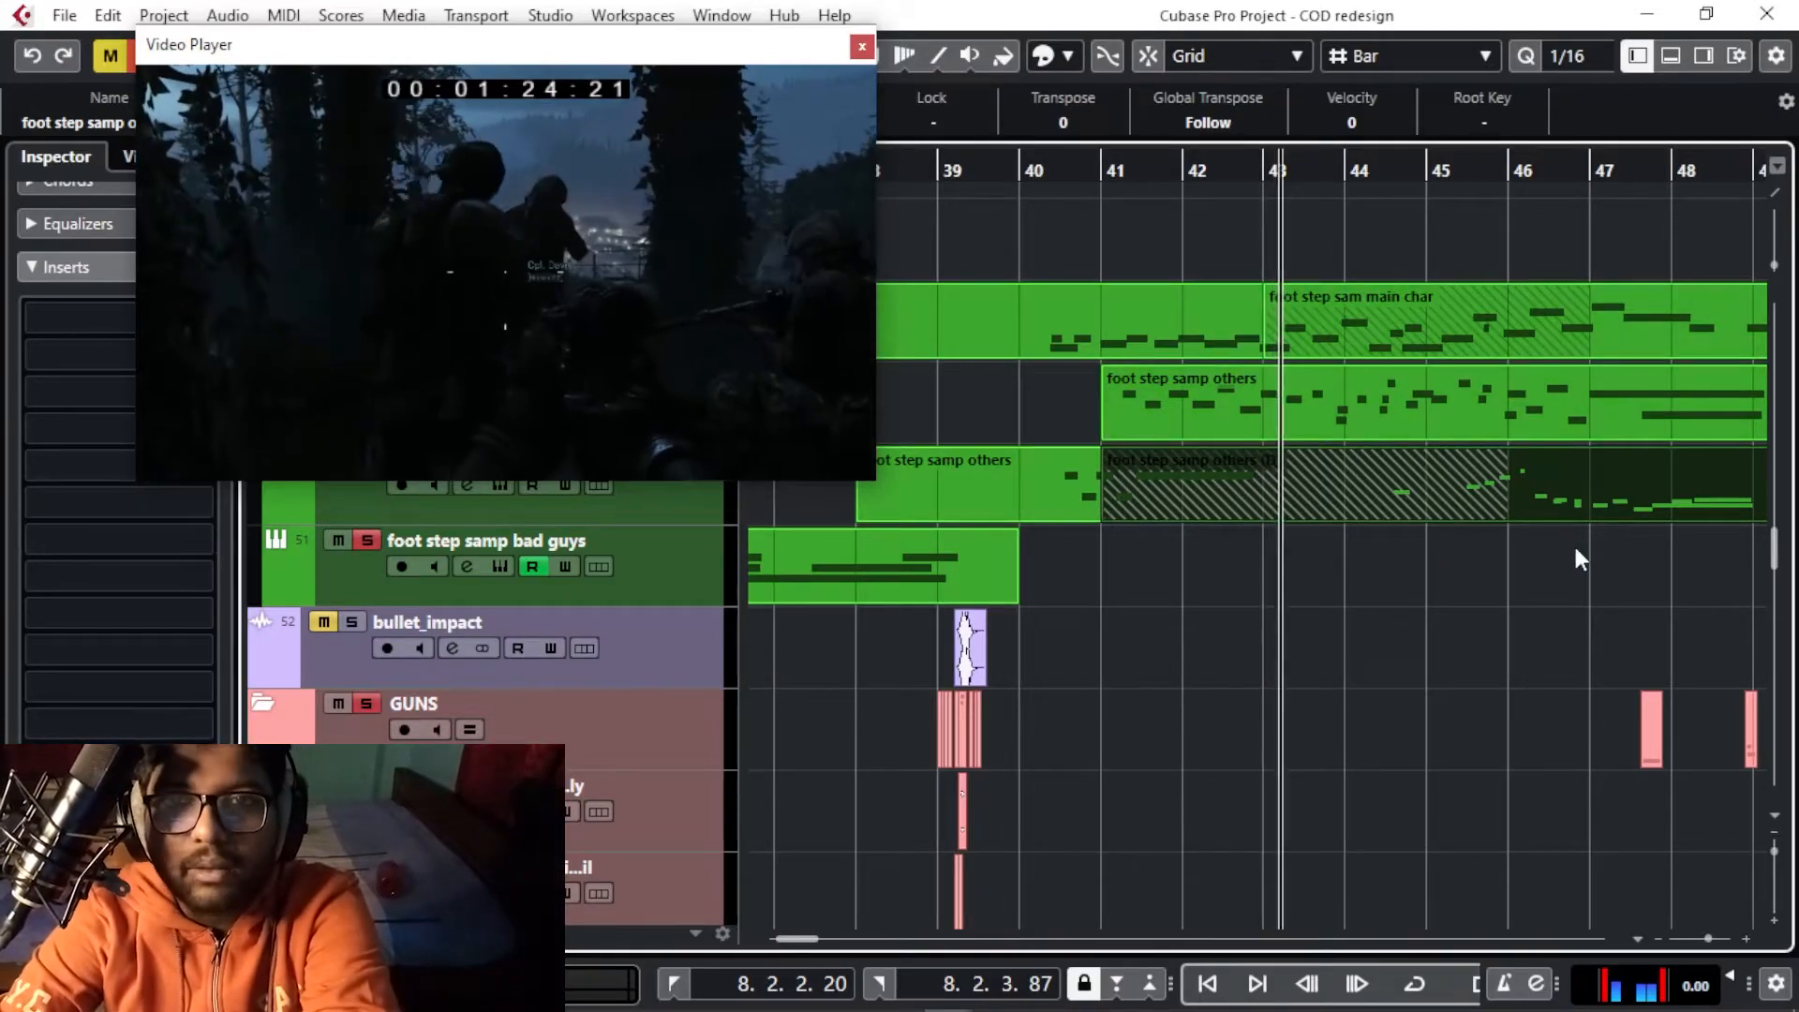
{"action": "scroll", "coordinate": [1576, 534], "scroll_direction": "up", "scroll_amount": 2}
{"action": "key", "text": "g"}
{"action": "key", "text": "g"}
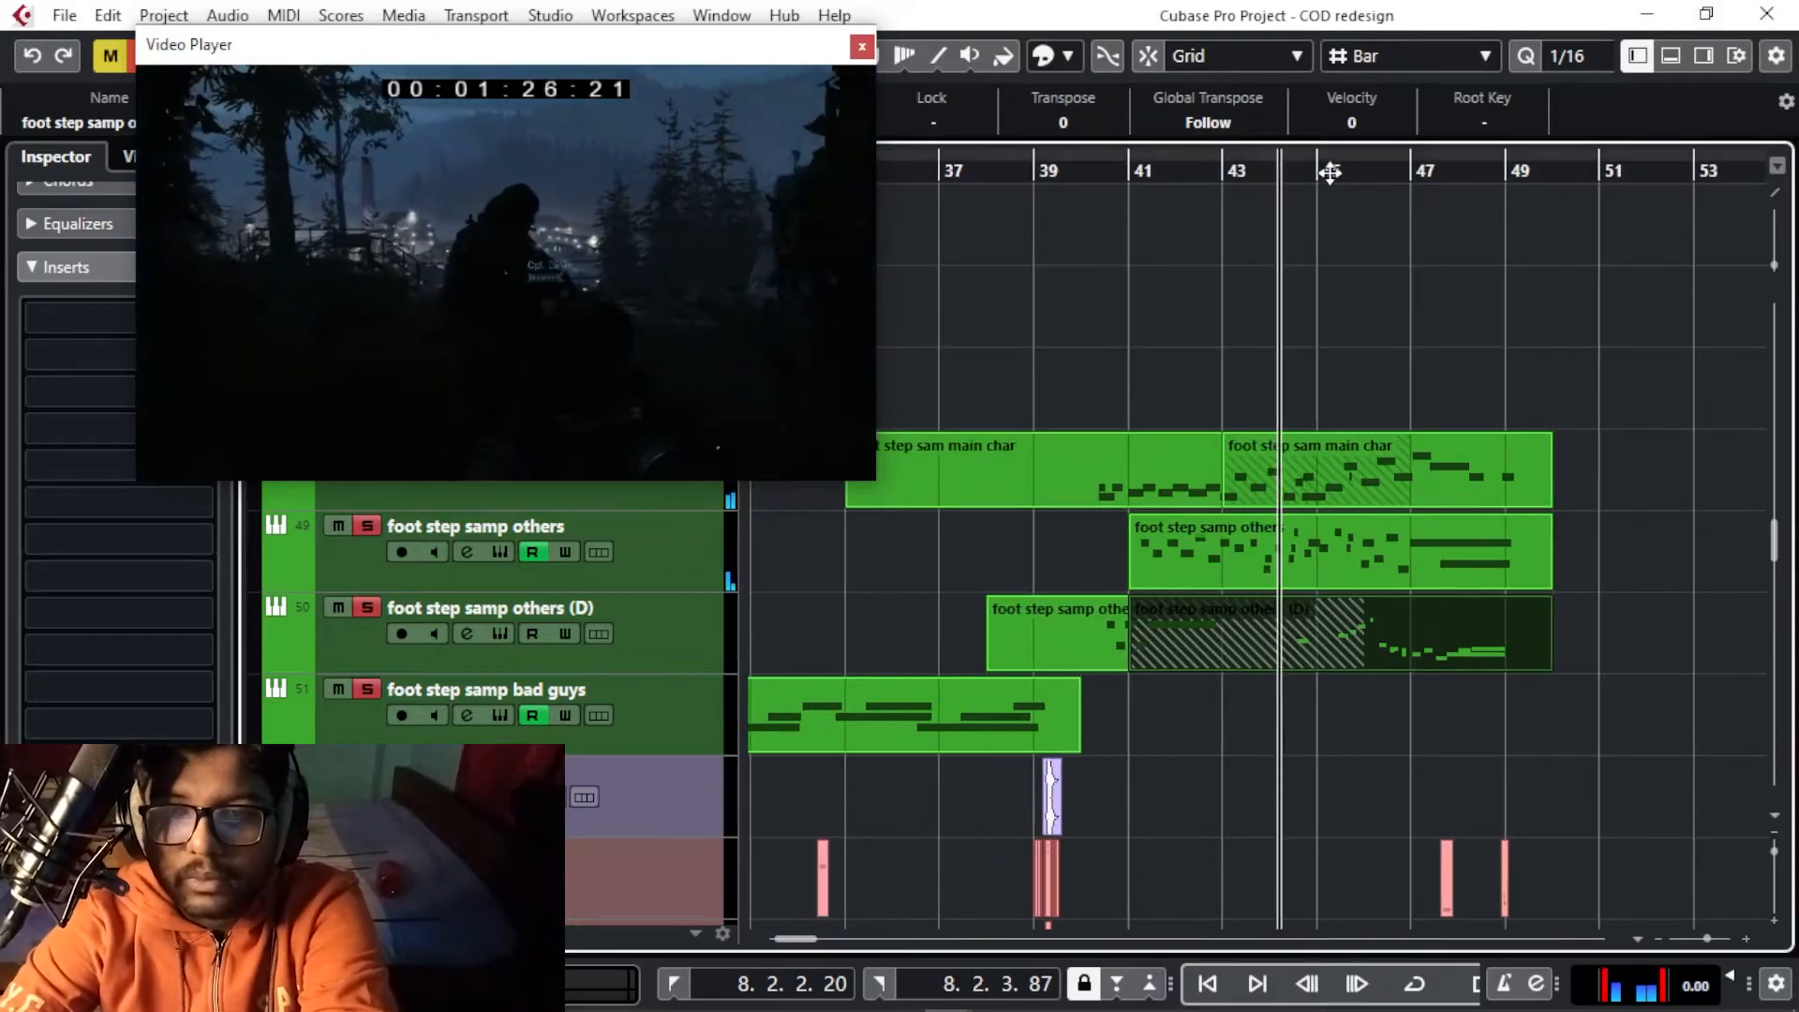
View the samples in the foot step sam main char instrument, close it, and turn off the track's record enable
{"action": "left_click", "coordinate": [1302, 576]}
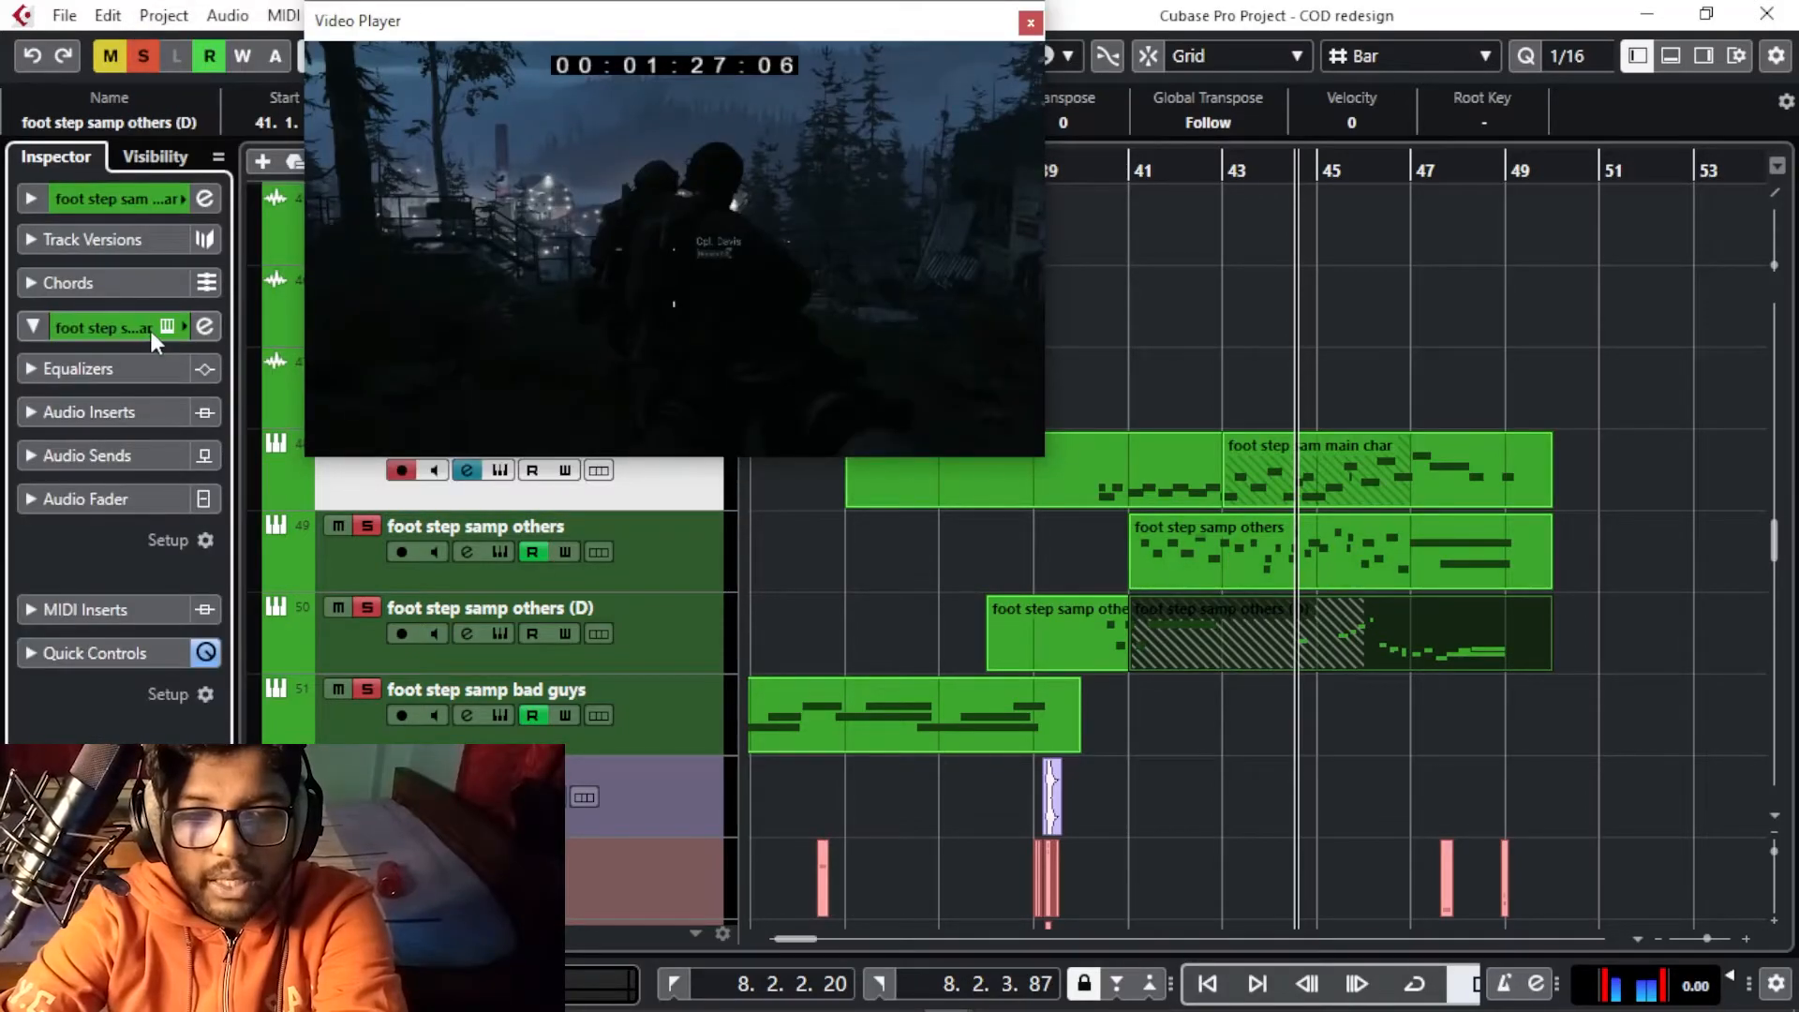
{"action": "left_click", "coordinate": [169, 330]}
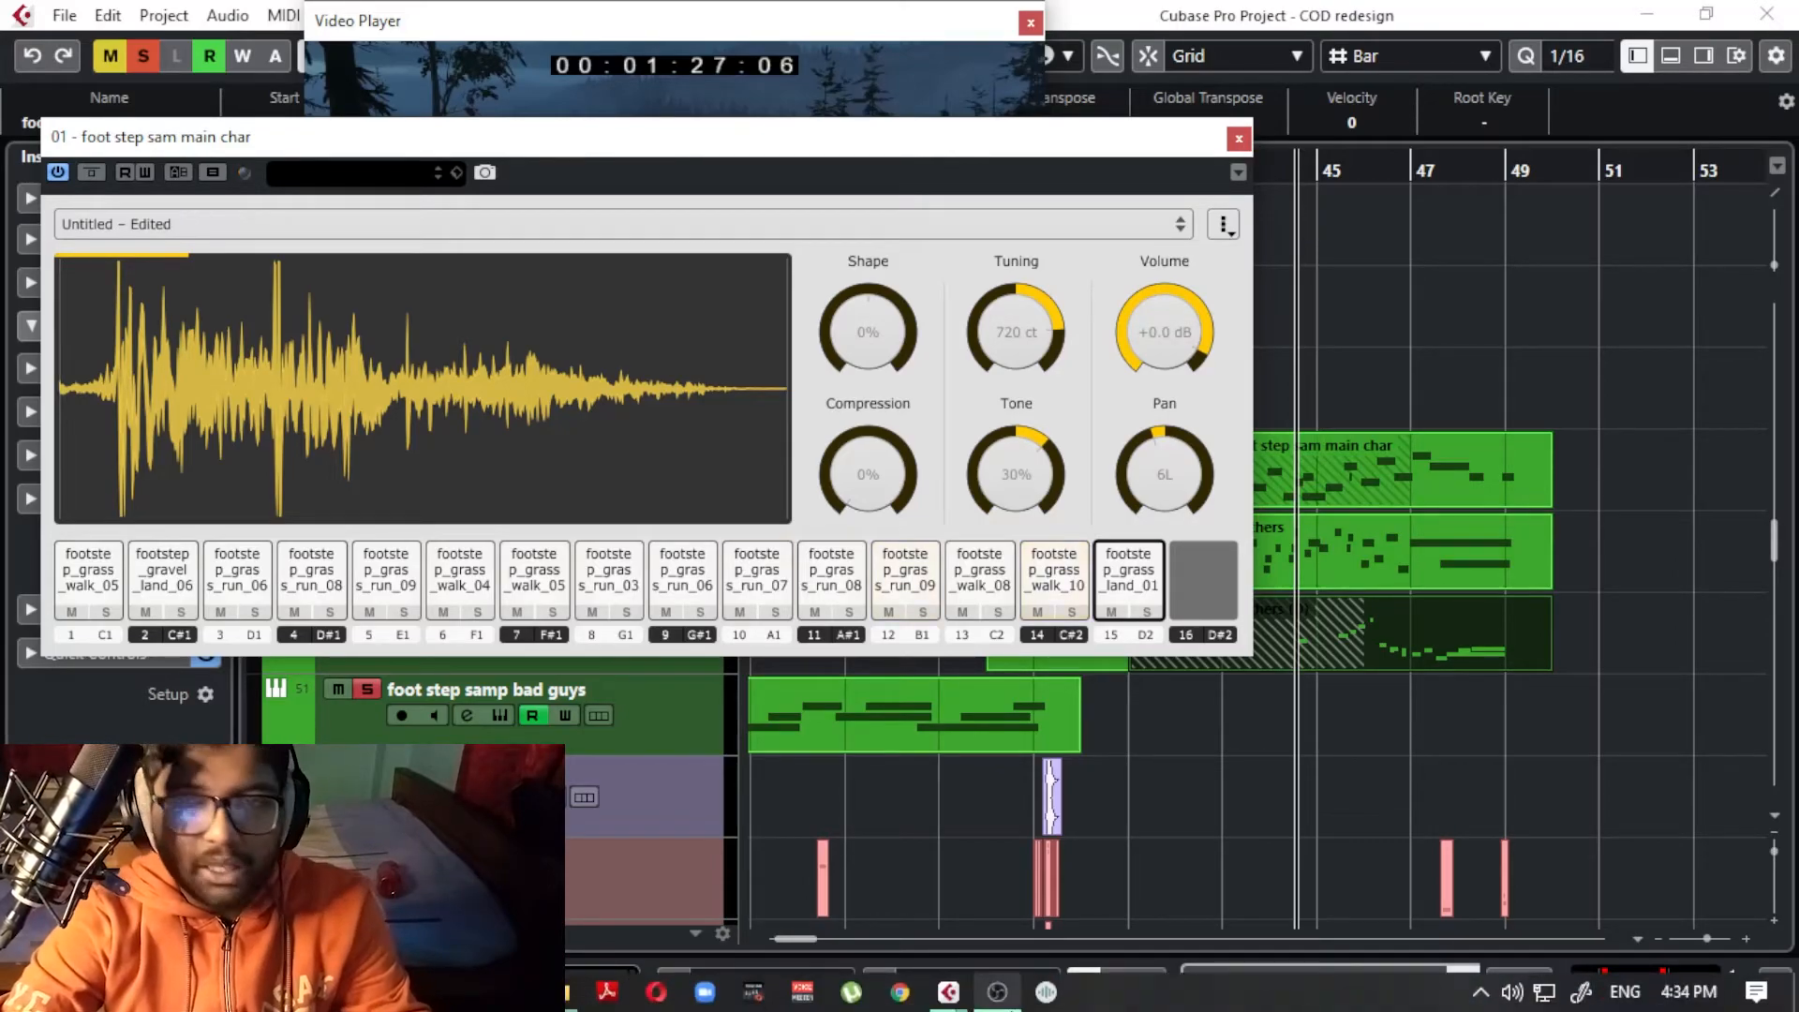
{"action": "left_click", "coordinate": [1238, 139]}
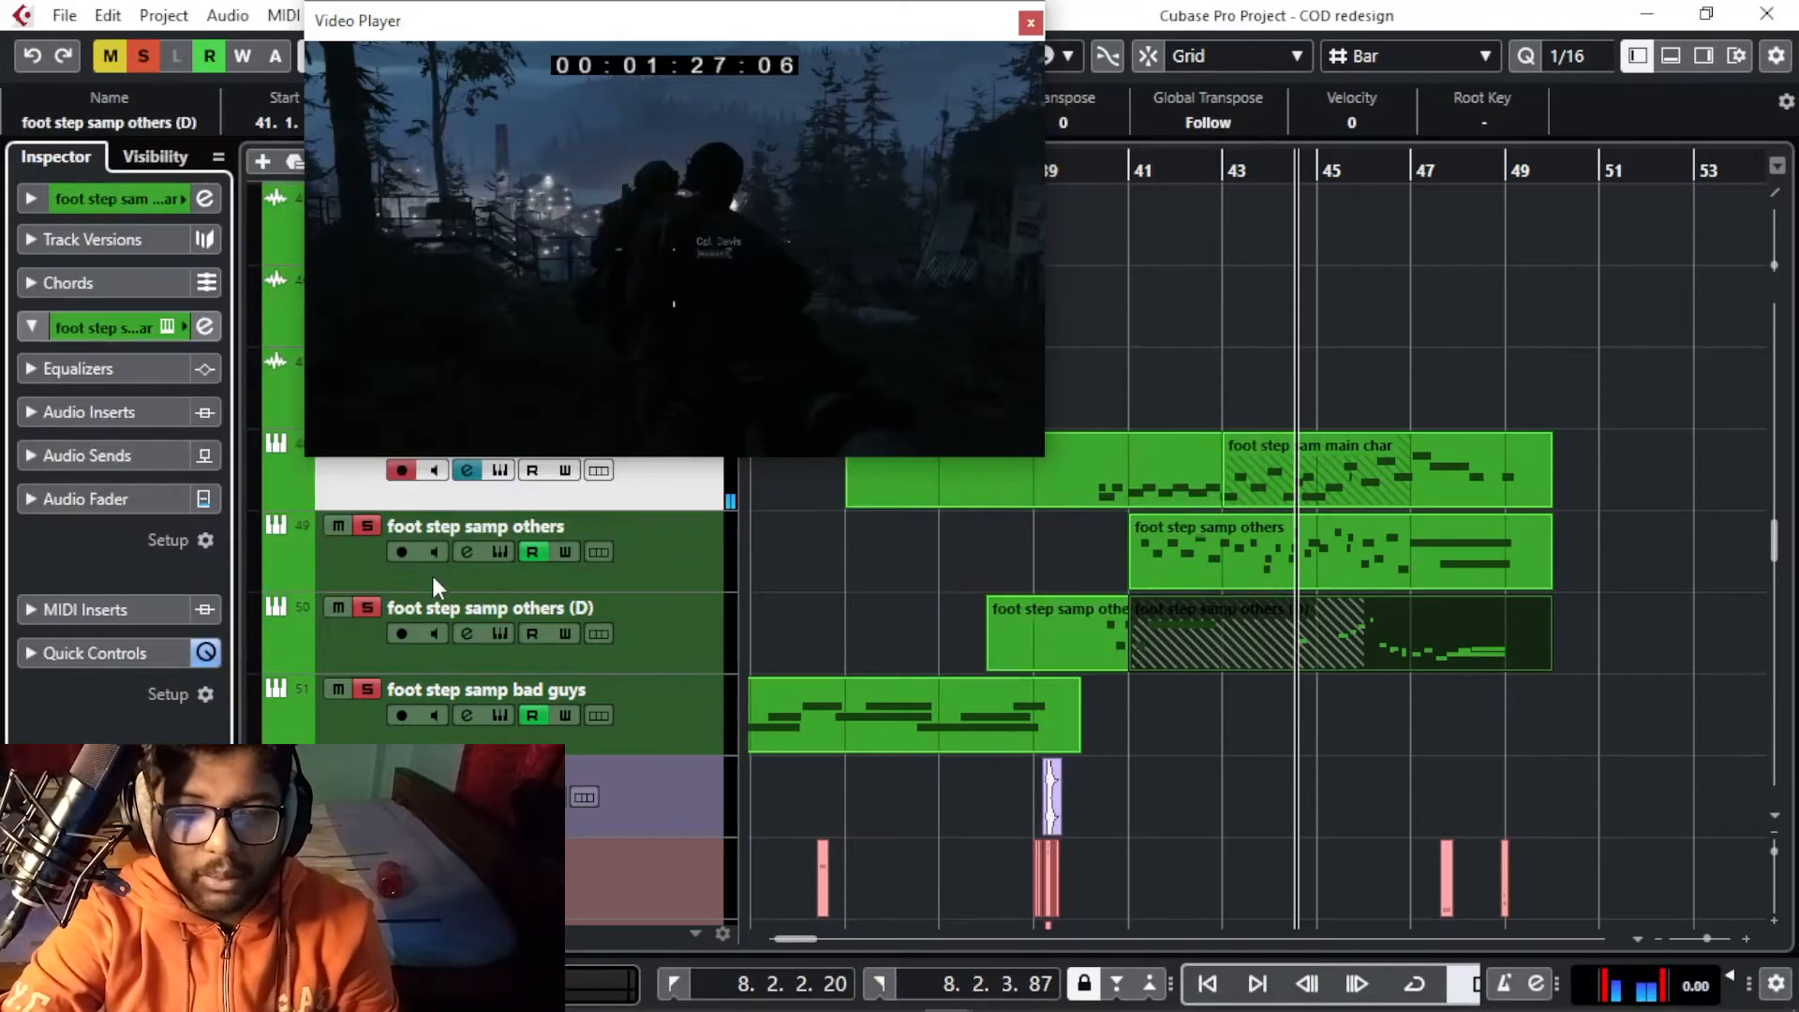
{"action": "left_click", "coordinate": [408, 474]}
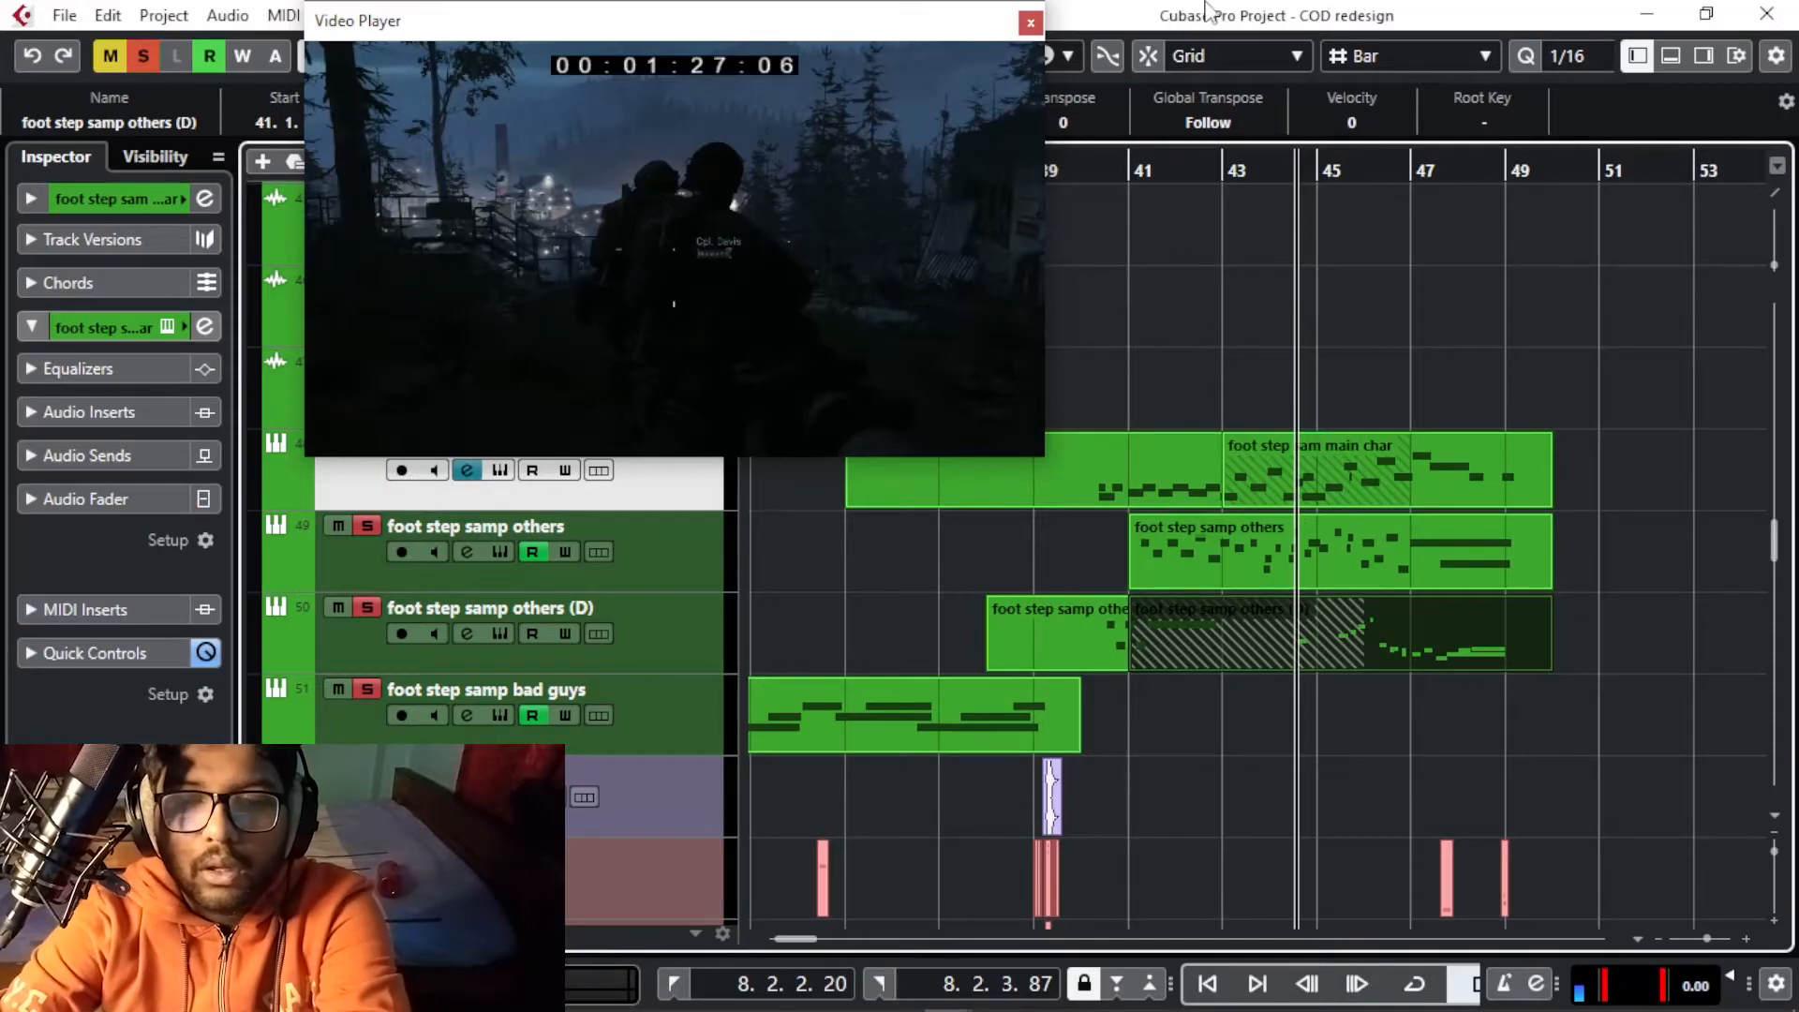
Look through the track list from the footstep sampler tracks down to the VEHICLE Sounds folder while following playback past bar 47
{"action": "scroll", "coordinate": [1499, 464], "scroll_direction": "up", "scroll_amount": 2}
{"action": "scroll", "coordinate": [1110, 435], "scroll_direction": "down", "scroll_amount": 2}
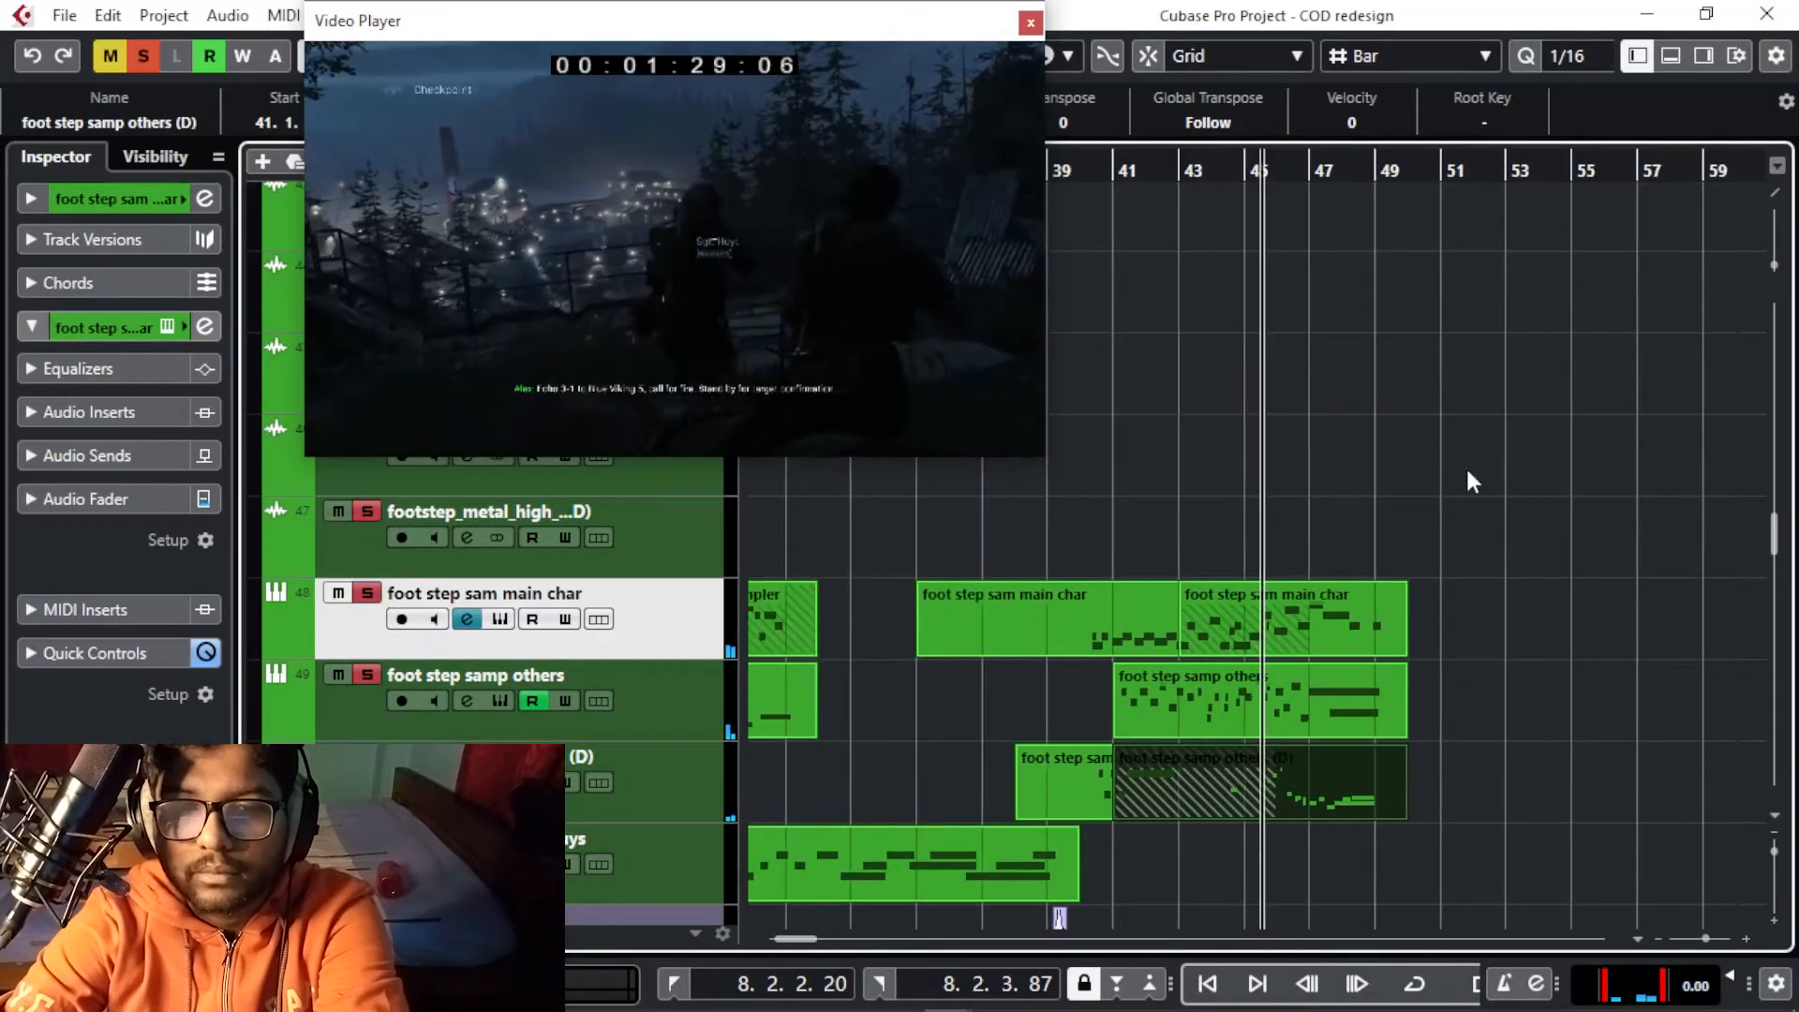
{"action": "scroll", "coordinate": [1567, 487], "scroll_direction": "down", "scroll_amount": 3}
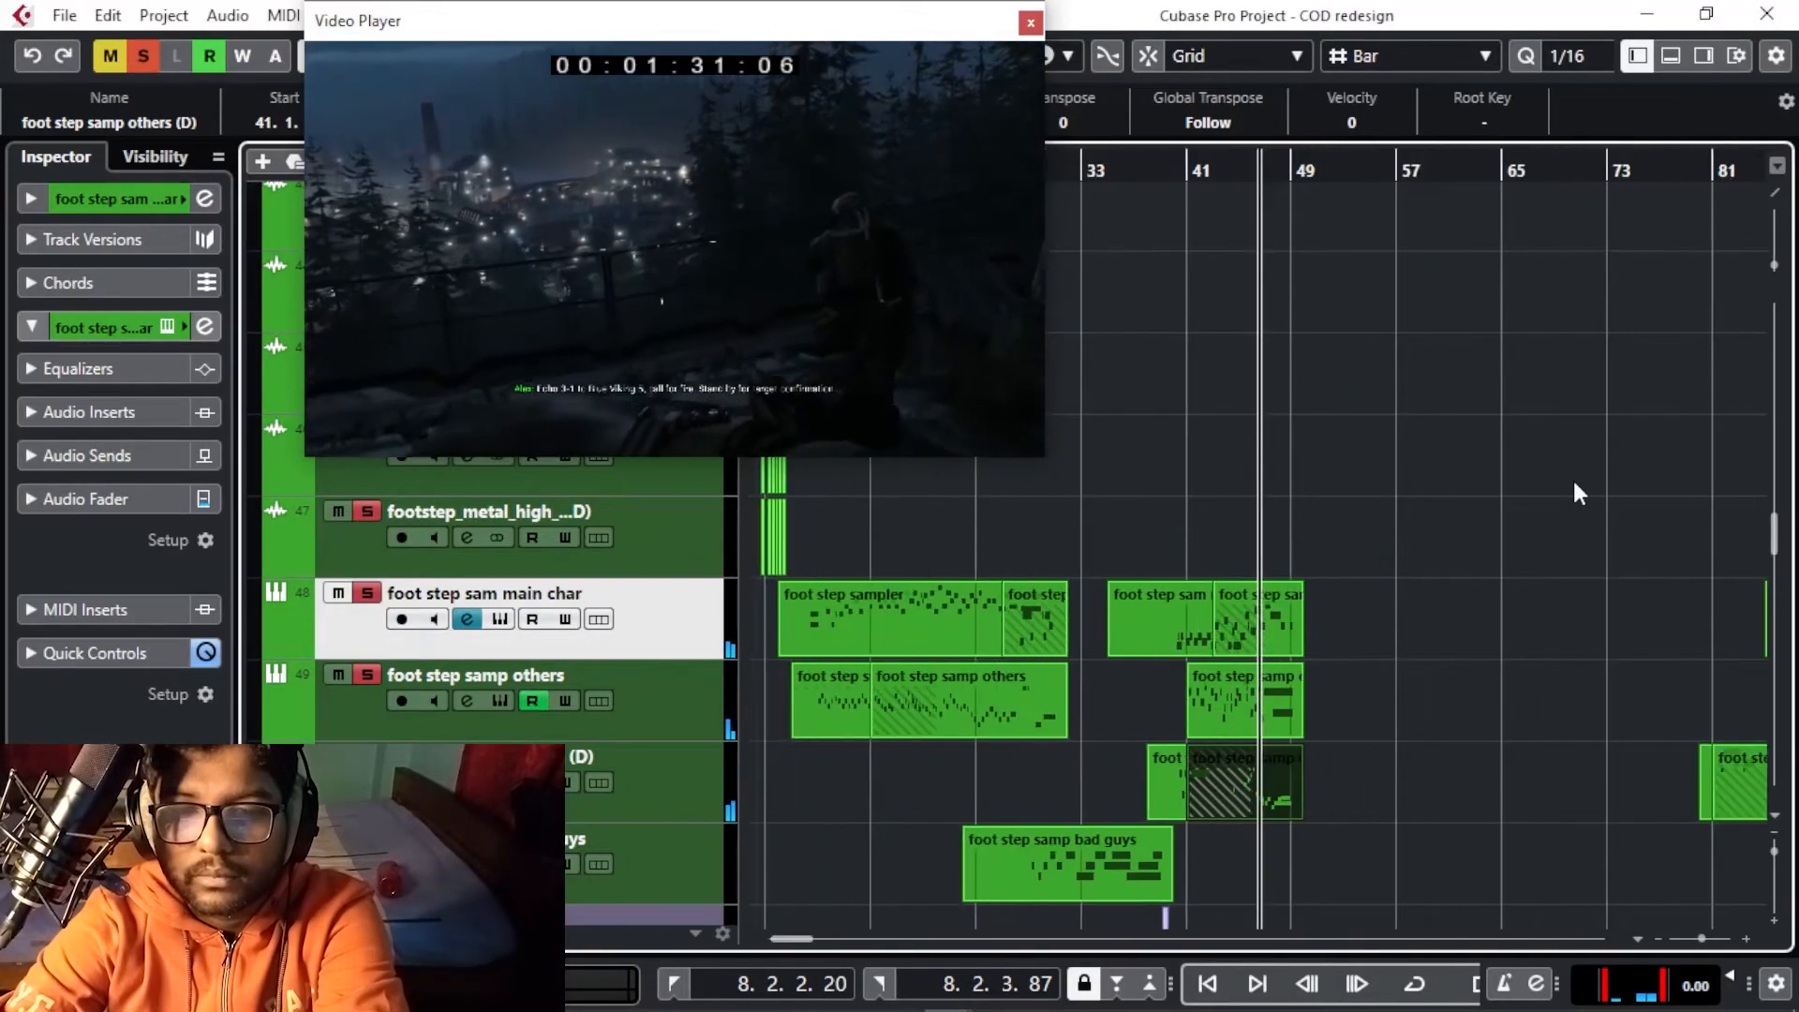
{"action": "scroll", "coordinate": [1574, 476], "scroll_direction": "up", "scroll_amount": 10}
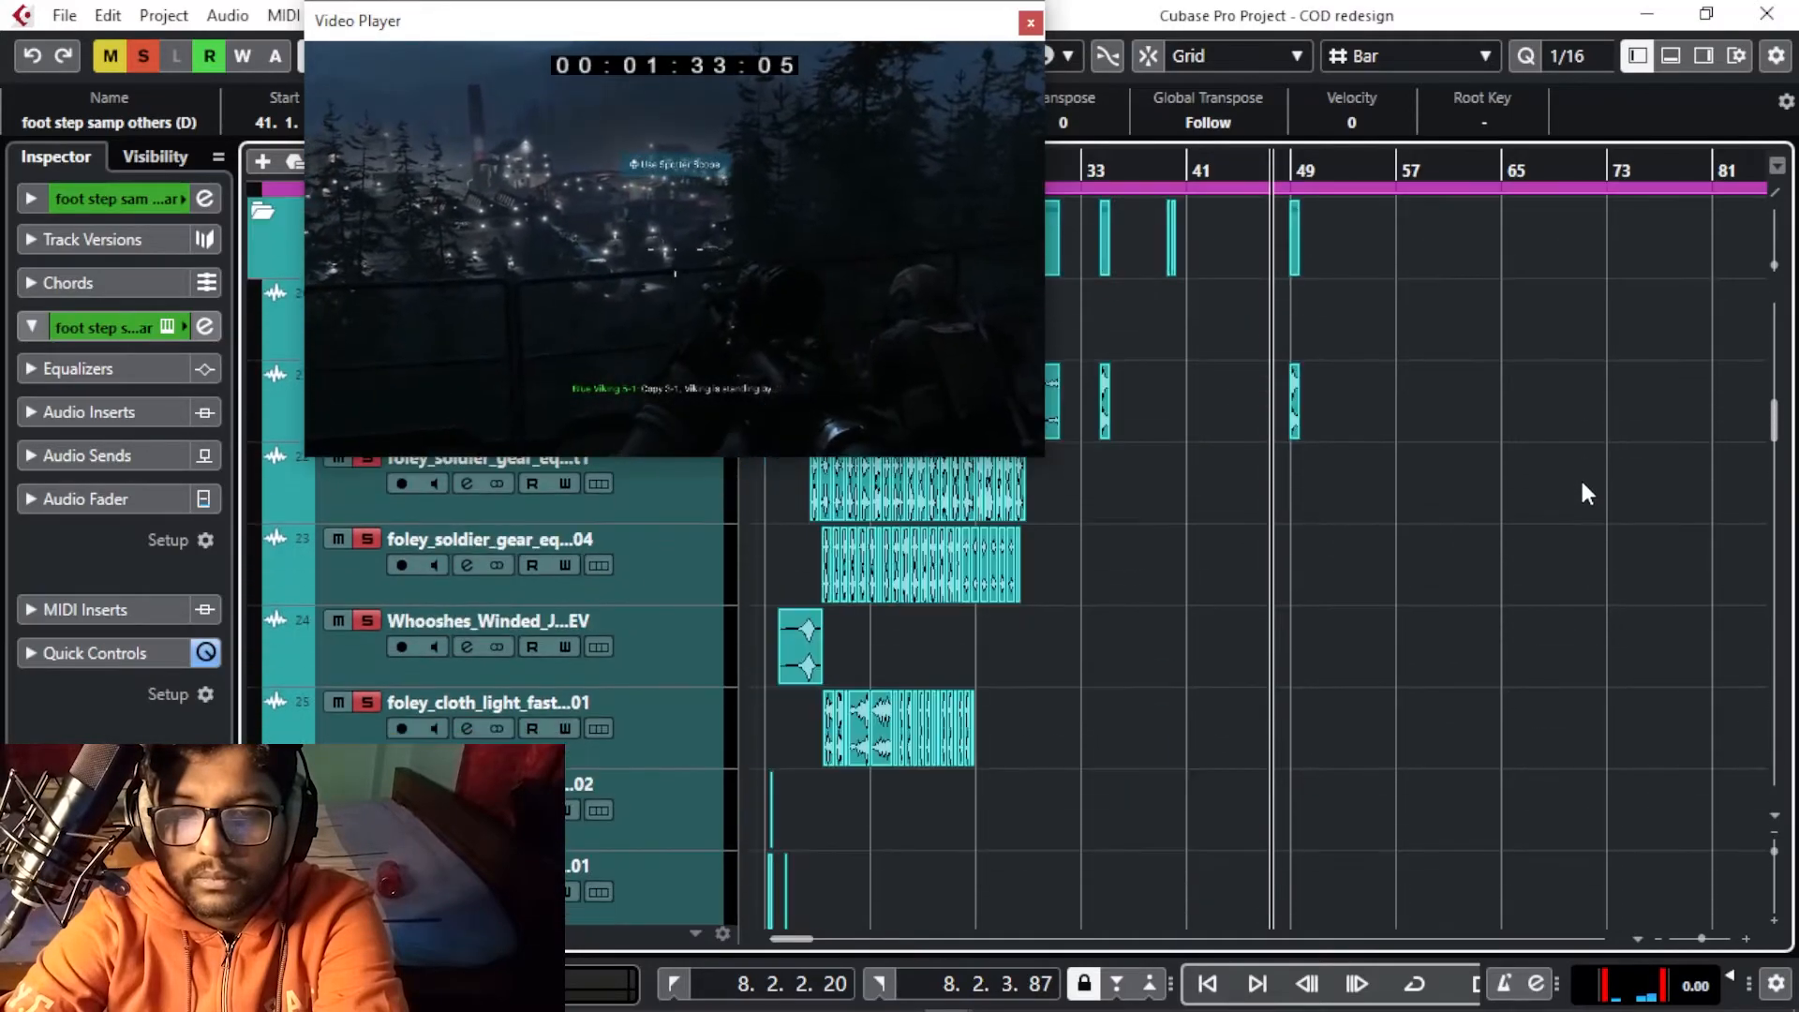
{"action": "scroll", "coordinate": [1593, 506], "scroll_direction": "down", "scroll_amount": 12}
{"action": "scroll", "coordinate": [1593, 506], "scroll_direction": "down", "scroll_amount": 10}
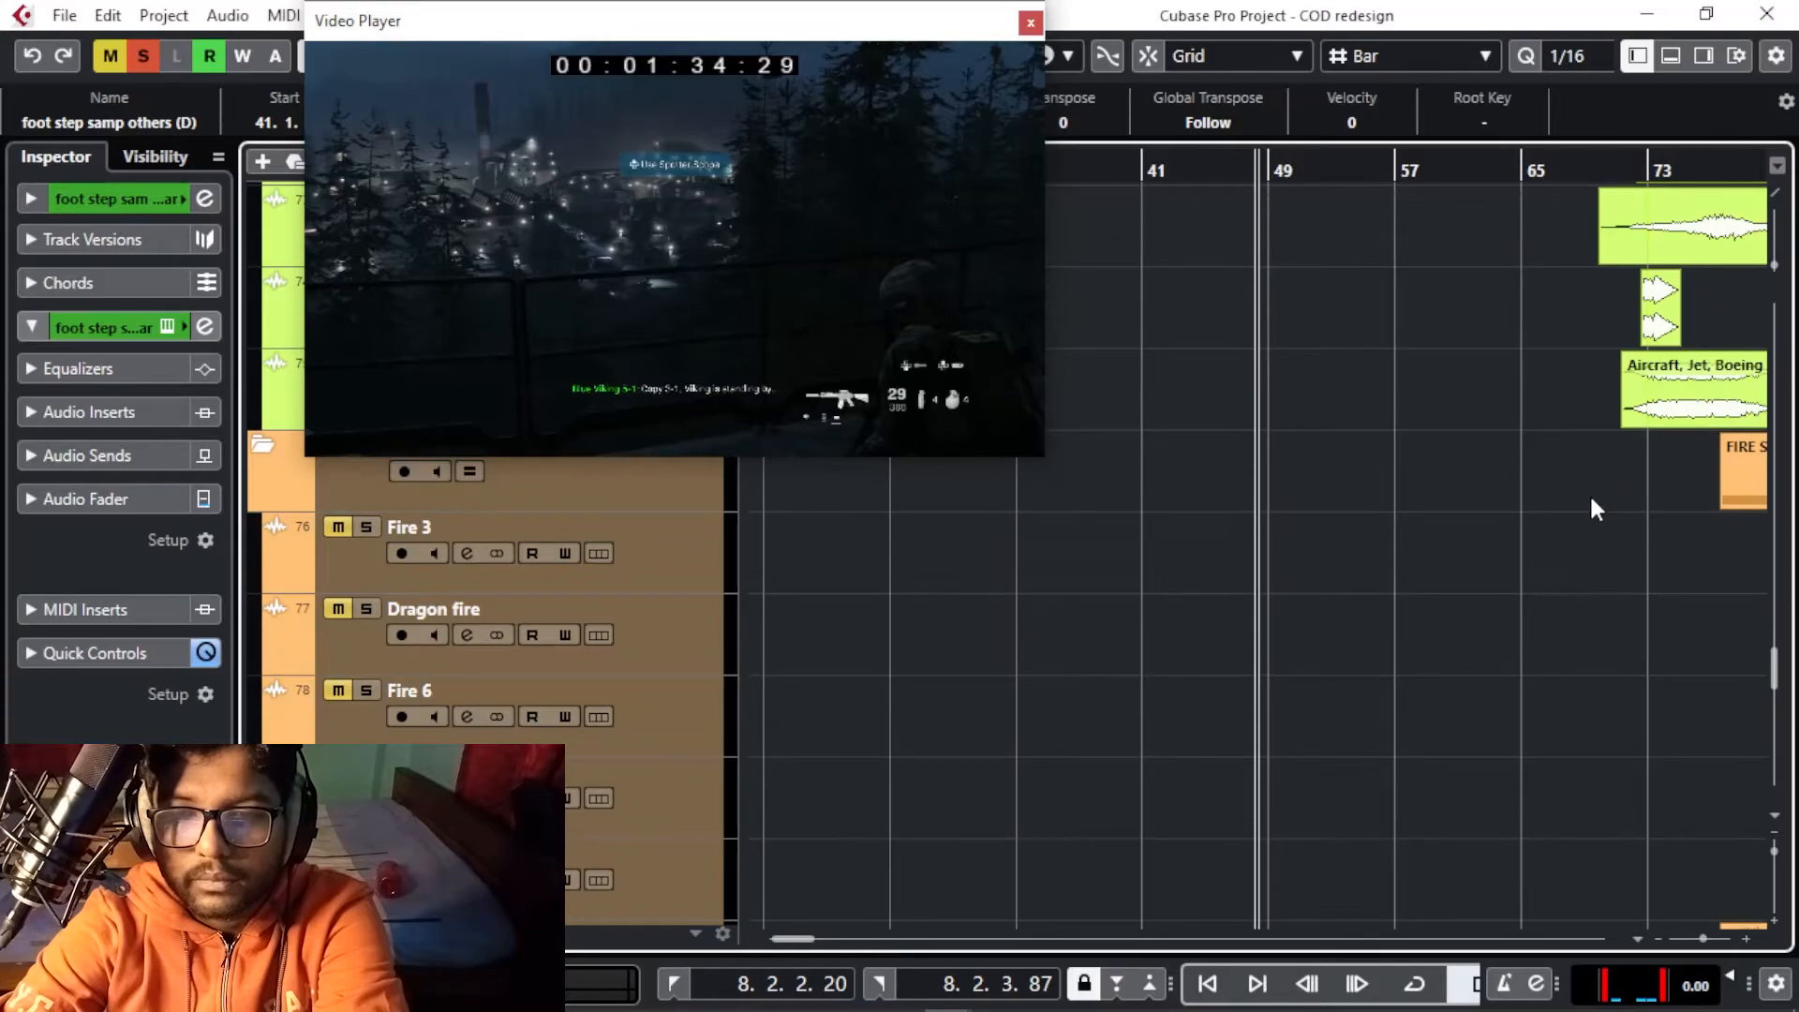
{"action": "scroll", "coordinate": [1589, 496], "scroll_direction": "down", "scroll_amount": 10}
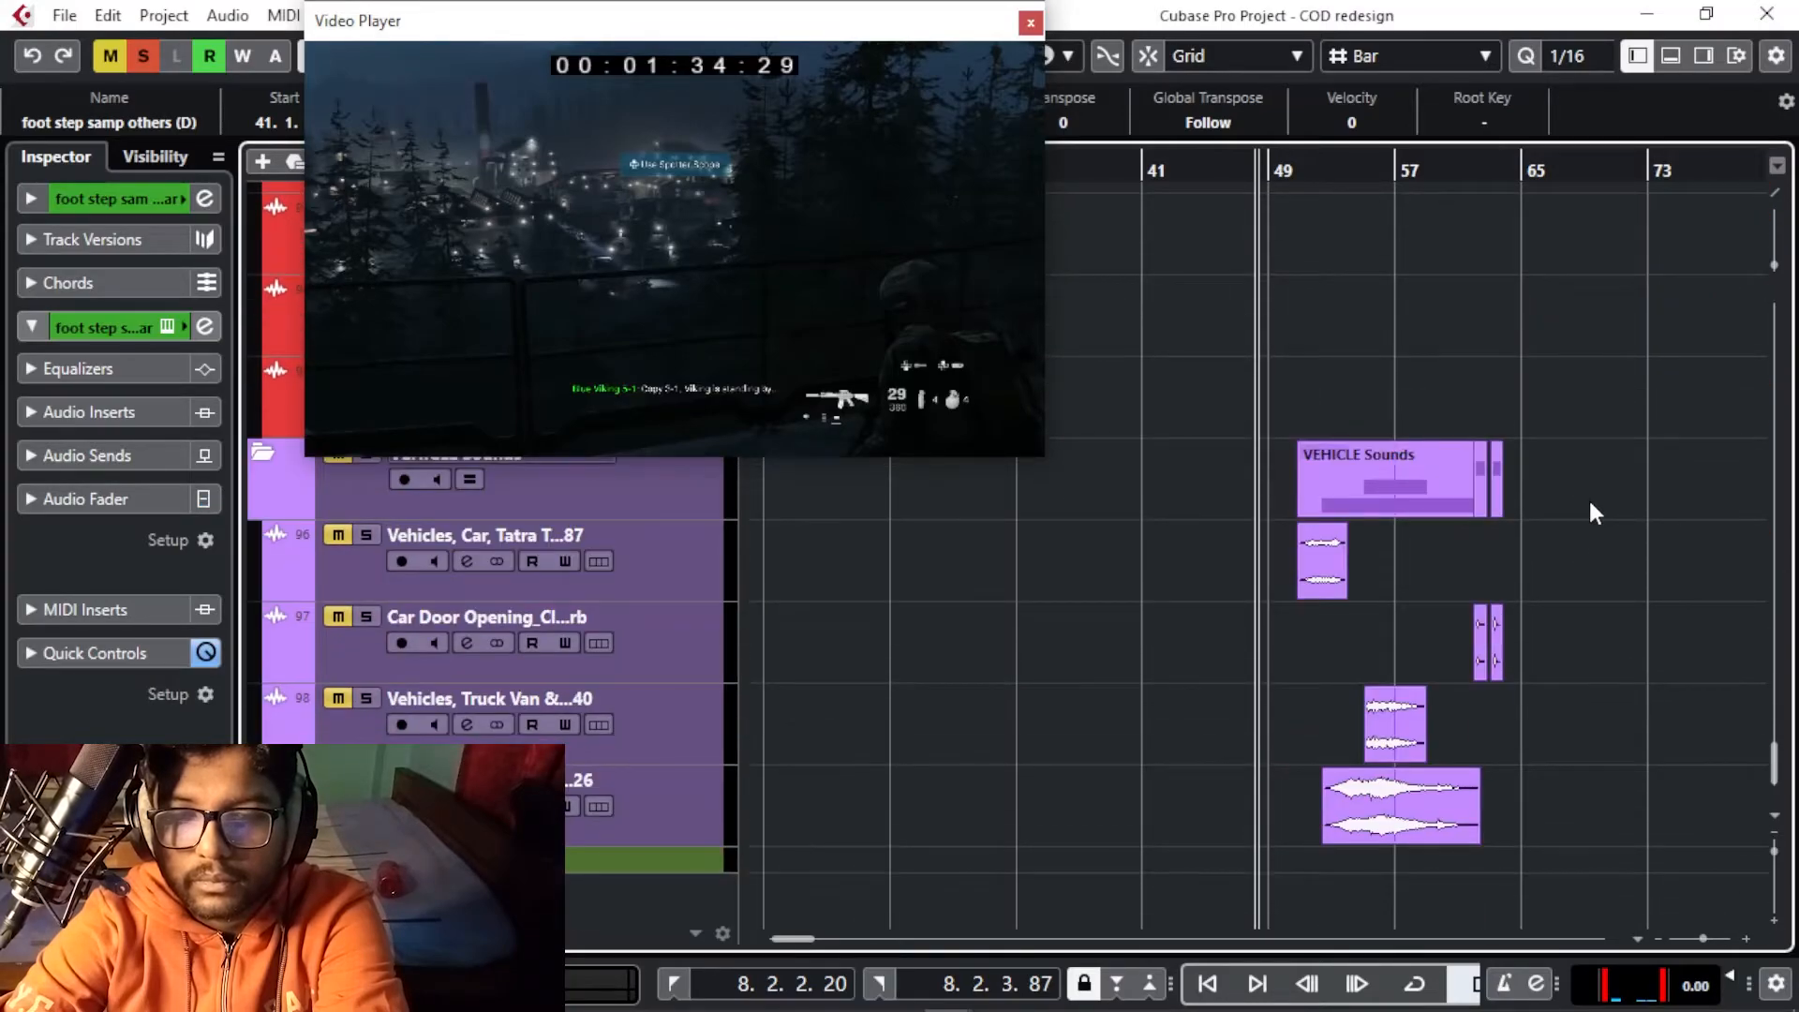
{"action": "scroll", "coordinate": [890, 590], "scroll_direction": "up", "scroll_amount": 5}
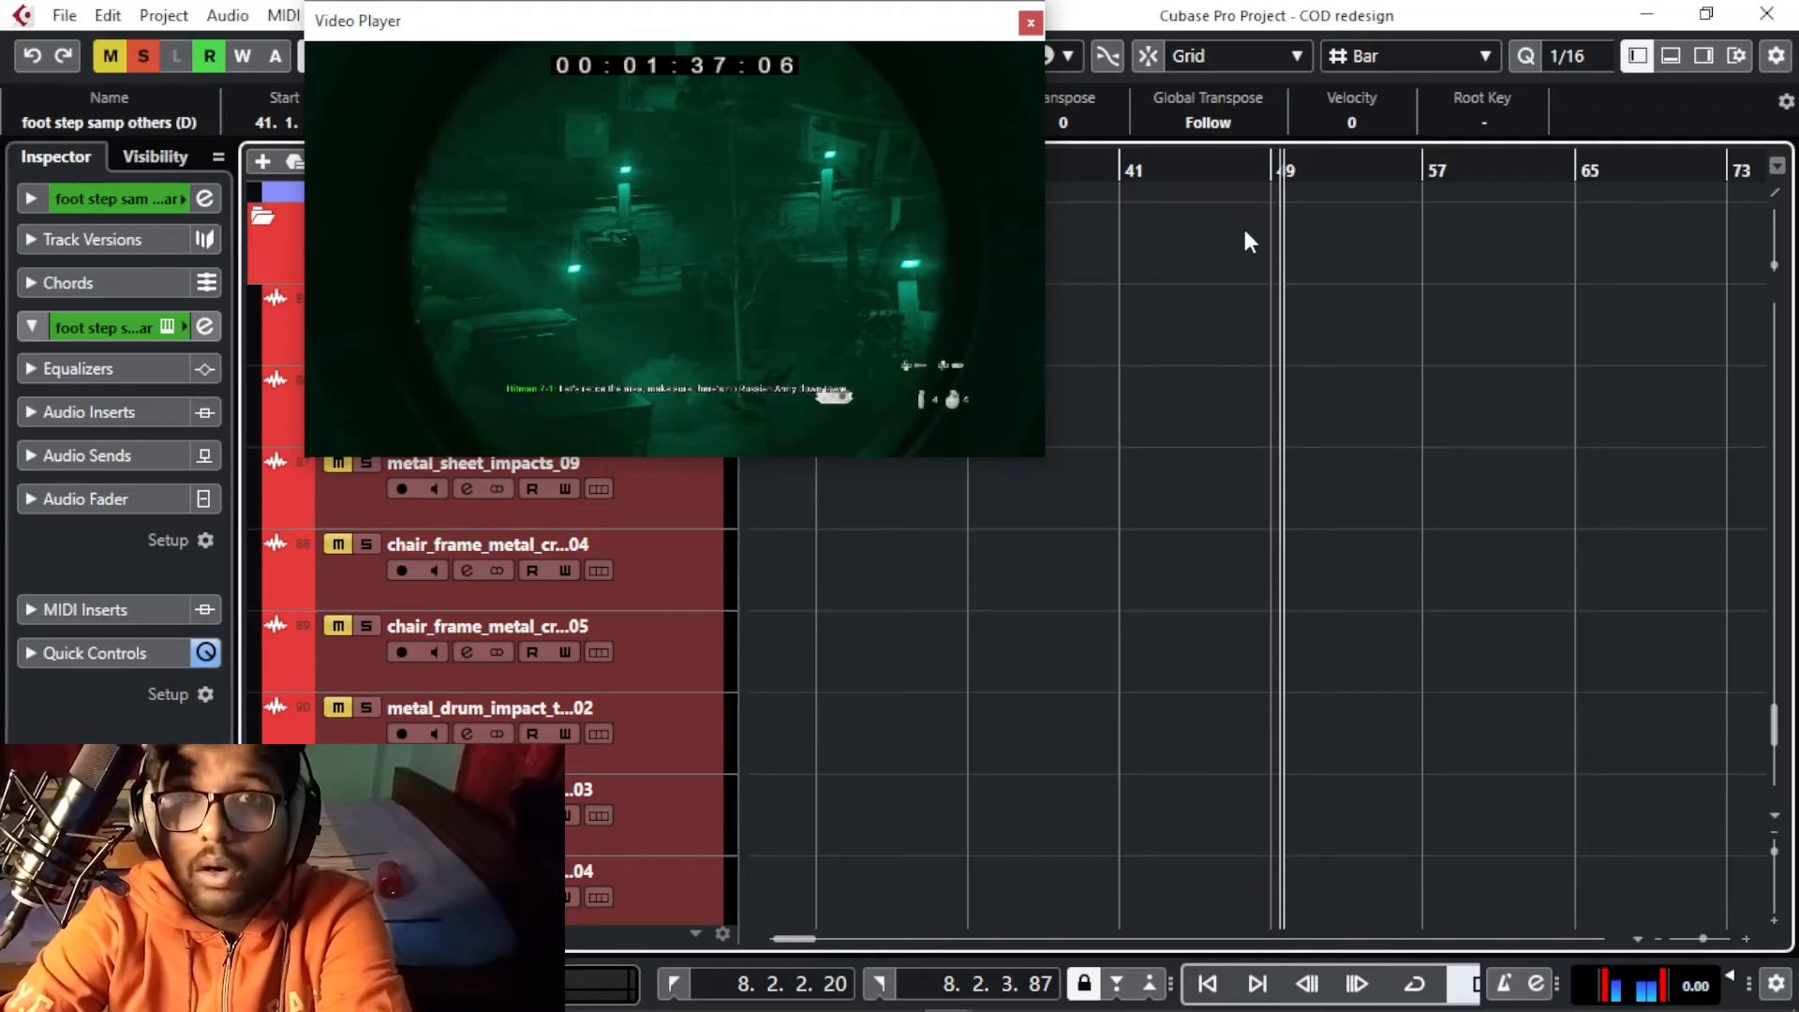
Replay from just before bar 48, stop past bar 49, and bring the VEHICLE Sounds clips into view
{"action": "left_click", "coordinate": [1248, 165]}
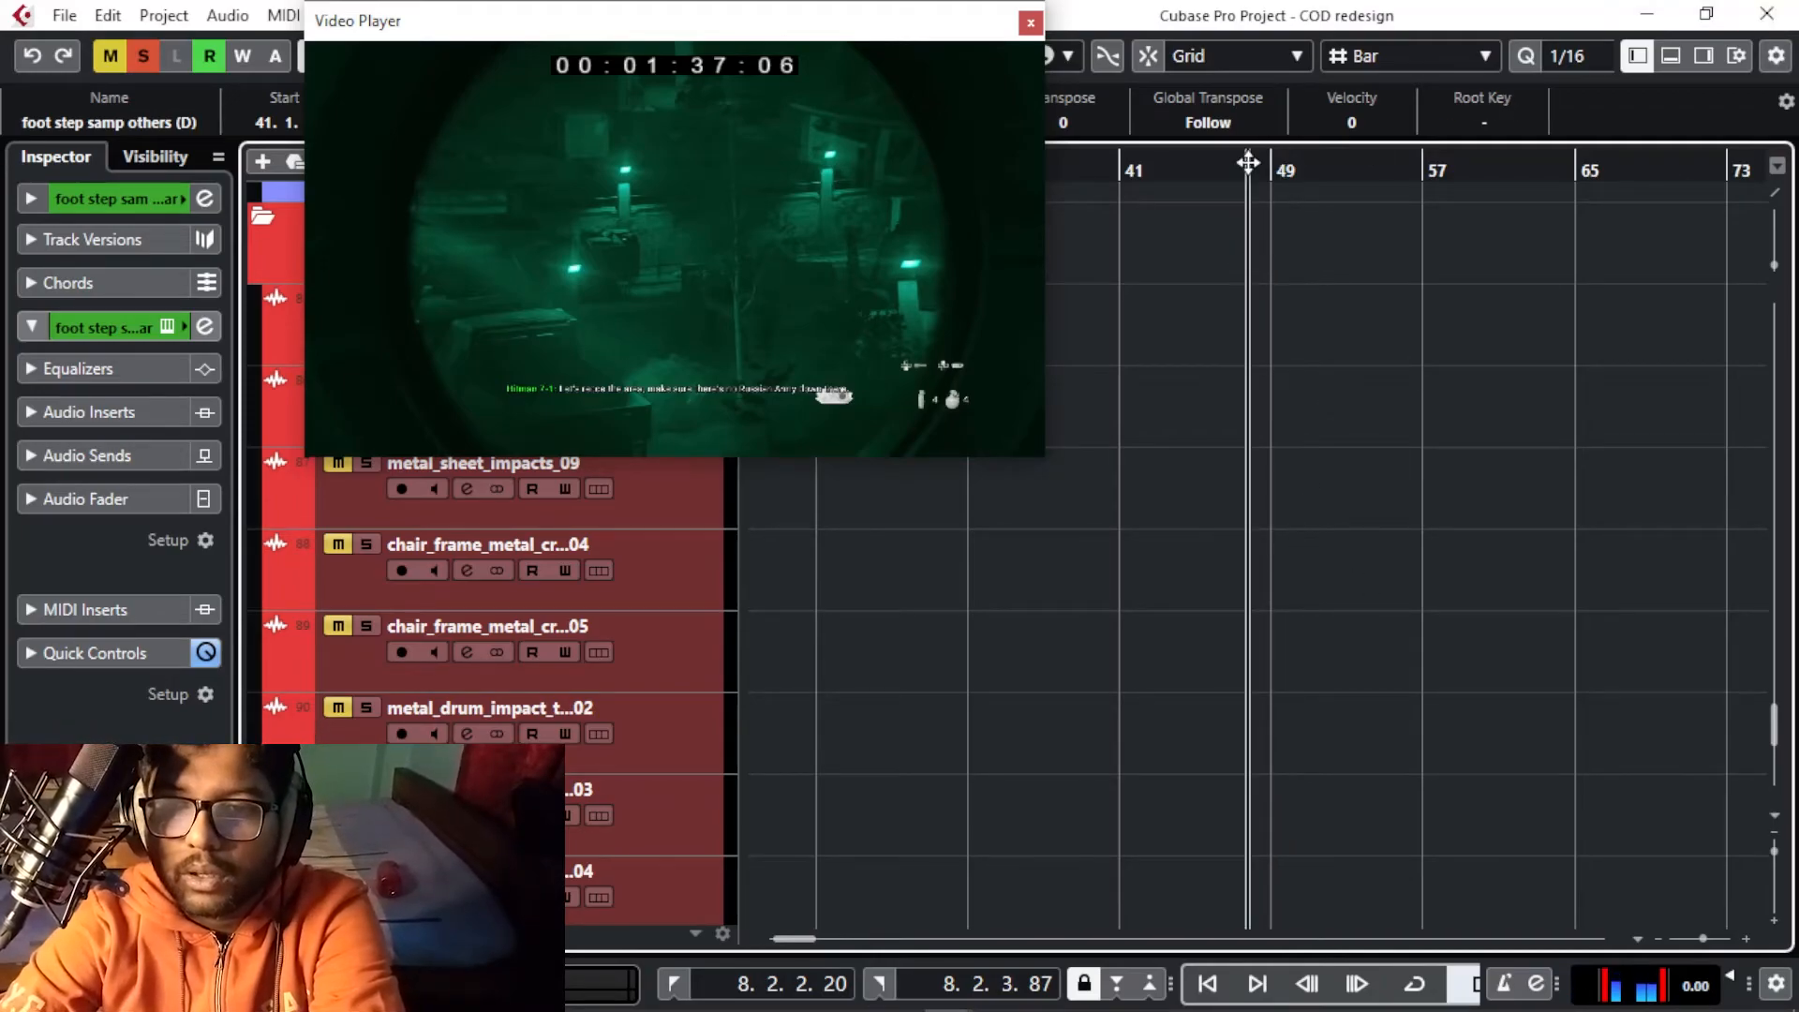
{"action": "scroll", "coordinate": [1482, 541], "scroll_direction": "up", "scroll_amount": 10}
{"action": "key", "text": "h"}
{"action": "key", "text": "space"}
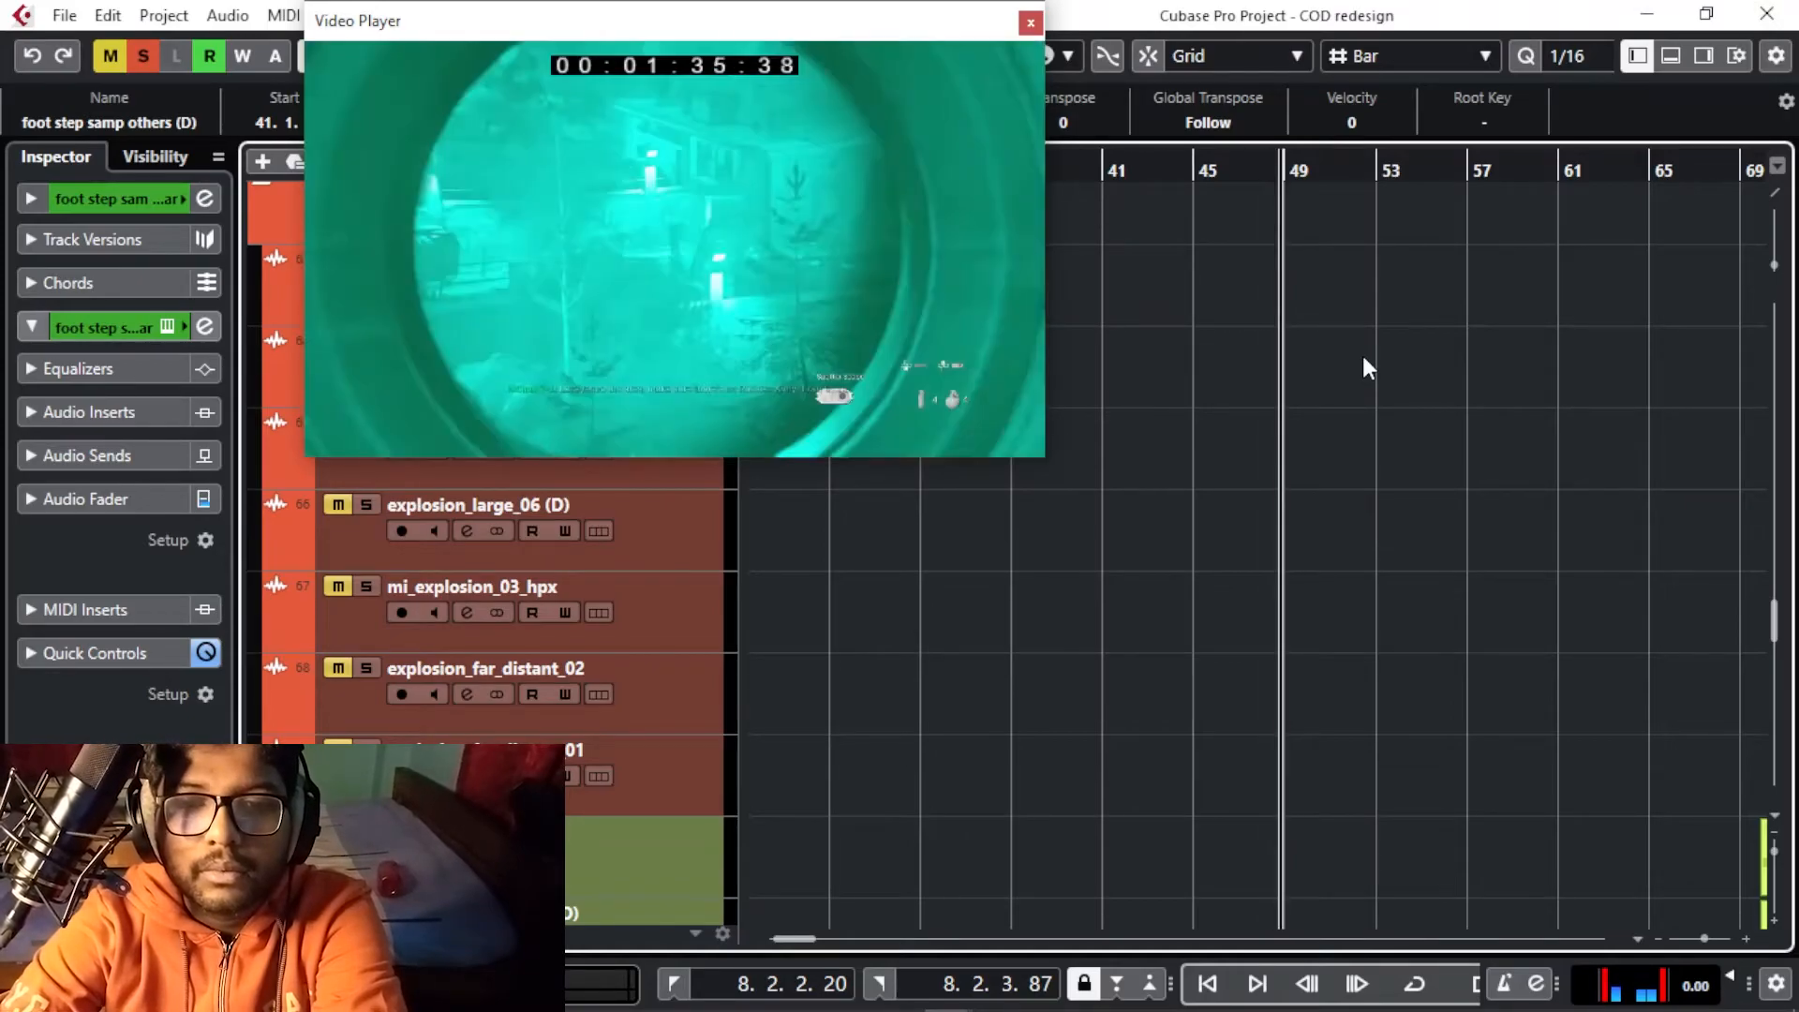
{"action": "scroll", "coordinate": [1400, 385], "scroll_direction": "down", "scroll_amount": 15}
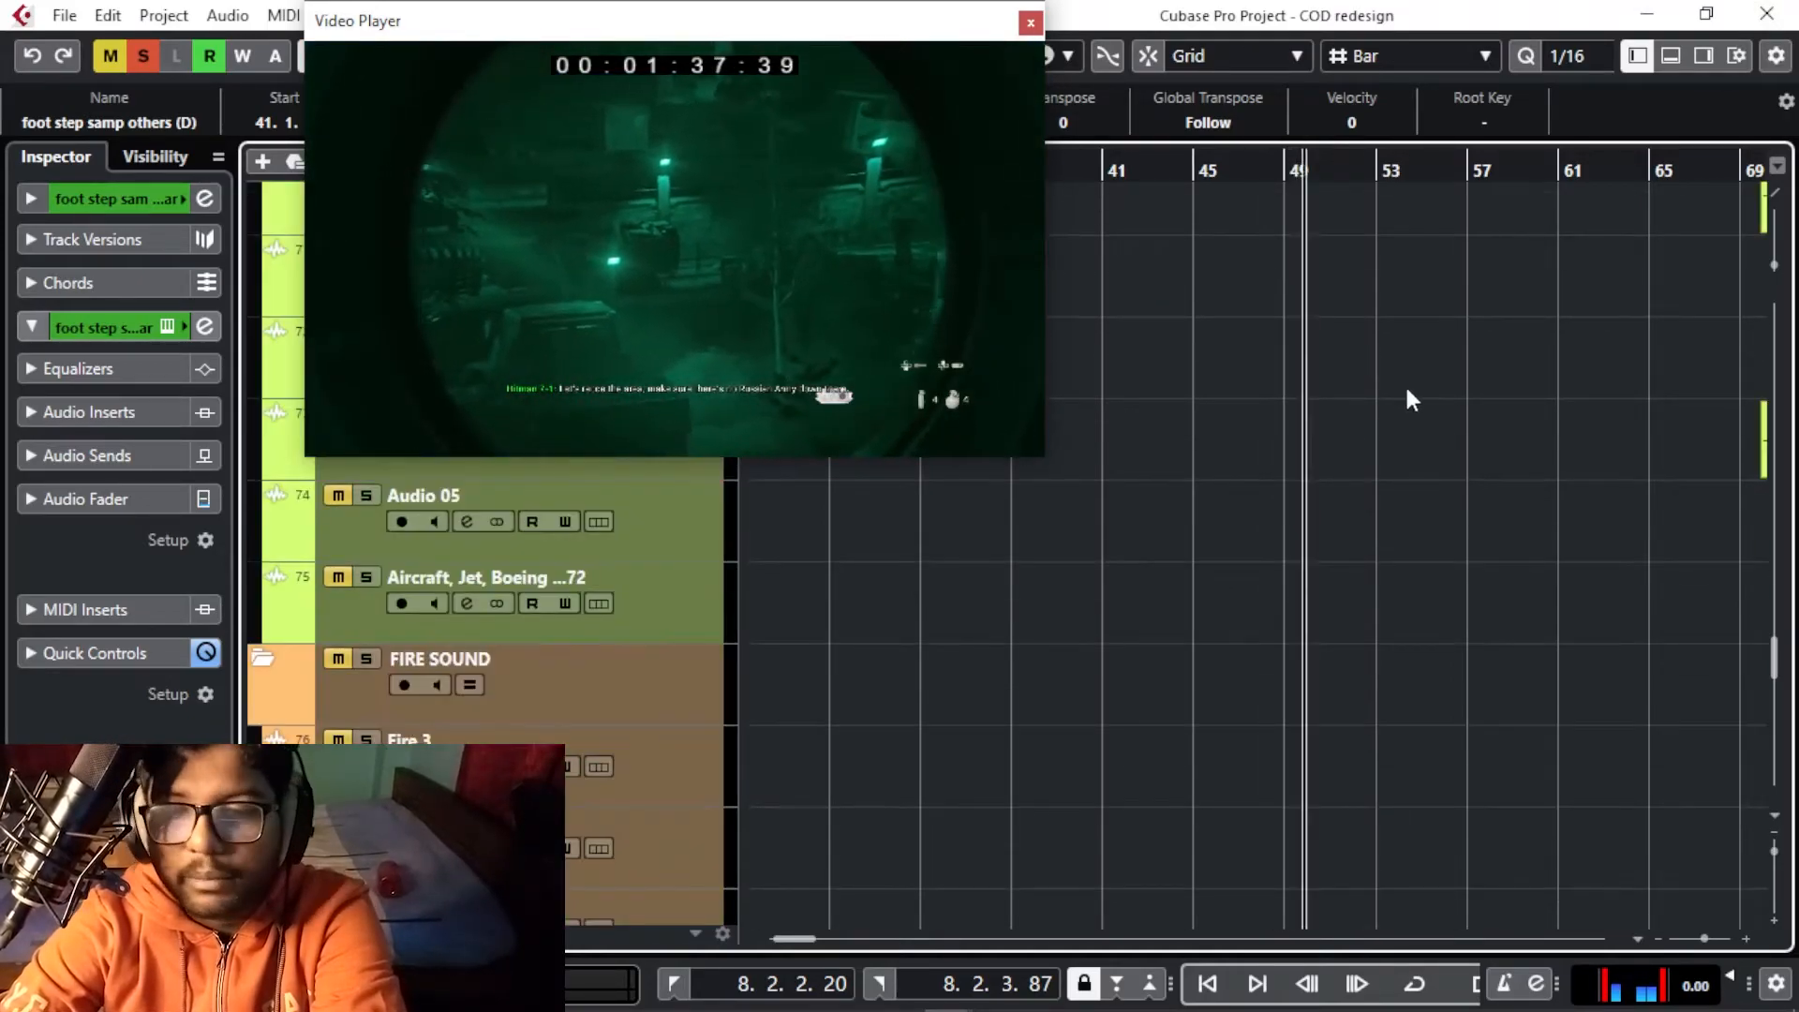
{"action": "key", "text": "space"}
{"action": "key", "text": "h"}
{"action": "key", "text": "h"}
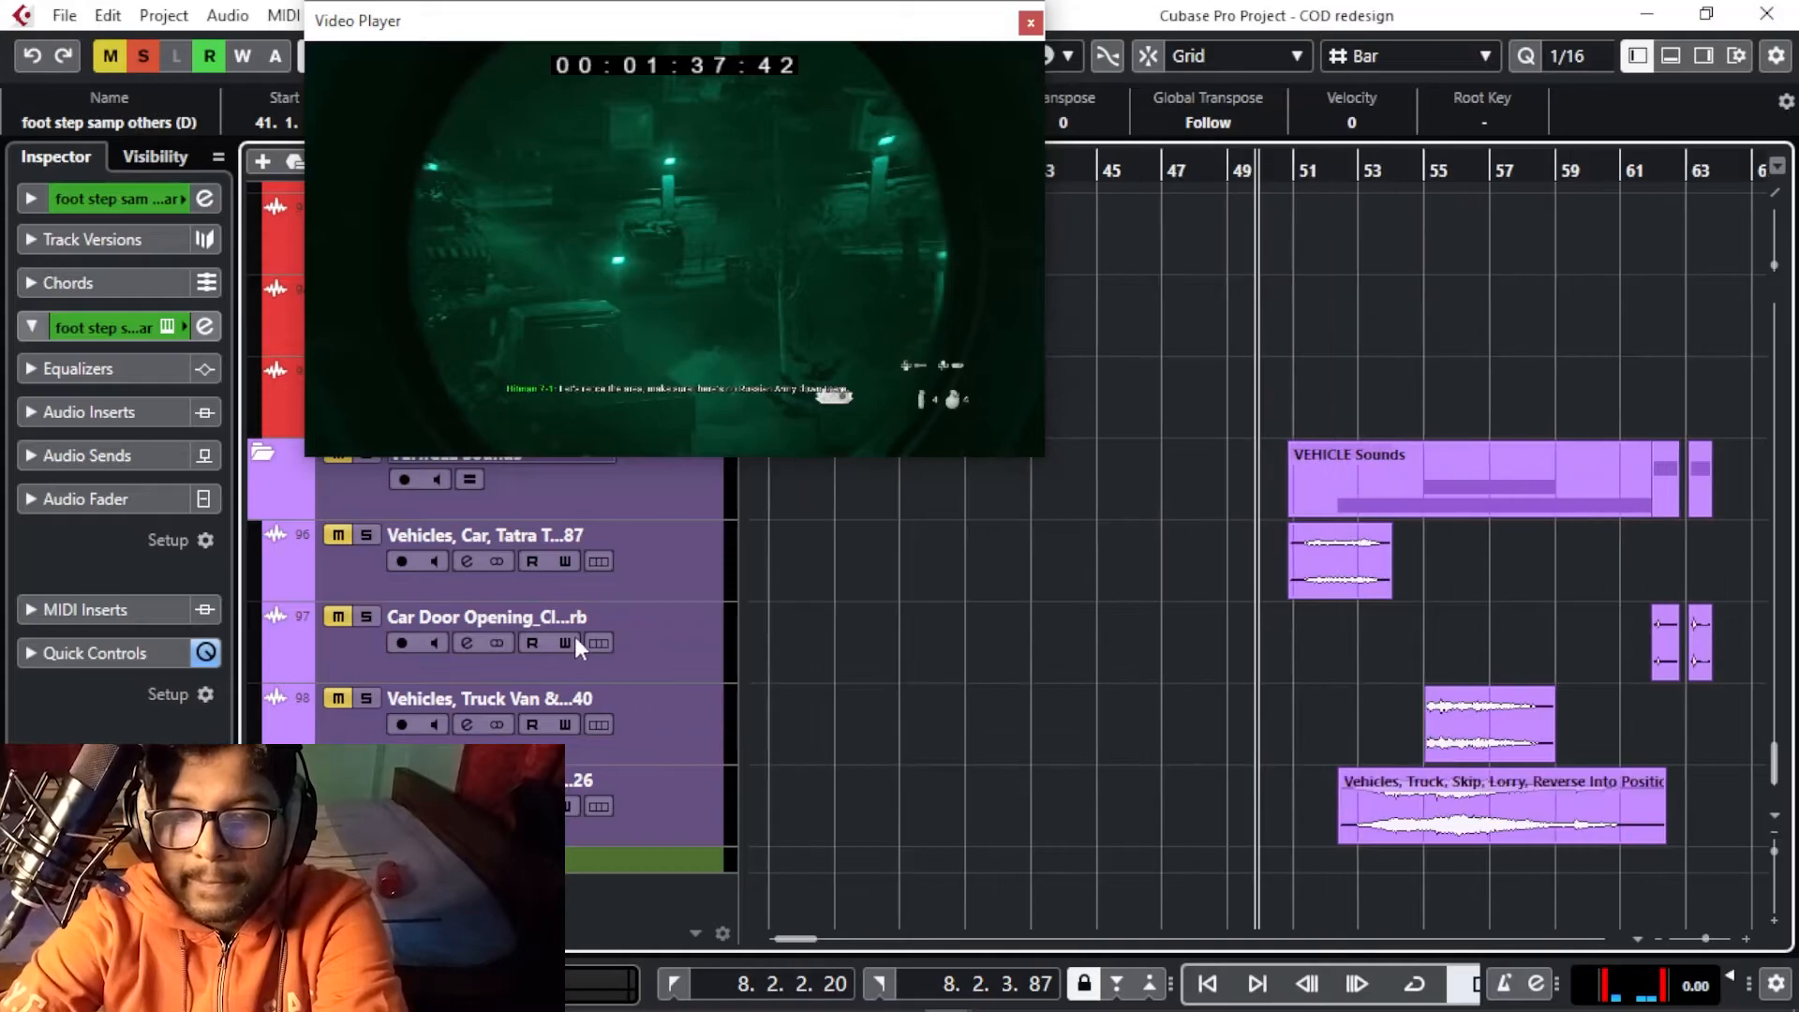
Solo the VEHICLE Sounds folder and play its tracks until just past bar 51
{"action": "scroll", "coordinate": [515, 646], "scroll_direction": "up", "scroll_amount": 2}
{"action": "left_click", "coordinate": [365, 600]}
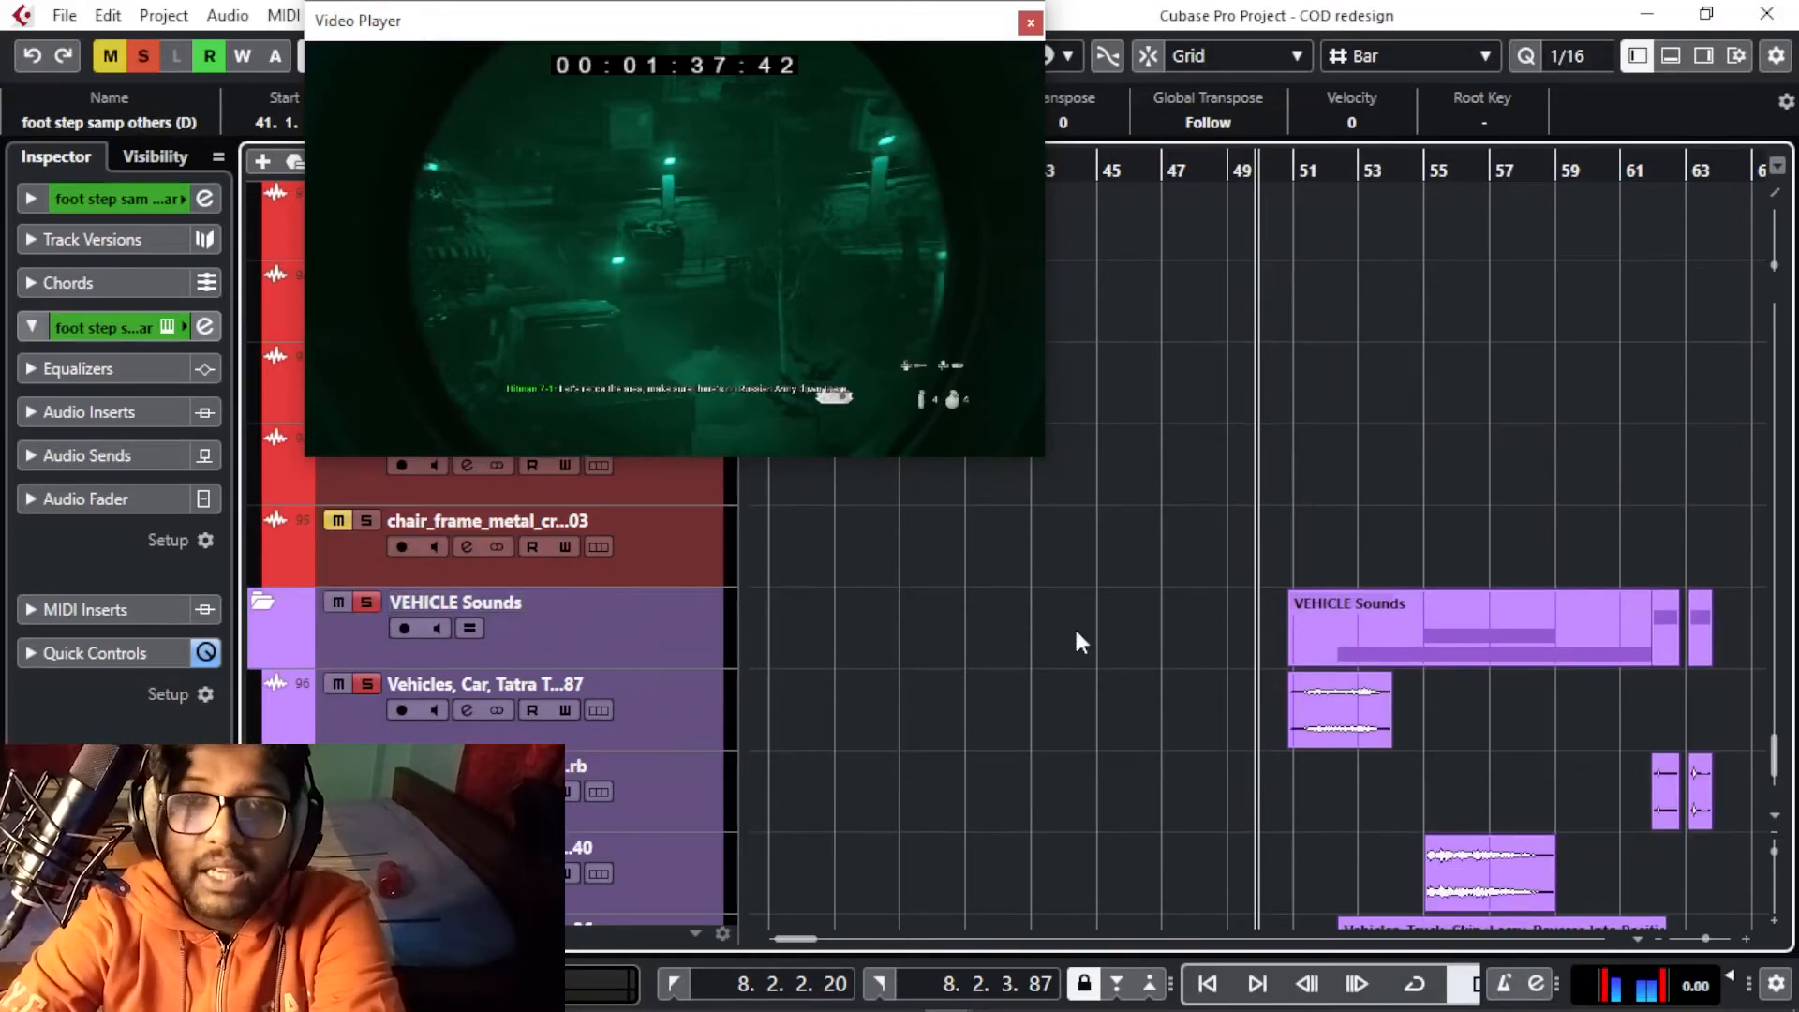
{"action": "scroll", "coordinate": [1420, 731], "scroll_direction": "down", "scroll_amount": 2}
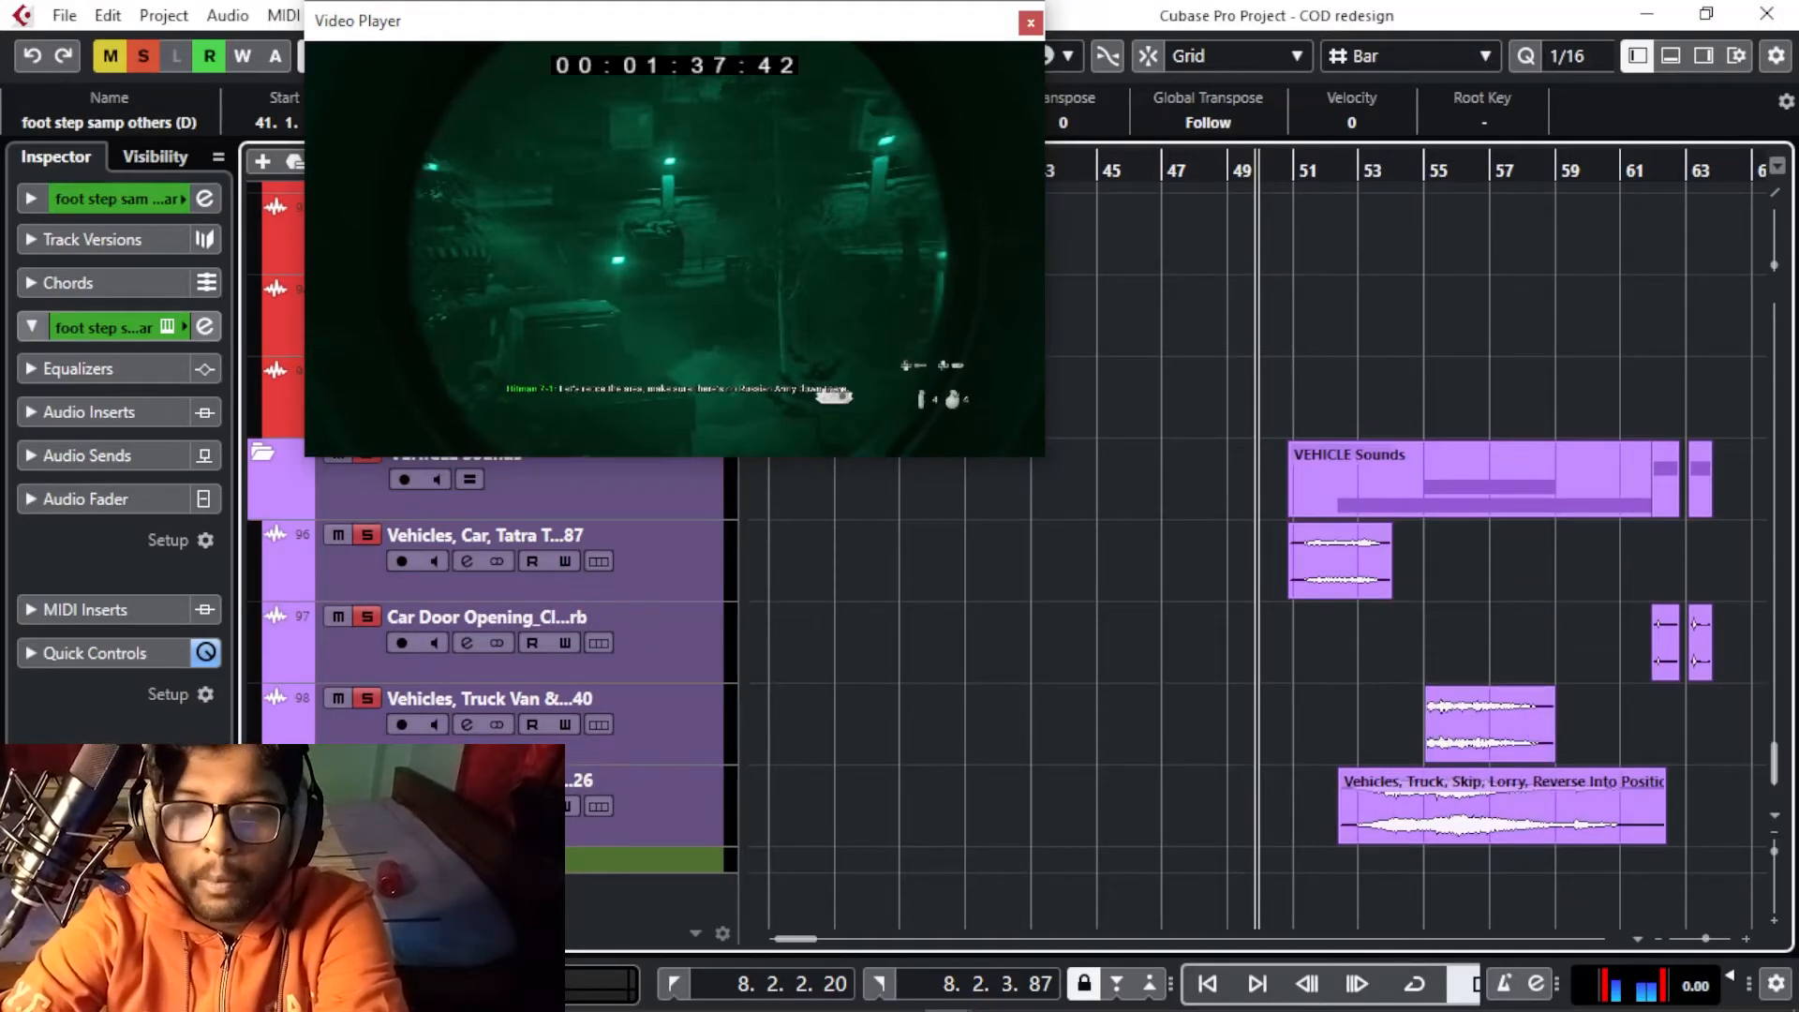
{"action": "key", "text": "h"}
{"action": "key", "text": "h"}
{"action": "key", "text": "h"}
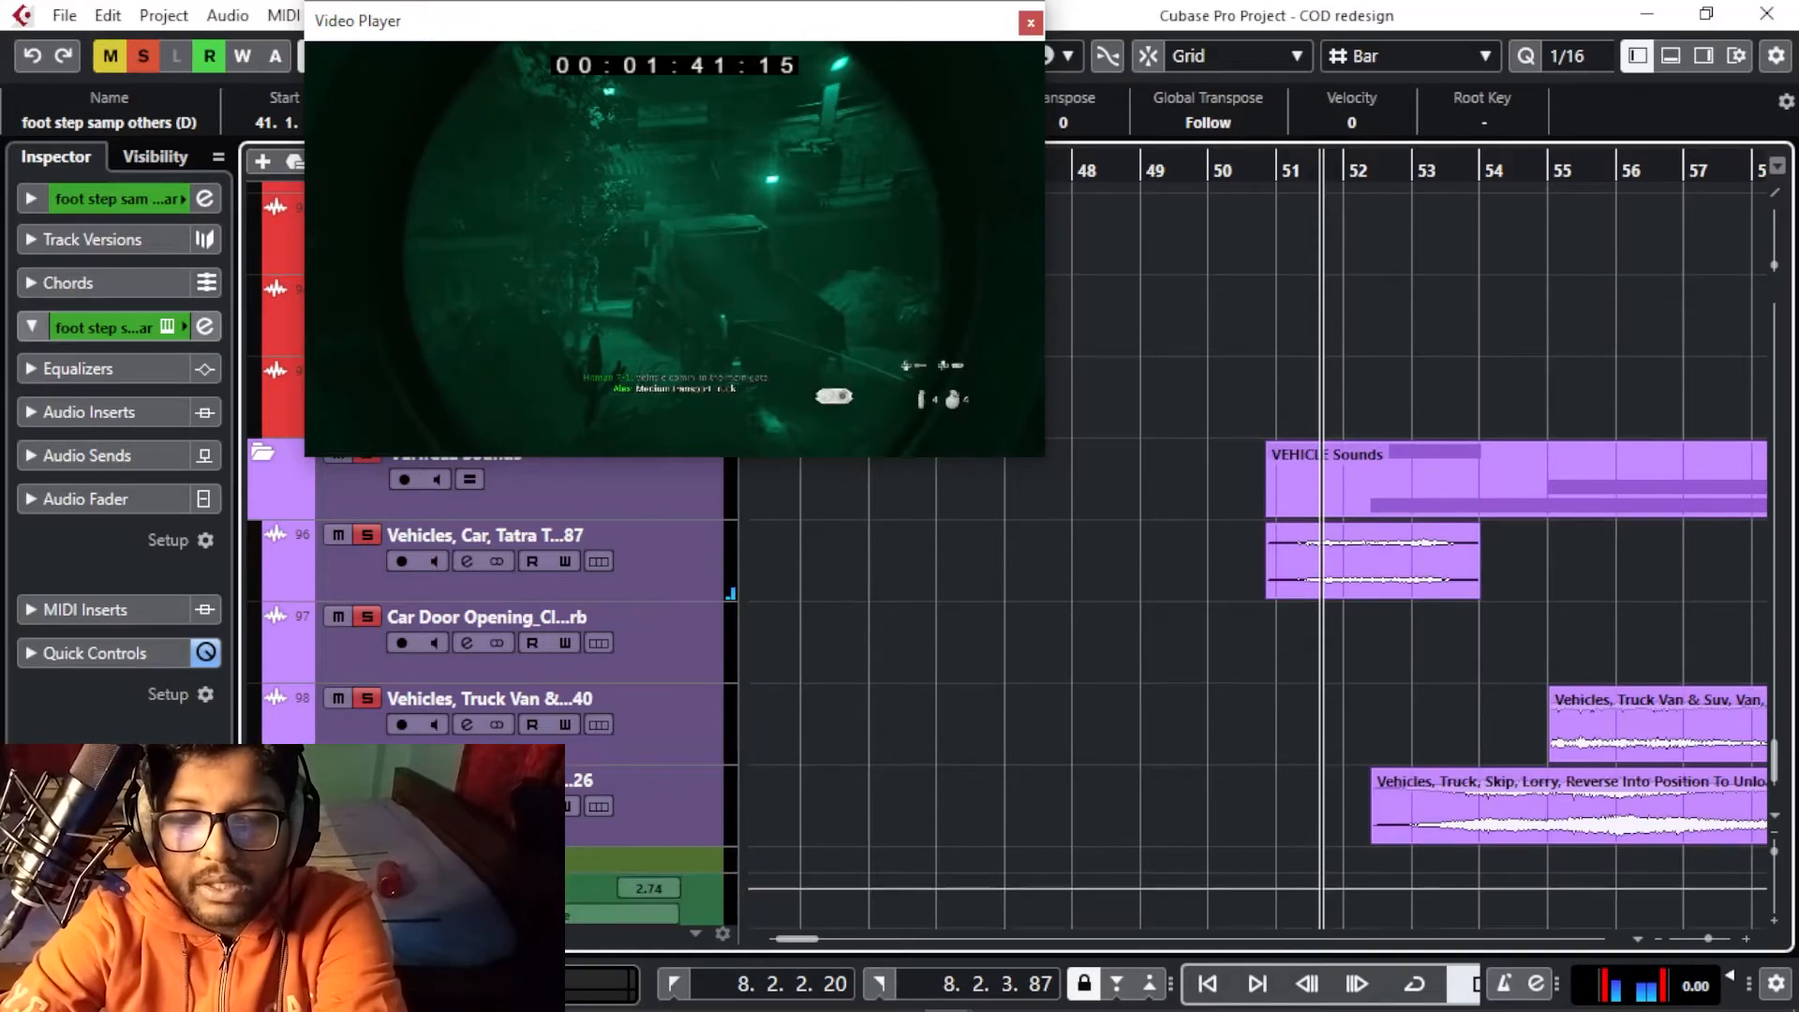
{"action": "scroll", "coordinate": [1101, 825], "scroll_direction": "down", "scroll_amount": 1}
{"action": "key", "text": "g"}
{"action": "key", "text": "g"}
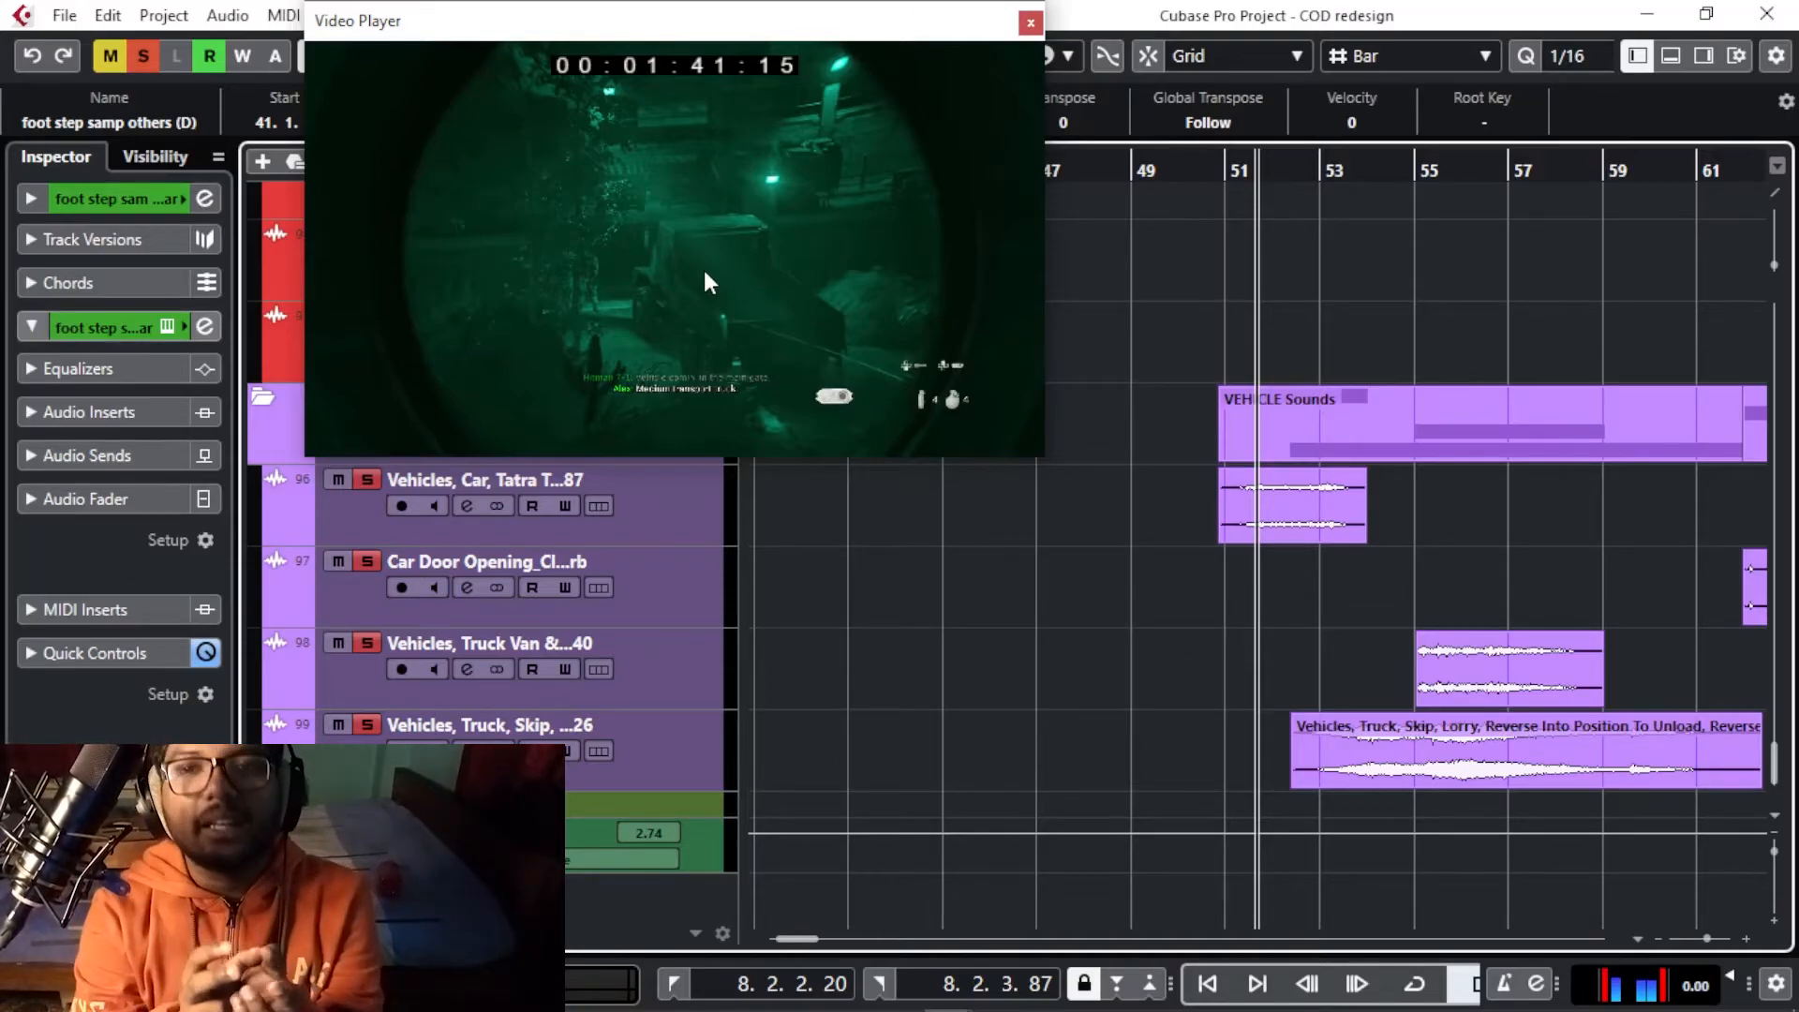
Replay from about bar 50, removing solo from the Car Door, Truck Van and Truck Skip tracks to hear only the Tatra car until bar 54
{"action": "left_click", "coordinate": [1179, 165]}
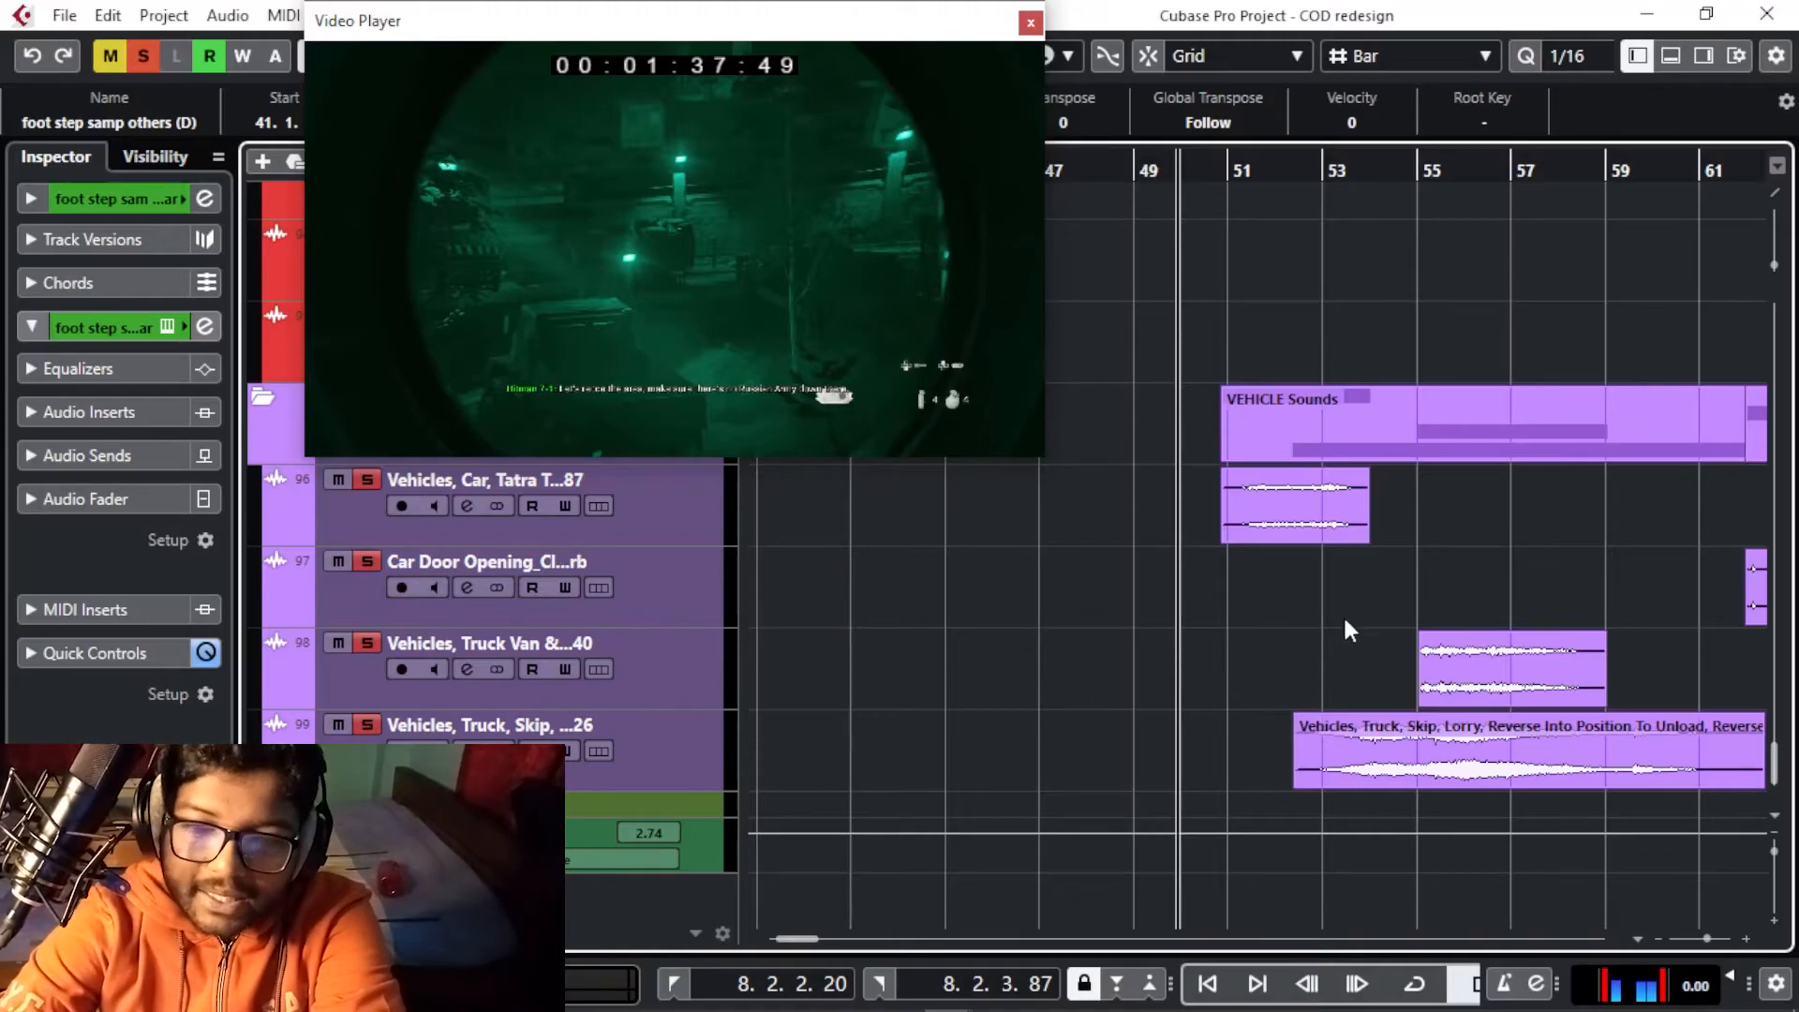
{"action": "key", "text": "space"}
{"action": "key", "text": "h"}
{"action": "key", "text": "h"}
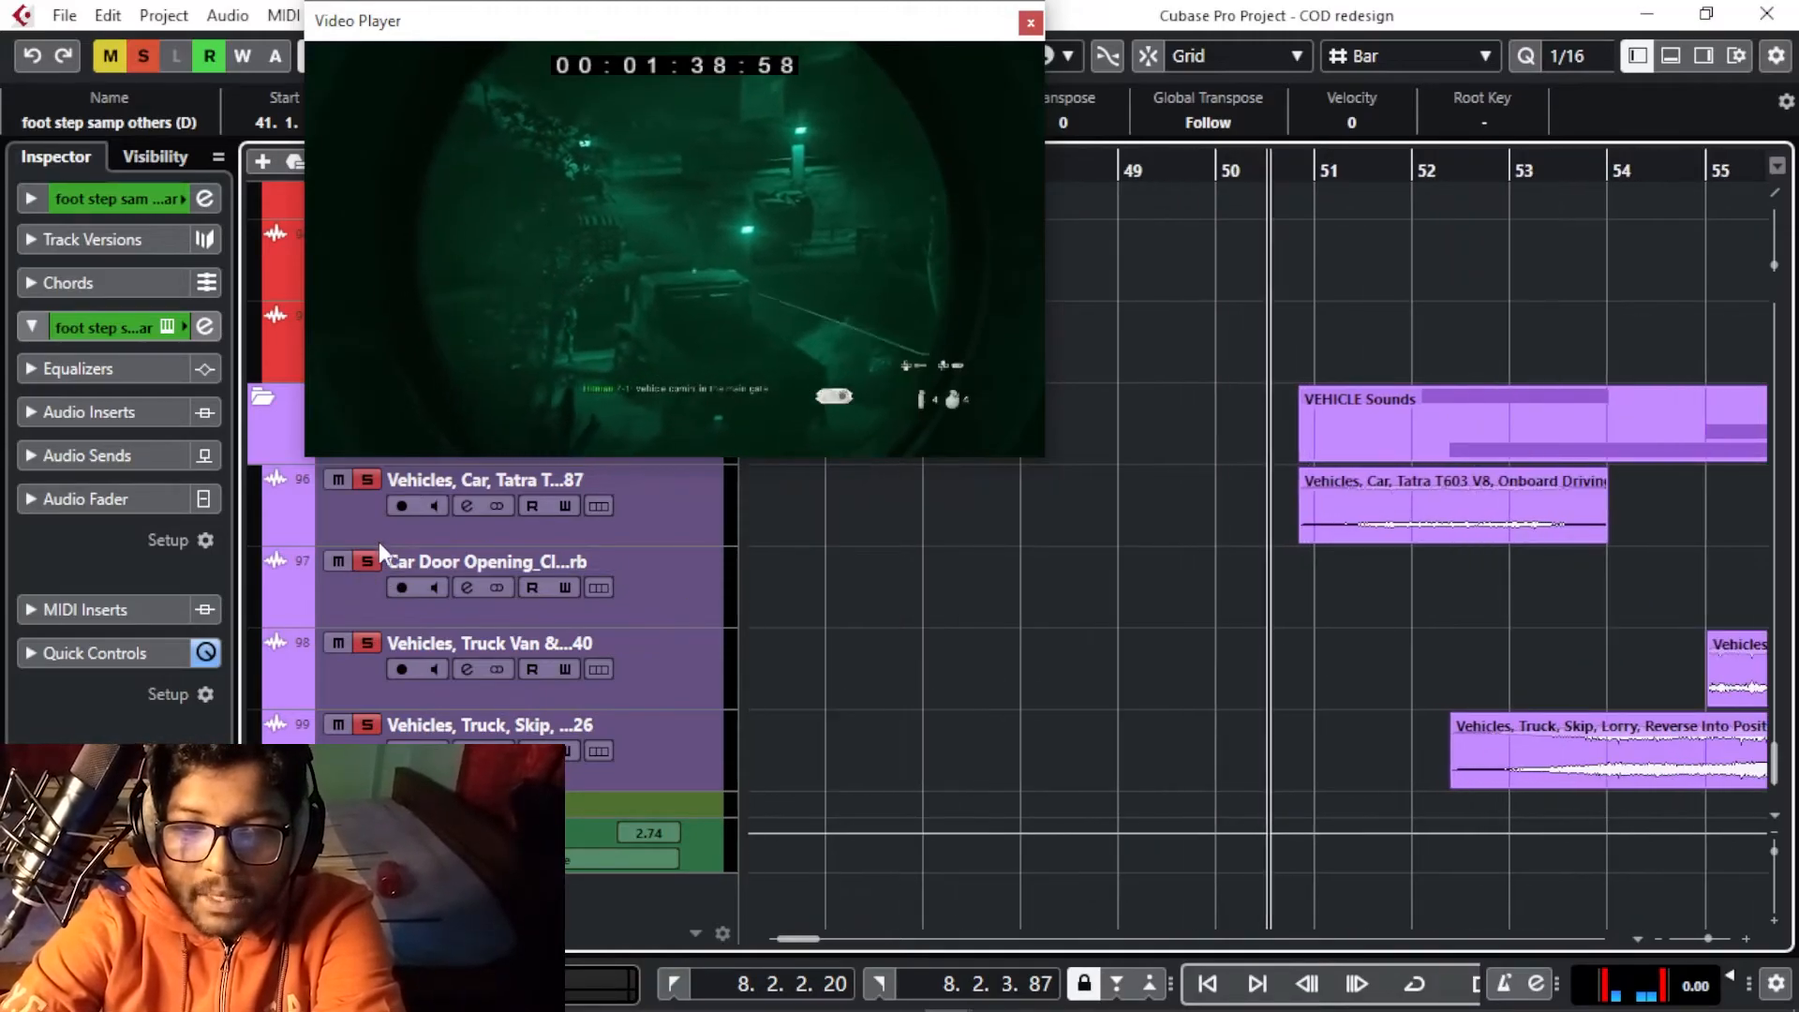
{"action": "left_click", "coordinate": [372, 562]}
{"action": "left_click", "coordinate": [373, 646]}
{"action": "left_click", "coordinate": [367, 726]}
{"action": "key", "text": "g"}
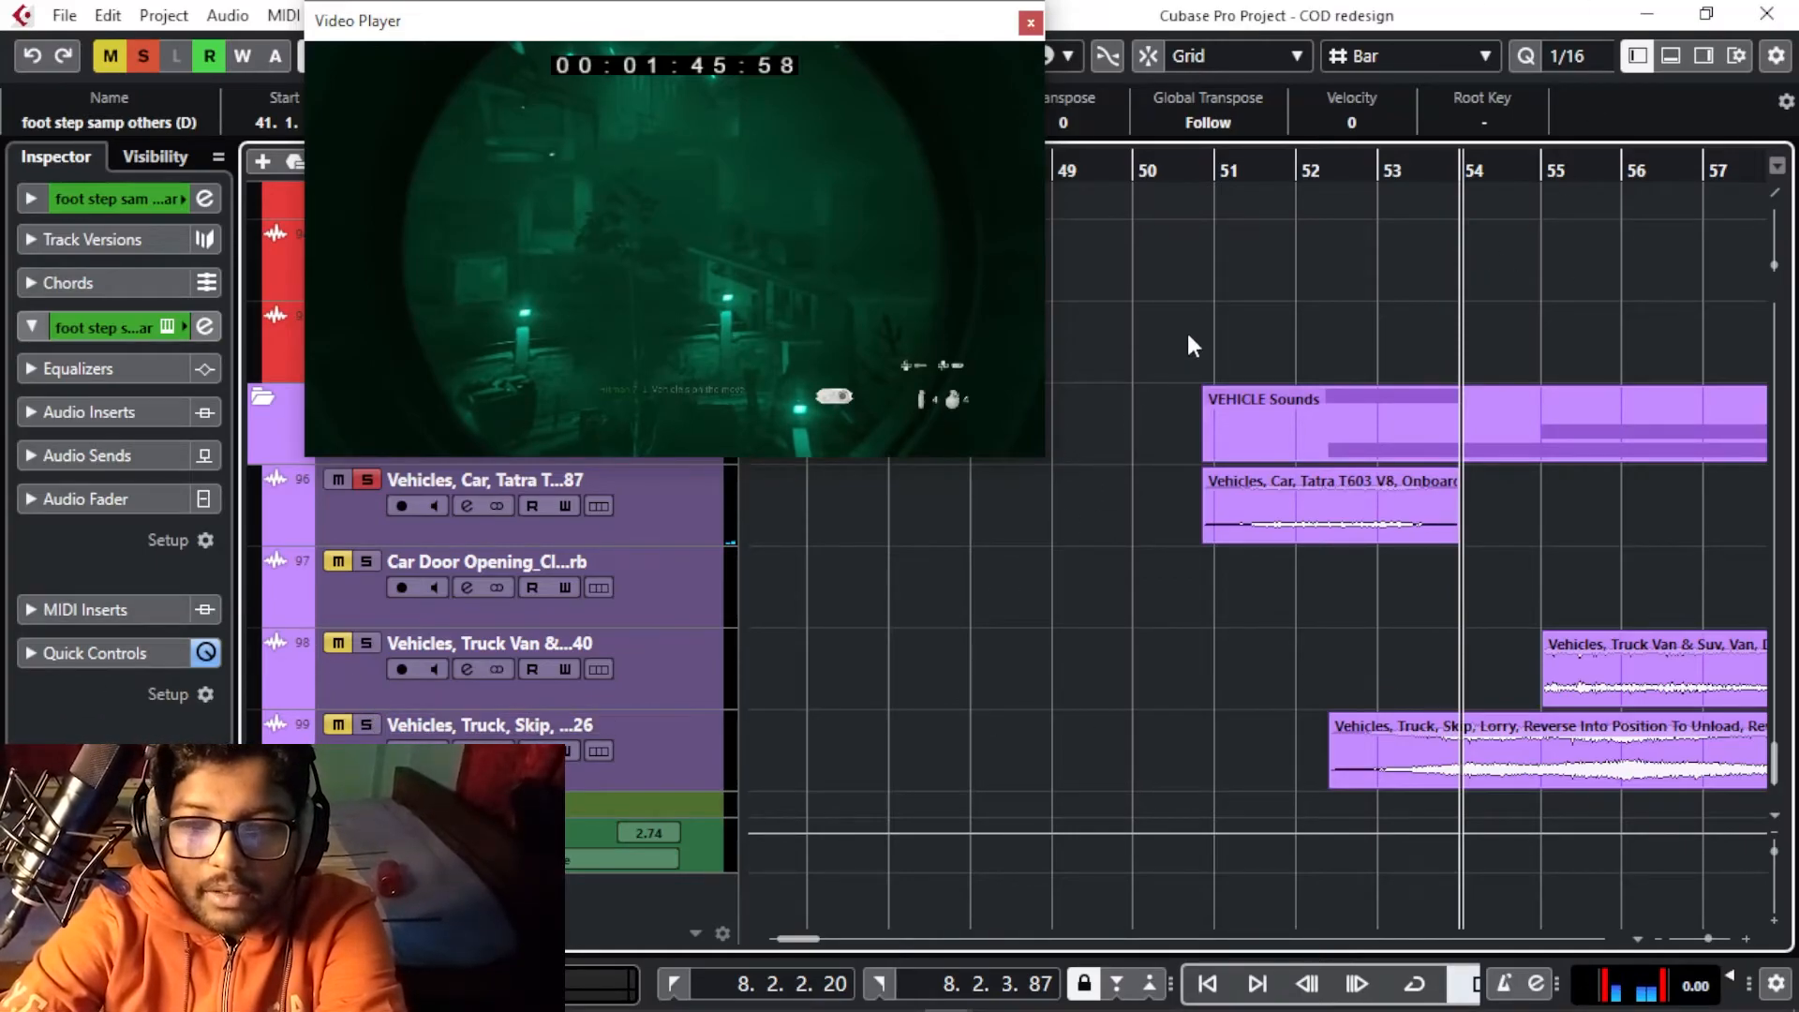
Solo the Vehicles, Truck, Skip track and play it together with the Tatra car track from about bar 52
{"action": "left_click_drag", "start_coordinate": [1321, 177], "coordinate": [1321, 192]}
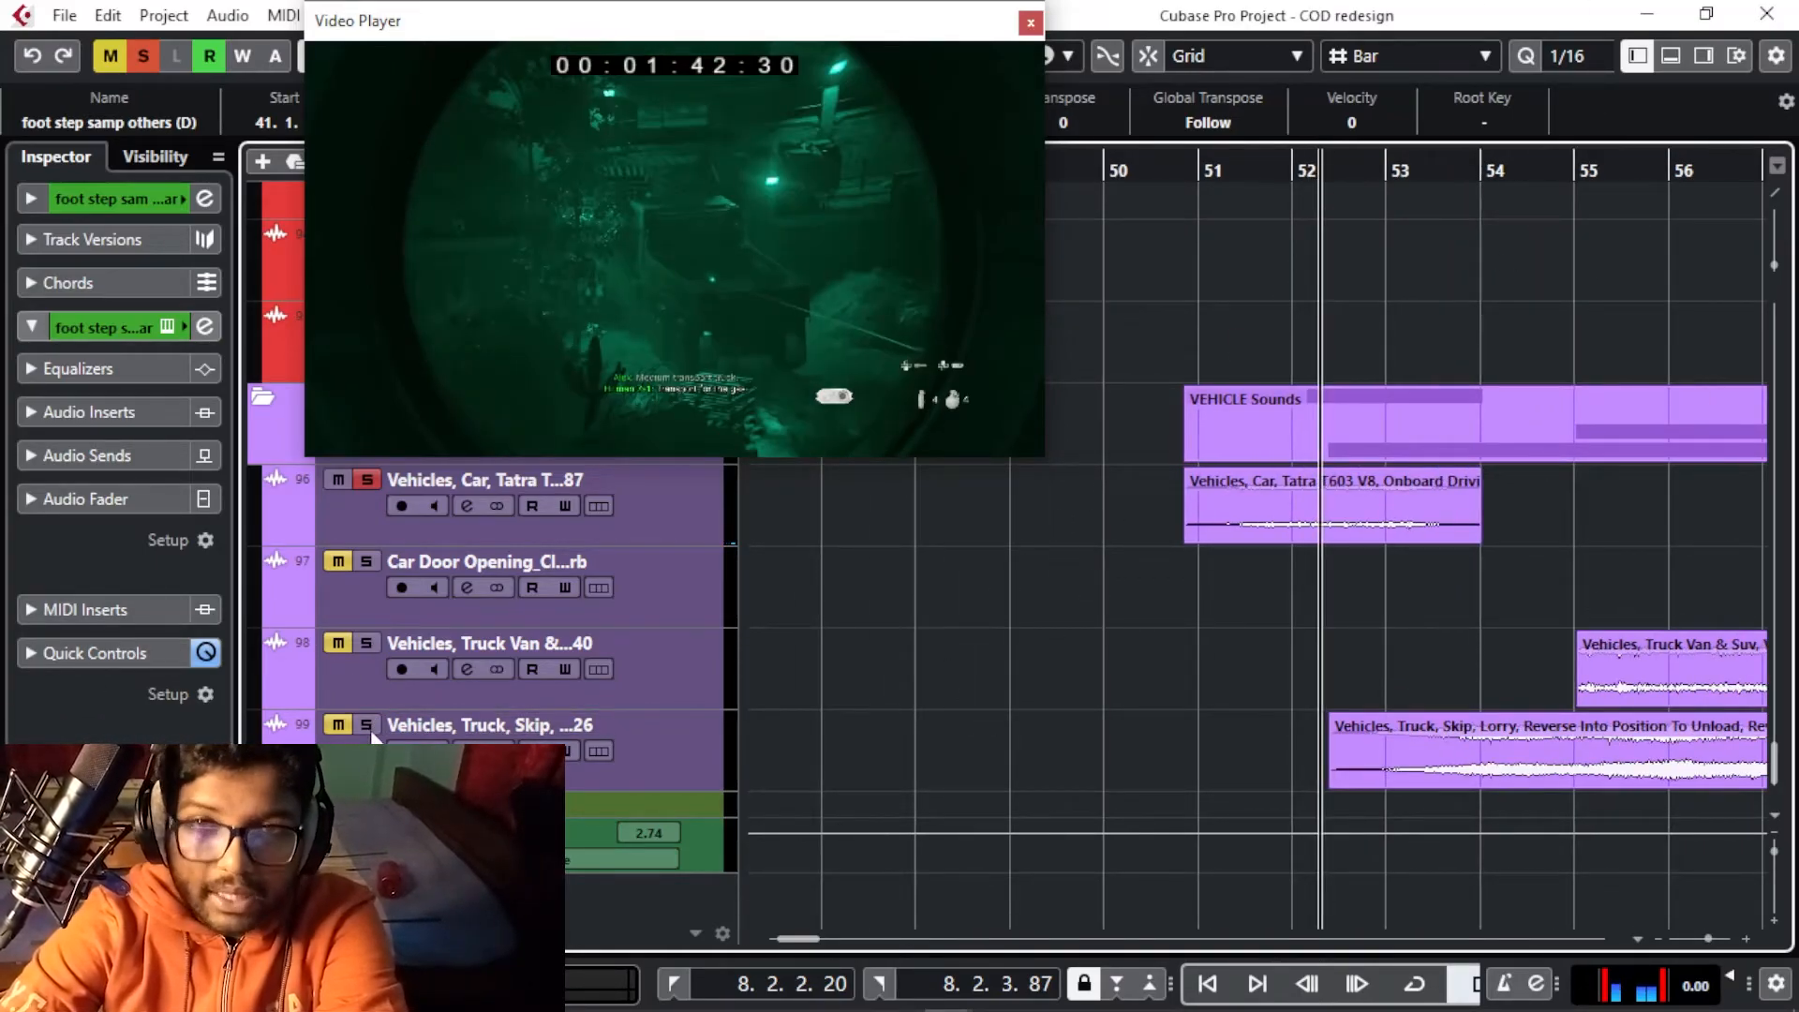
{"action": "left_click", "coordinate": [366, 724]}
{"action": "key", "text": "space"}
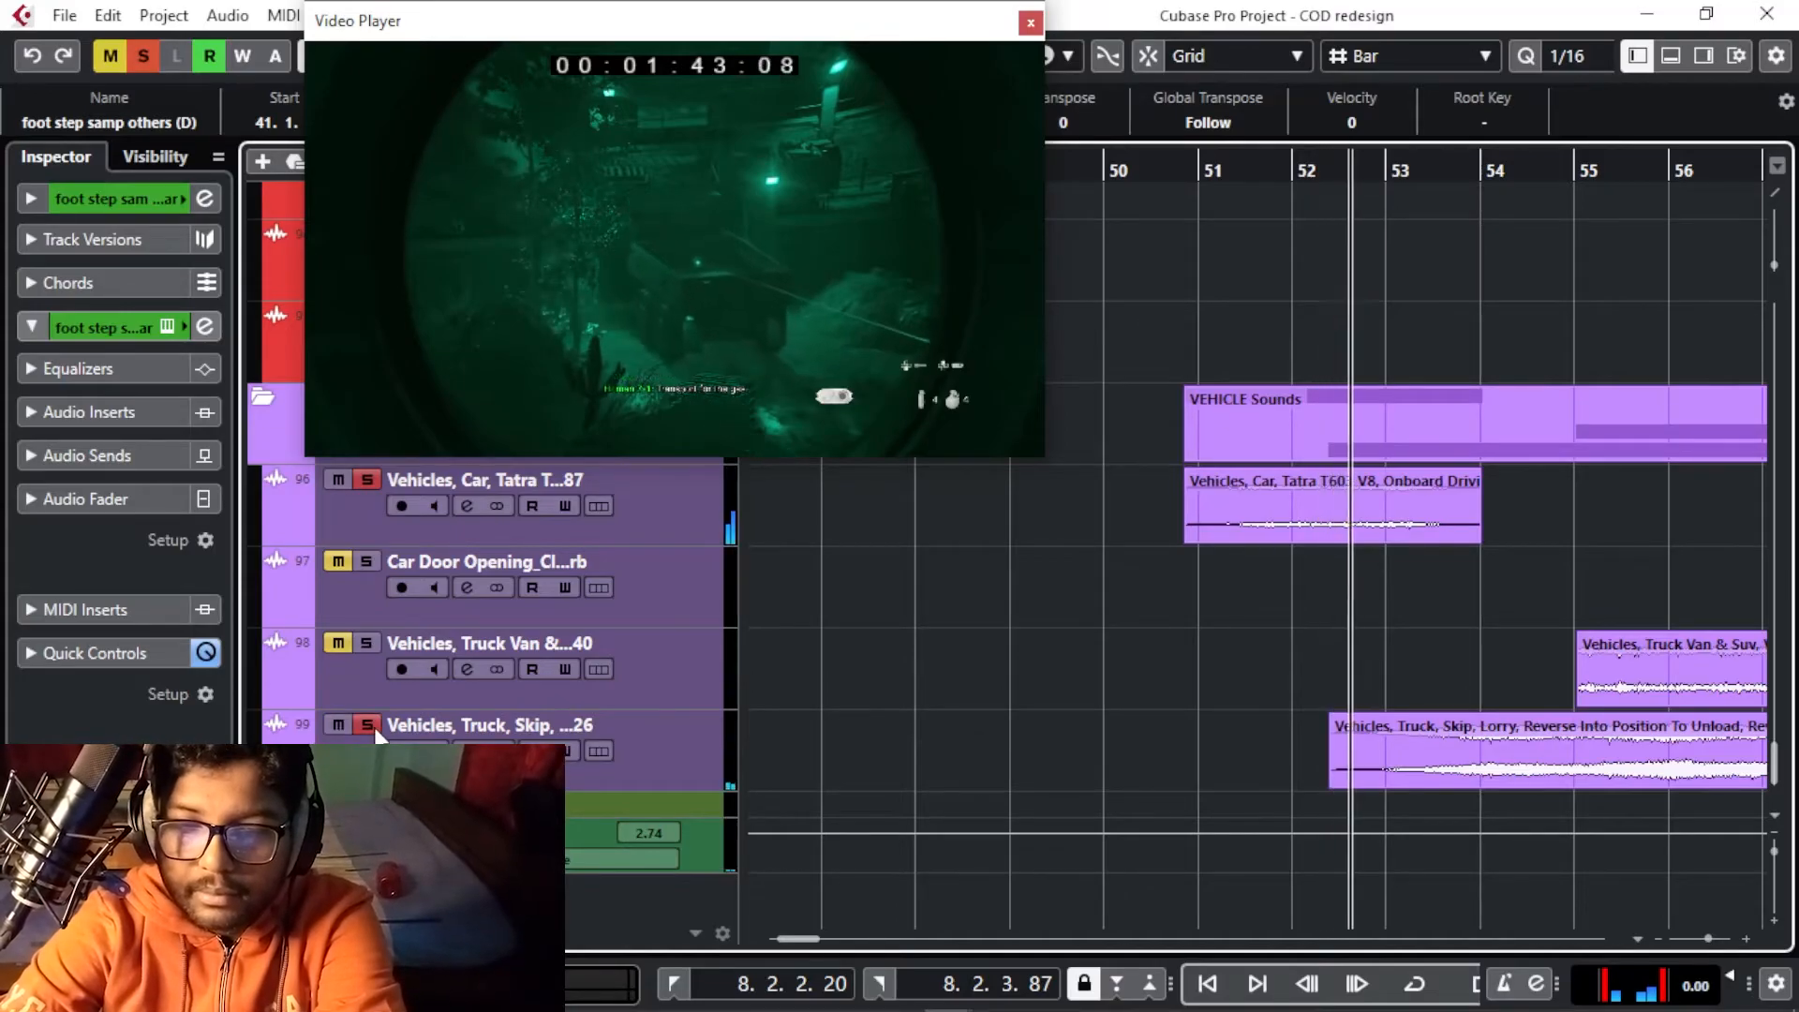
{"action": "key", "text": "g"}
{"action": "key", "text": "g"}
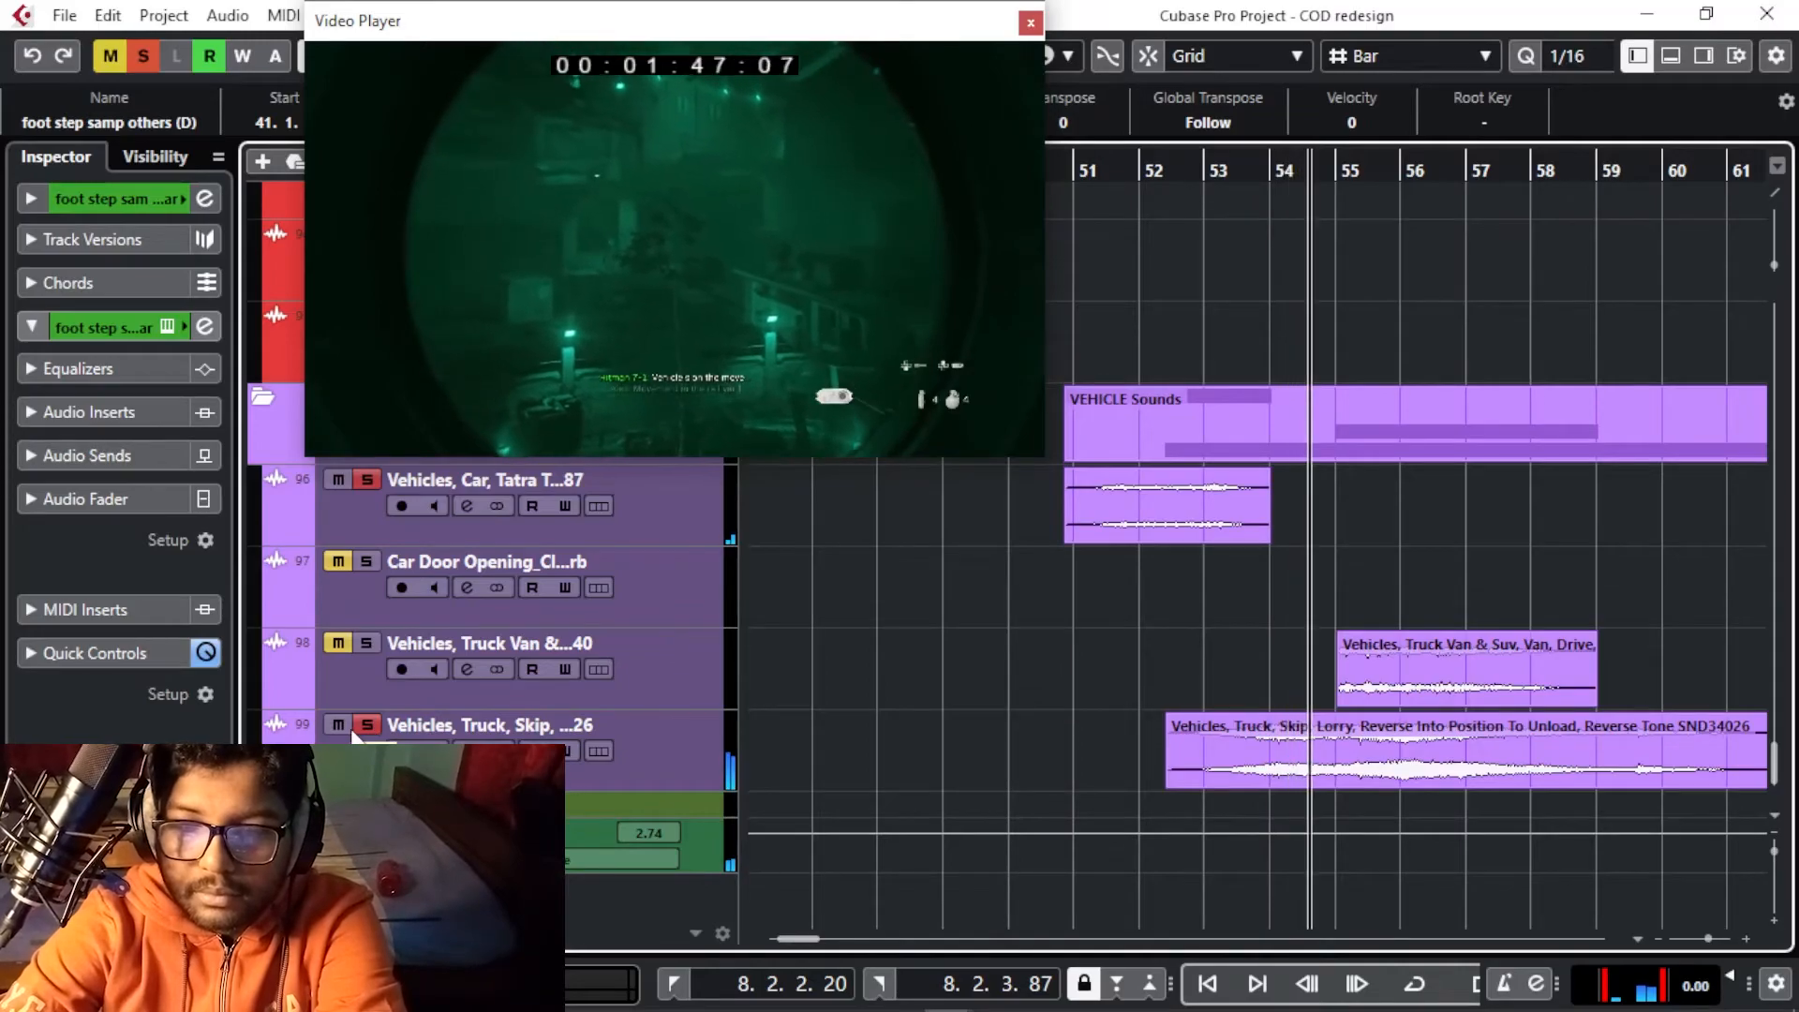
{"action": "key", "text": "g"}
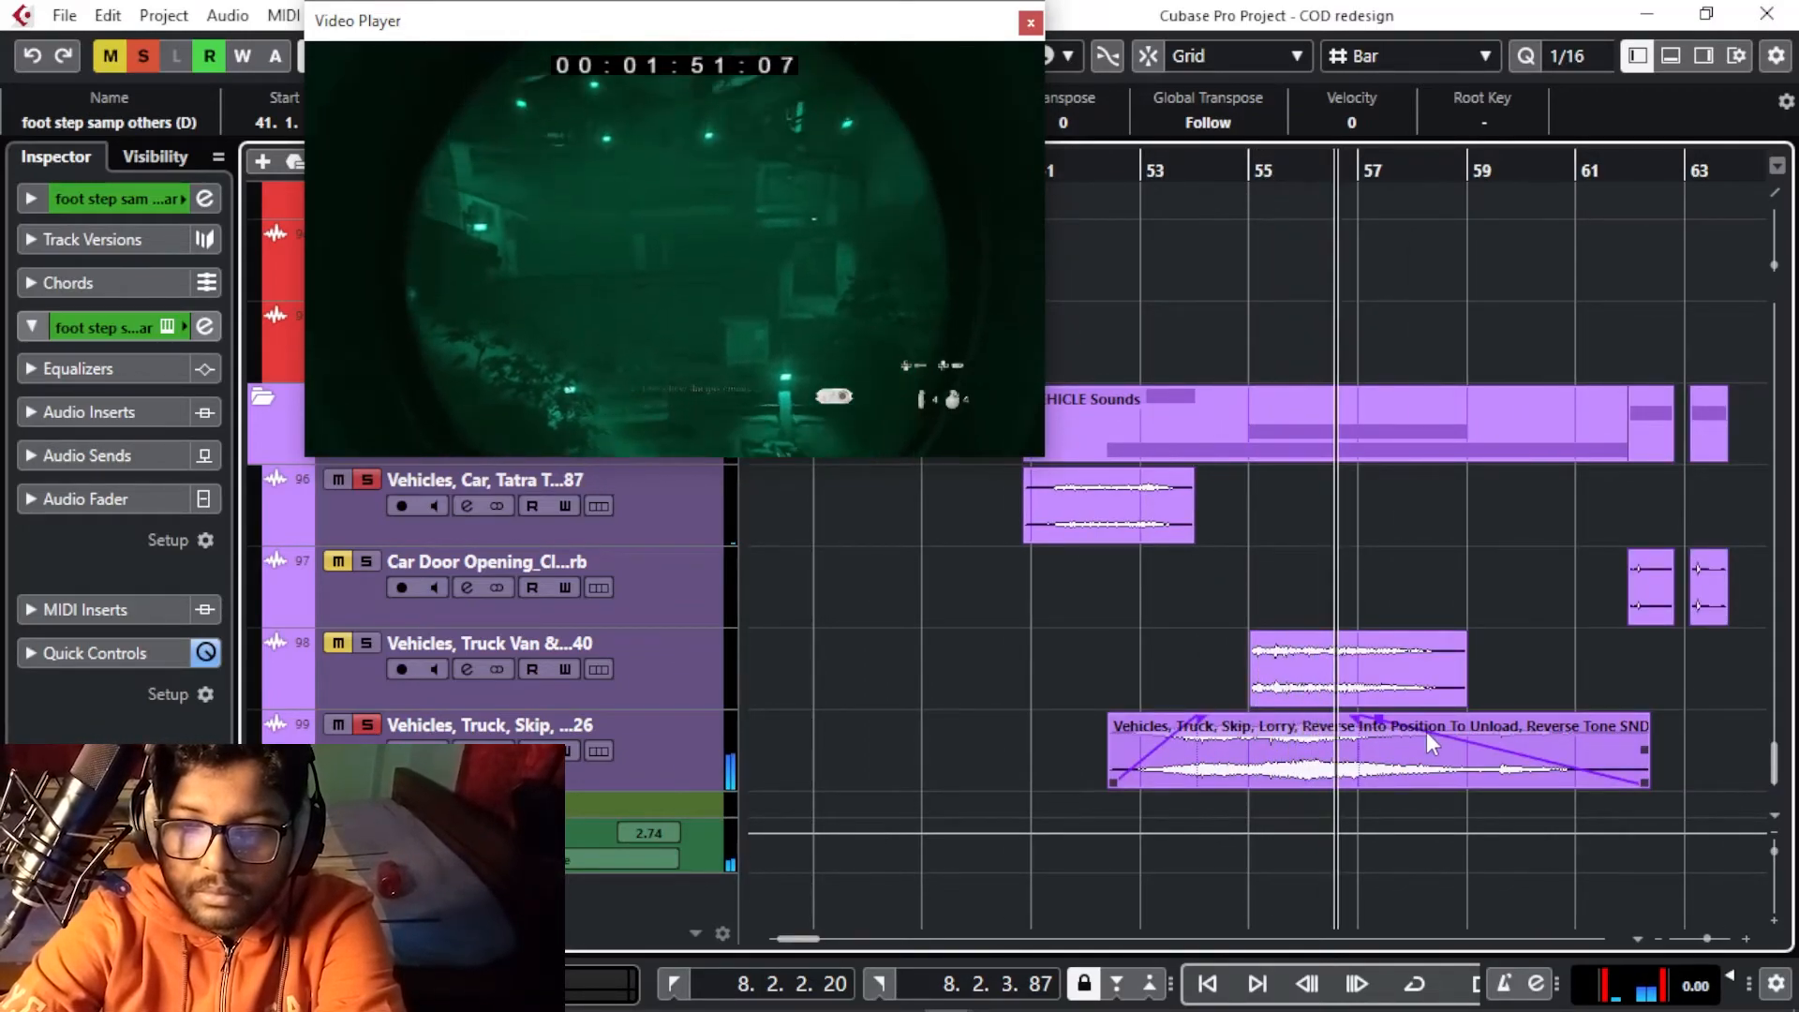
{"action": "key", "text": "h"}
{"action": "key", "text": "h"}
{"action": "key", "text": "h"}
{"action": "key", "text": "h"}
{"action": "key", "text": "h"}
{"action": "key", "text": "h"}
{"action": "key", "text": "g"}
{"action": "key", "text": "g"}
{"action": "key", "text": "g"}
{"action": "key", "text": "g"}
{"action": "key", "text": "g"}
{"action": "key", "text": "g"}
{"action": "key", "text": "g"}
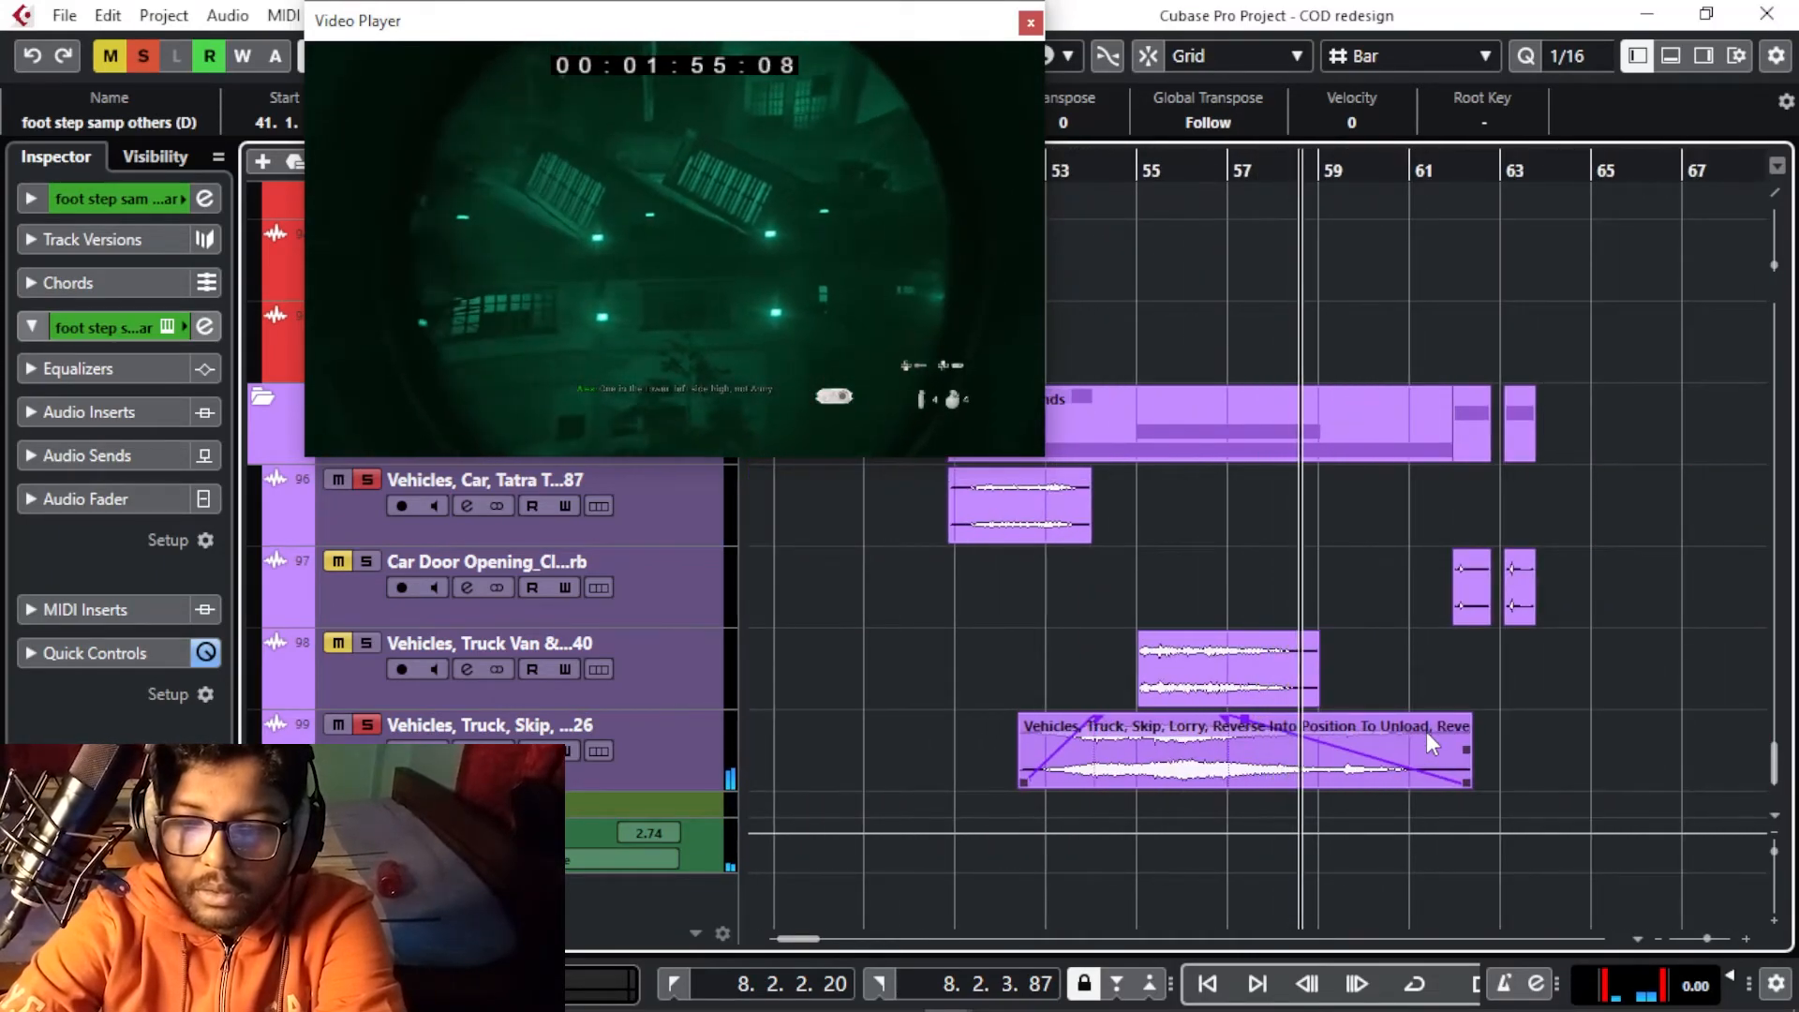
Solo the Vehicles, Truck Van track, replay from about bar 54, and enlarge and reposition the video player window
{"action": "left_click", "coordinate": [366, 642]}
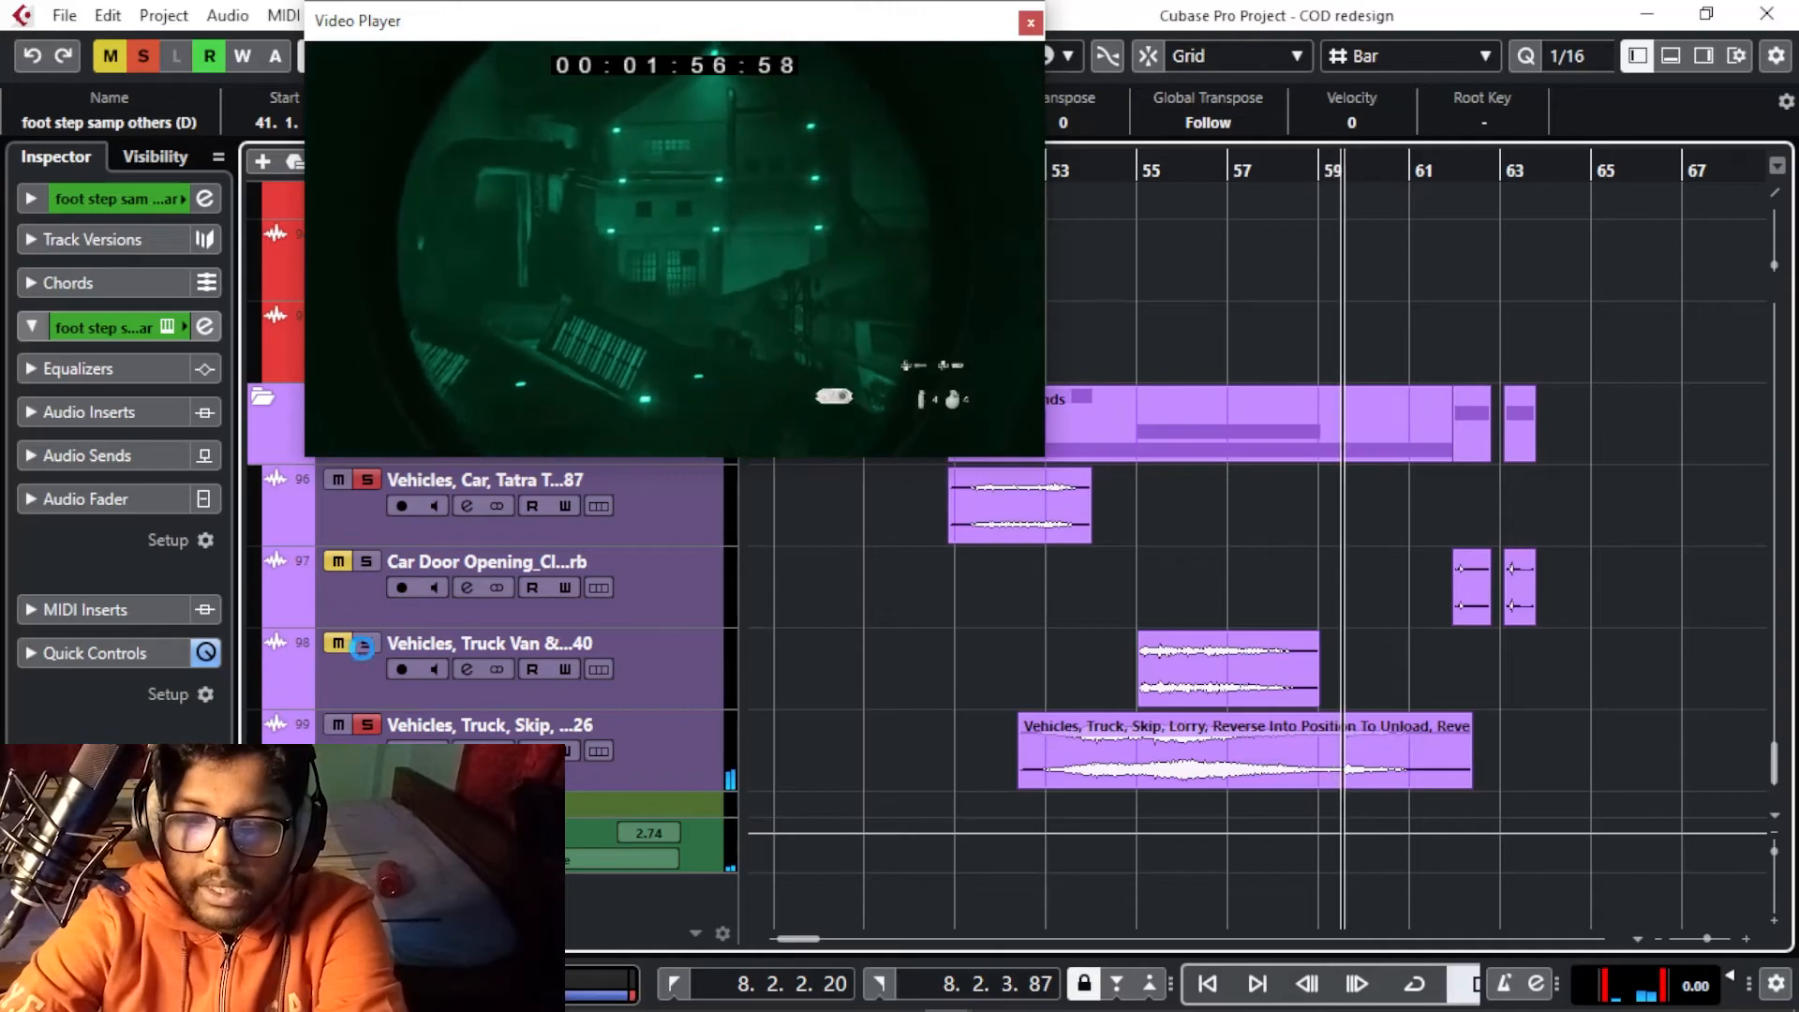
{"action": "left_click_drag", "start_coordinate": [1092, 174], "coordinate": [1071, 315]}
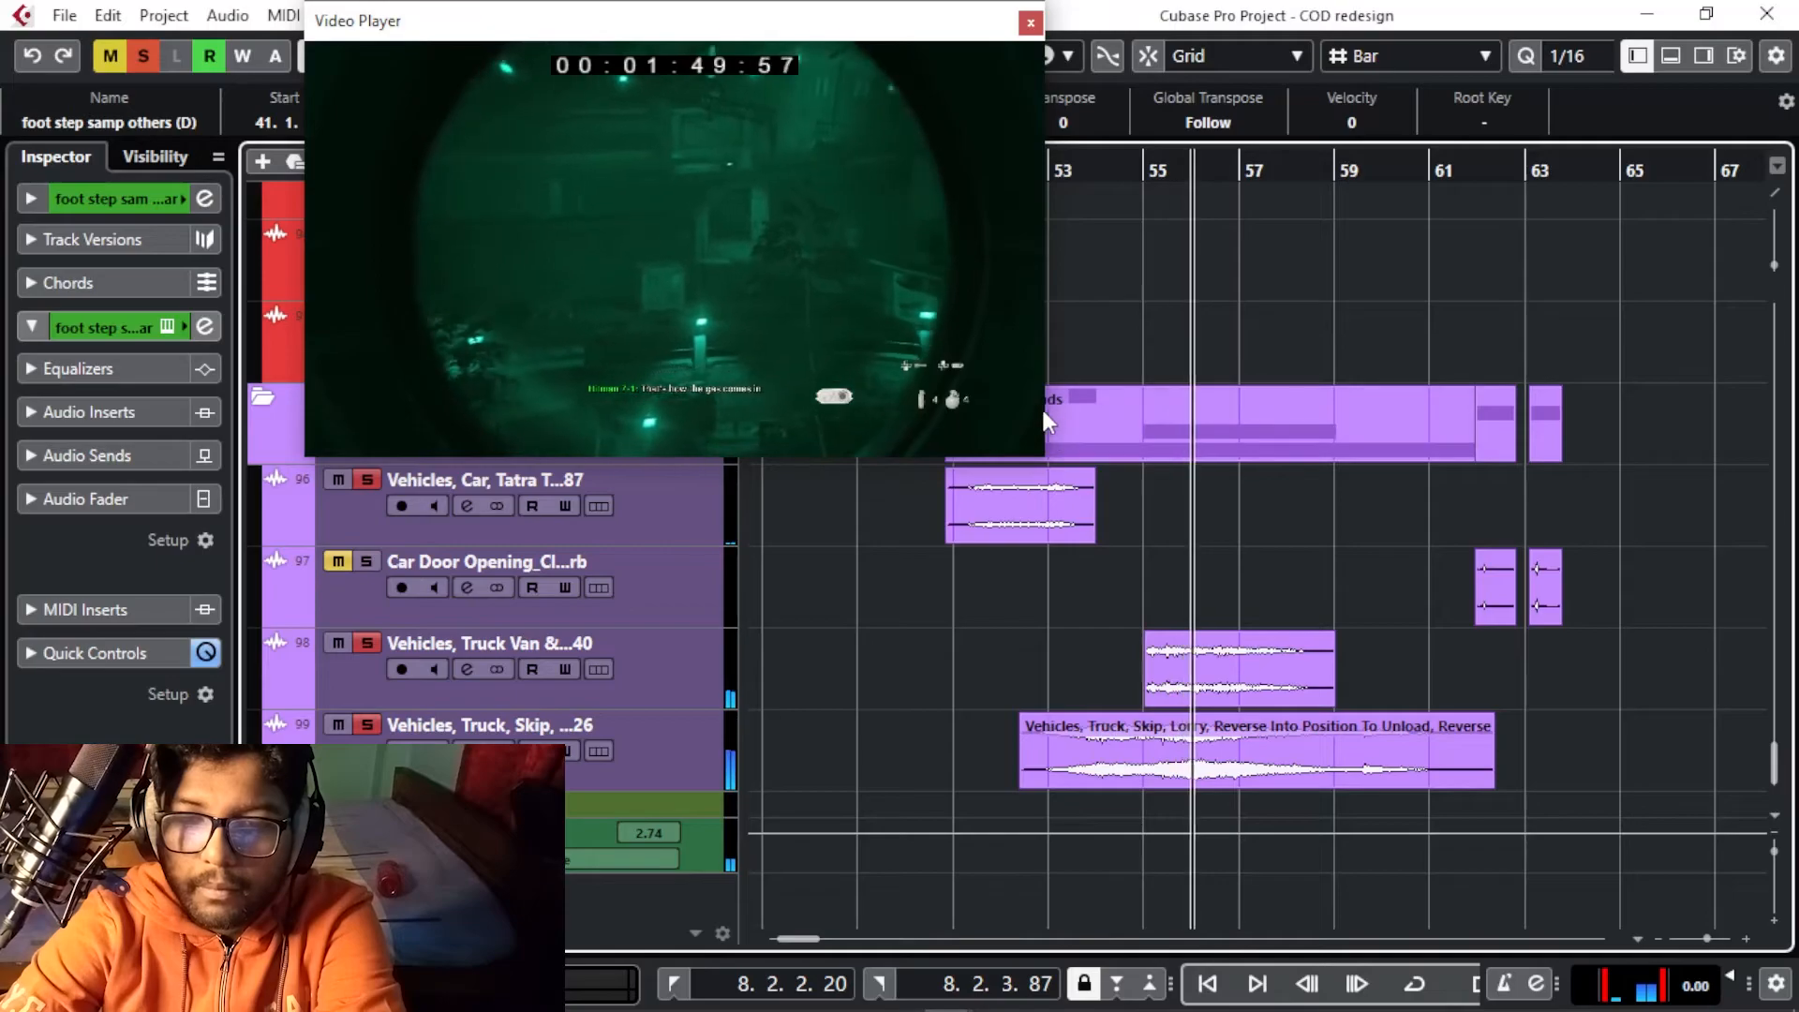
{"action": "left_click_drag", "start_coordinate": [1044, 418], "coordinate": [1348, 544]}
{"action": "left_click_drag", "start_coordinate": [1182, 21], "coordinate": [852, 20]}
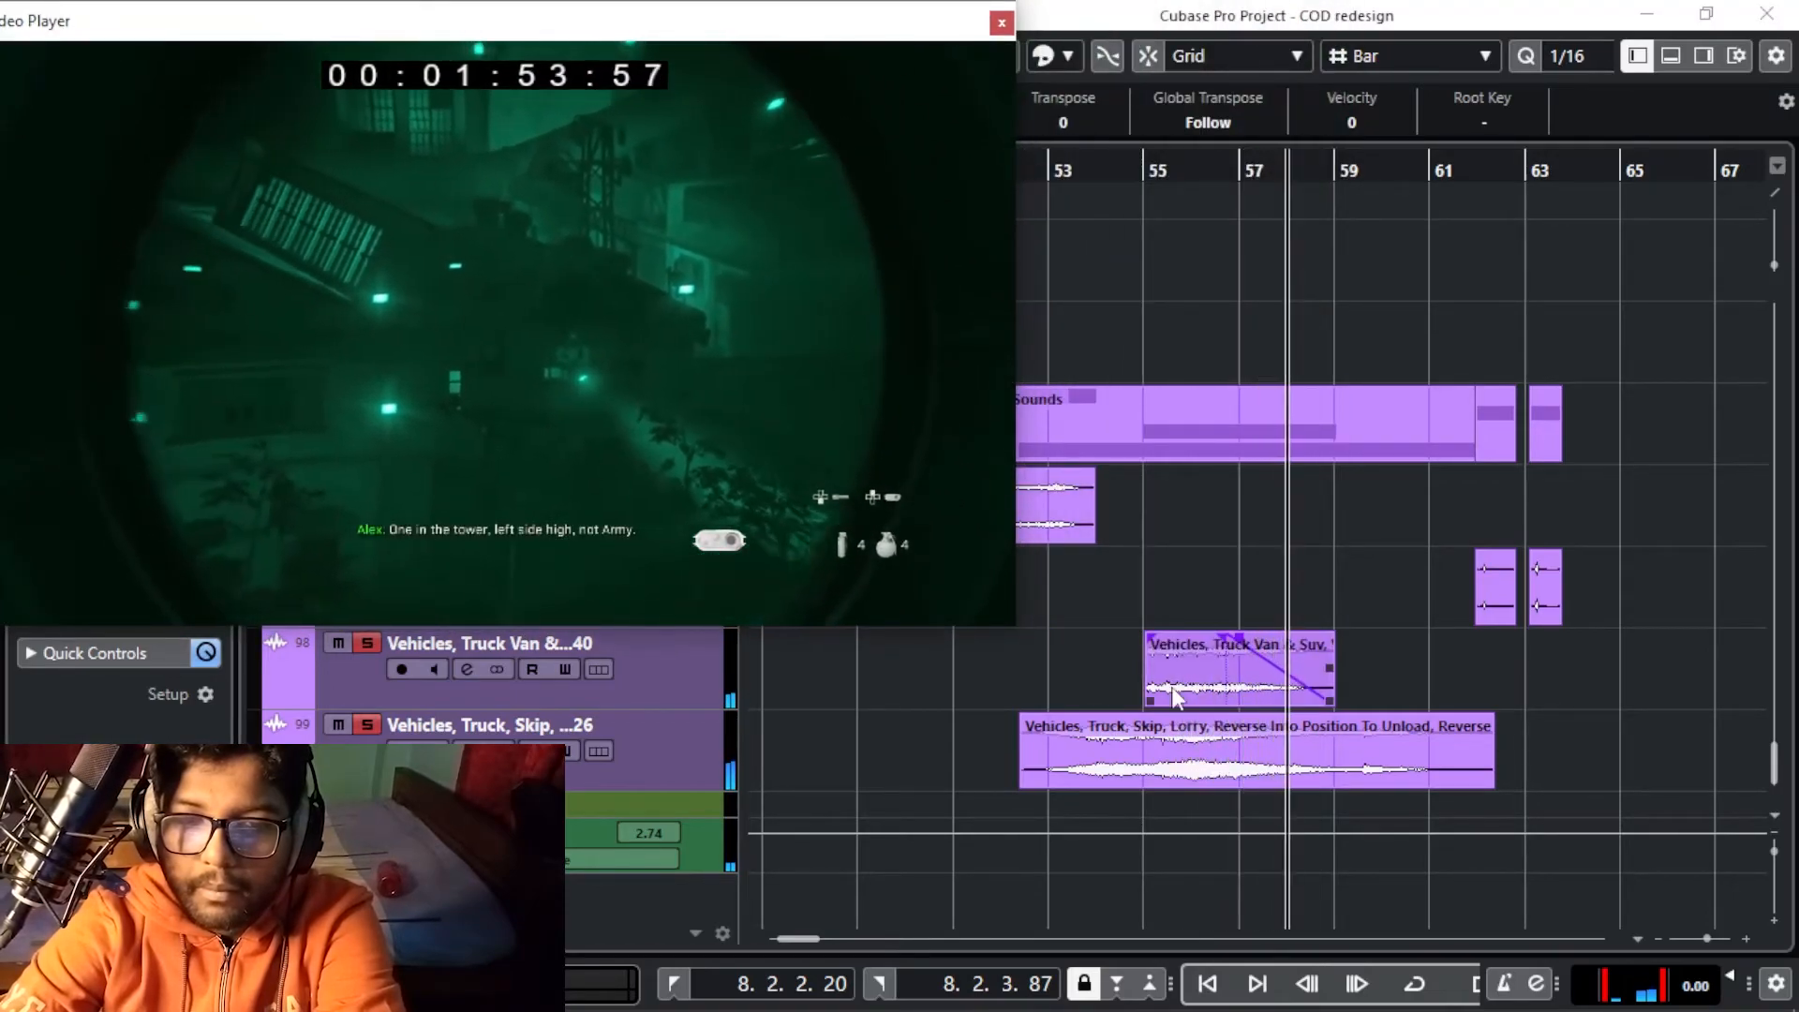
Solo the Car Door Opening track and play its two clips from just before bar 62 until just before bar 64
{"action": "key", "text": "h"}
{"action": "key", "text": "h"}
{"action": "key", "text": "h"}
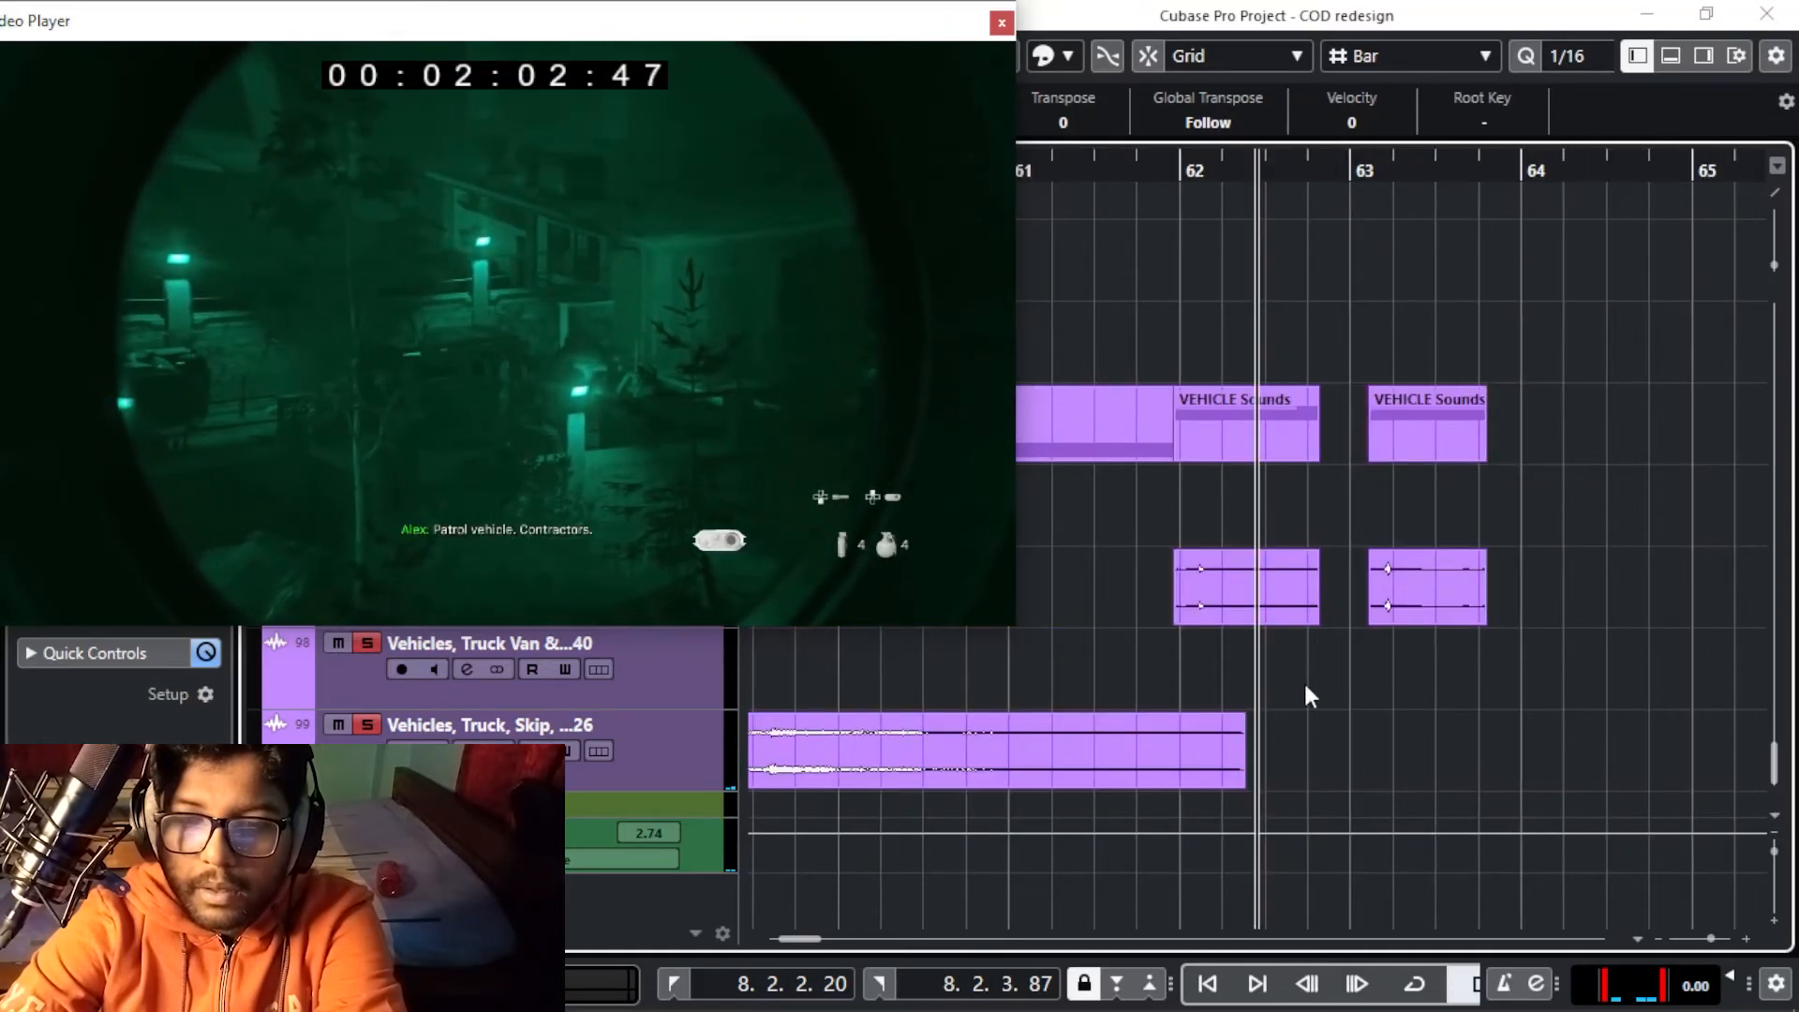
{"action": "mouse_move", "coordinate": [1155, 171]}
{"action": "left_mouse_down"}
{"action": "mouse_move", "coordinate": [1222, 182]}
{"action": "mouse_move", "coordinate": [1167, 183]}
{"action": "mouse_move", "coordinate": [1209, 198]}
{"action": "mouse_move", "coordinate": [1200, 170]}
{"action": "mouse_move", "coordinate": [1156, 199]}
{"action": "left_mouse_up"}
{"action": "key", "text": "space"}
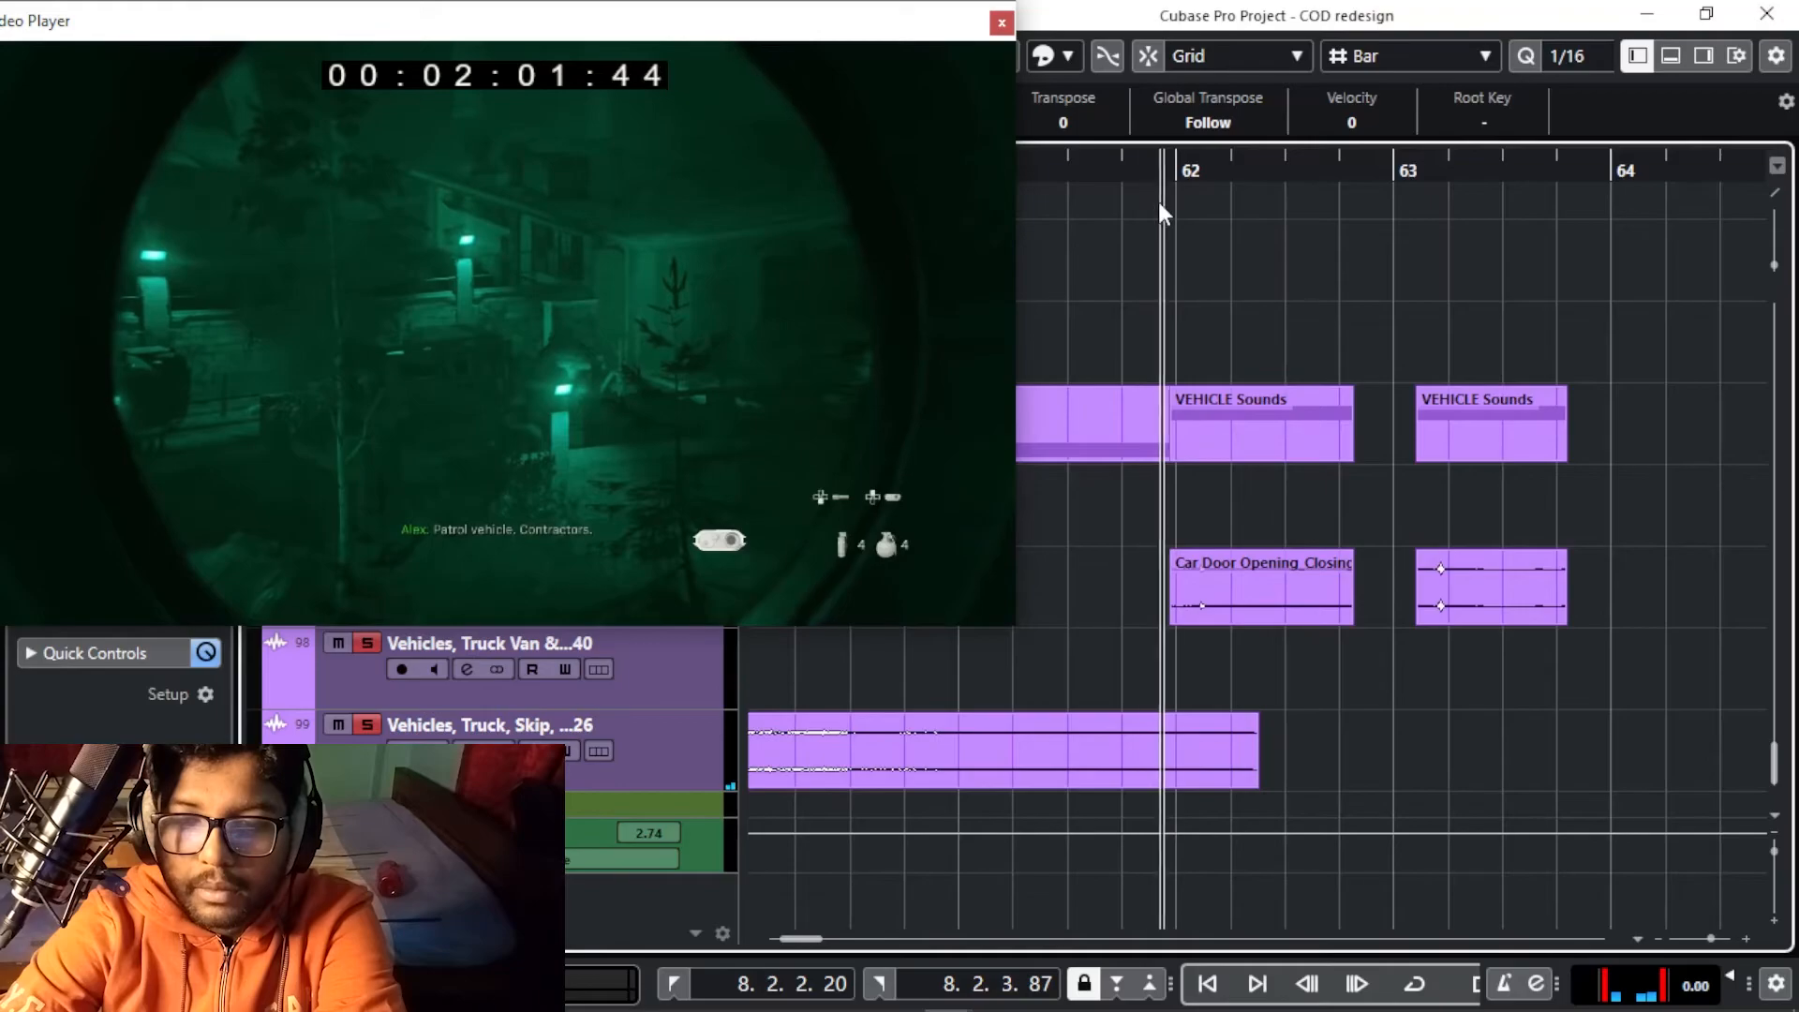
{"action": "scroll", "coordinate": [926, 738], "scroll_direction": "up", "scroll_amount": 2}
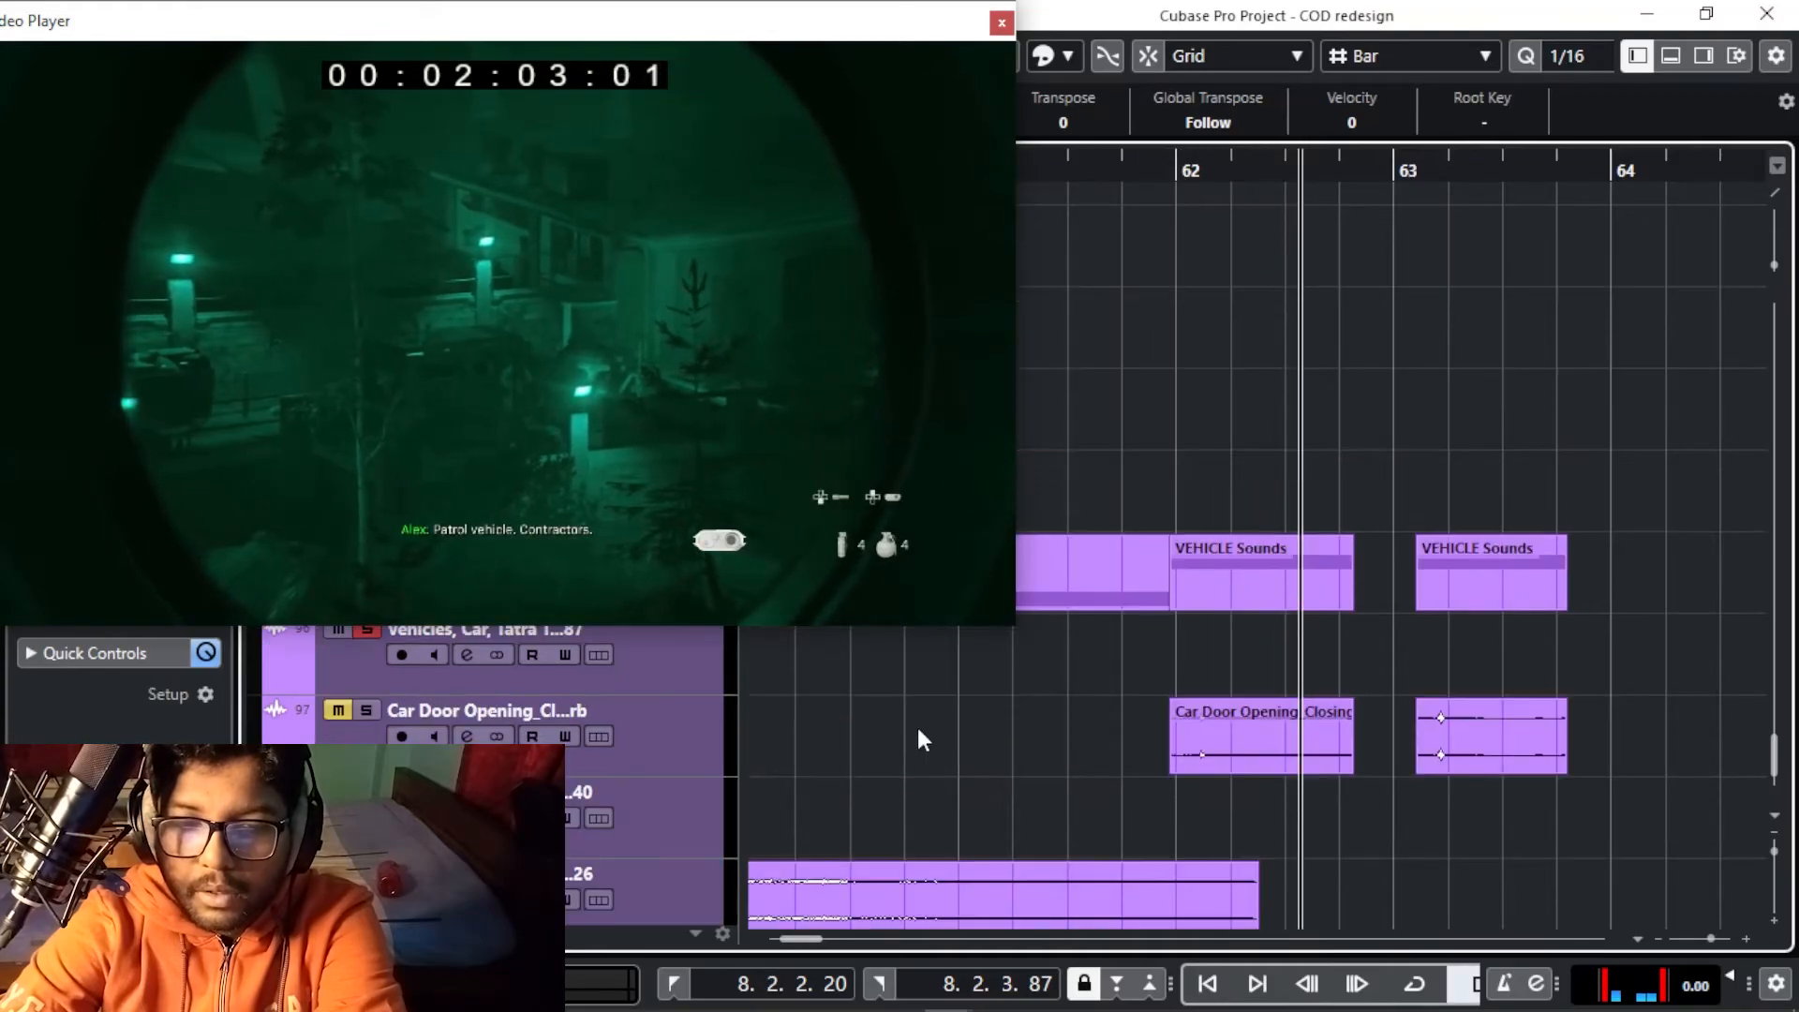
{"action": "left_click_drag", "start_coordinate": [1145, 176], "coordinate": [852, 194]}
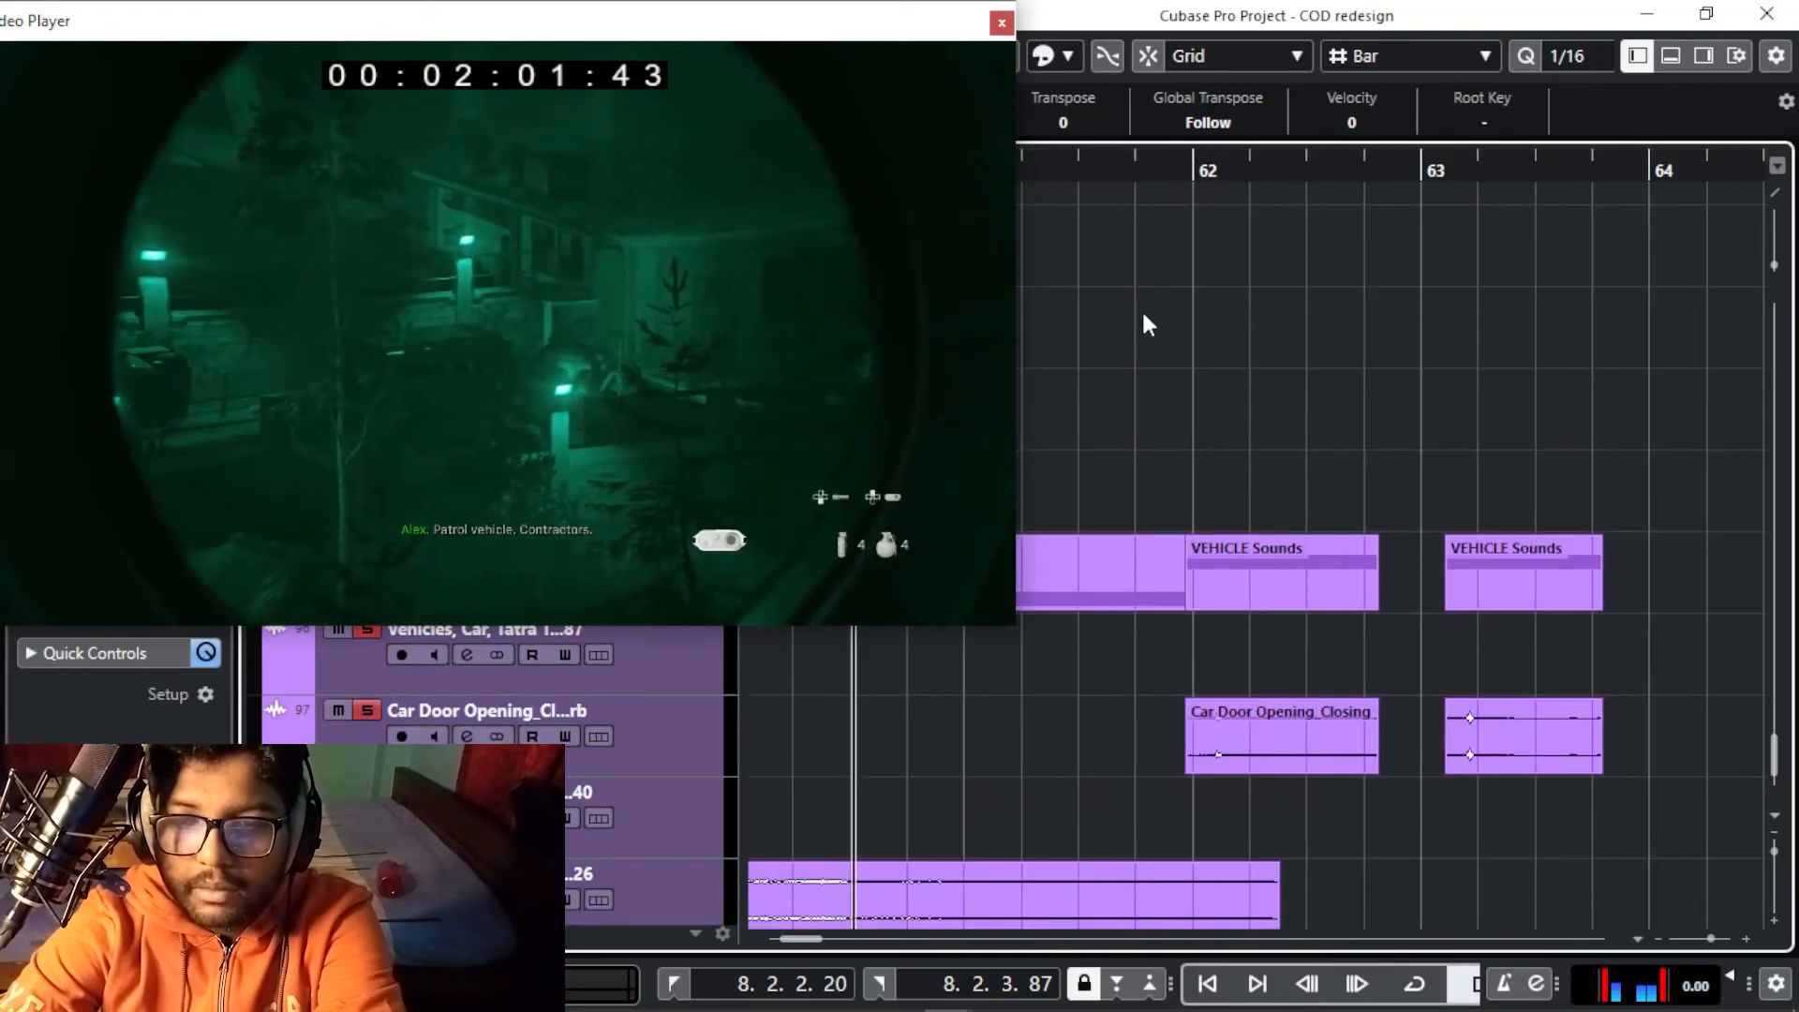
{"action": "key", "text": "space"}
{"action": "scroll", "coordinate": [1316, 537], "scroll_direction": "down", "scroll_amount": 2}
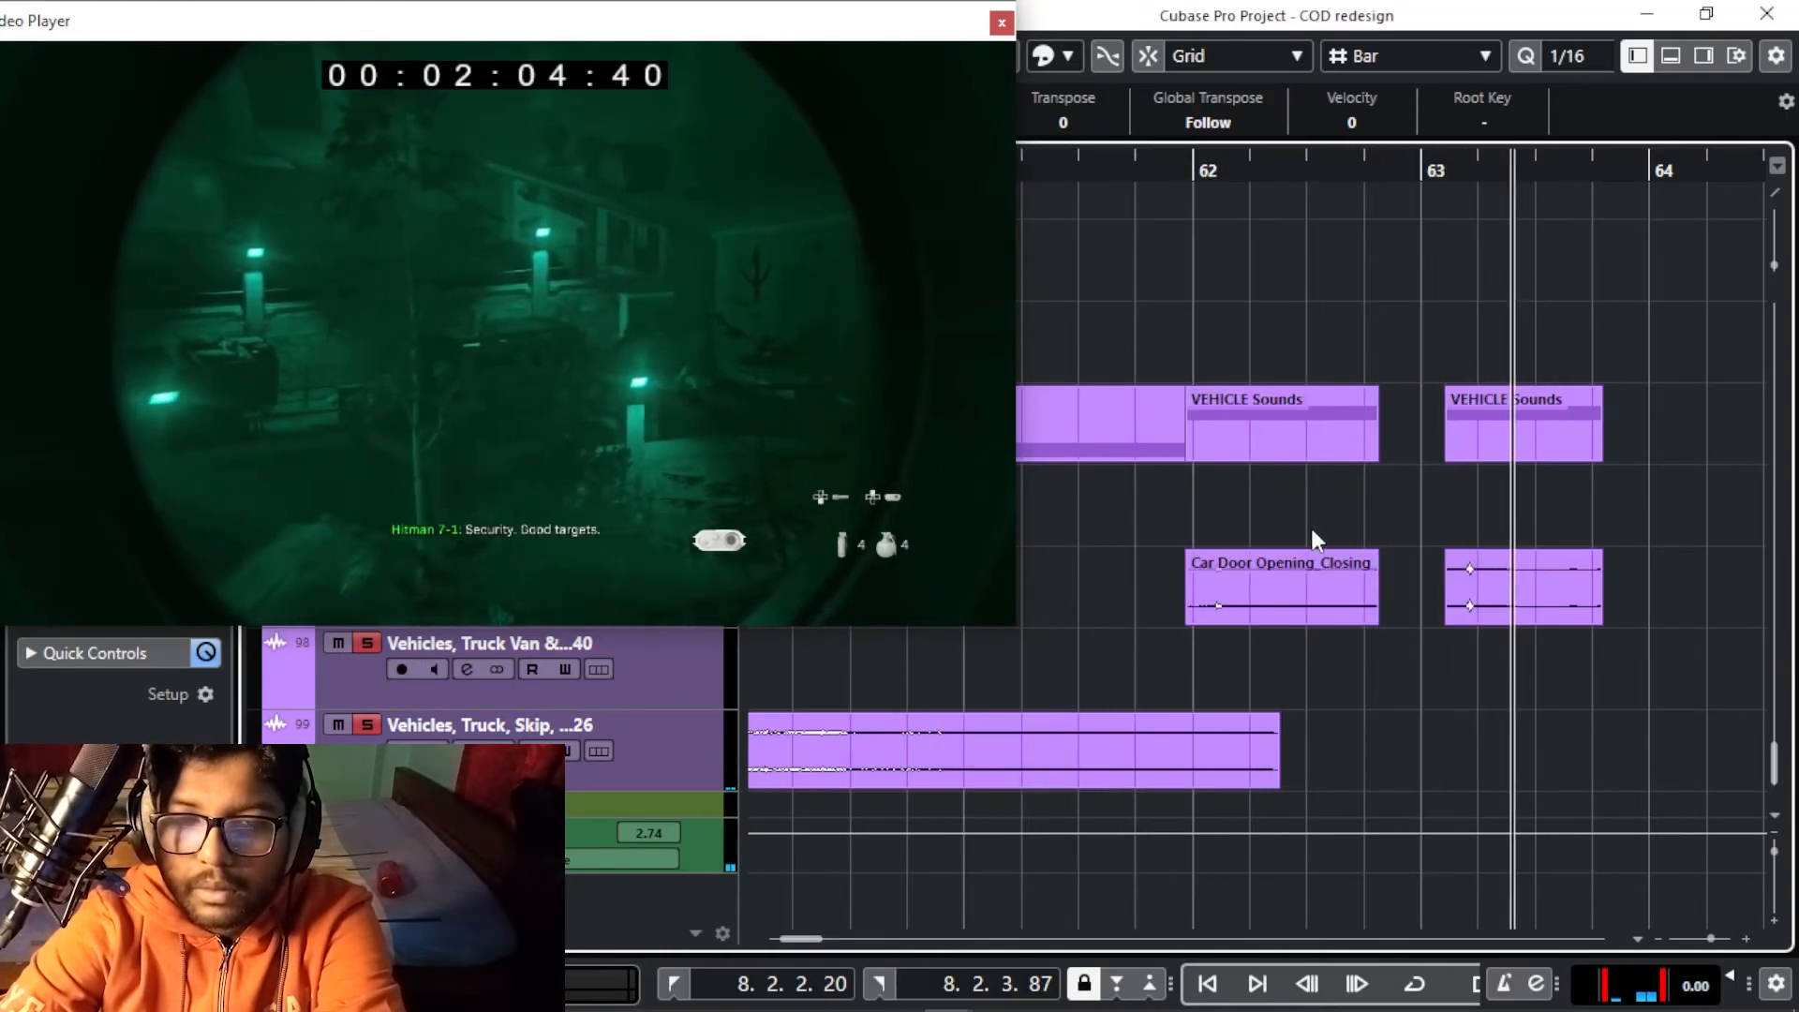
{"action": "left_click", "coordinate": [1222, 614]}
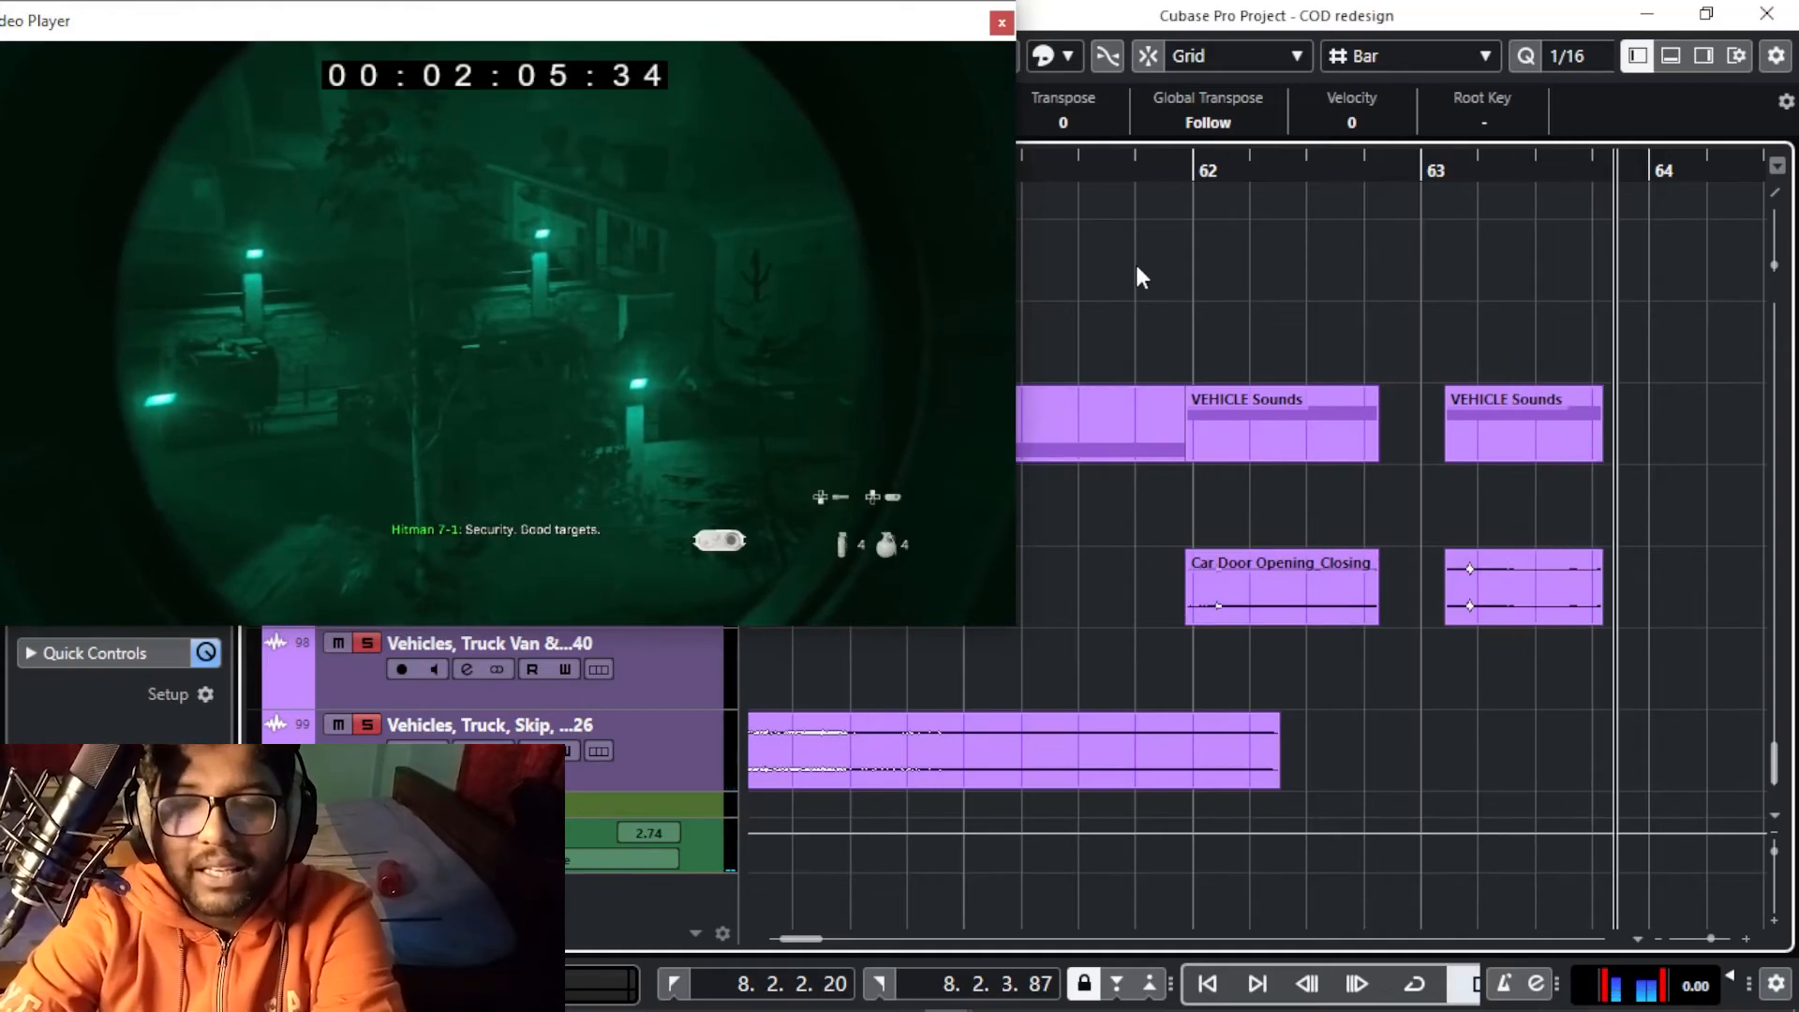
Replay the soloed vehicle tracks together from about bar 59 until just before bar 64
{"action": "key", "text": "g"}
{"action": "key", "text": "g"}
{"action": "left_click_drag", "start_coordinate": [1137, 175], "coordinate": [937, 155]}
{"action": "key", "text": "g"}
{"action": "key", "text": "g"}
{"action": "key", "text": "g"}
{"action": "key", "text": "g"}
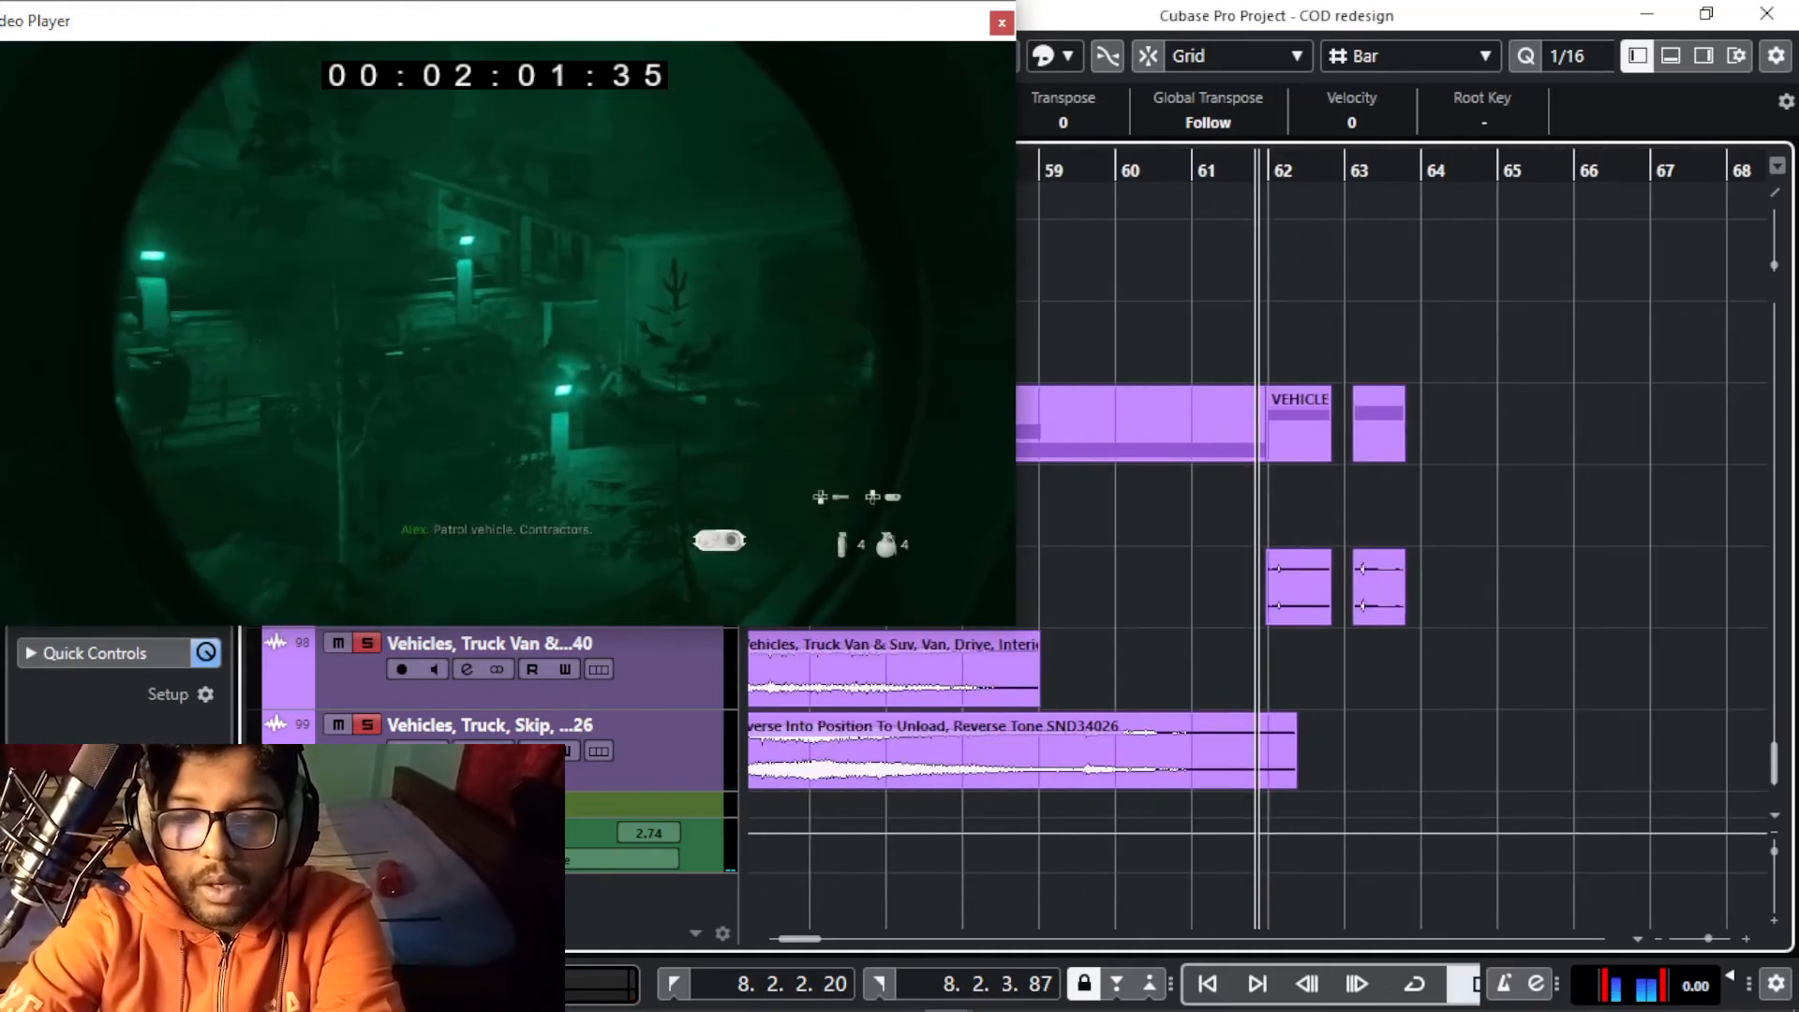
{"action": "key", "text": "g"}
{"action": "left_click_drag", "start_coordinate": [1254, 173], "coordinate": [1113, 223]}
{"action": "key", "text": "space"}
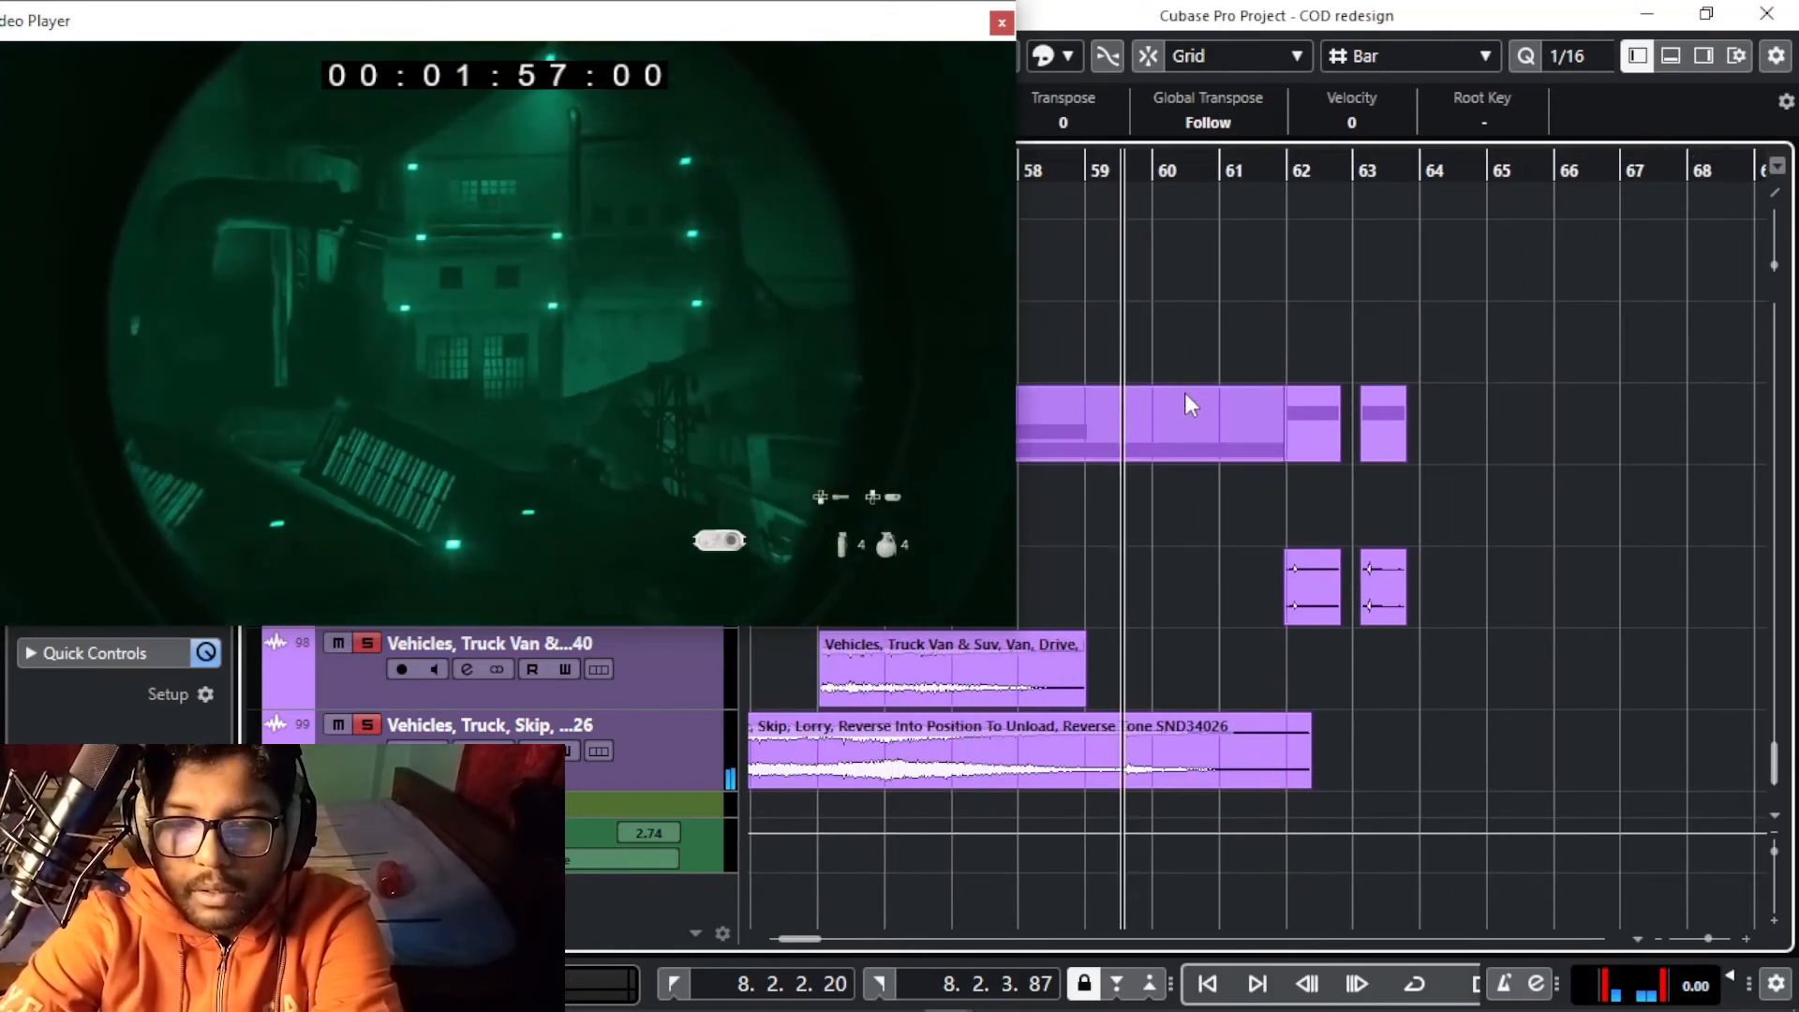
{"action": "key", "text": "h"}
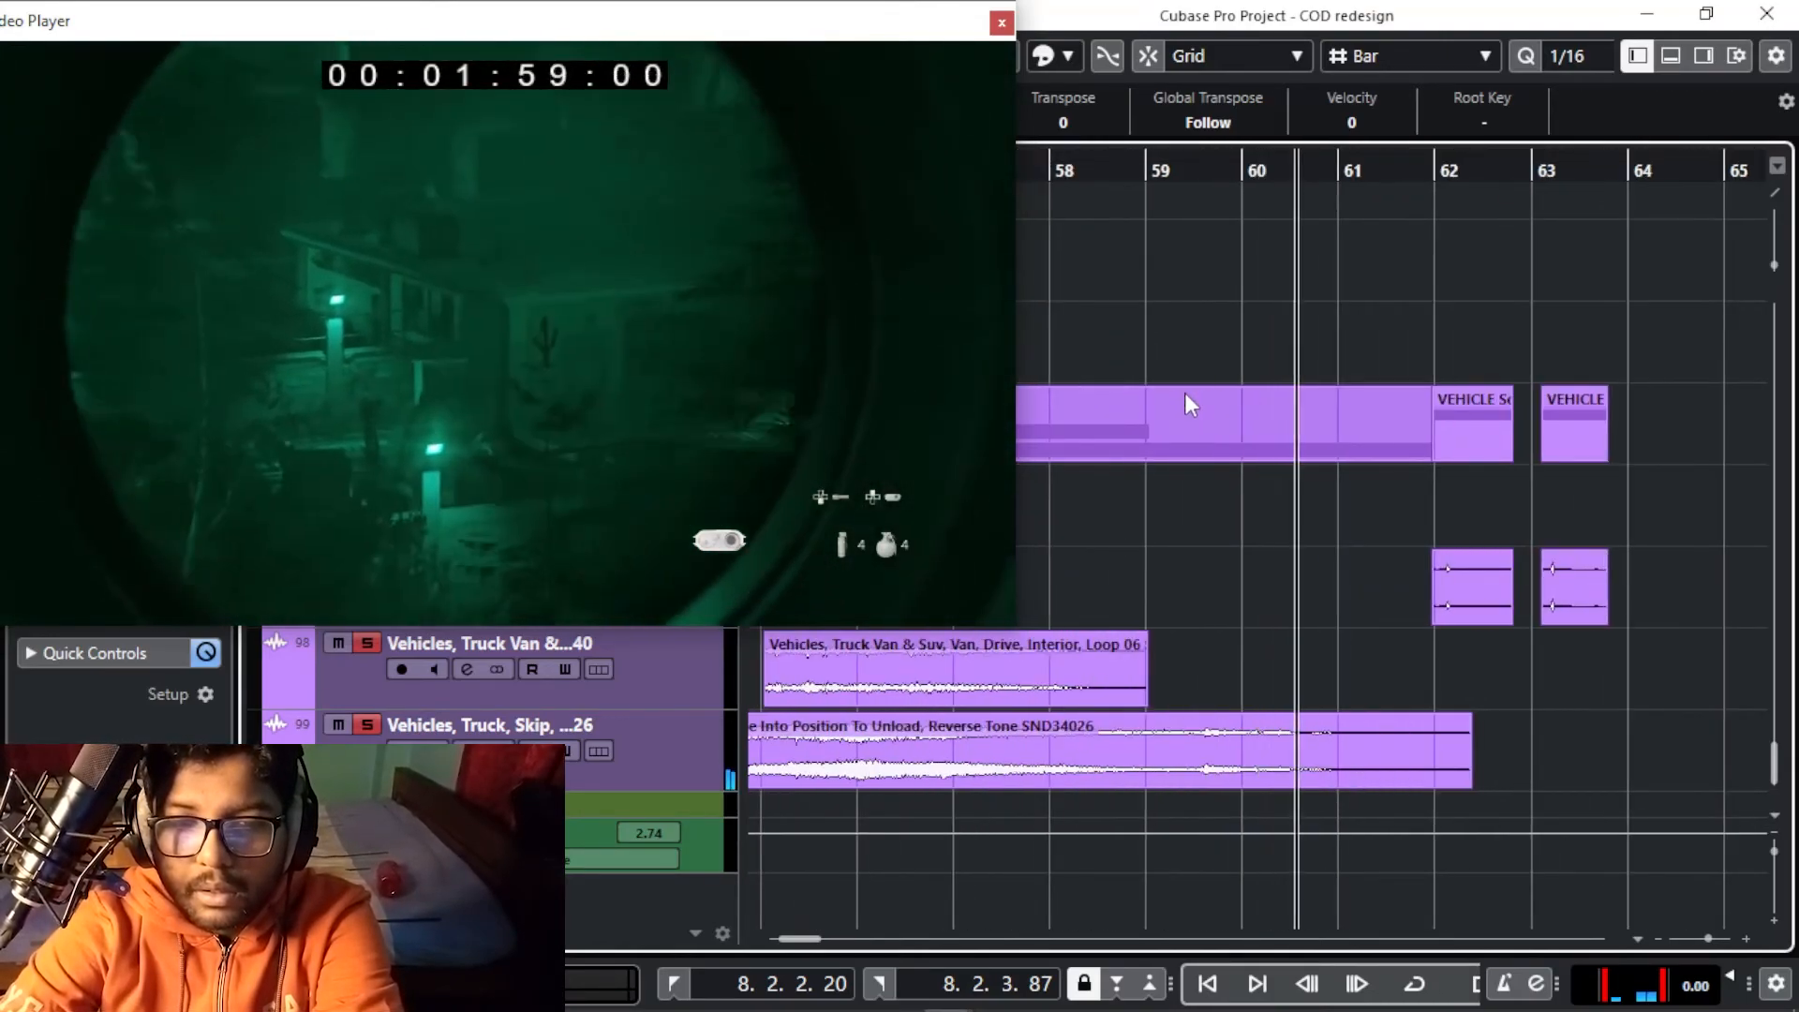
{"action": "key", "text": "h"}
{"action": "key", "text": "h"}
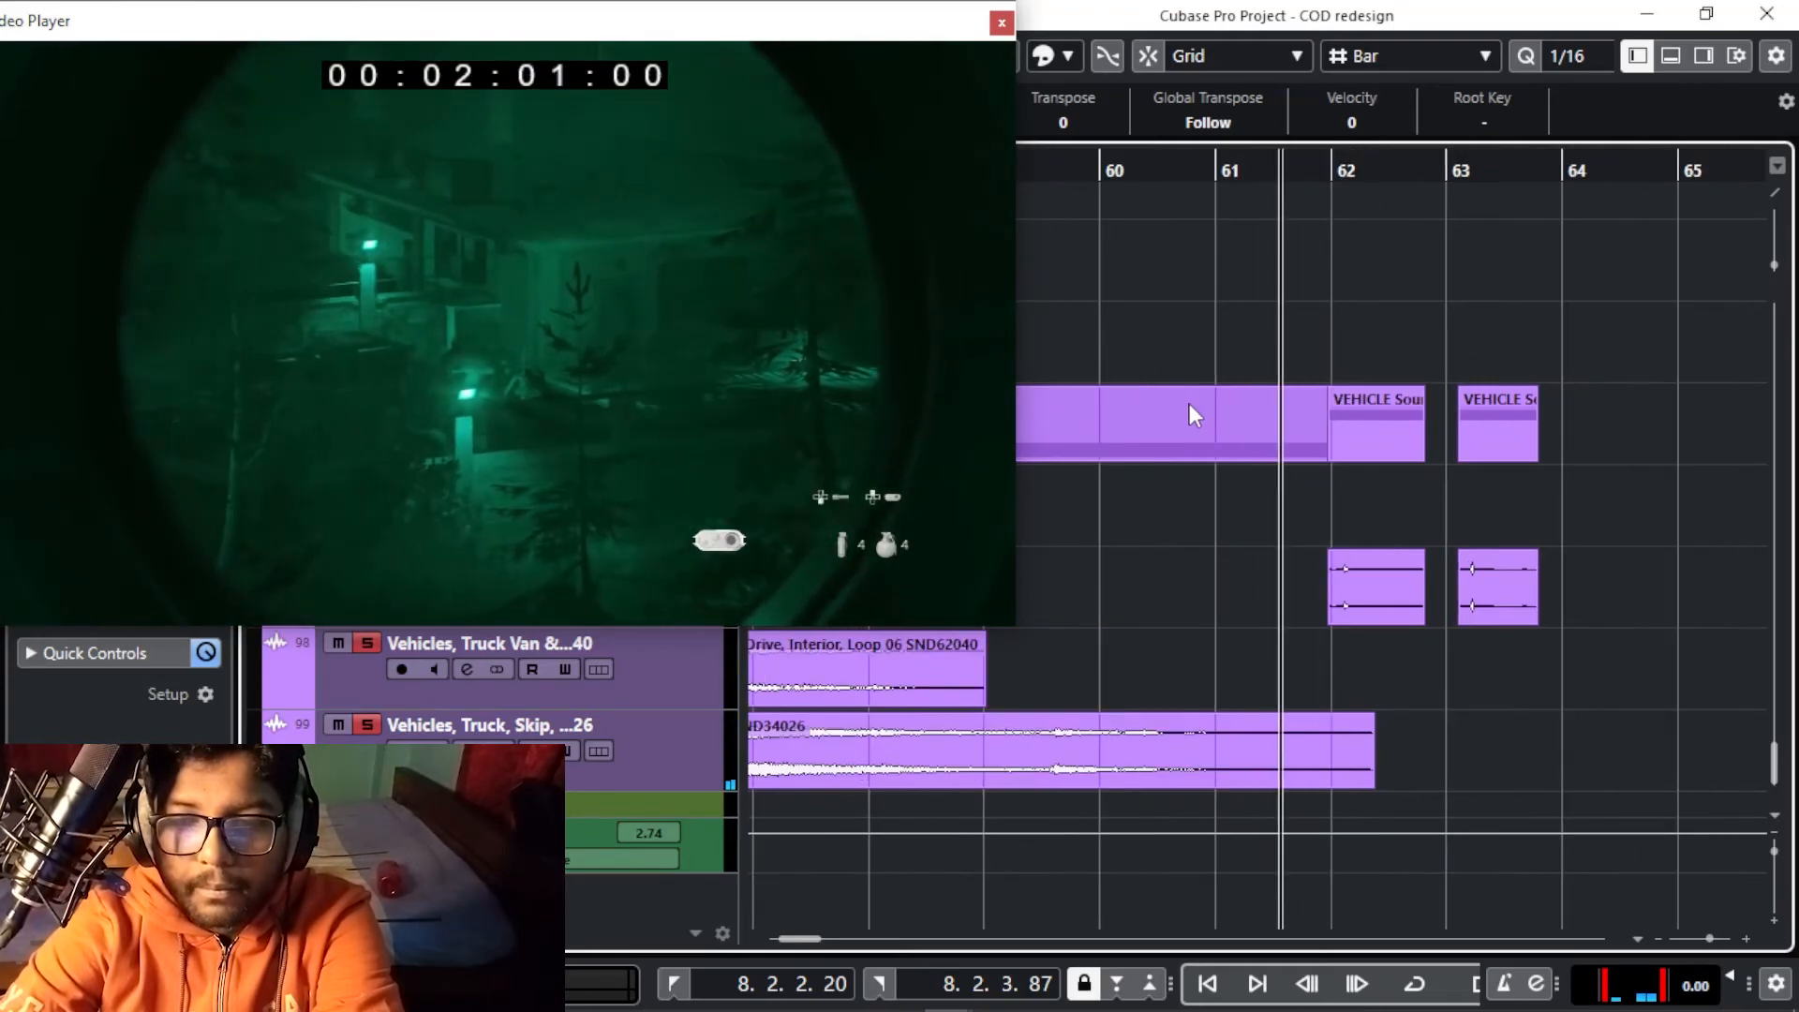
{"action": "key", "text": "space"}
Select both Car Door Opening clips and return the playhead to just before bar 61
{"action": "left_click_drag", "start_coordinate": [1670, 539], "coordinate": [1422, 603]}
{"action": "scroll", "coordinate": [1047, 110], "scroll_direction": "up", "scroll_amount": 1}
{"action": "key", "text": "space"}
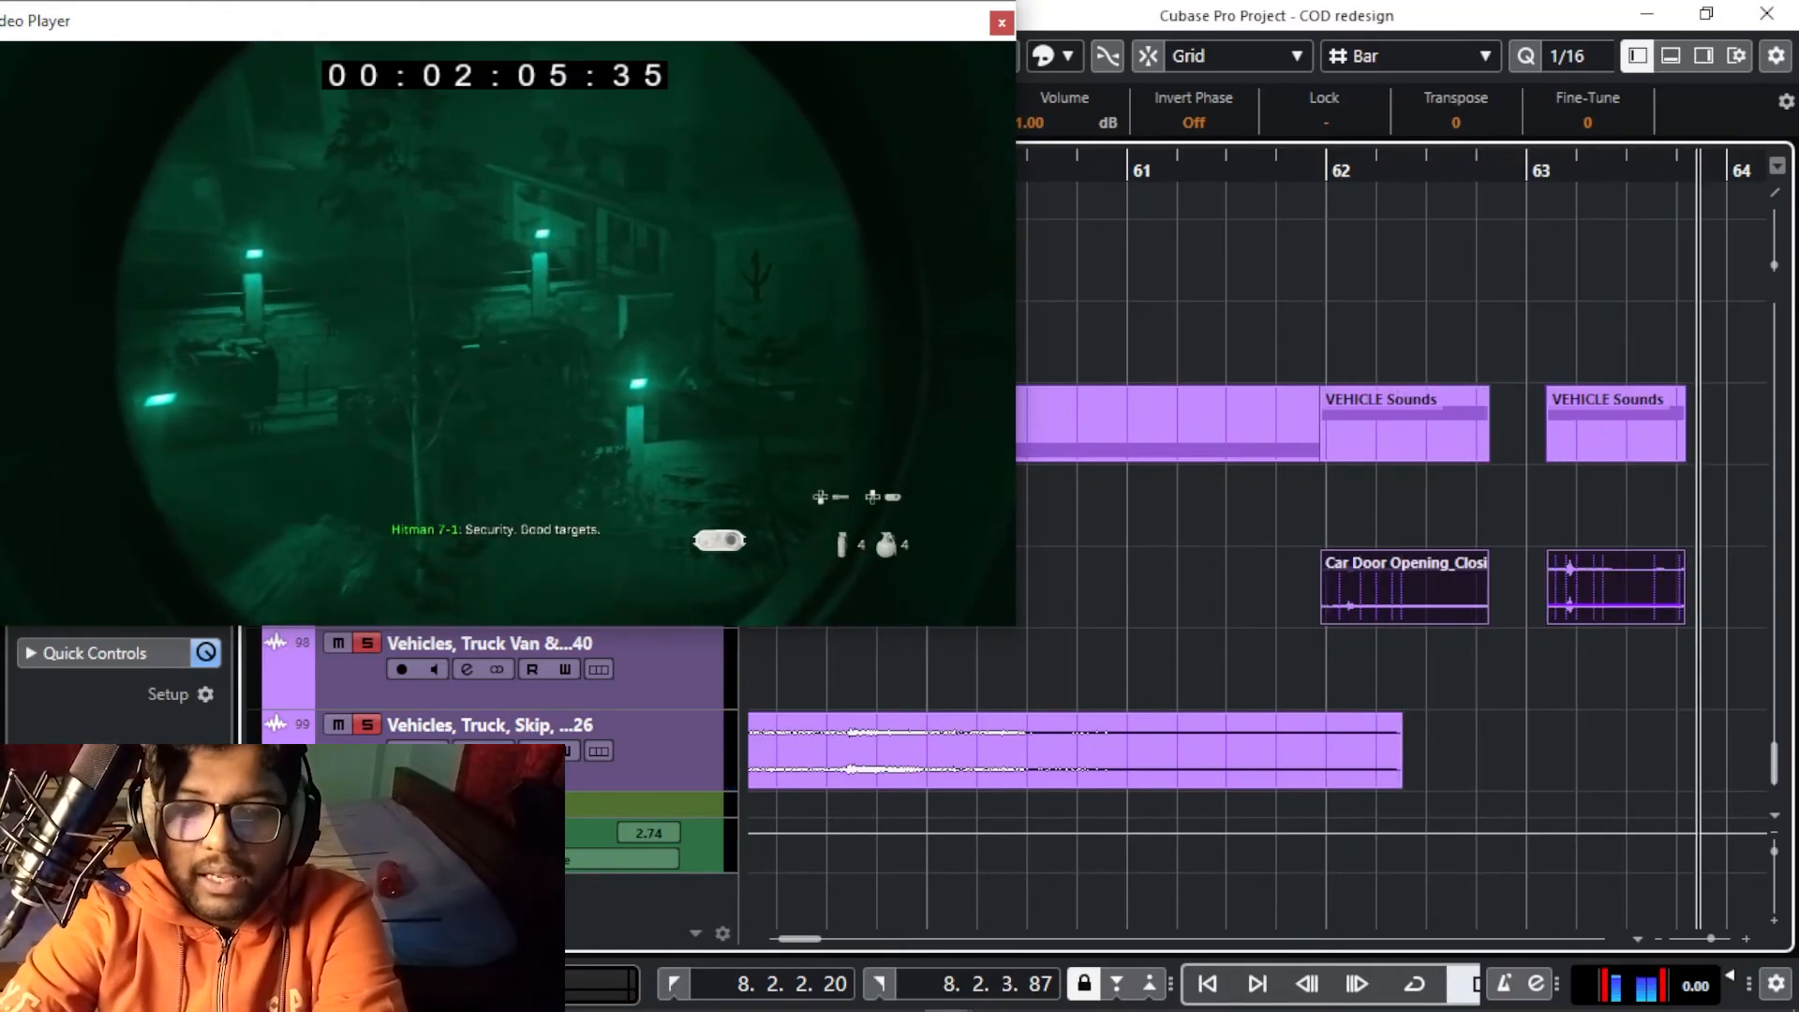
{"action": "left_click_drag", "start_coordinate": [1364, 173], "coordinate": [1115, 205]}
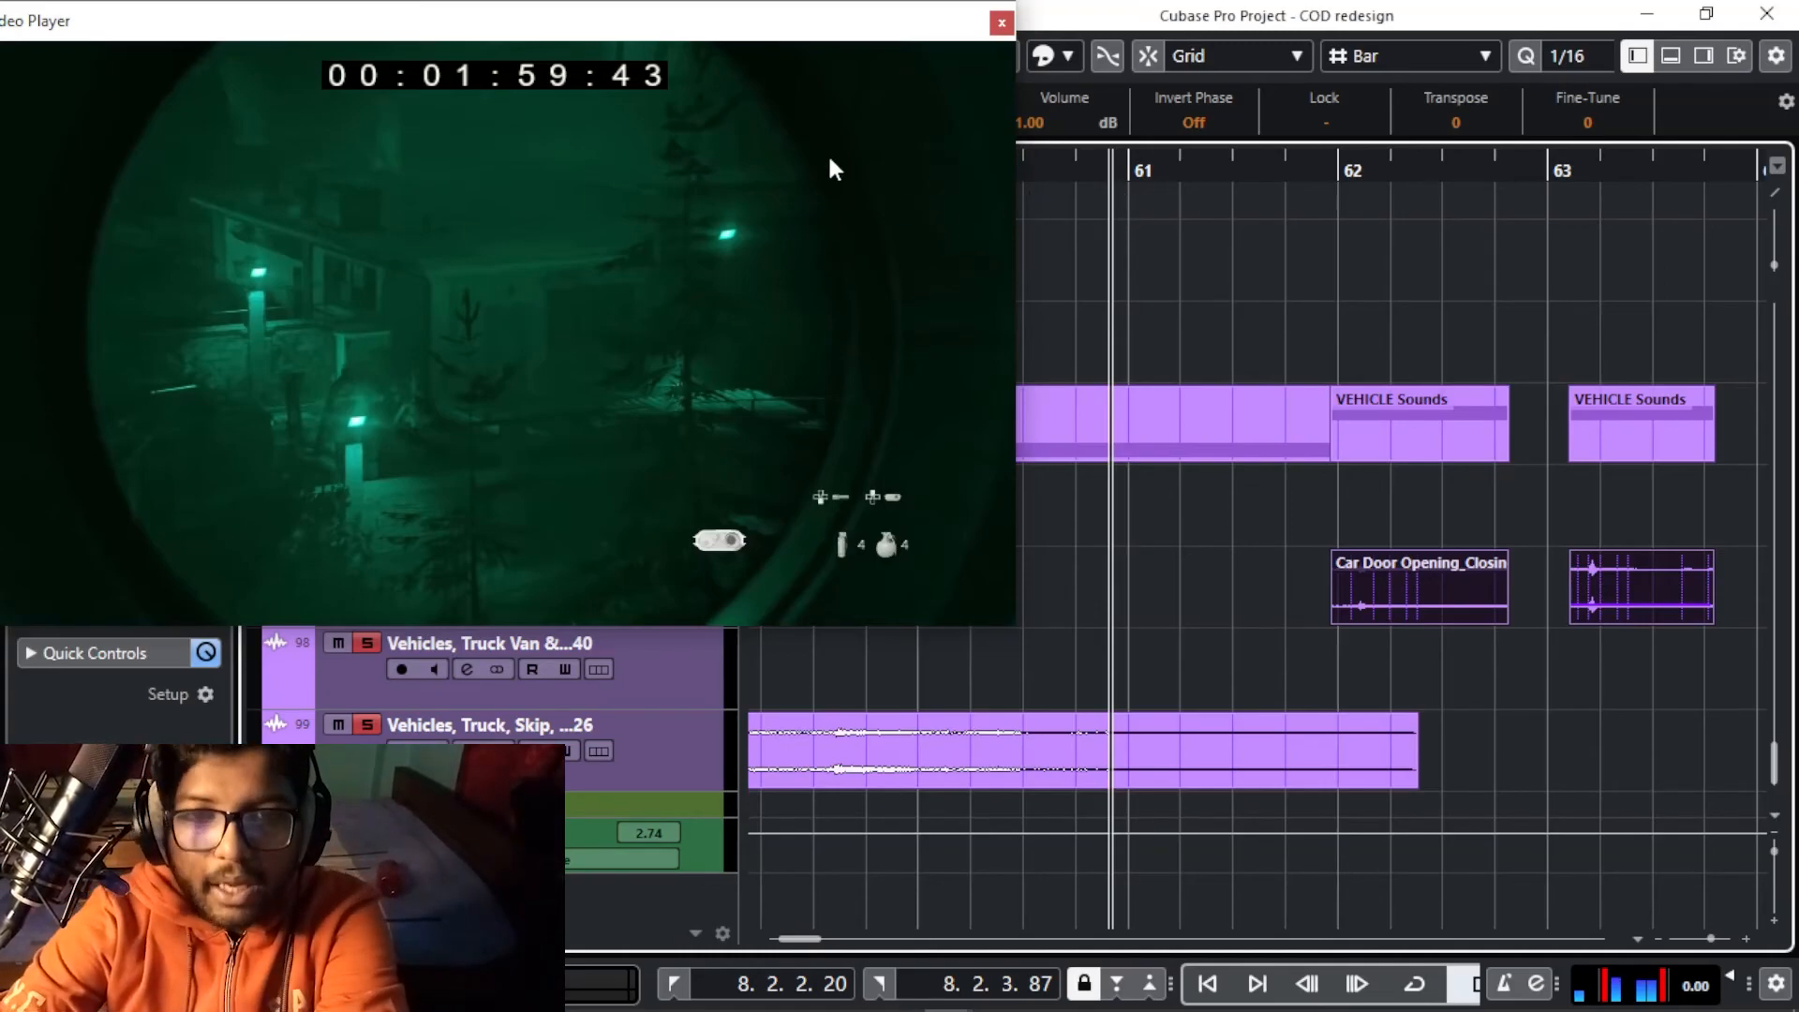
Uncover the Inspector and examine the RoomWorks SE insert settings on the TRUCK SIDE REVERB channel
{"action": "left_click_drag", "start_coordinate": [562, 20], "coordinate": [980, 28]}
{"action": "left_click", "coordinate": [177, 416]}
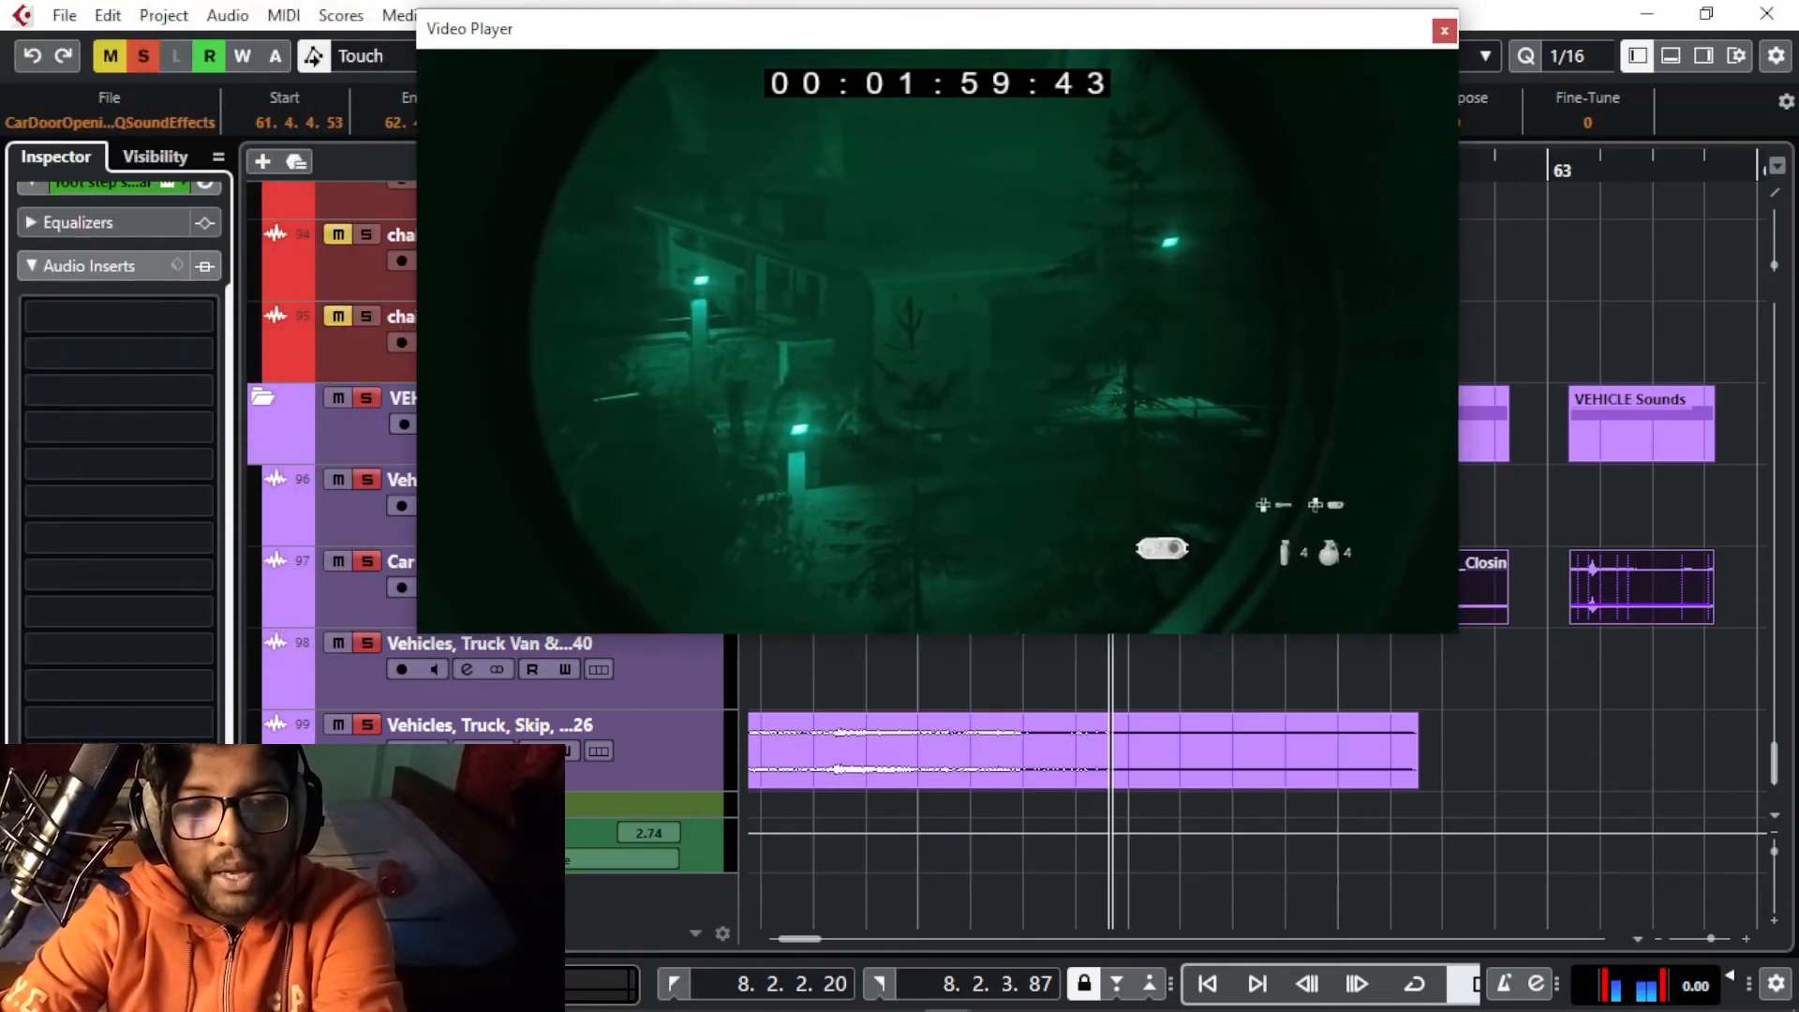
{"action": "left_click", "coordinate": [177, 272]}
{"action": "left_click", "coordinate": [468, 832]}
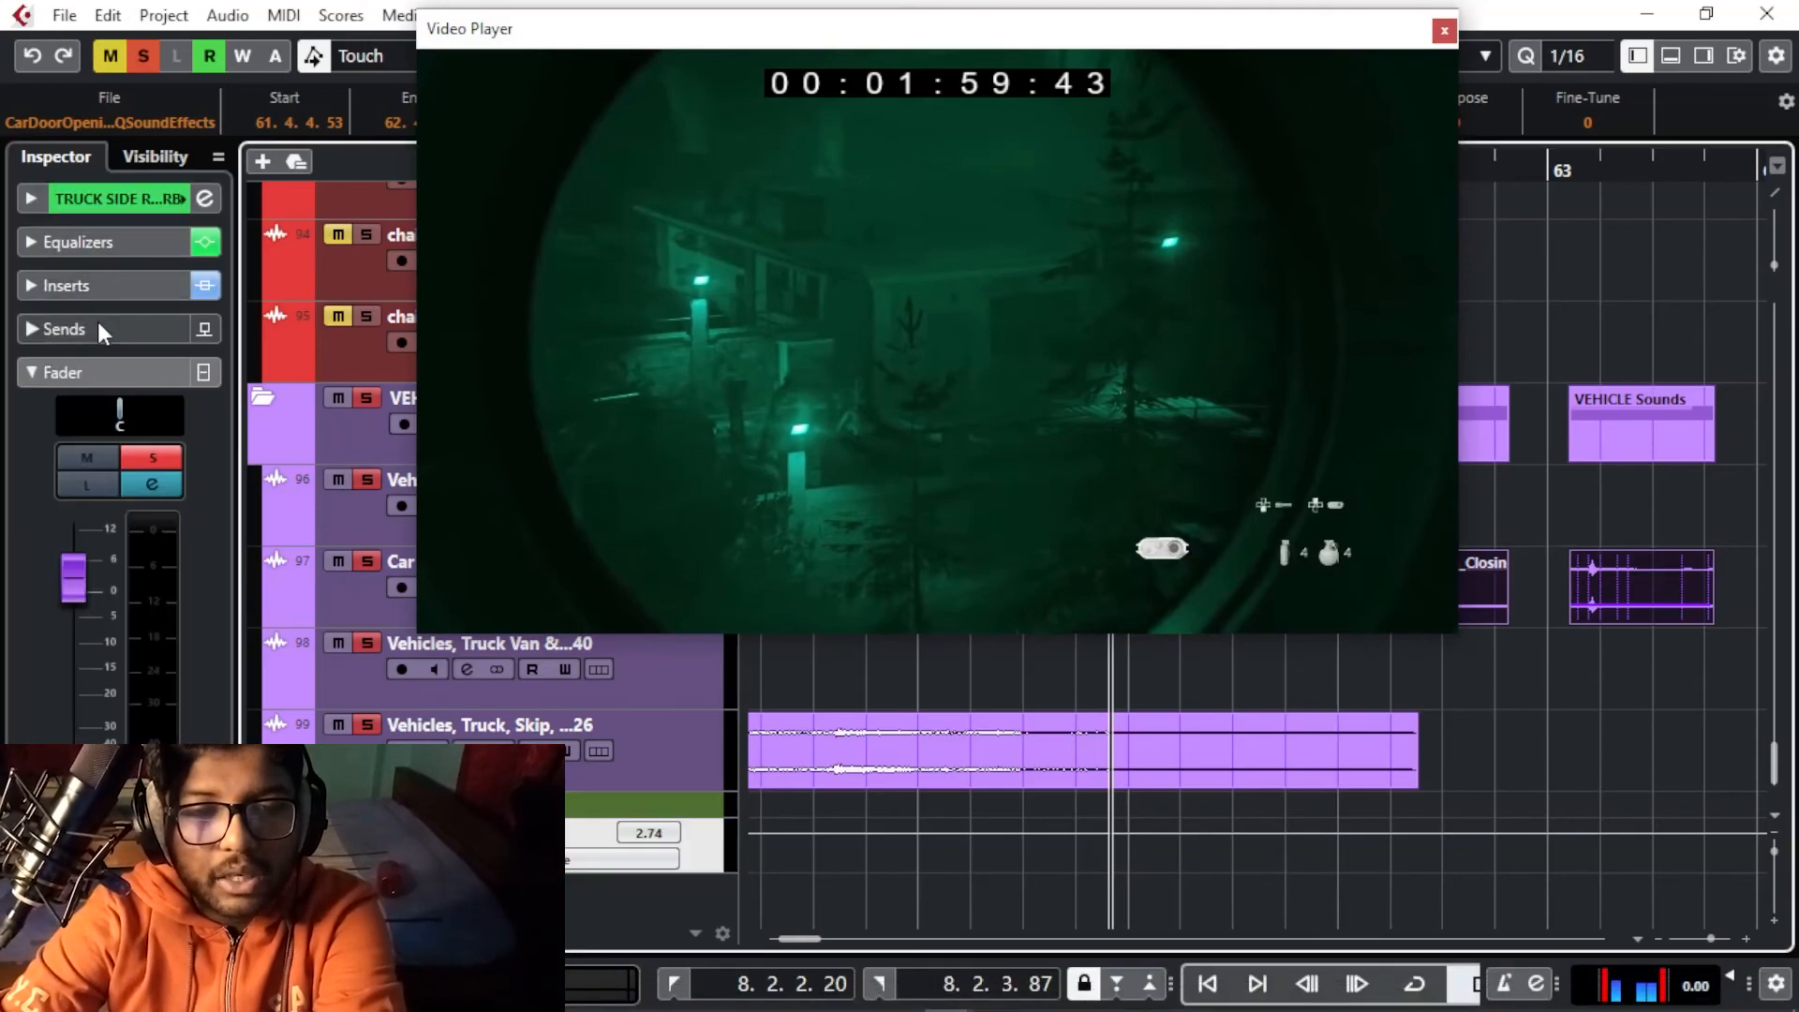
{"action": "left_click", "coordinate": [98, 281]}
{"action": "left_click", "coordinate": [111, 316]}
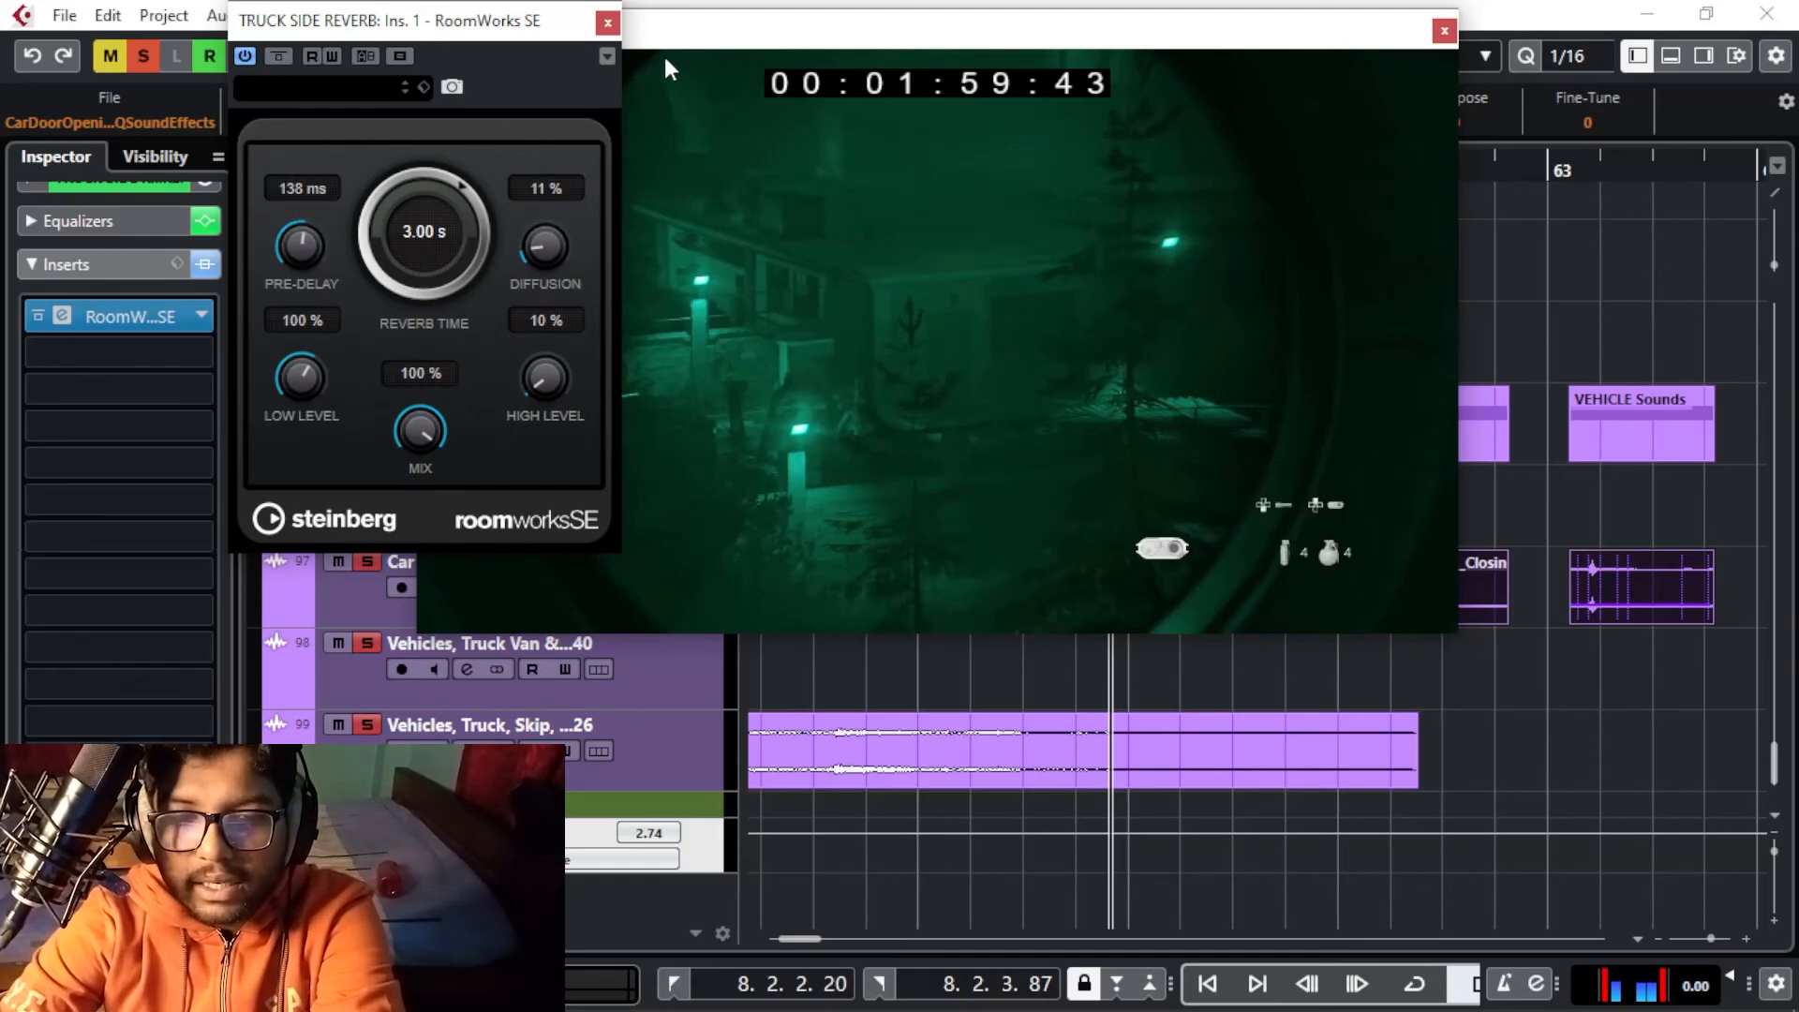
{"action": "left_click", "coordinate": [609, 30]}
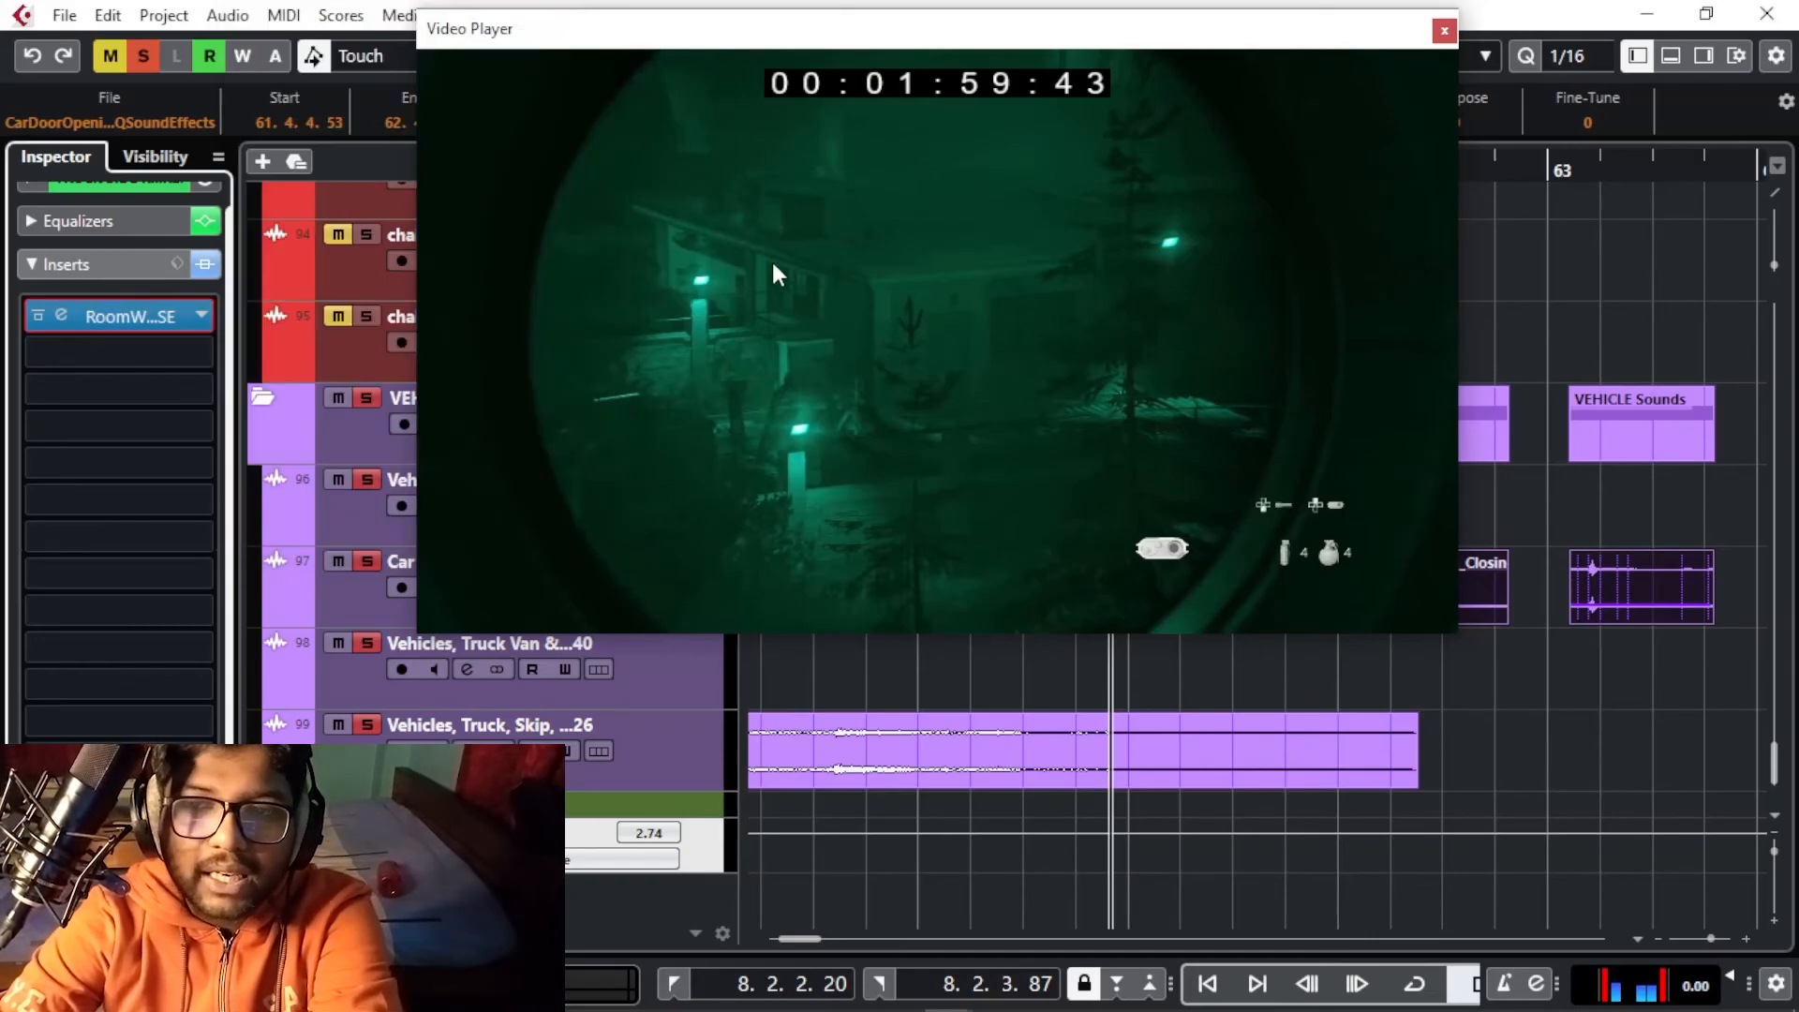
Move the video player off the vehicle clips and replay the vehicle tracks with their reverb from about bar 61
{"action": "left_click_drag", "start_coordinate": [1345, 39], "coordinate": [1219, 33]}
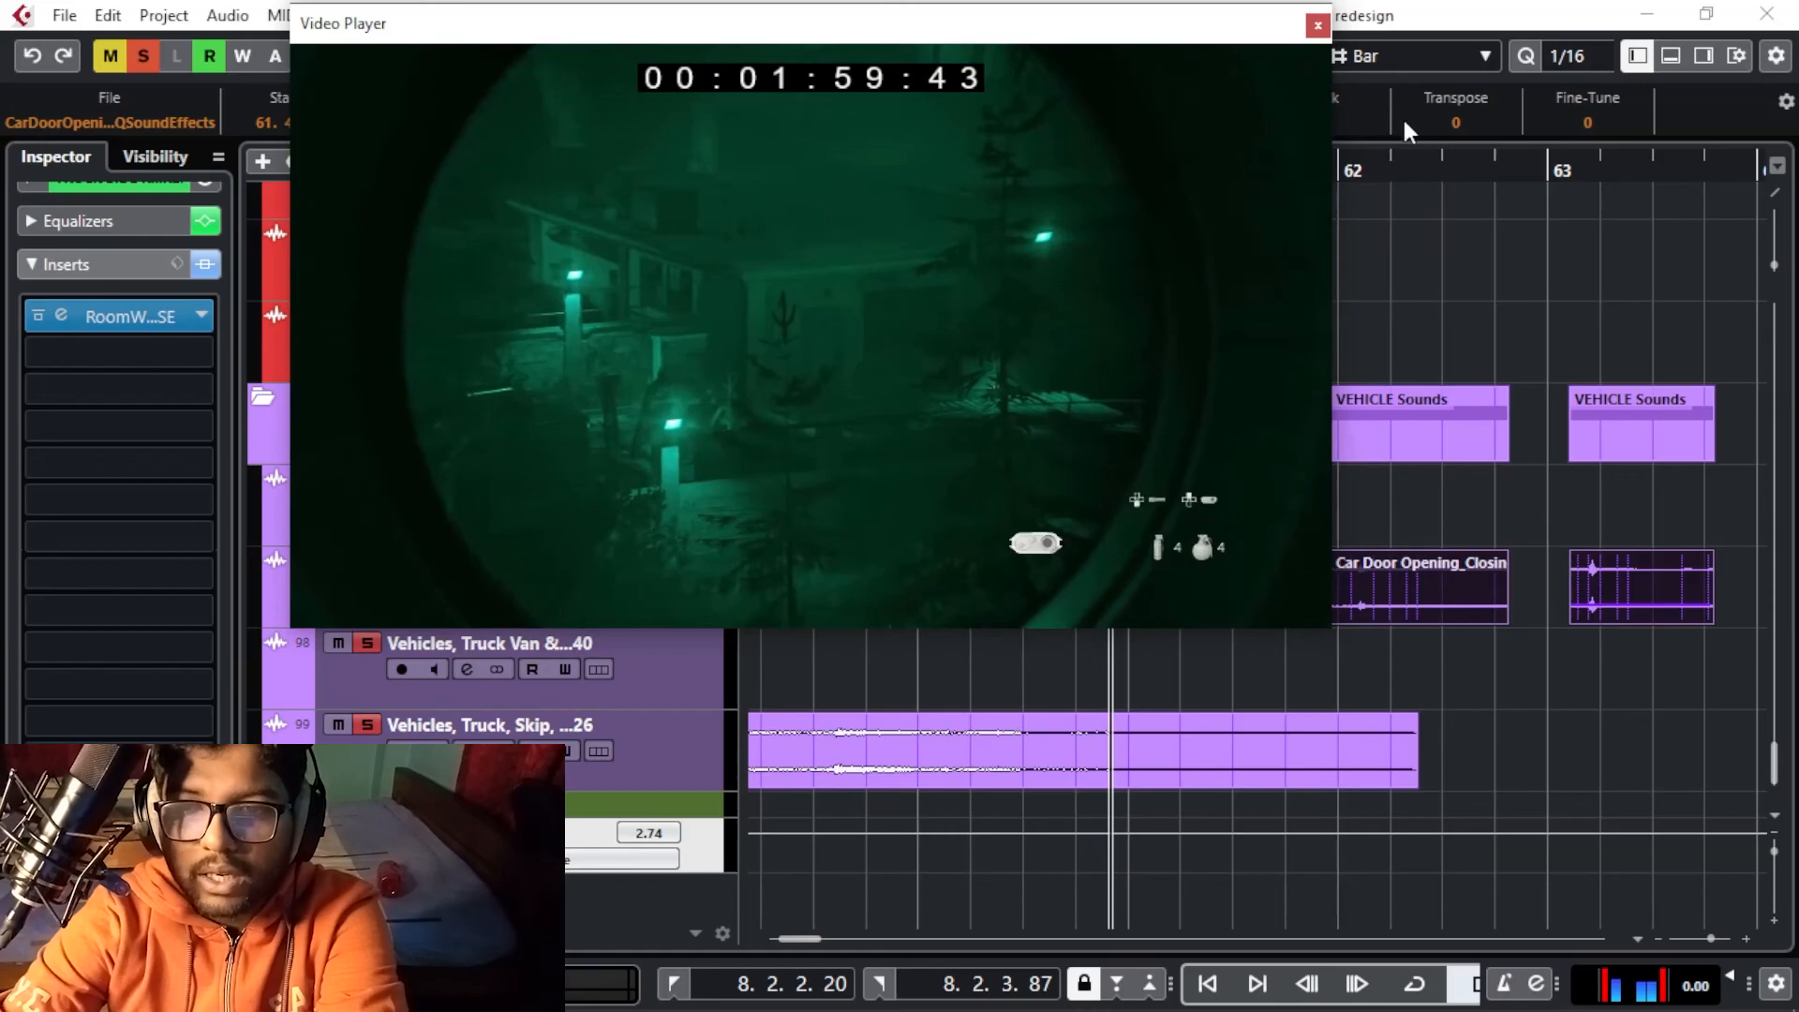
{"action": "left_click_drag", "start_coordinate": [1384, 171], "coordinate": [1164, 164]}
{"action": "key", "text": "space"}
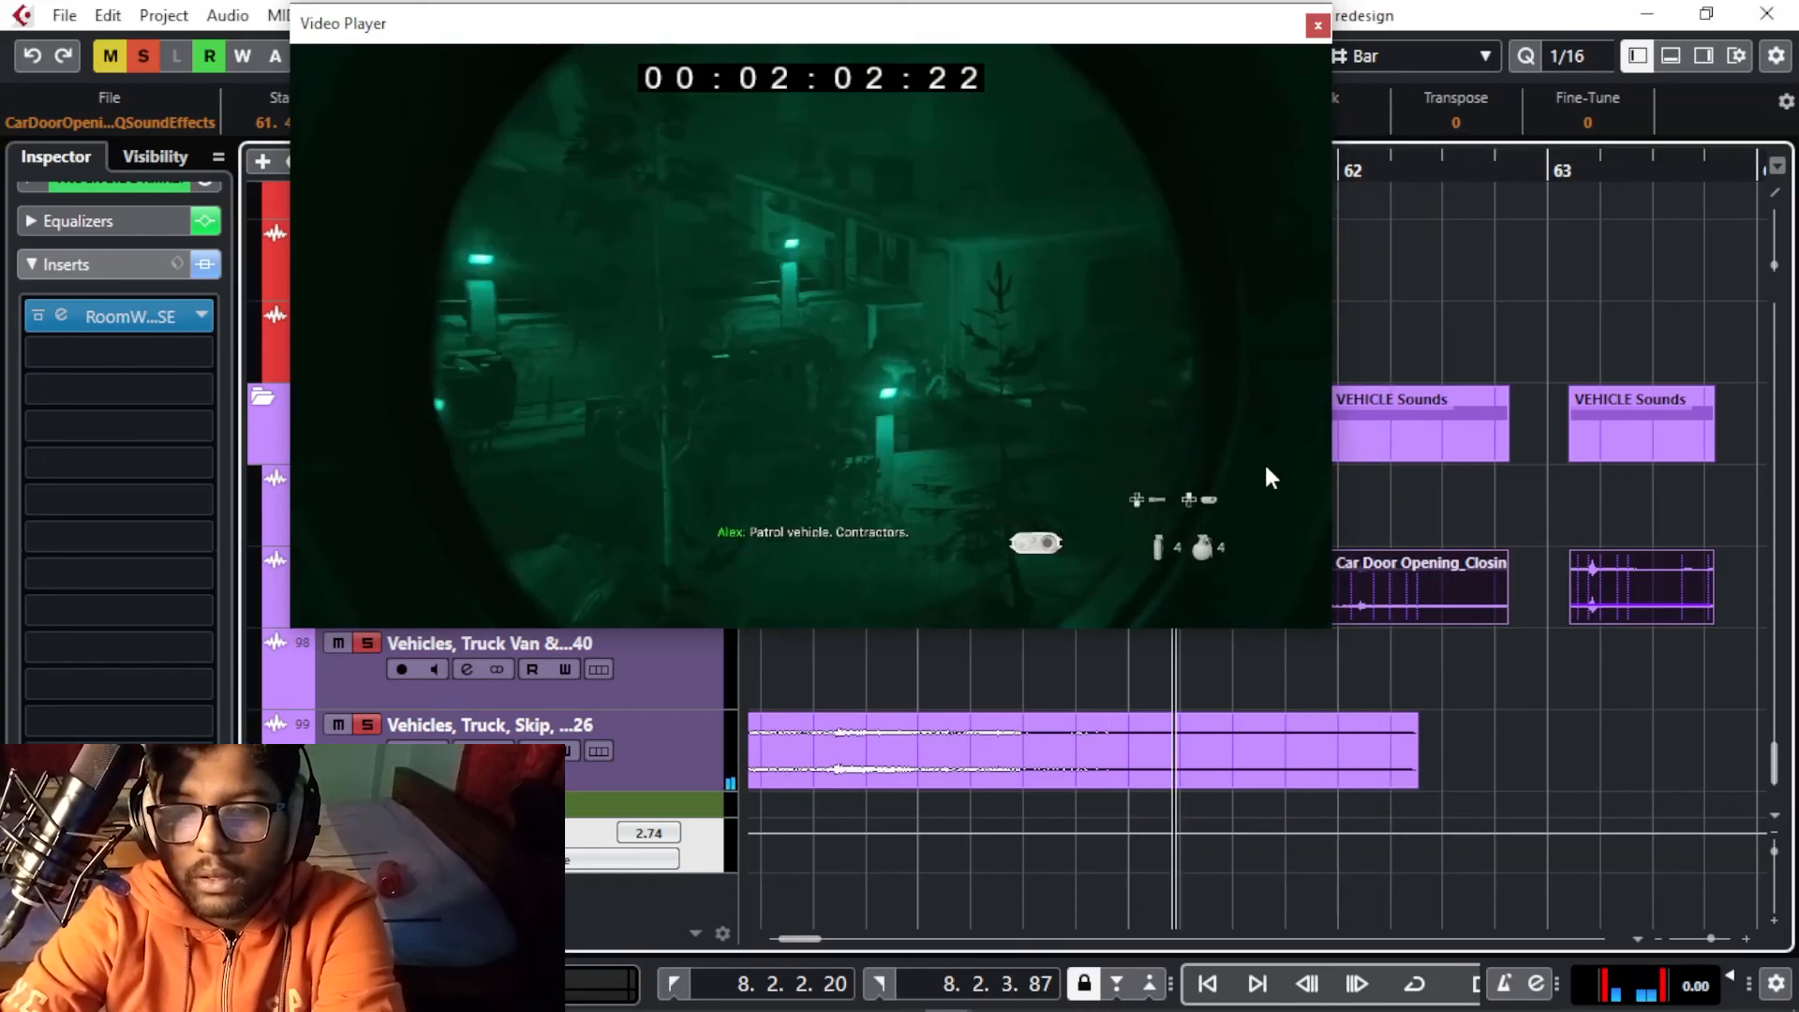
{"action": "key", "text": "g"}
{"action": "key", "text": "g"}
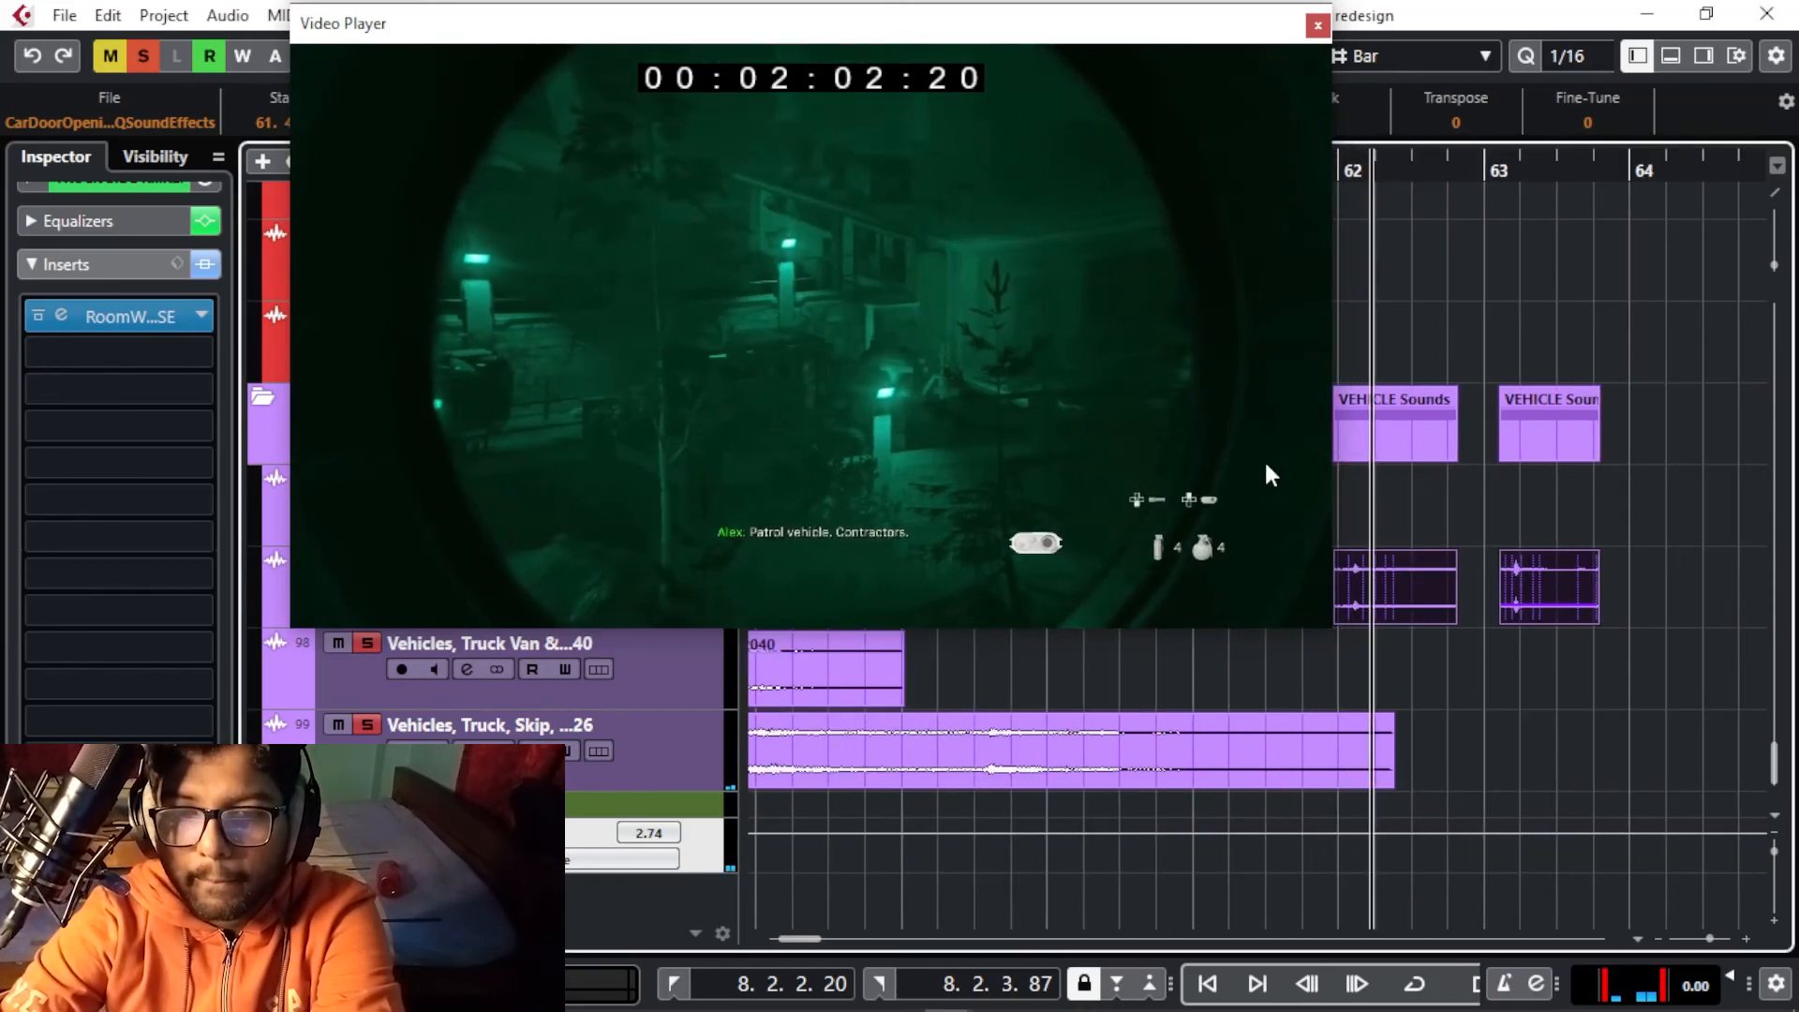
{"action": "key", "text": "h"}
{"action": "key", "text": "h"}
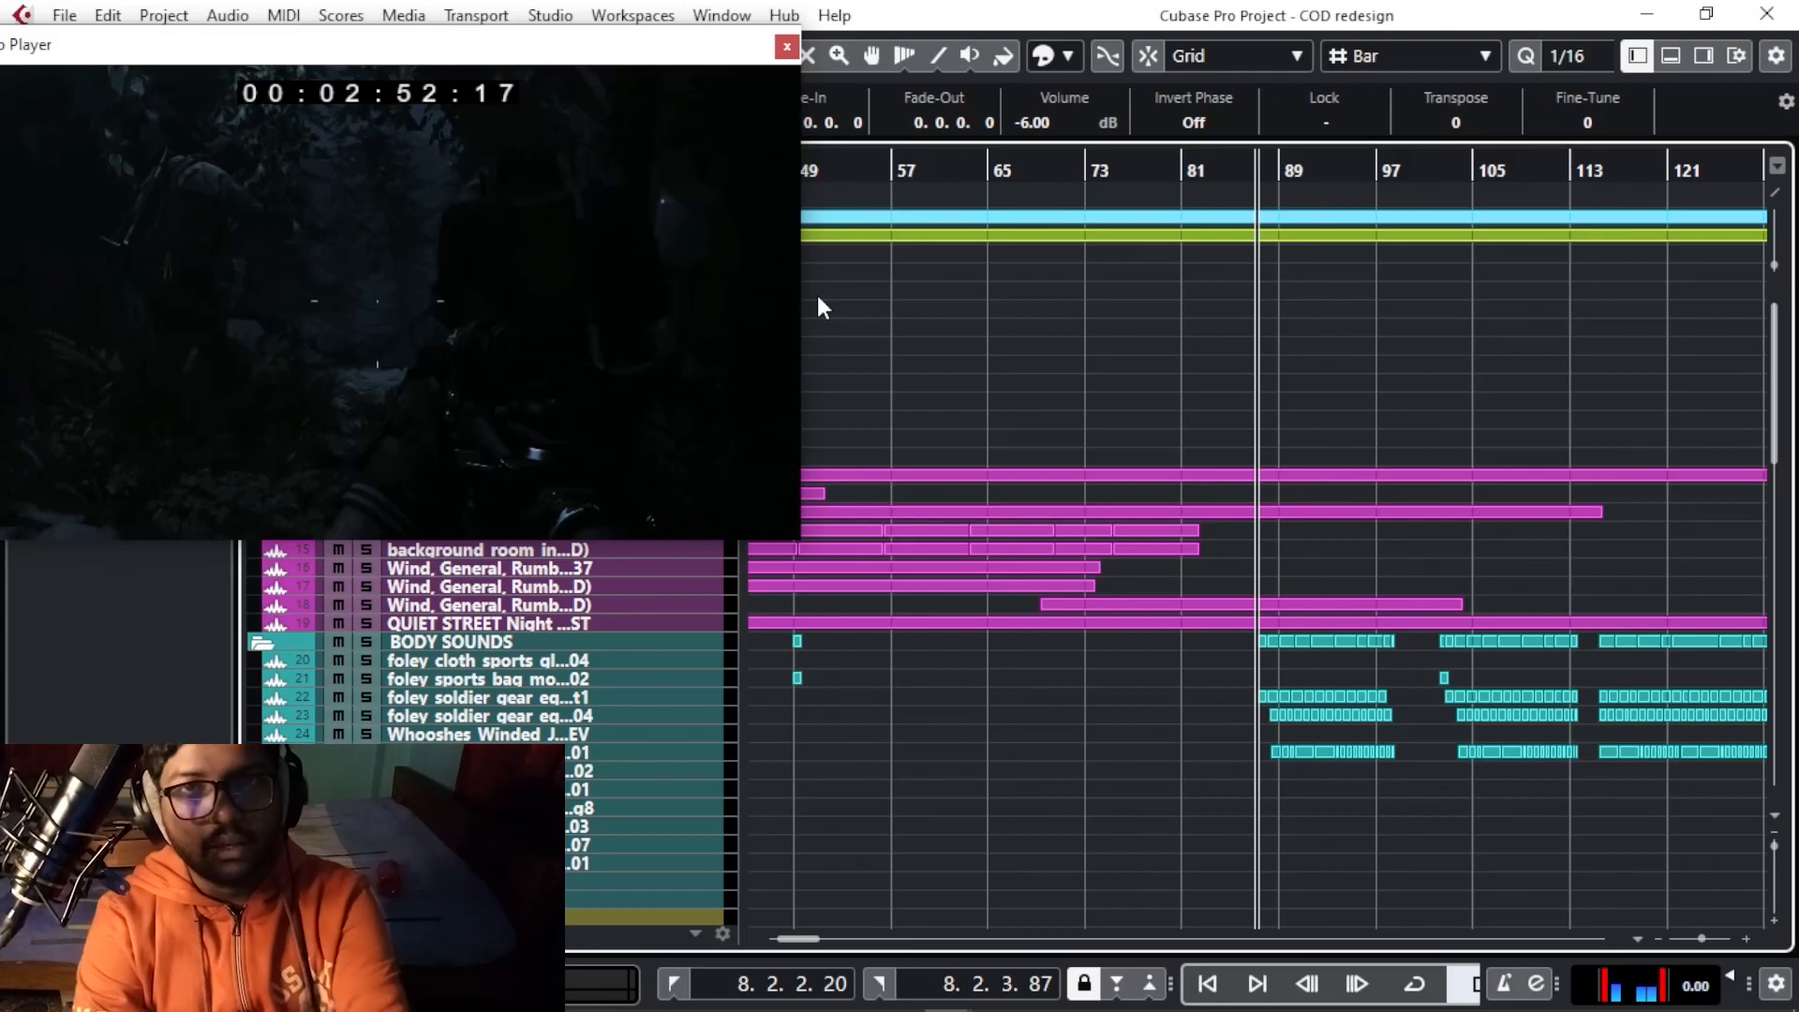
Bring the full project arrangement into view, from its start to past bar 129
{"action": "key", "text": "g"}
{"action": "key", "text": "g"}
{"action": "key", "text": "g"}
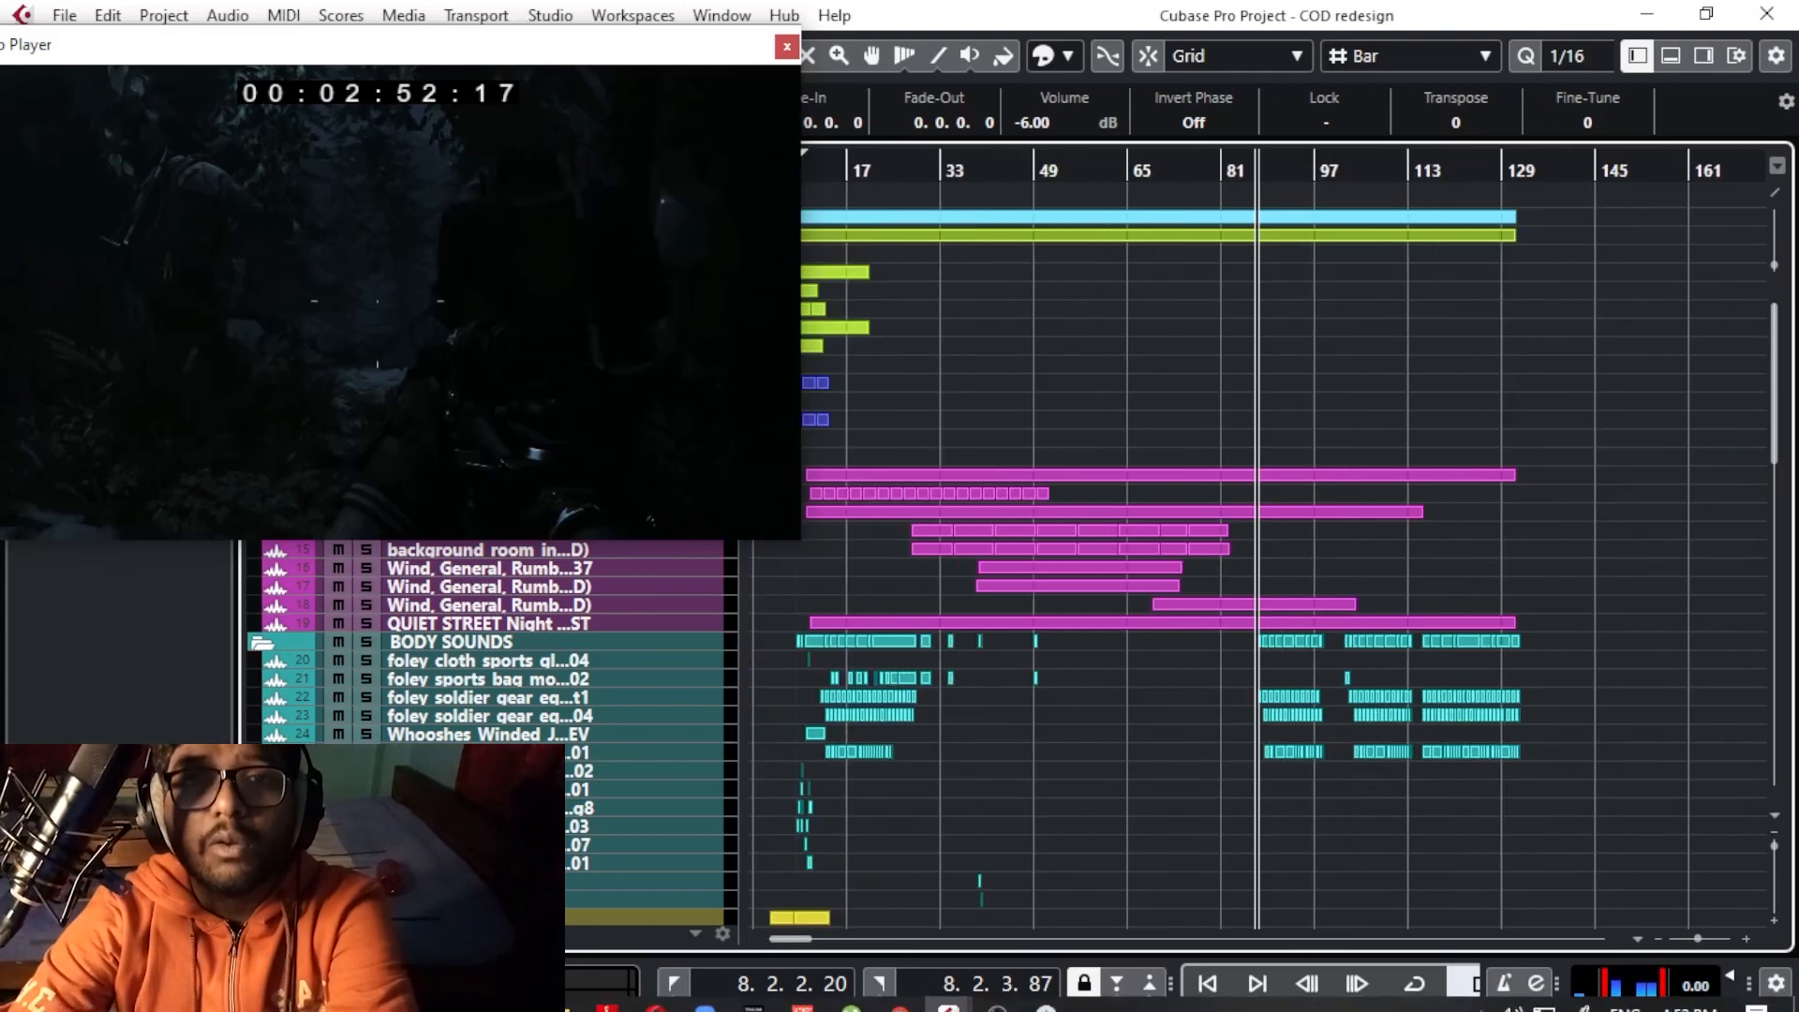